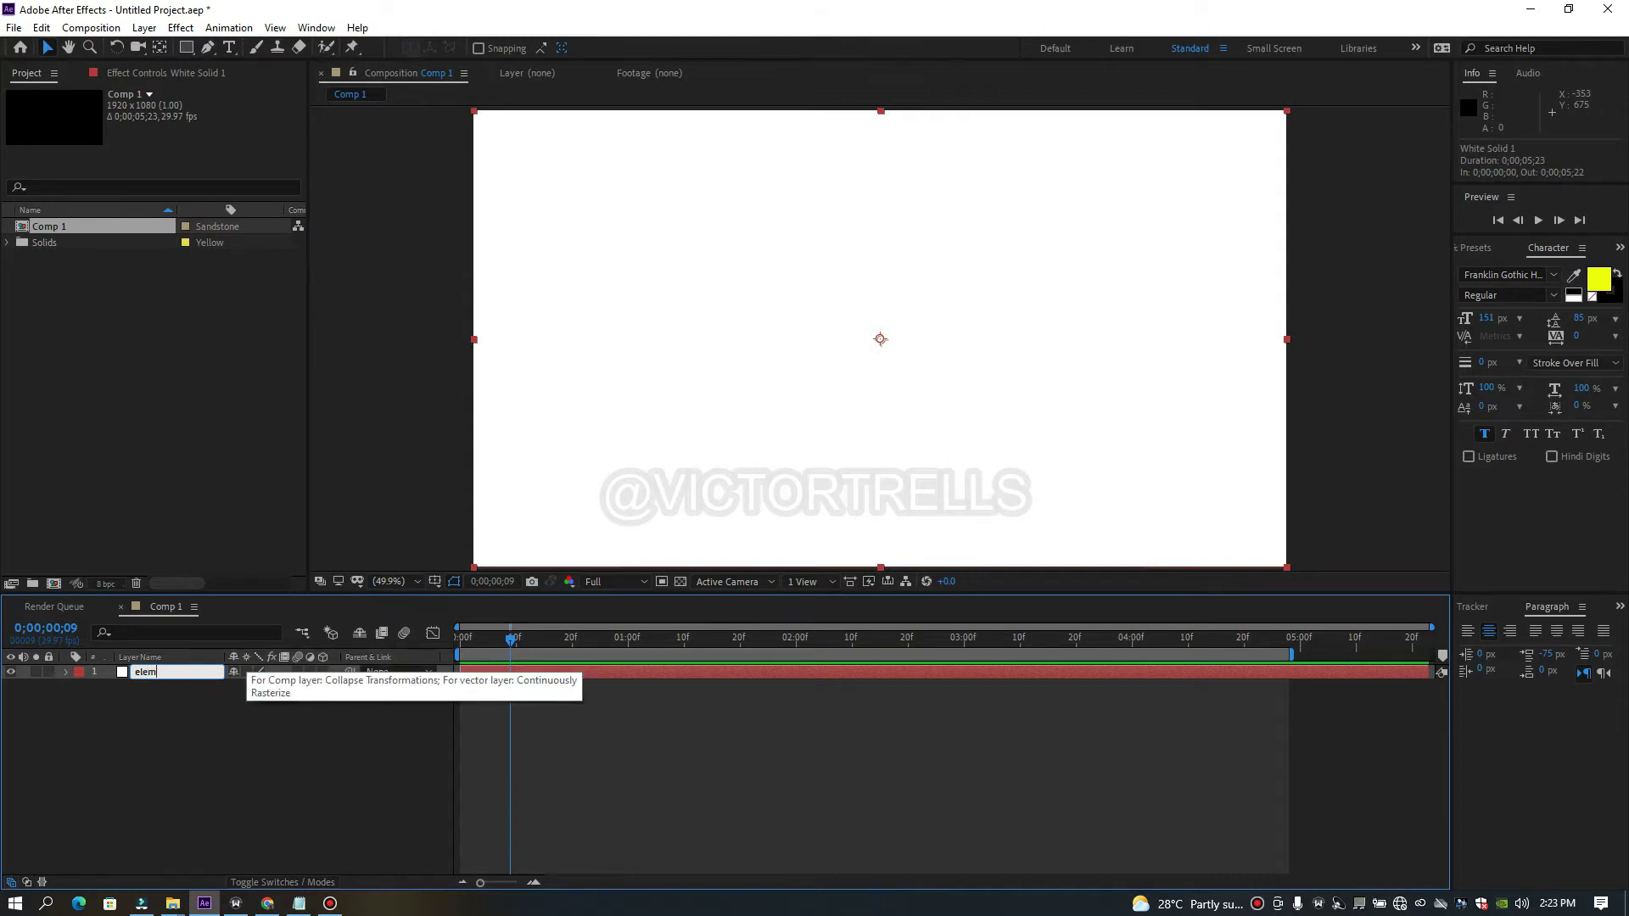
Finish renaming the white solid layer as element and apply the Video Copilot Element effect to it.
key(Return)
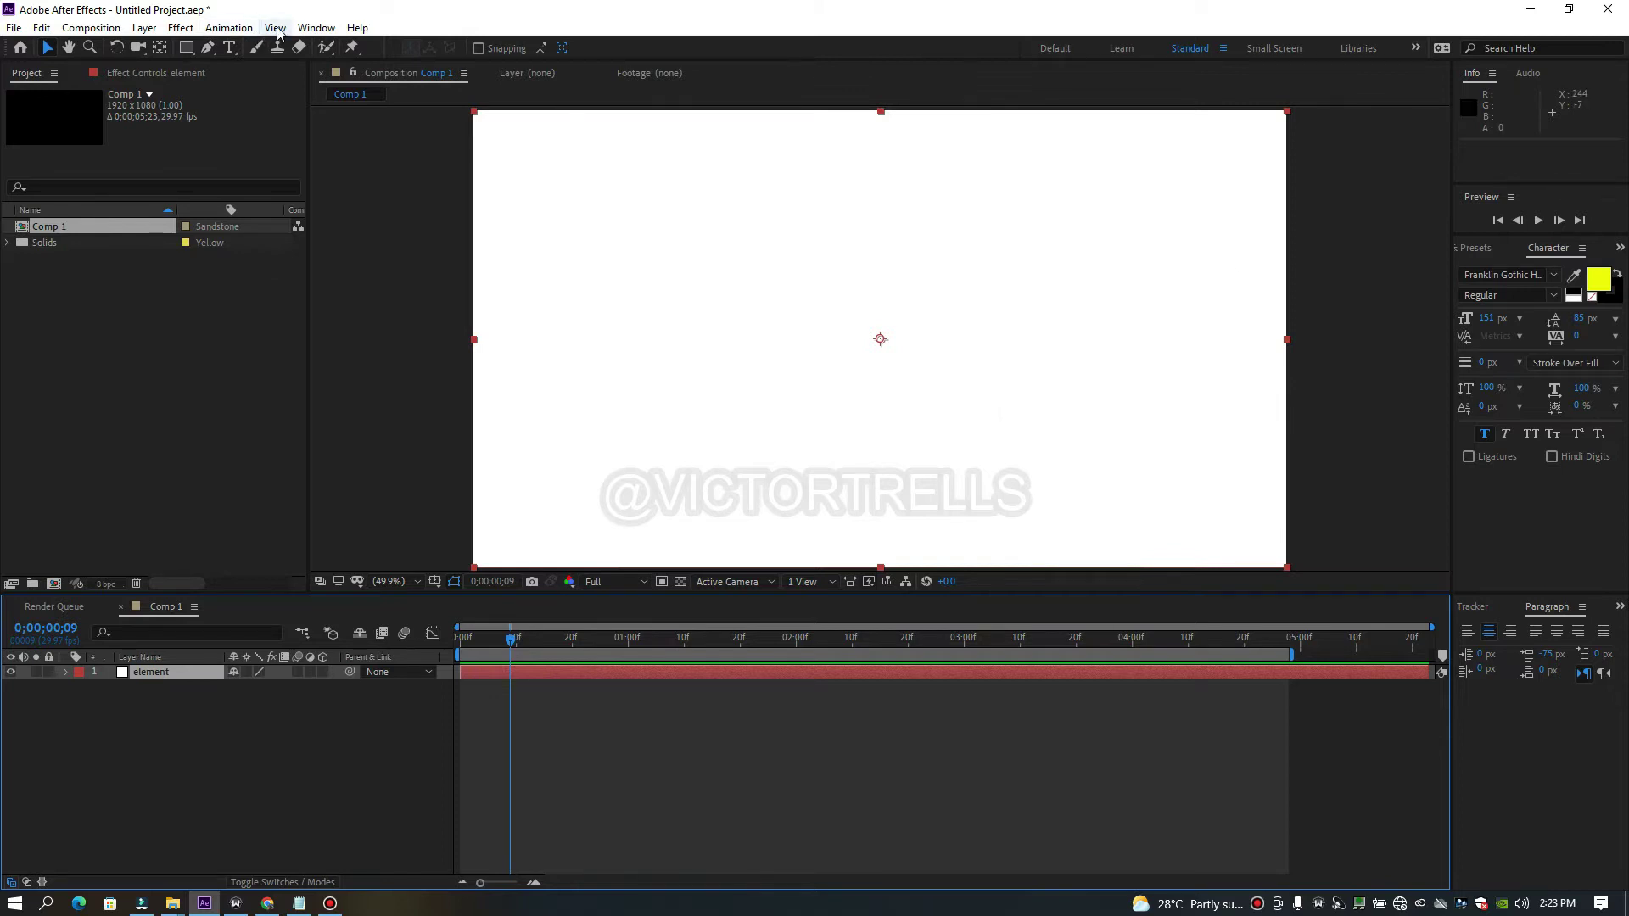
click(180, 28)
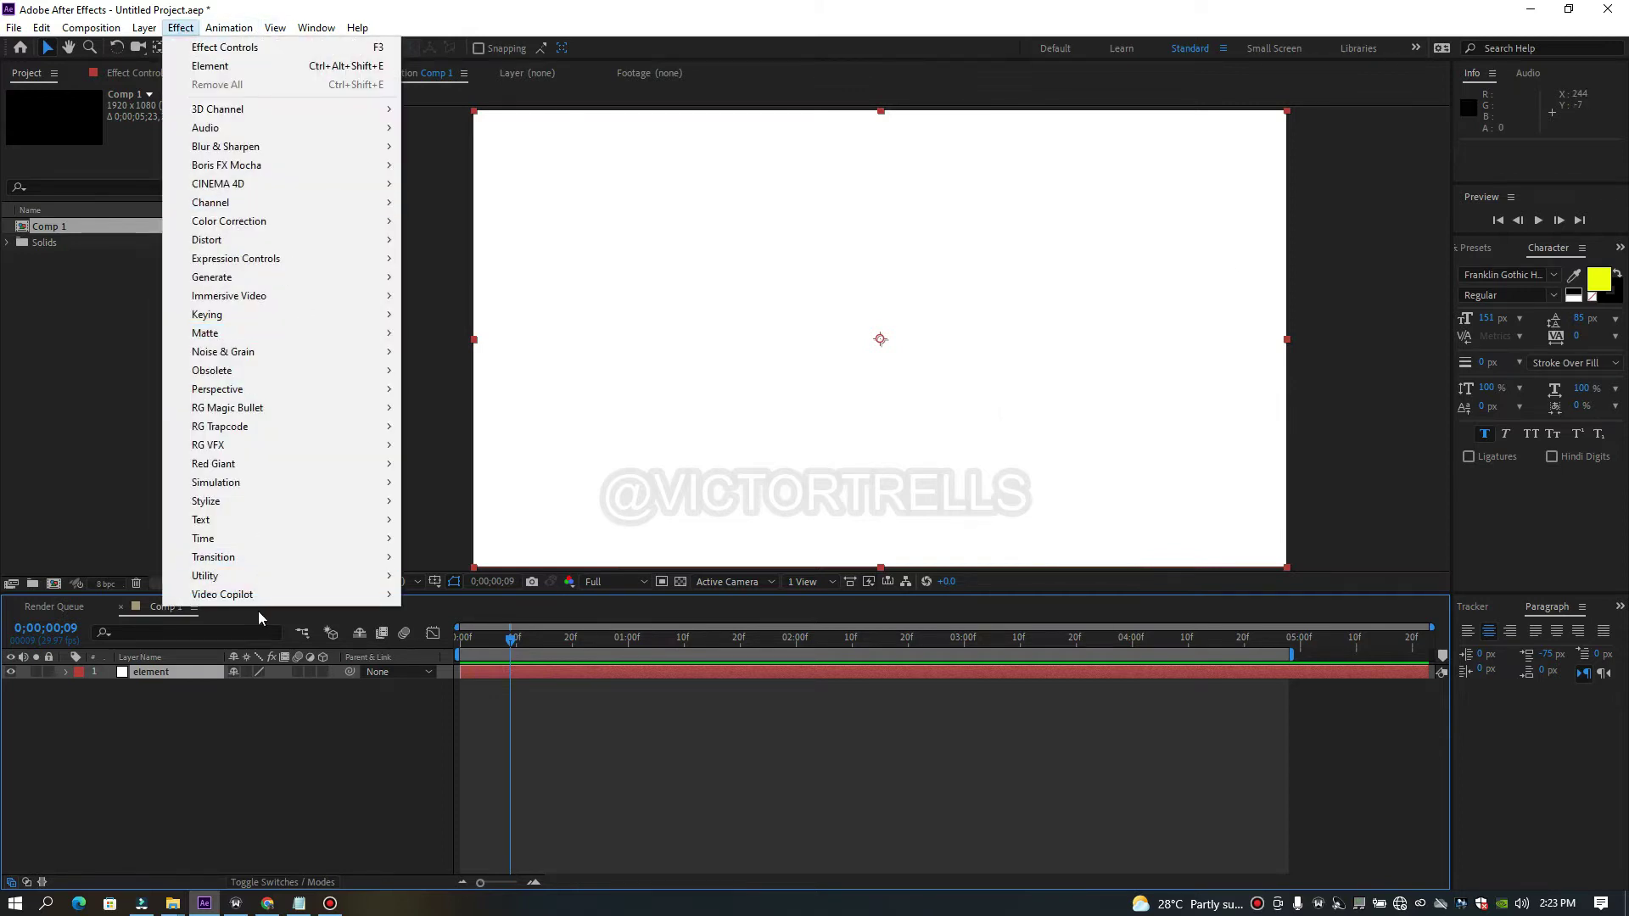
mouse_move(265, 594)
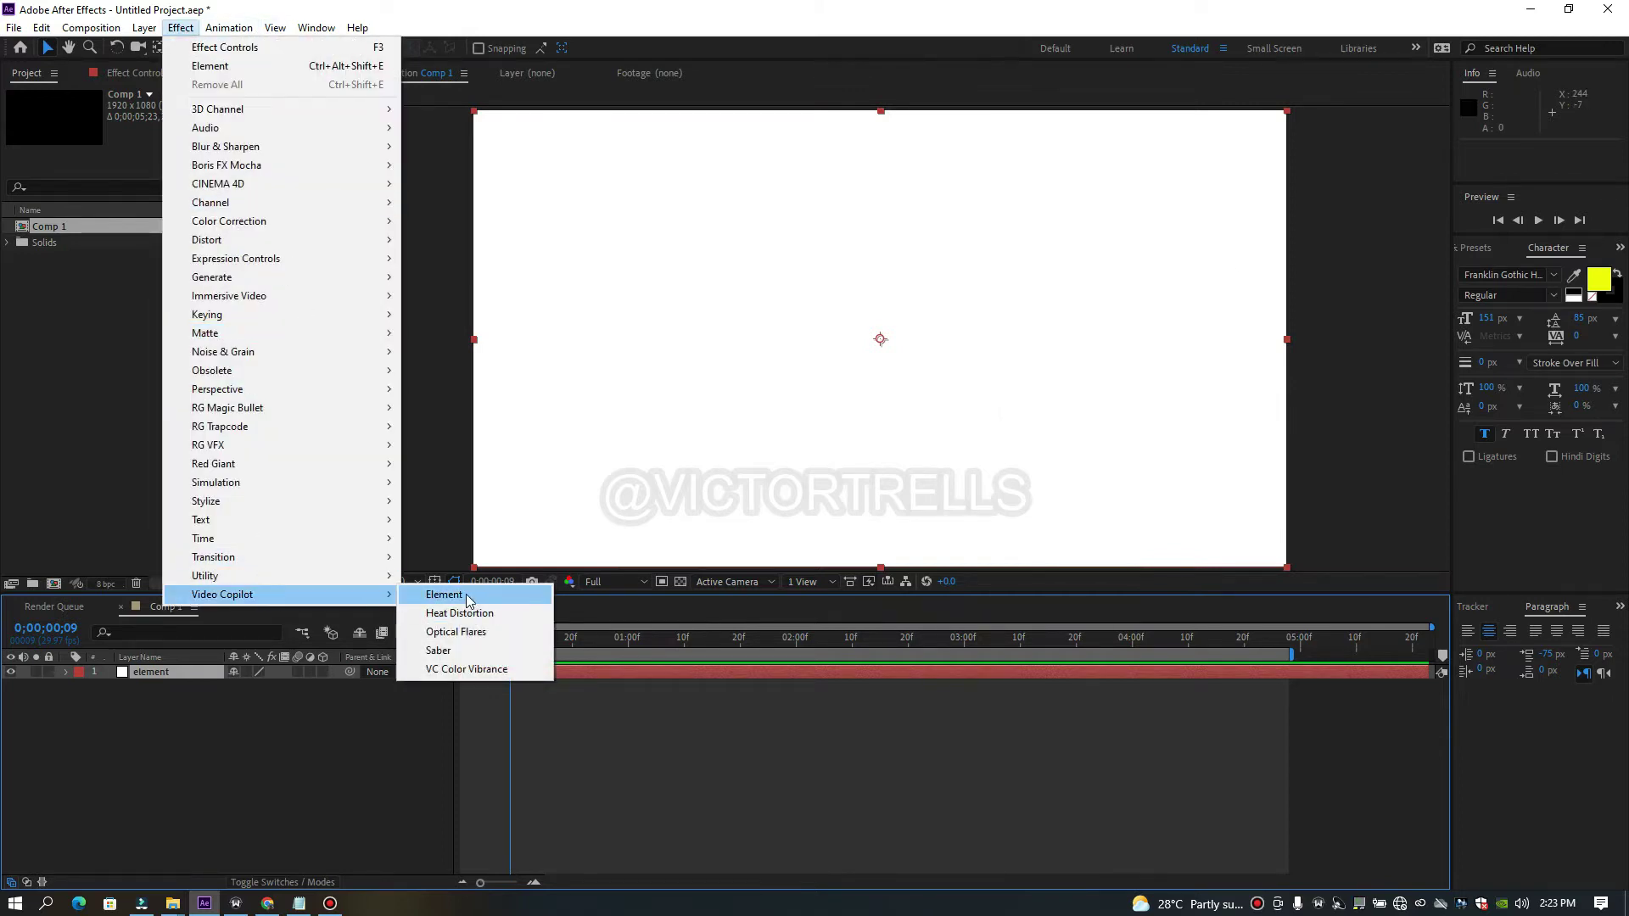
click(445, 595)
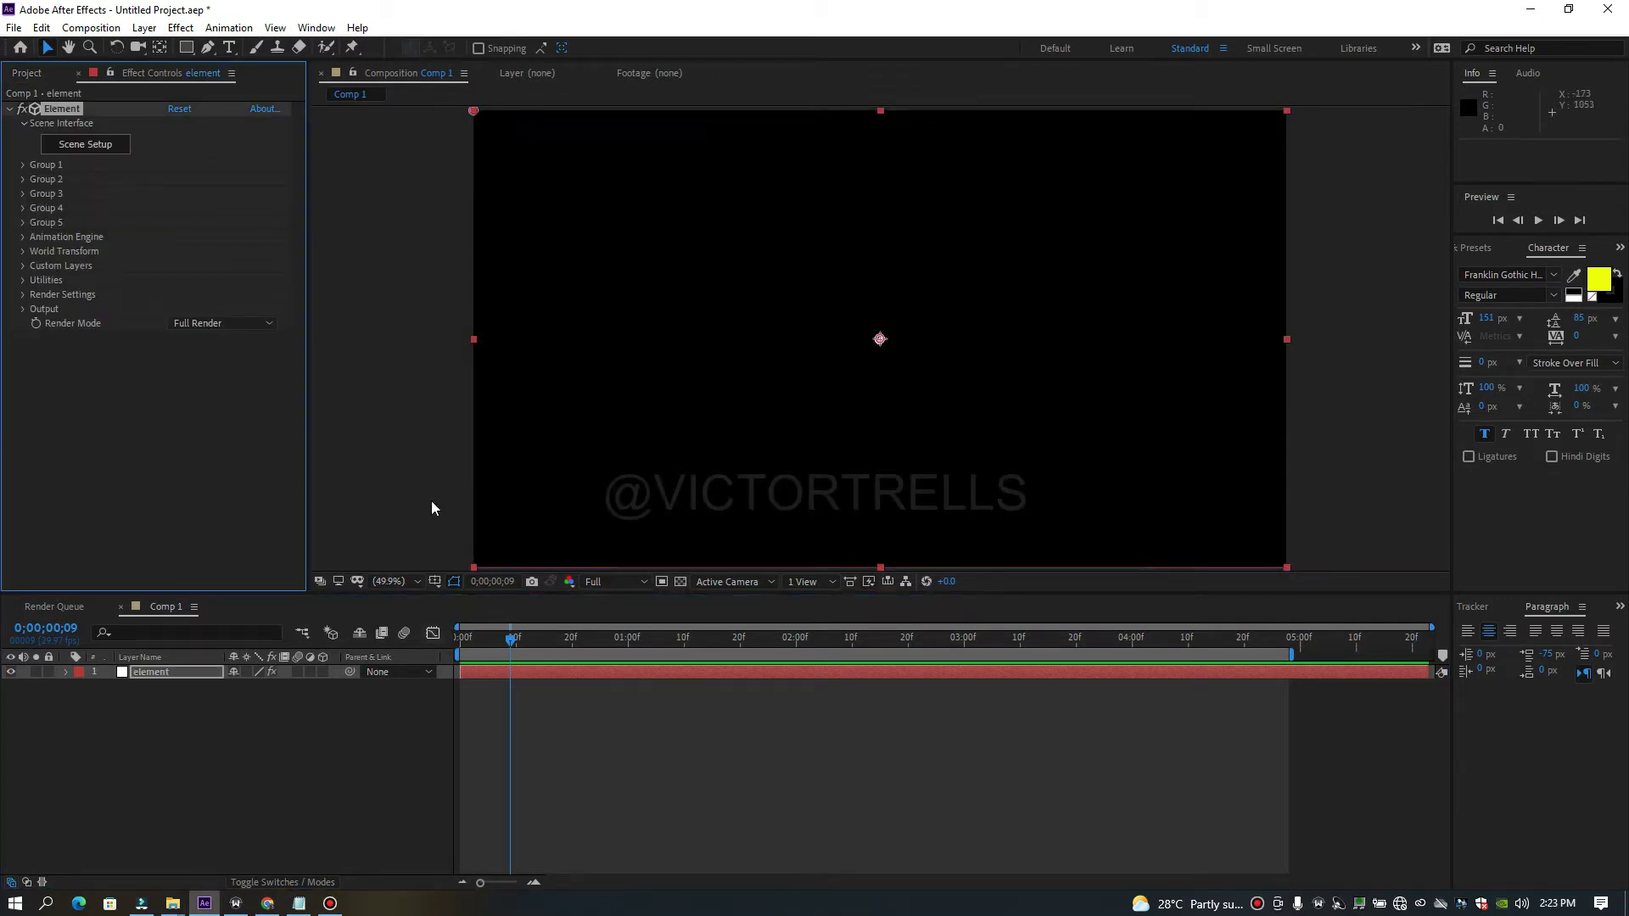
Add a text layer reading DECAY and move it to the centre of the composition.
click(229, 47)
click(716, 325)
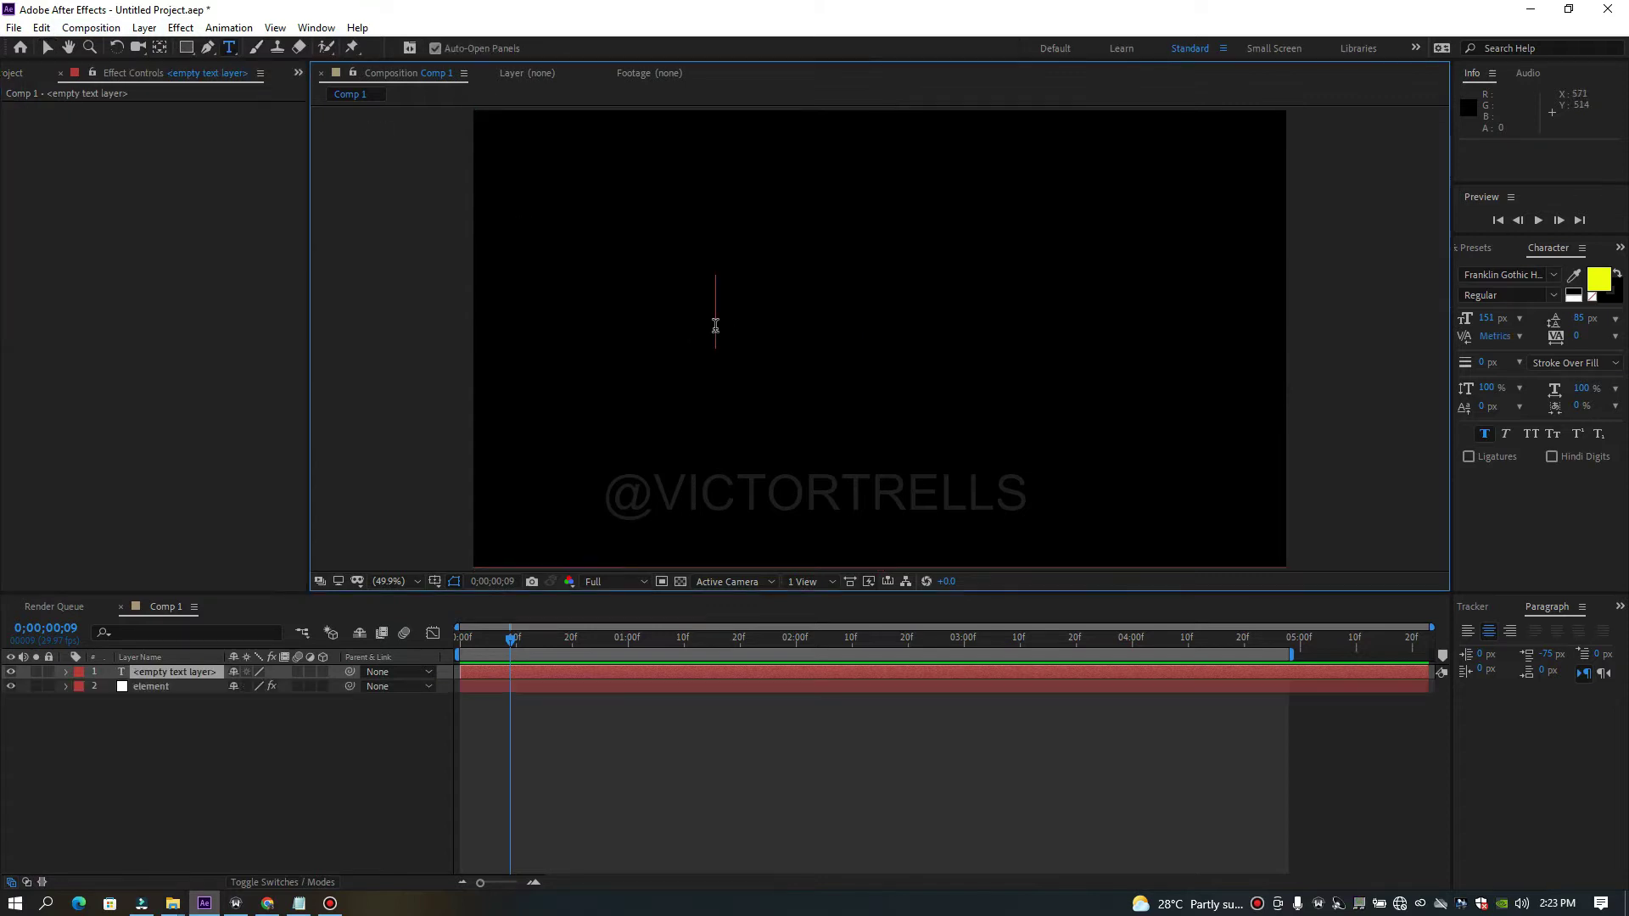
text(DECAY)
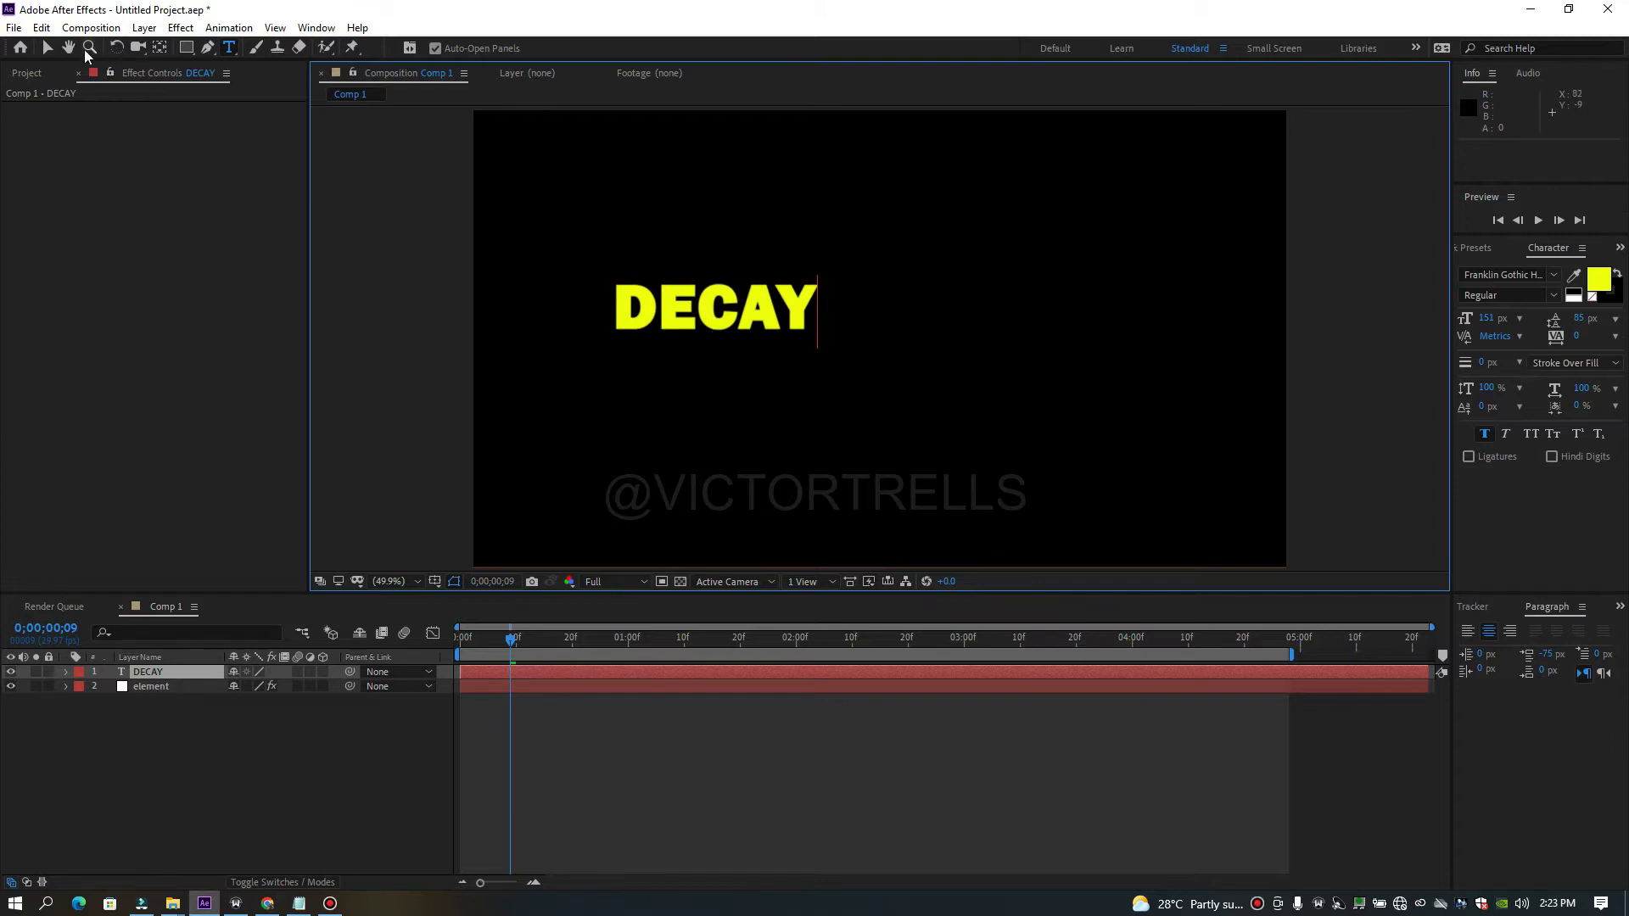
click(48, 48)
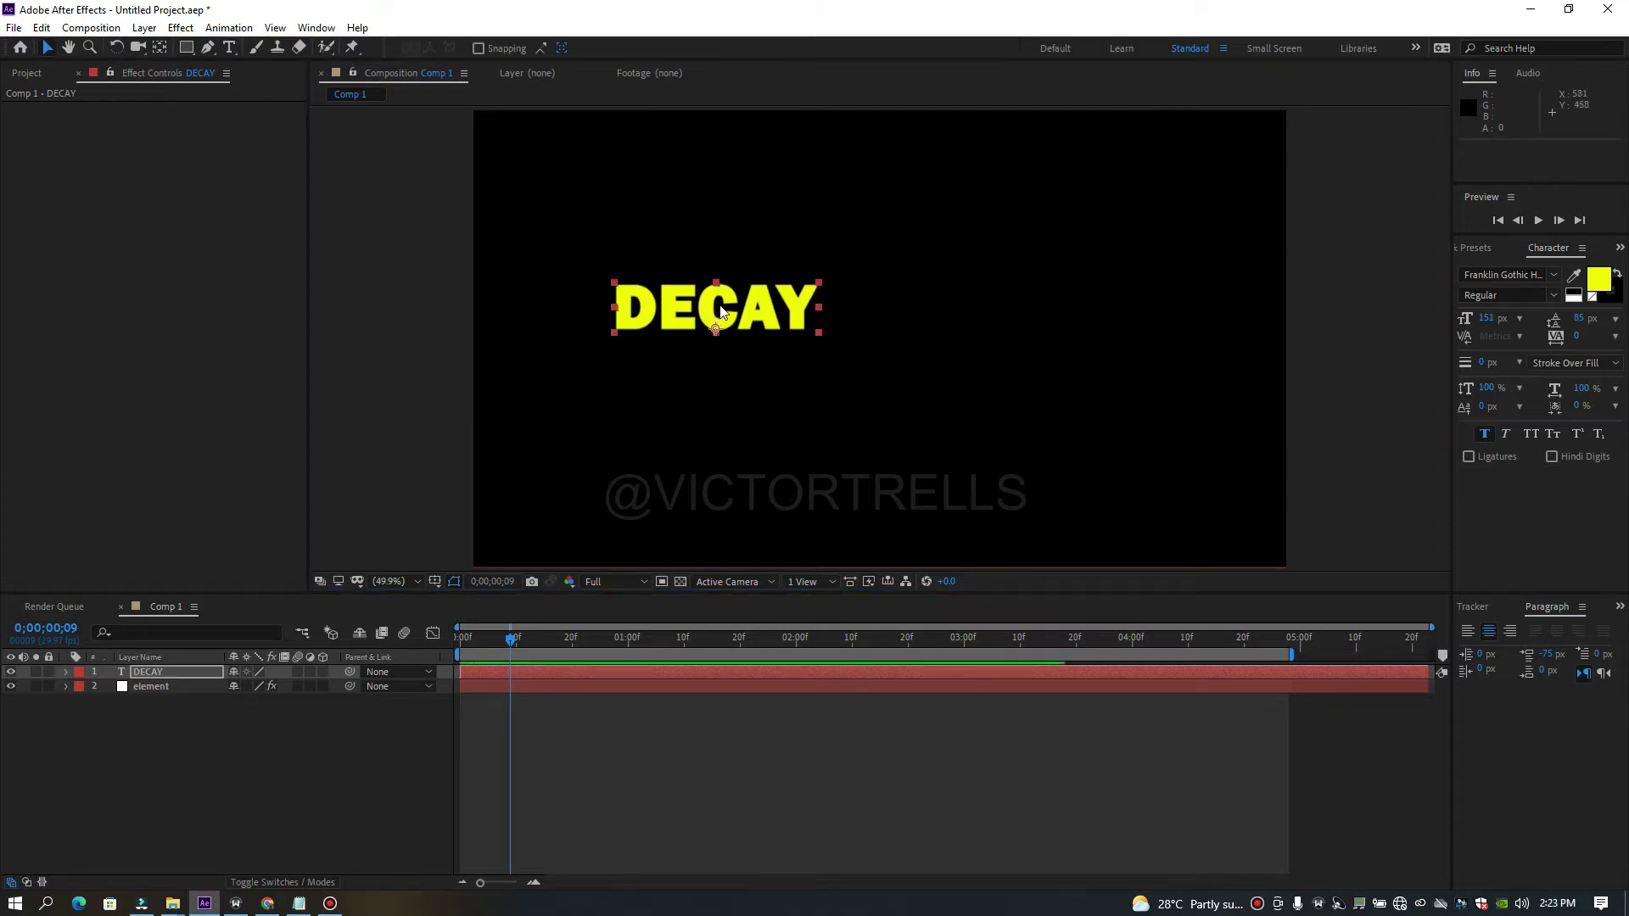
drag(953, 363, 898, 340)
Assign the DECAY text layer as Path Layer 1 in the Element effect's custom text and masks on the element layer.
click(144, 685)
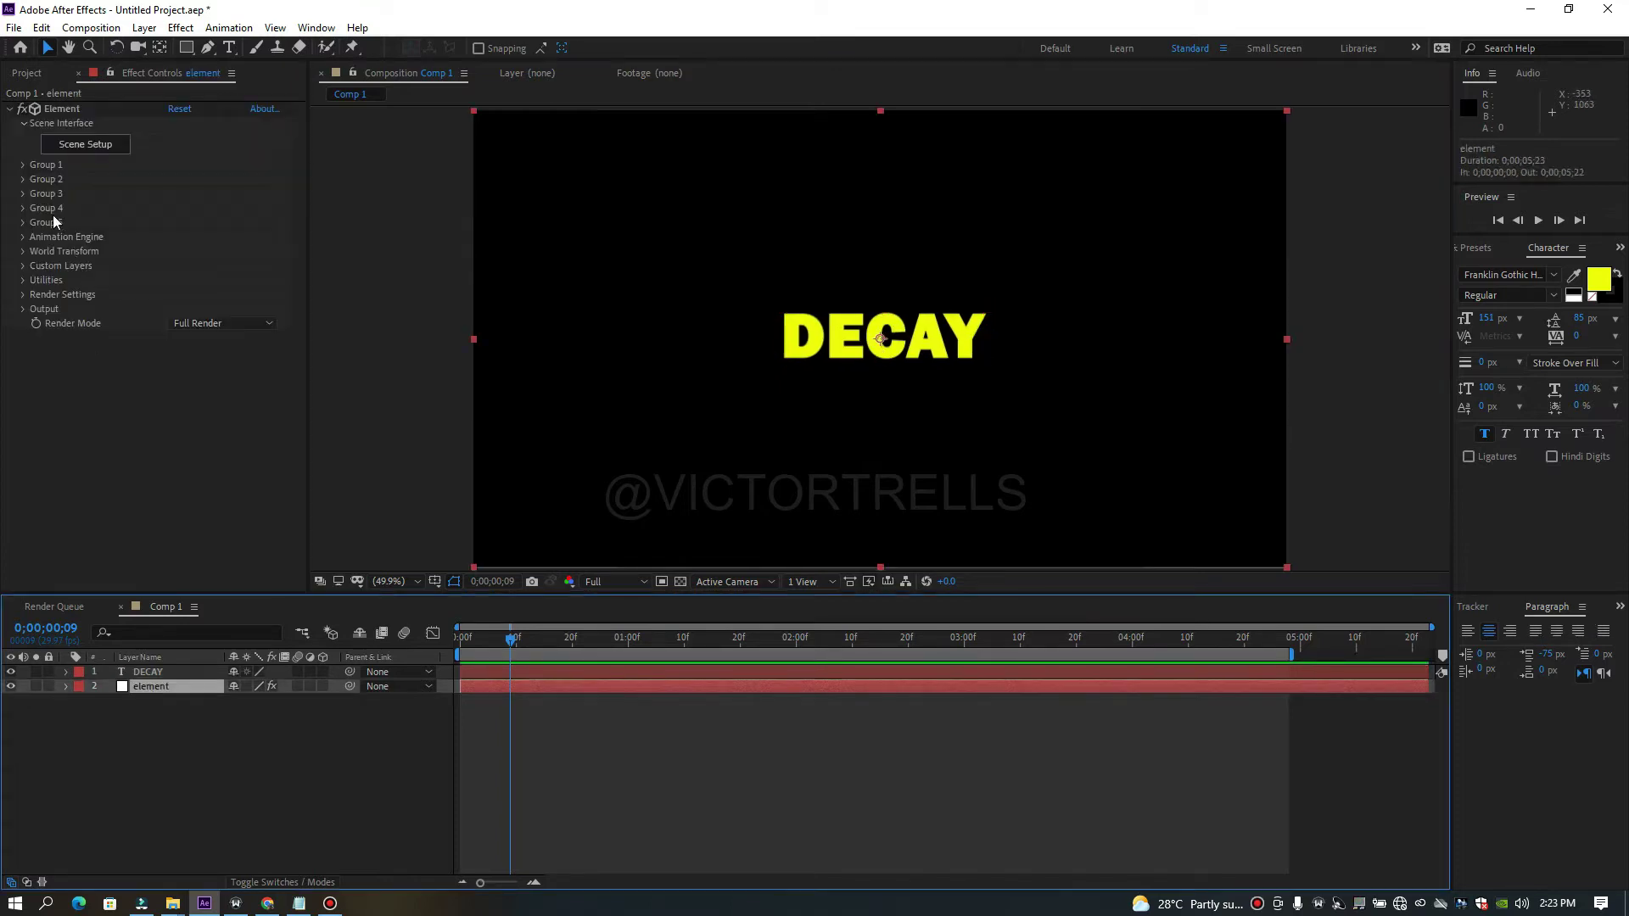
click(23, 267)
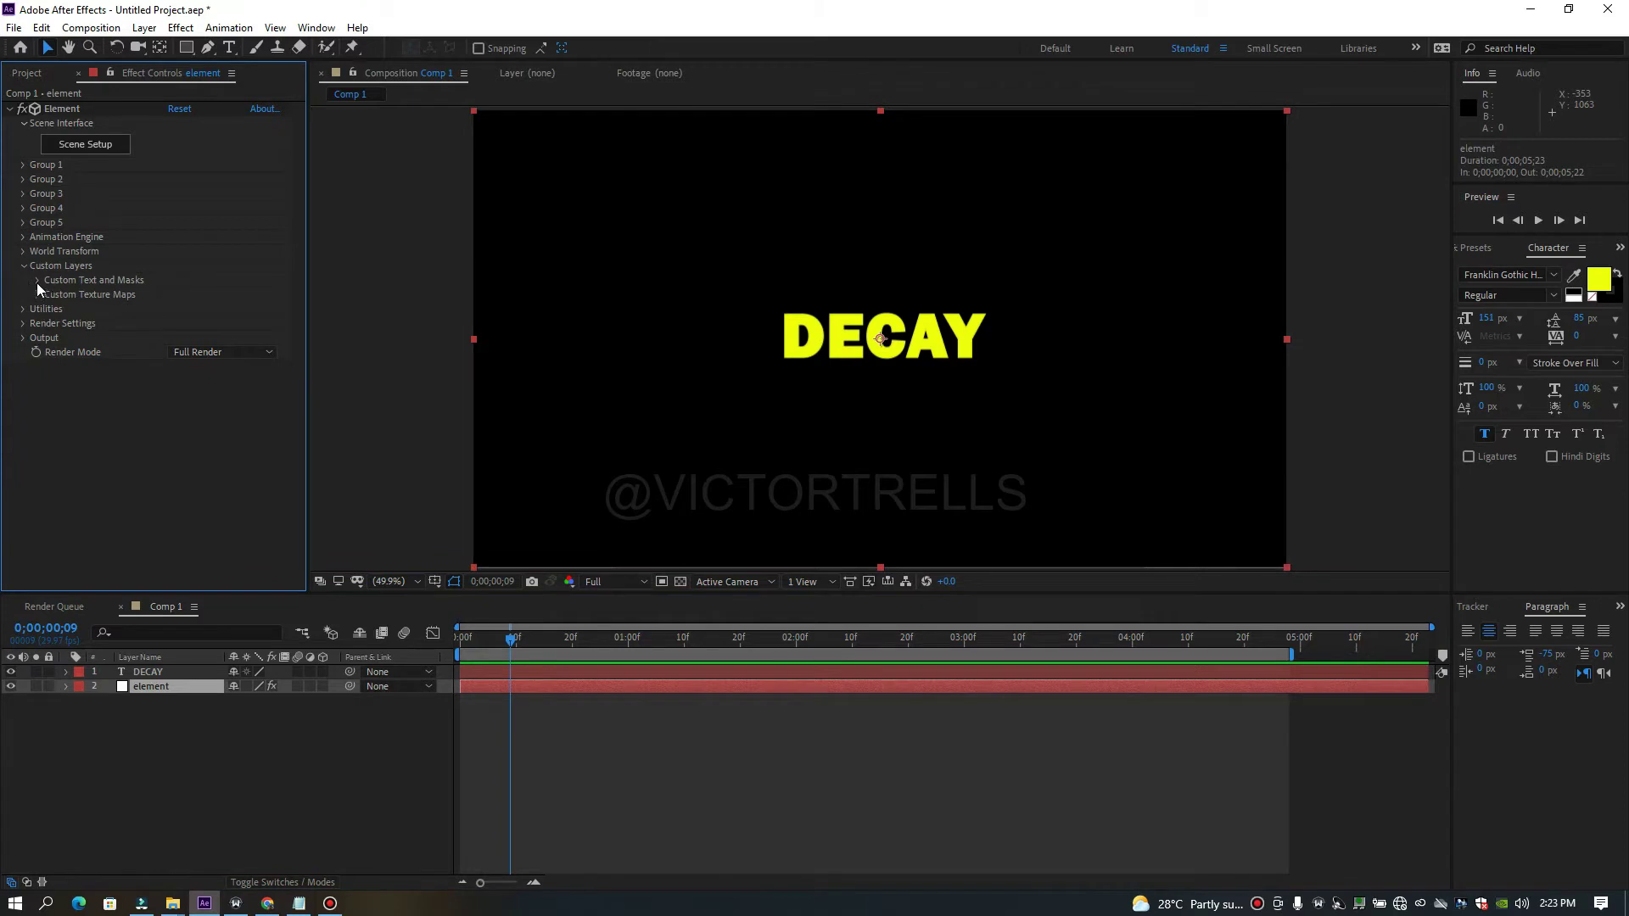
click(36, 280)
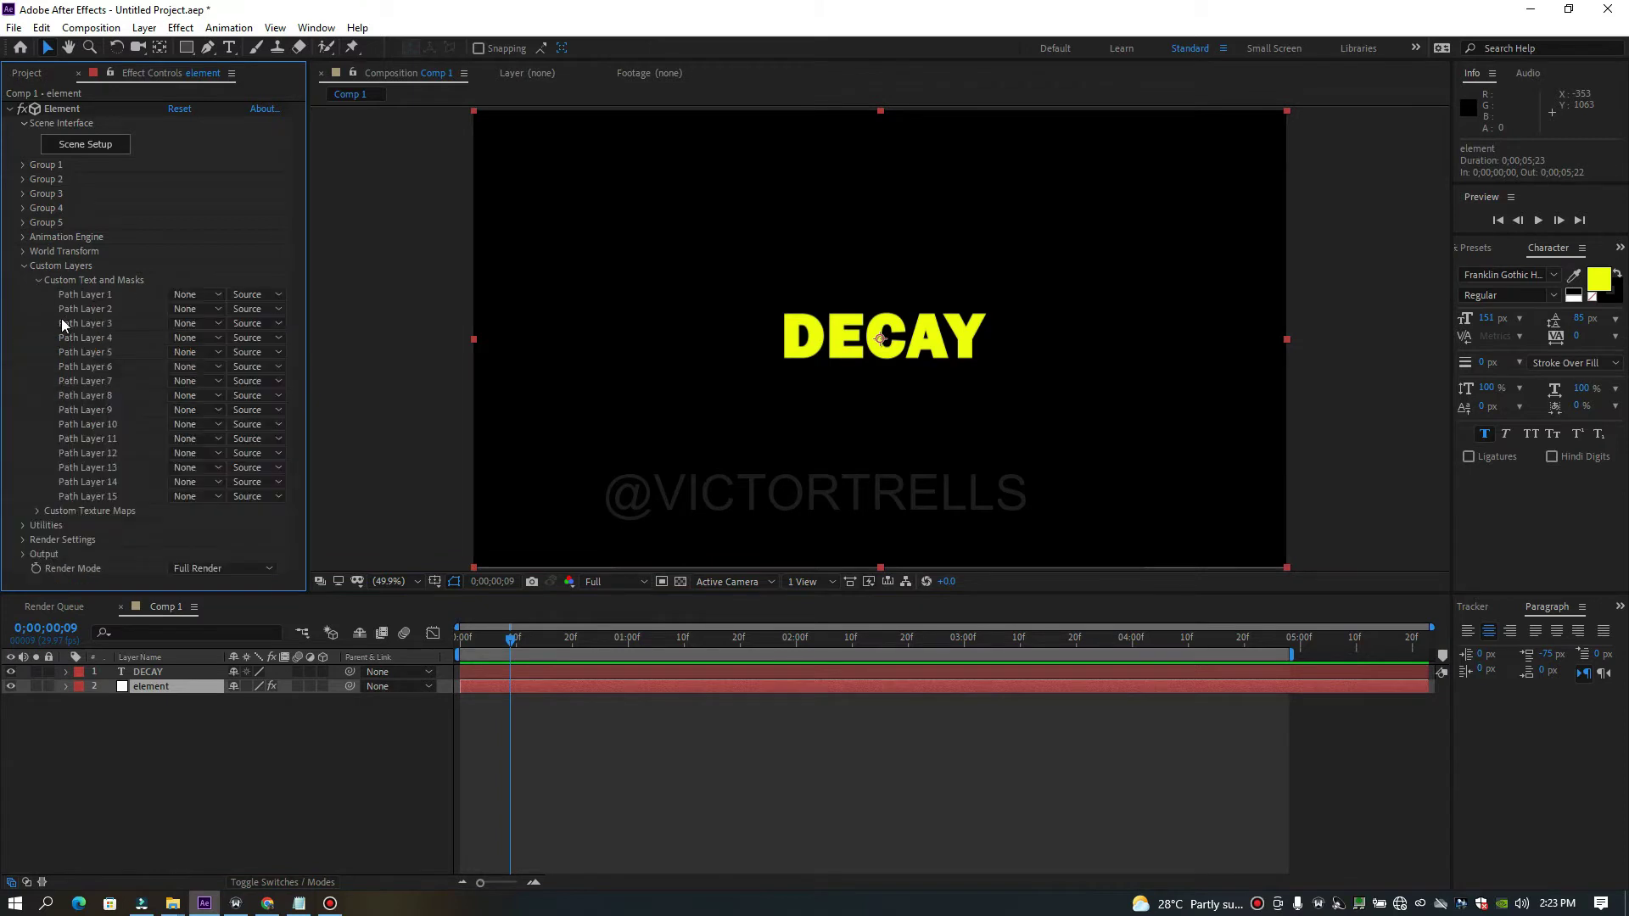
click(190, 297)
click(207, 338)
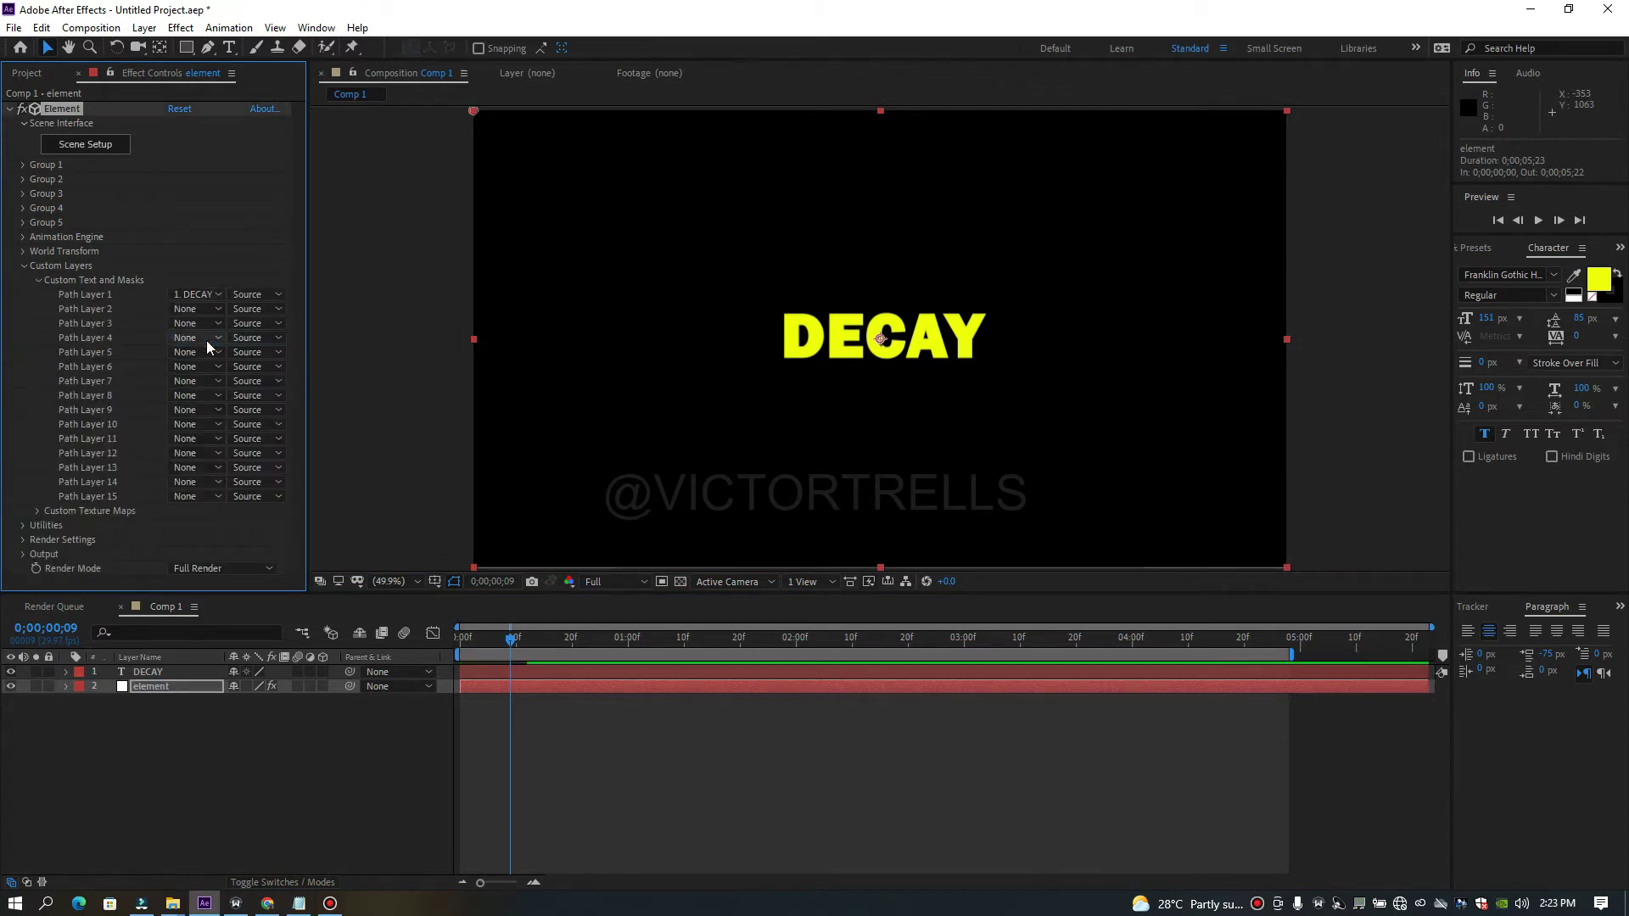
click(23, 267)
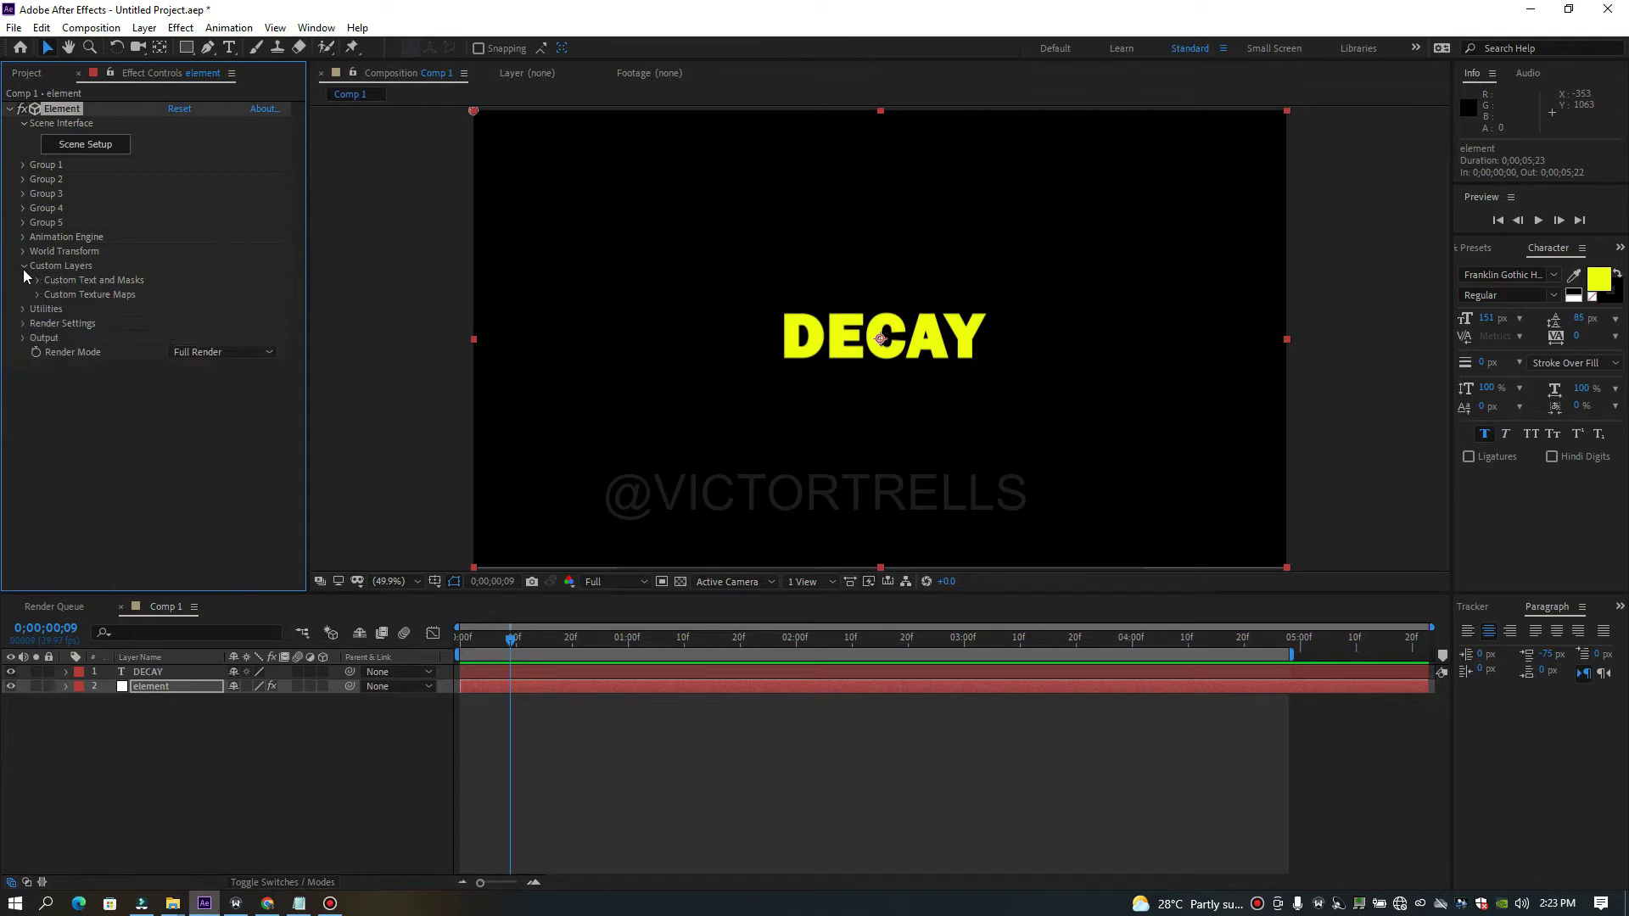
Open Element's Scene Setup and extrude the DECAY text path into a 3D model.
click(86, 145)
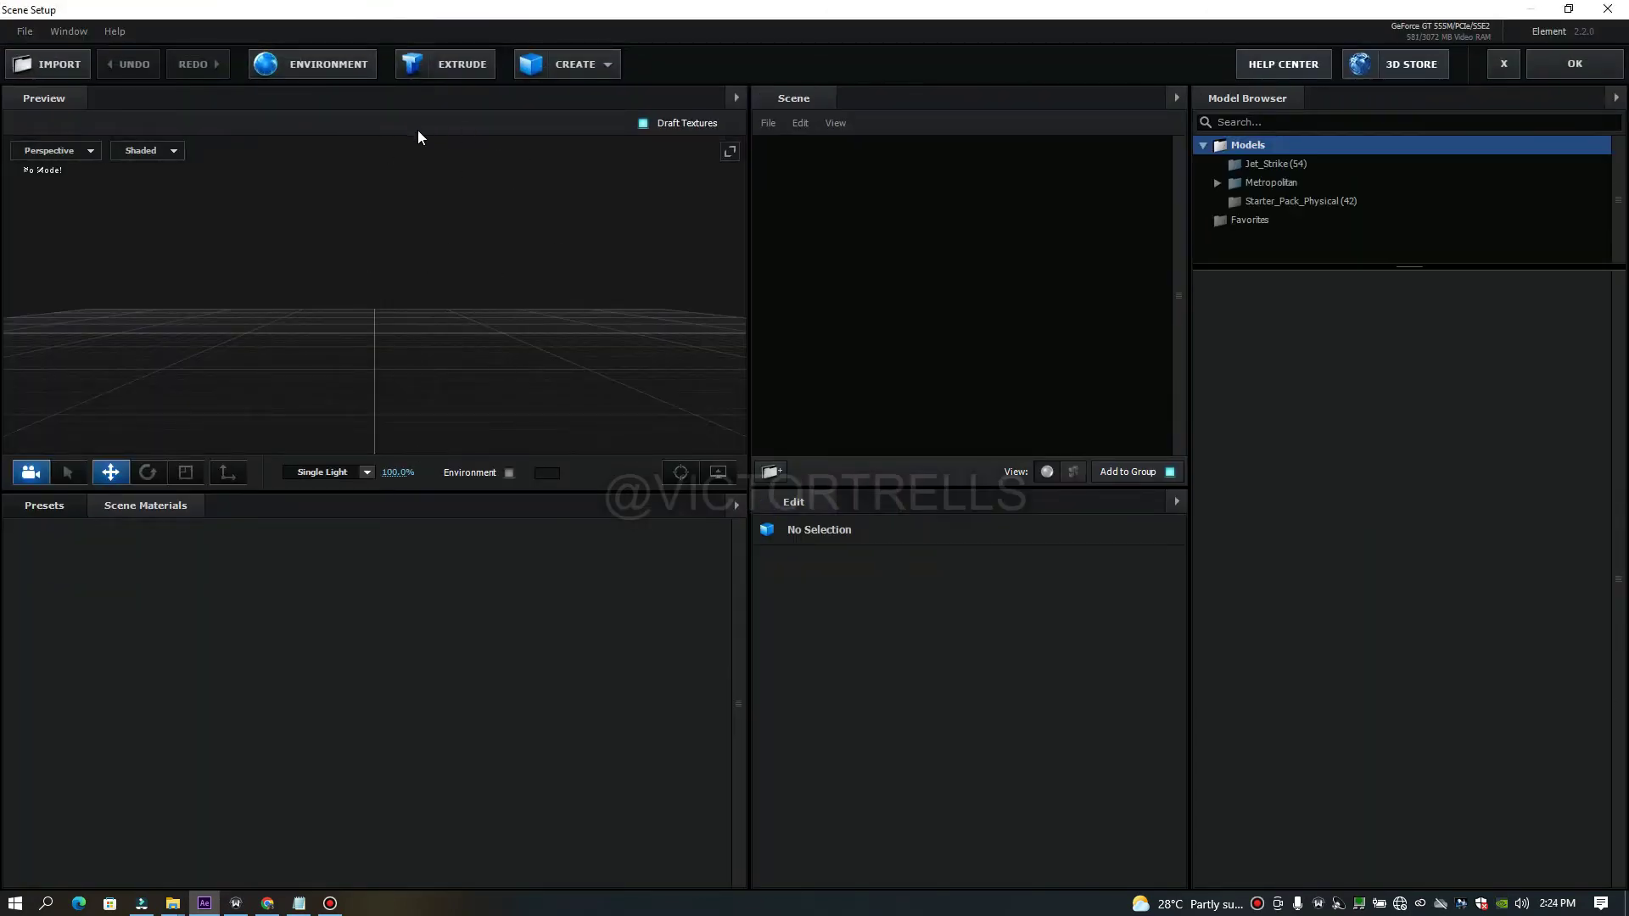
click(464, 65)
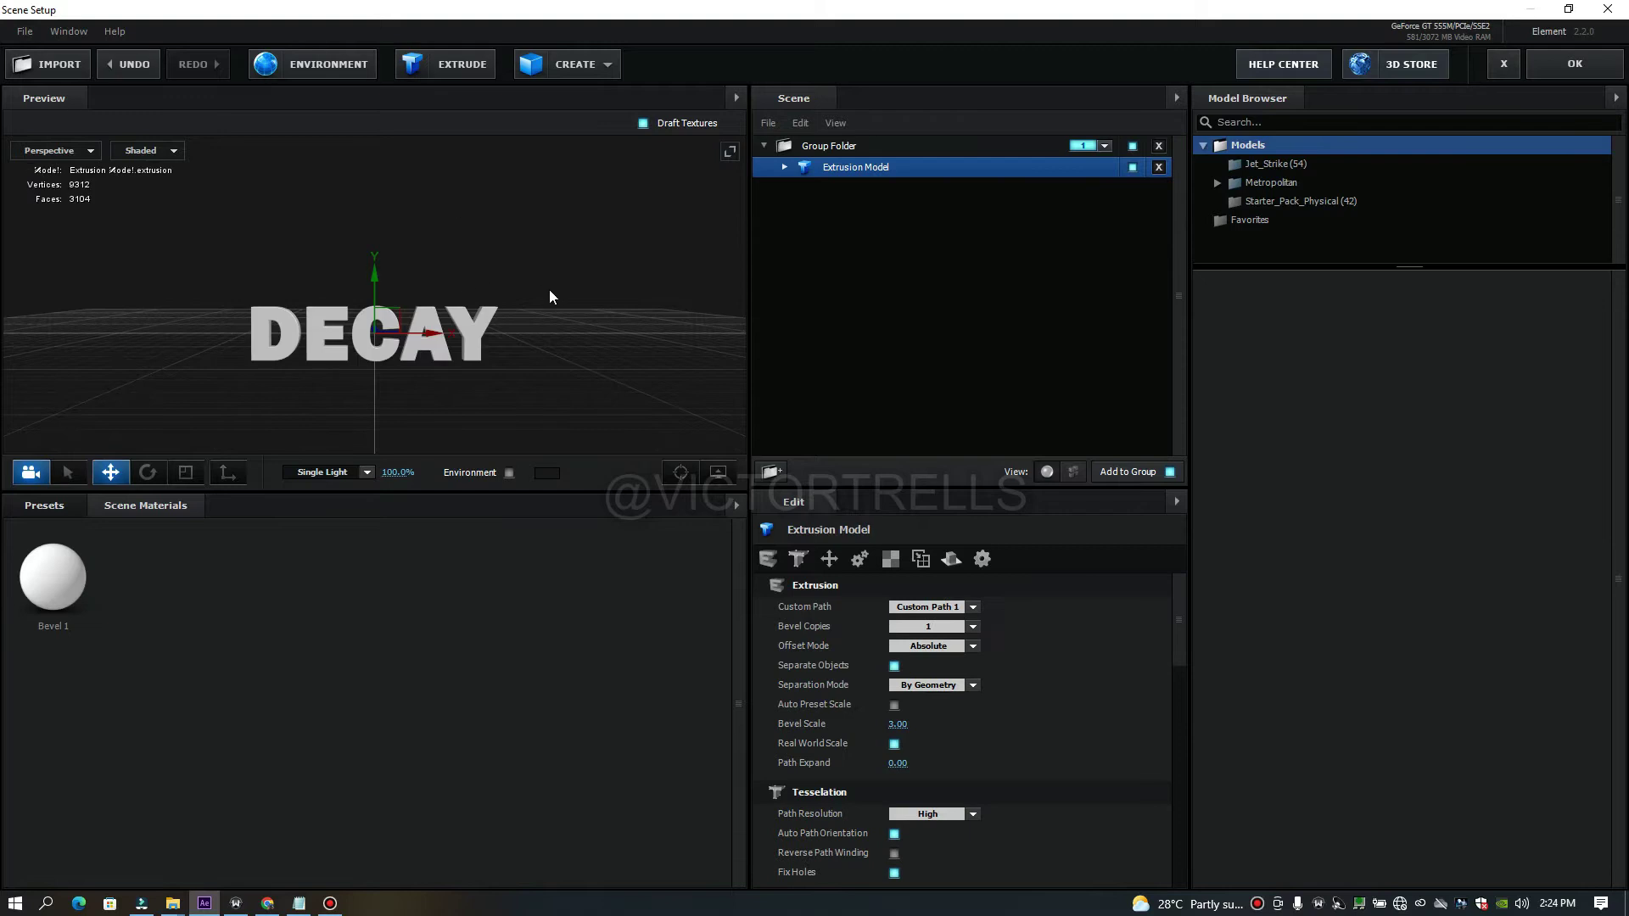
drag(562, 292, 534, 324)
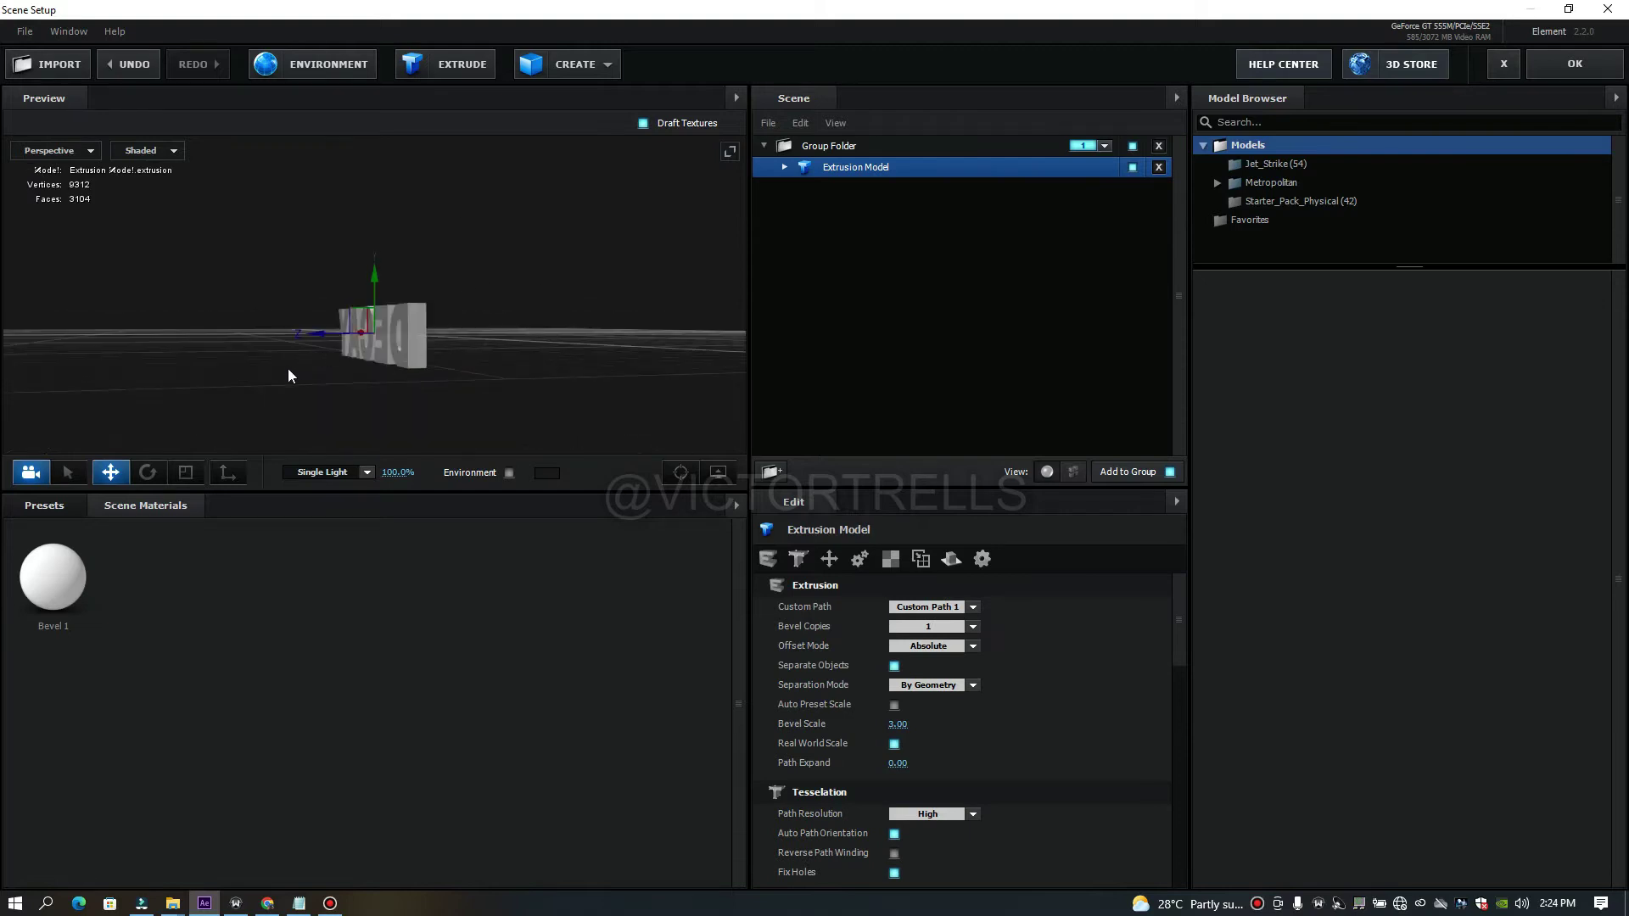
drag(473, 424, 268, 426)
Apply the Caution bevel preset from the Physical collection to the extruded DECAY model.
click(32, 508)
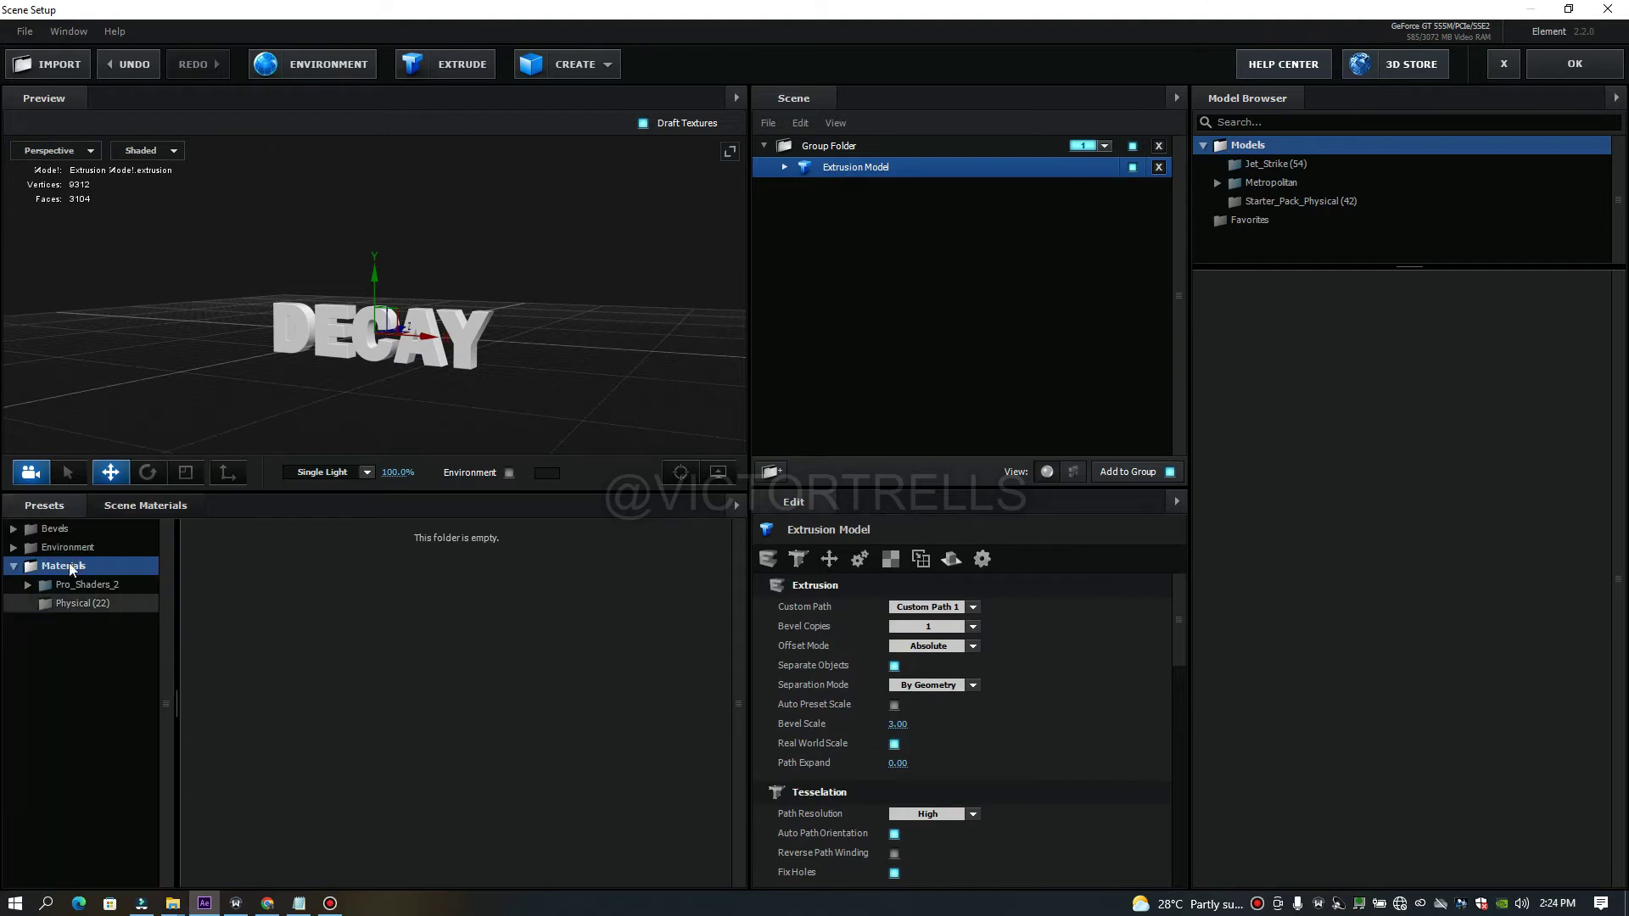
click(89, 533)
click(101, 545)
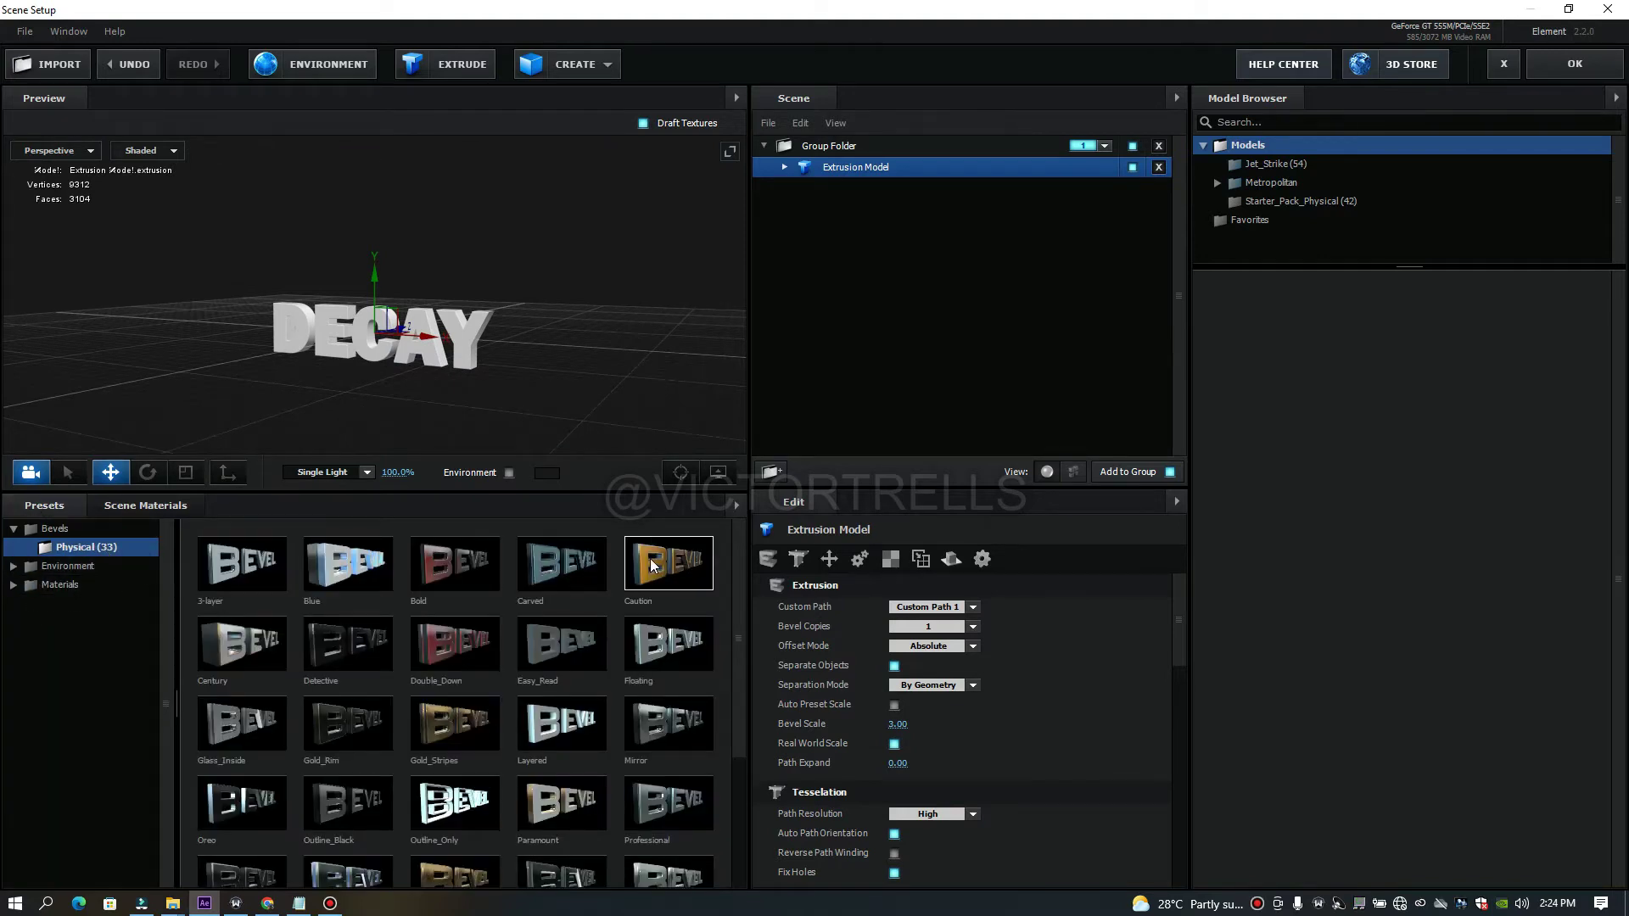
click(649, 559)
drag(587, 370, 728, 294)
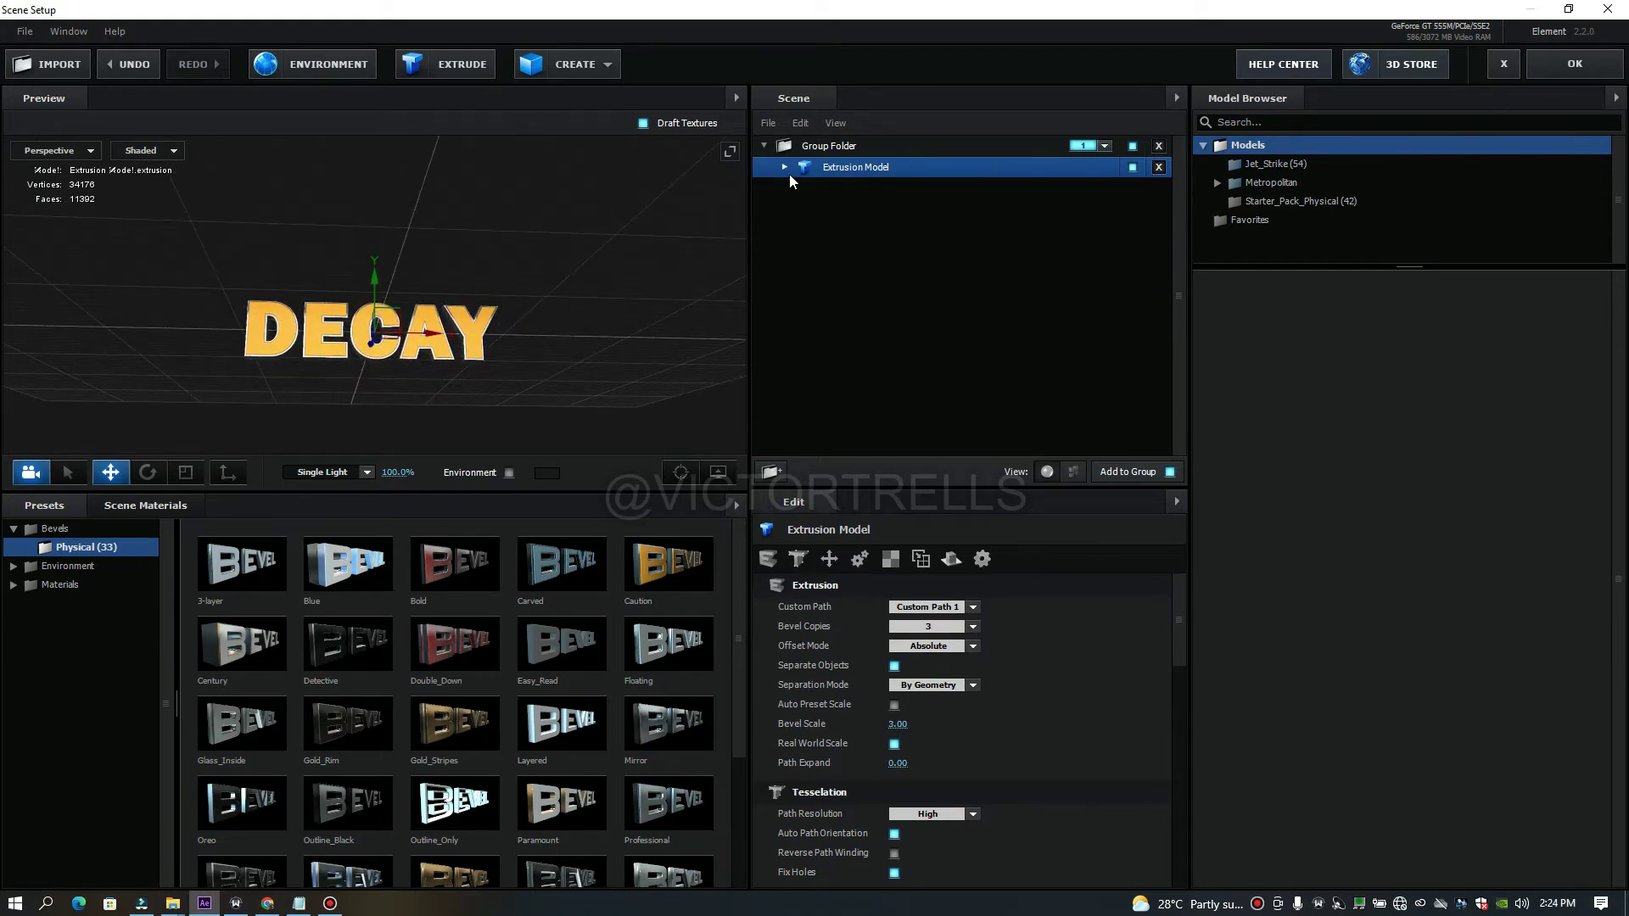
Examine the scene's group folder and the extrusion model's materials, and toggle the model's visibility off and back on.
click(763, 146)
click(798, 148)
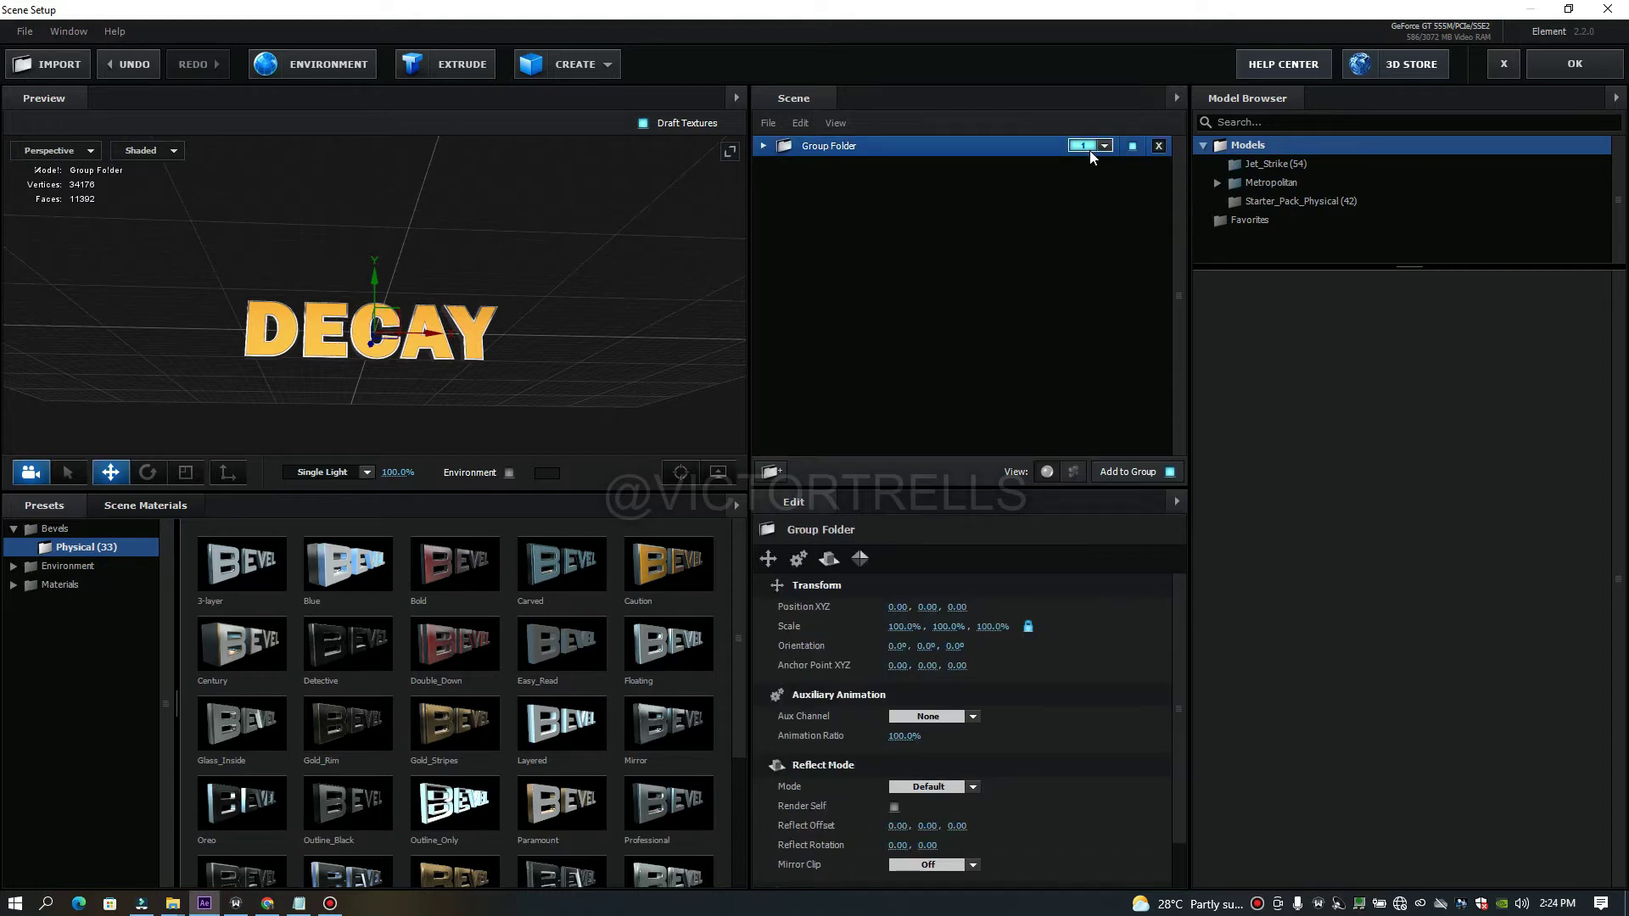
click(762, 146)
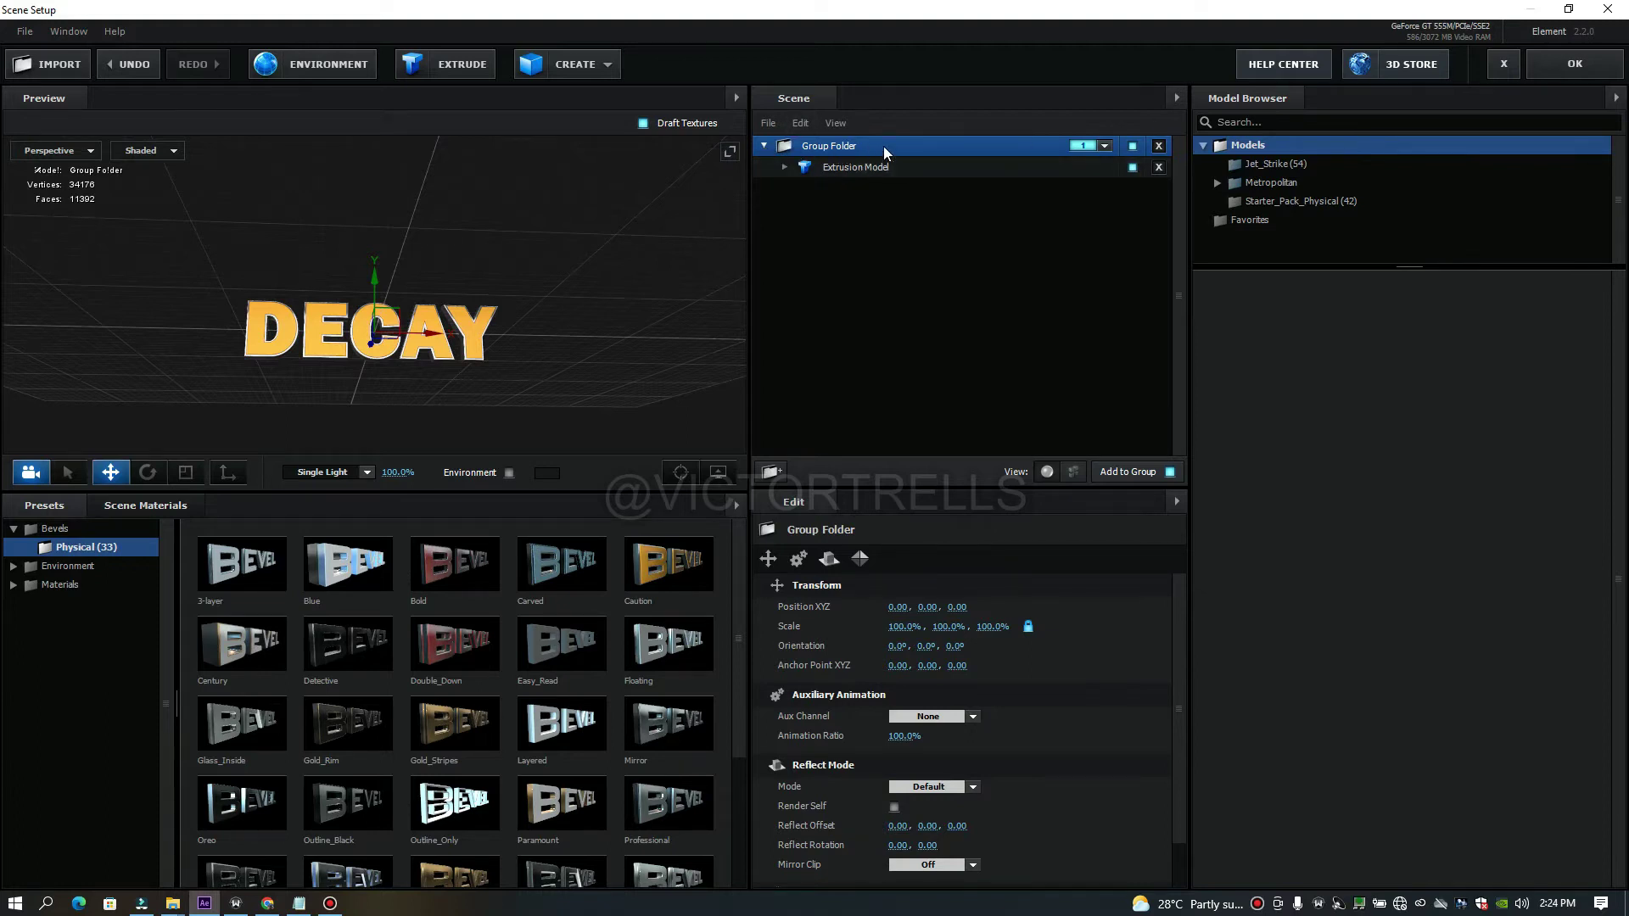
click(786, 166)
click(853, 166)
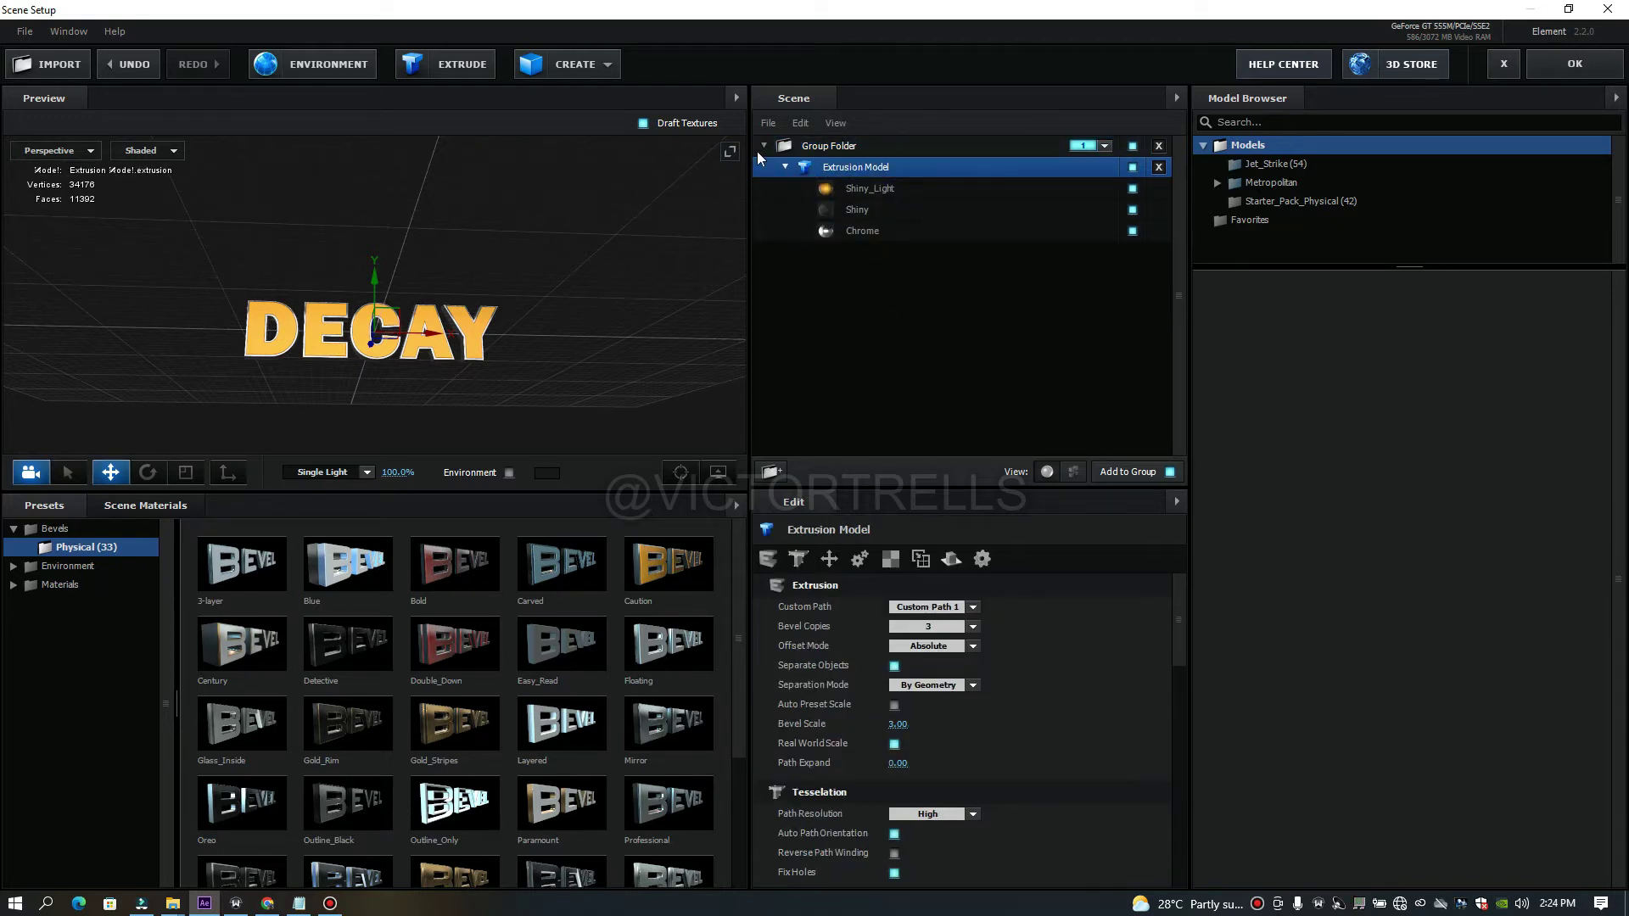
click(785, 167)
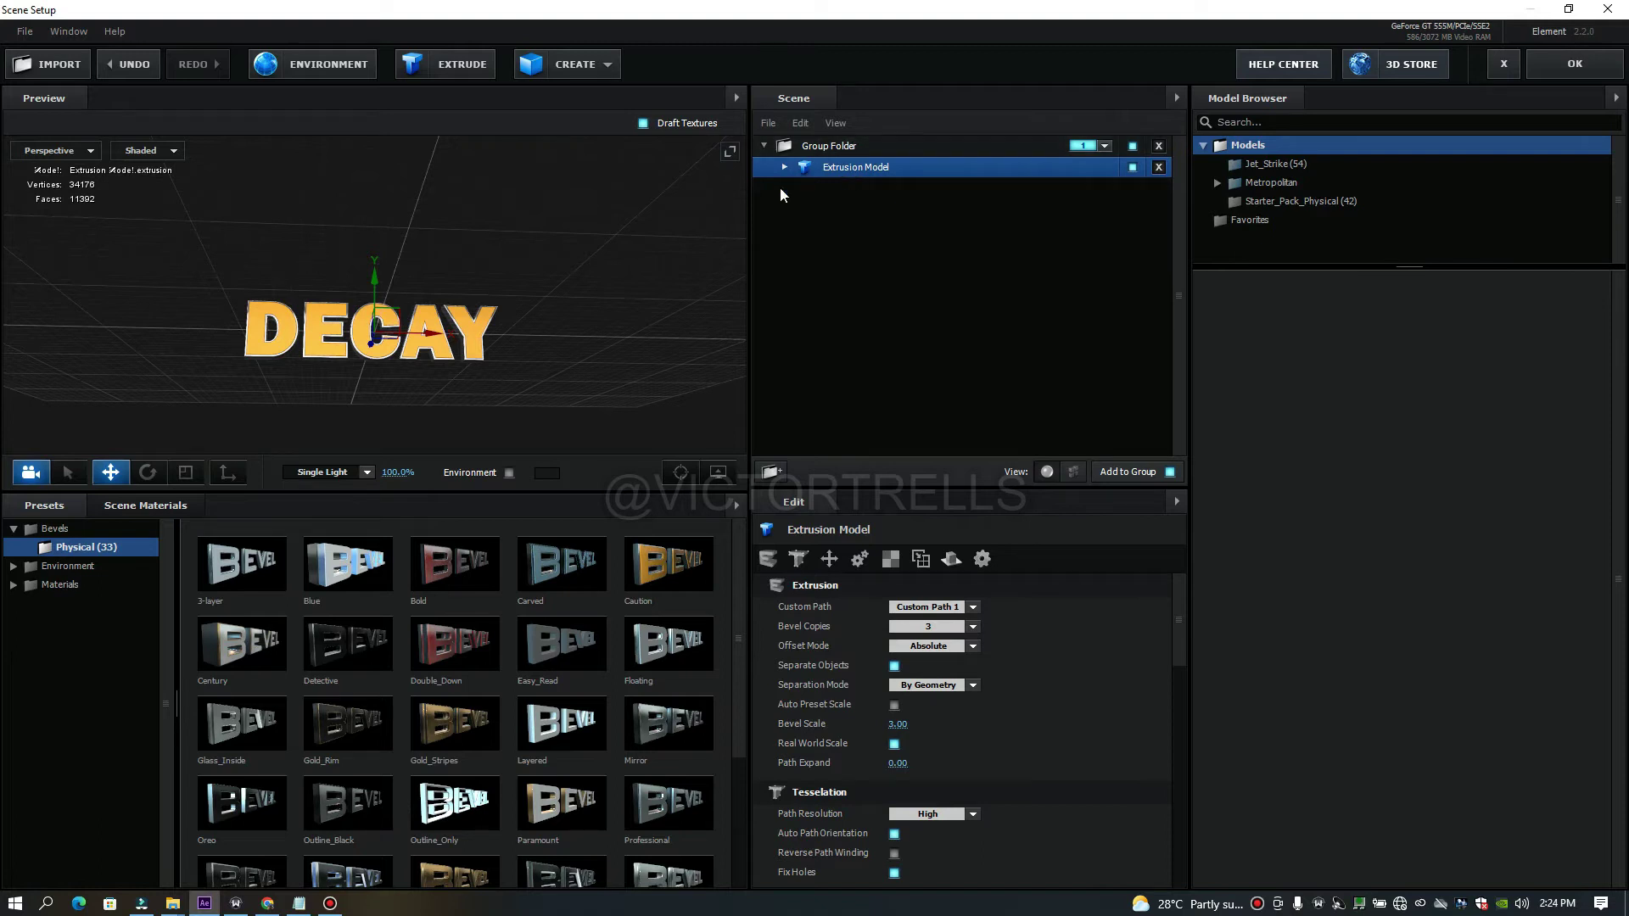
click(1129, 170)
click(1129, 169)
click(1130, 168)
click(1129, 169)
click(1129, 169)
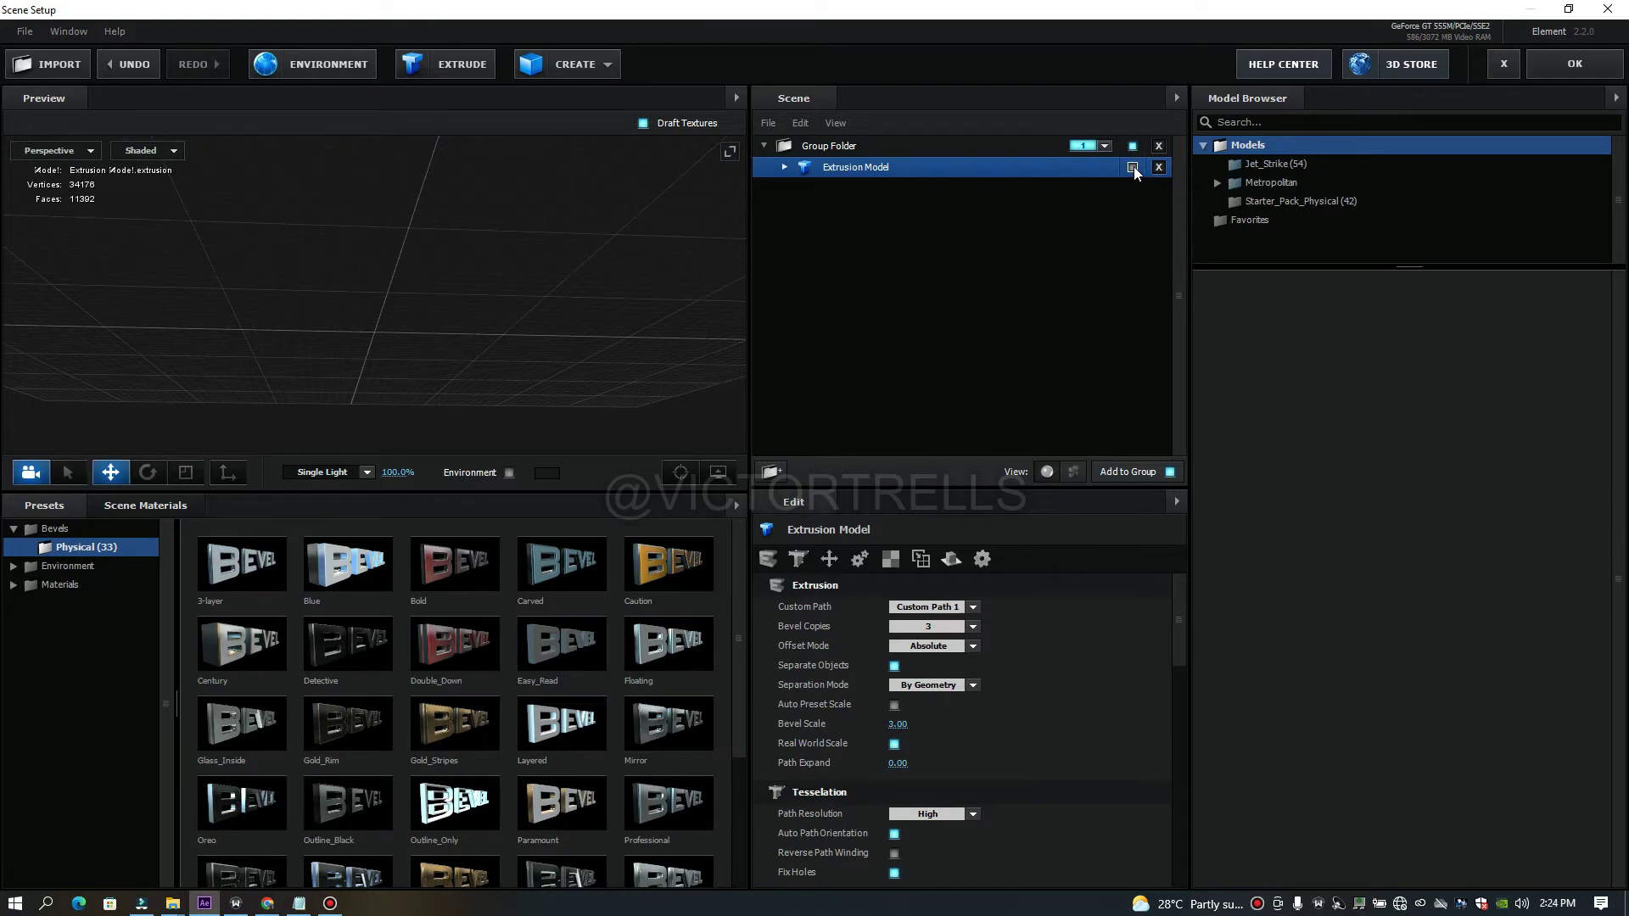
click(1132, 167)
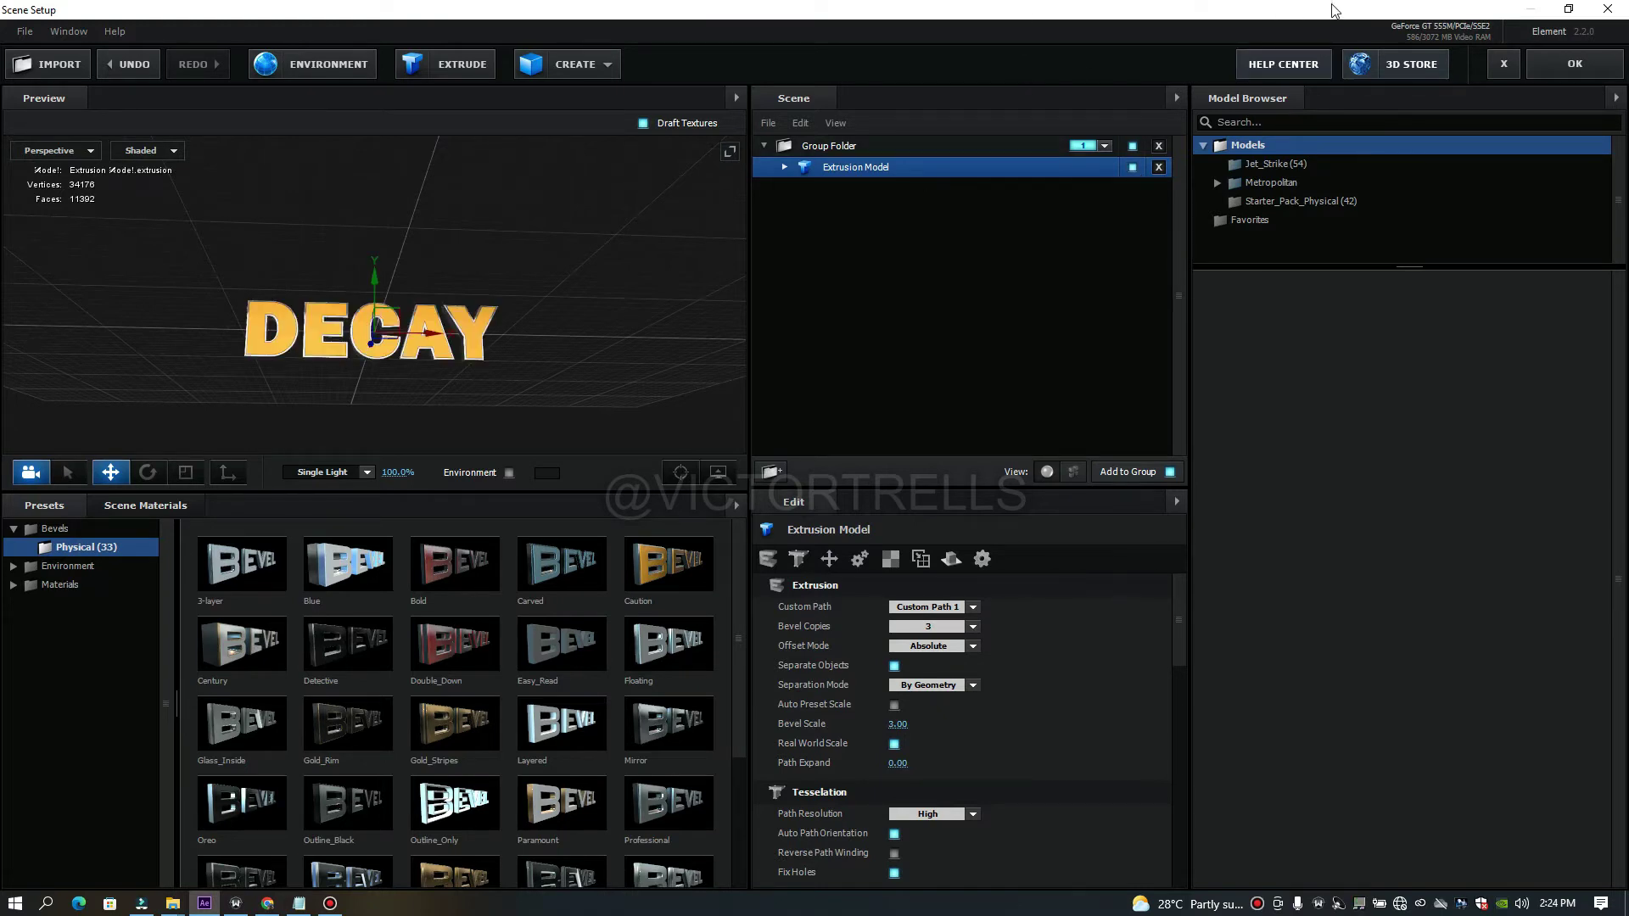
Accept the Scene Setup and hide the flat DECAY text layer in the composition.
click(1574, 64)
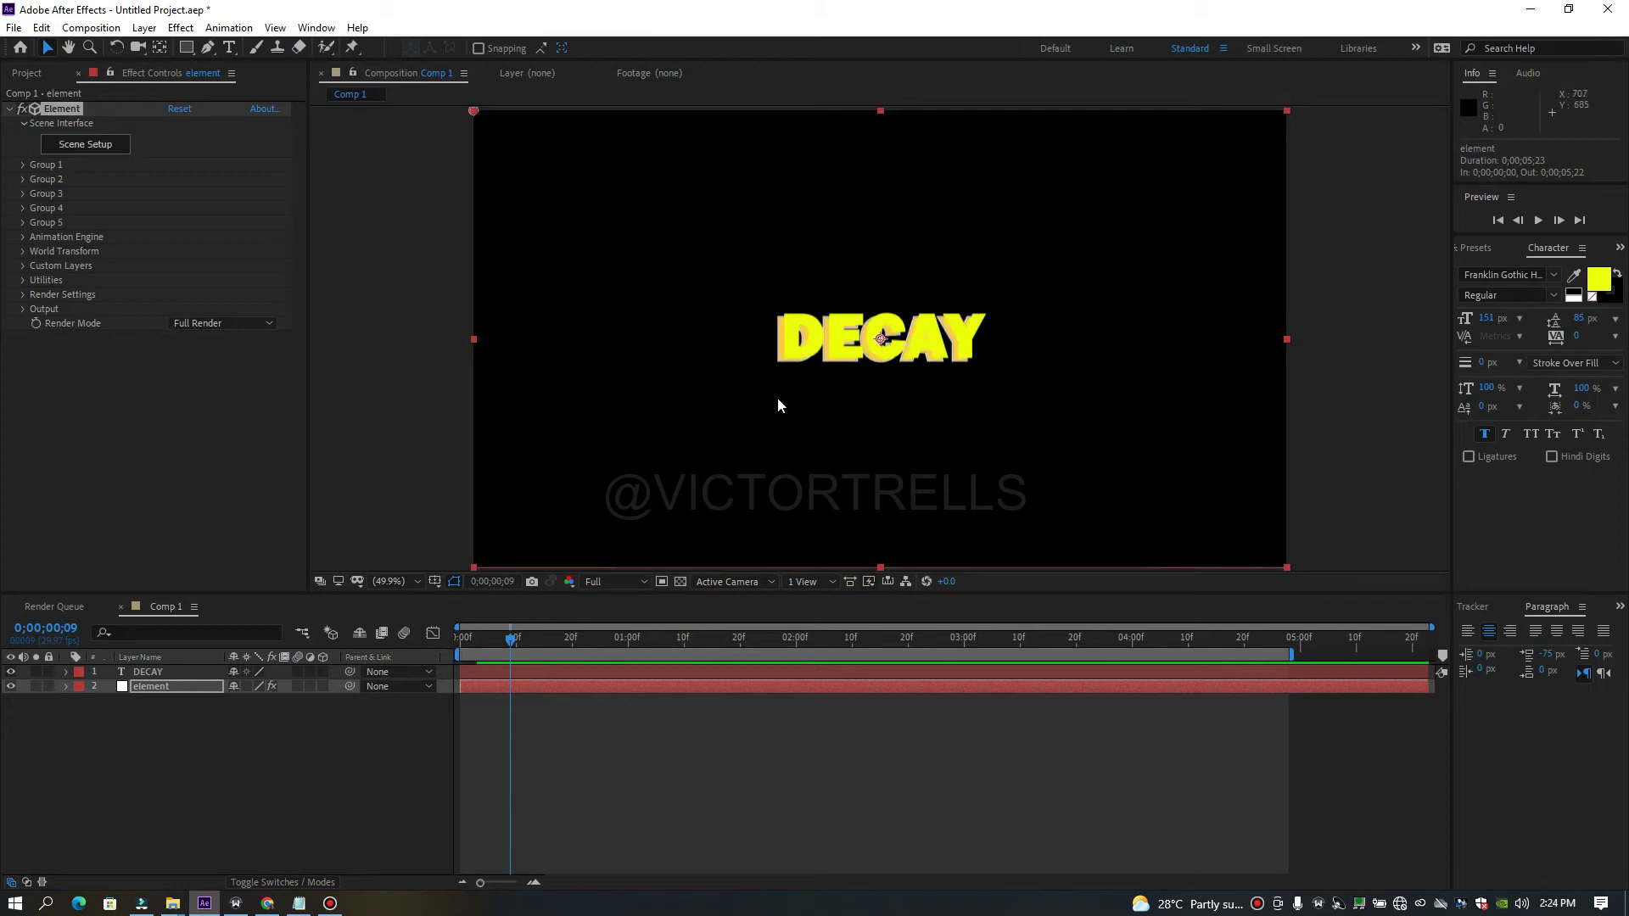
click(11, 672)
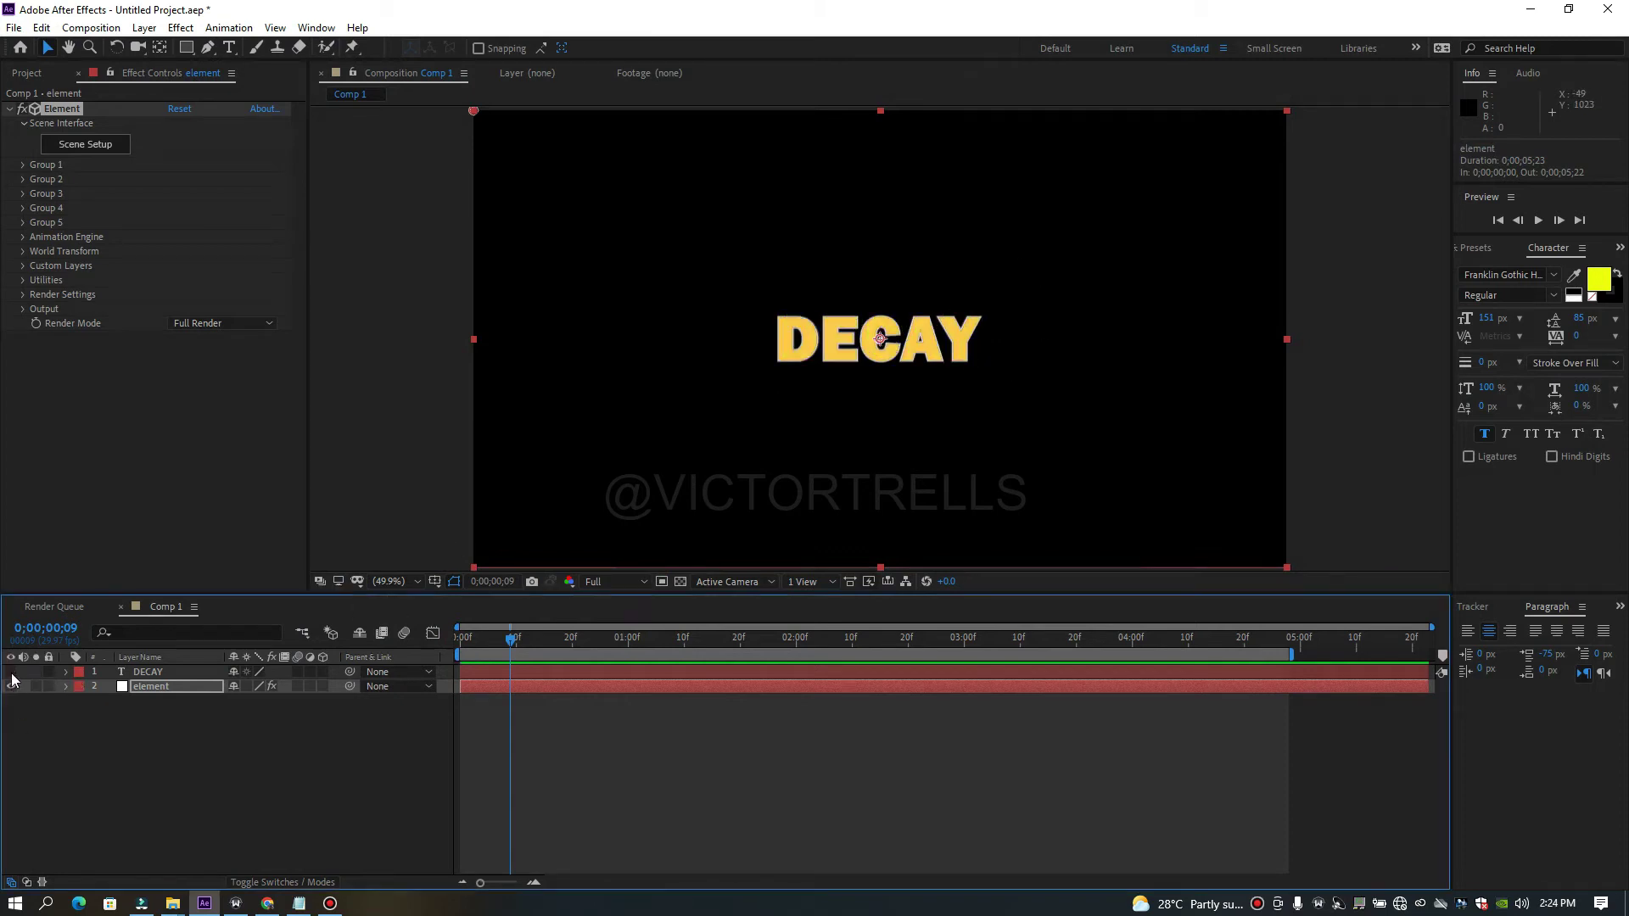
click(139, 763)
Create a second text layer reading VEEN and hide it.
right_click(166, 772)
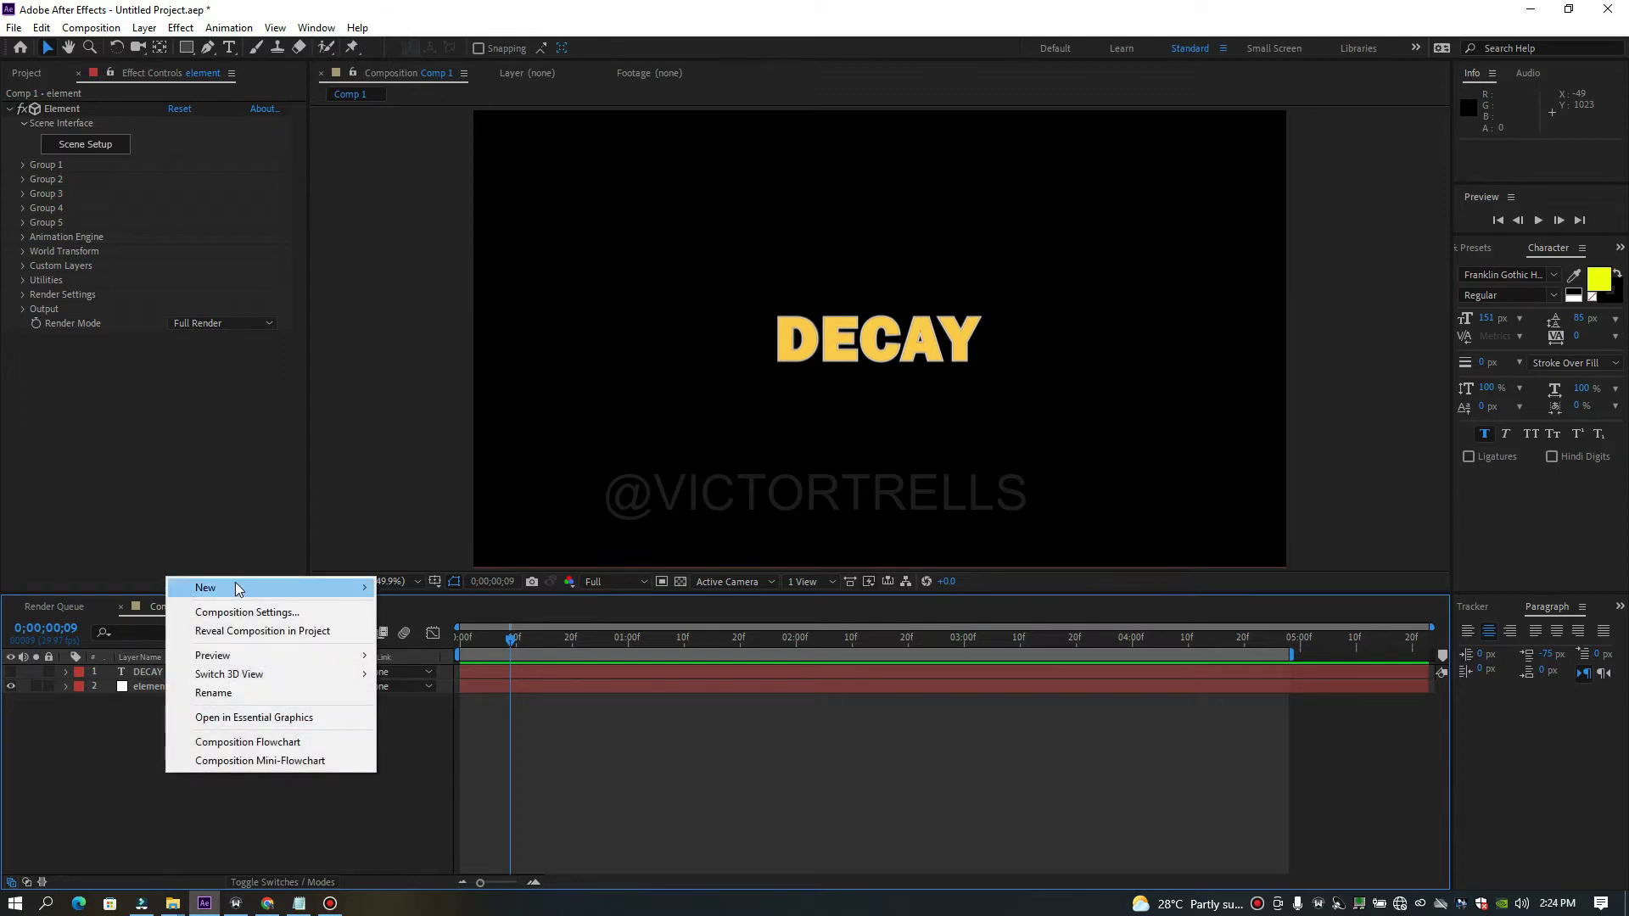
mouse_move(236, 587)
click(432, 614)
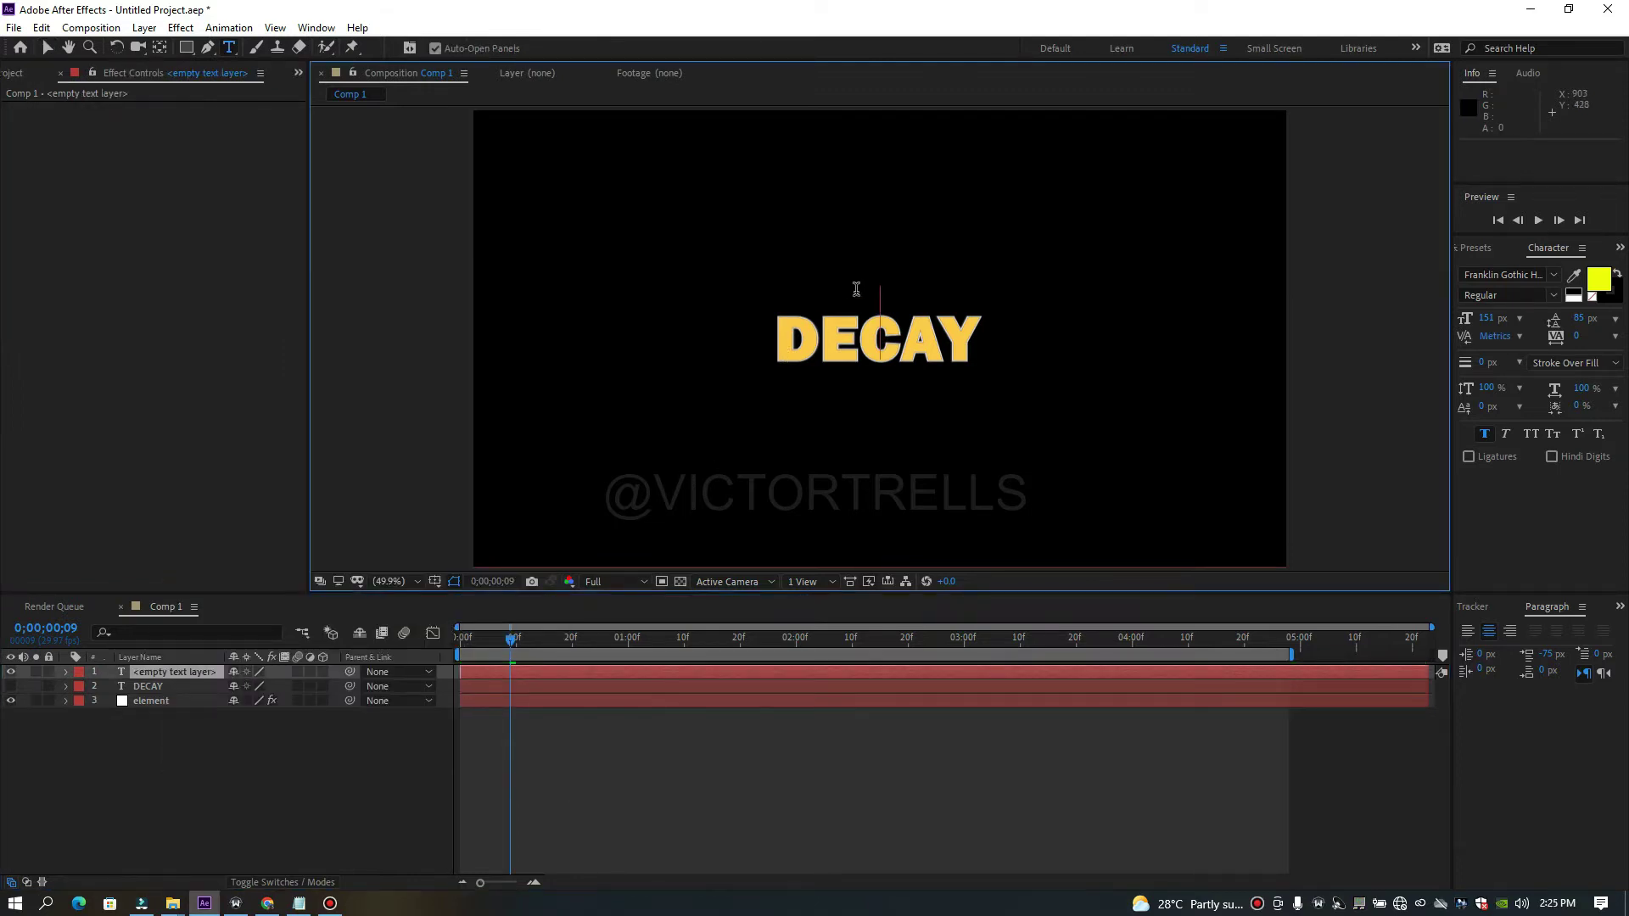
text(V)
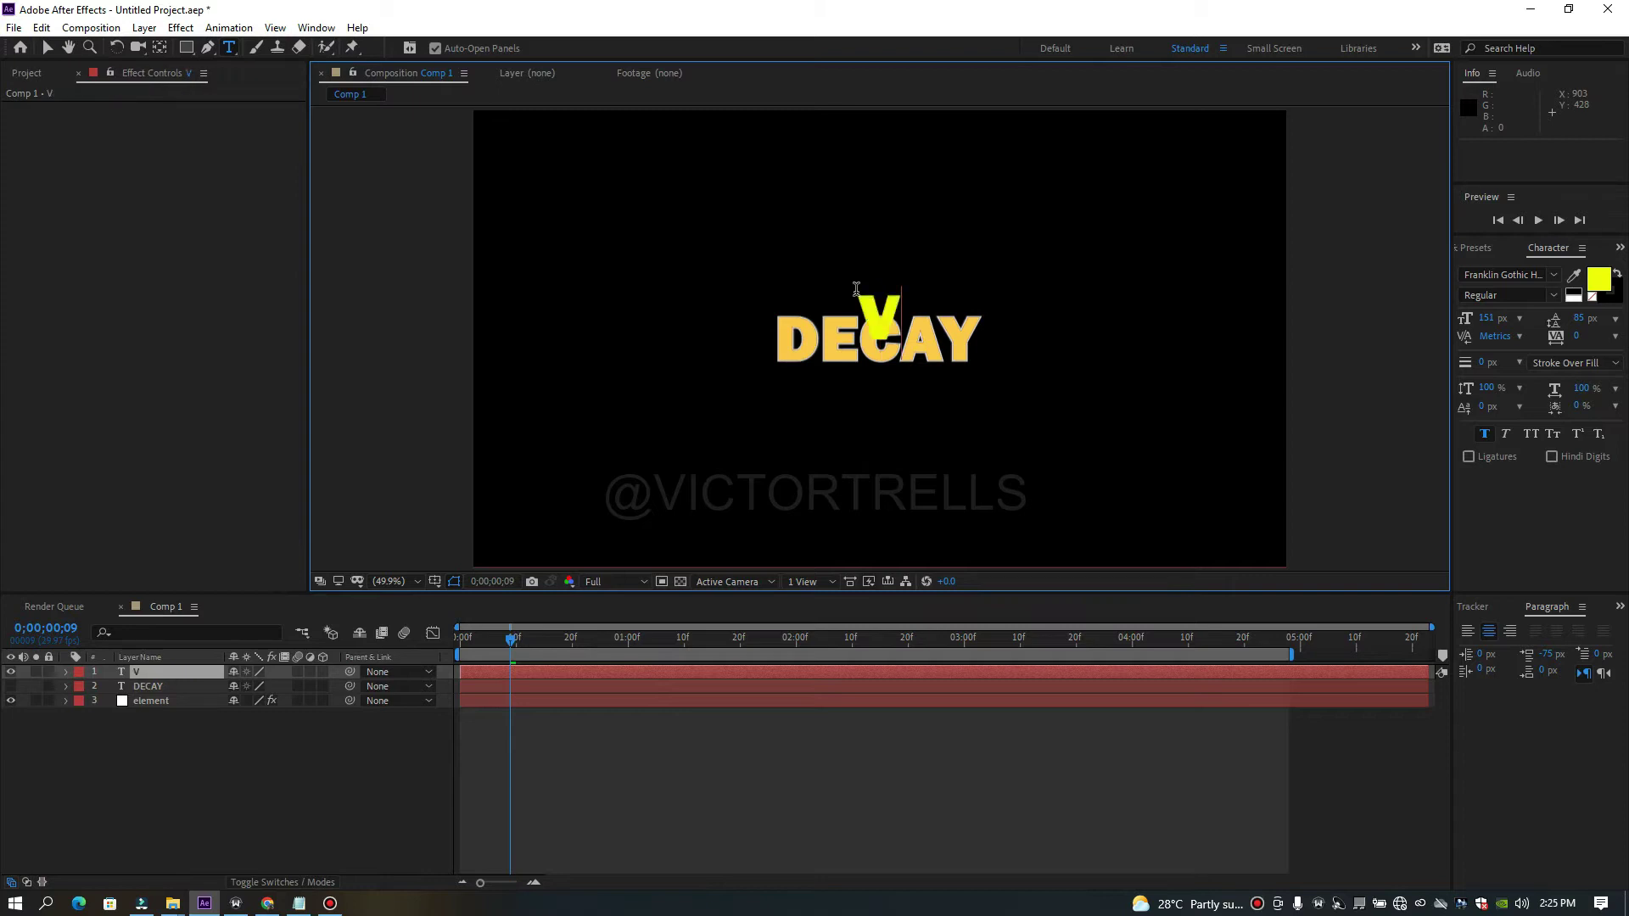
text(EEN)
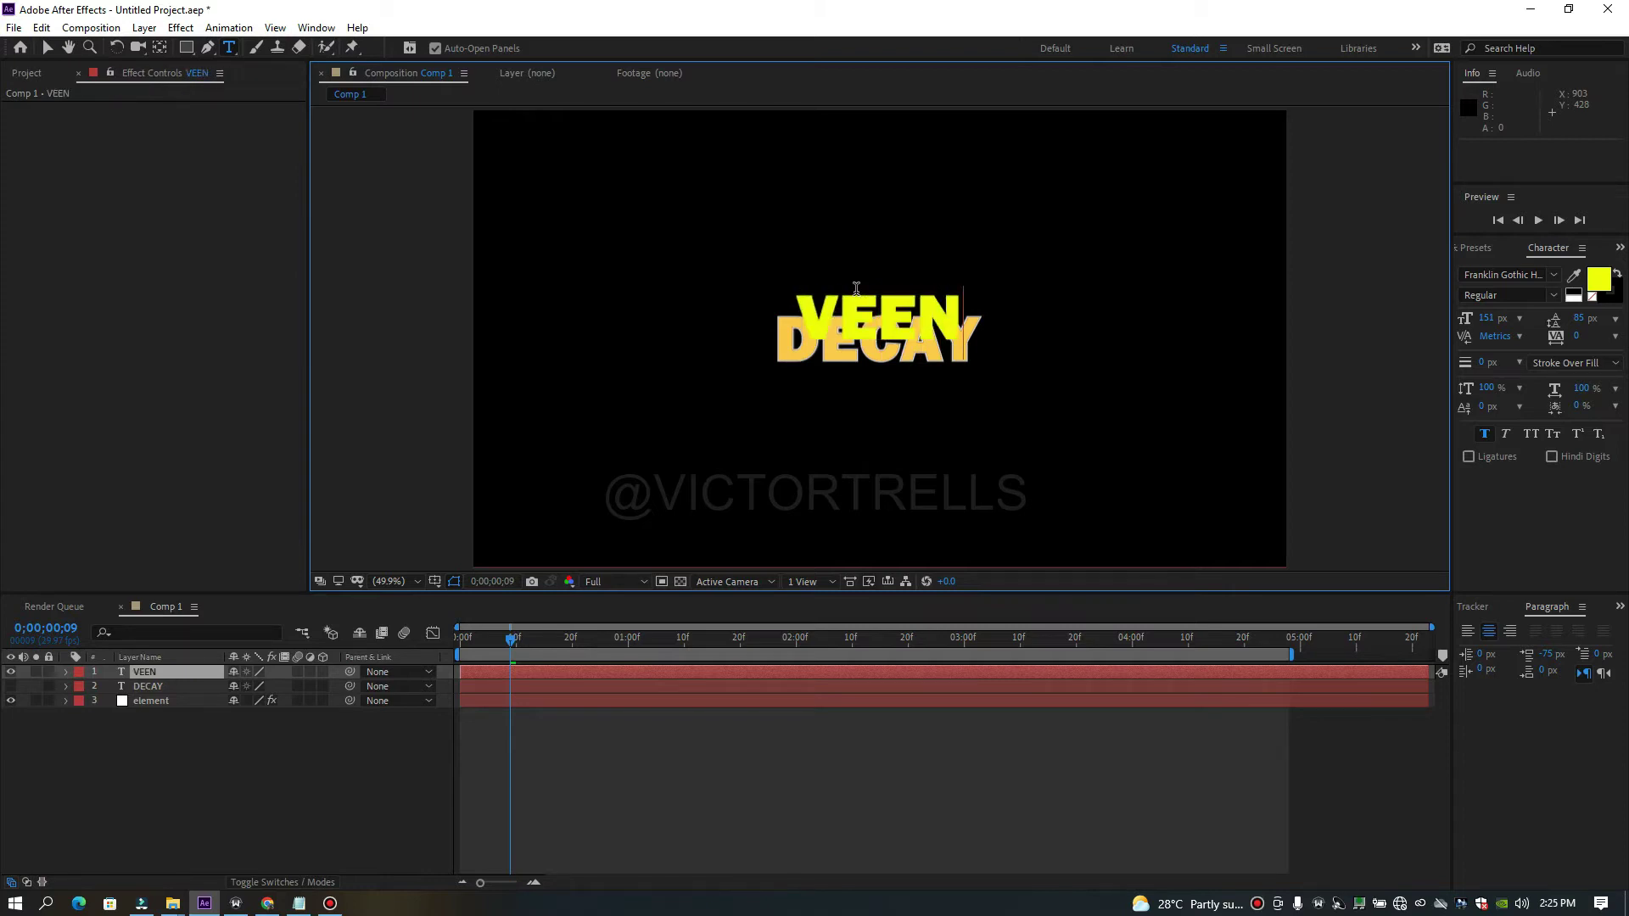
click(10, 672)
Assign the VEEN text layer as Path Layer 2 in the Element effect's custom text and masks on the element layer.
click(161, 702)
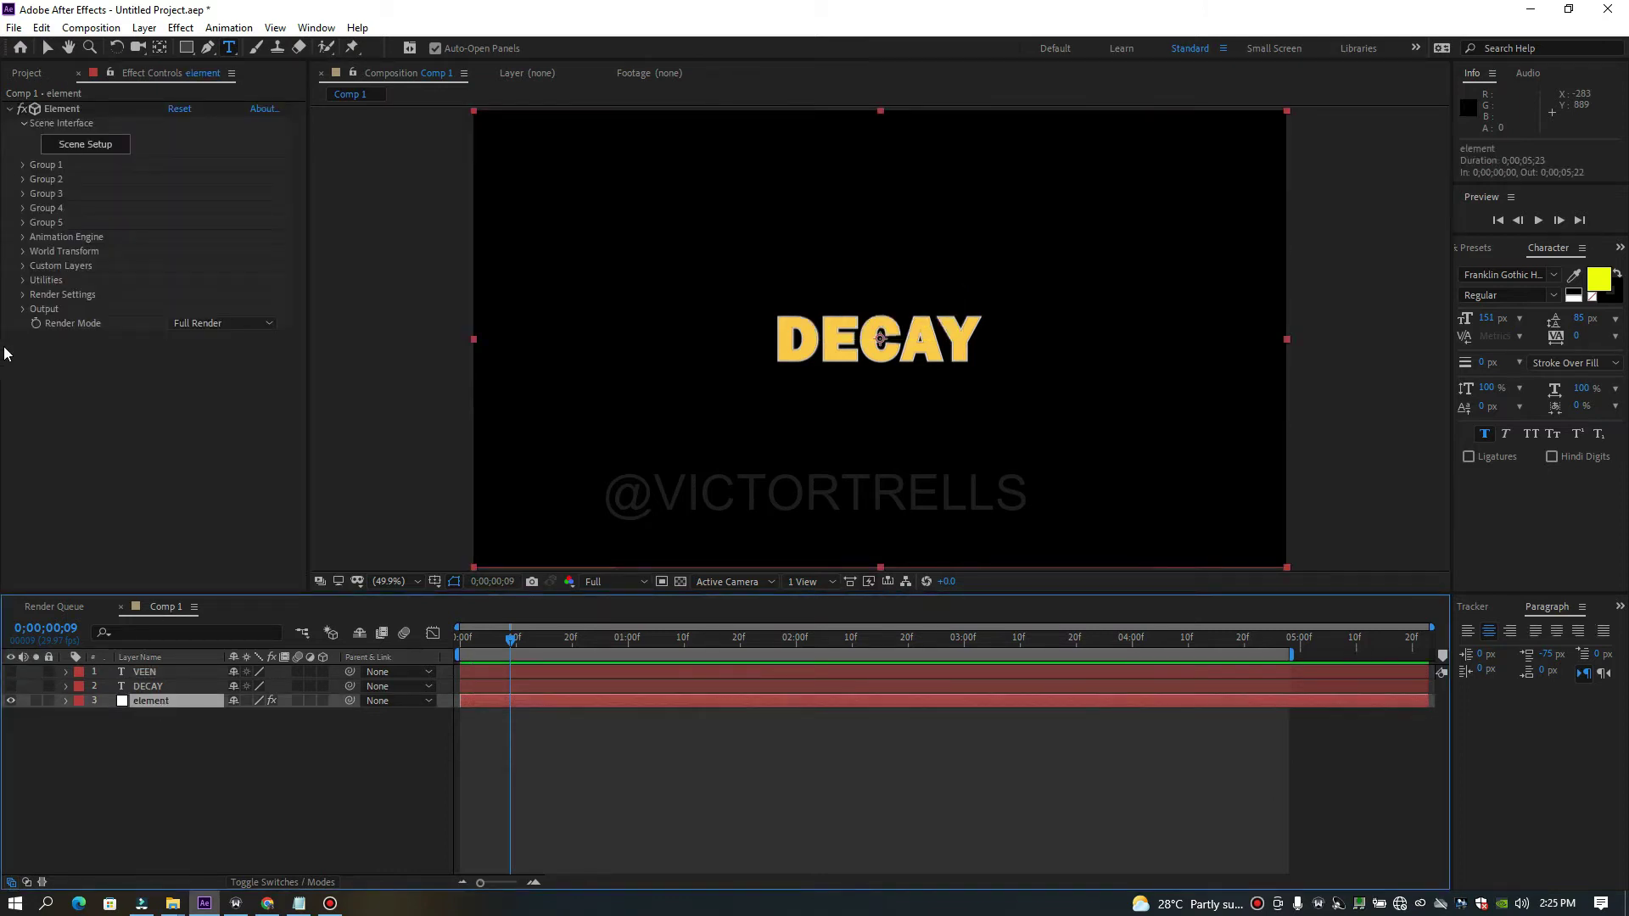
click(23, 265)
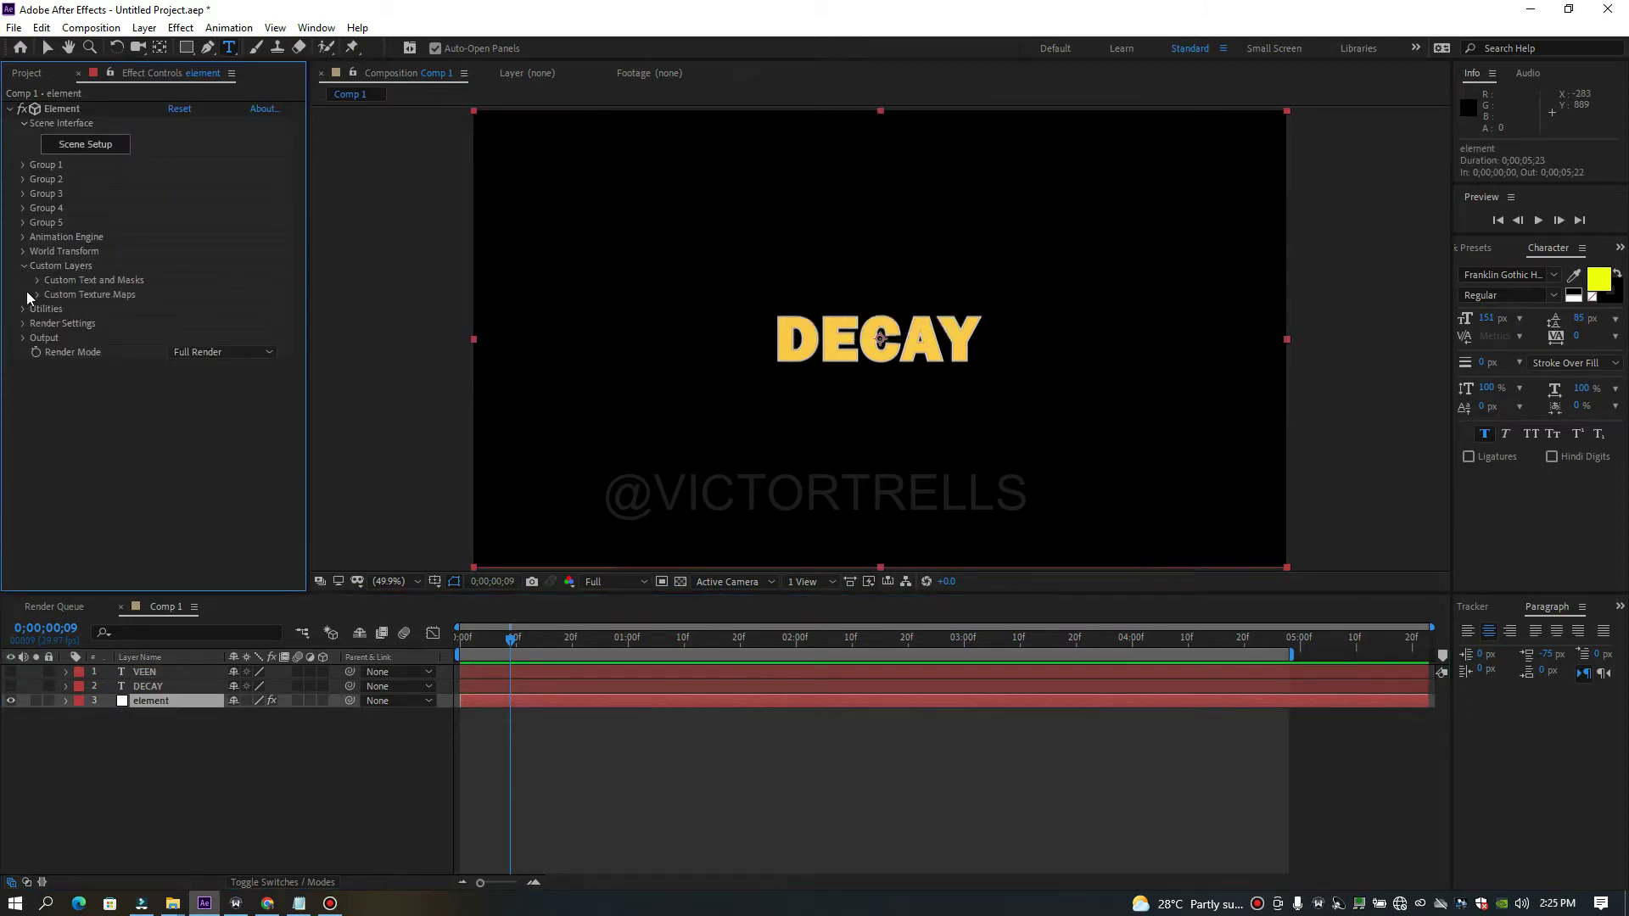
click(36, 280)
click(196, 311)
click(184, 344)
key(Caps_Lock)
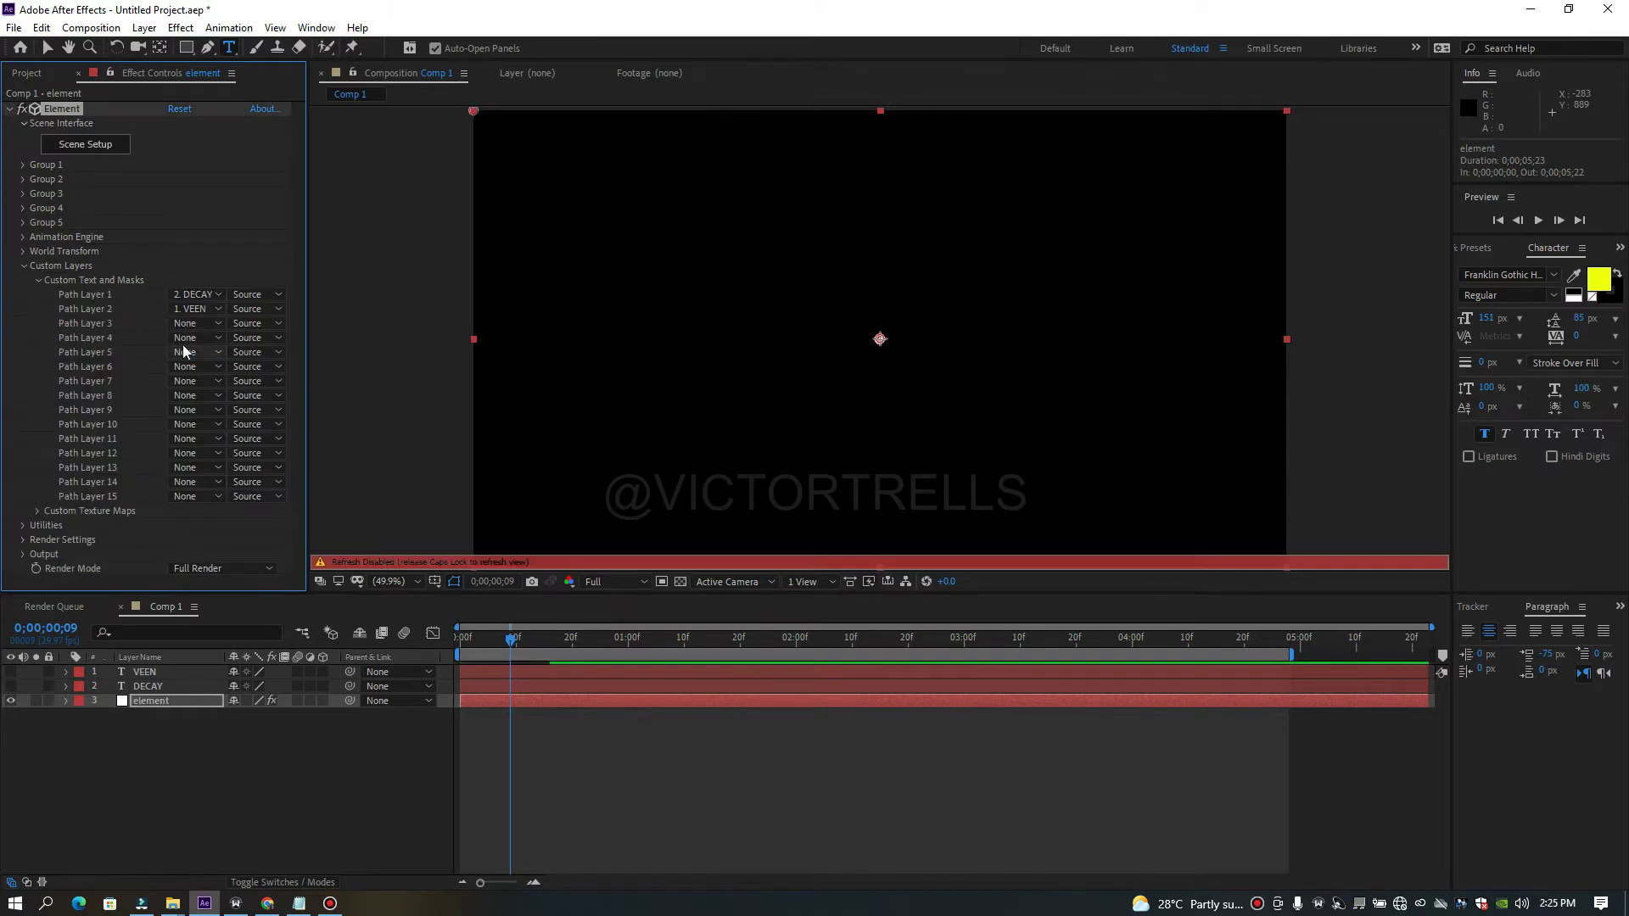
key(Caps_Lock)
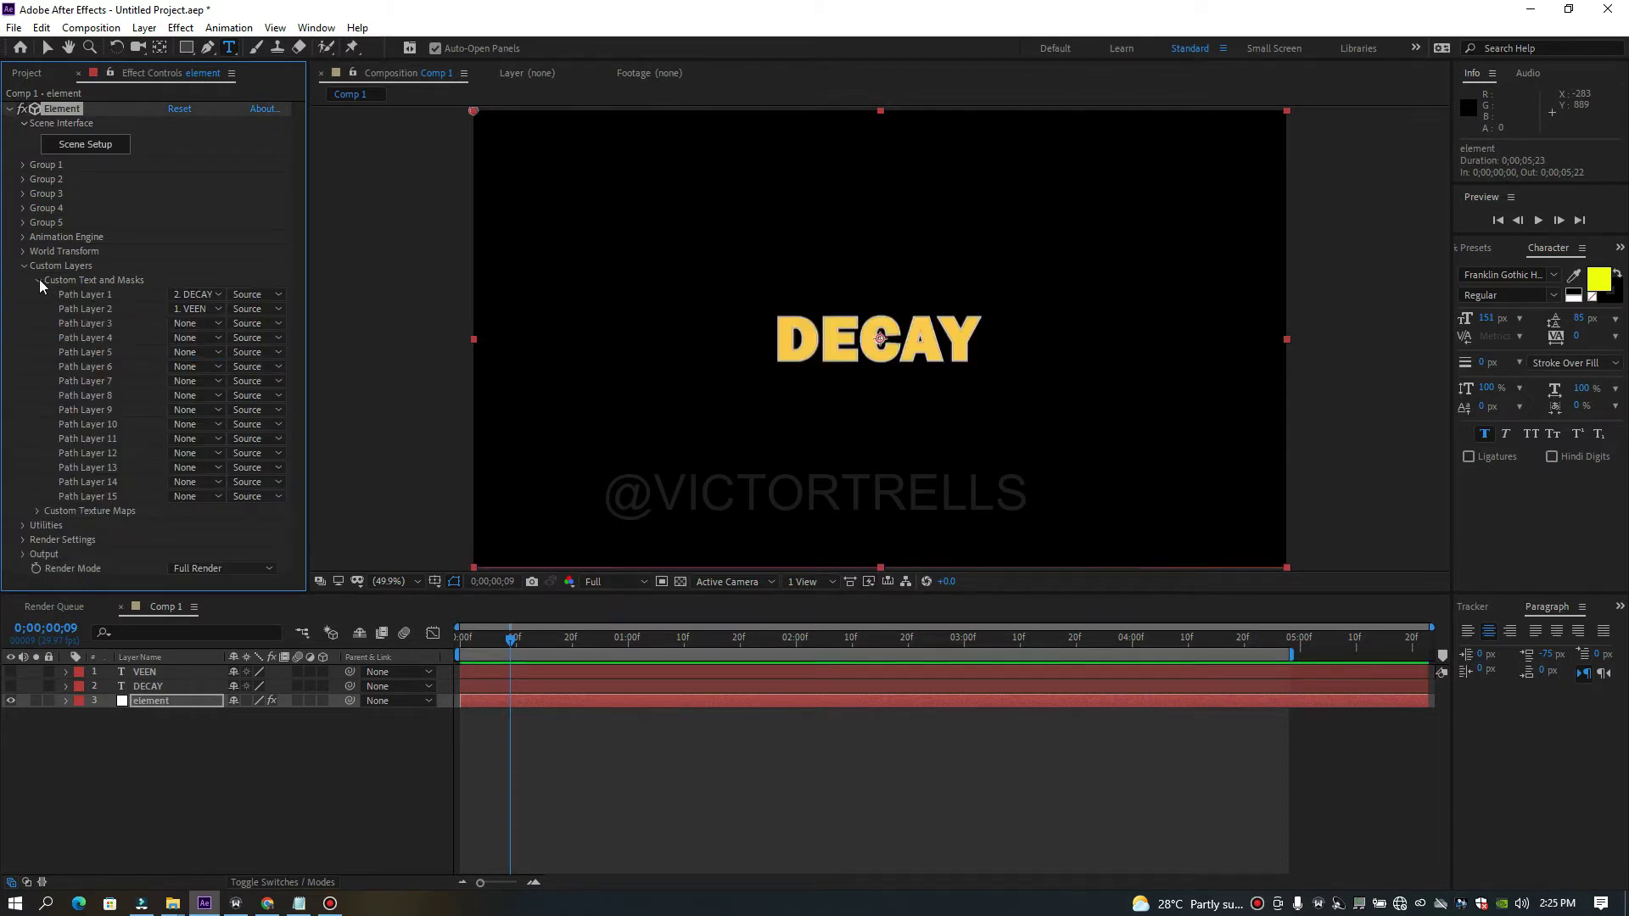
click(39, 280)
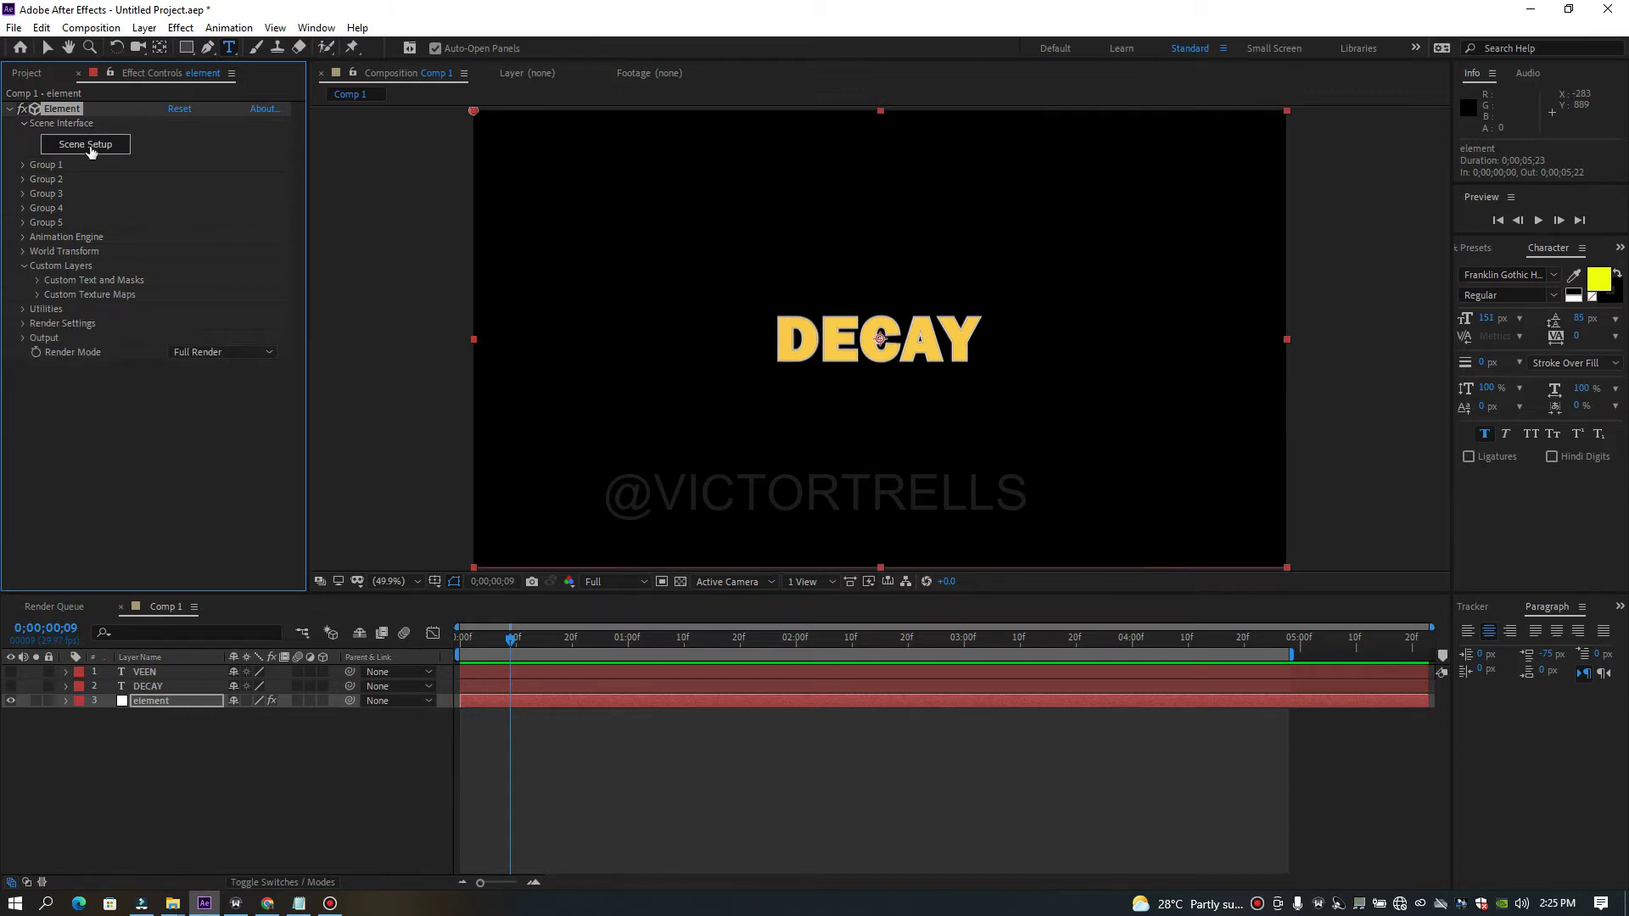
Reopen the Element Scene Setup, add a second extrusion model, and raise it above the existing DECAY text.
click(90, 150)
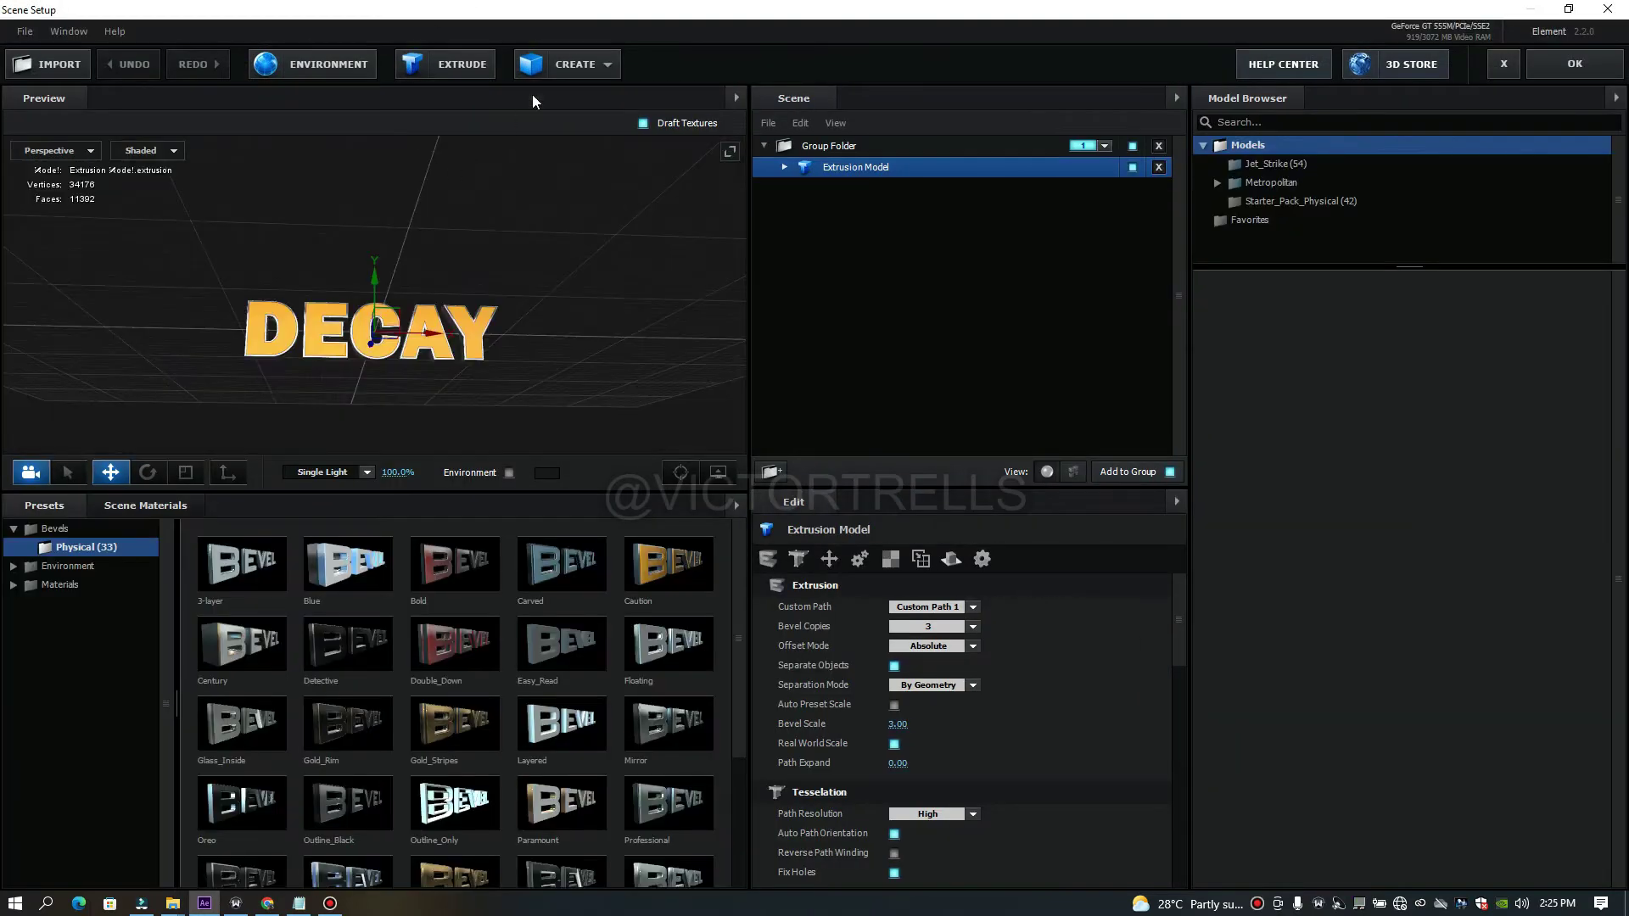
click(434, 69)
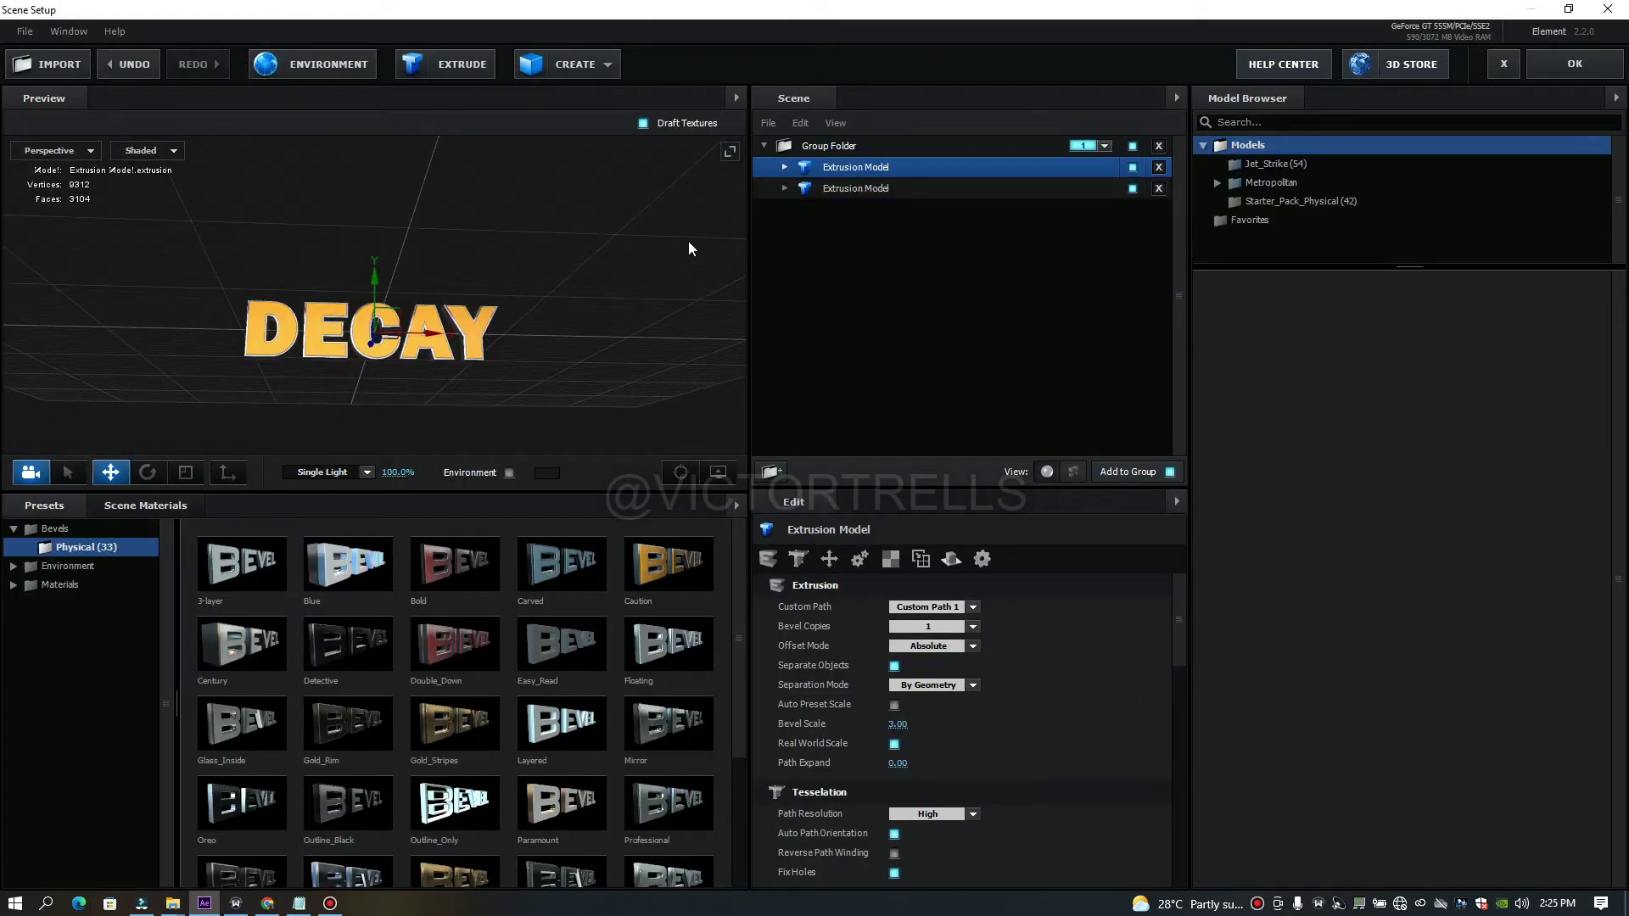
click(903, 188)
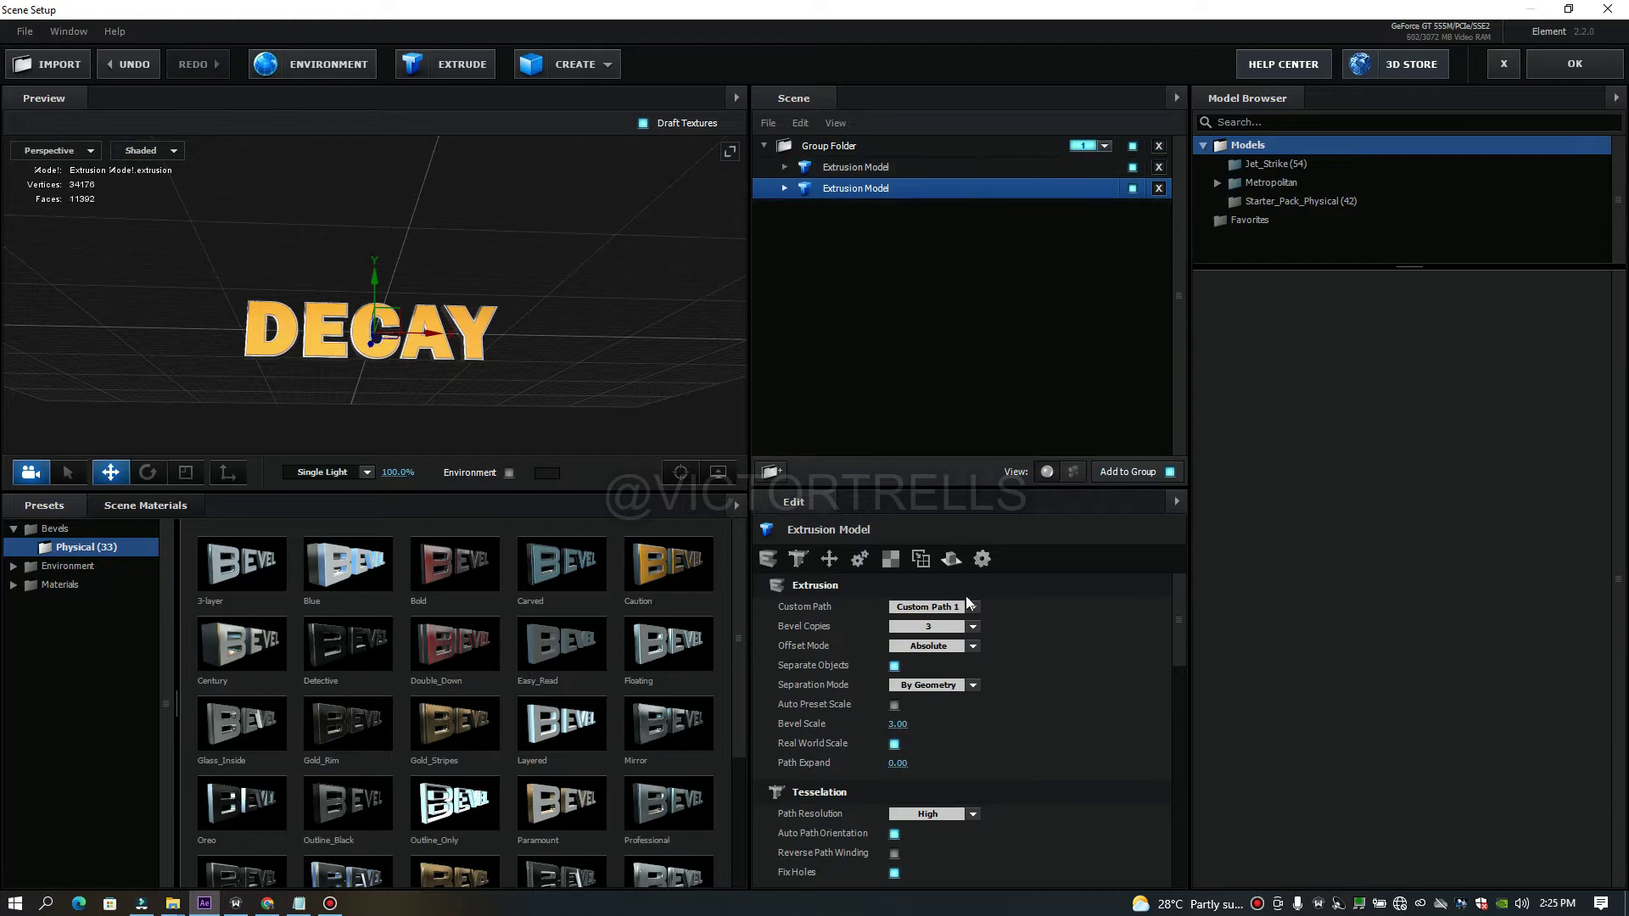
click(860, 170)
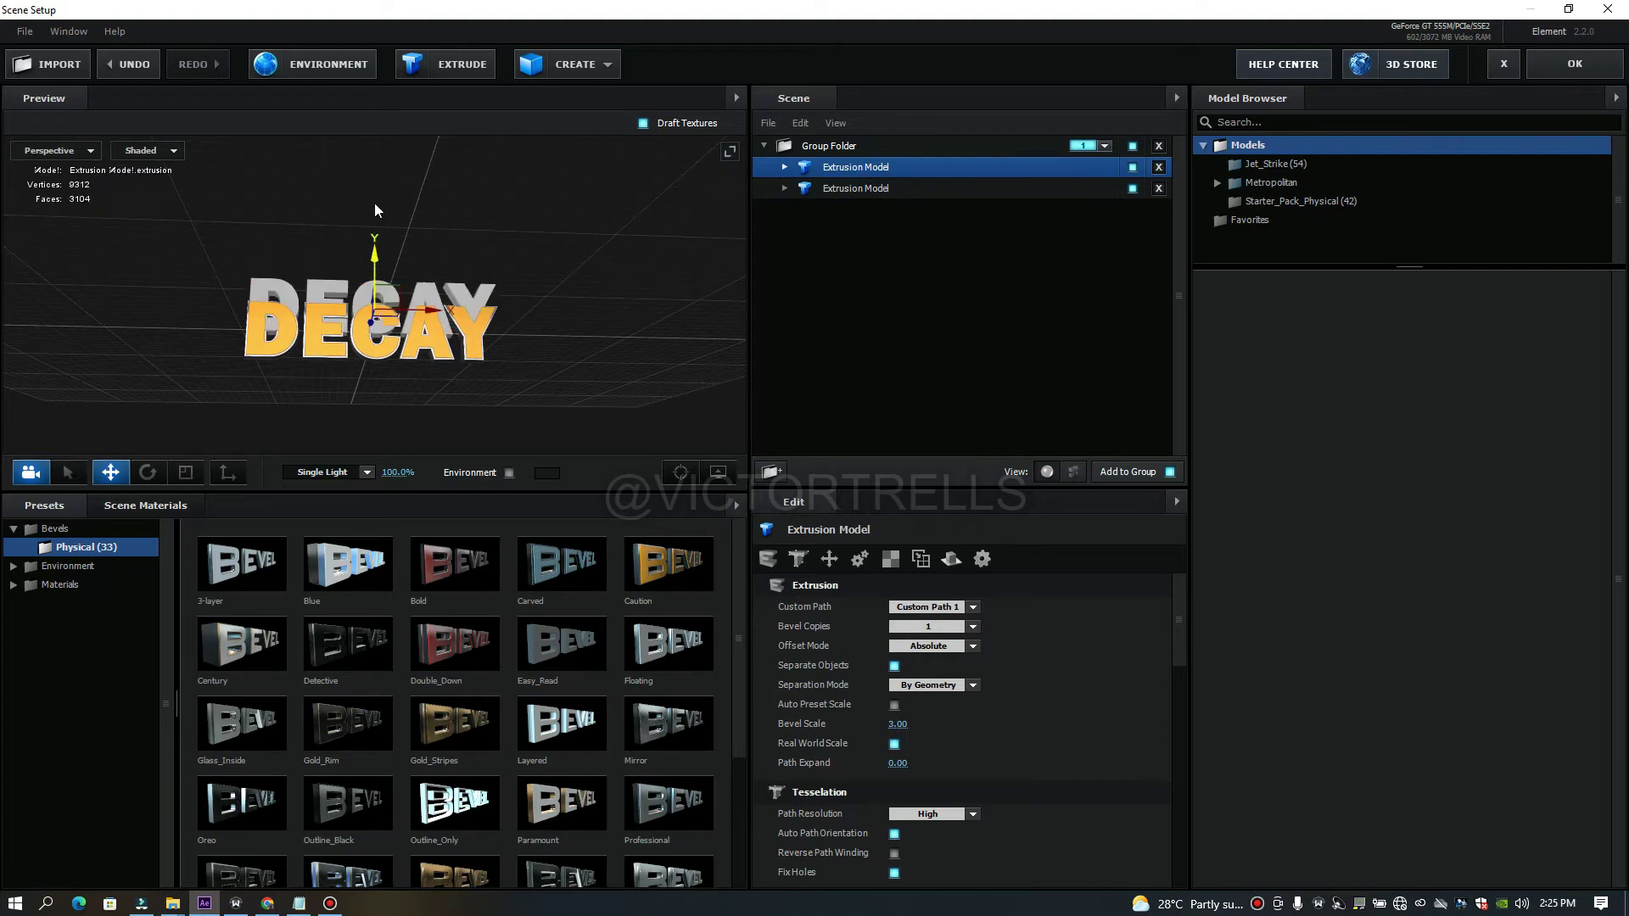
drag(374, 286, 377, 203)
Set the new extrusion model's custom path to Custom Path 2 and lower it to sit just above DECAY.
click(973, 607)
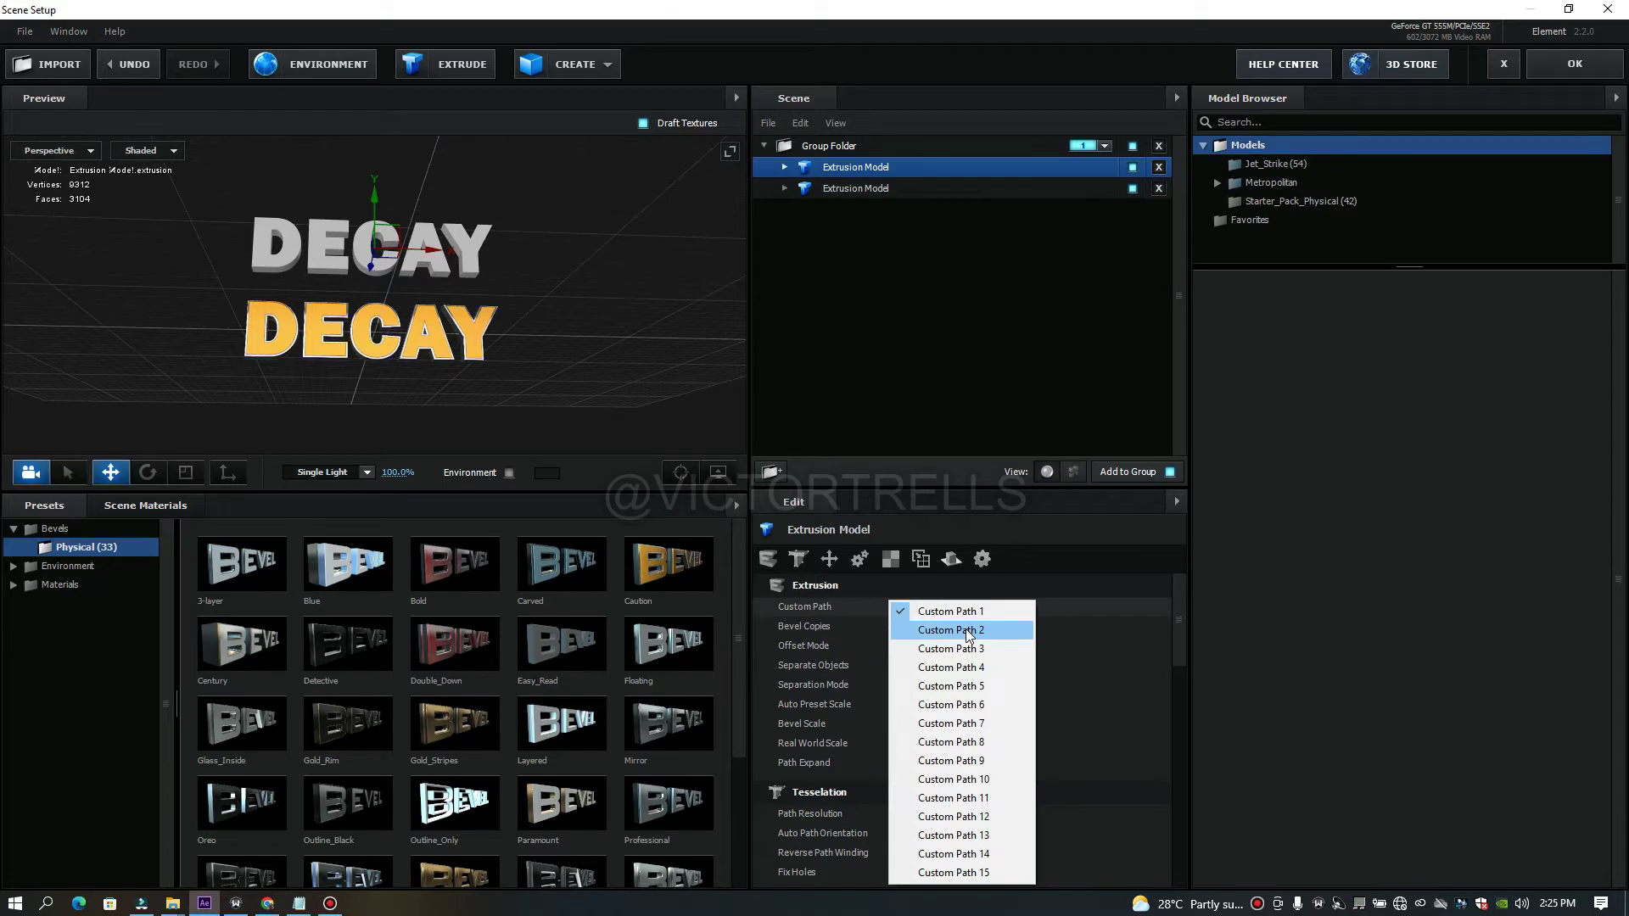
click(965, 628)
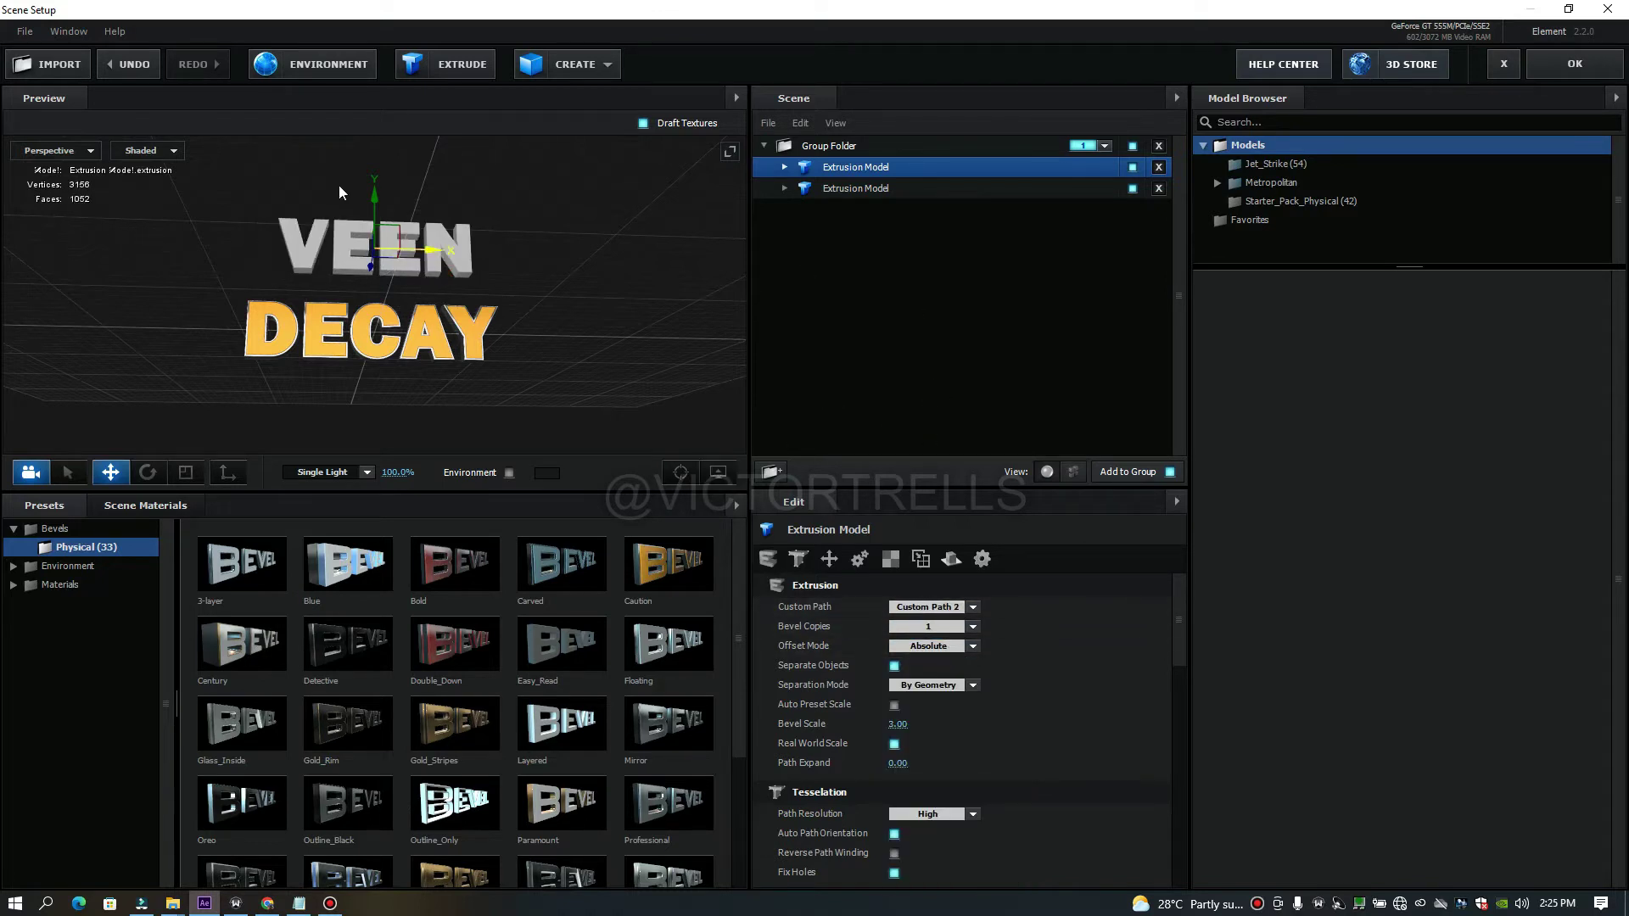
drag(375, 208, 376, 219)
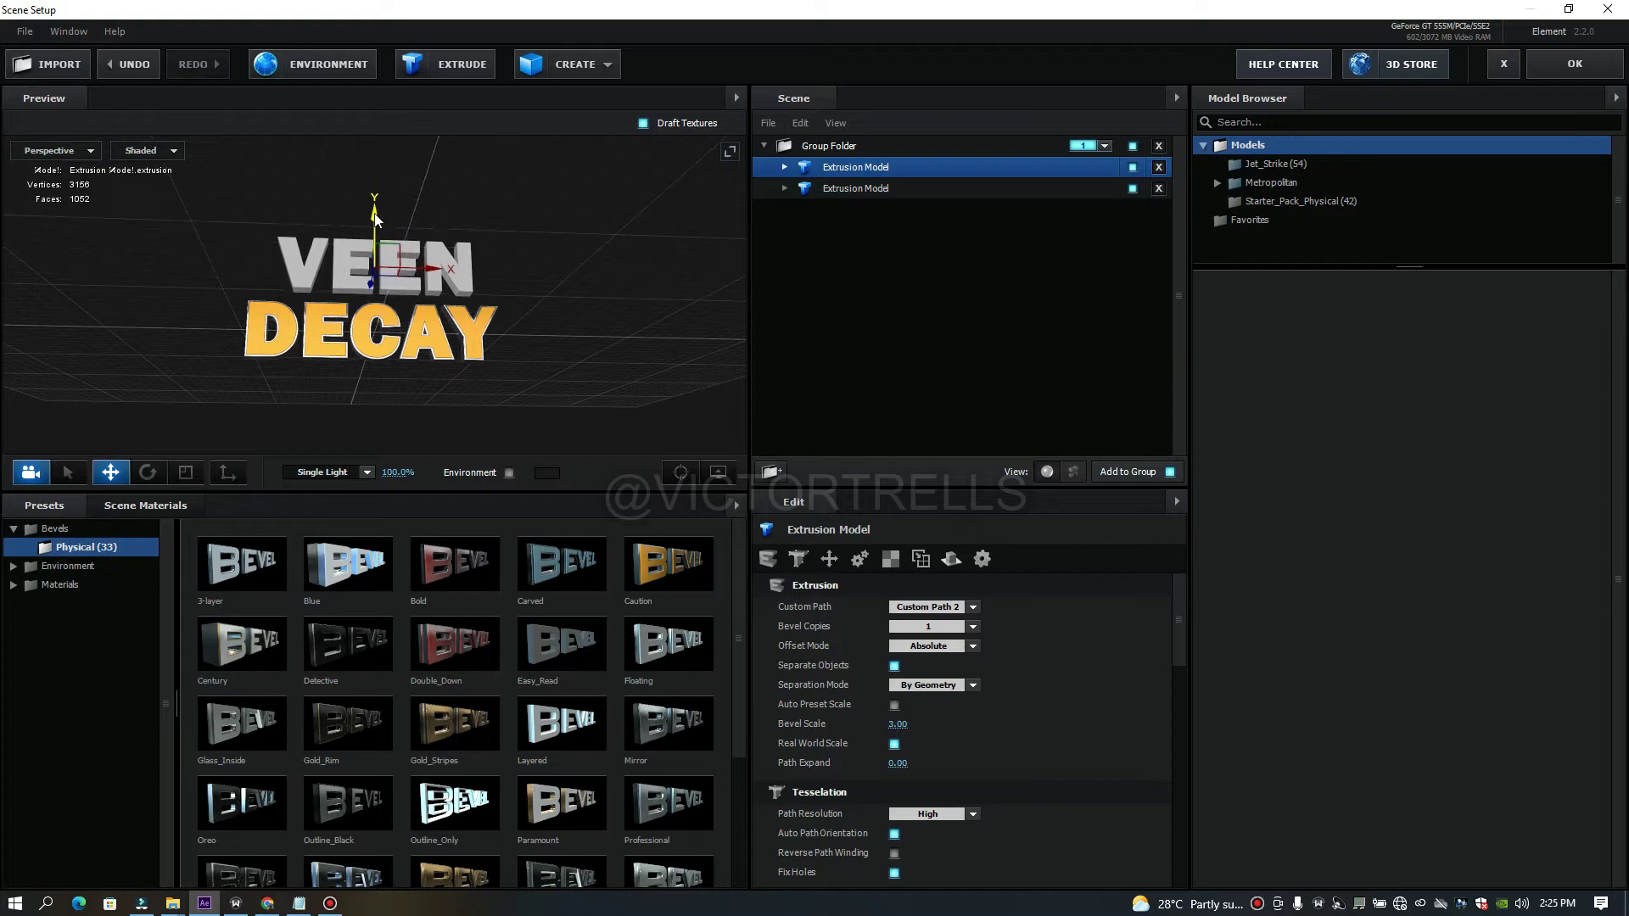
Apply the Bold bevel preset to the VEEN extrusion model and accept the Scene Setup.
drag(577, 241, 473, 304)
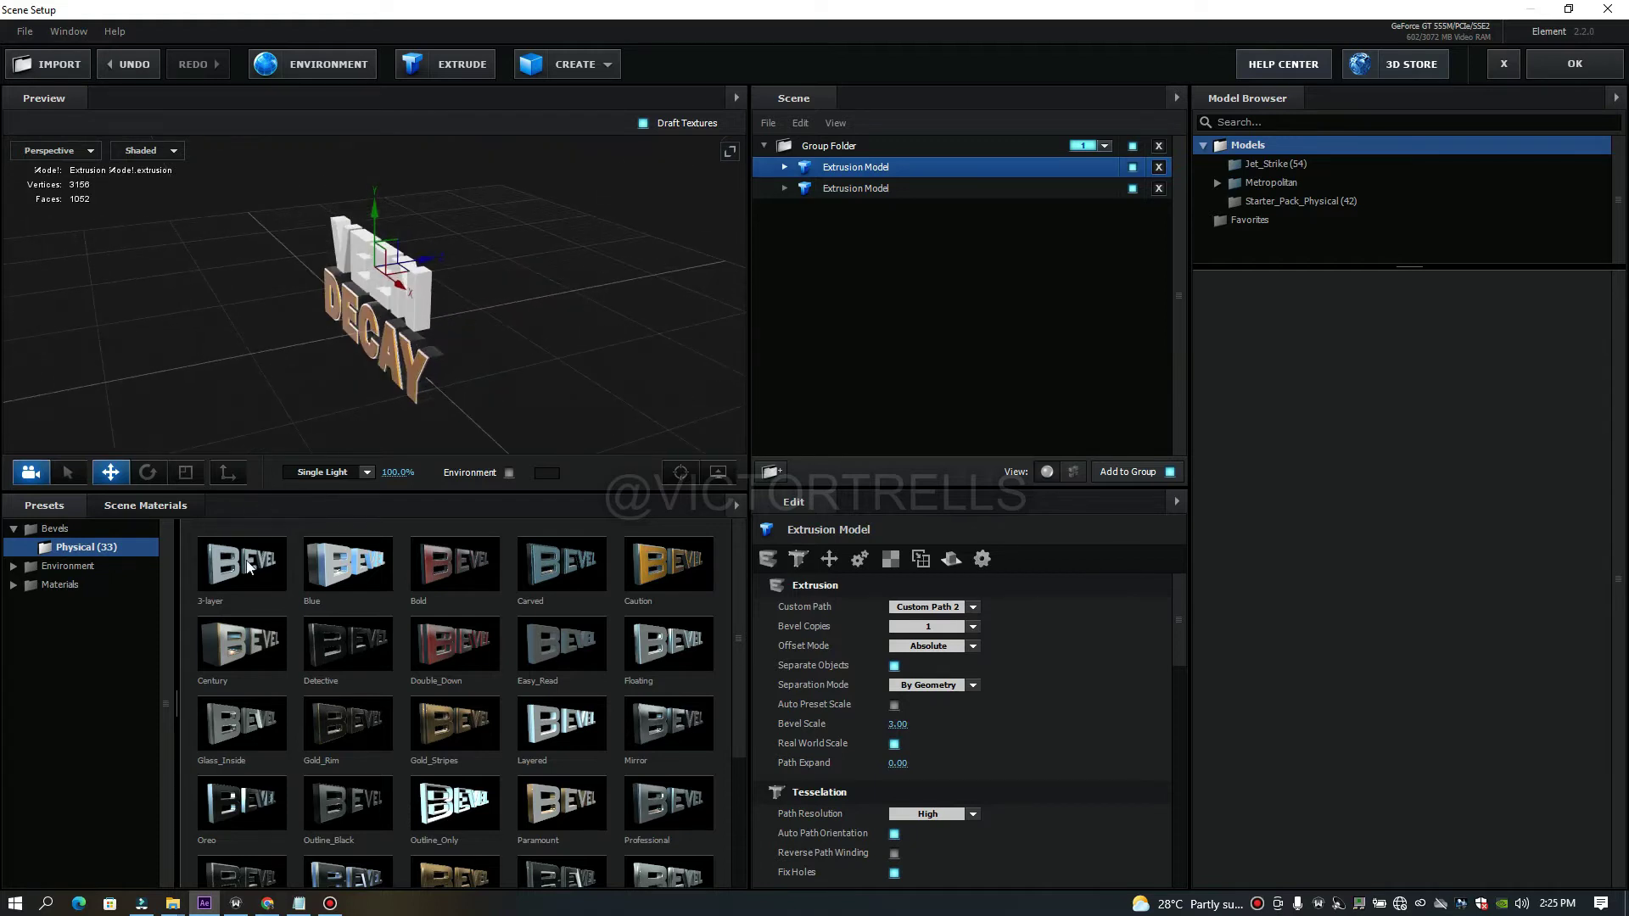
click(452, 570)
drag(552, 240, 421, 273)
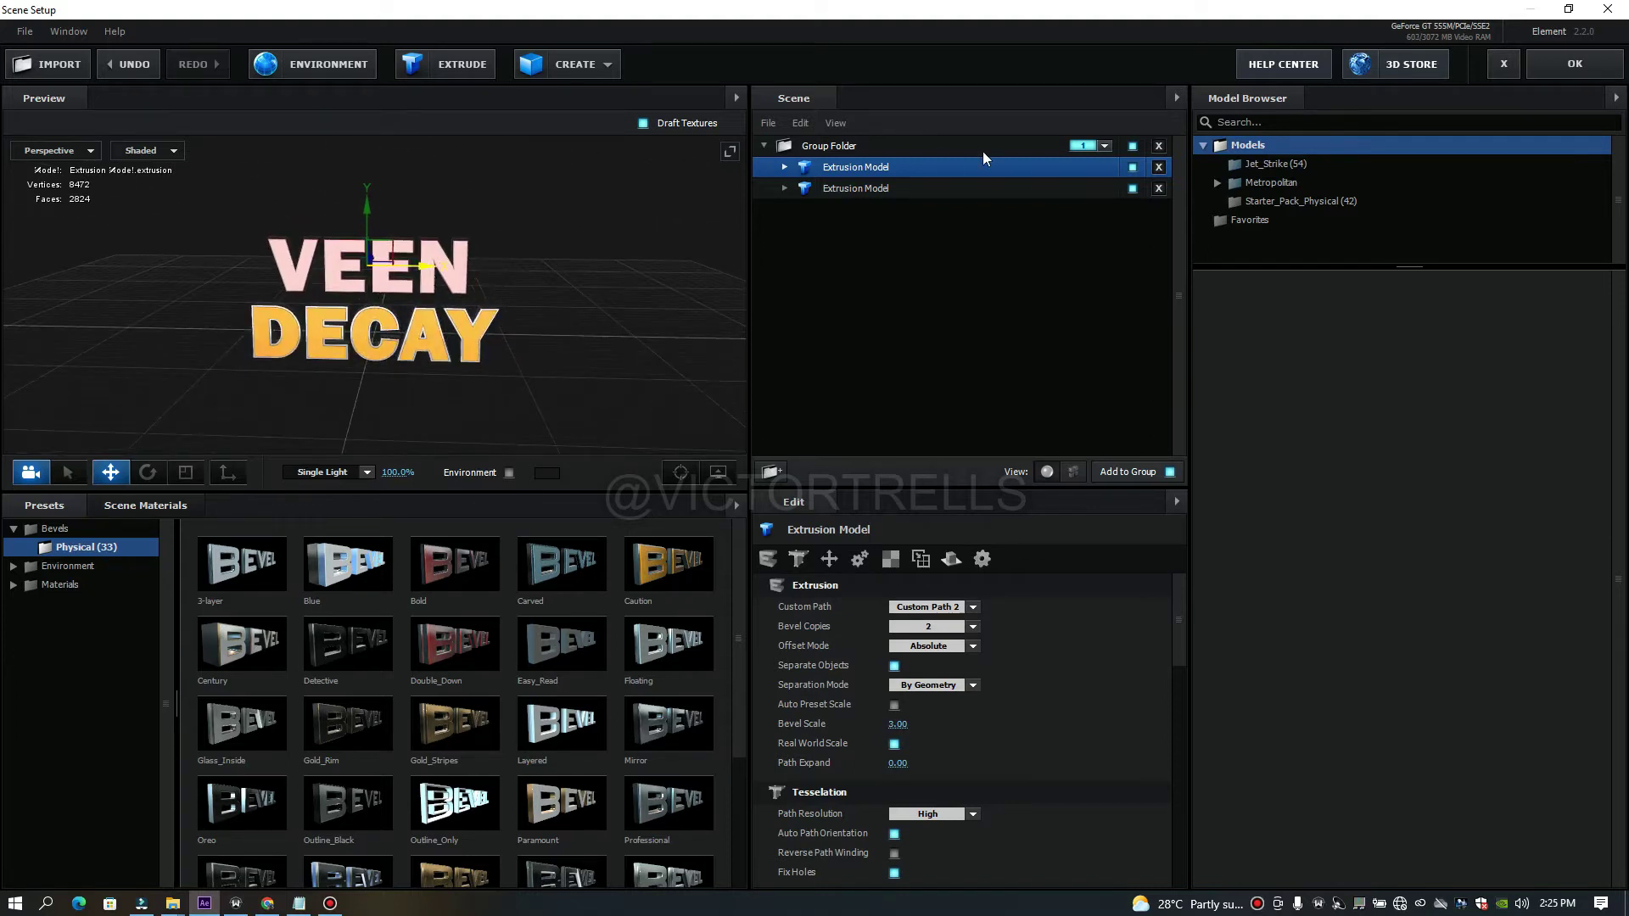
click(1574, 64)
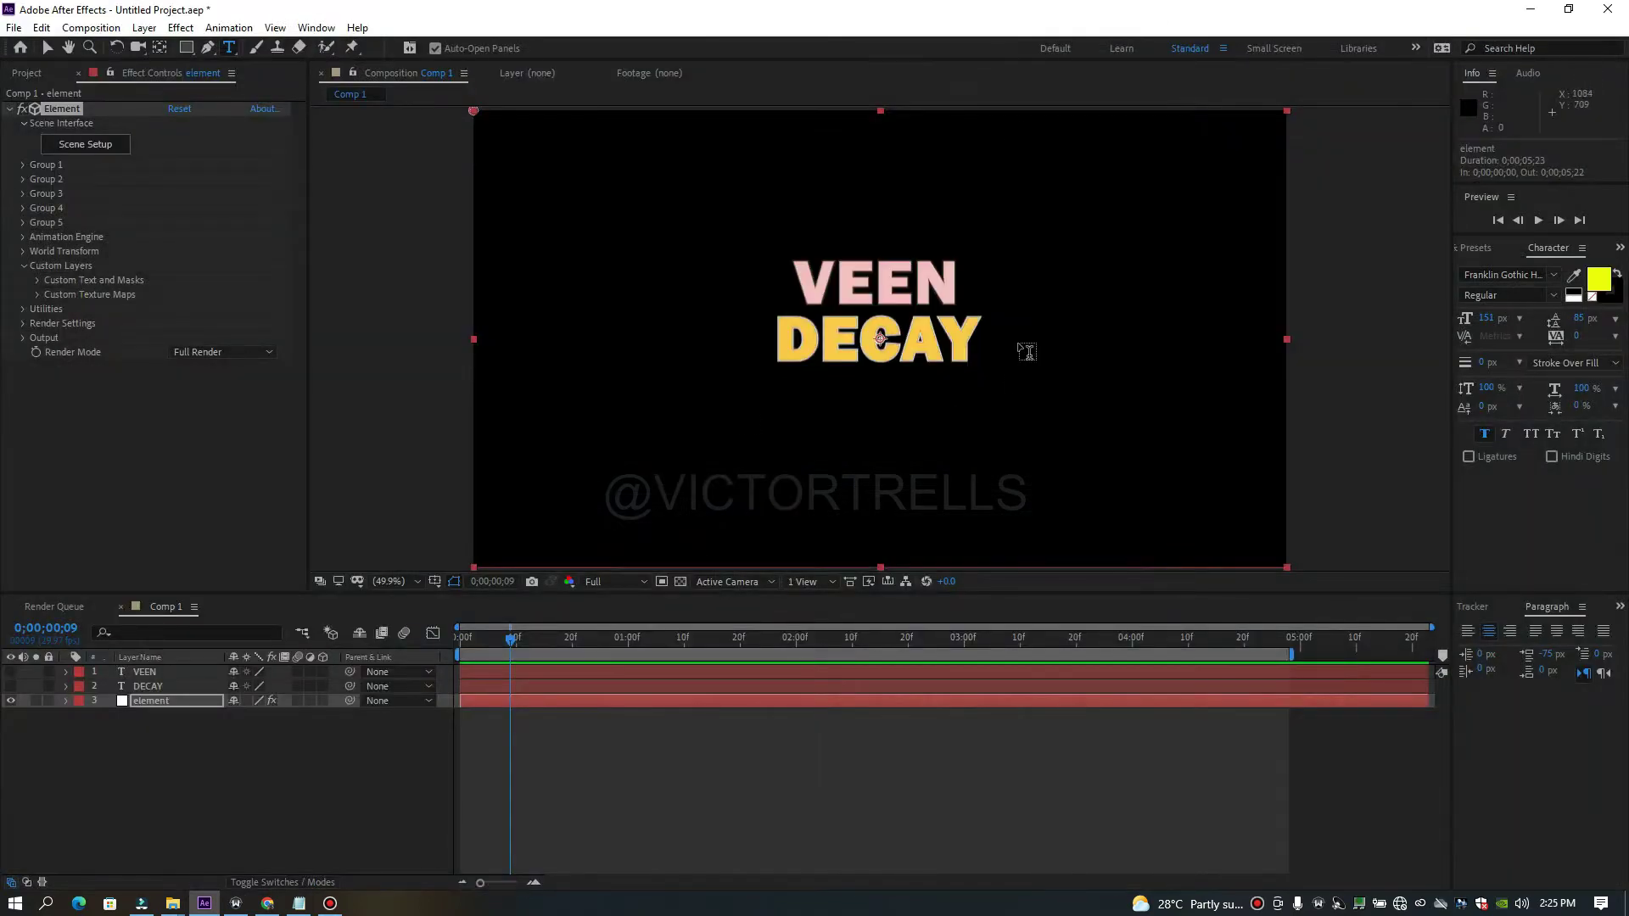
Create a new camera layer in the composition with the settings as offered.
right_click(259, 804)
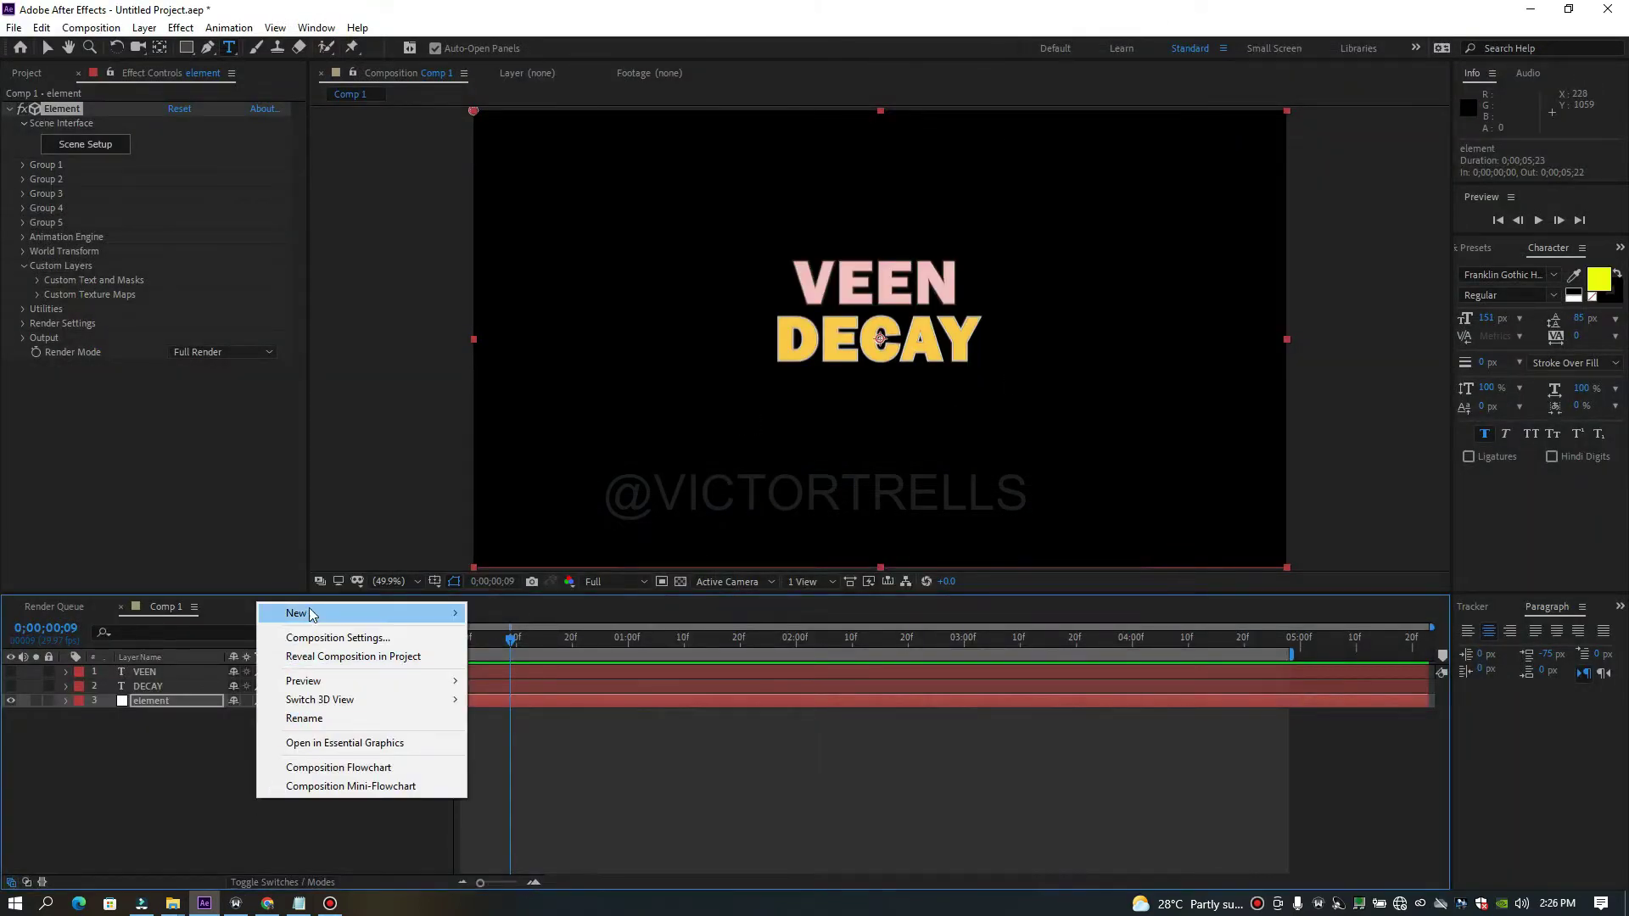
mouse_move(309, 613)
click(543, 701)
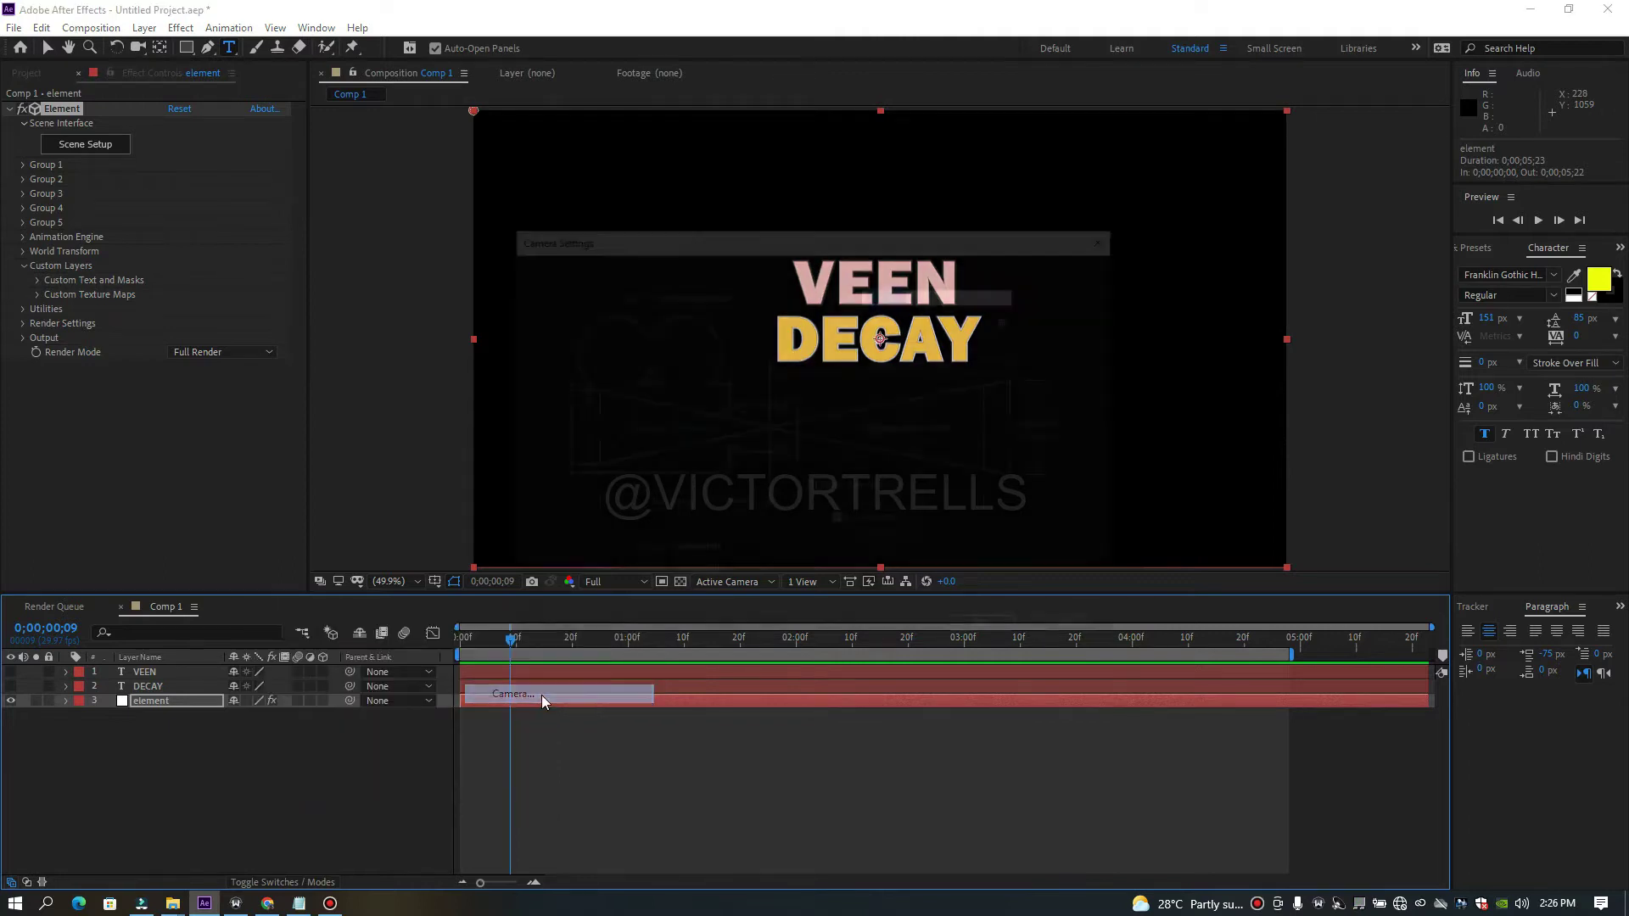
click(984, 633)
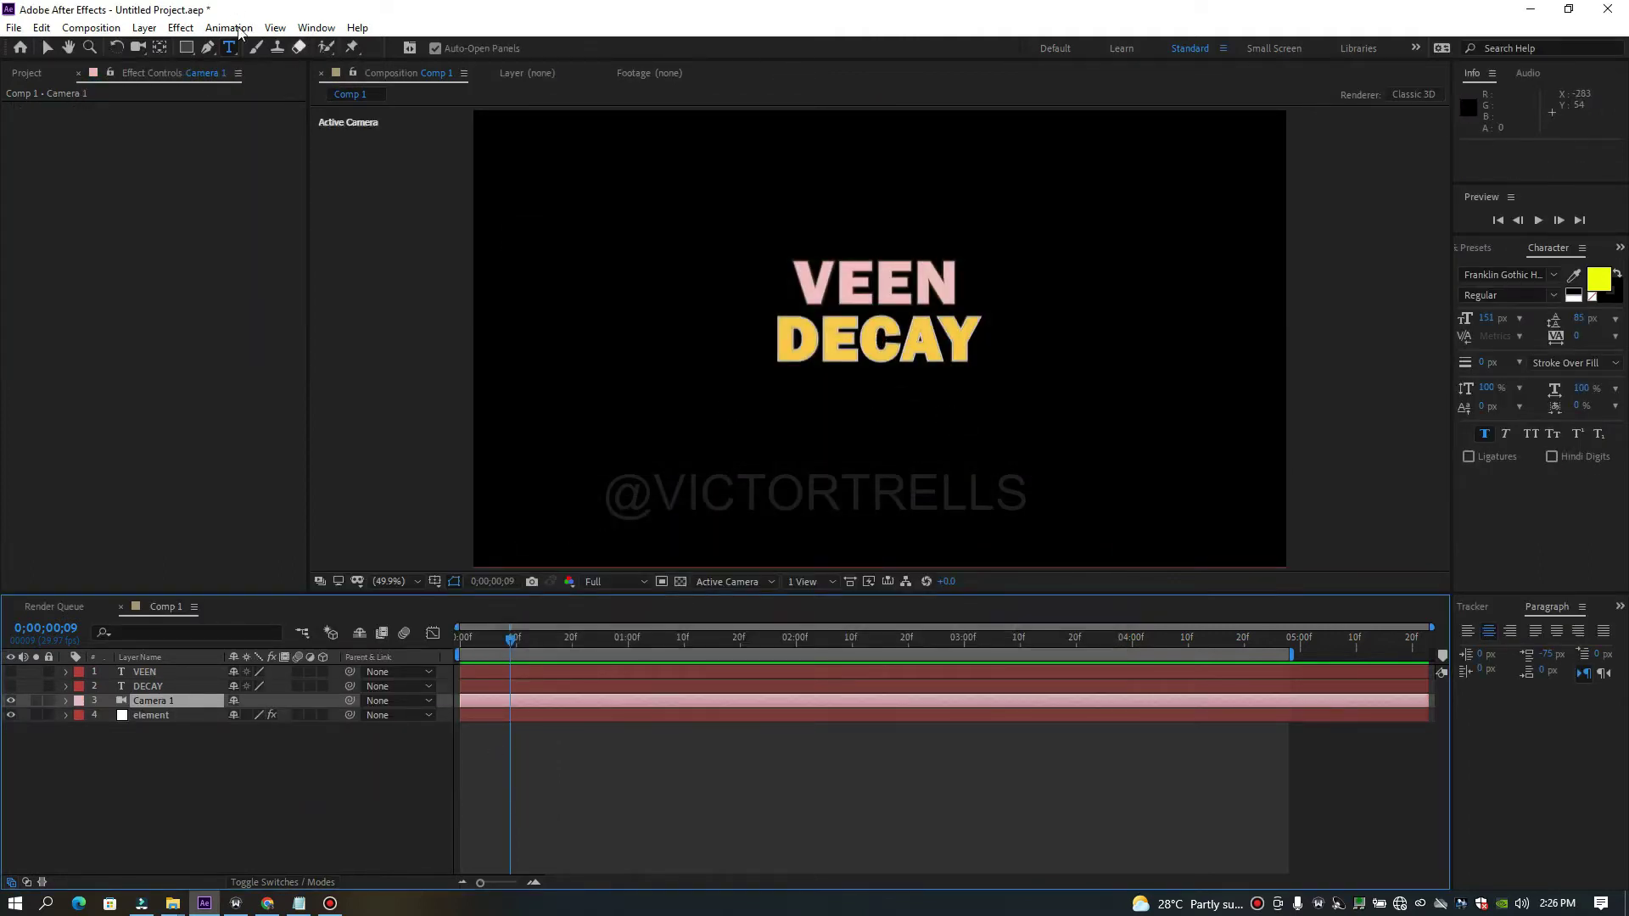
Try orbiting the camera around the 3D texts, and undo the camera movement.
click(146, 49)
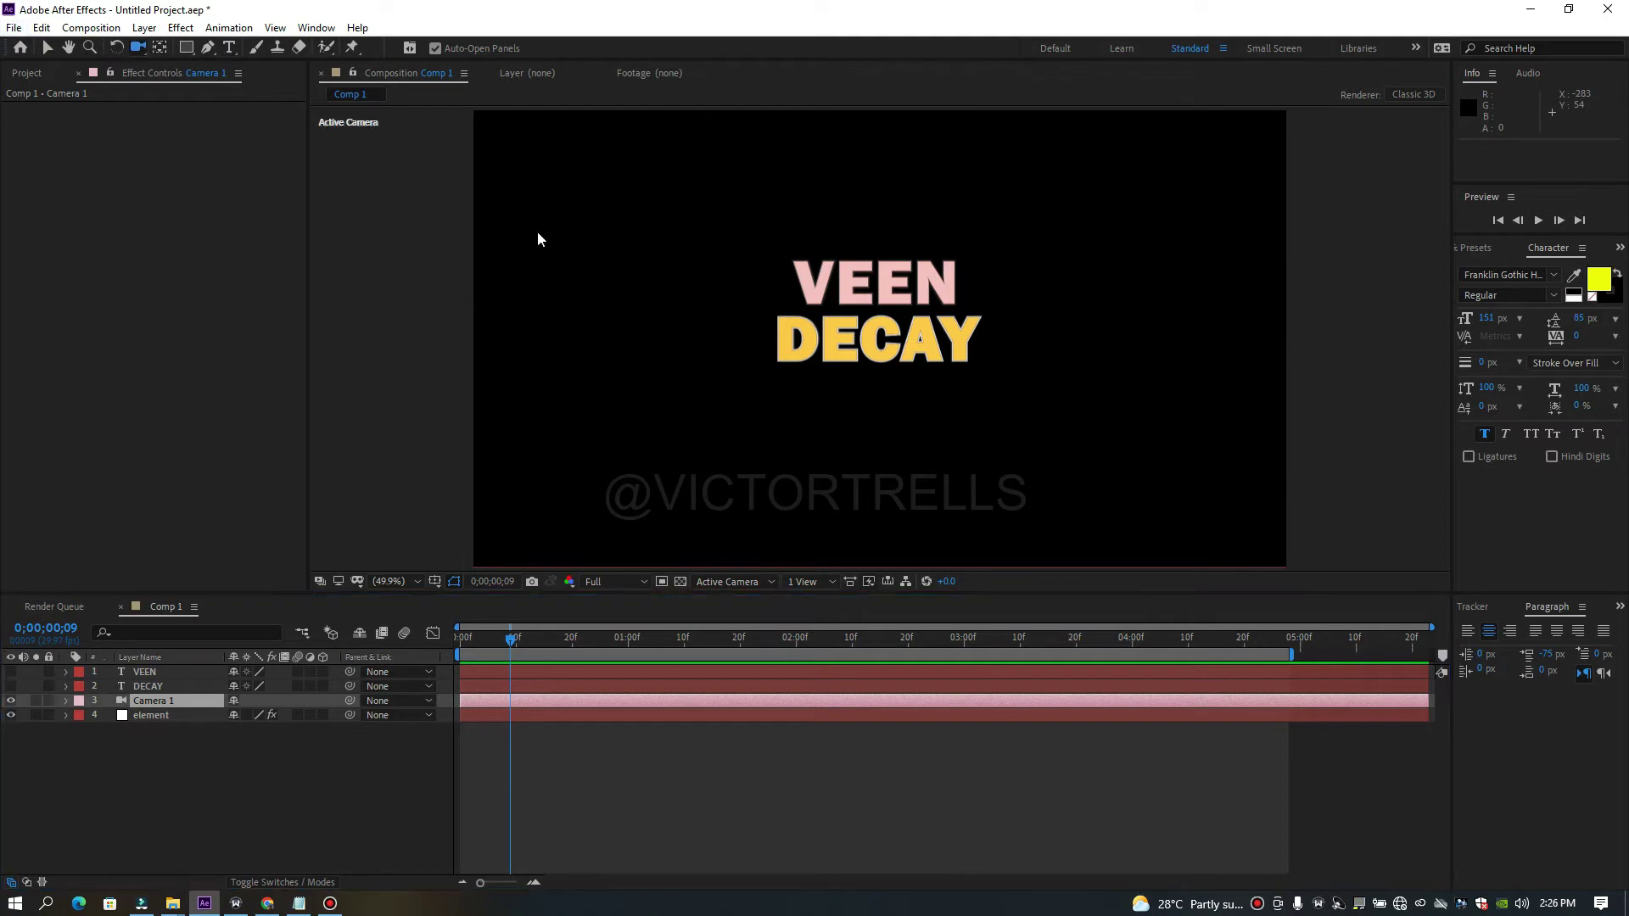
drag(820, 332, 915, 306)
key(ctrl+z)
key(ctrl+z)
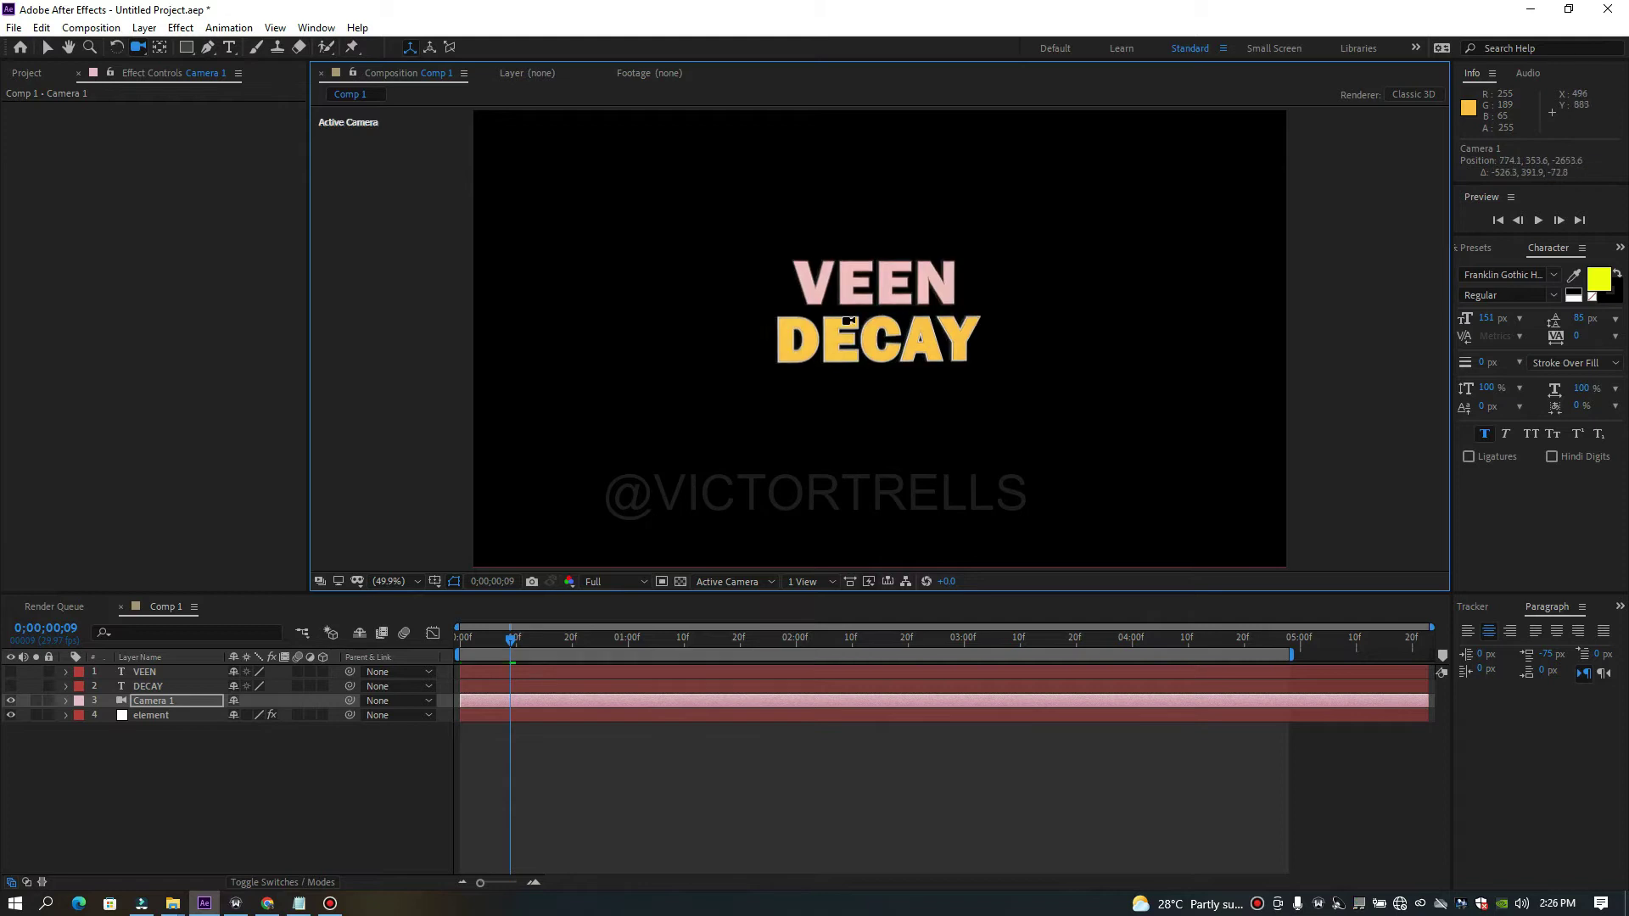
Dolly the camera closer so the VEEN and DECAY texts fill more of the frame.
key(c)
key(c)
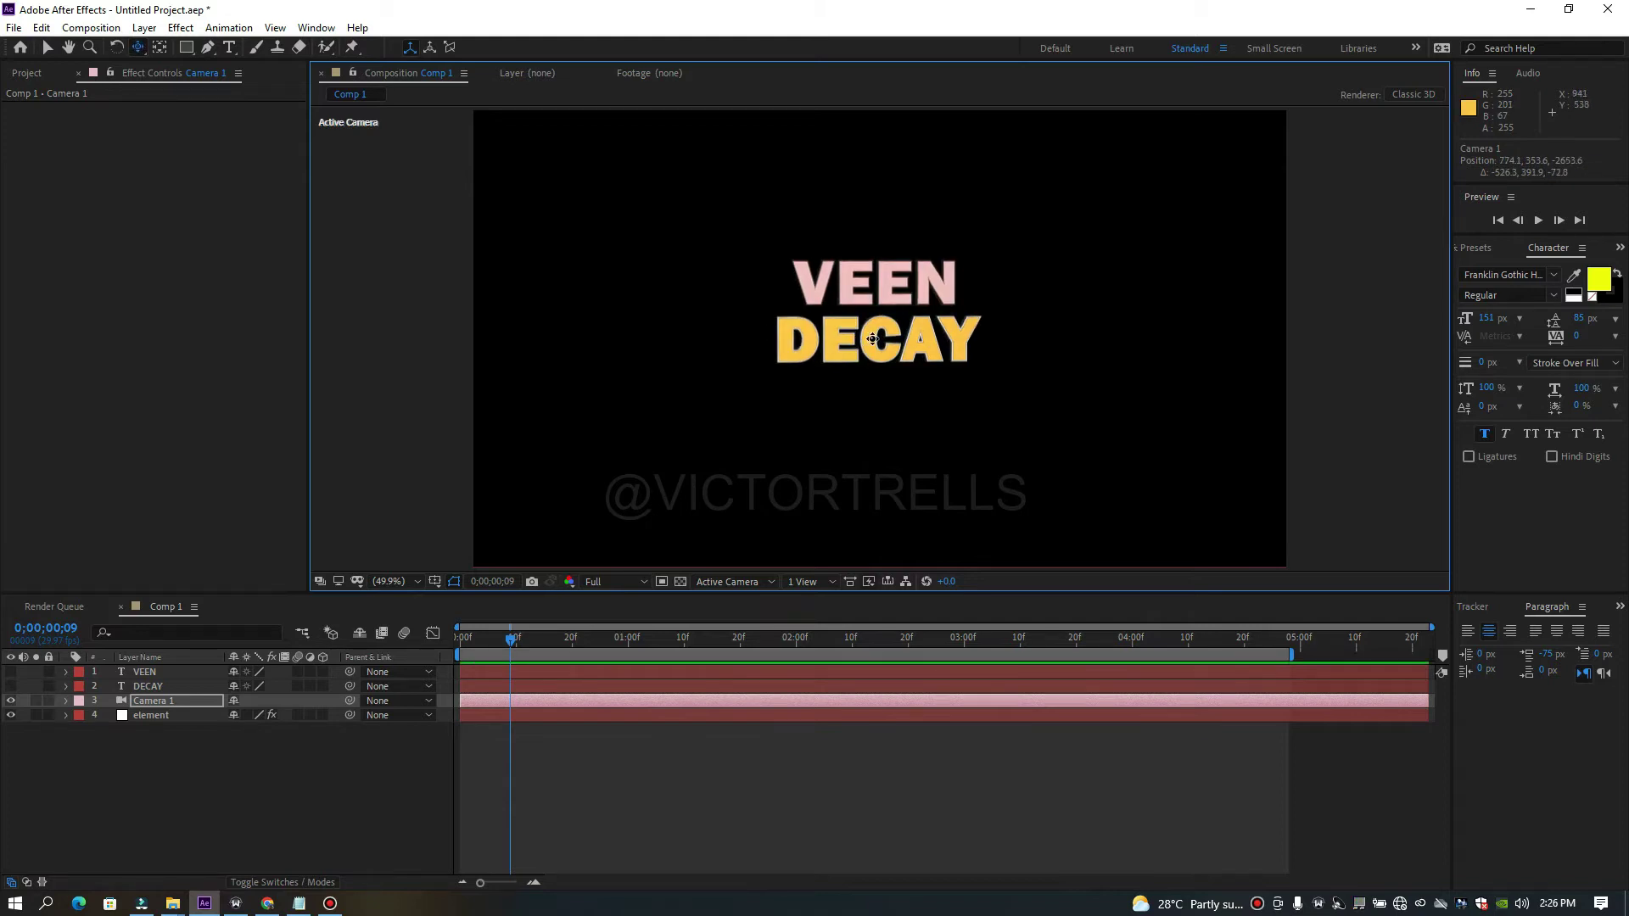
drag(882, 299, 868, 230)
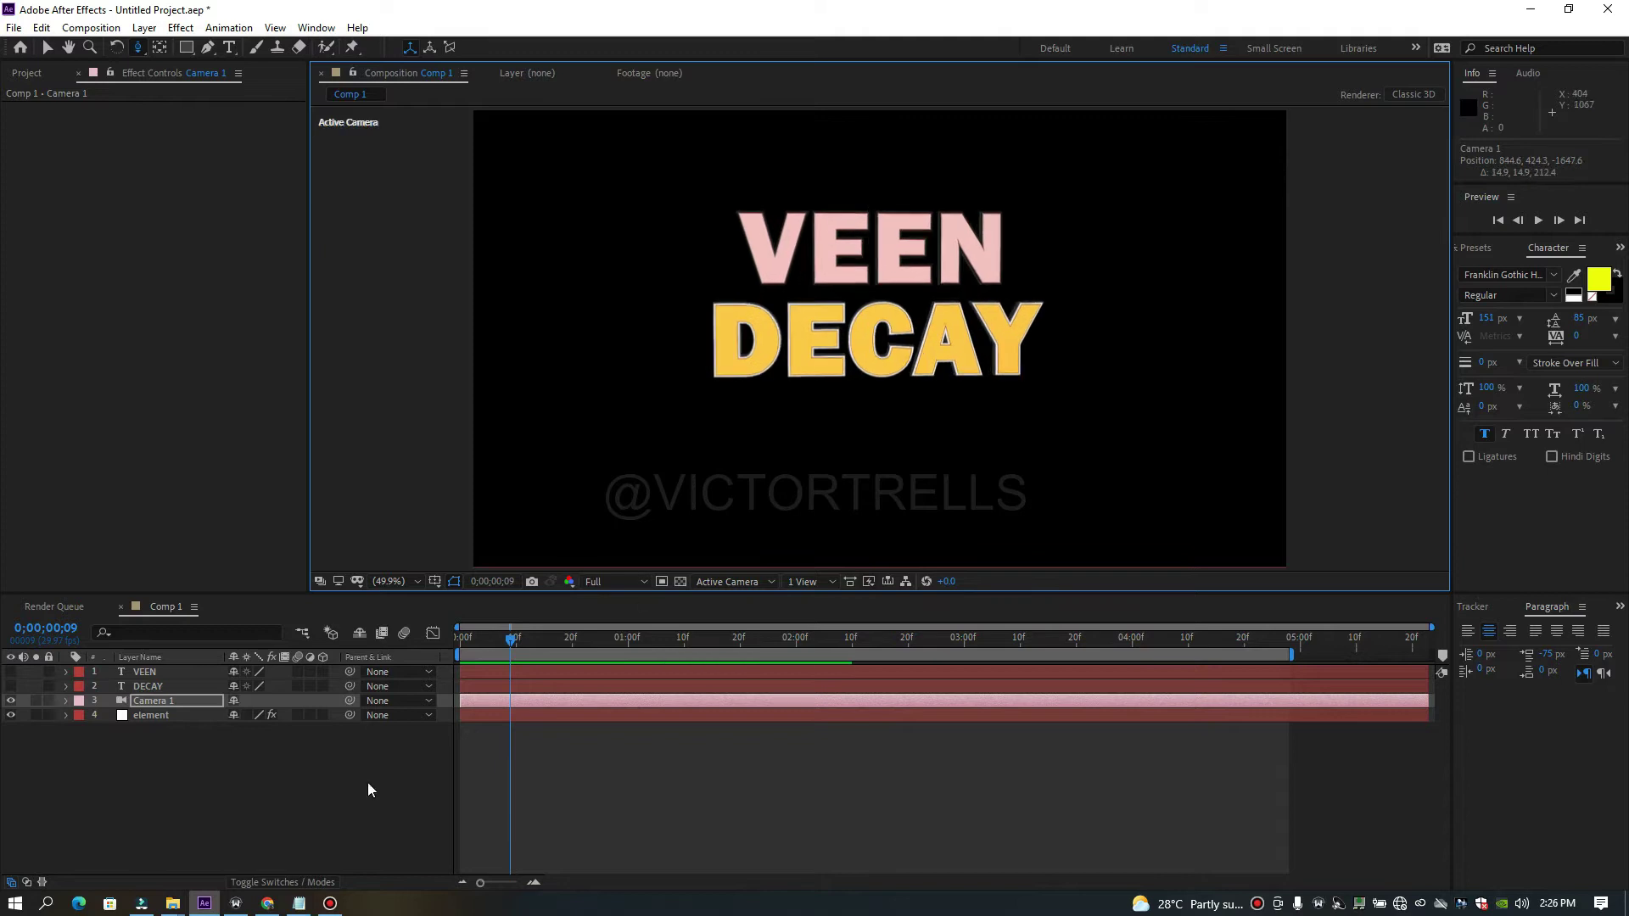
Create a white 1920 × 1080 px solid and place it below all other layers as the background.
right_click(248, 788)
mouse_move(324, 603)
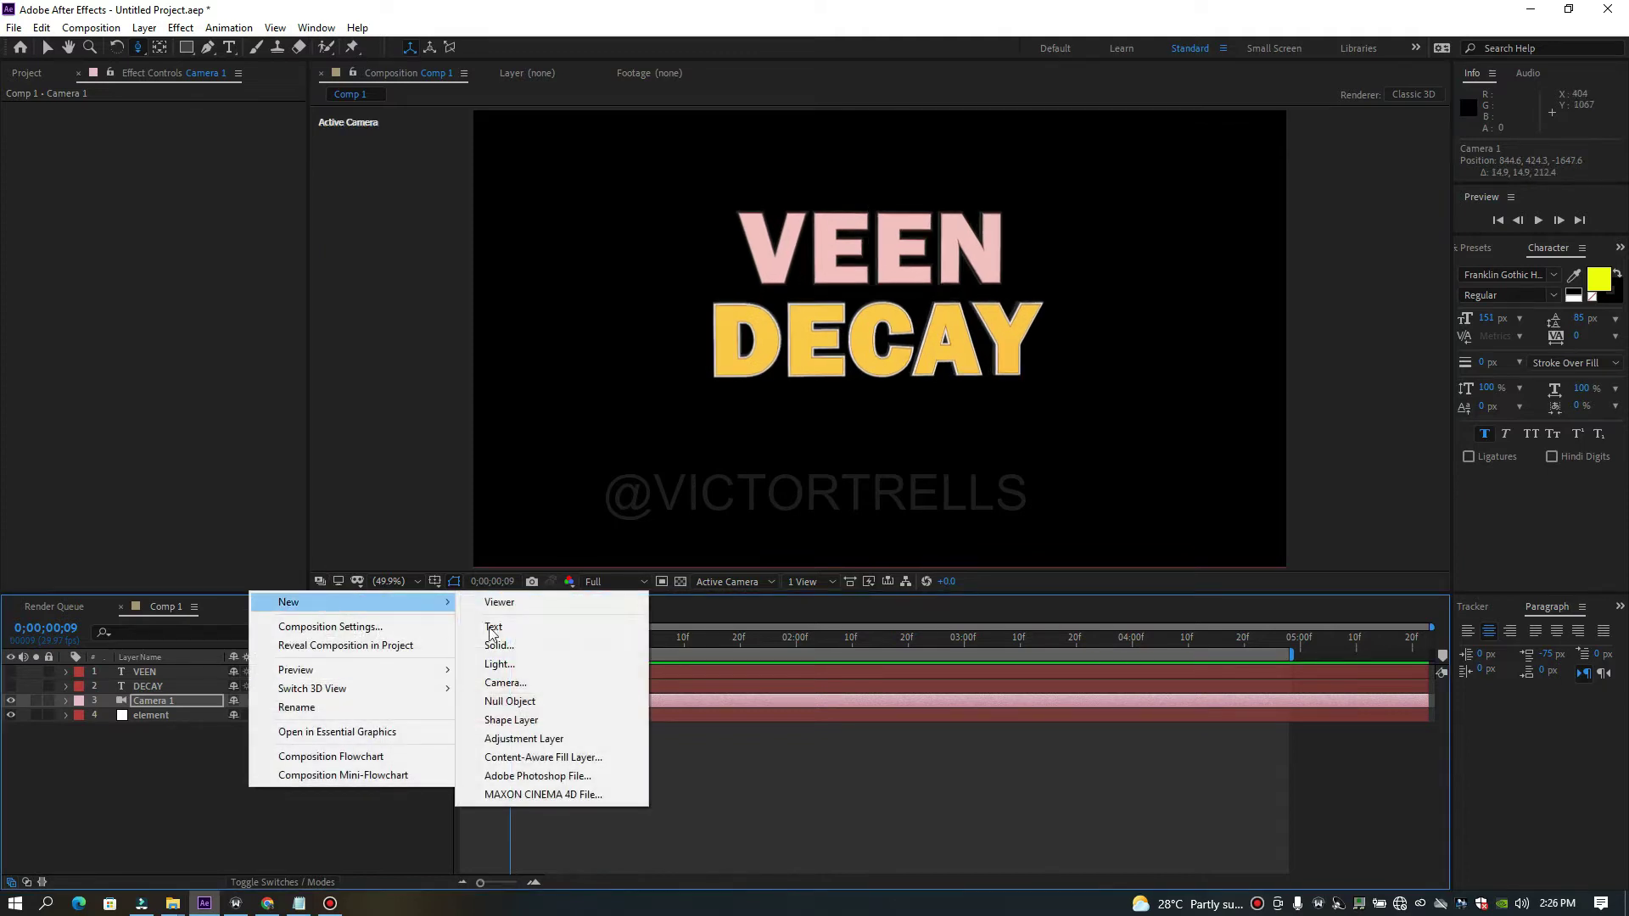
click(519, 645)
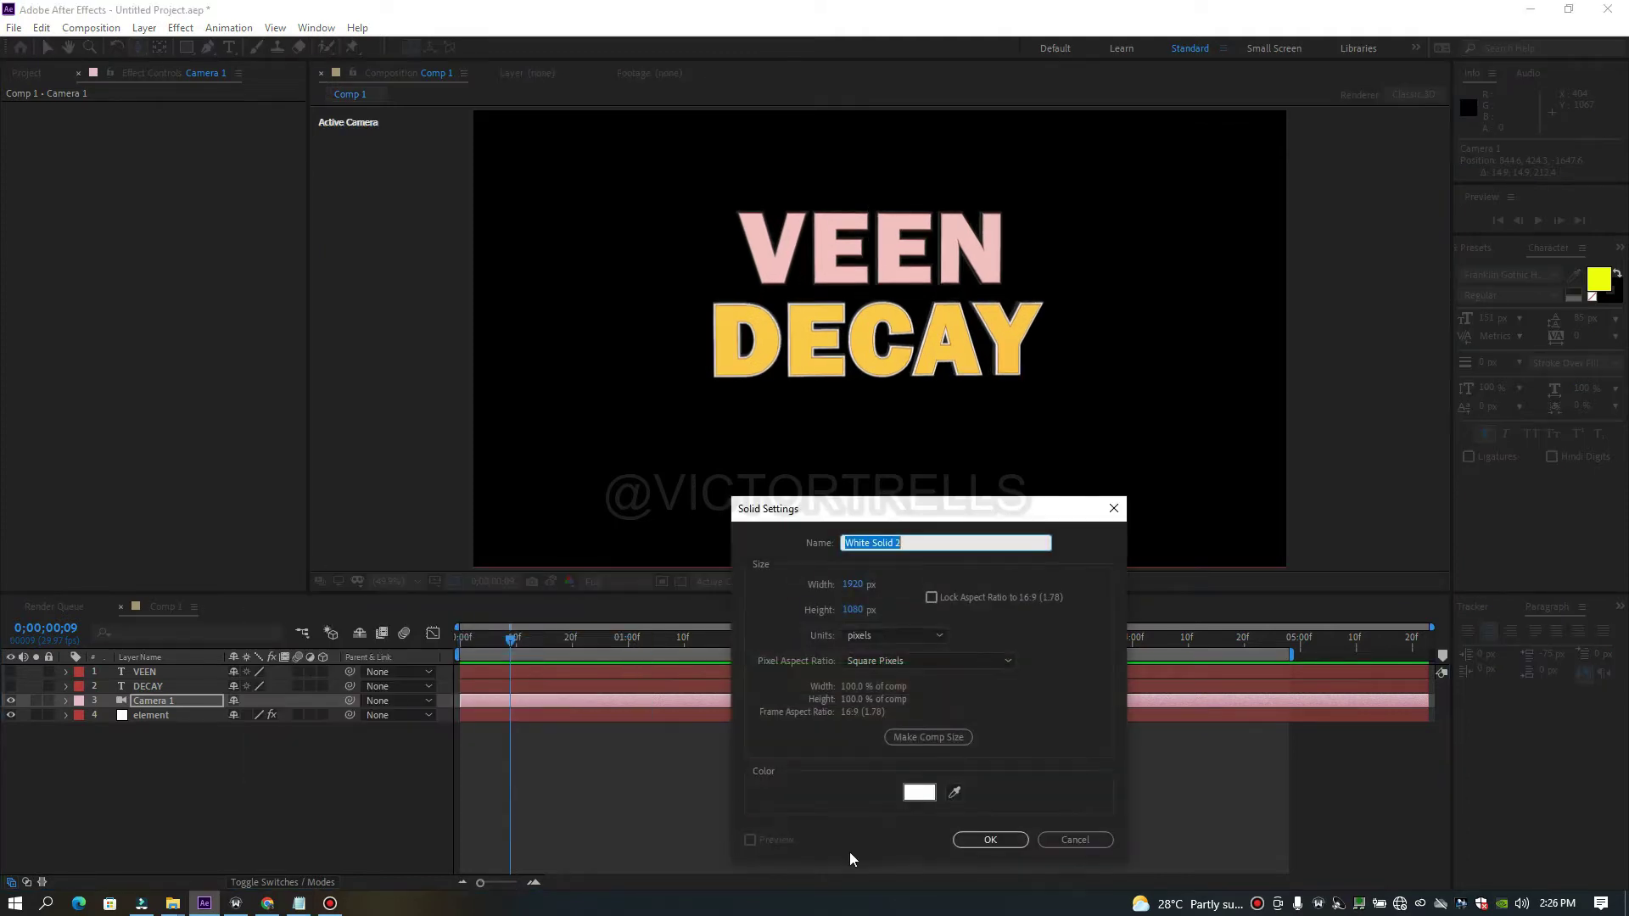
click(981, 840)
drag(139, 700, 164, 767)
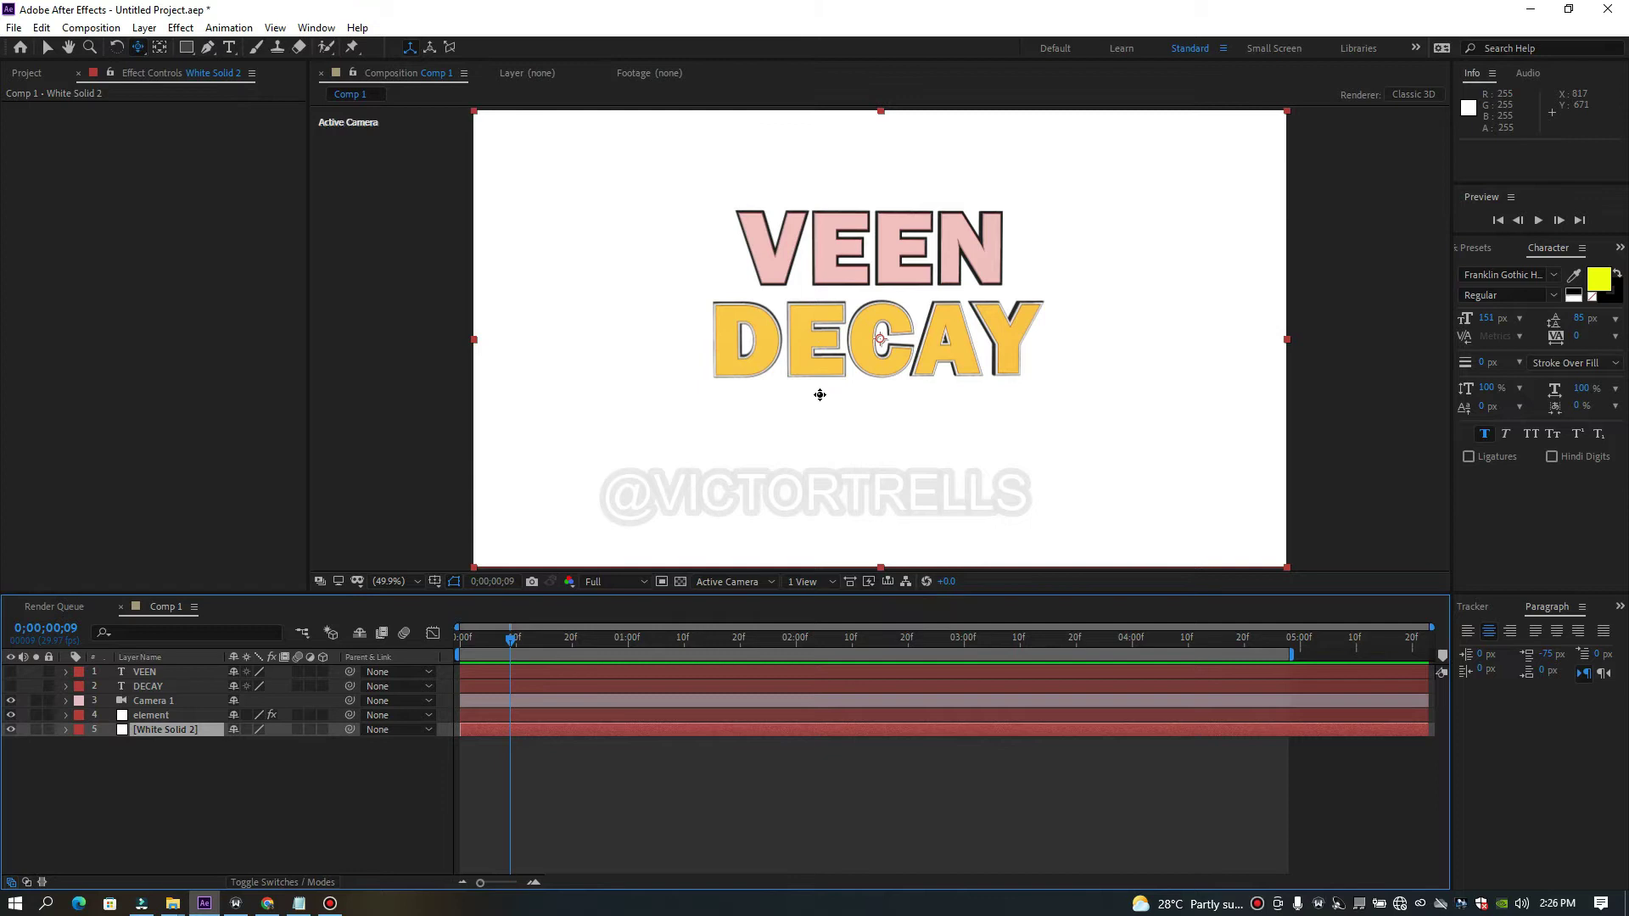
Adjust the camera to center both texts vertically in the frame, and return the playhead to the start of the timeline.
drag(896, 249, 861, 319)
mouse_move(806, 303)
mouse_down()
mouse_move(967, 312)
mouse_move(828, 308)
mouse_up()
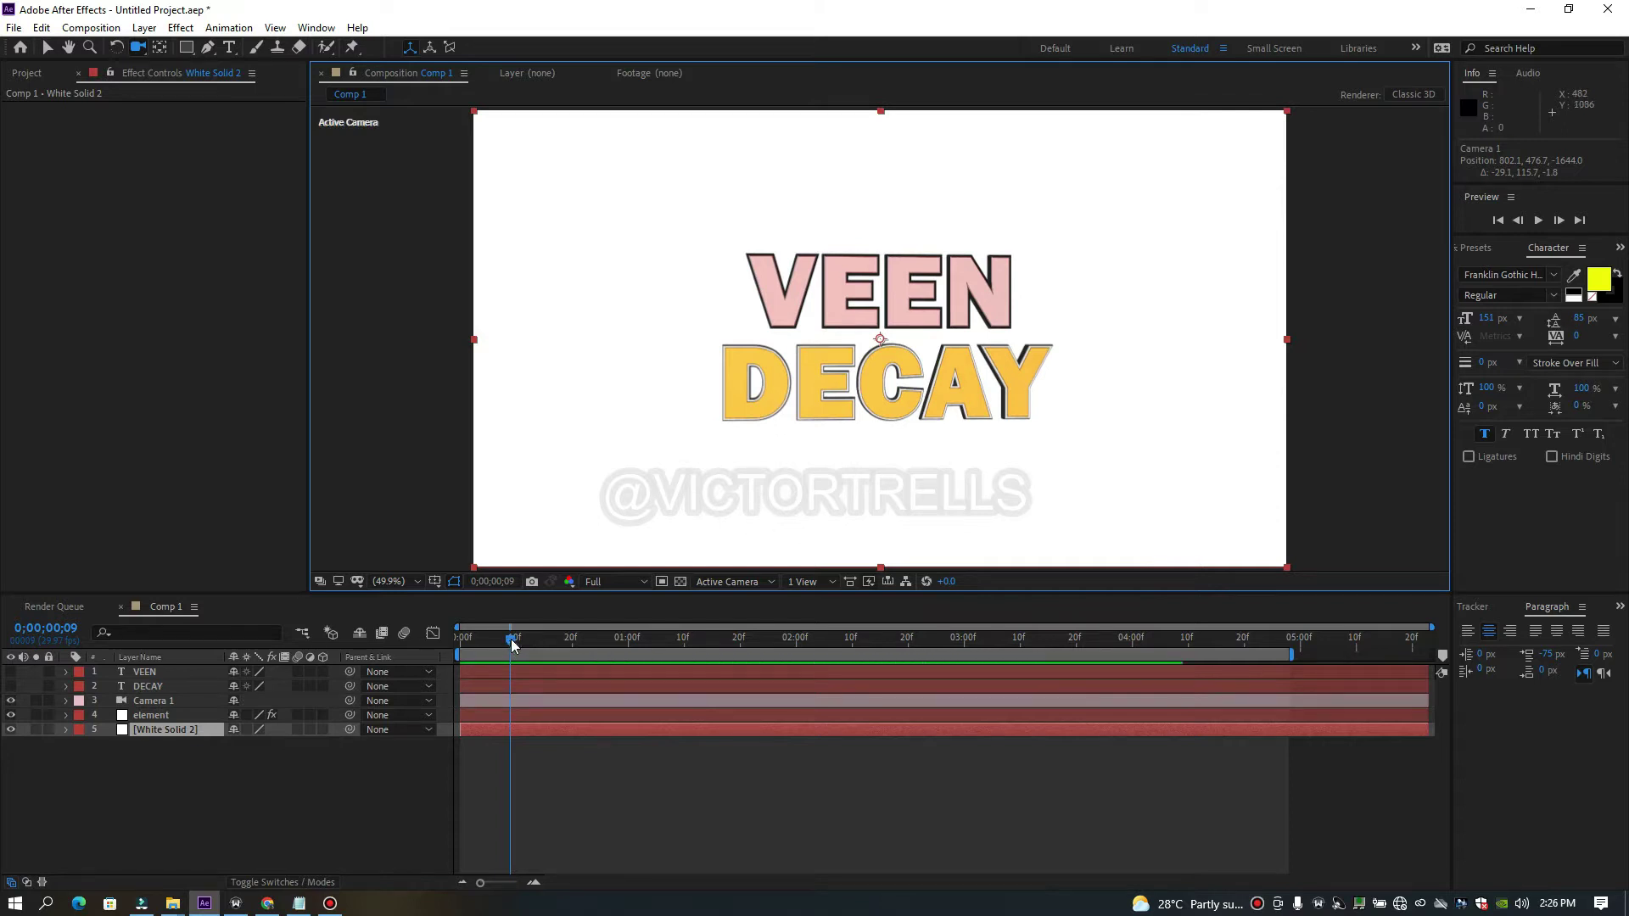
drag(468, 638, 450, 642)
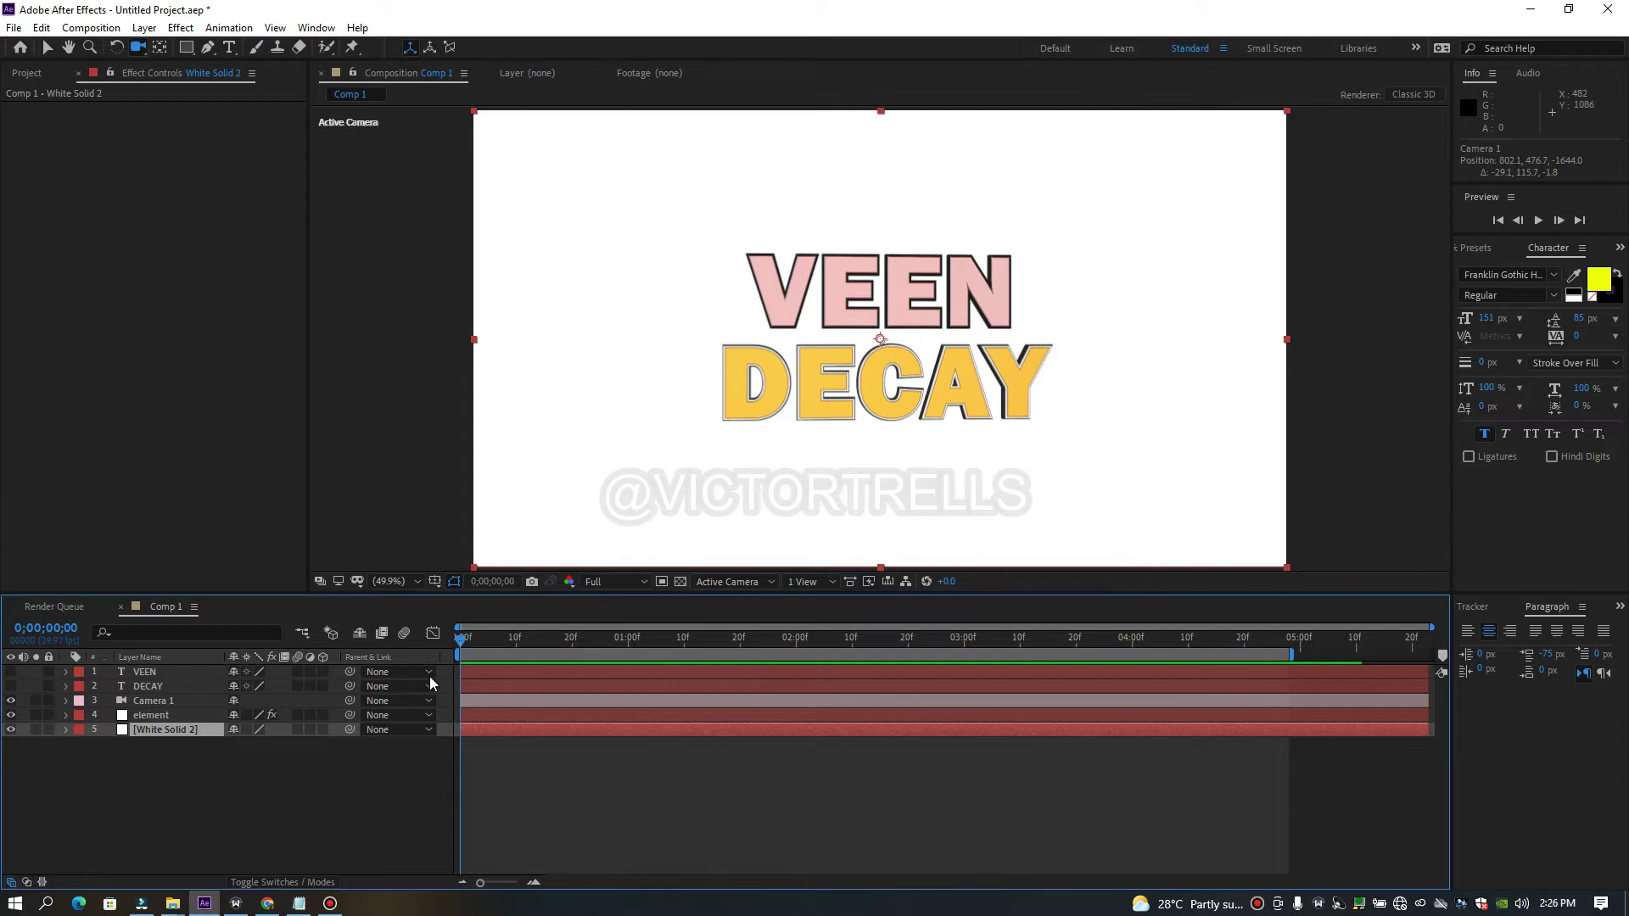
click(519, 695)
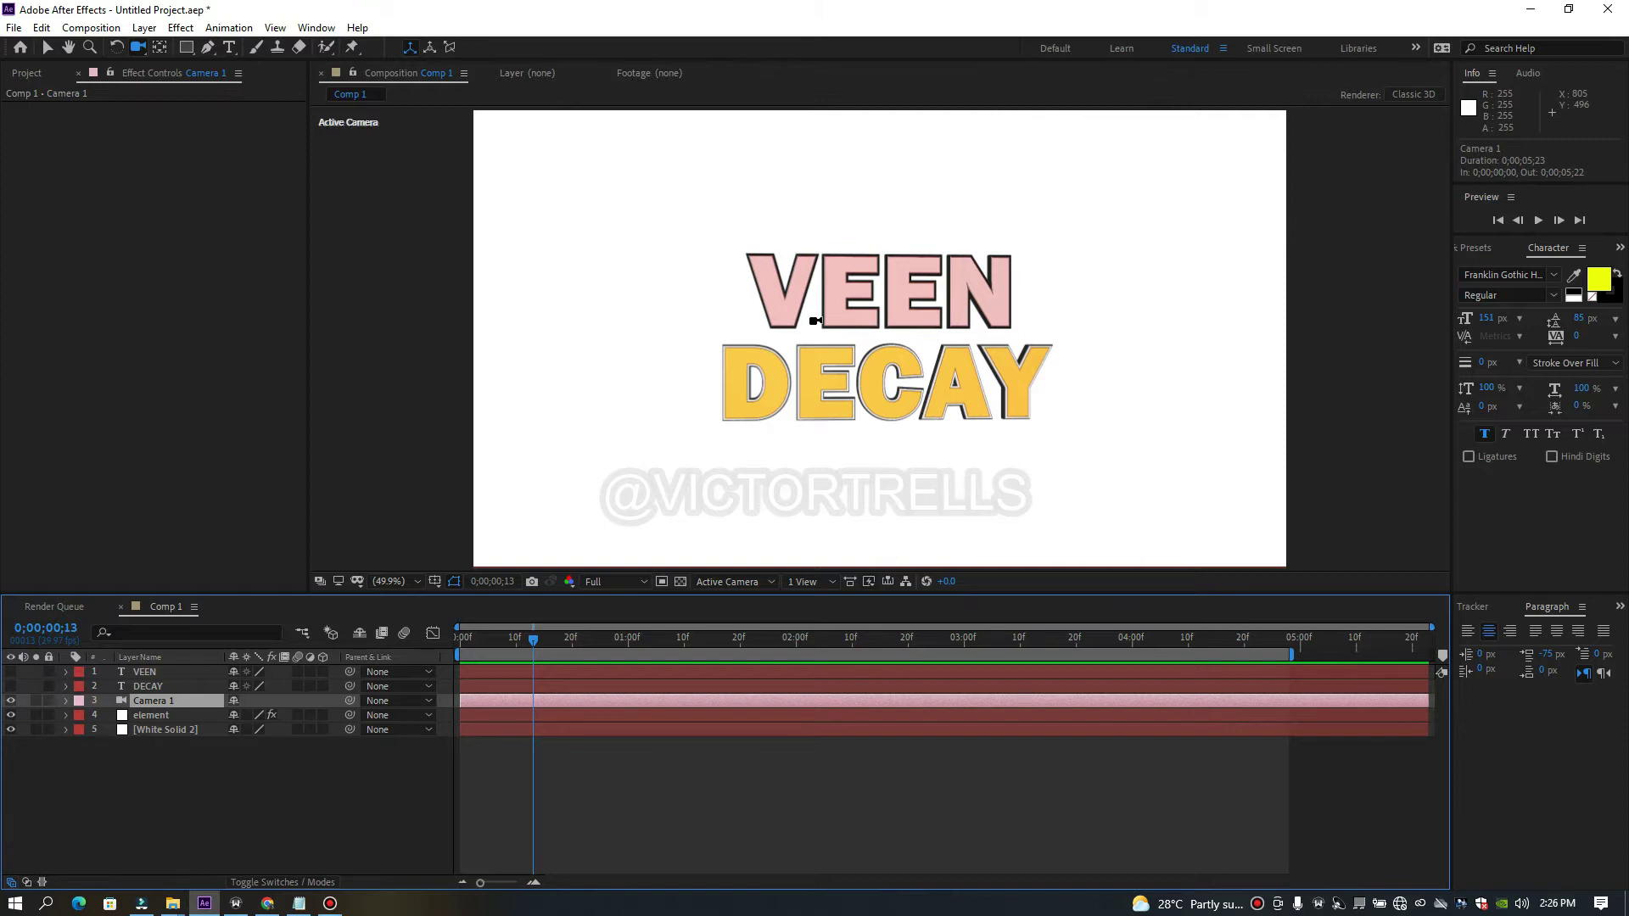
drag(531, 640, 433, 650)
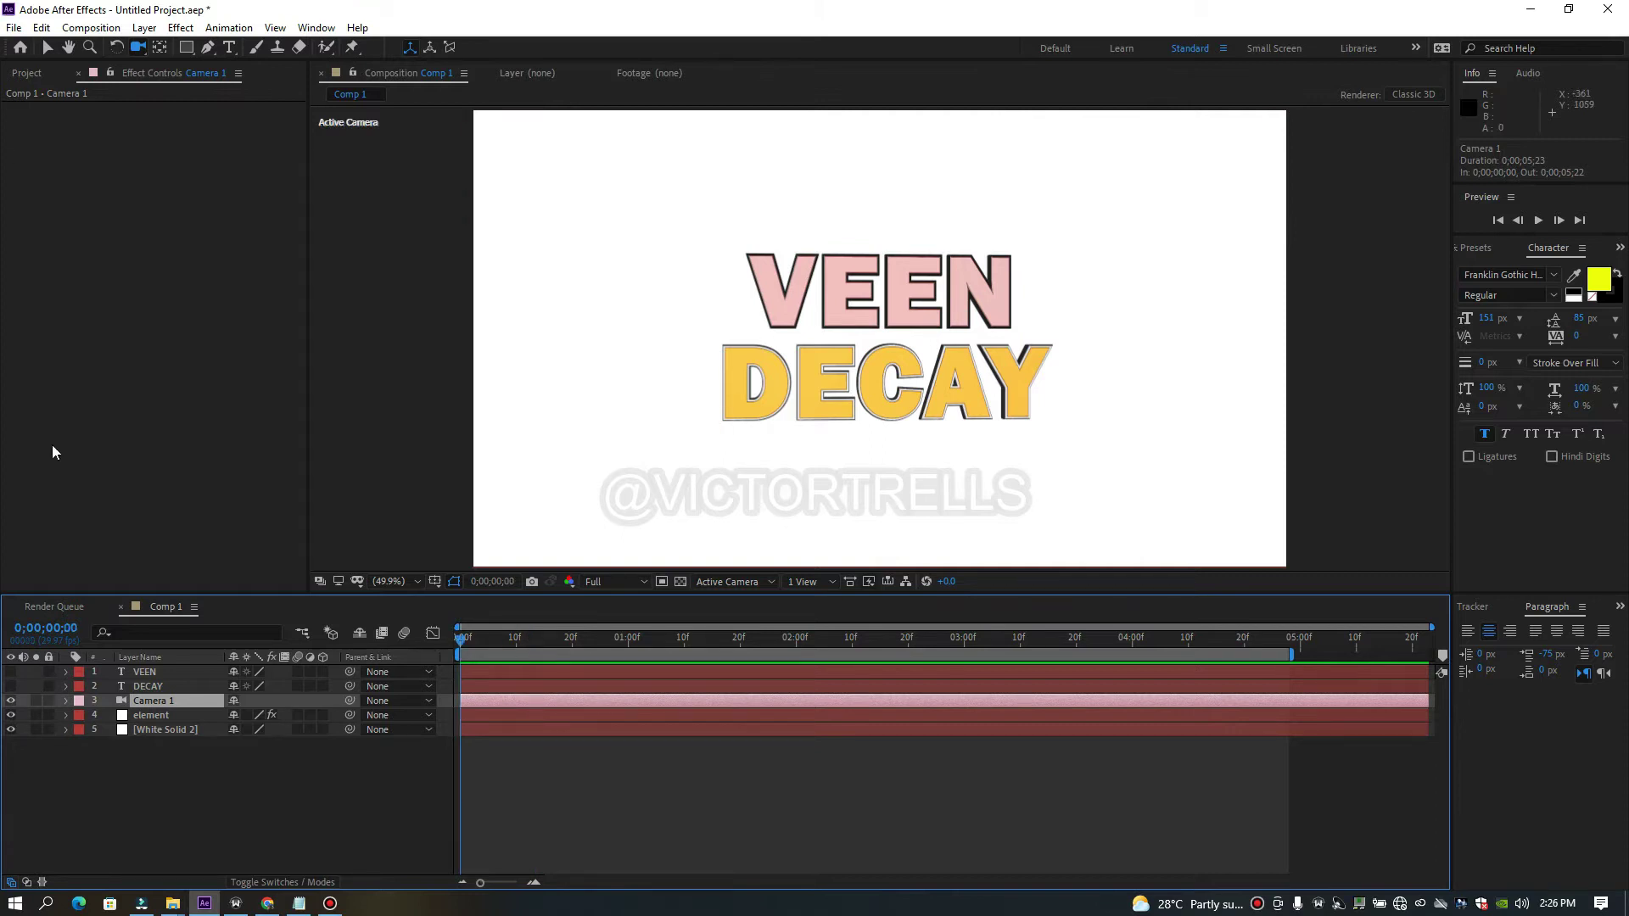
Reopen the element layer's Scene Setup and assign the VEEN extrusion model to auxiliary animation Channel 1.
click(151, 716)
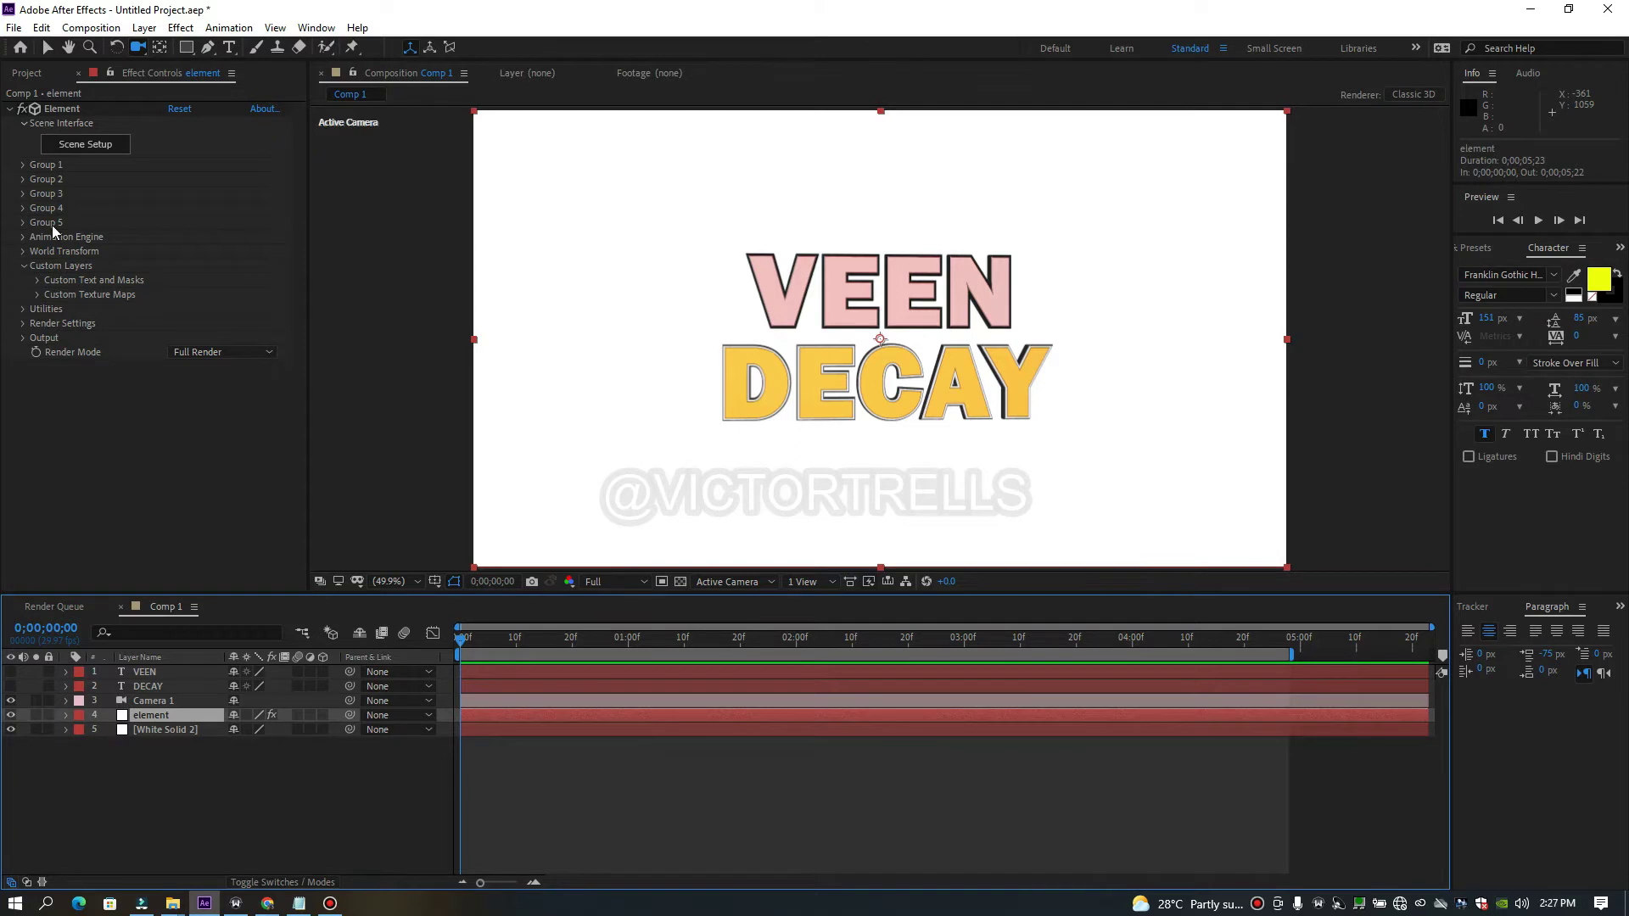
click(90, 148)
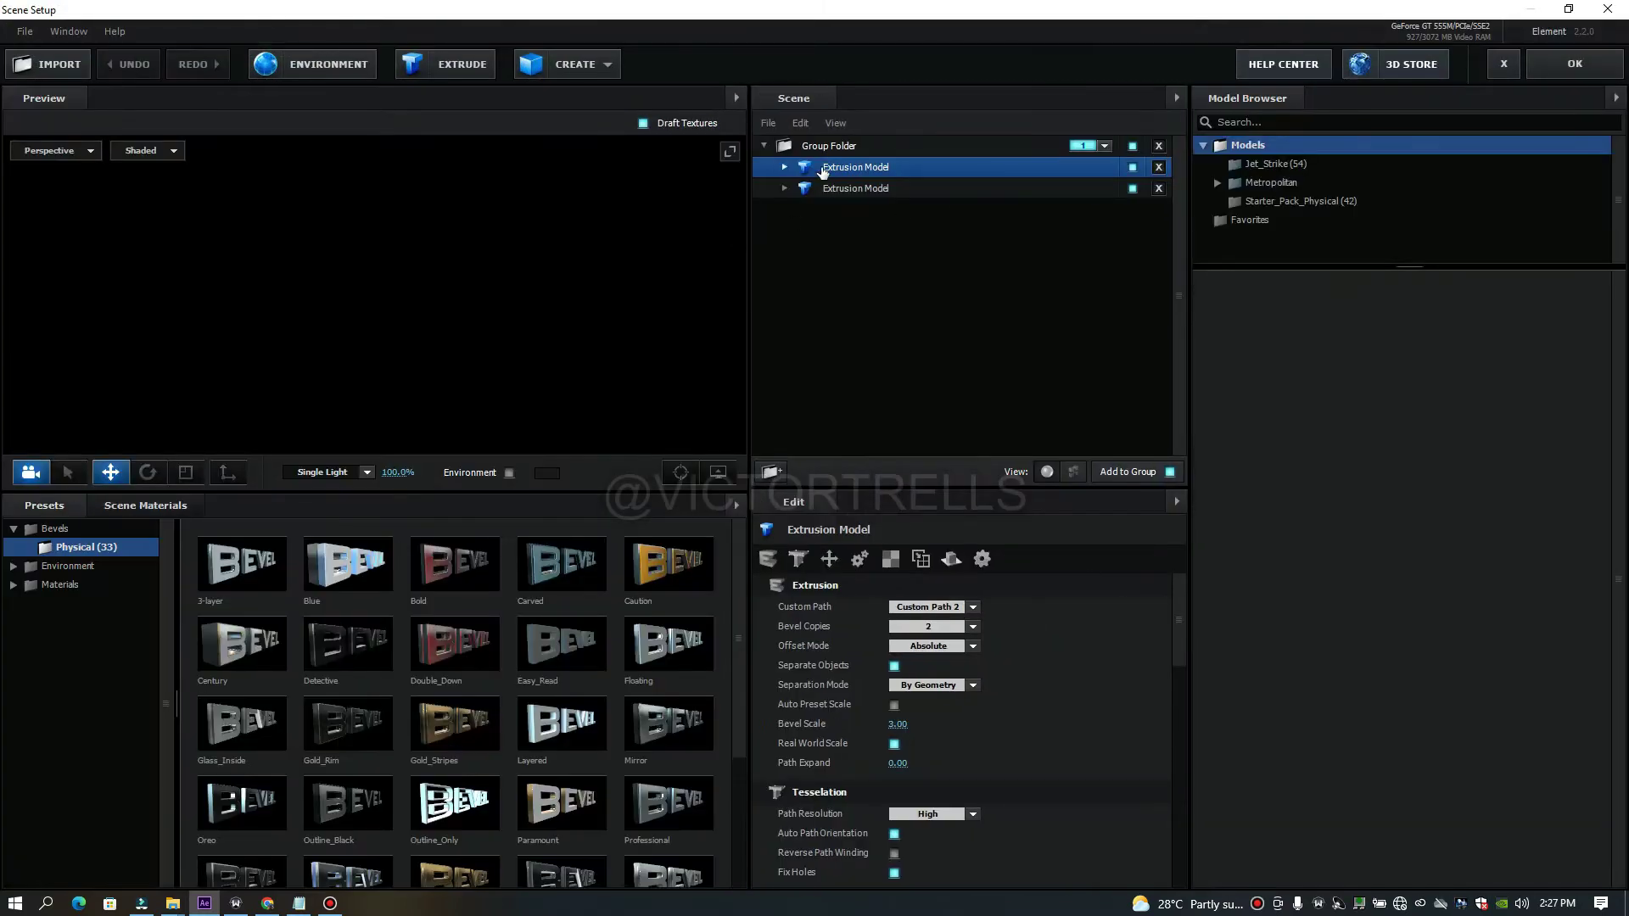
click(834, 146)
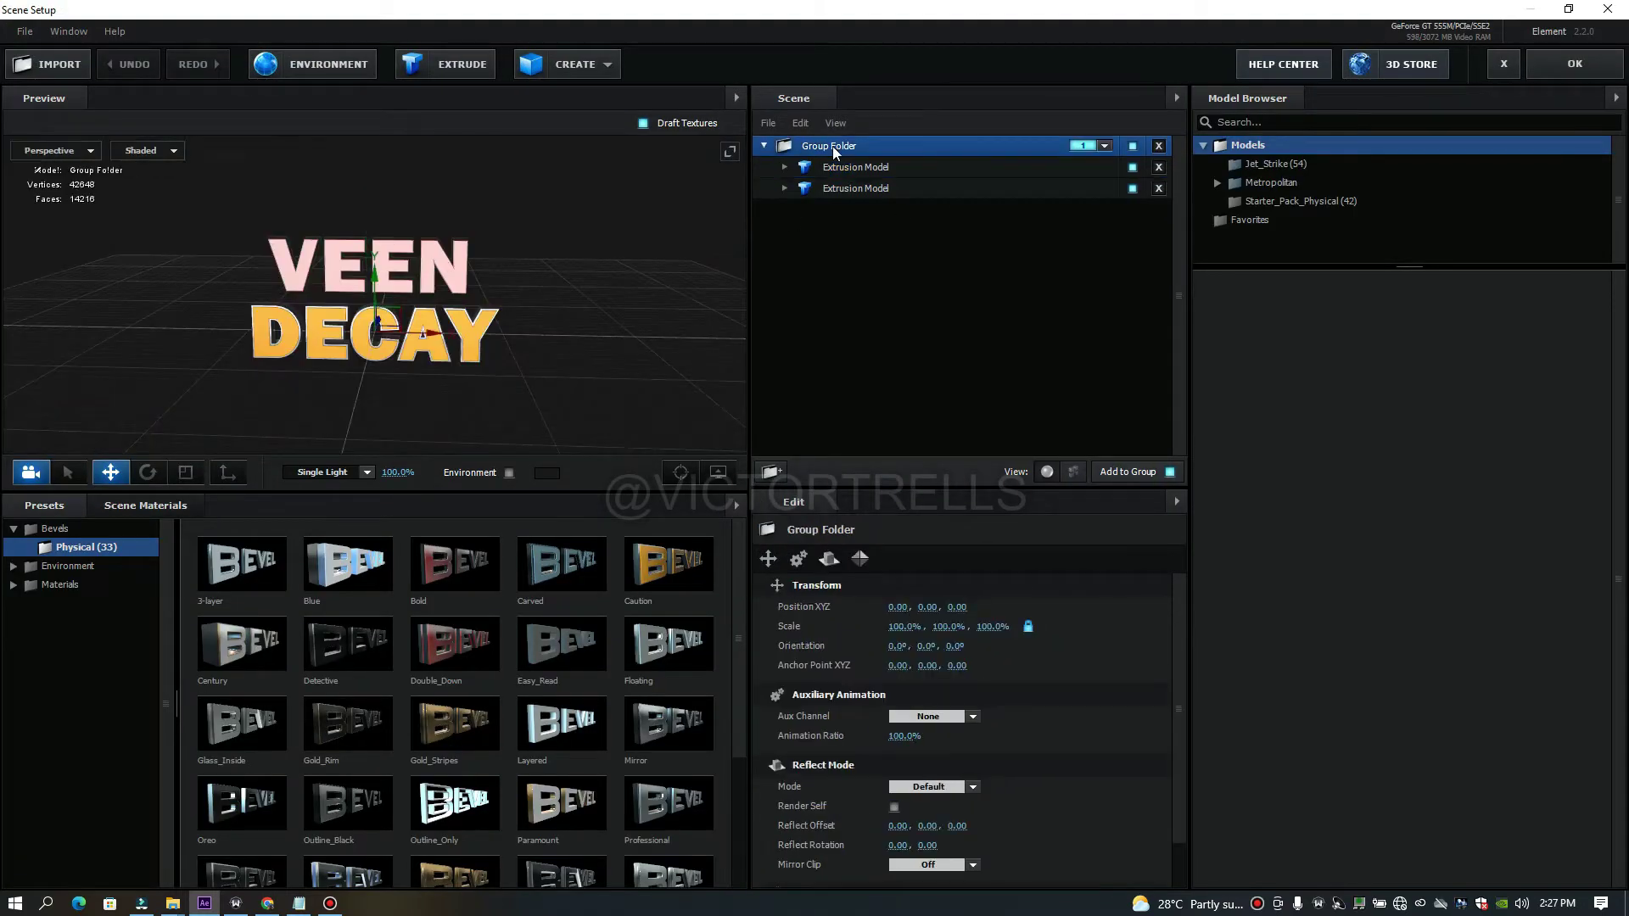
click(1104, 146)
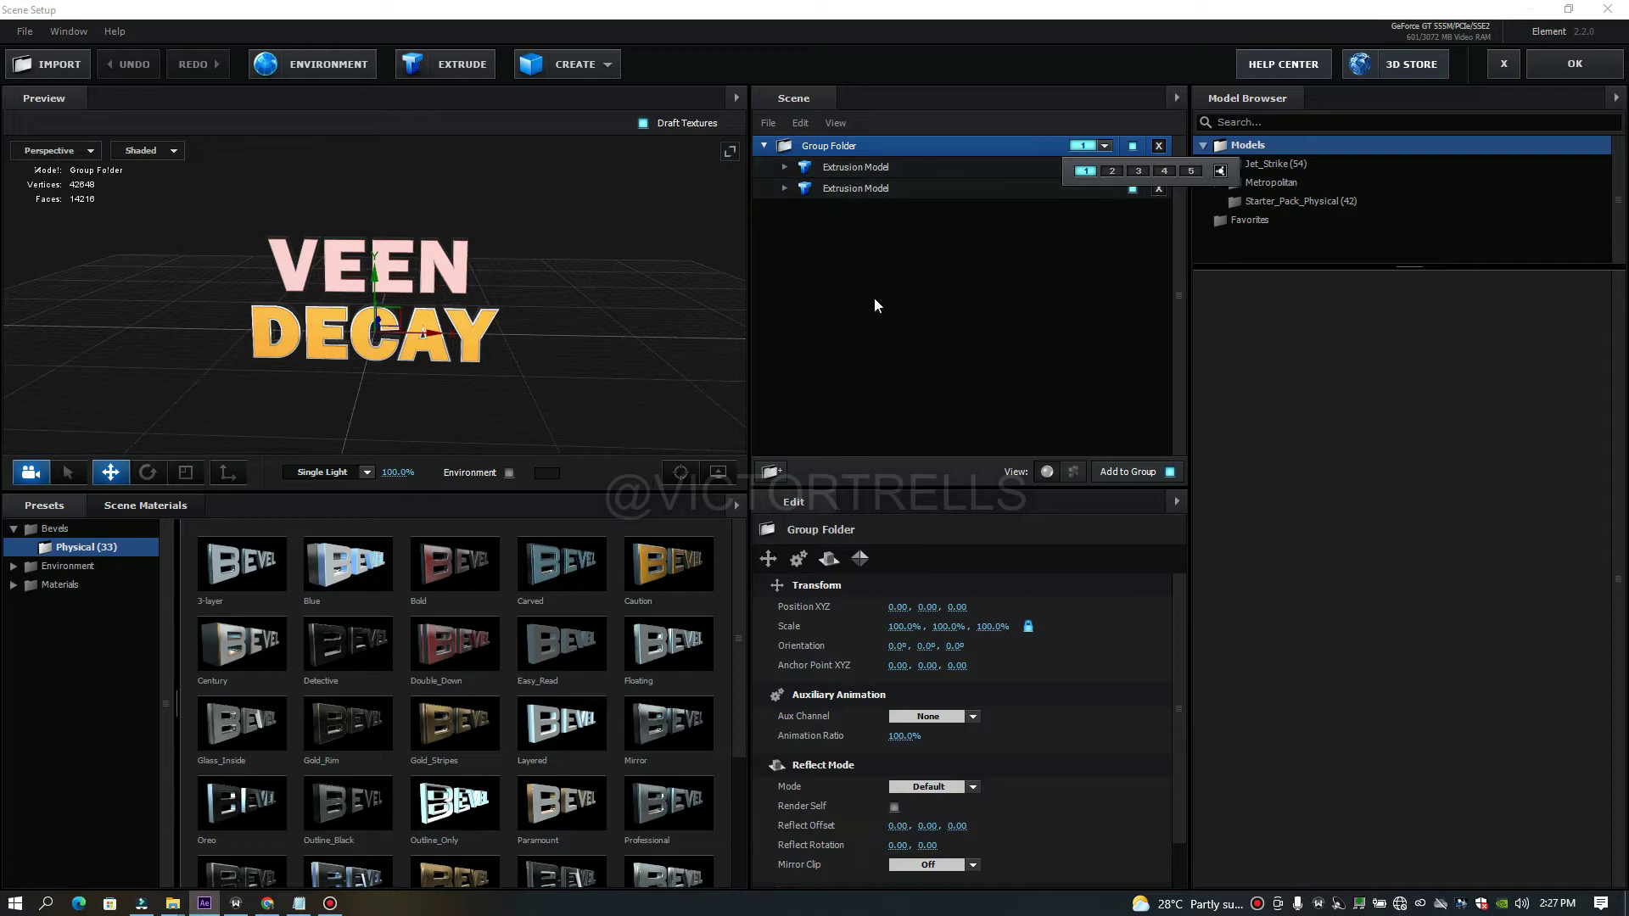
click(877, 166)
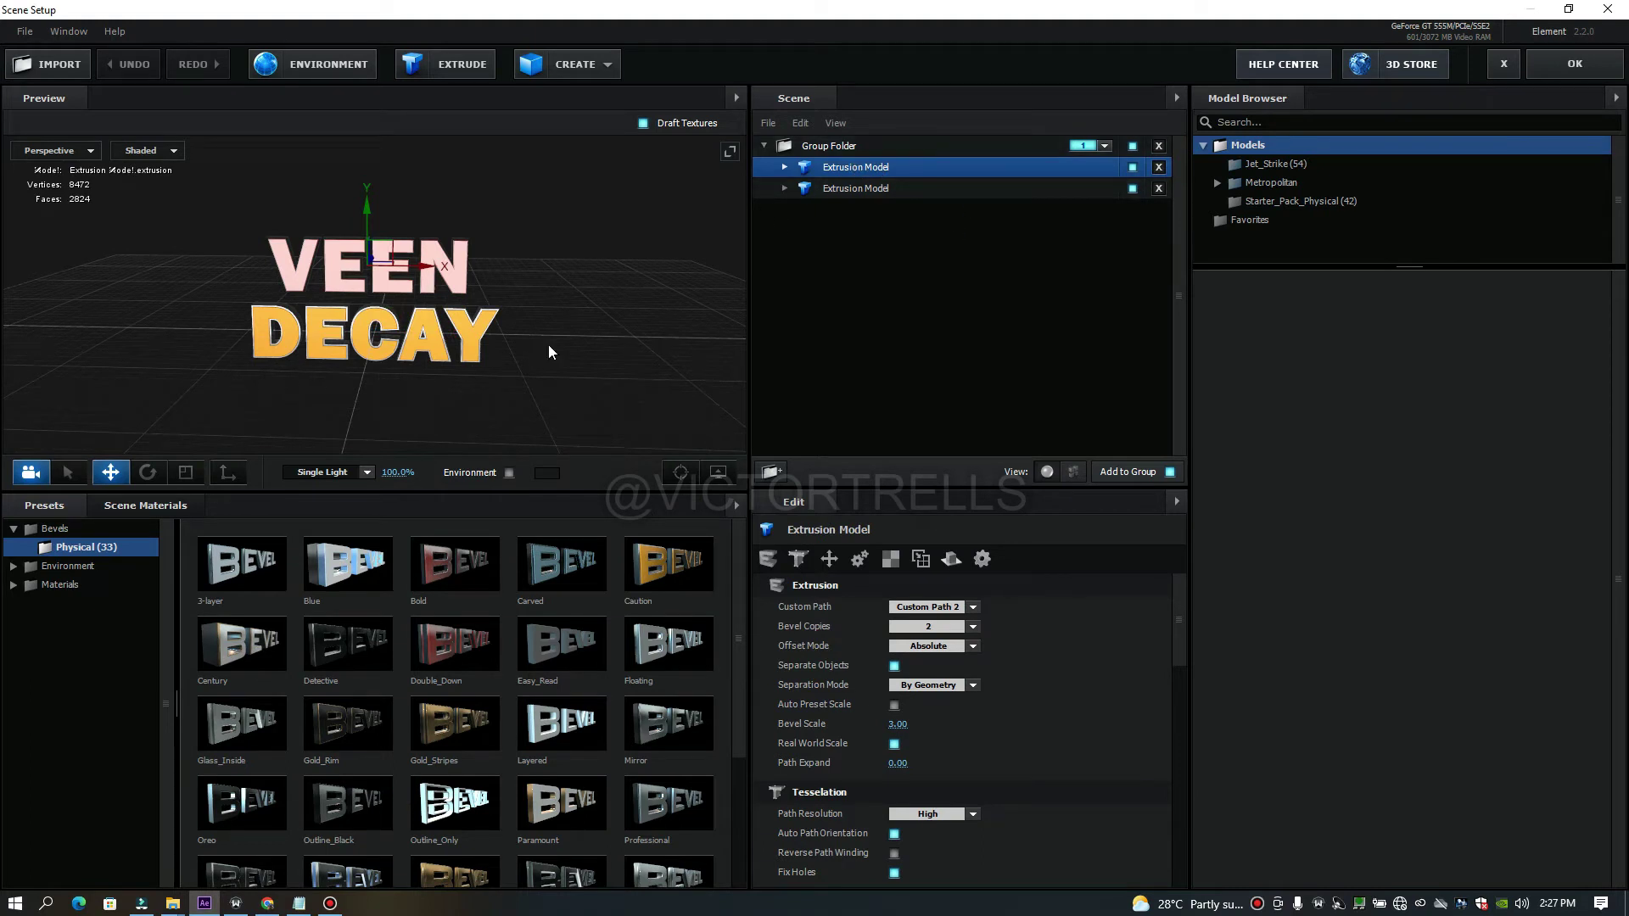
right_click(953, 168)
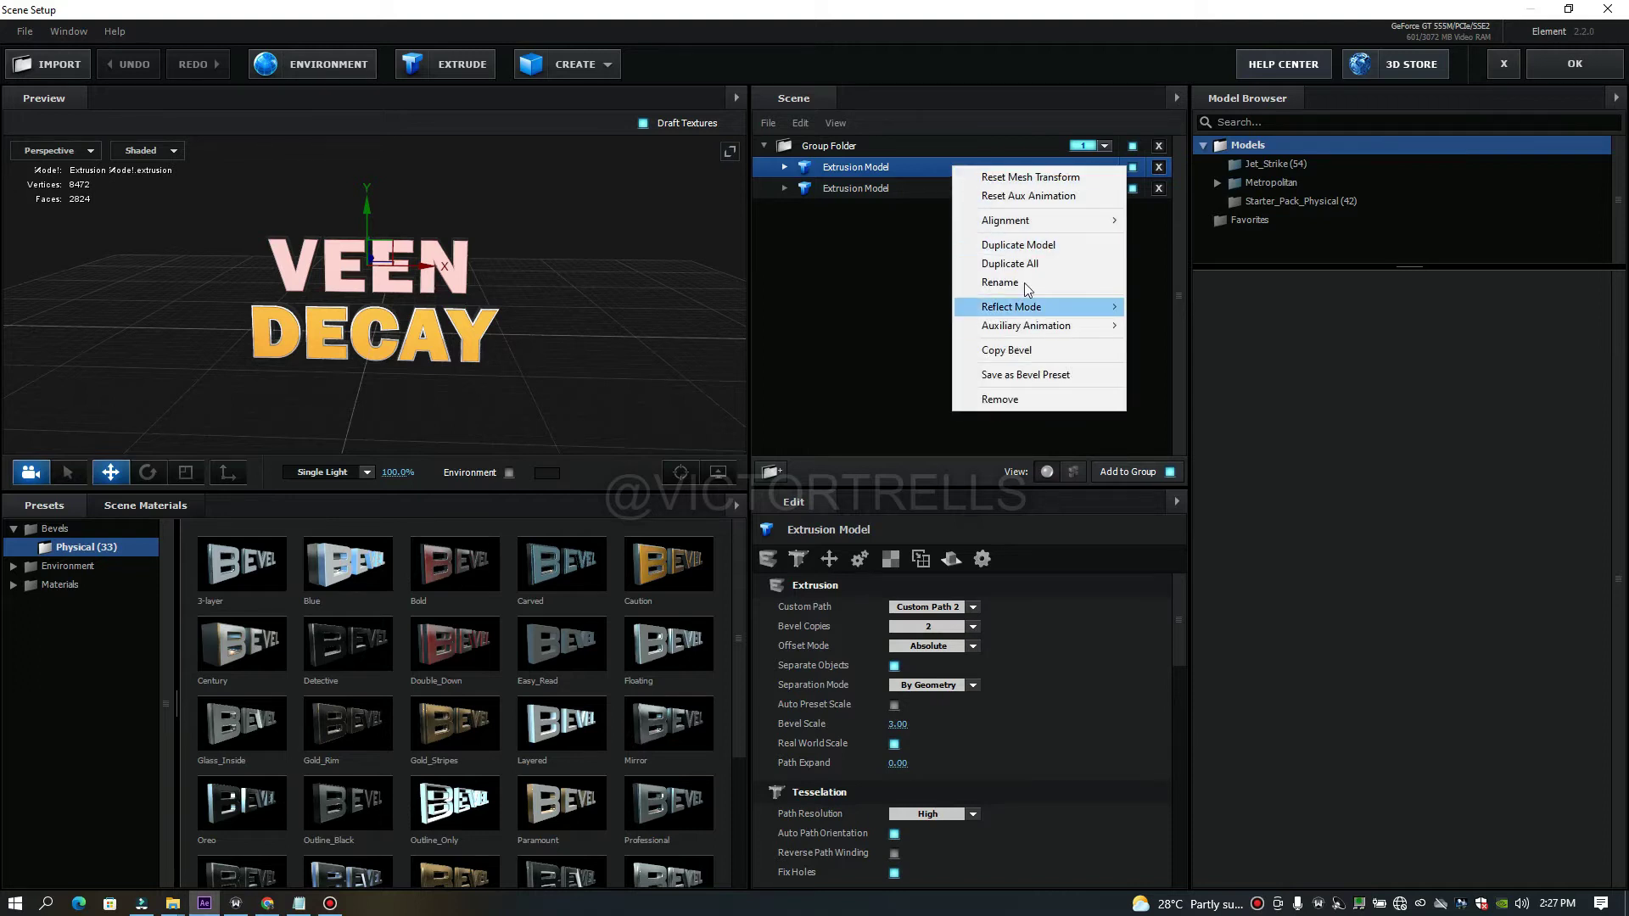
mouse_move(1086, 326)
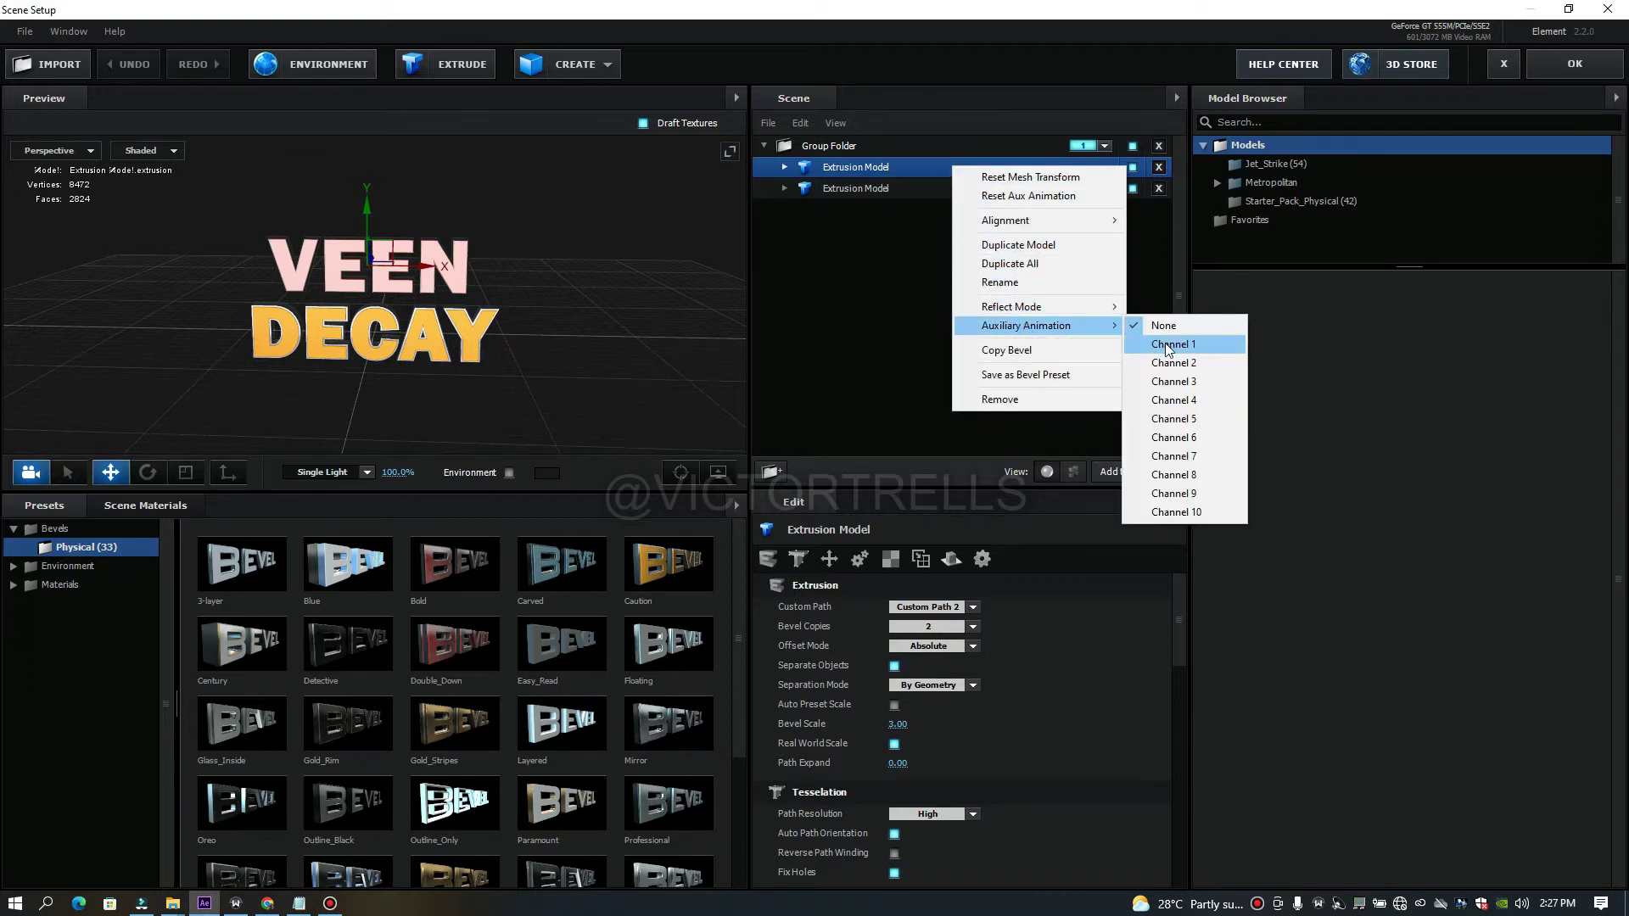
click(1169, 346)
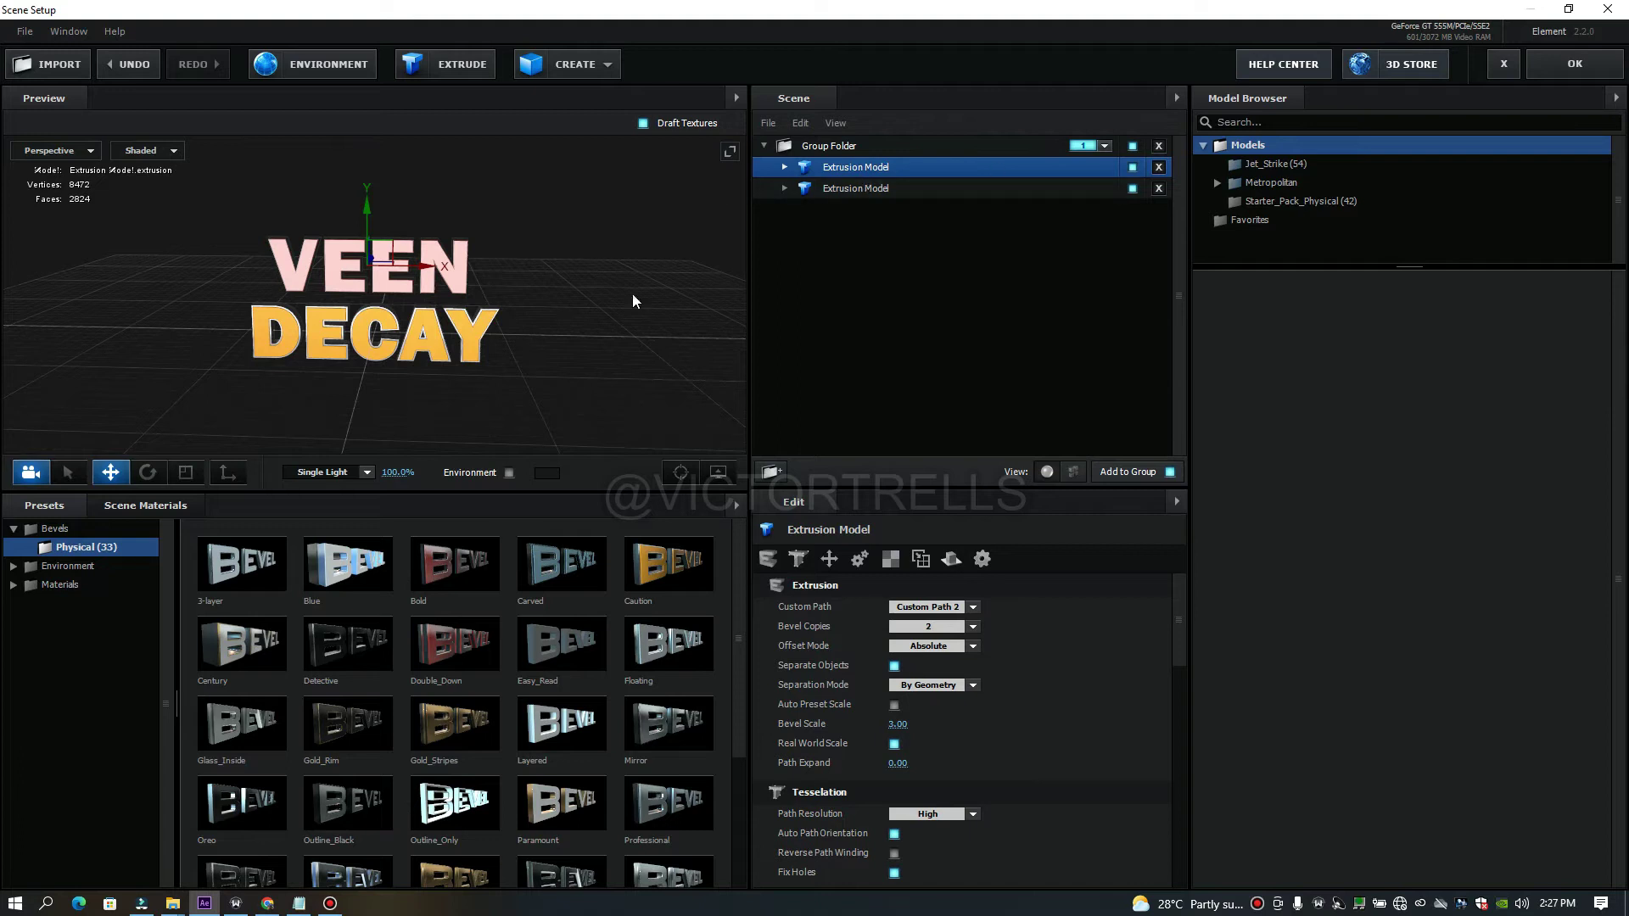
Rename the VEEN extrusion model as veen.
click(858, 186)
click(862, 168)
double_click(862, 168)
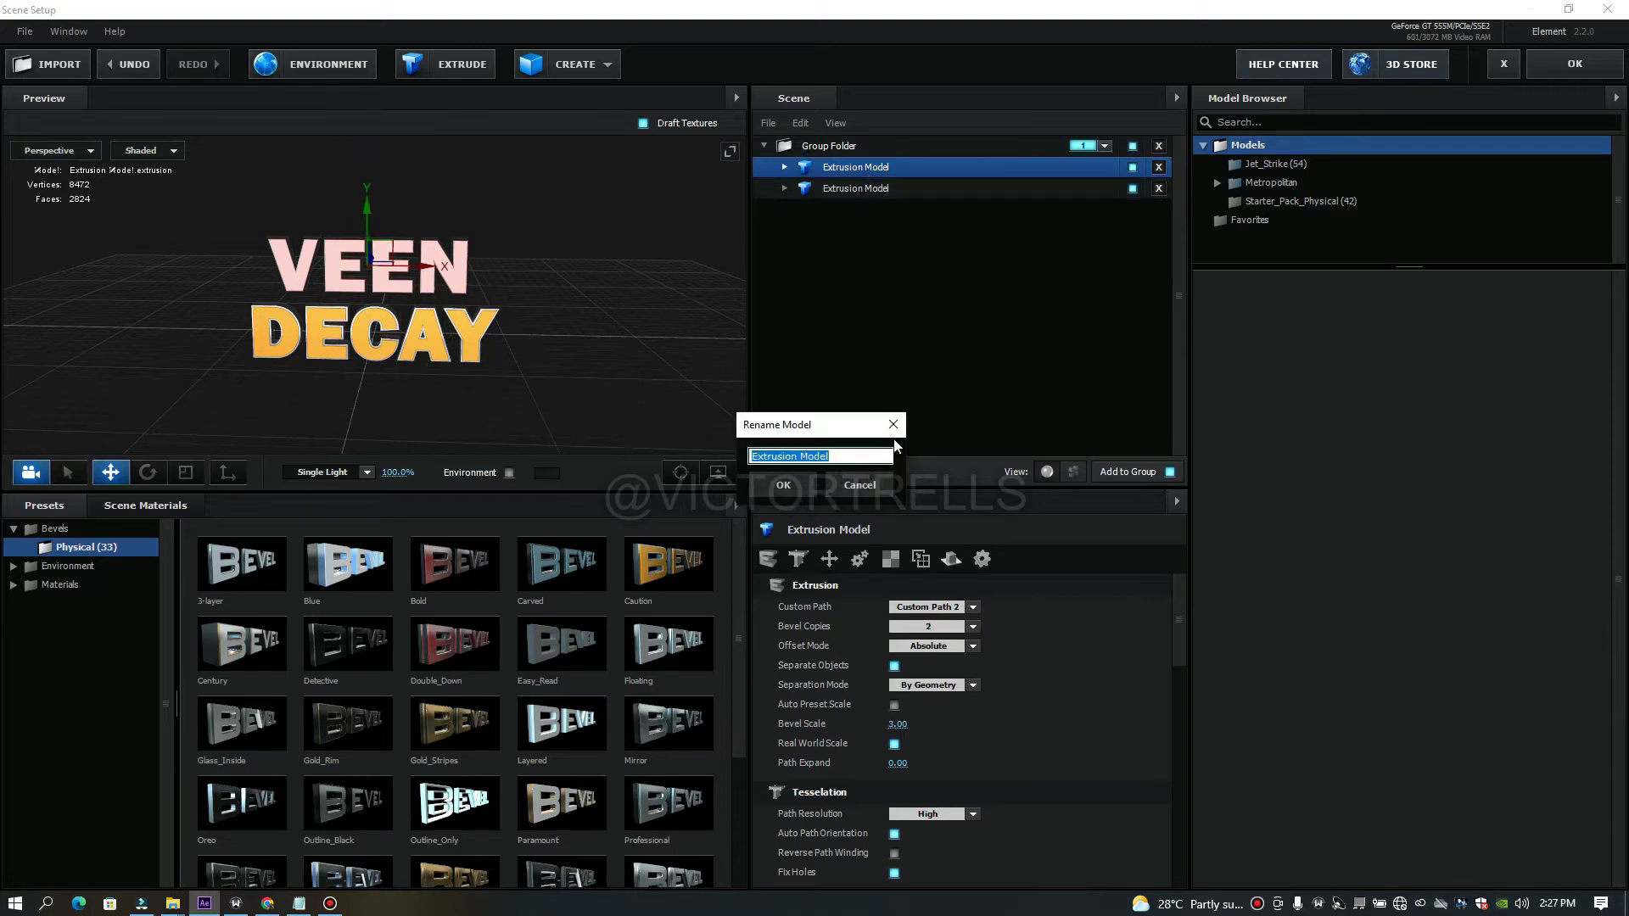
text(veen)
key(Return)
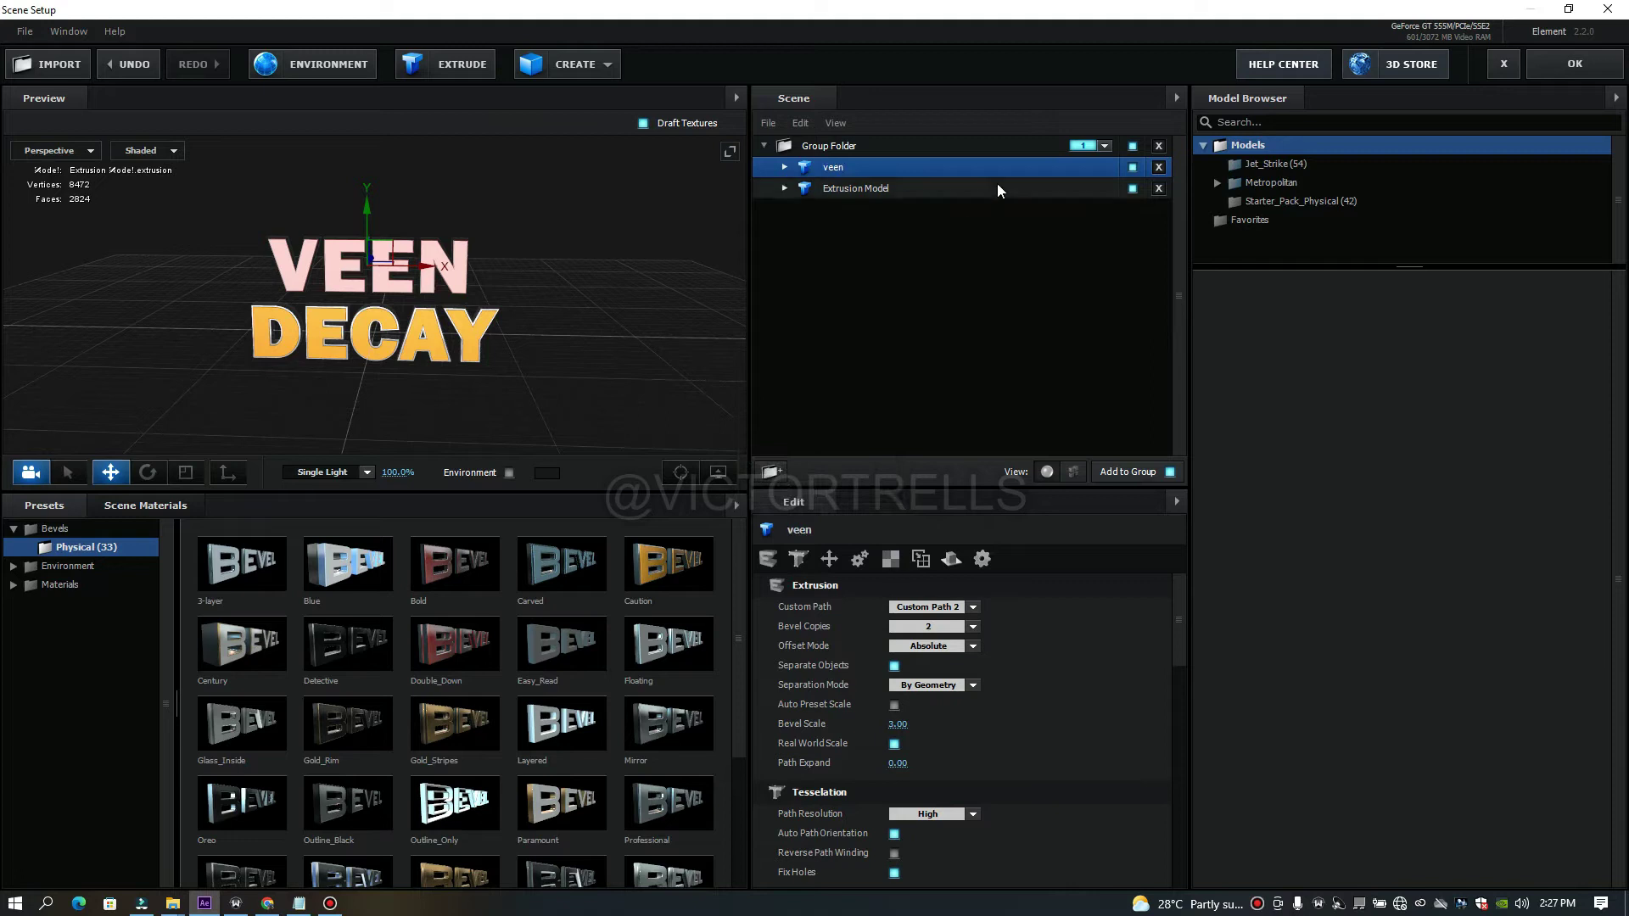
Rename the DECAY extrusion model as decay.
double_click(895, 190)
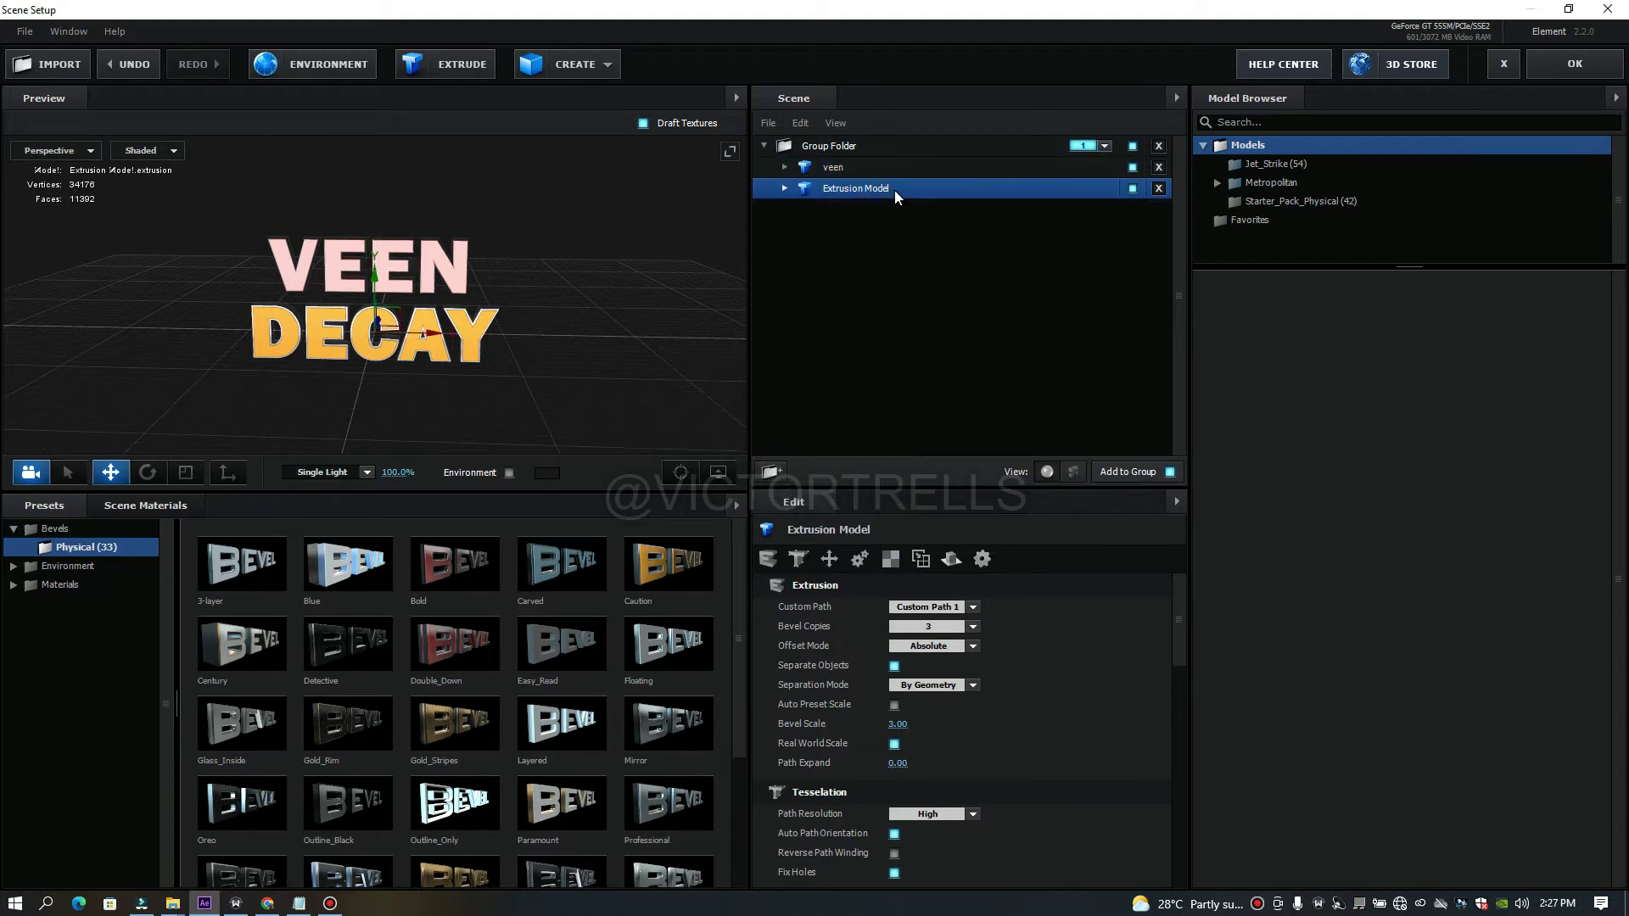
text(decay)
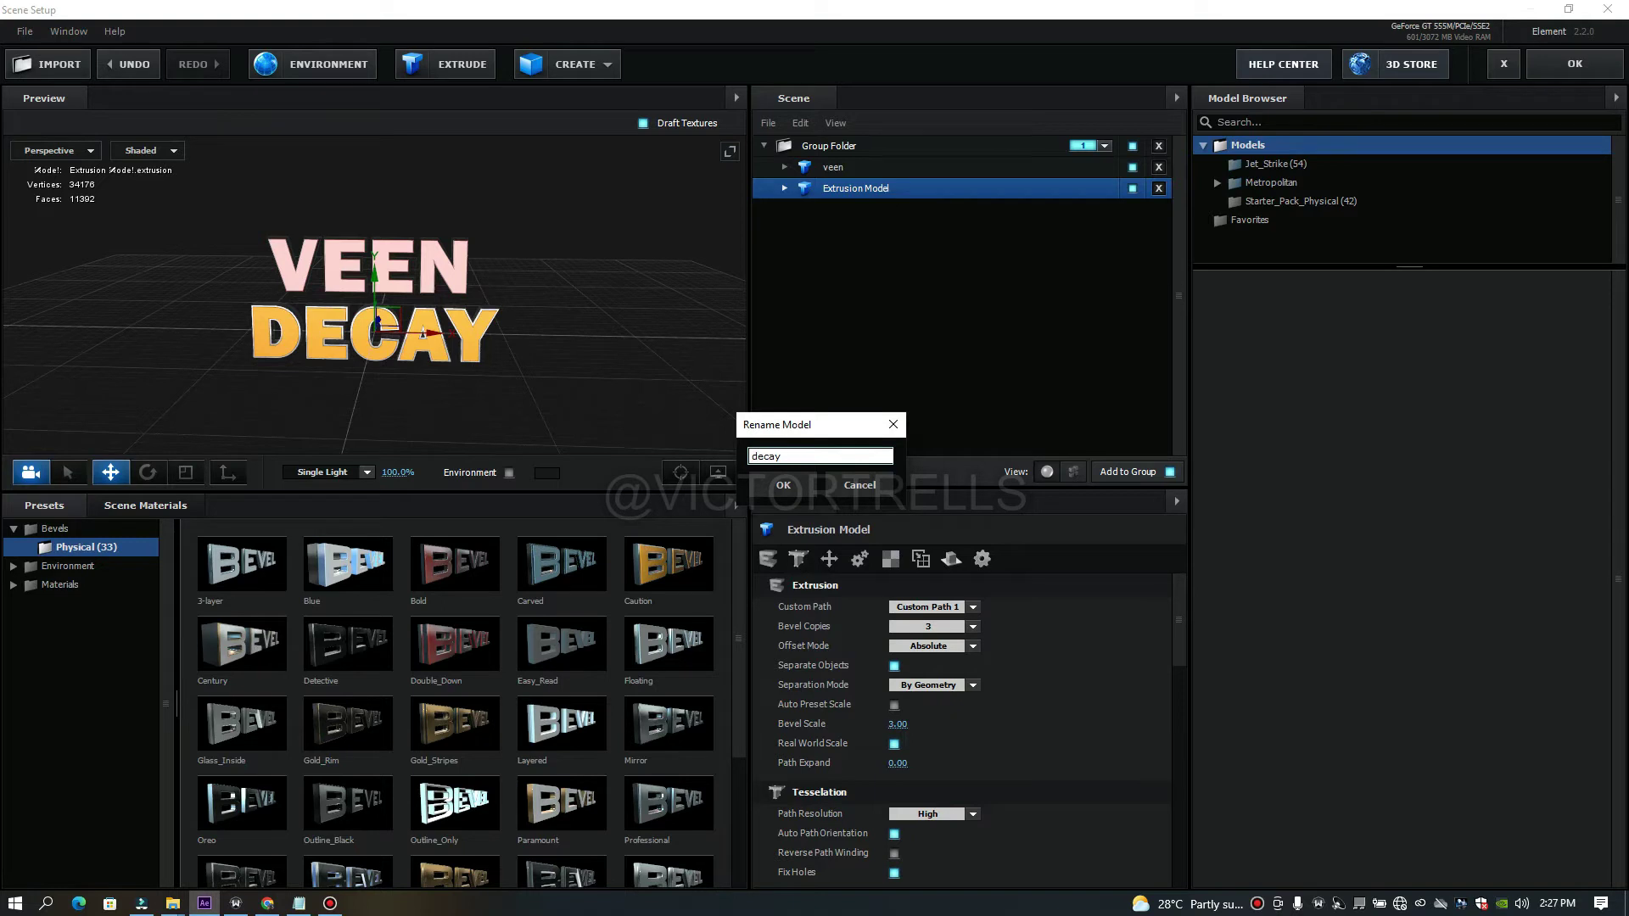
key(Return)
Assign the decay model to auxiliary animation Channel 2 and apply the scene setup.
right_click(888, 191)
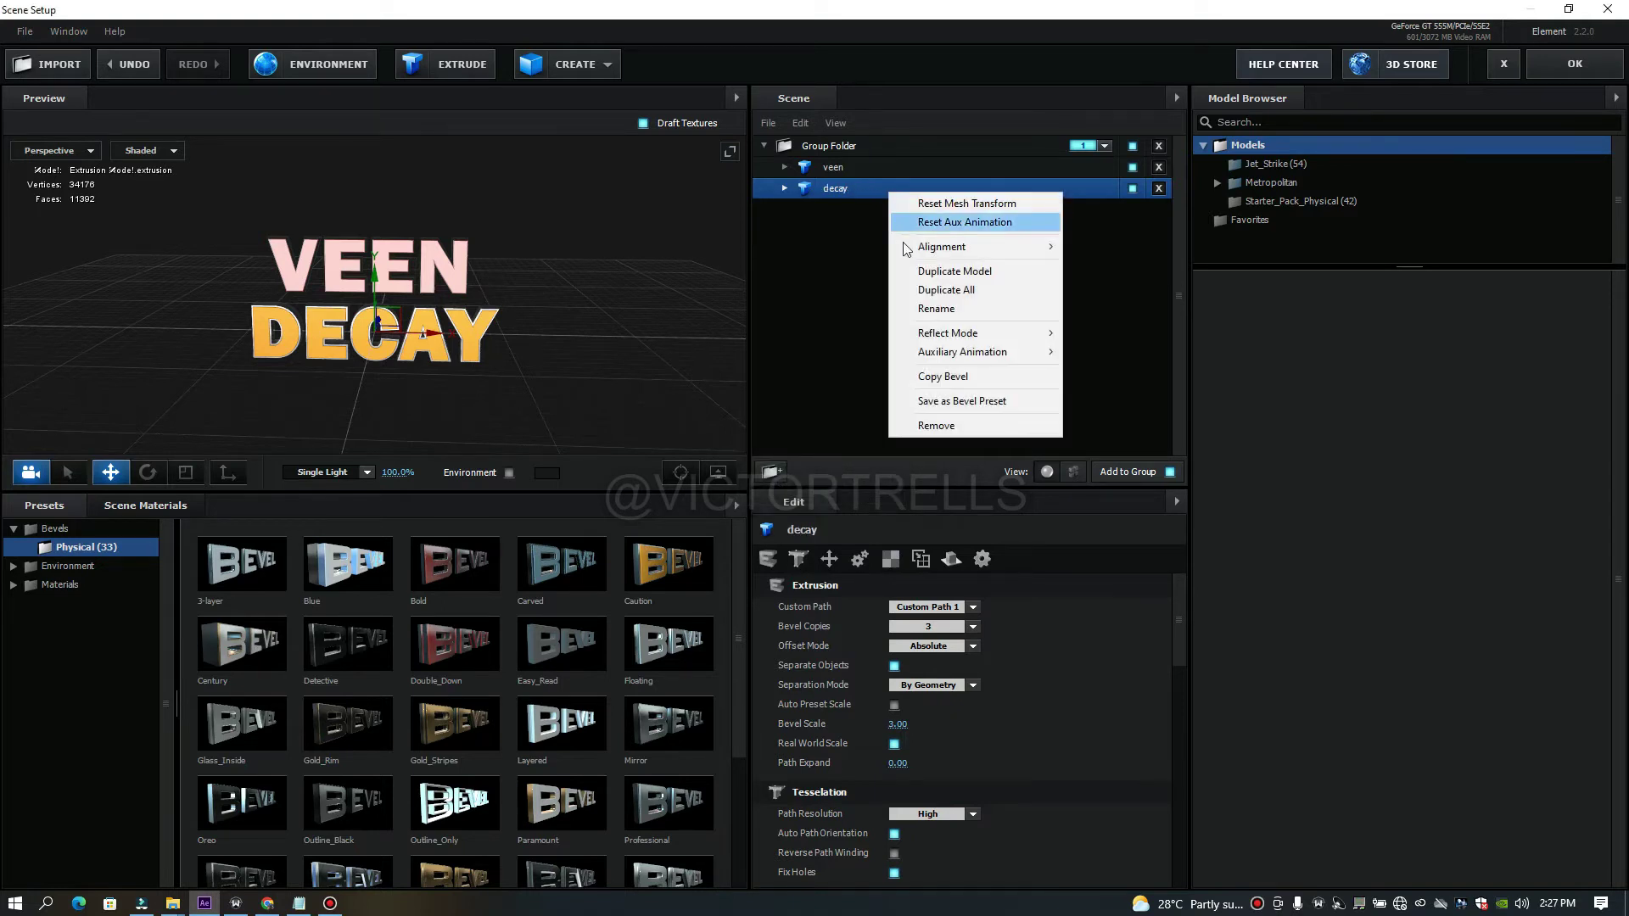
mouse_move(1013, 349)
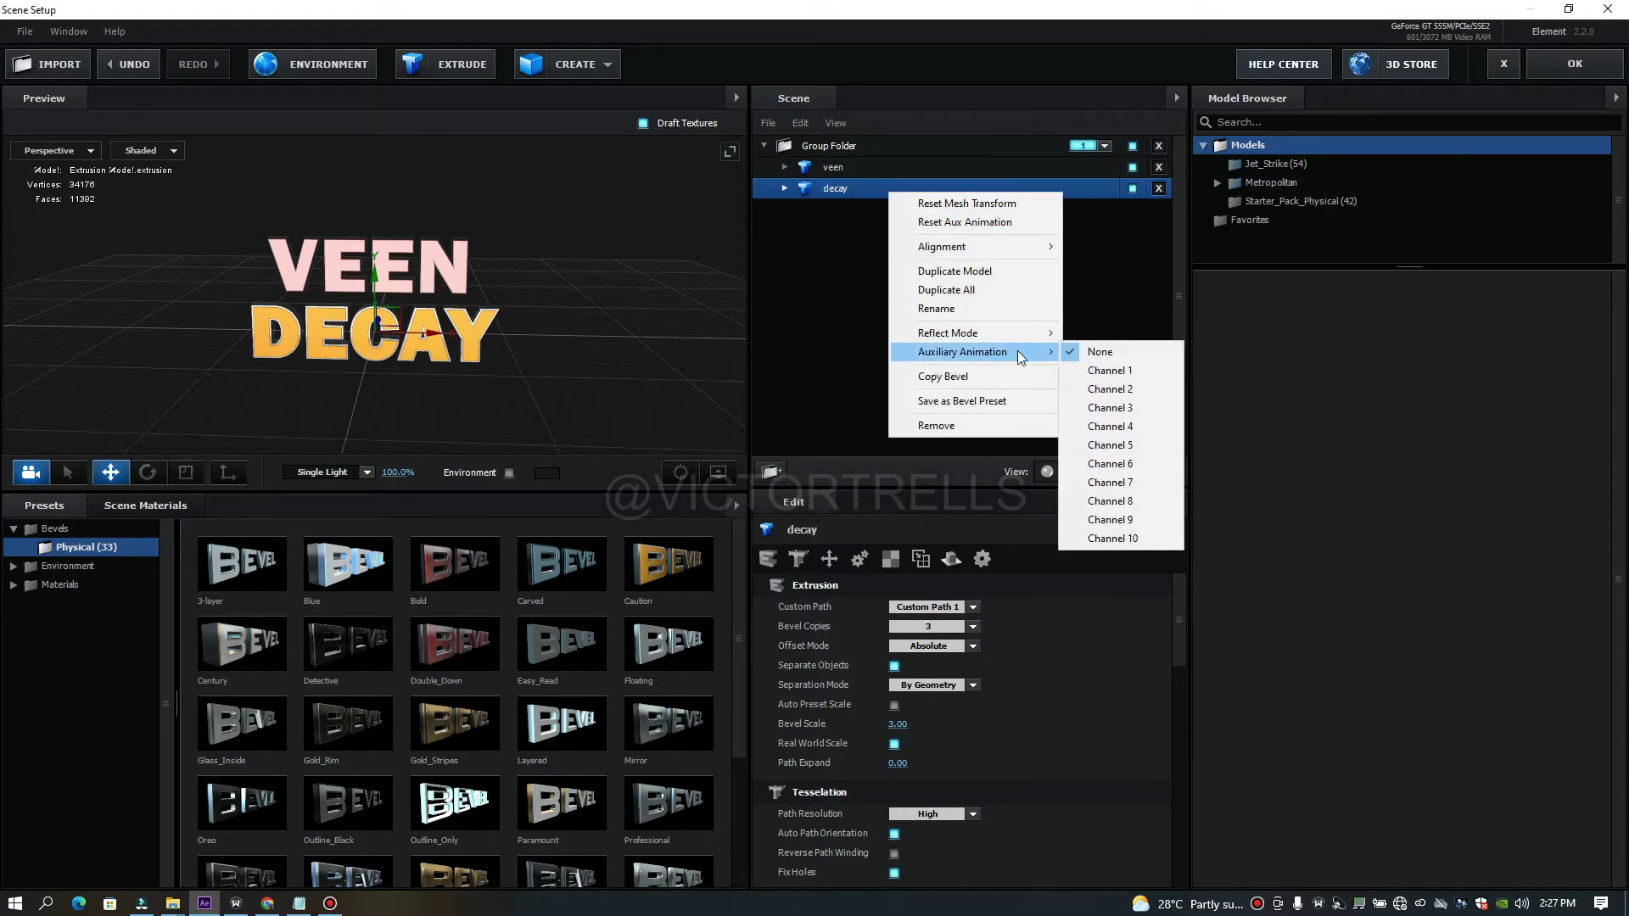
click(1105, 391)
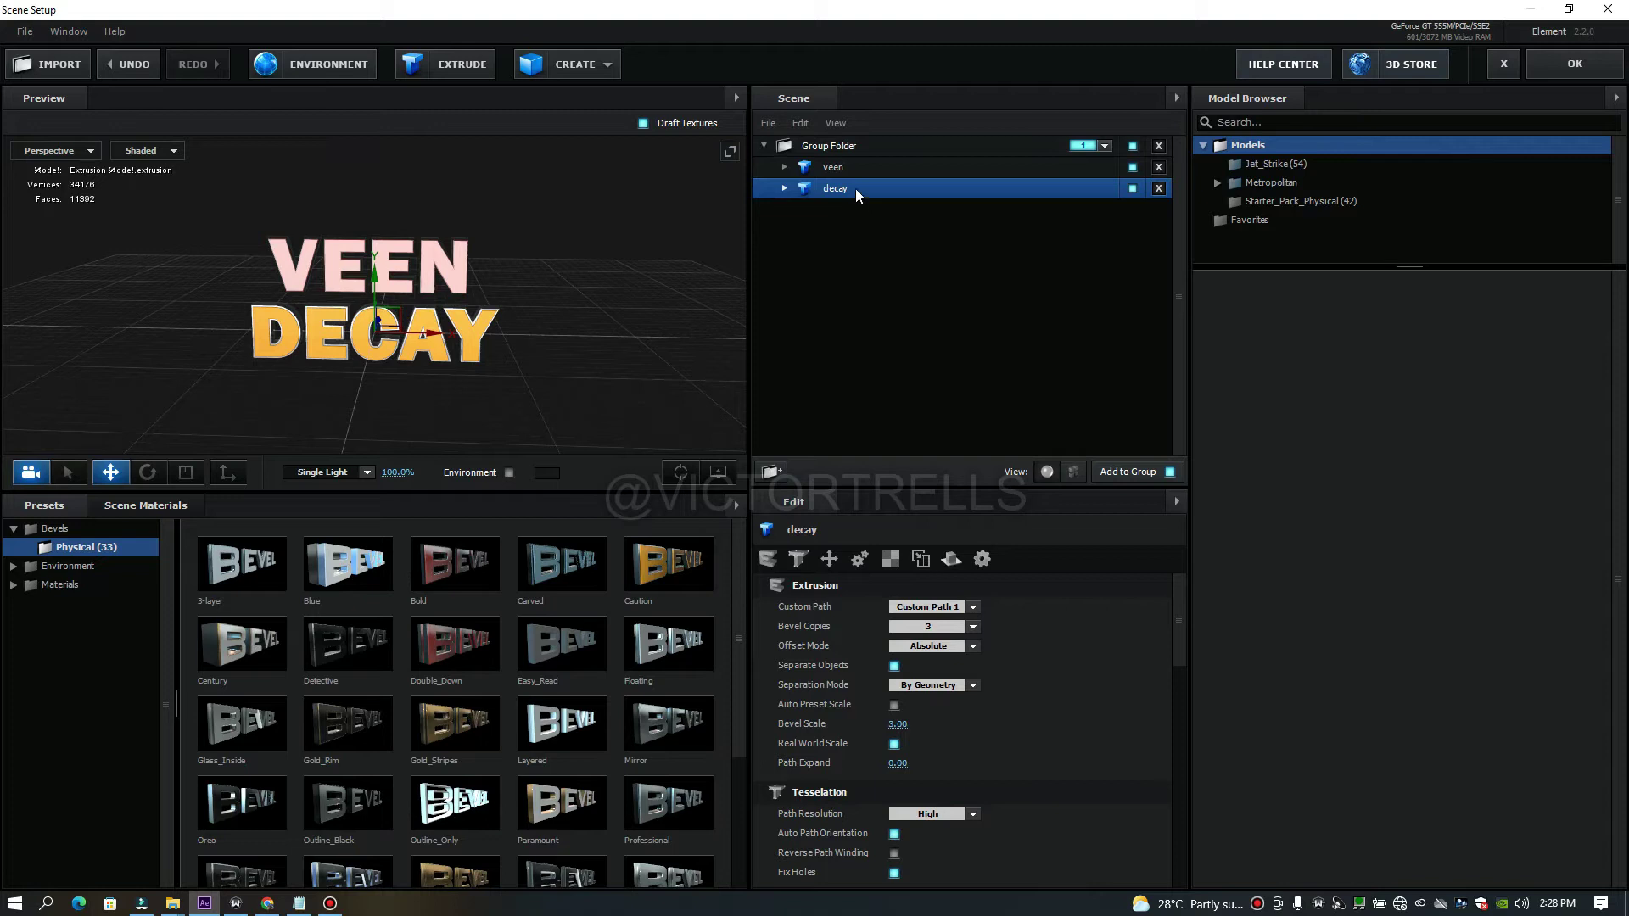
click(1565, 52)
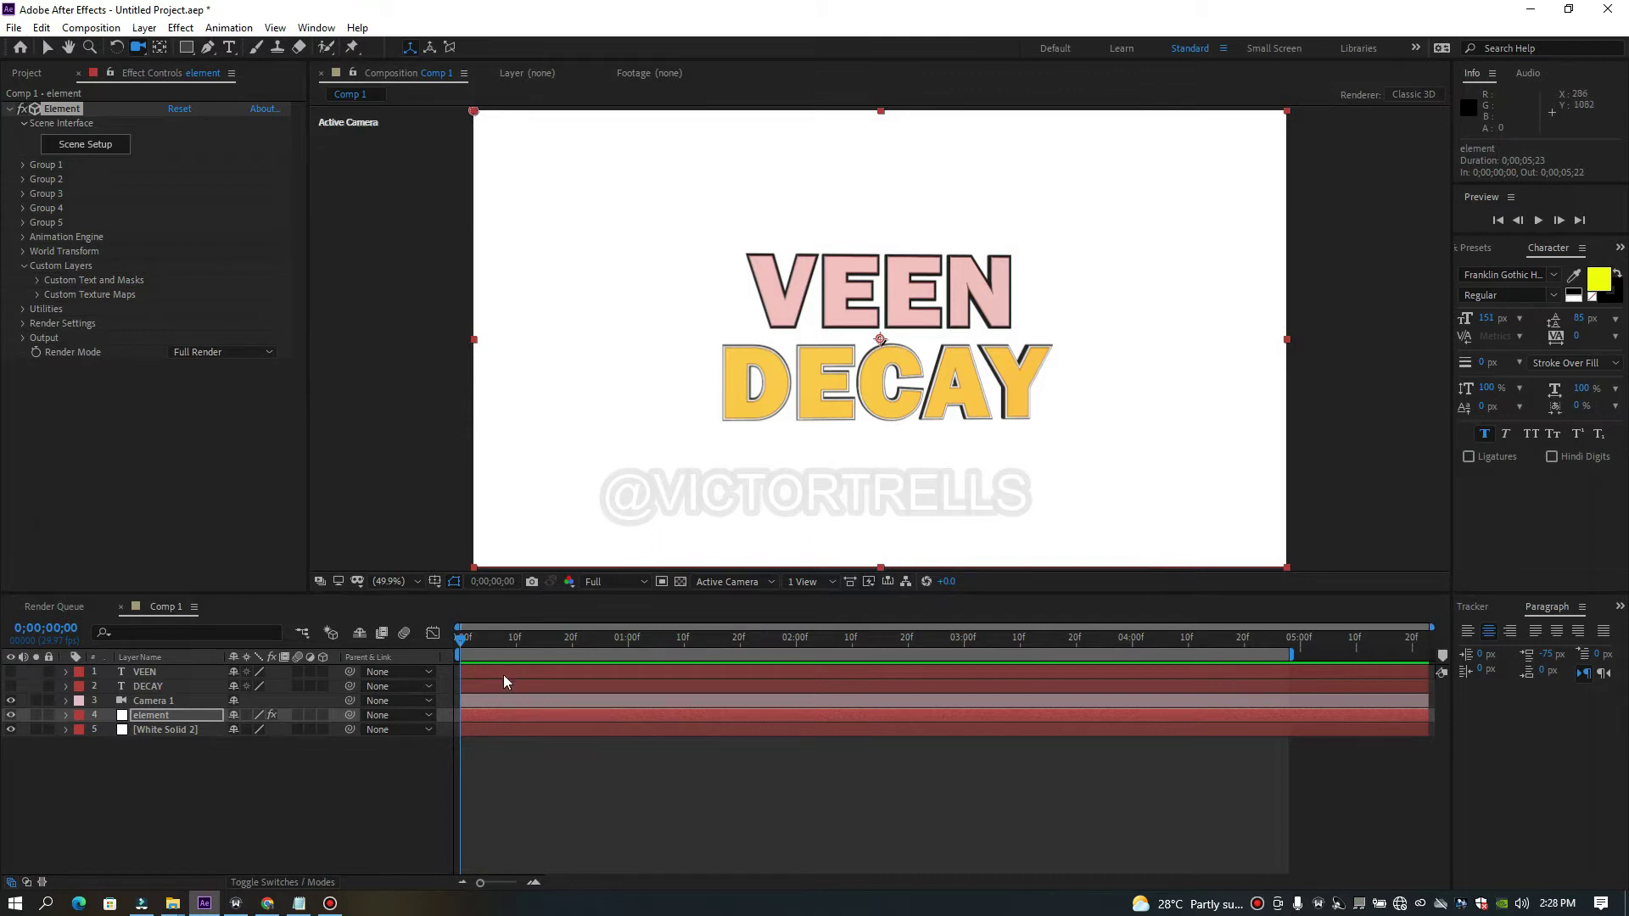
In Group 1's auxiliary channels, set Channel 1's X position to 0.02 to shift VEEN sideways.
click(23, 165)
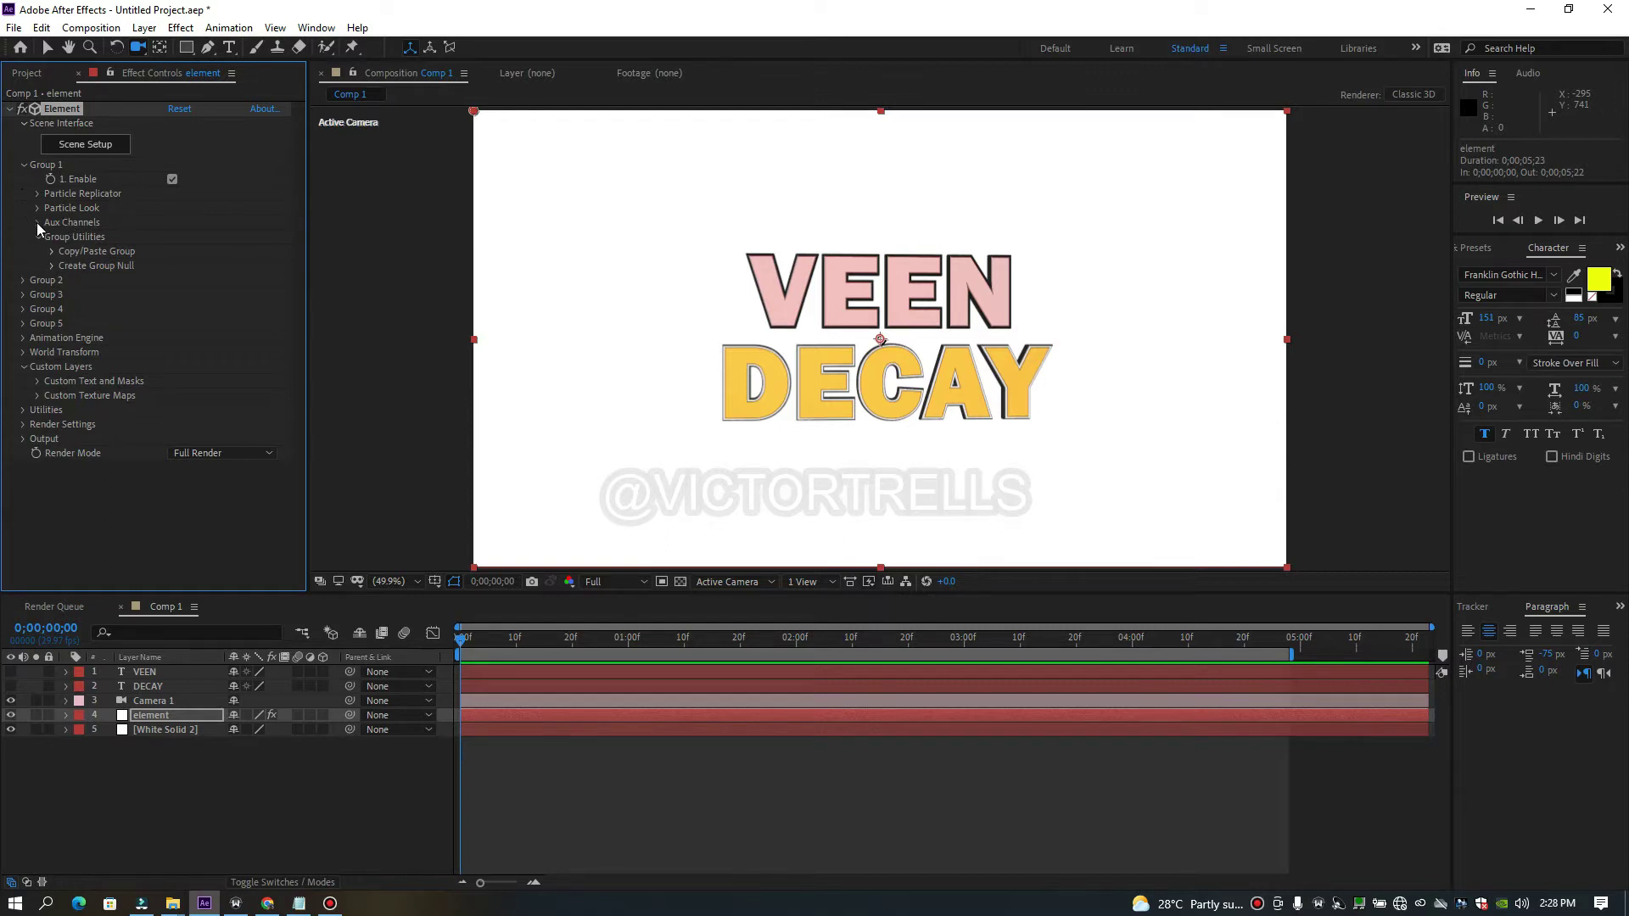
click(38, 222)
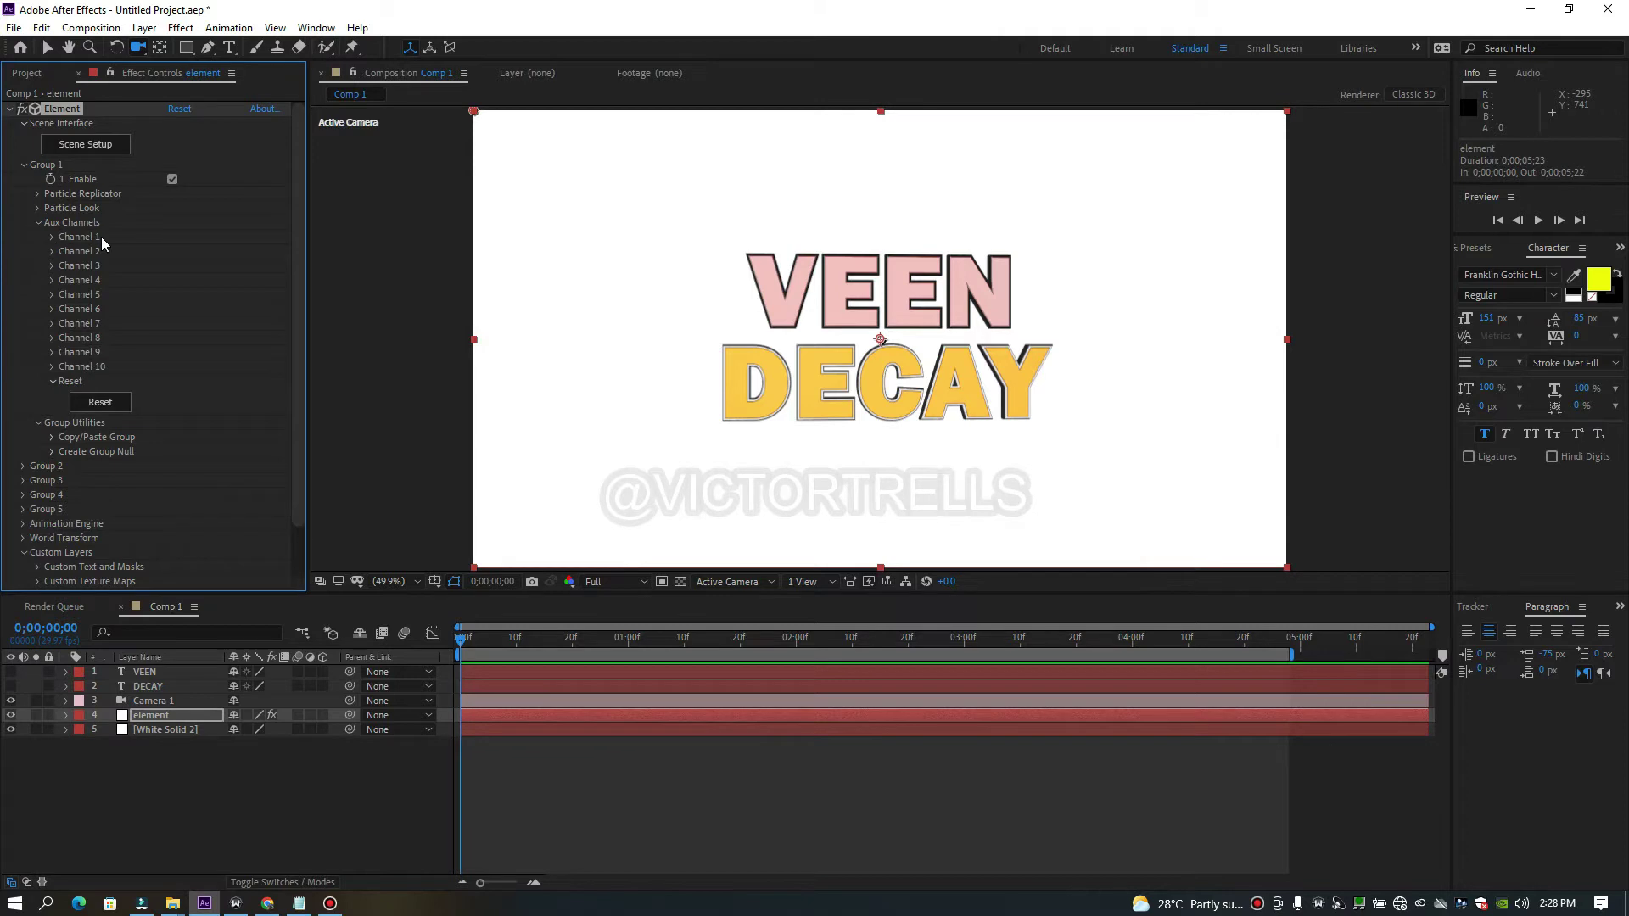
click(50, 237)
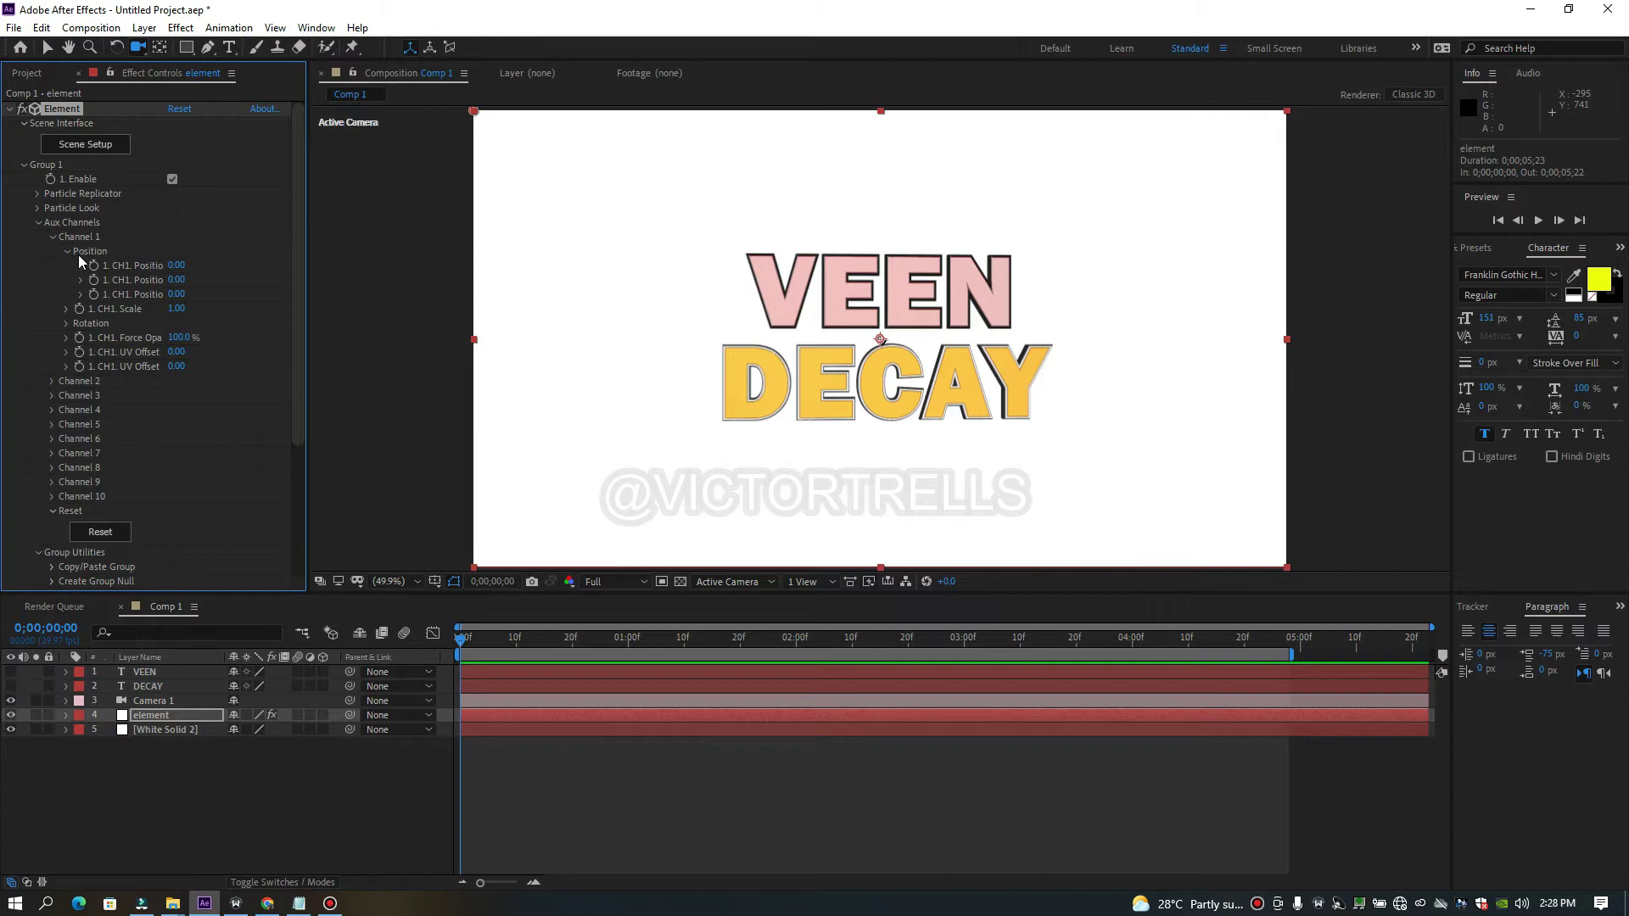
mouse_move(176, 265)
mouse_down()
mouse_move(284, 256)
mouse_move(127, 265)
mouse_move(248, 248)
mouse_move(175, 266)
mouse_up()
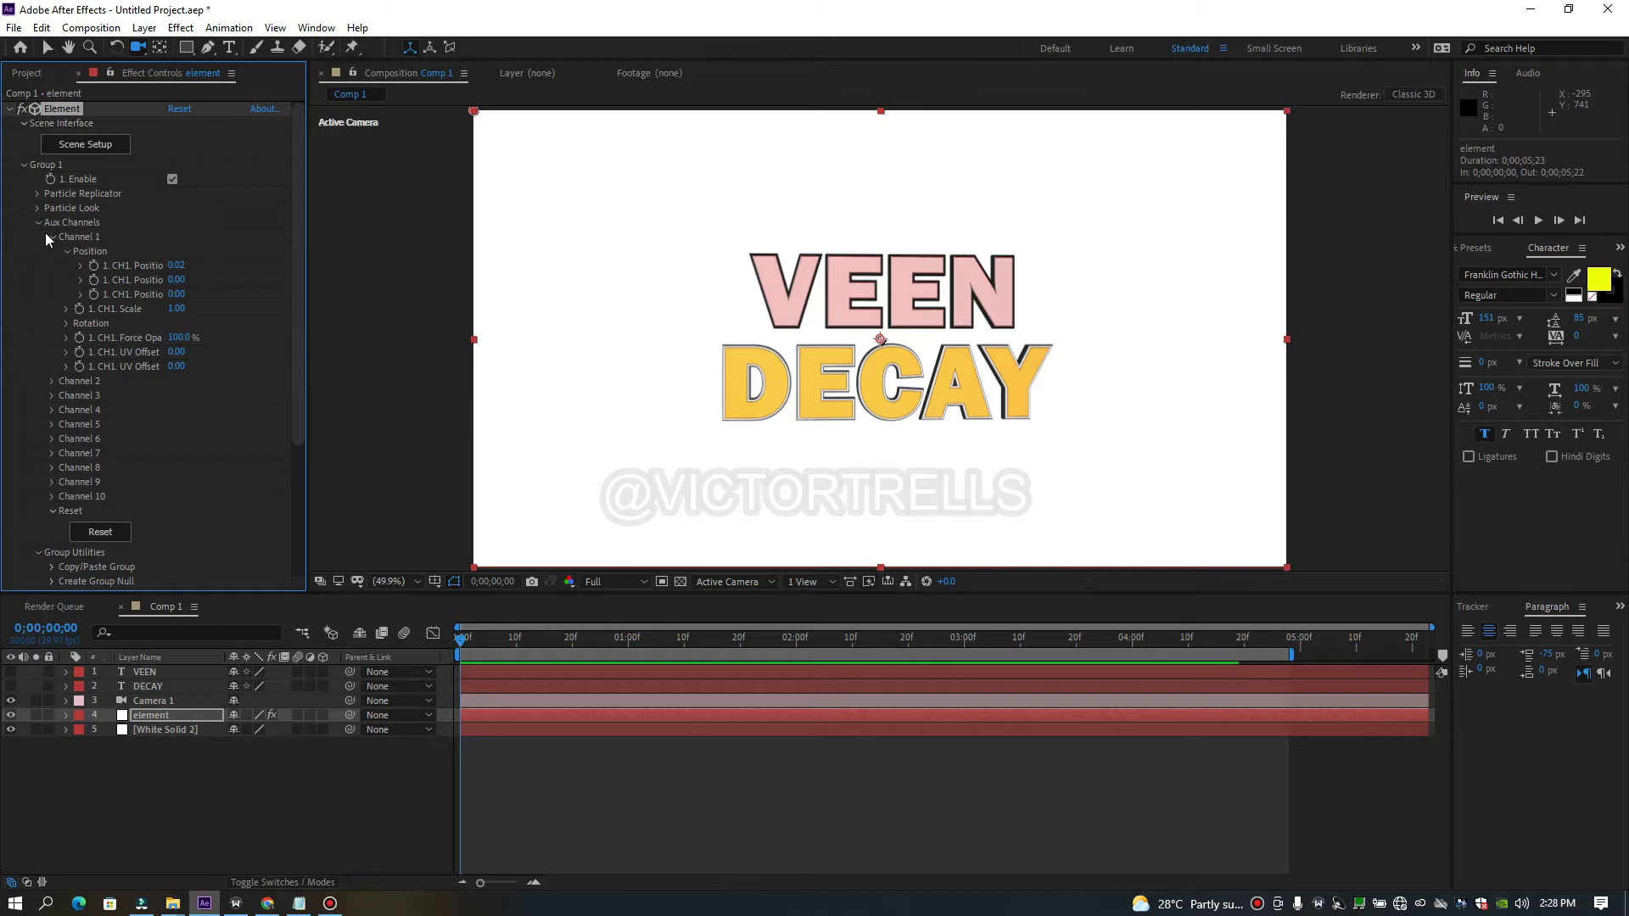
Set auxiliary Channel 2's X position to -0.01 to shift DECAY slightly sideways.
click(52, 238)
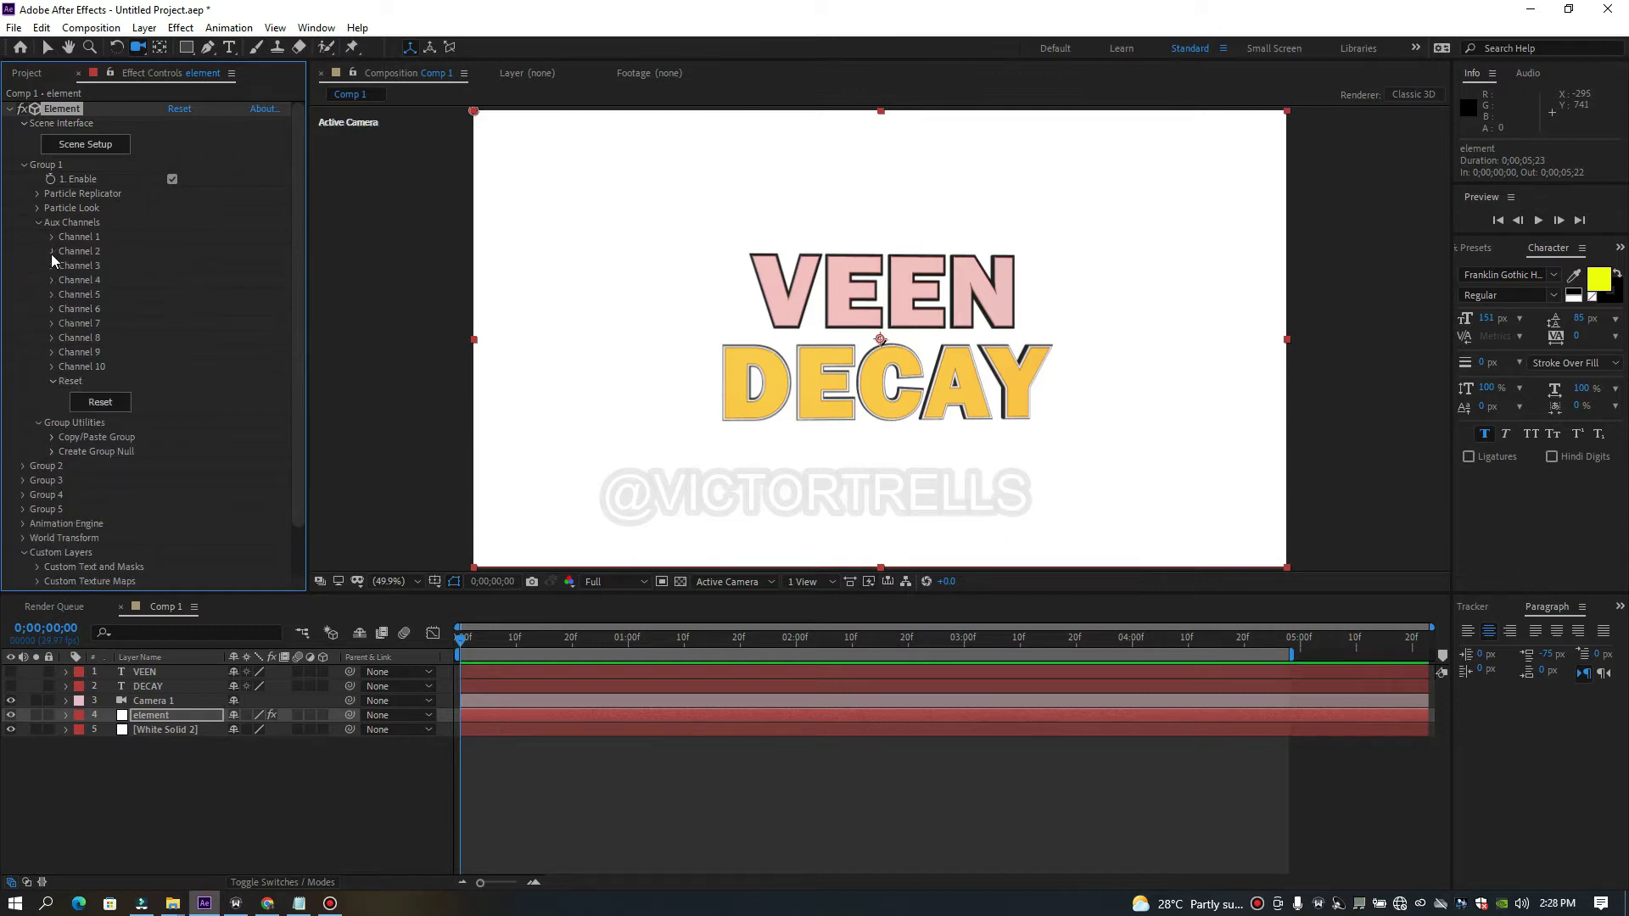
click(52, 252)
mouse_move(176, 279)
mouse_down()
mouse_move(242, 280)
mouse_move(127, 281)
mouse_move(198, 279)
mouse_move(180, 281)
mouse_up()
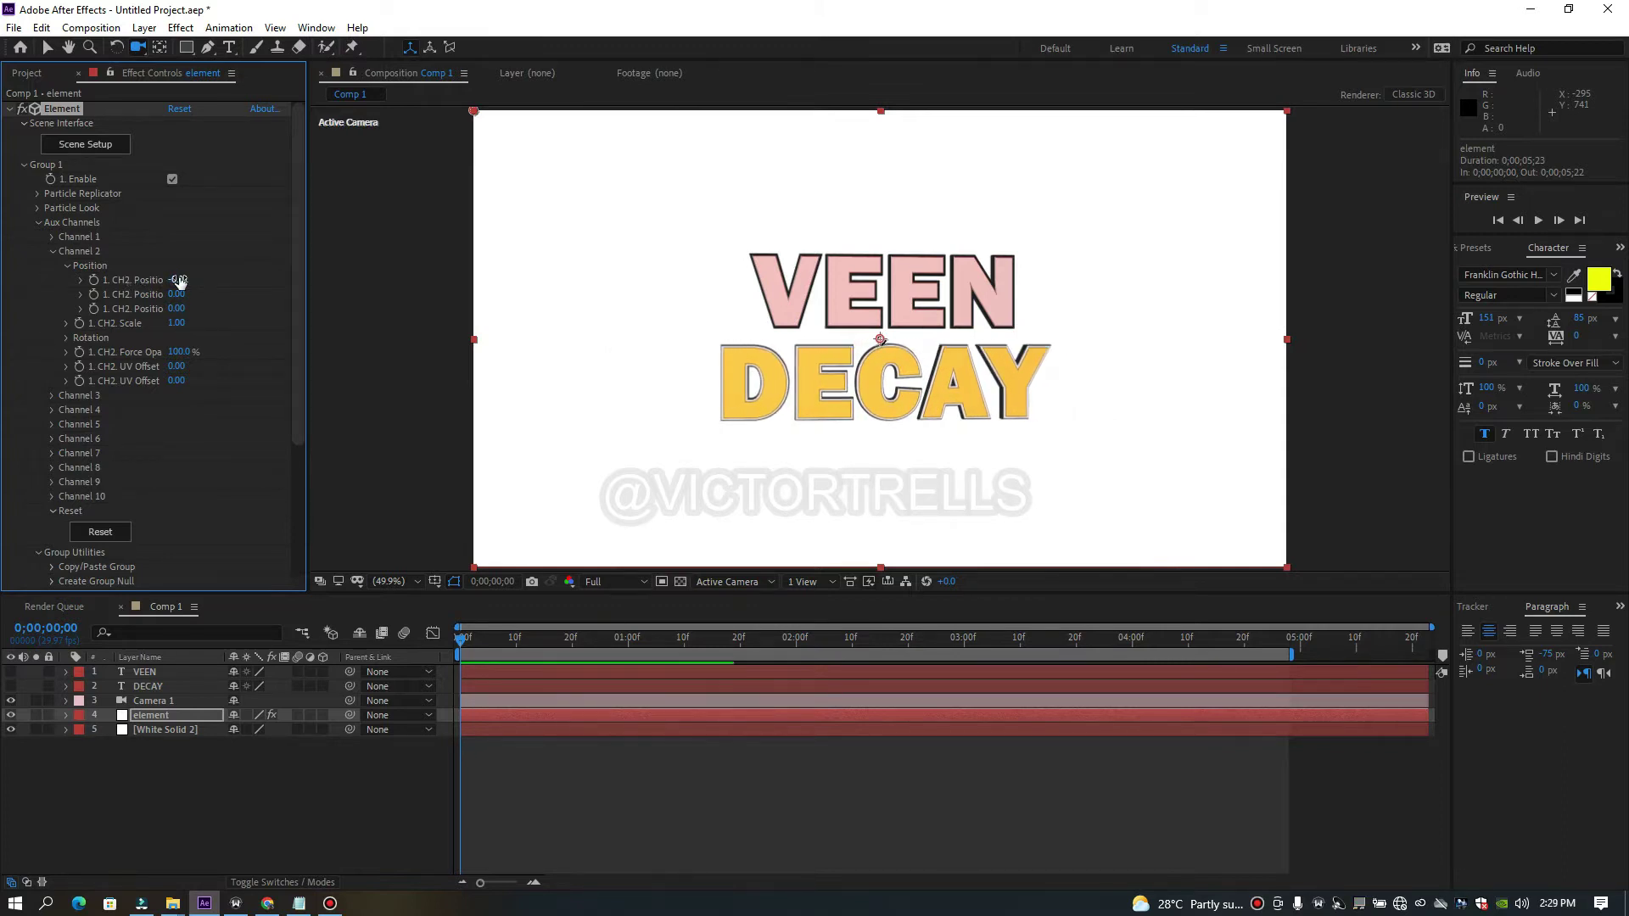
Try rotating DECAY about its X and Y axes through Channel 2, undoing each rotation.
click(67, 338)
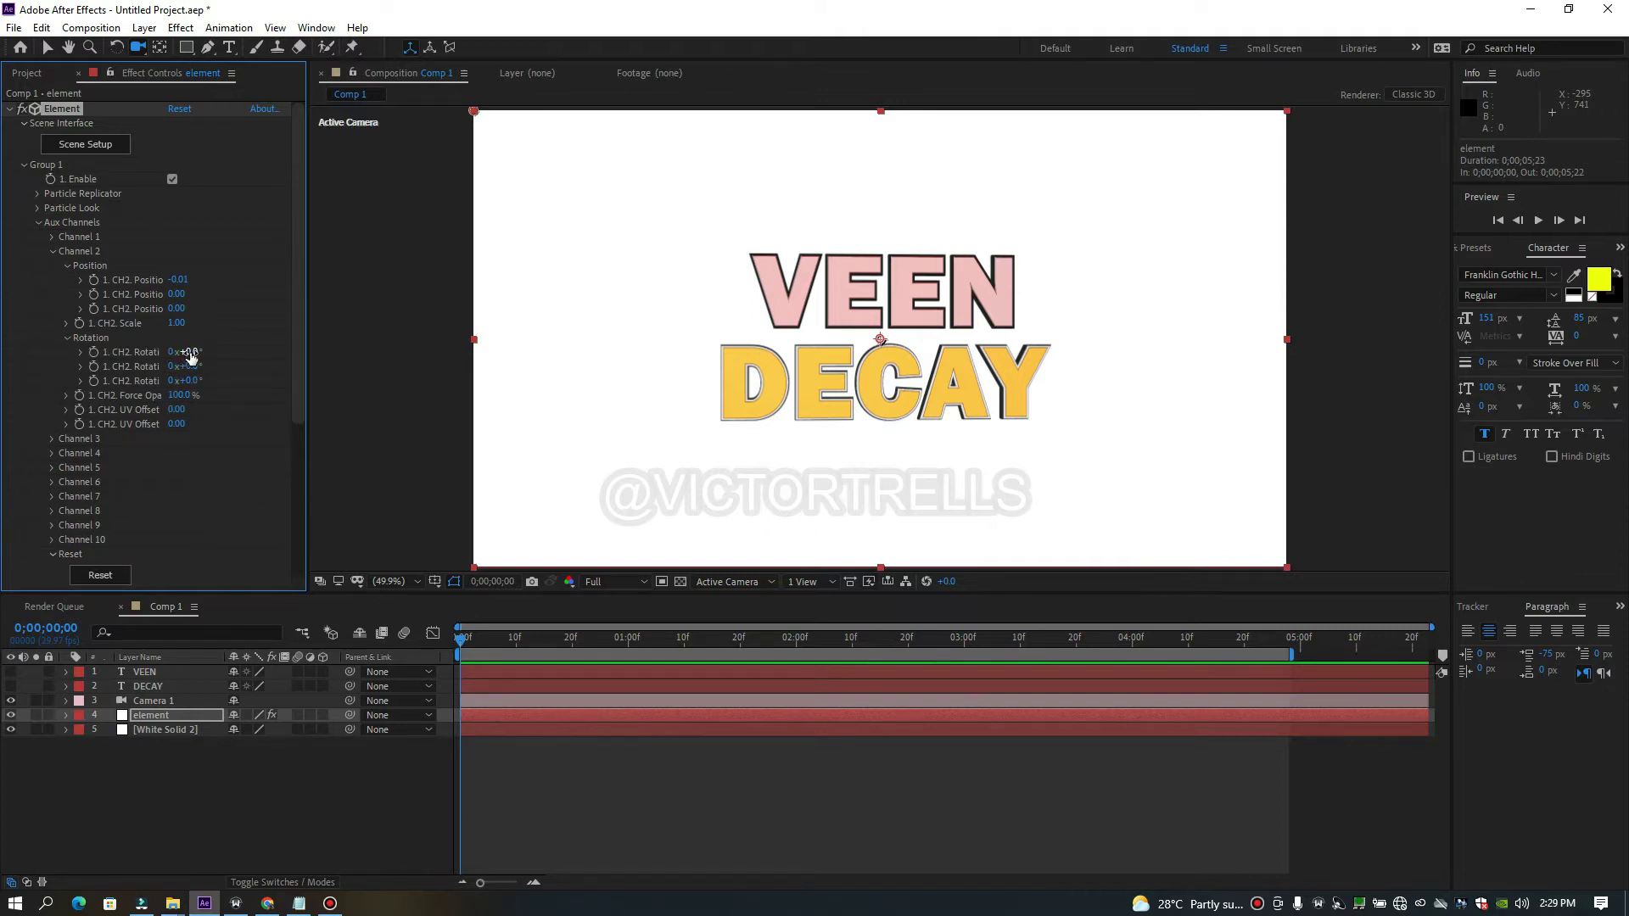
drag(192, 357, 258, 341)
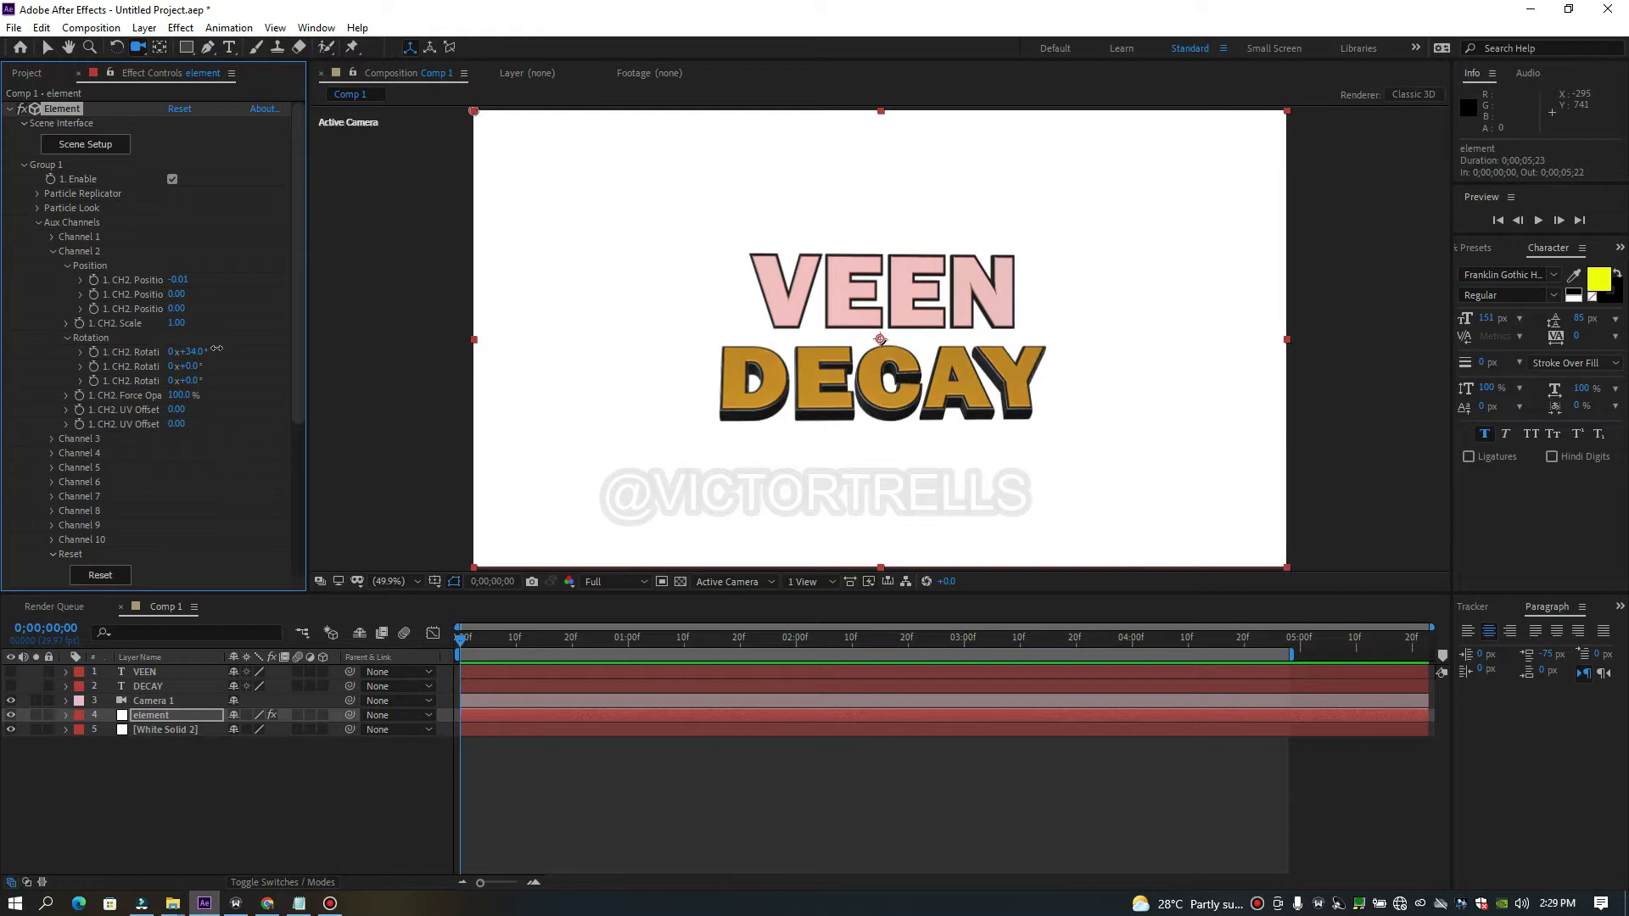
key(ctrl+z)
drag(193, 367, 255, 379)
key(ctrl+z)
key(ctrl+z)
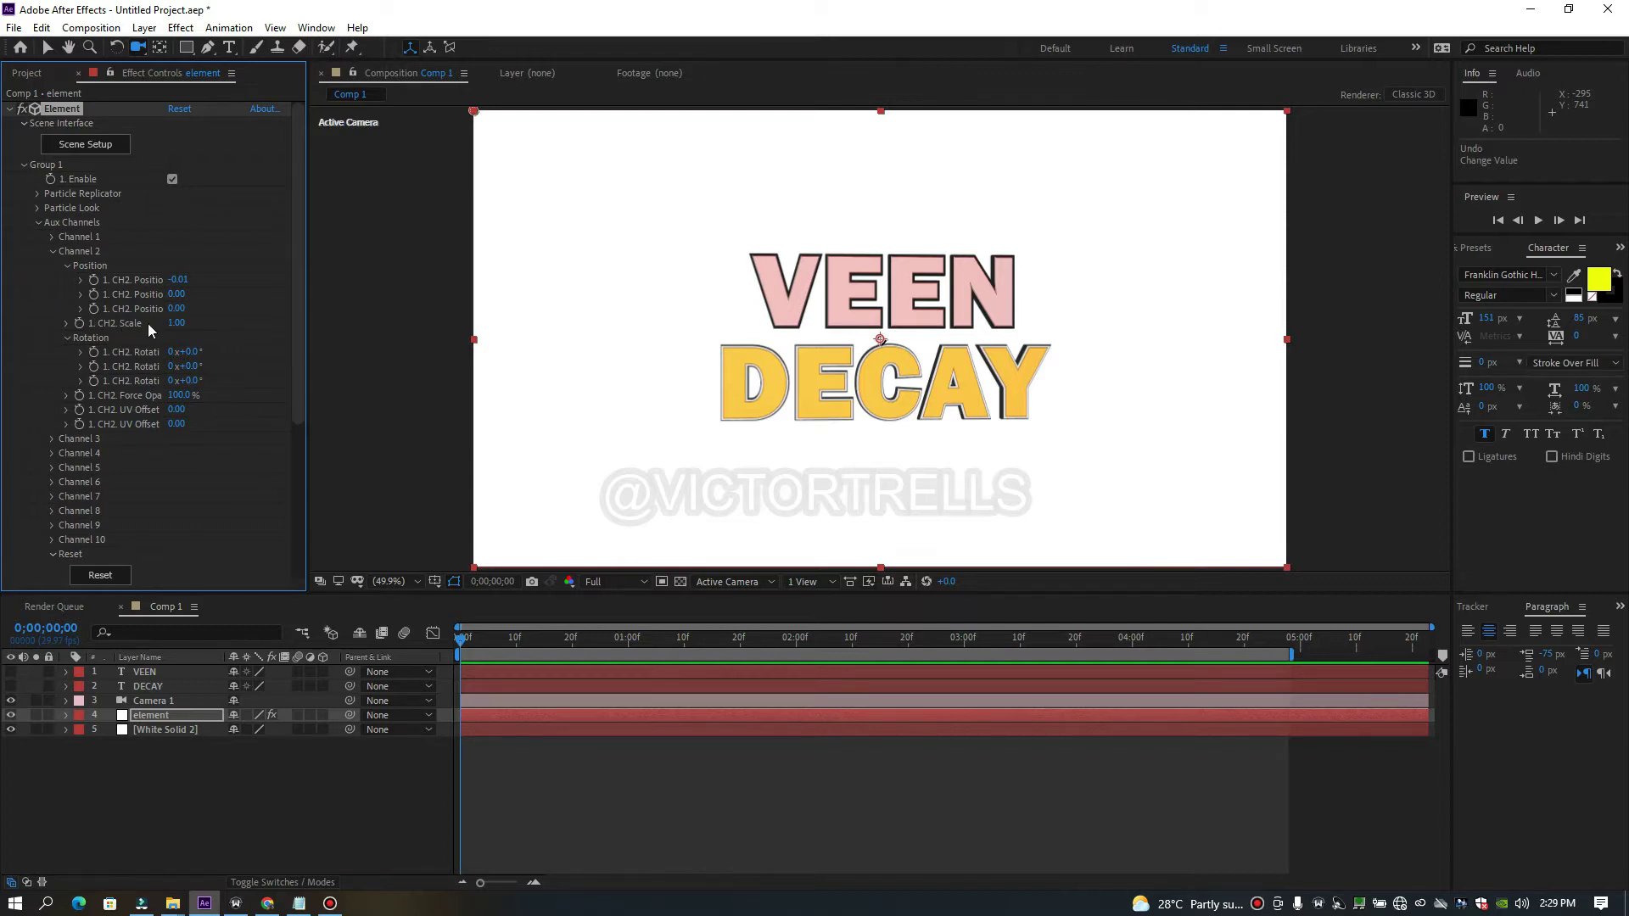
Try enlarging DECAY to a Channel 2 scale of 1.07, undo it, and collapse the channel's settings.
mouse_move(176, 326)
mouse_down()
mouse_move(219, 320)
mouse_move(173, 323)
mouse_up()
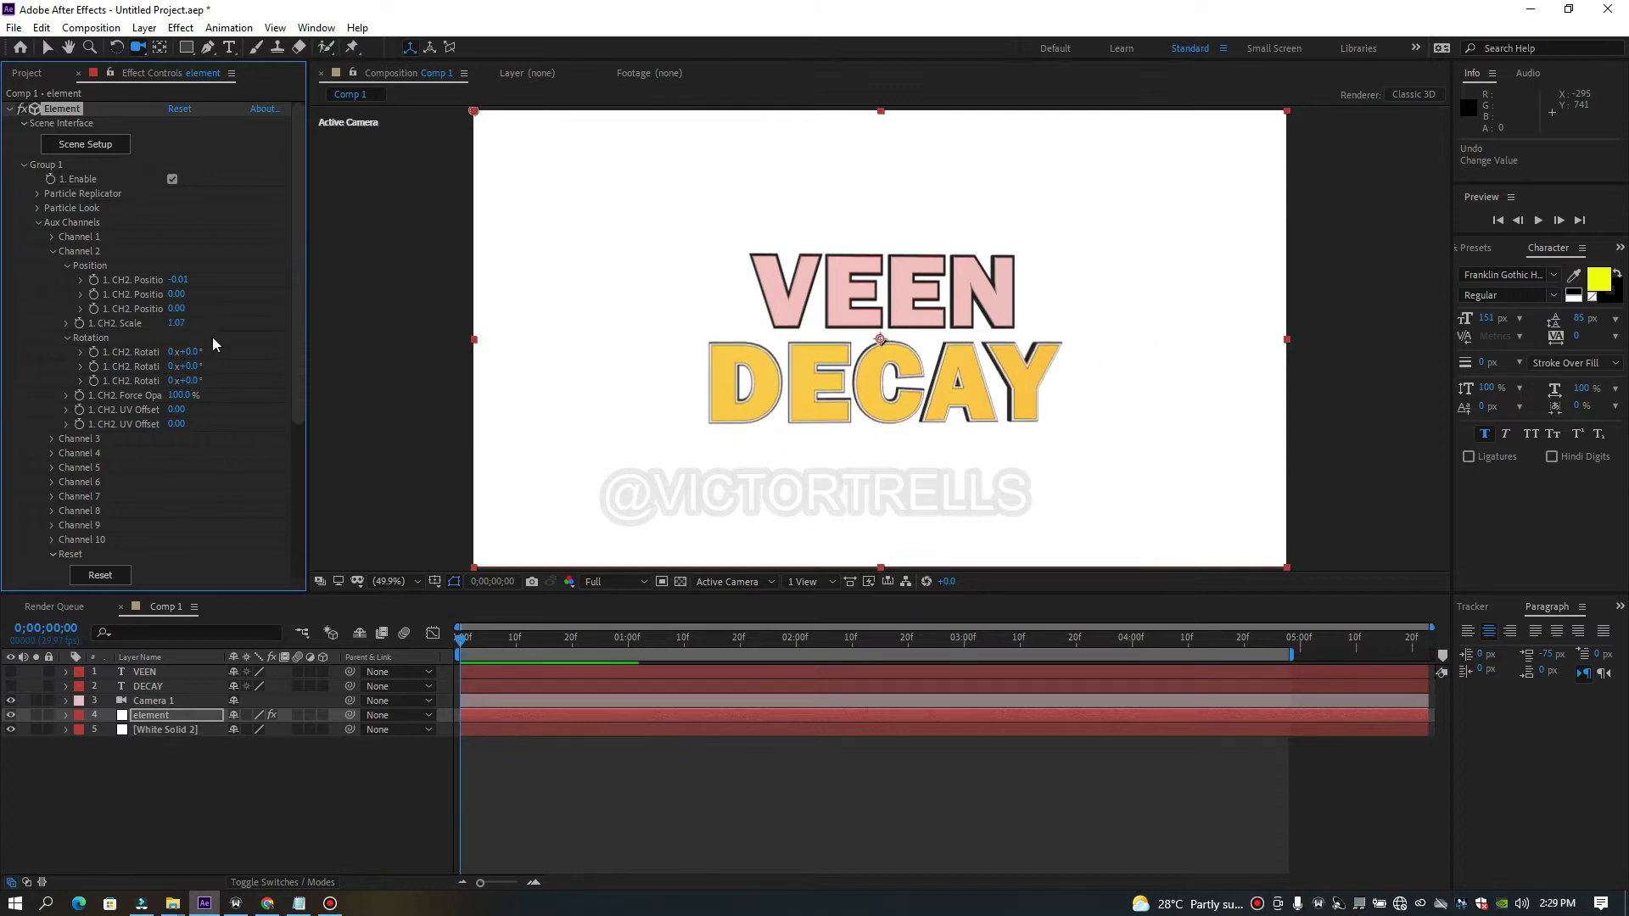
key(ctrl+z)
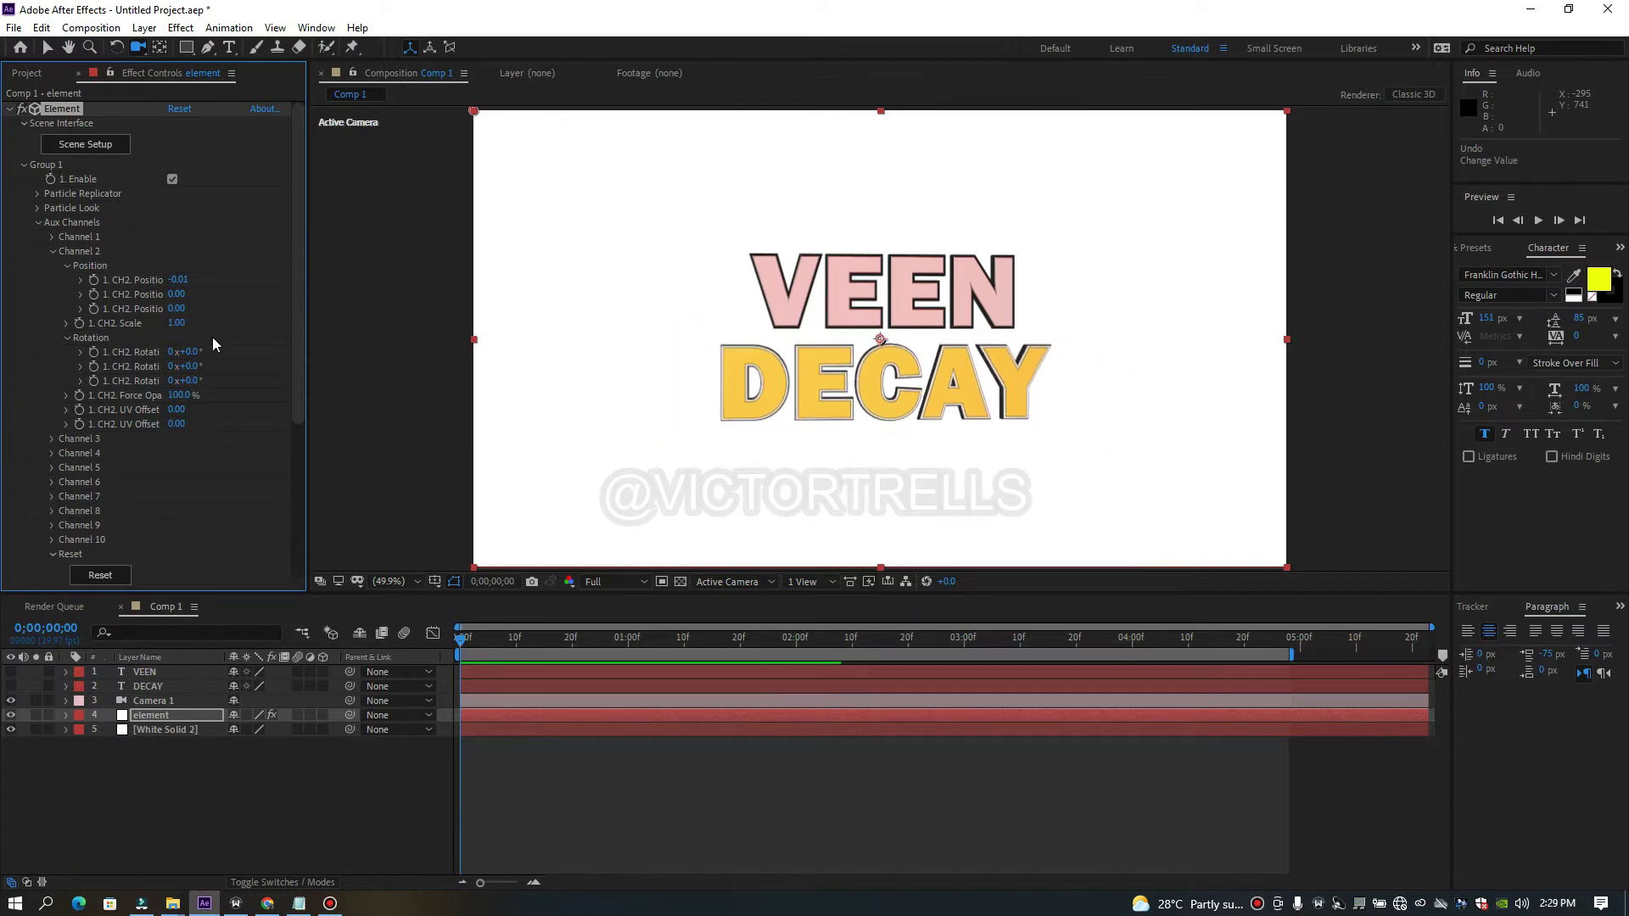
click(49, 250)
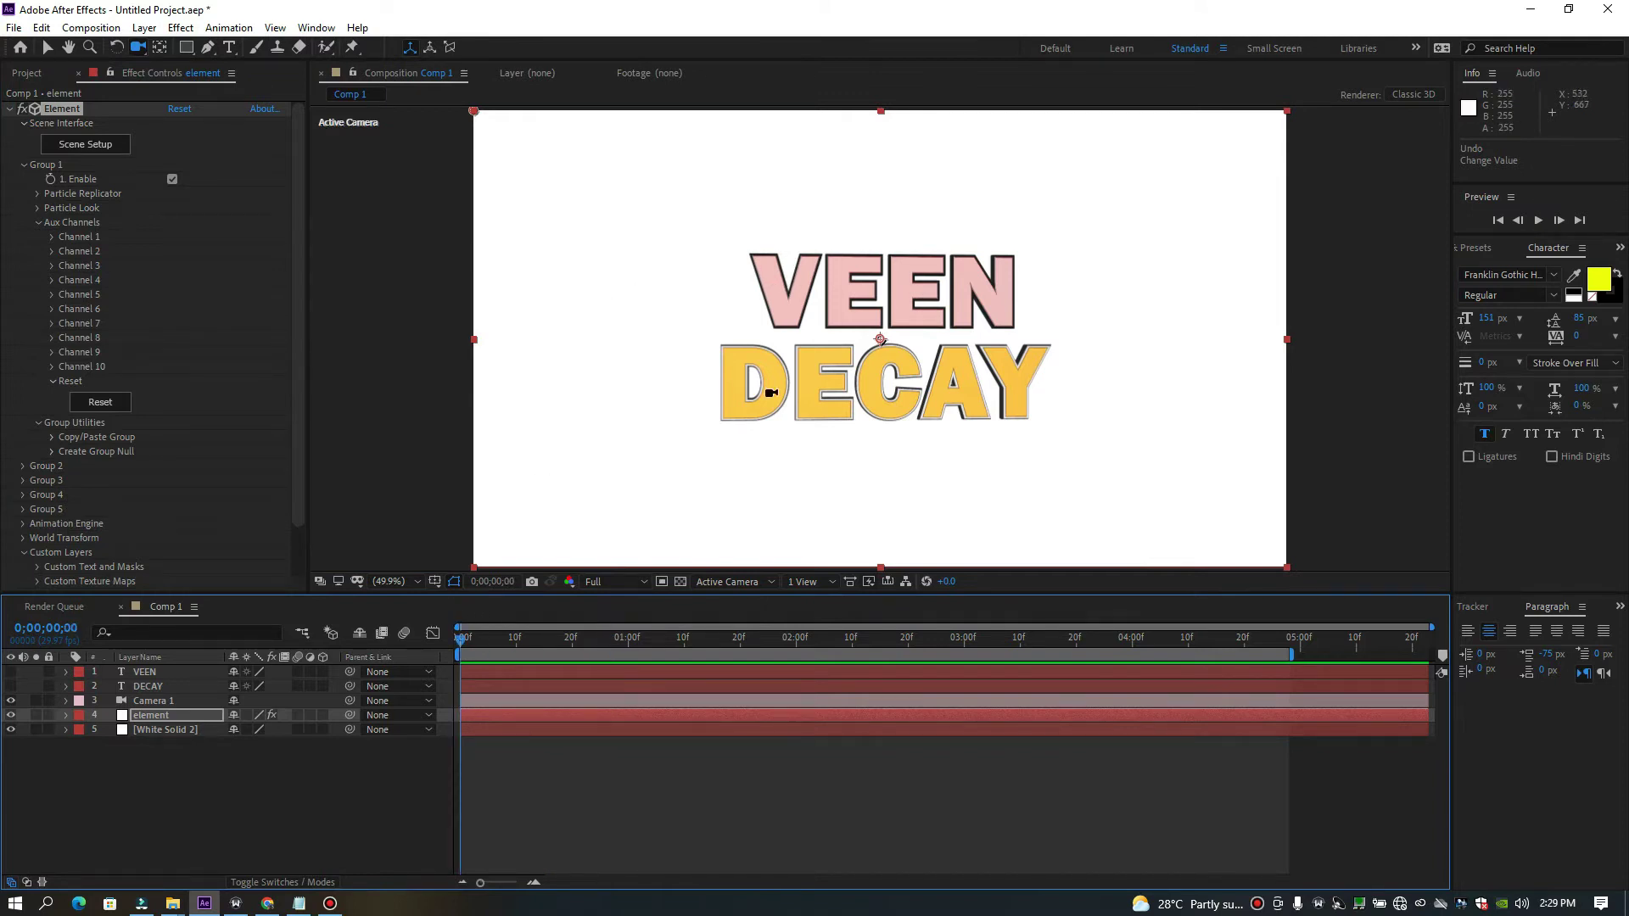
Try rotating VEEN about its X and Y axes through Channel 1, returning both rotations to 0°.
click(466, 720)
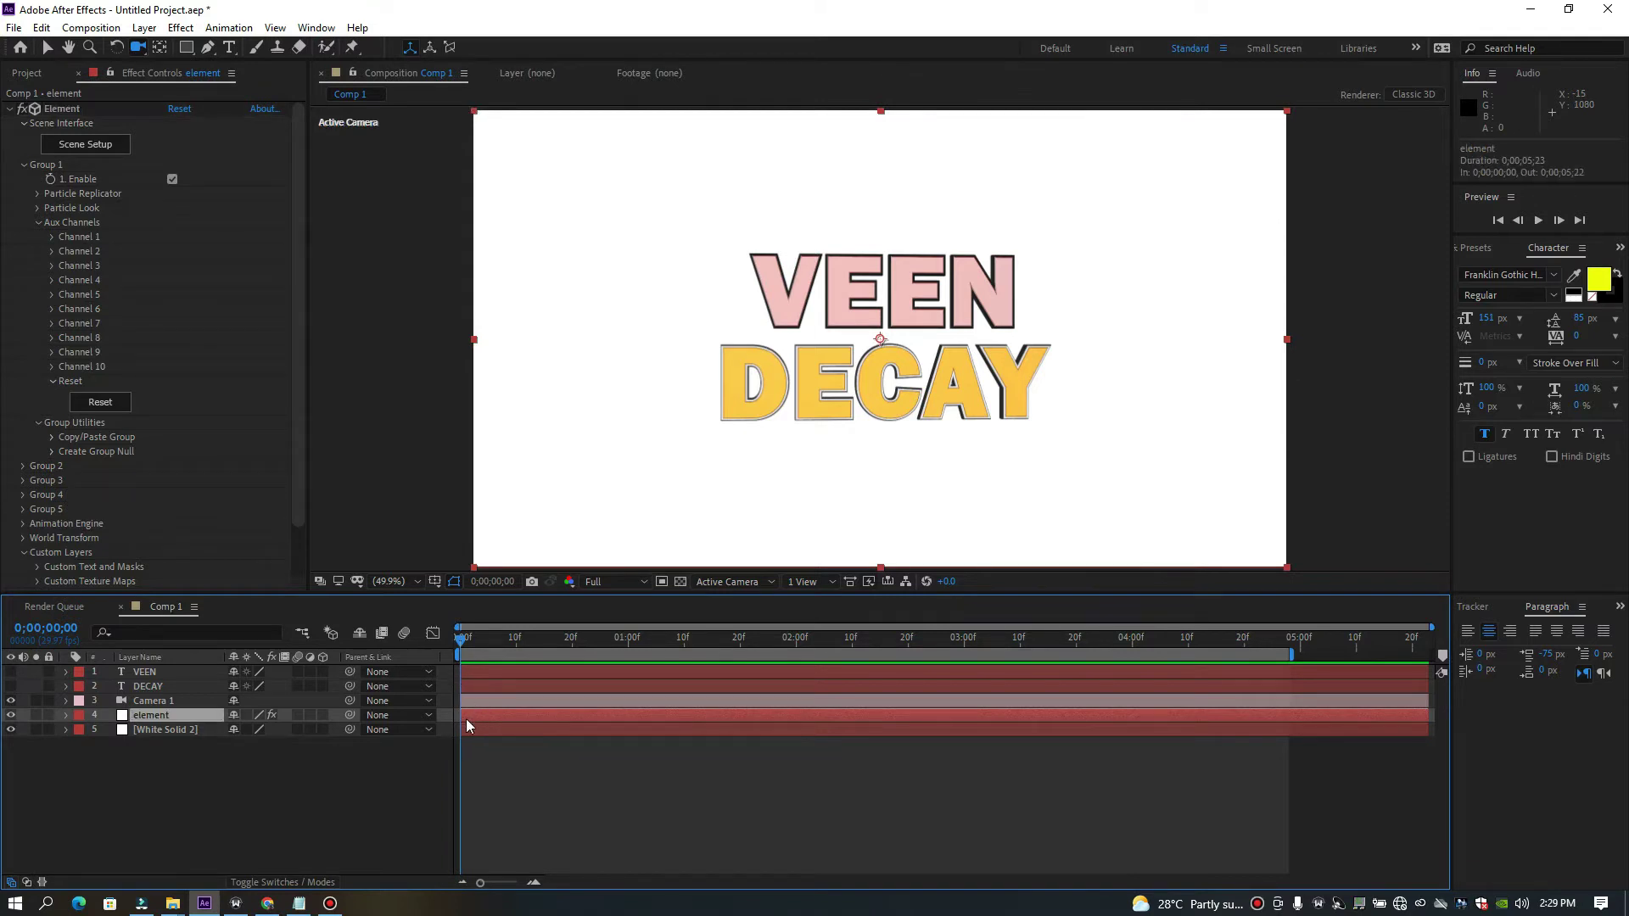
click(53, 238)
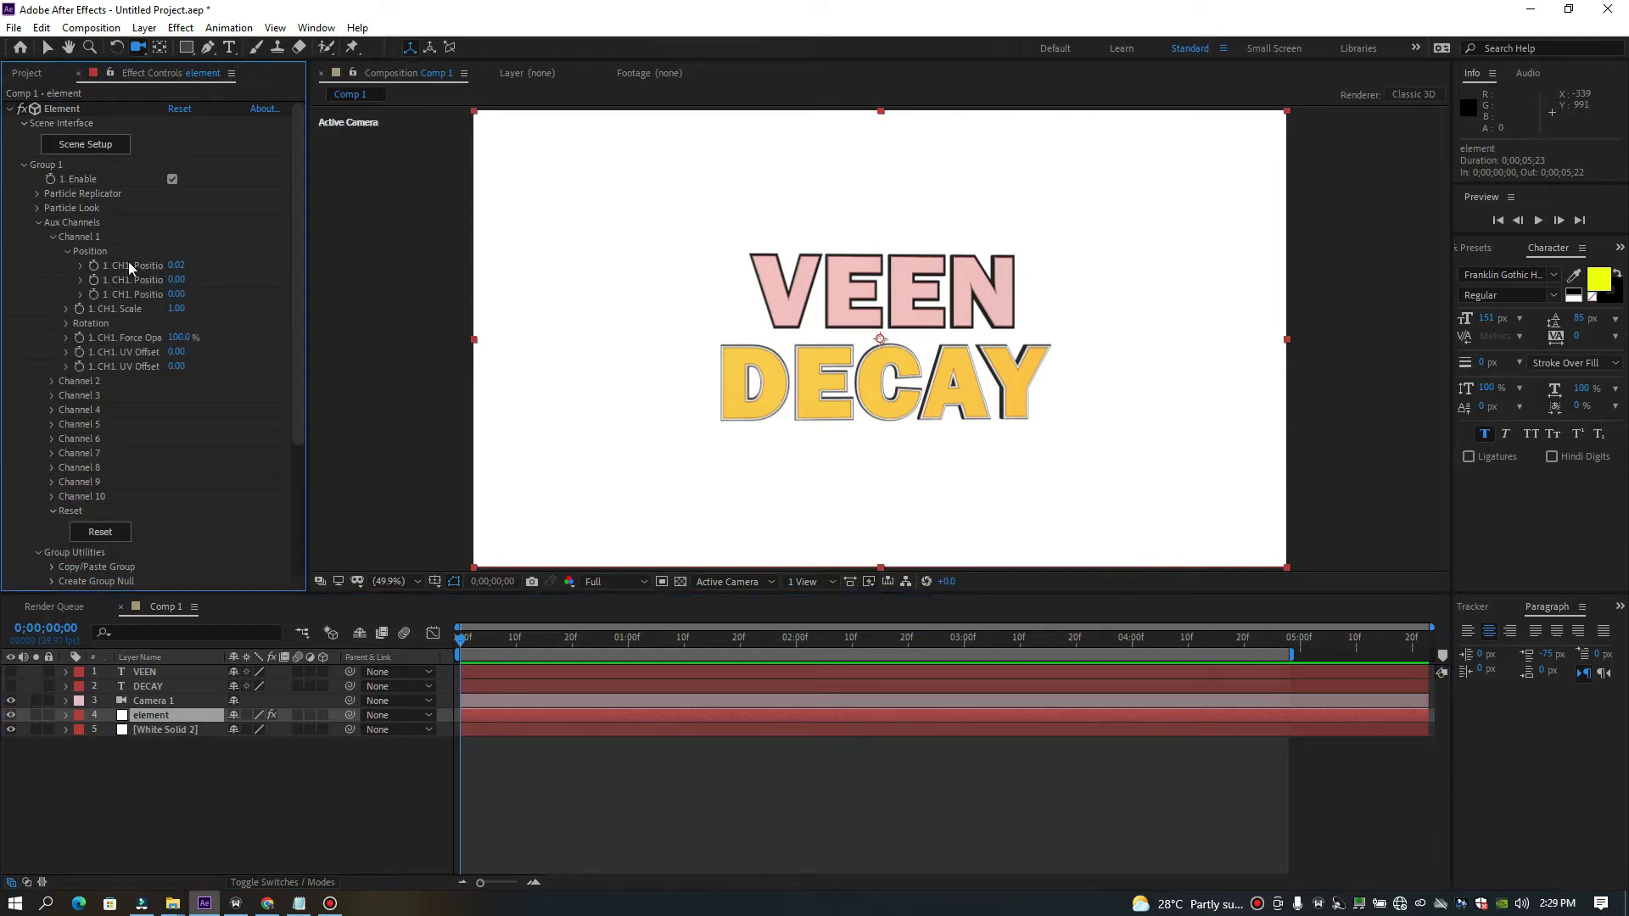
click(67, 323)
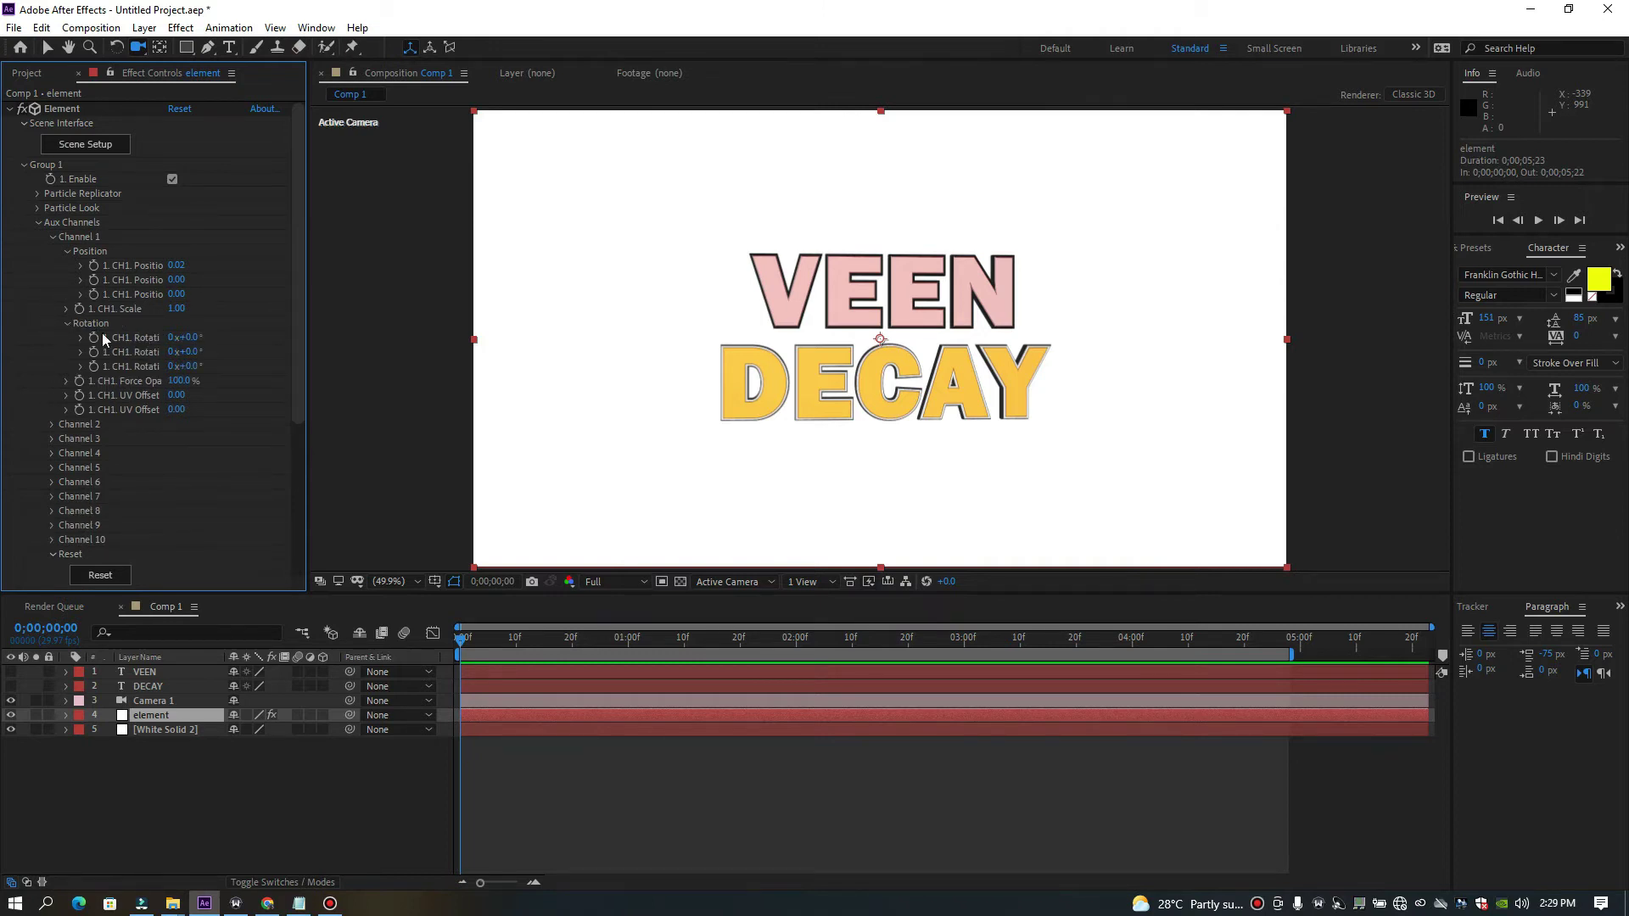
drag(180, 338, 175, 338)
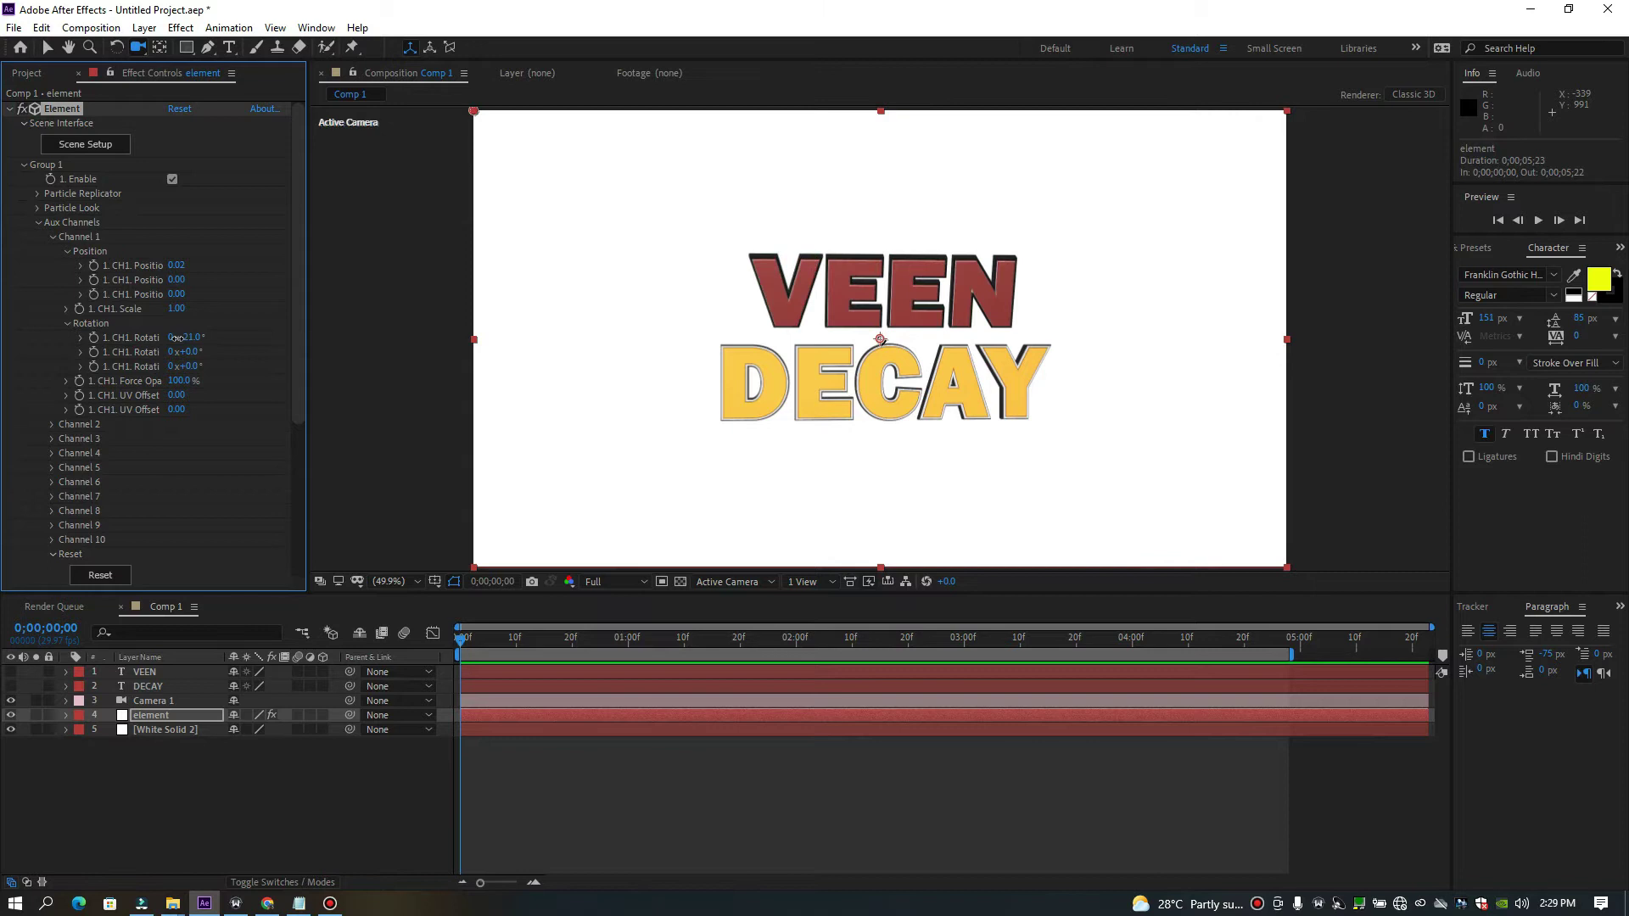
key(ctrl+z)
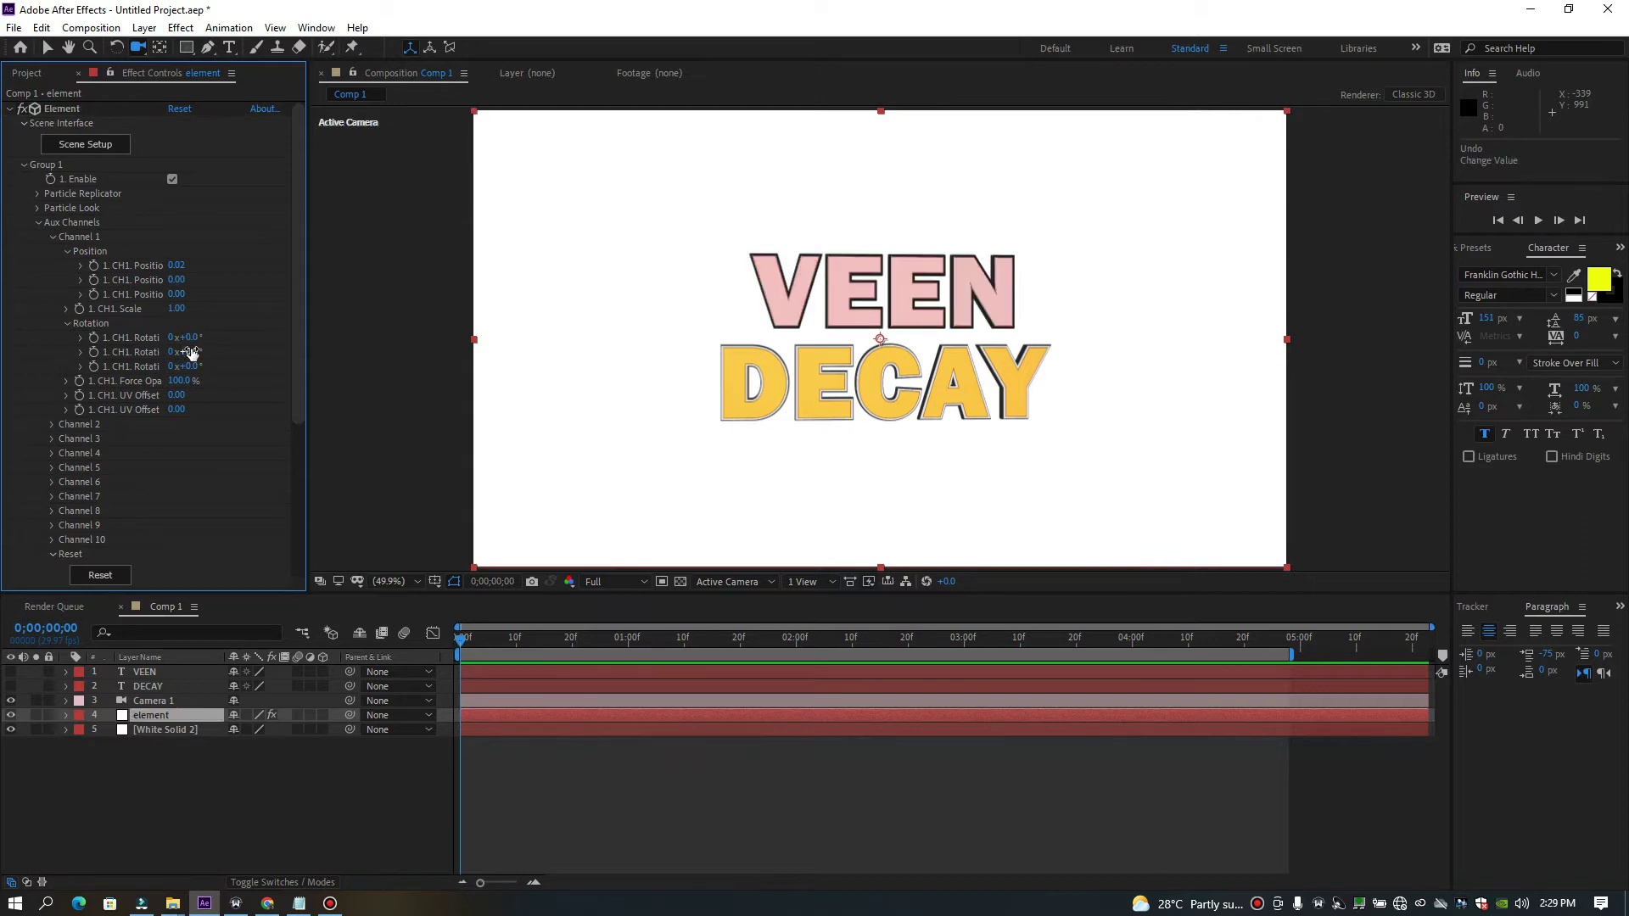
mouse_move(193, 353)
mouse_down()
mouse_move(169, 347)
mouse_move(188, 349)
mouse_up()
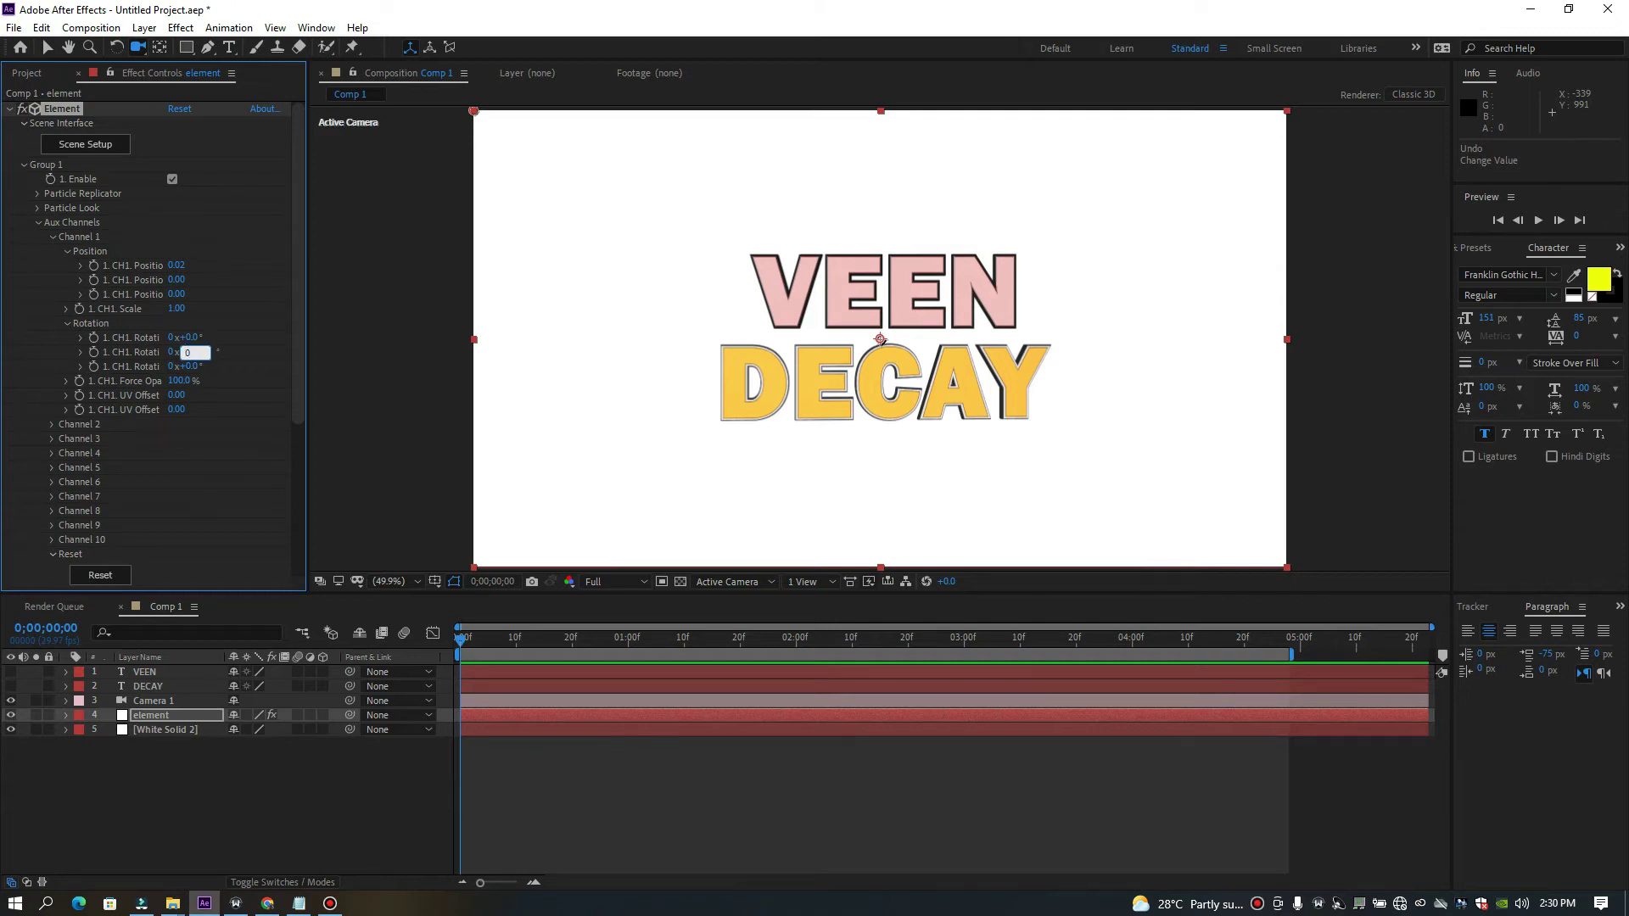
click(228, 432)
Keyframe Channel 1's Y rotation at 0° at the timeline start and about -183° at 0;00;04;11.
click(94, 353)
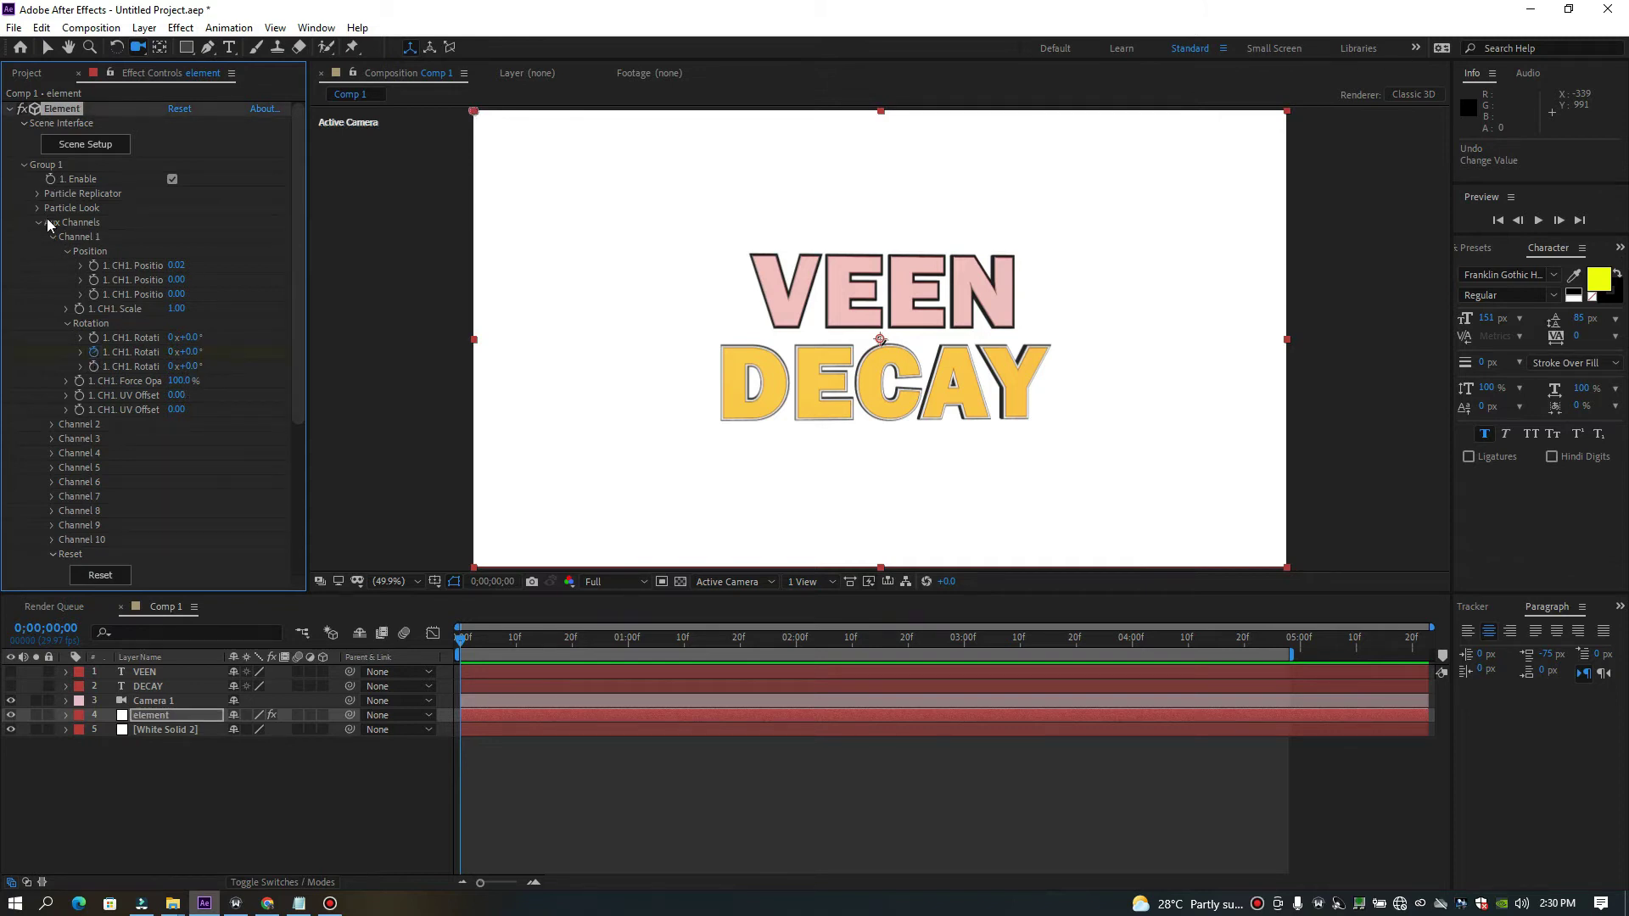
drag(463, 645, 1032, 741)
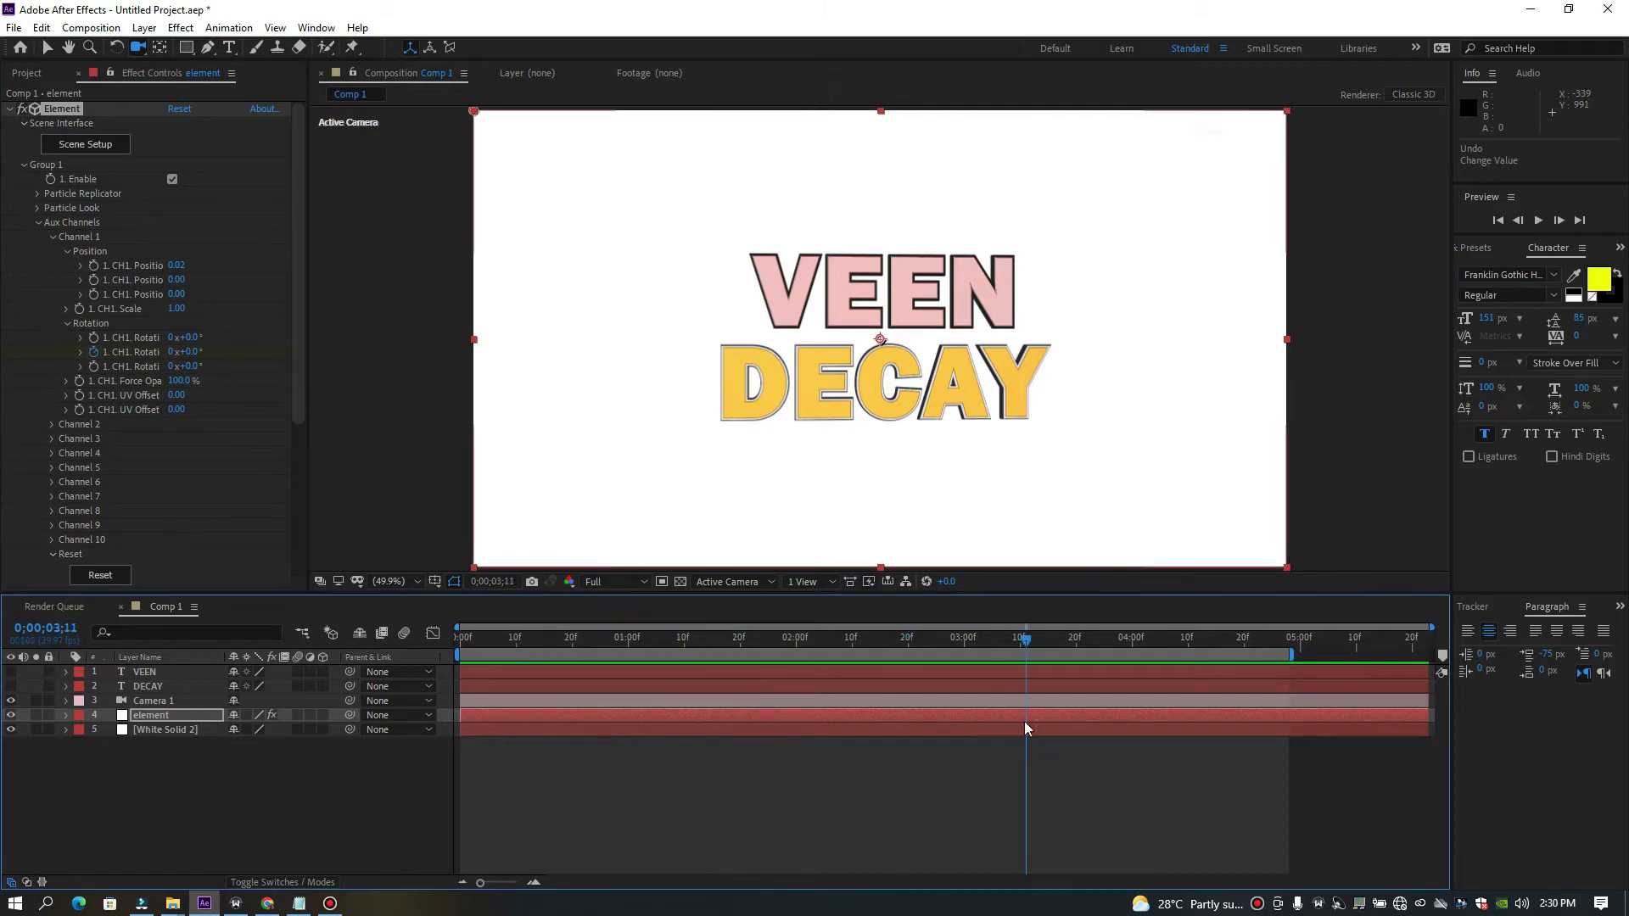
drag(1041, 647, 1193, 654)
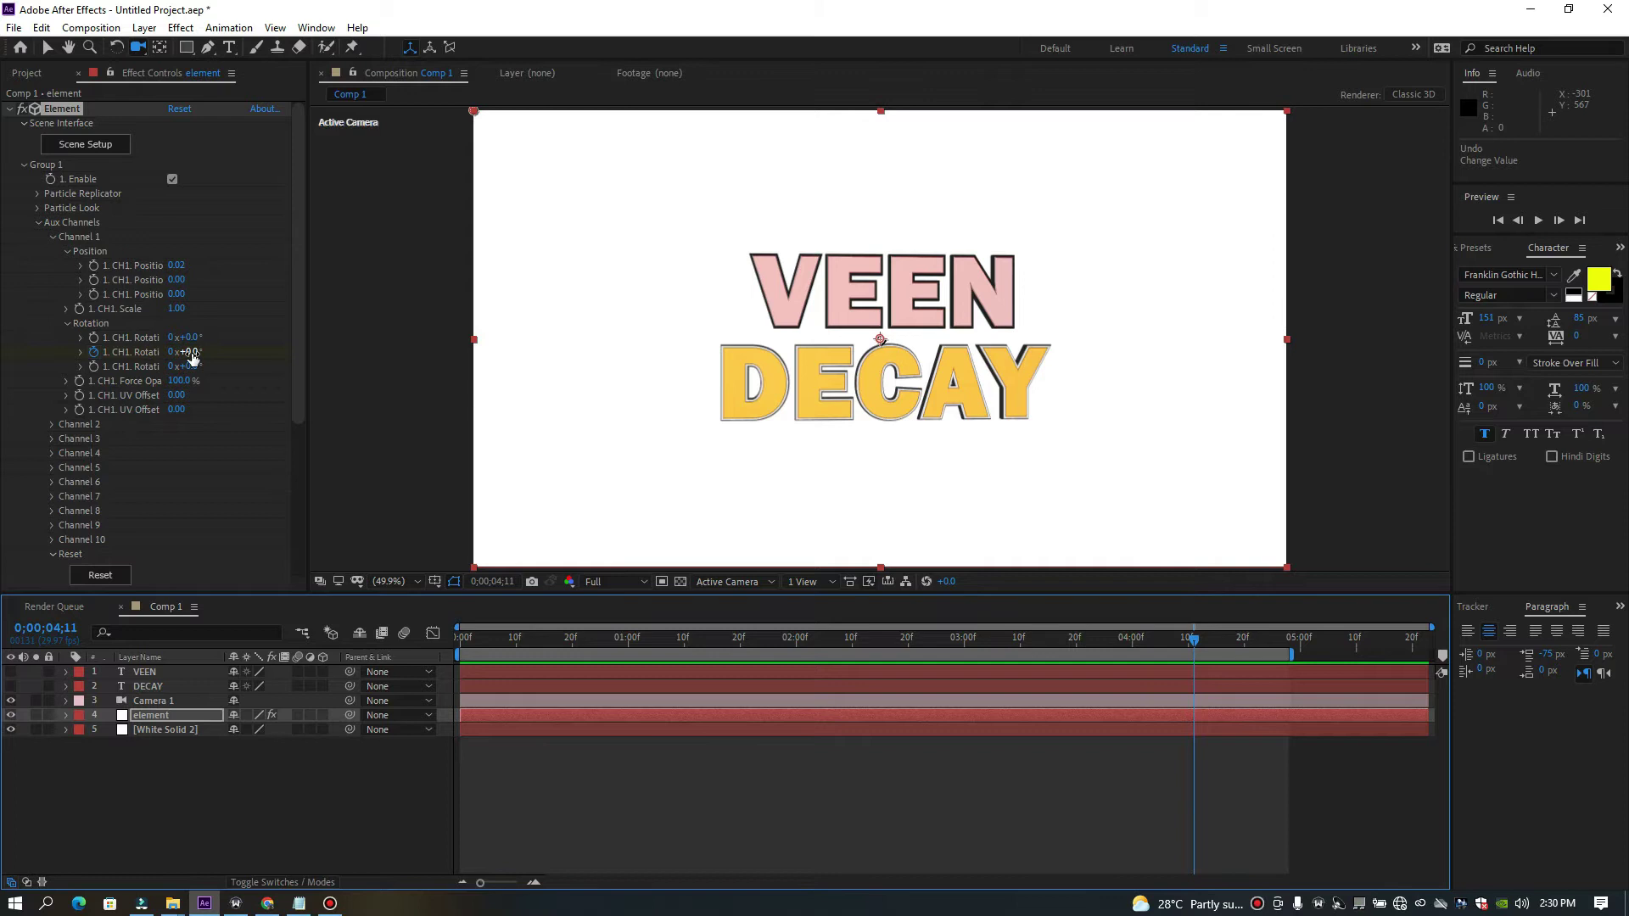
drag(192, 358, 40, 357)
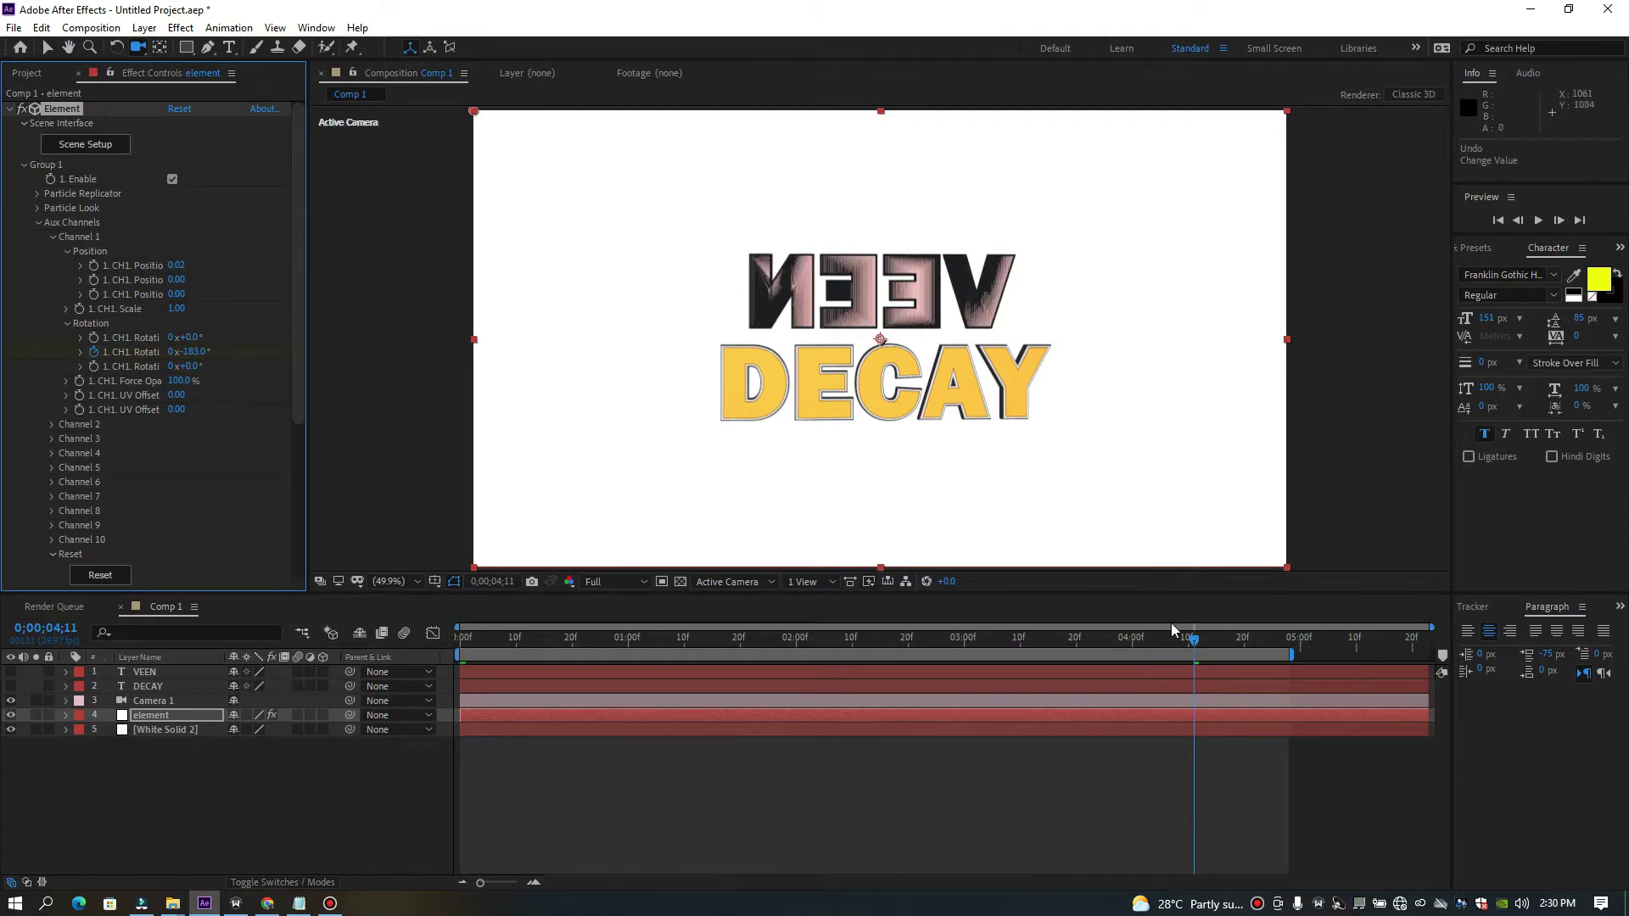
Preview VEEN's rotation from the timeline start and reveal the element layer's keyframes.
key(space)
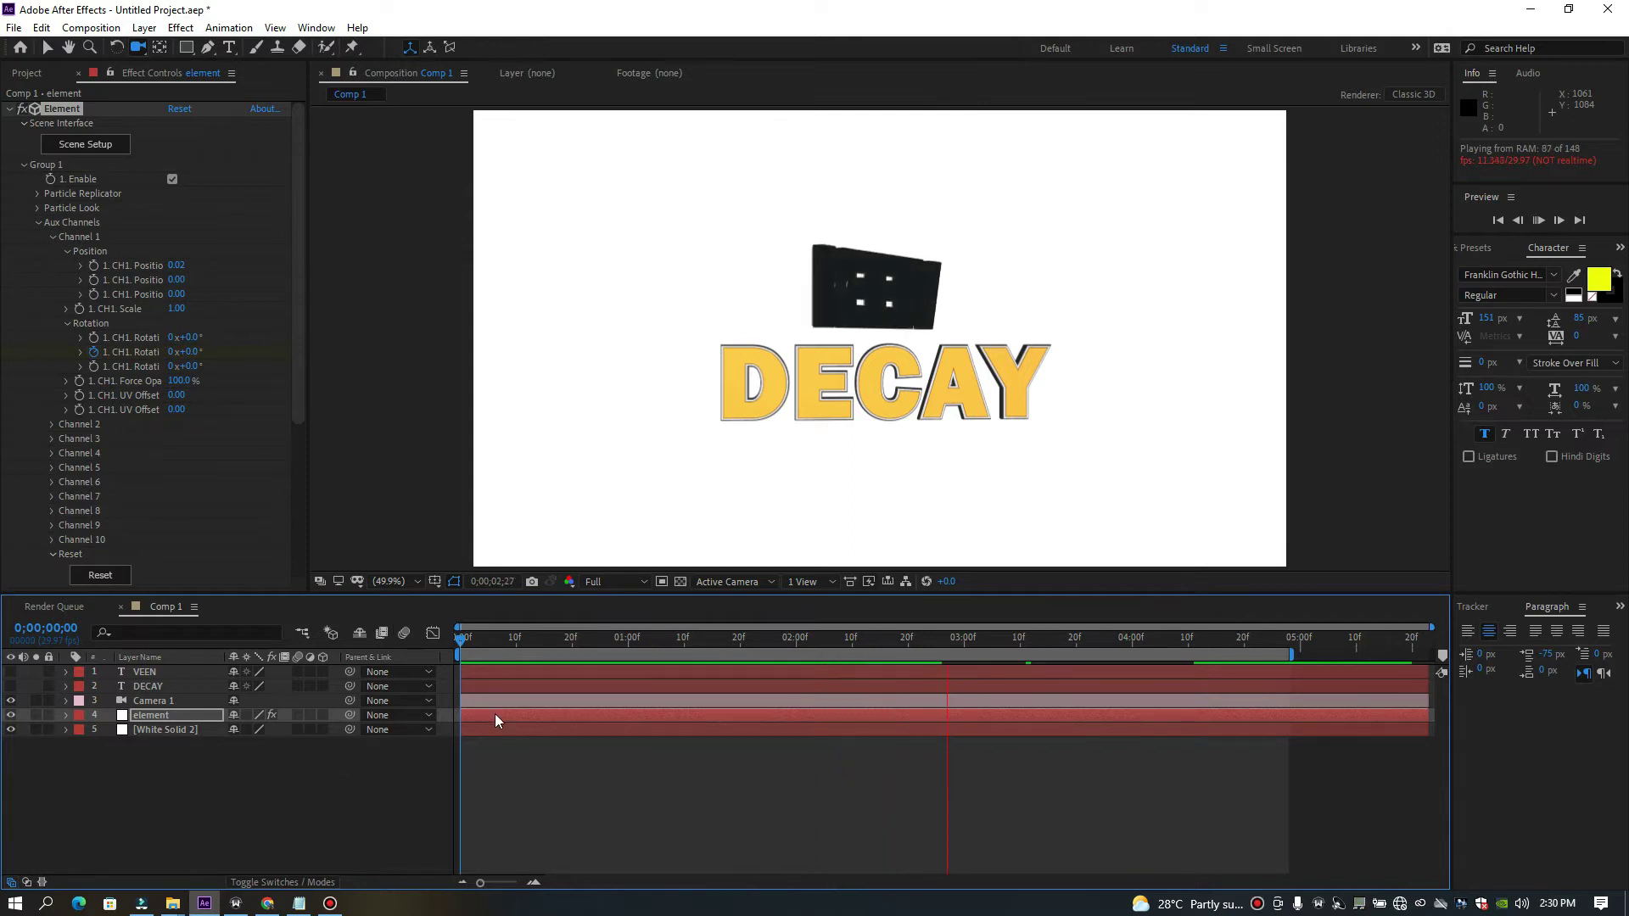
key(u)
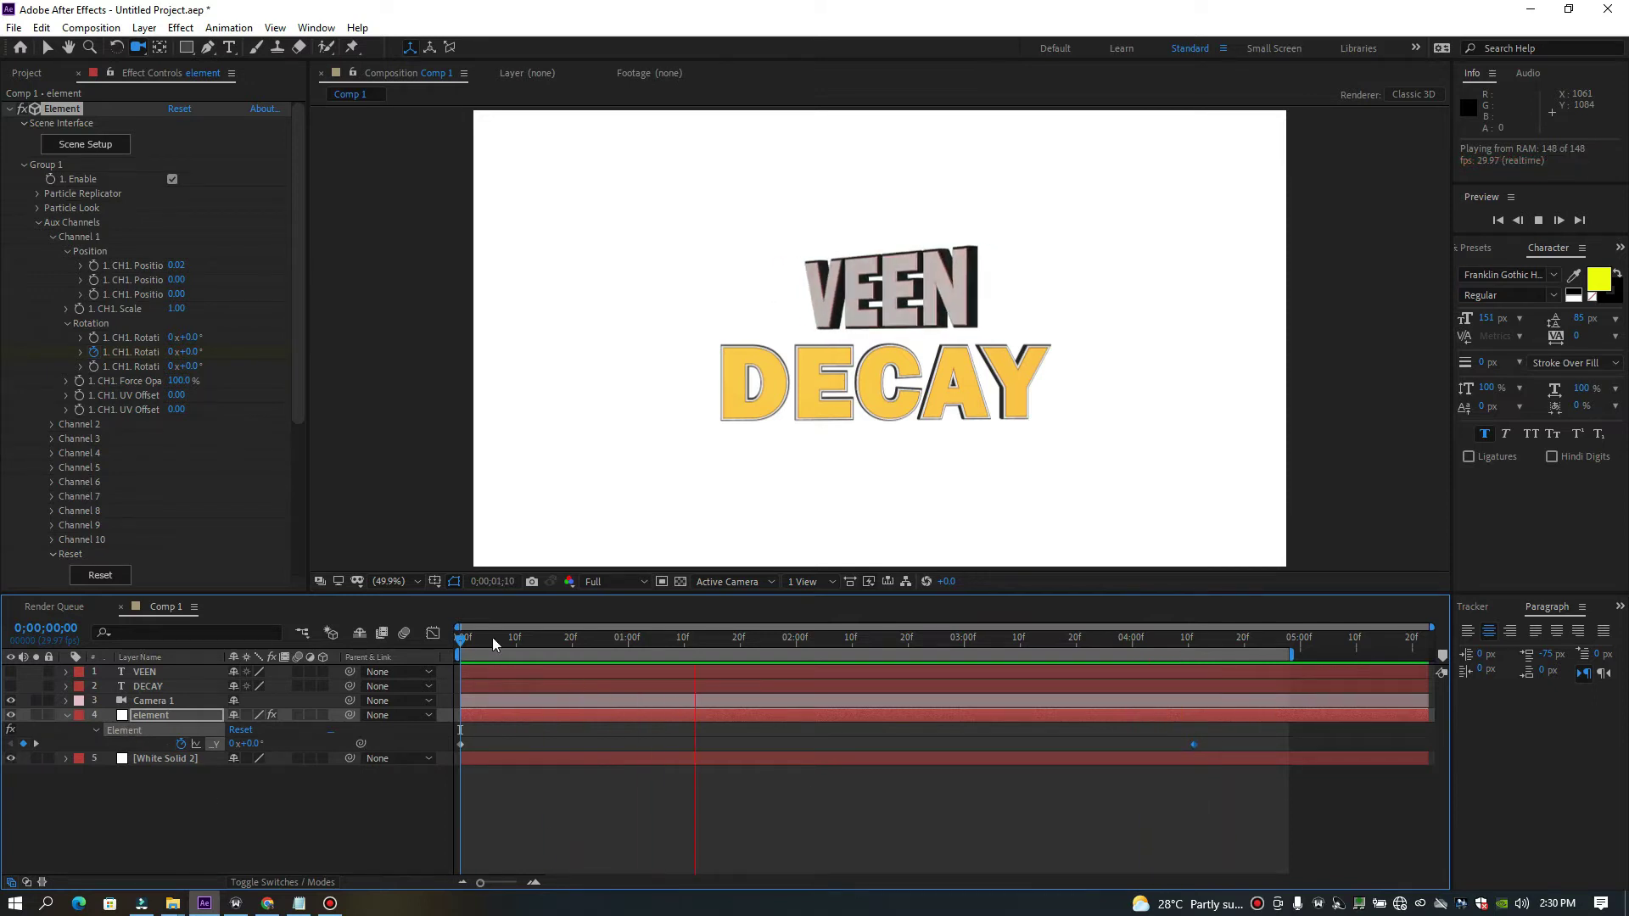
key(space)
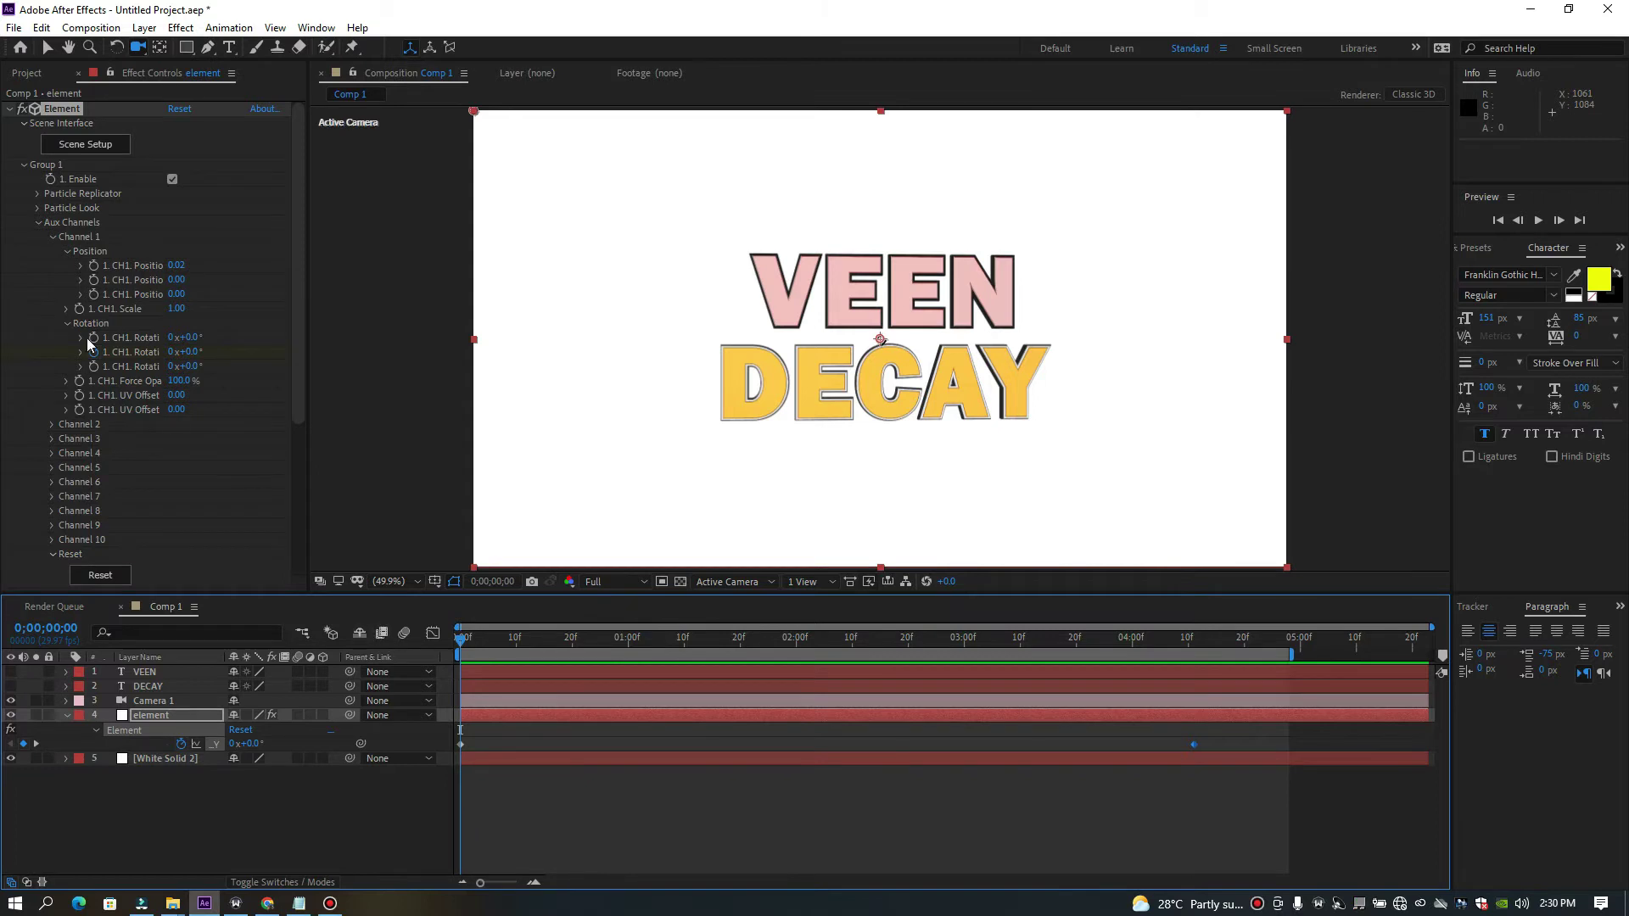
Keyframe Channel 2's Y rotation from 0° at the start to a positive angle at 0;00;04;11, and preview both texts' animation.
click(49, 237)
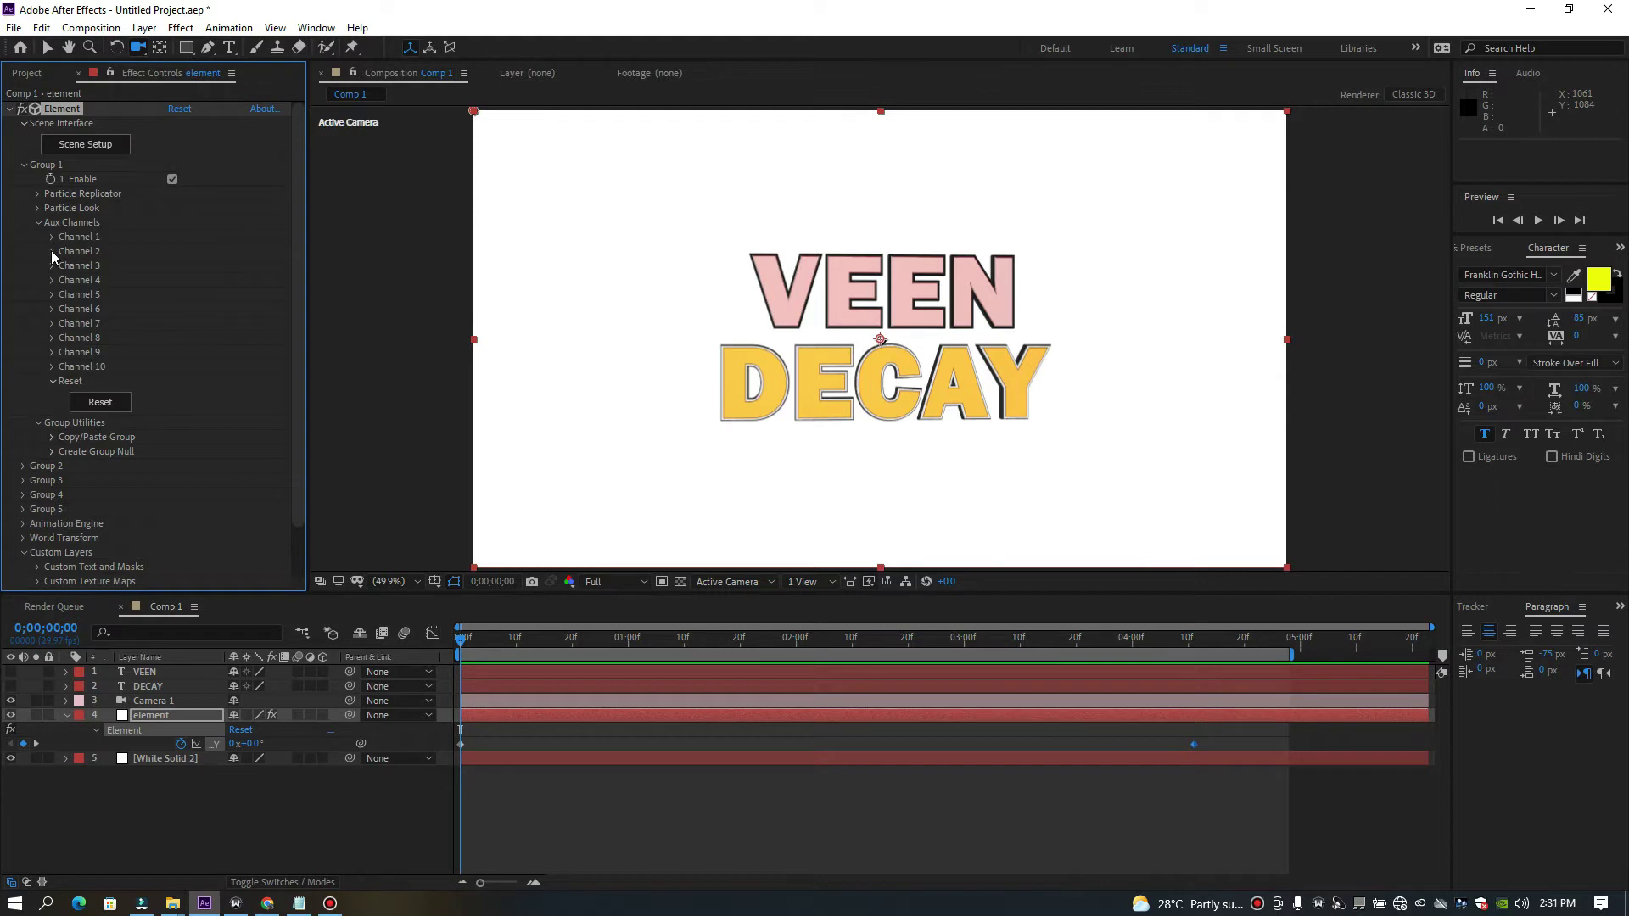
click(51, 251)
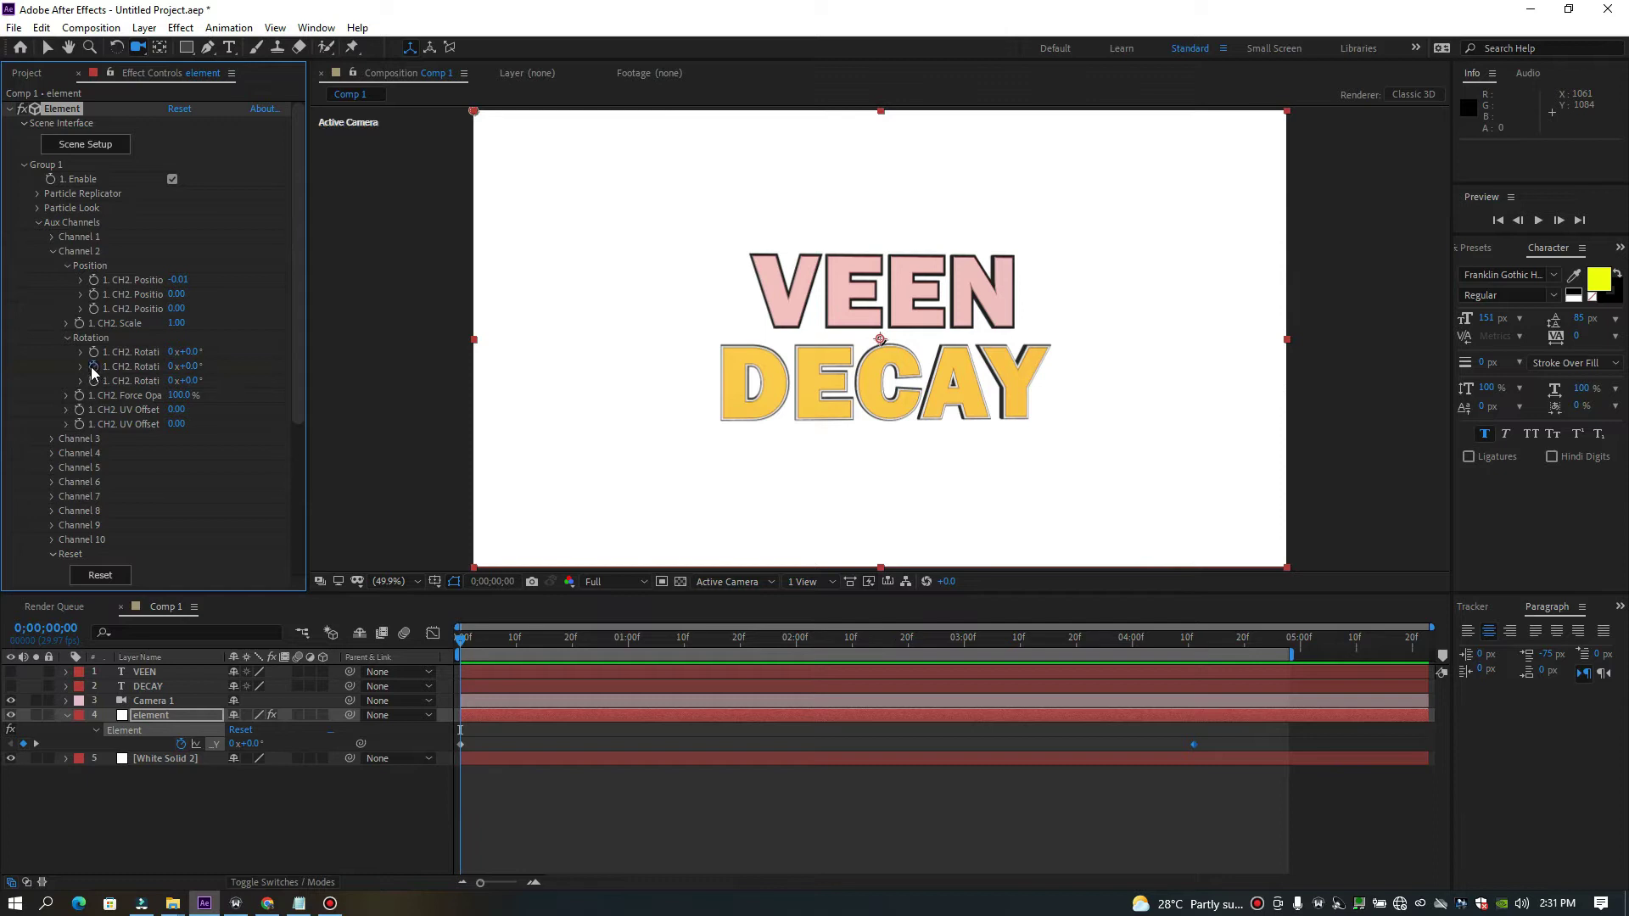
drag(473, 642, 1195, 744)
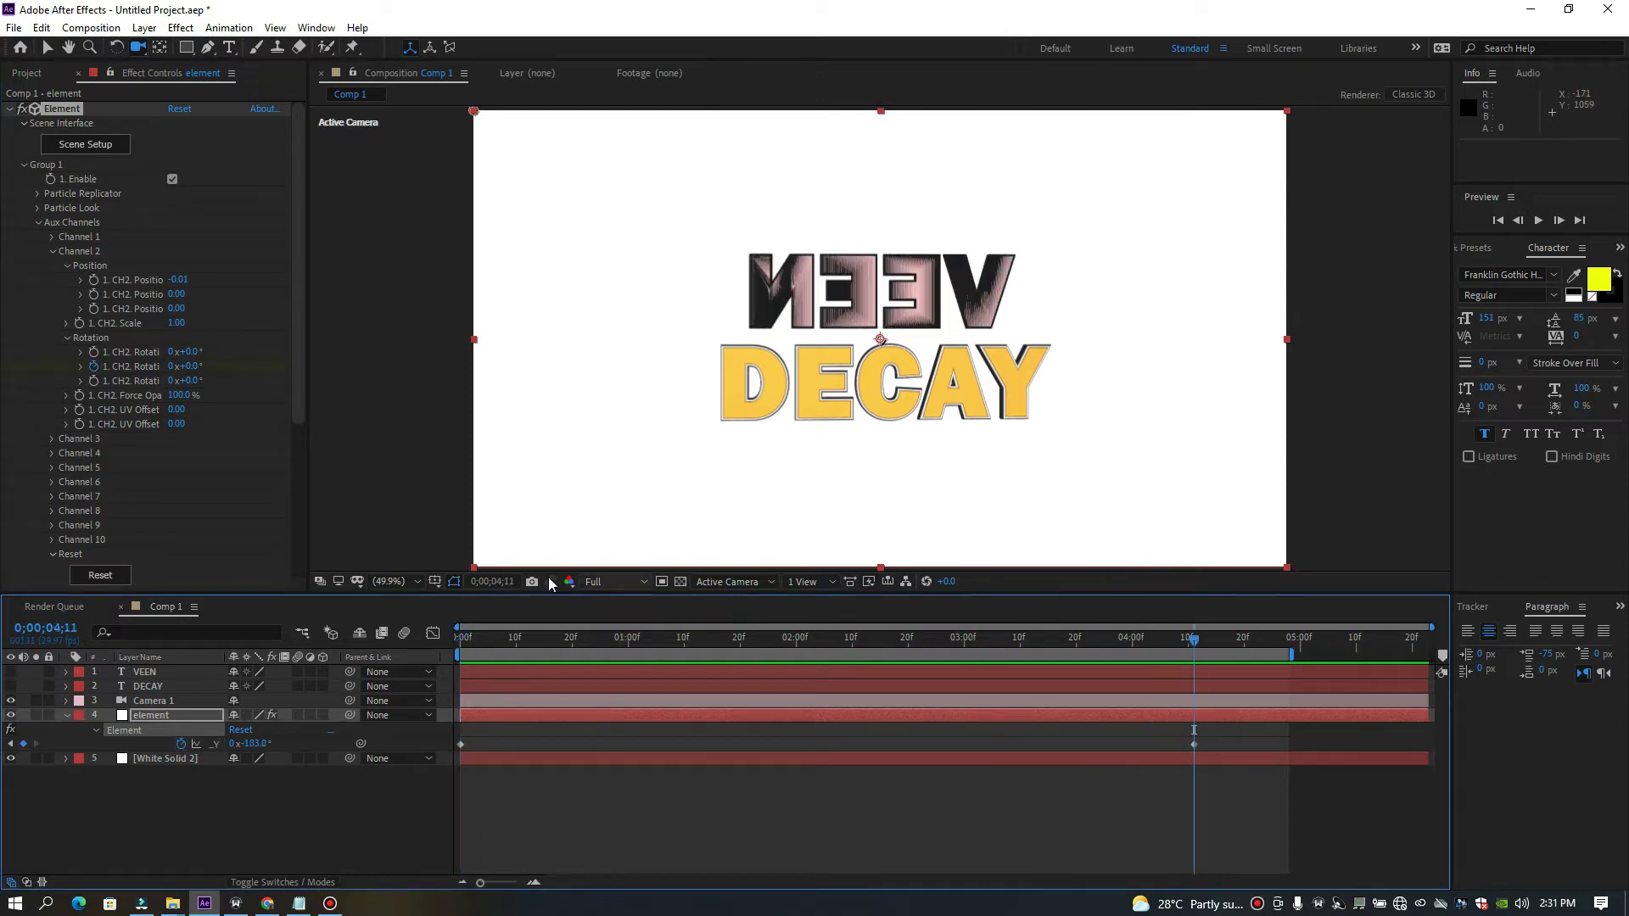
drag(197, 365, 387, 410)
click(463, 638)
key(space)
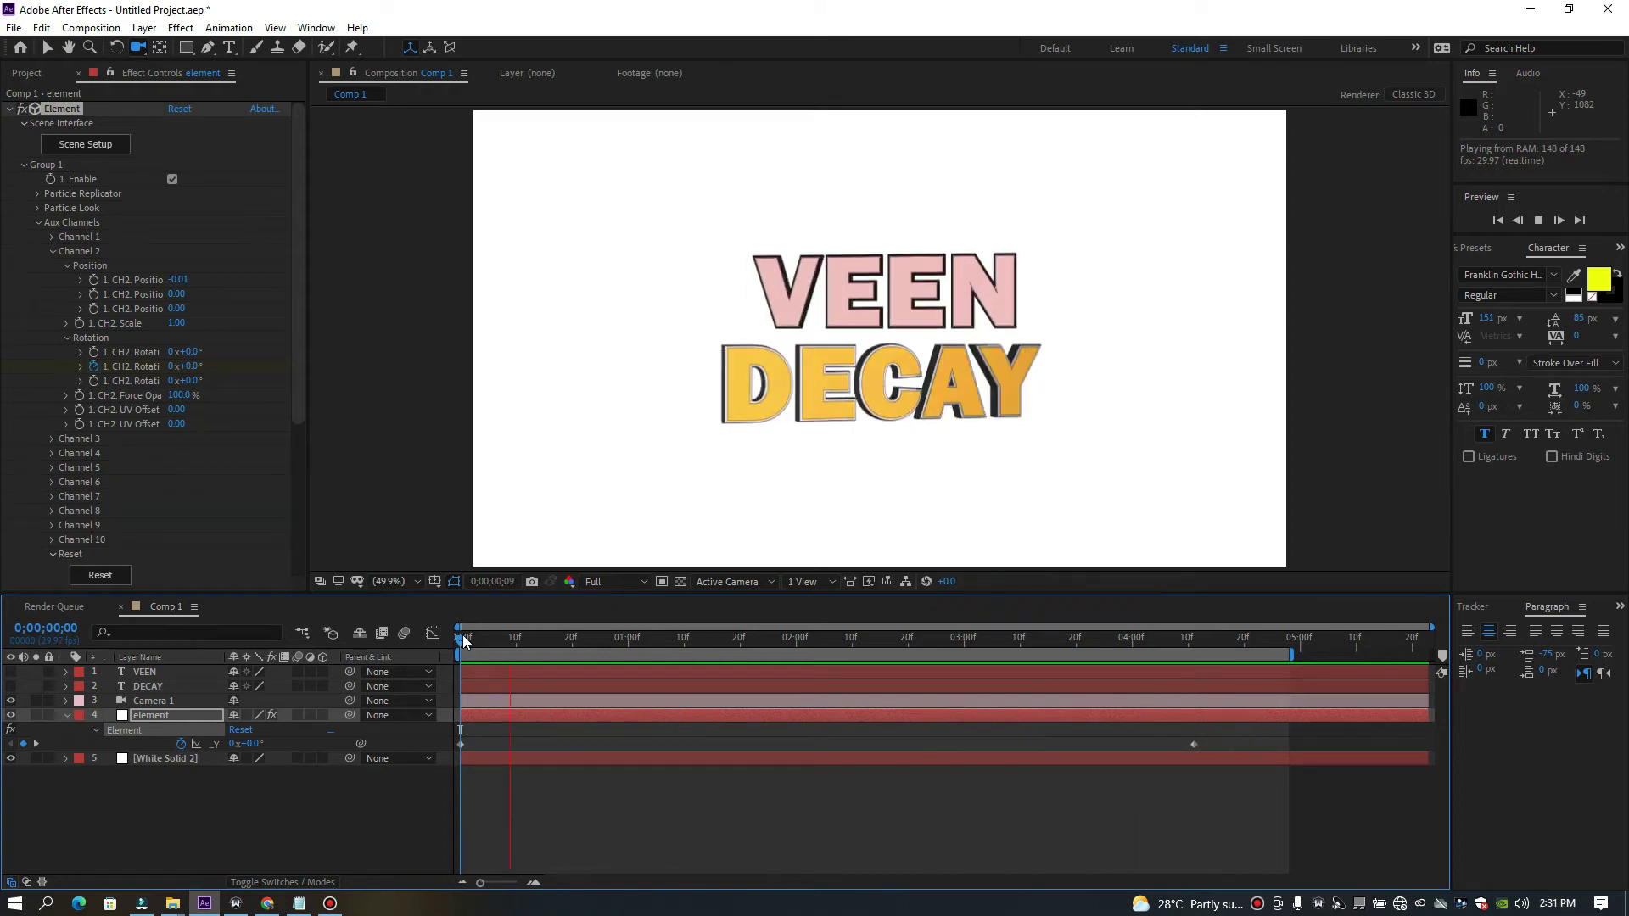
Reveal Camera 1's position at the timeline start, move the camera closer and orbit it to about 163.8, 536.0, -316.9.
drag(486, 640, 437, 634)
click(506, 702)
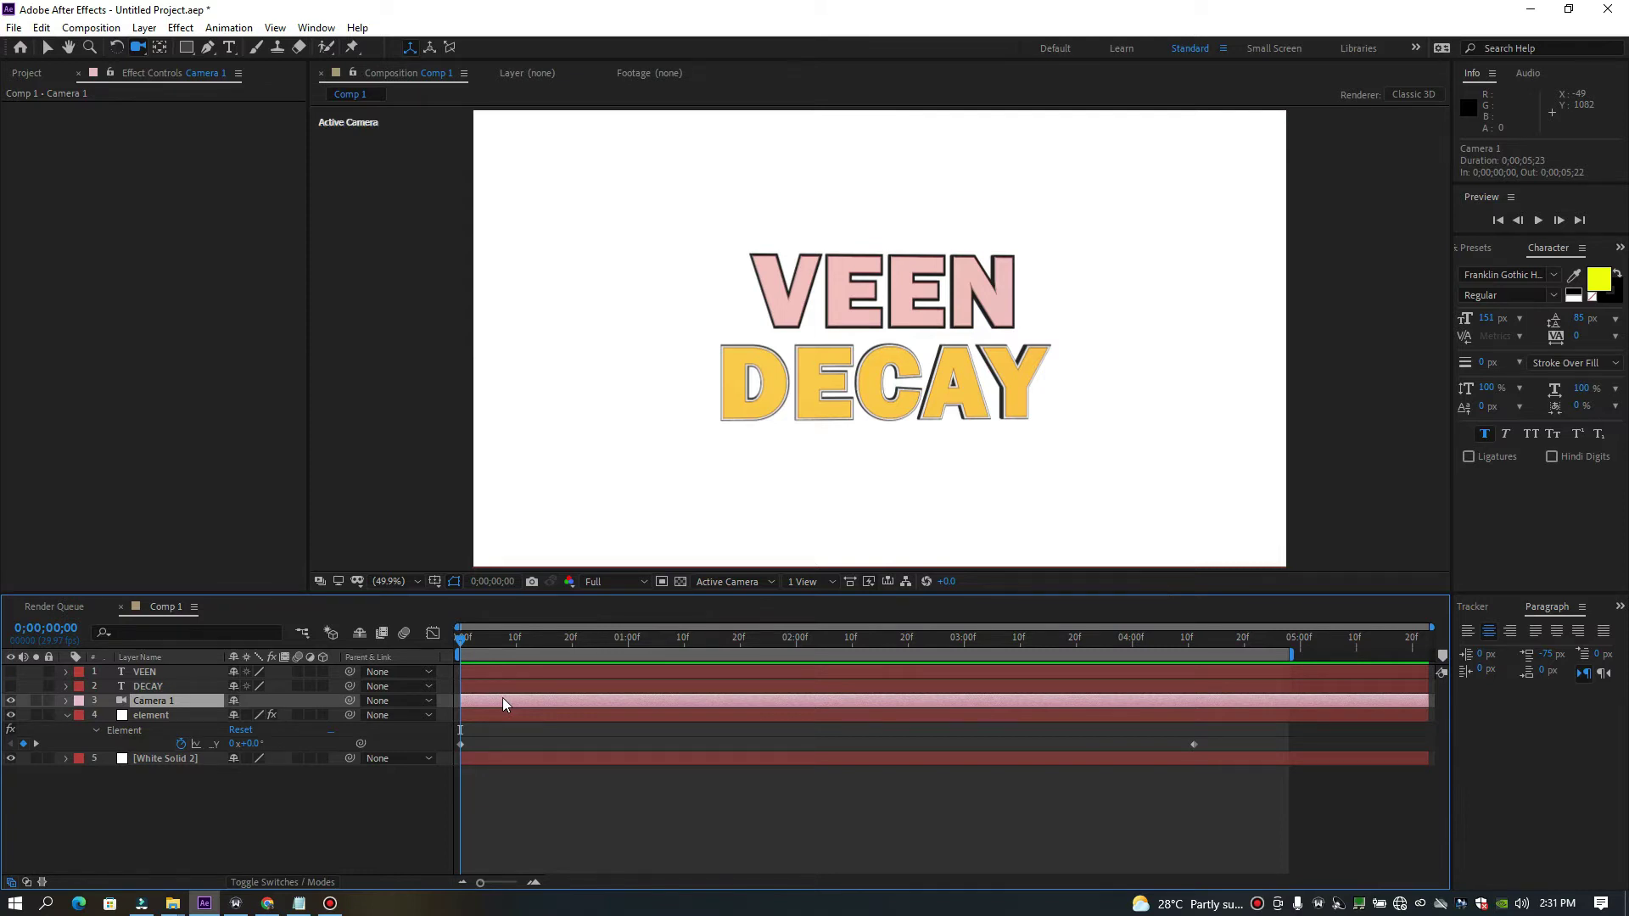
key(p)
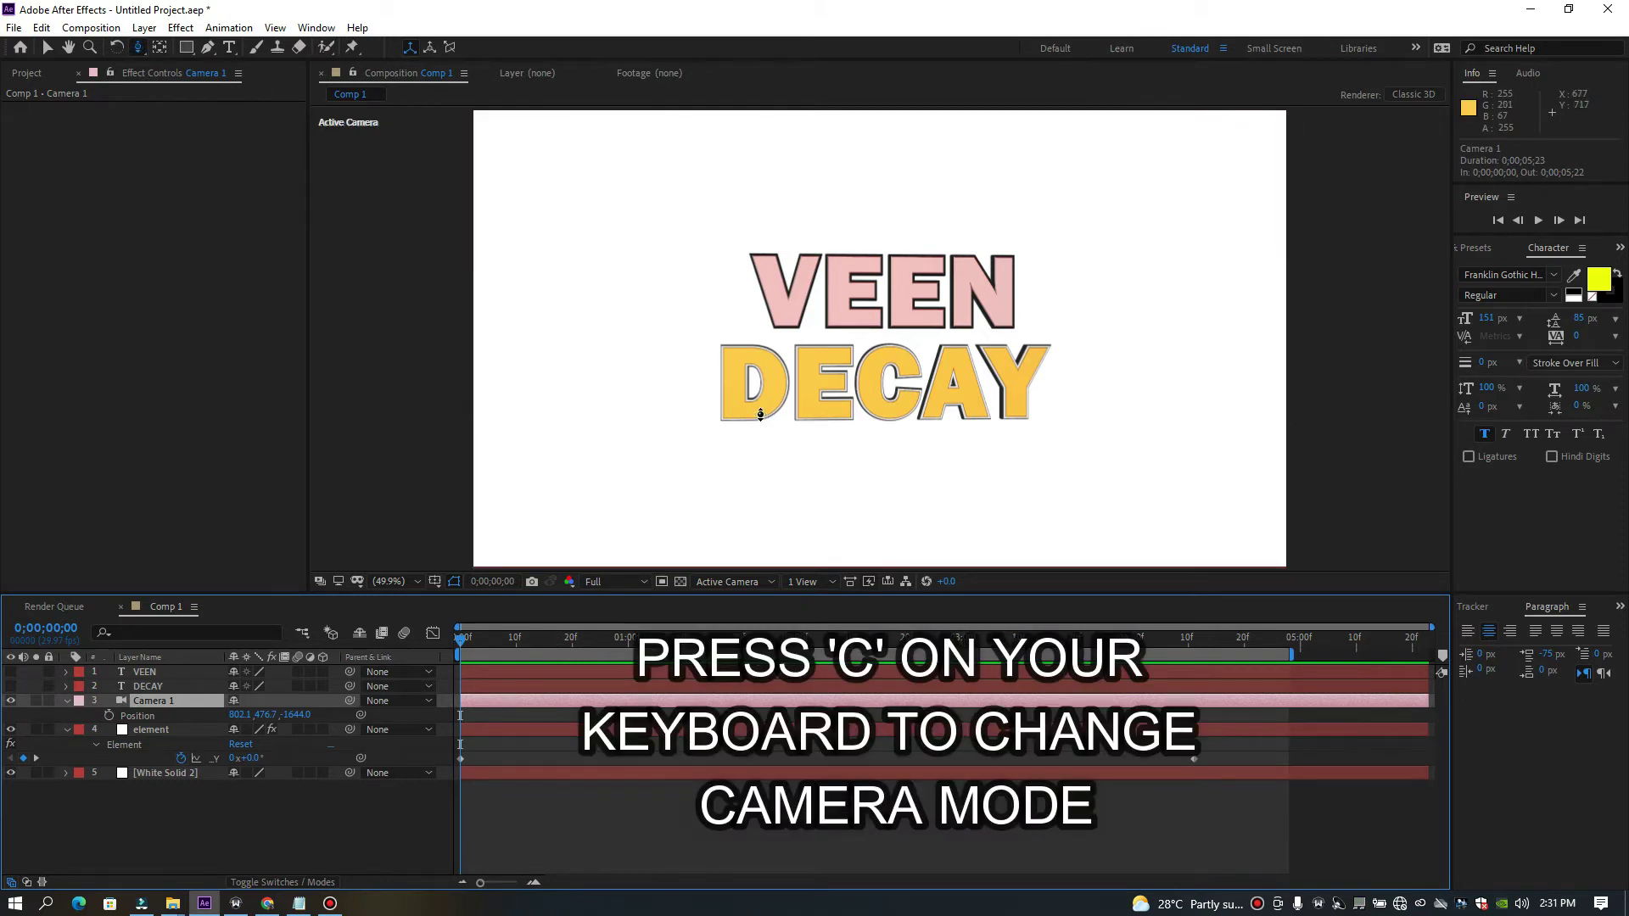
drag(804, 407, 829, 204)
drag(752, 451, 805, 229)
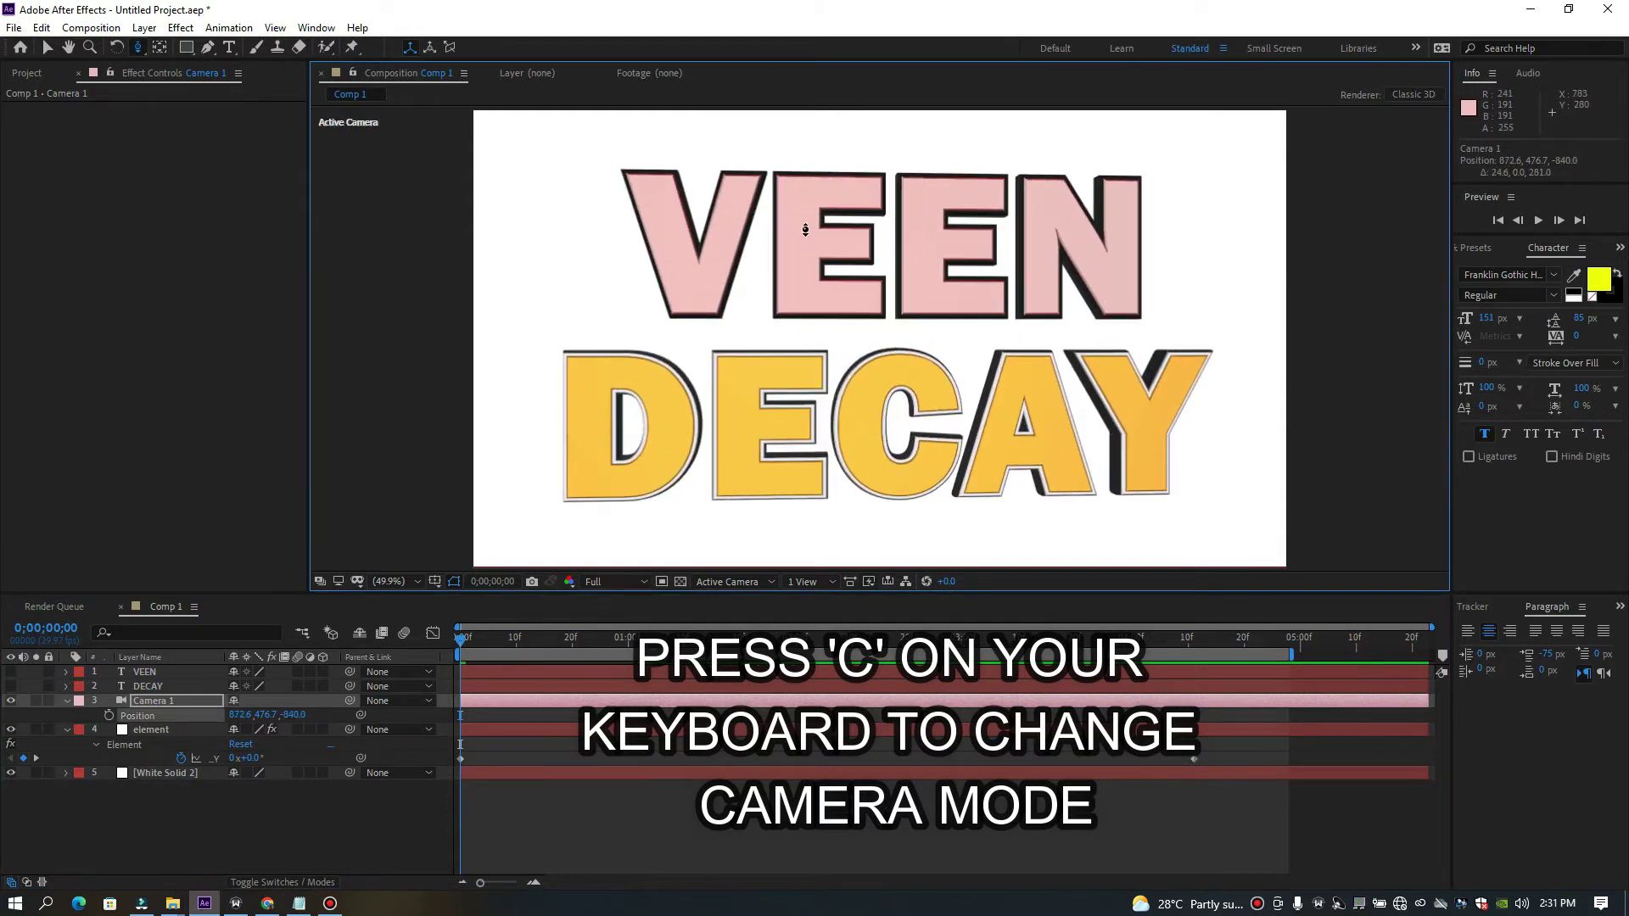
key(c)
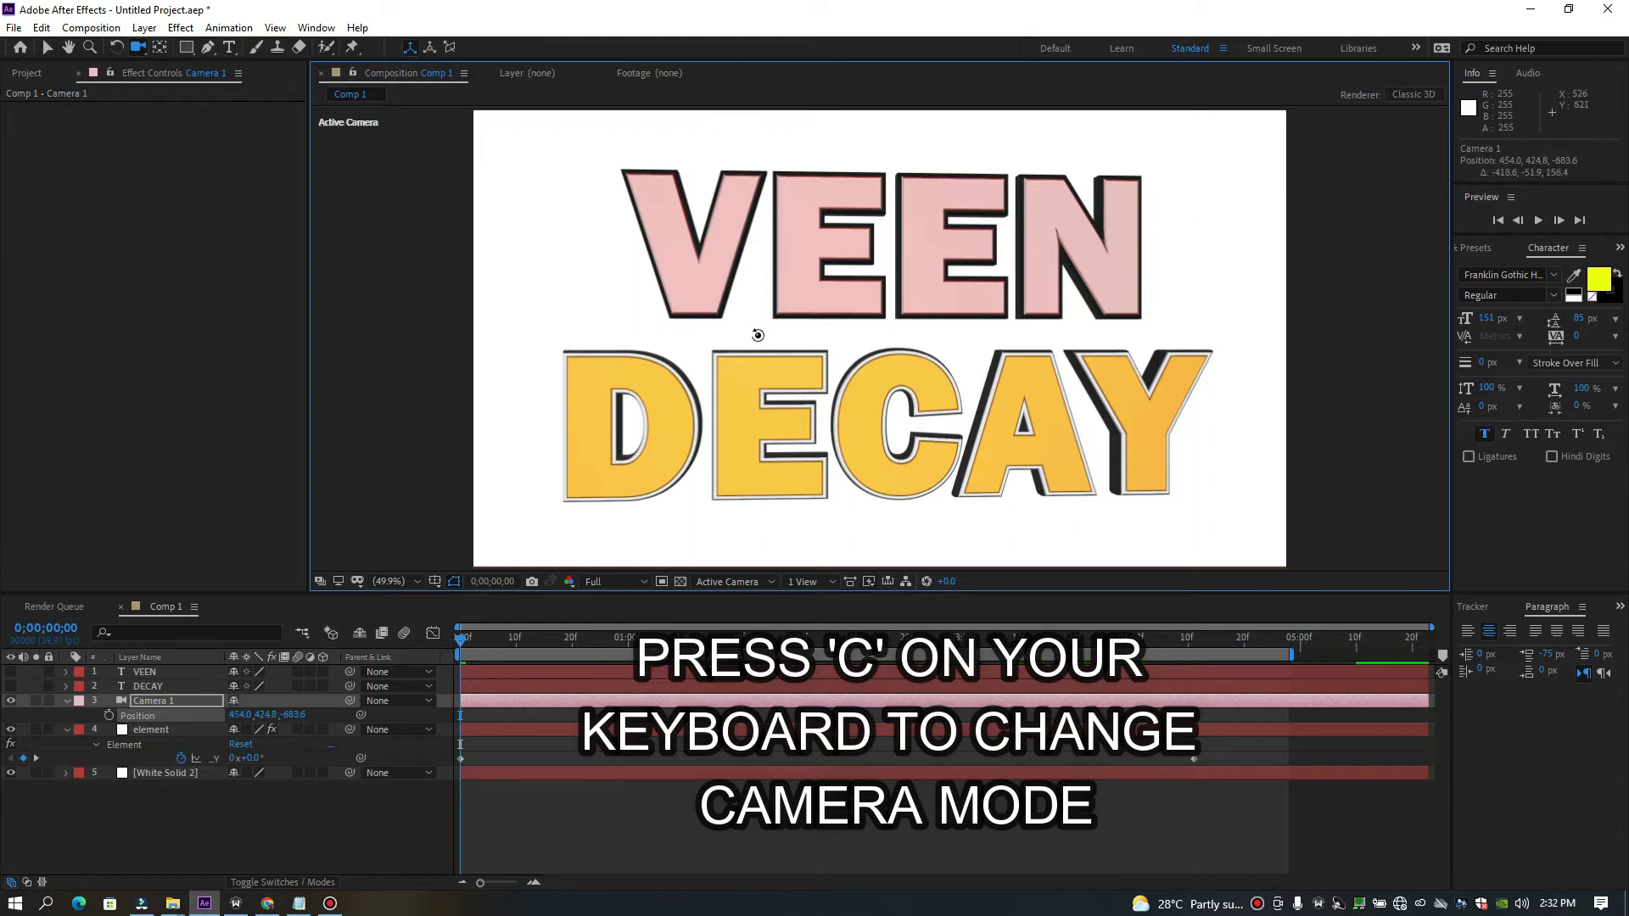
drag(793, 334, 793, 314)
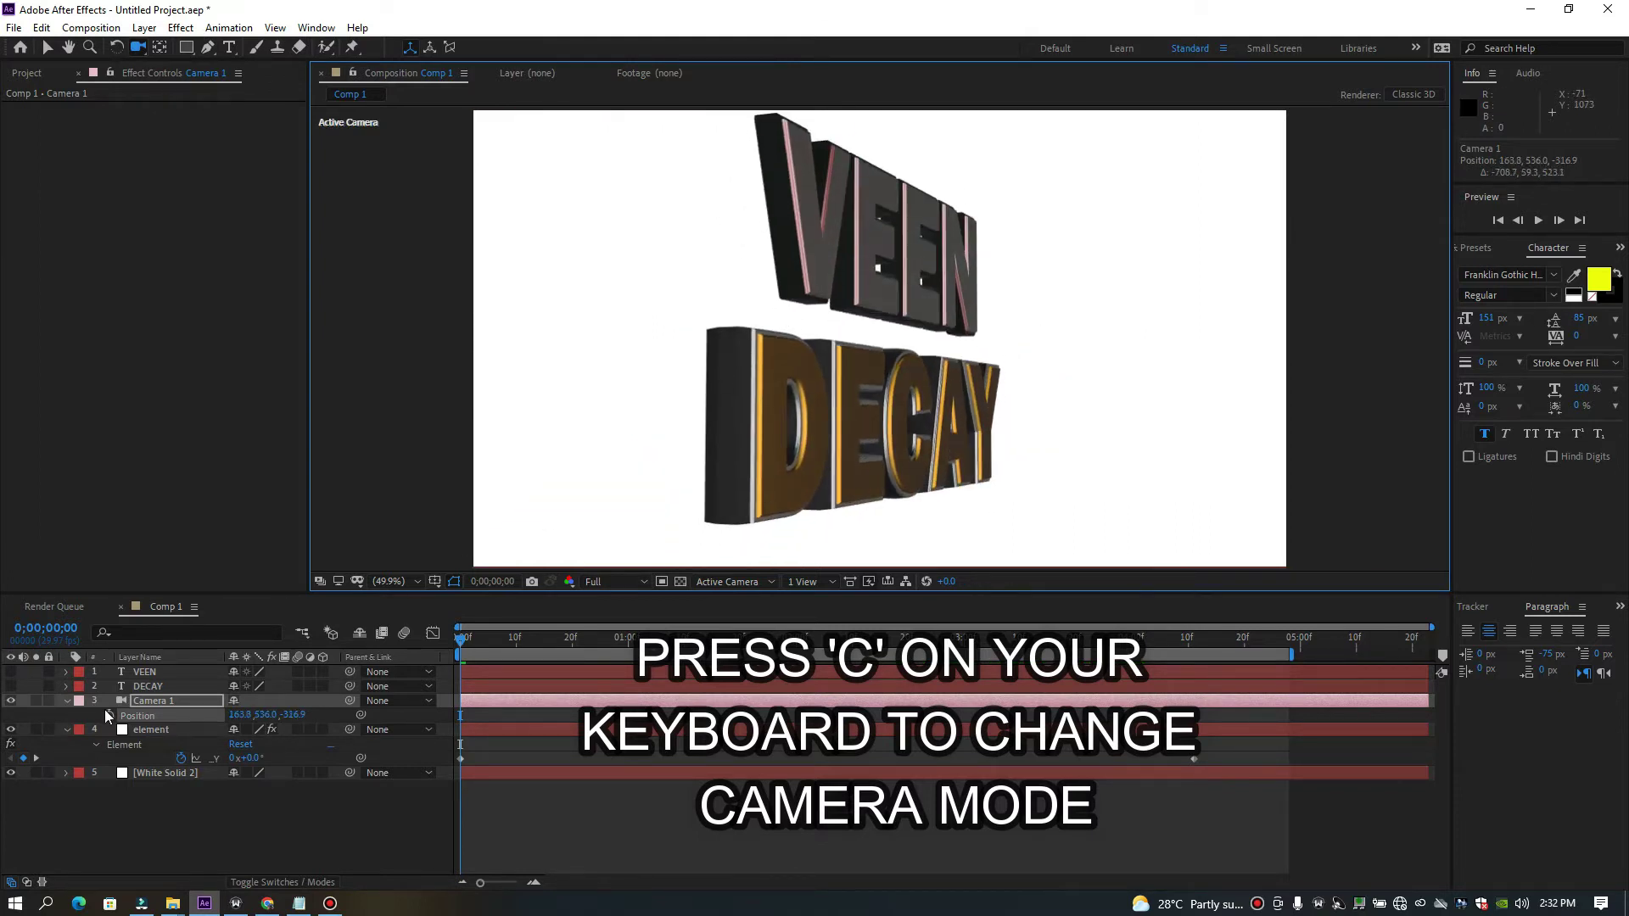
Keyframe Camera 1's position at the timeline start and, orbited behind the texts, at 0;00;04;11, and preview the camera animation.
click(109, 716)
drag(465, 644, 1200, 723)
drag(1112, 436, 960, 423)
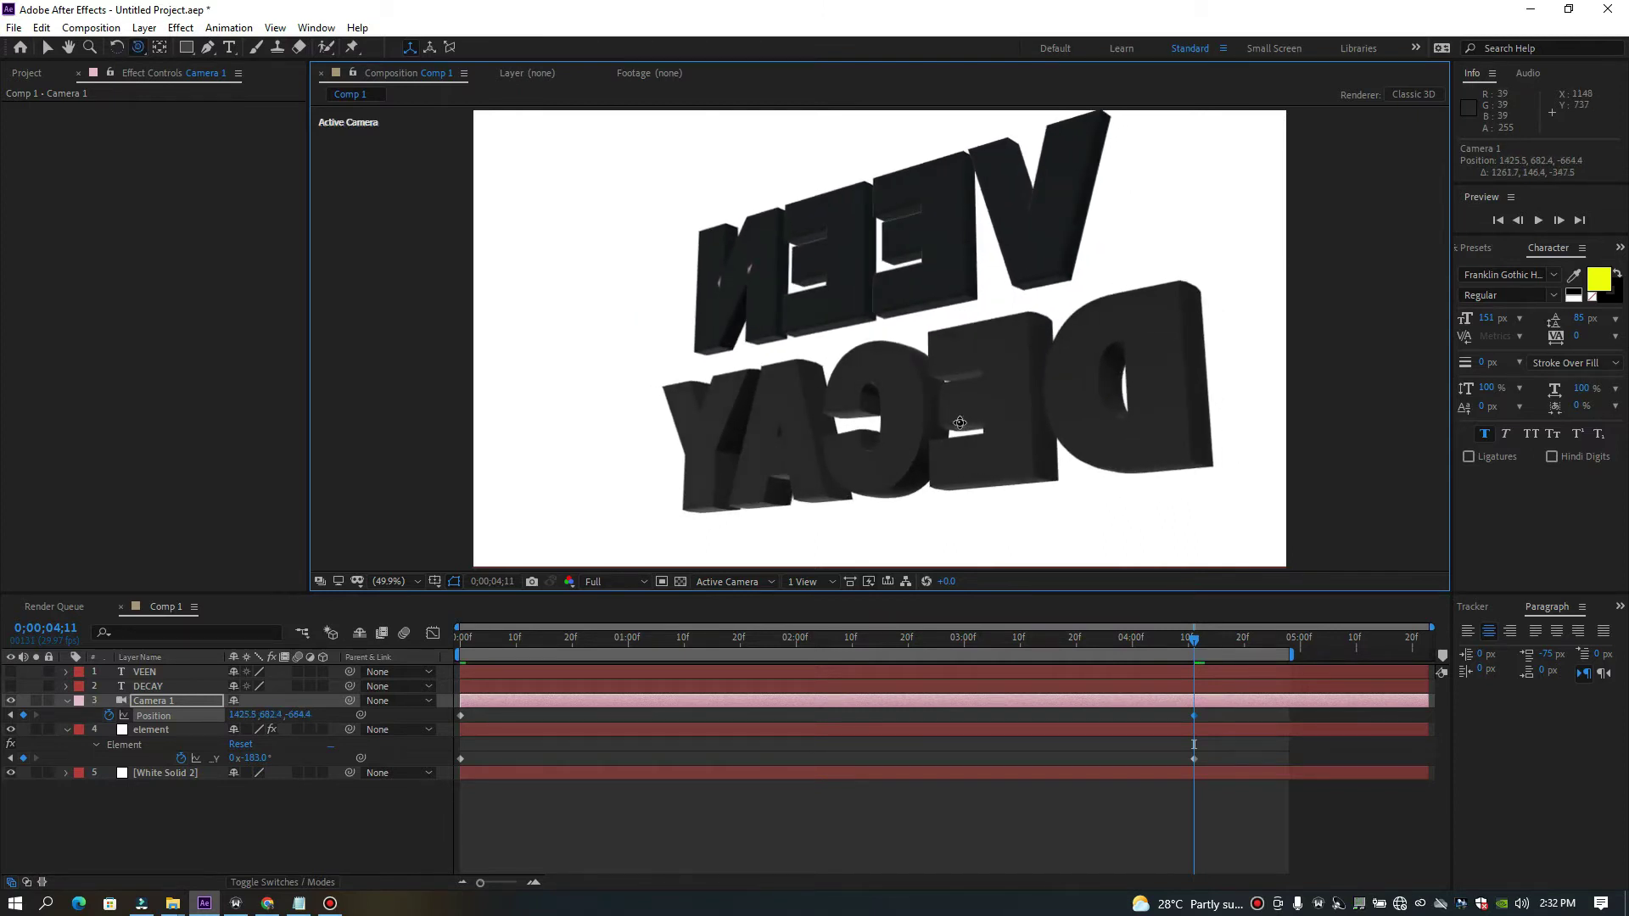
drag(1014, 373, 1013, 383)
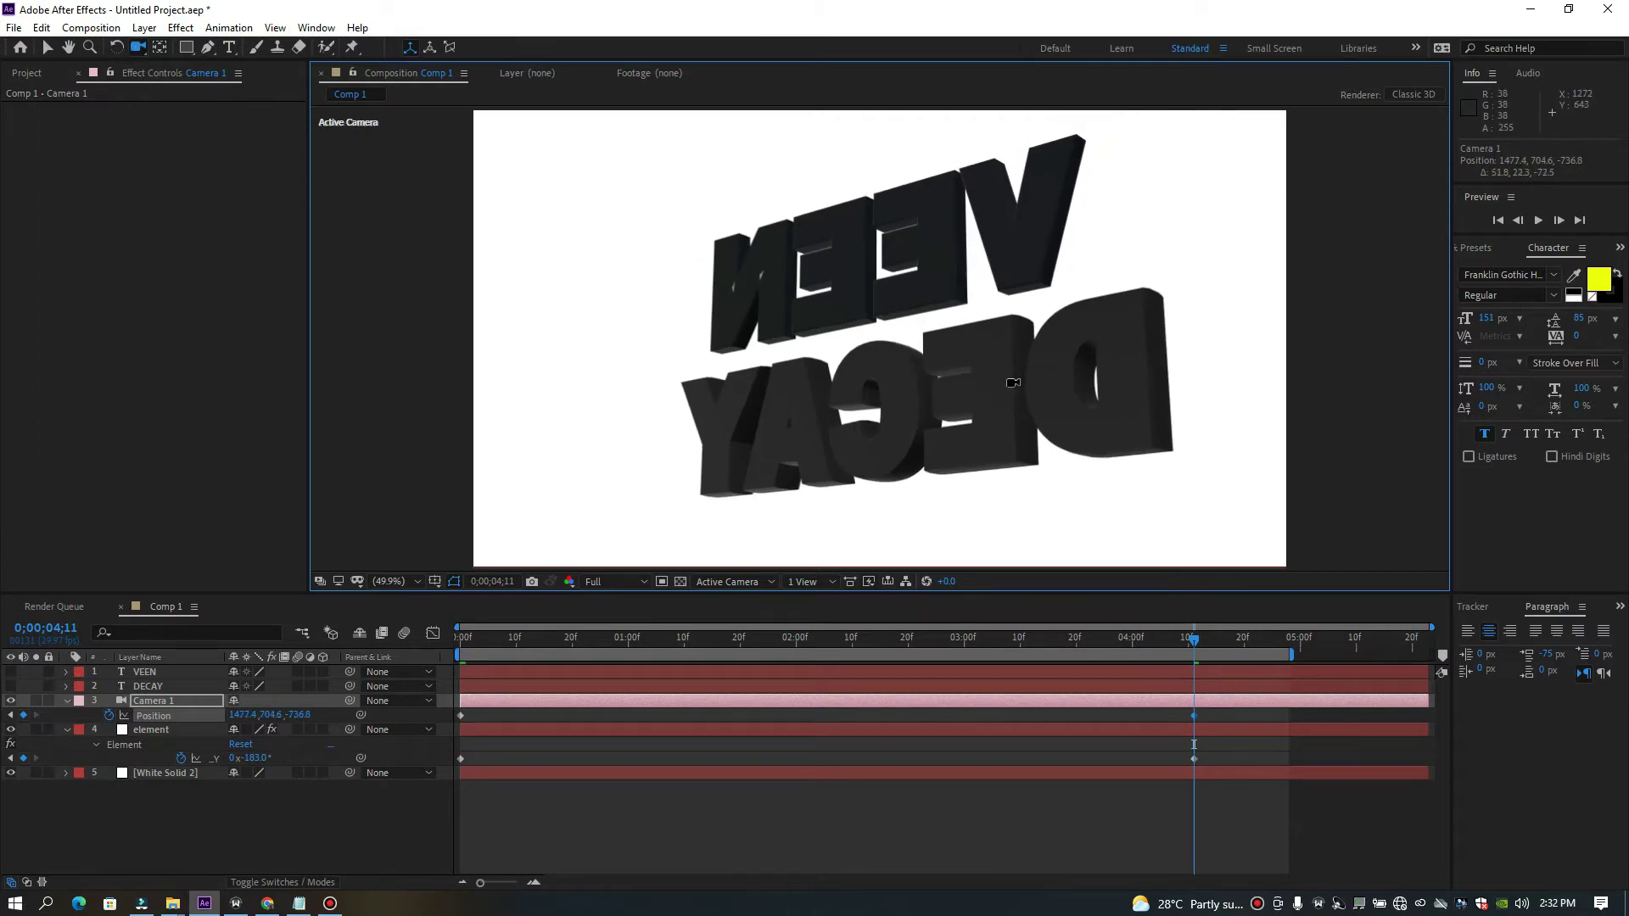
drag(1133, 393, 1123, 418)
drag(1193, 641, 522, 638)
key(space)
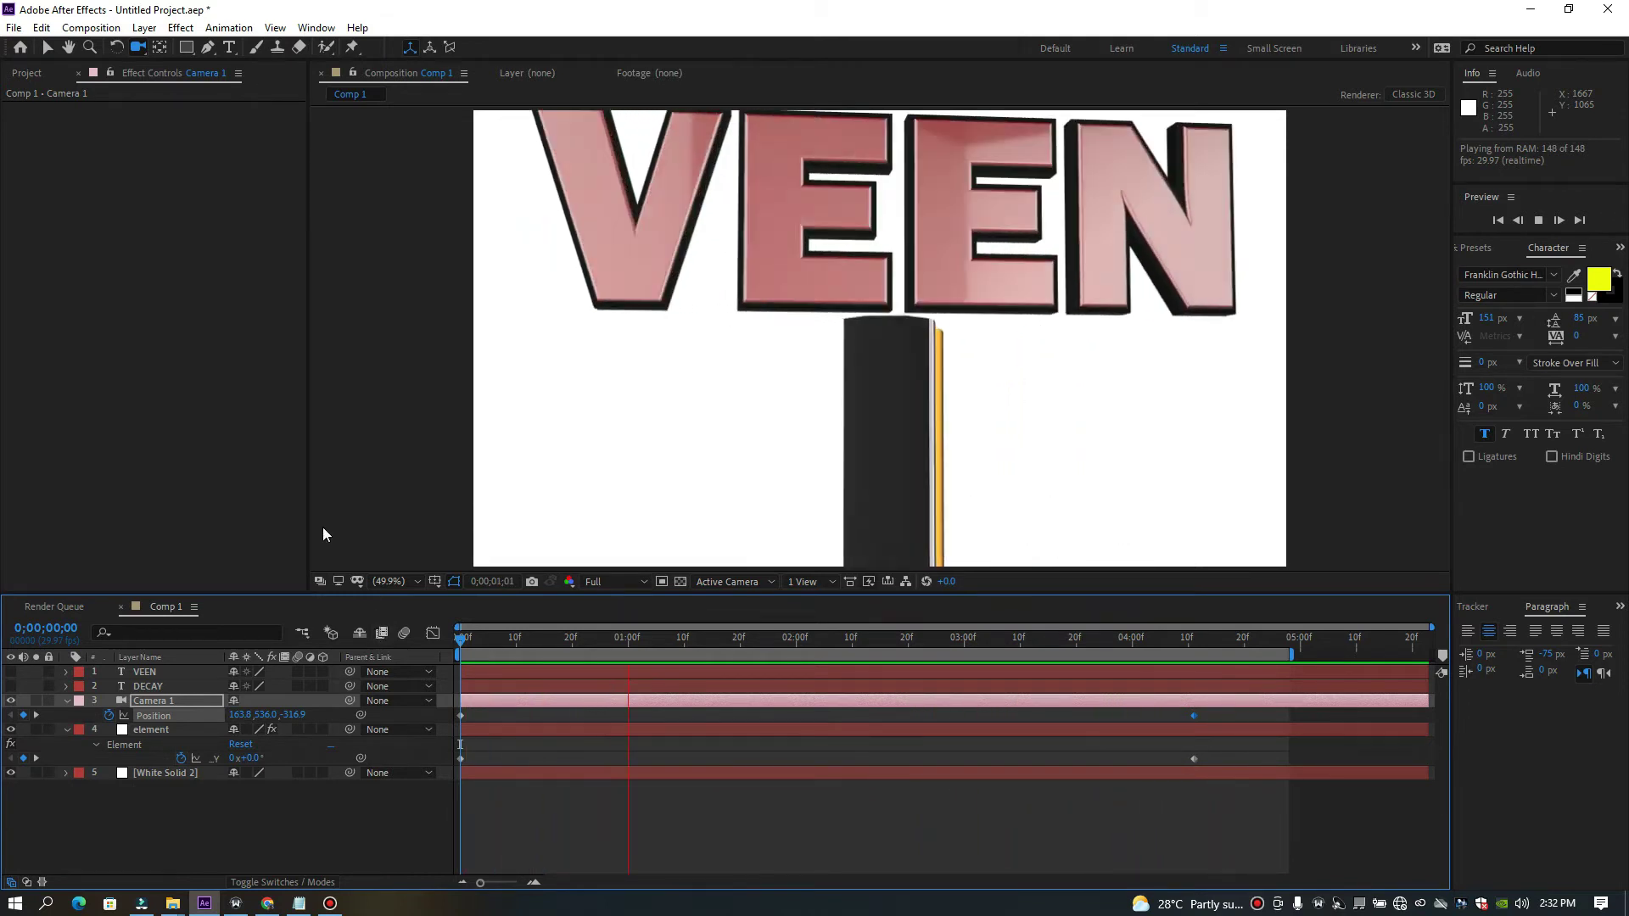
Examine the camera's movement around the texts from Custom View 1, and return to the Active Camera view.
click(712, 583)
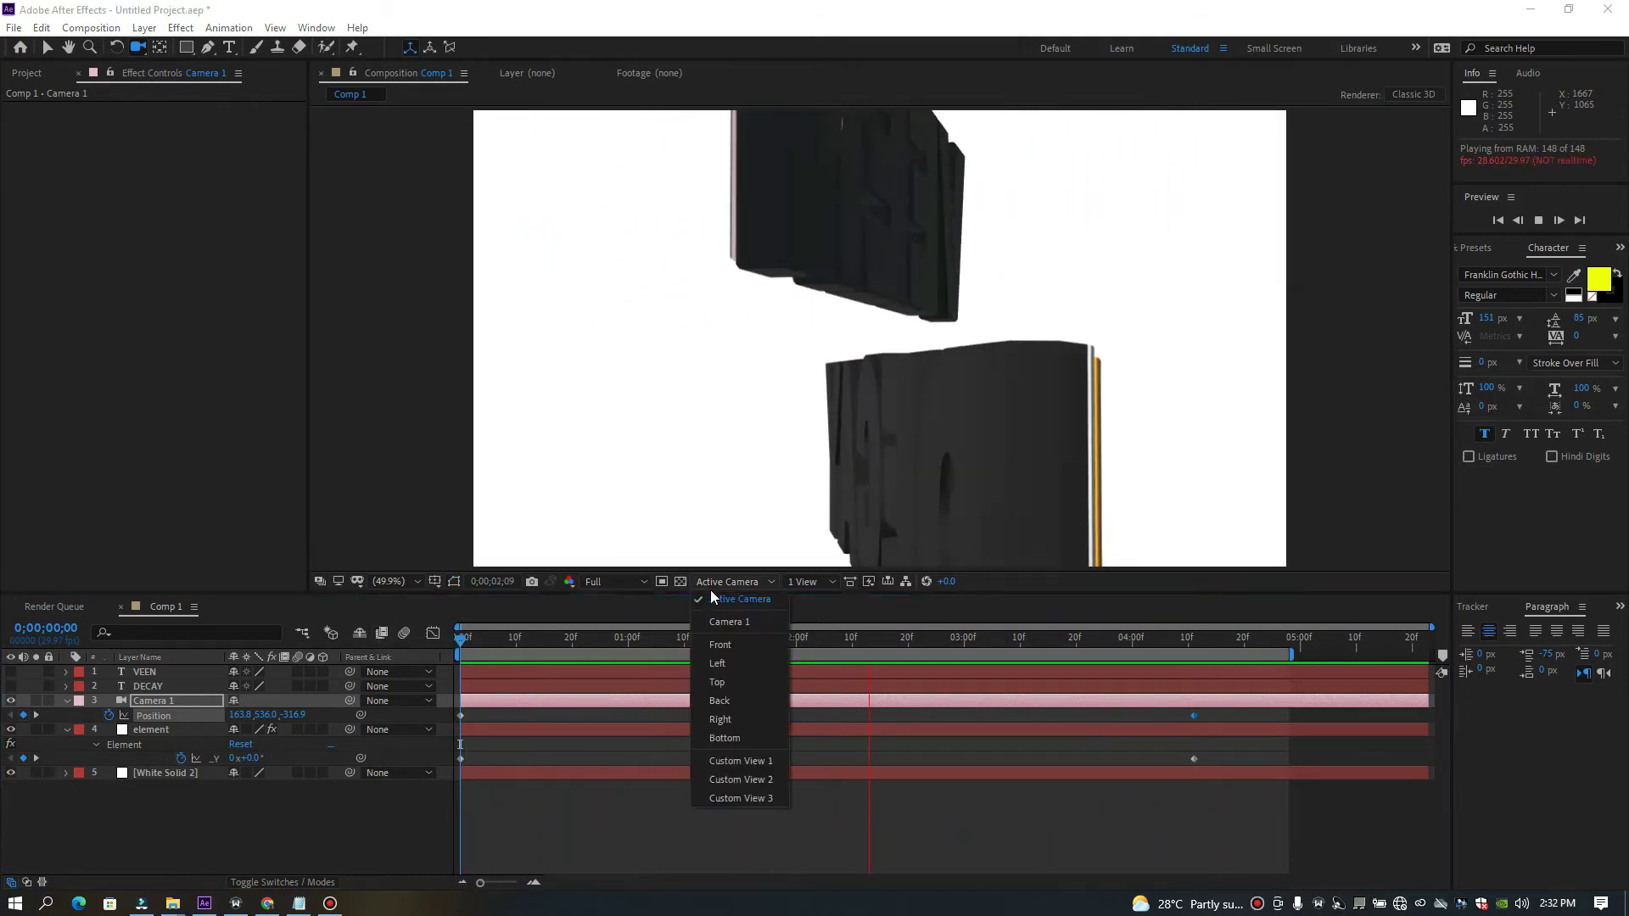
click(743, 762)
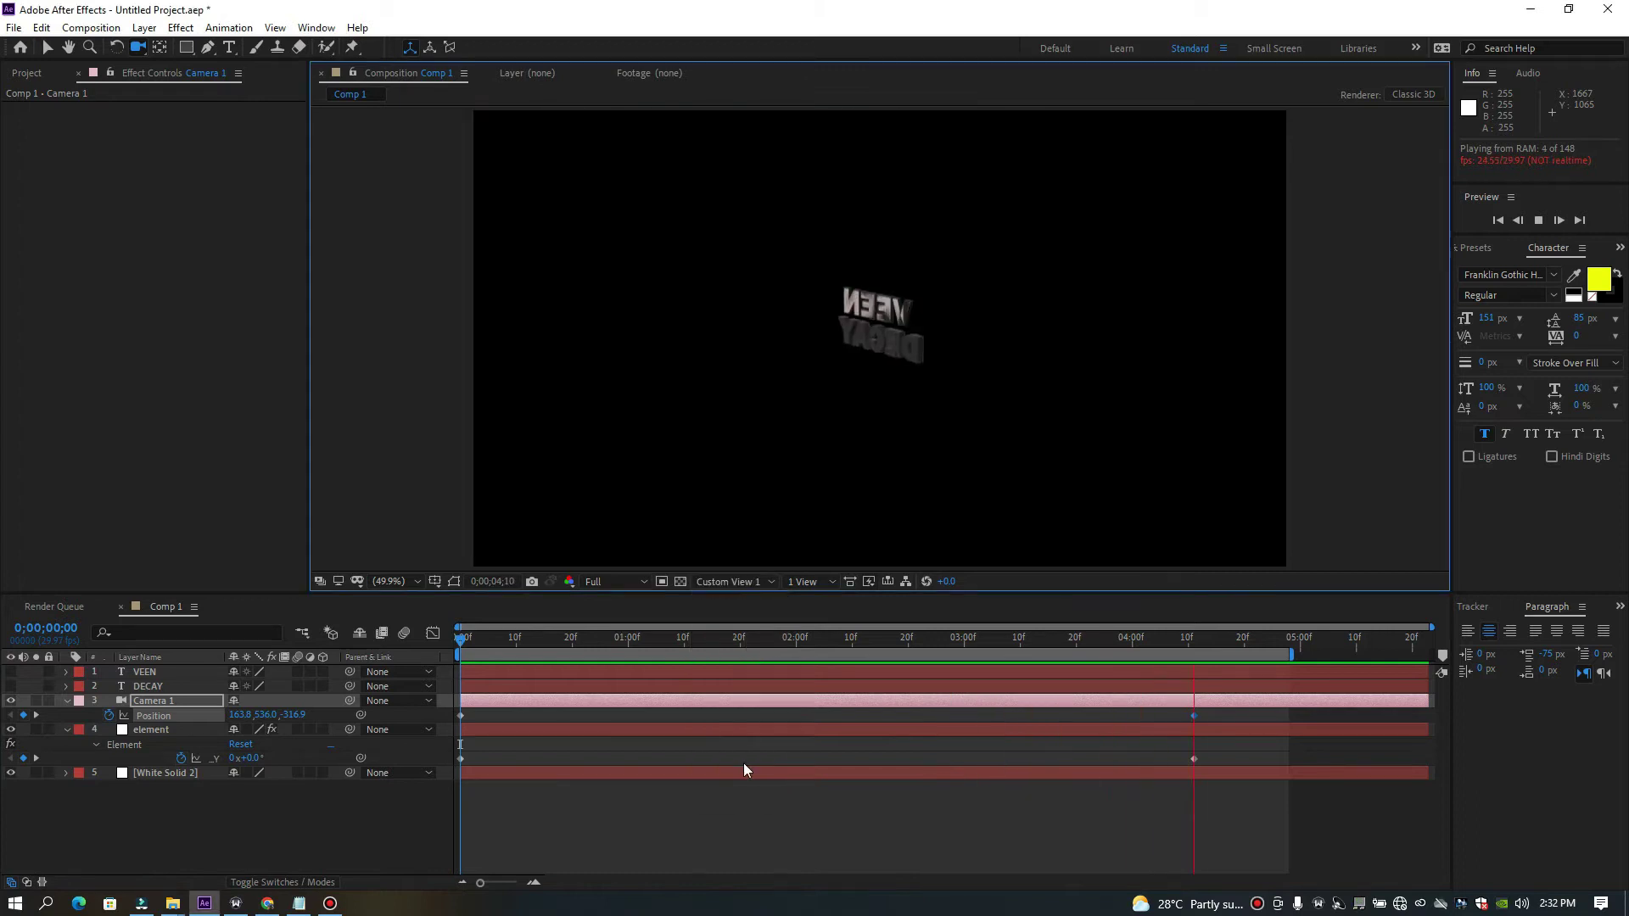
drag(486, 638, 908, 744)
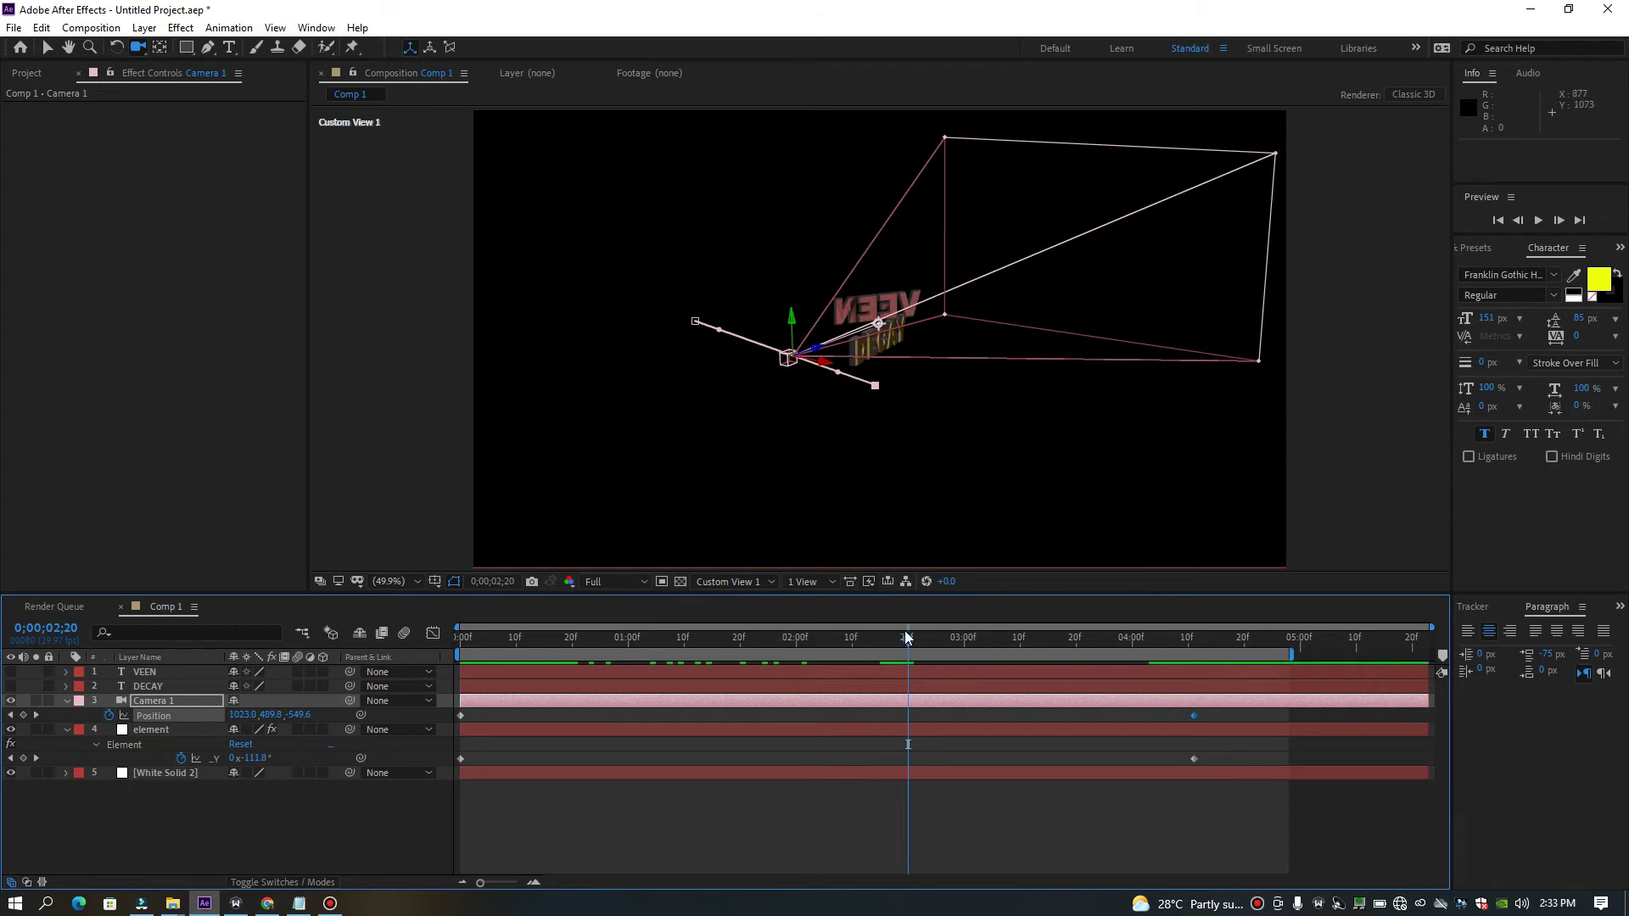
drag(906, 635, 480, 627)
click(462, 629)
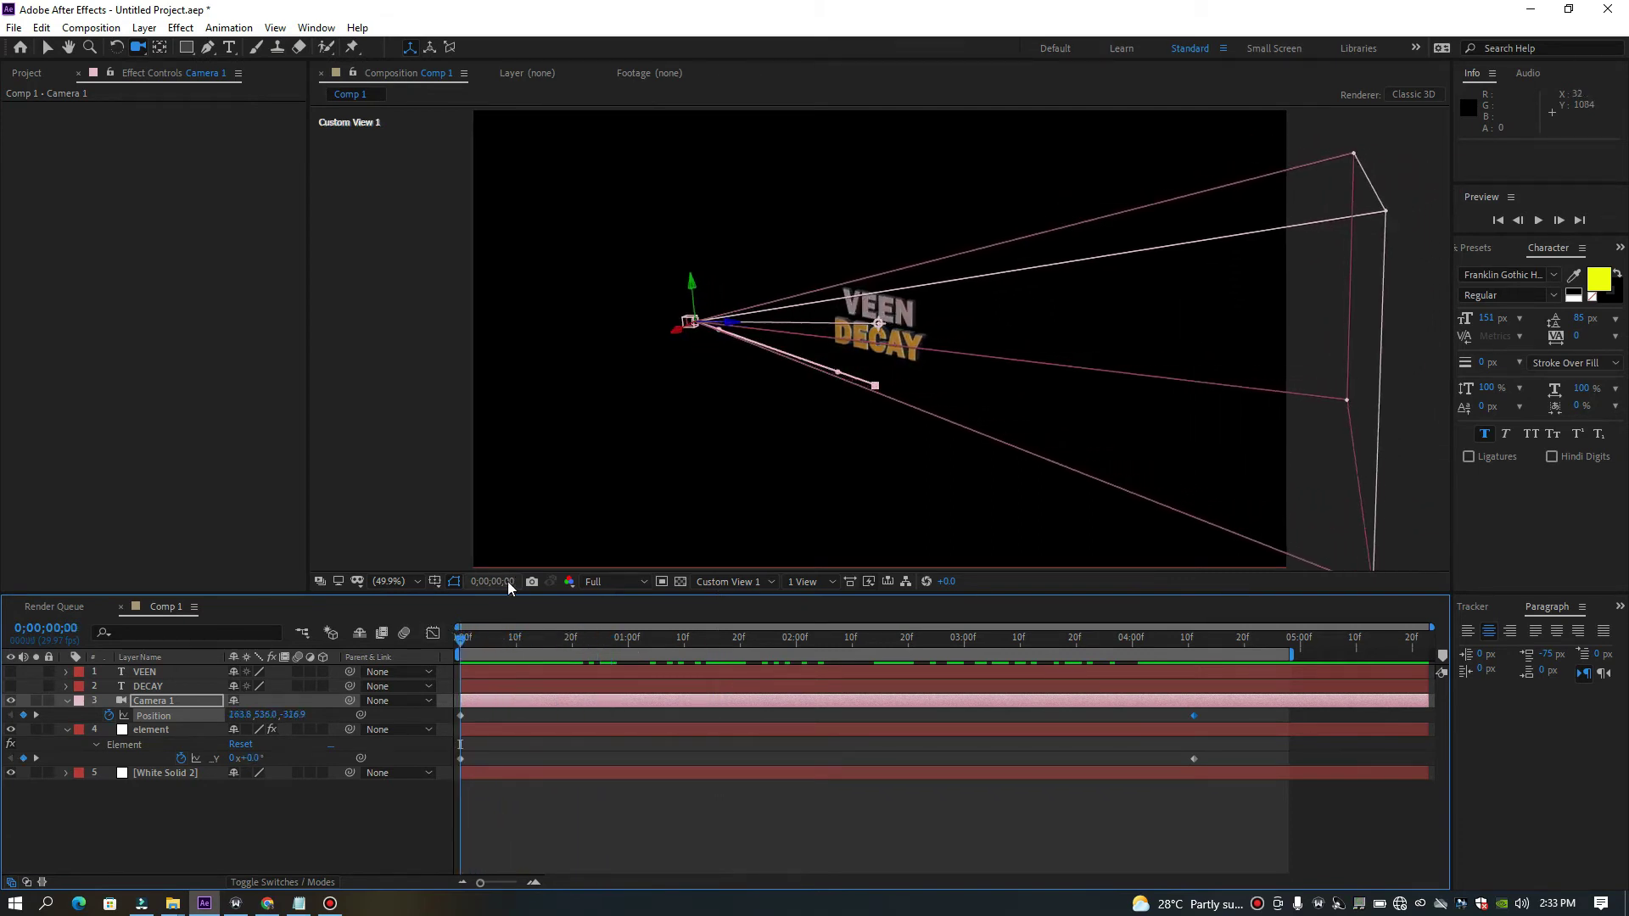
click(740, 584)
click(729, 602)
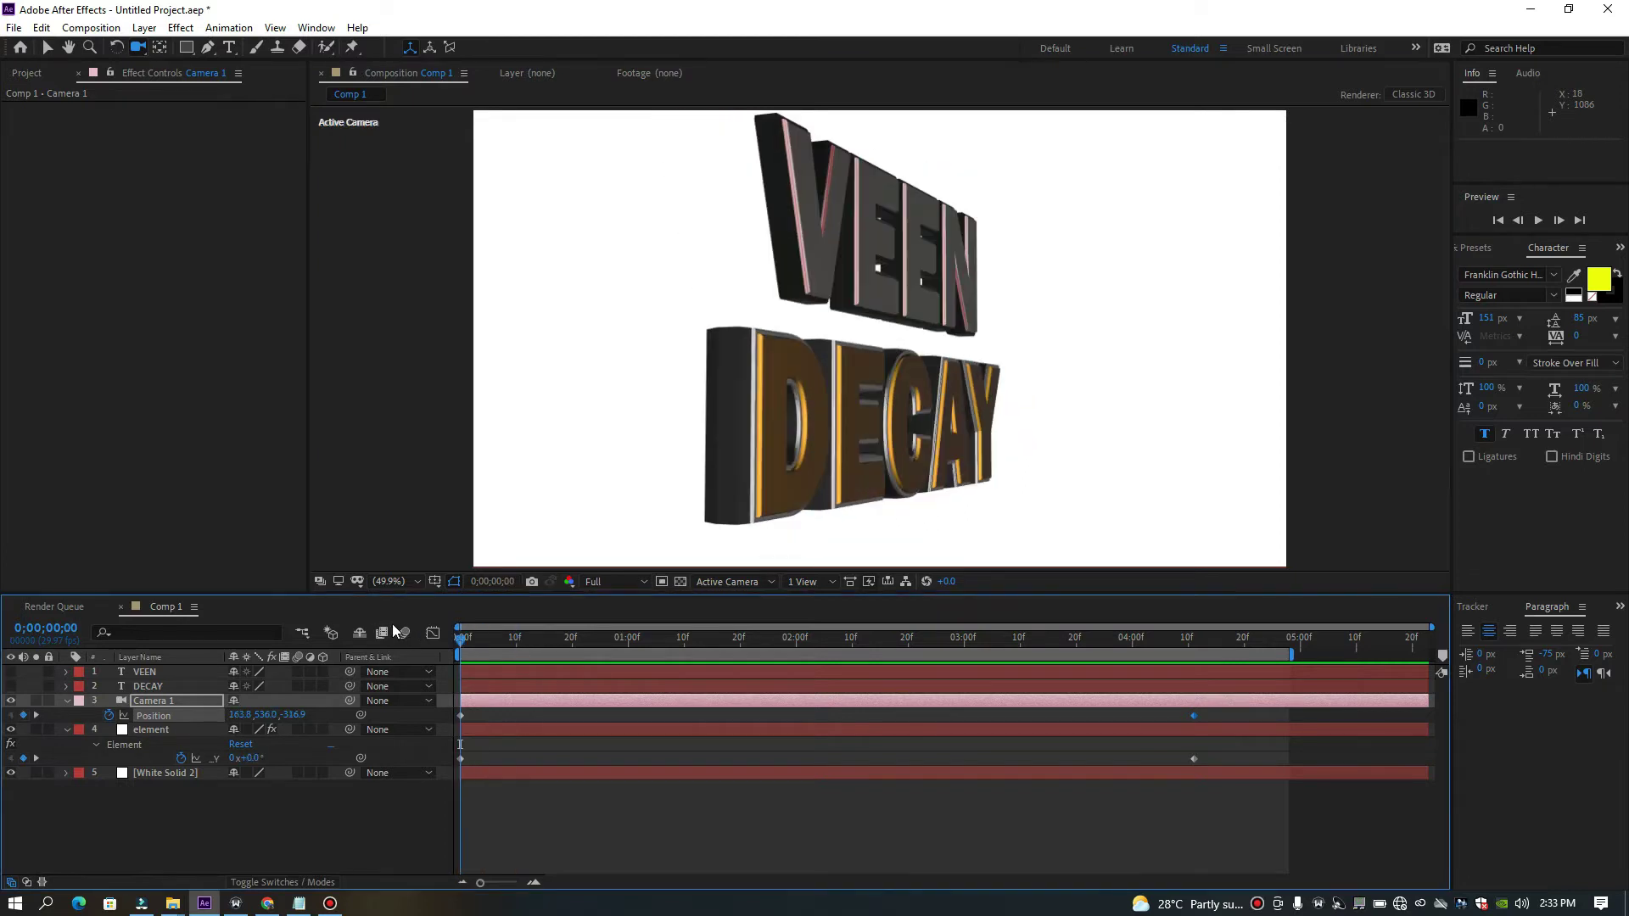
Review the Particle Replicator and Particle Look settings of Group 1 in the element layer's effect.
click(140, 729)
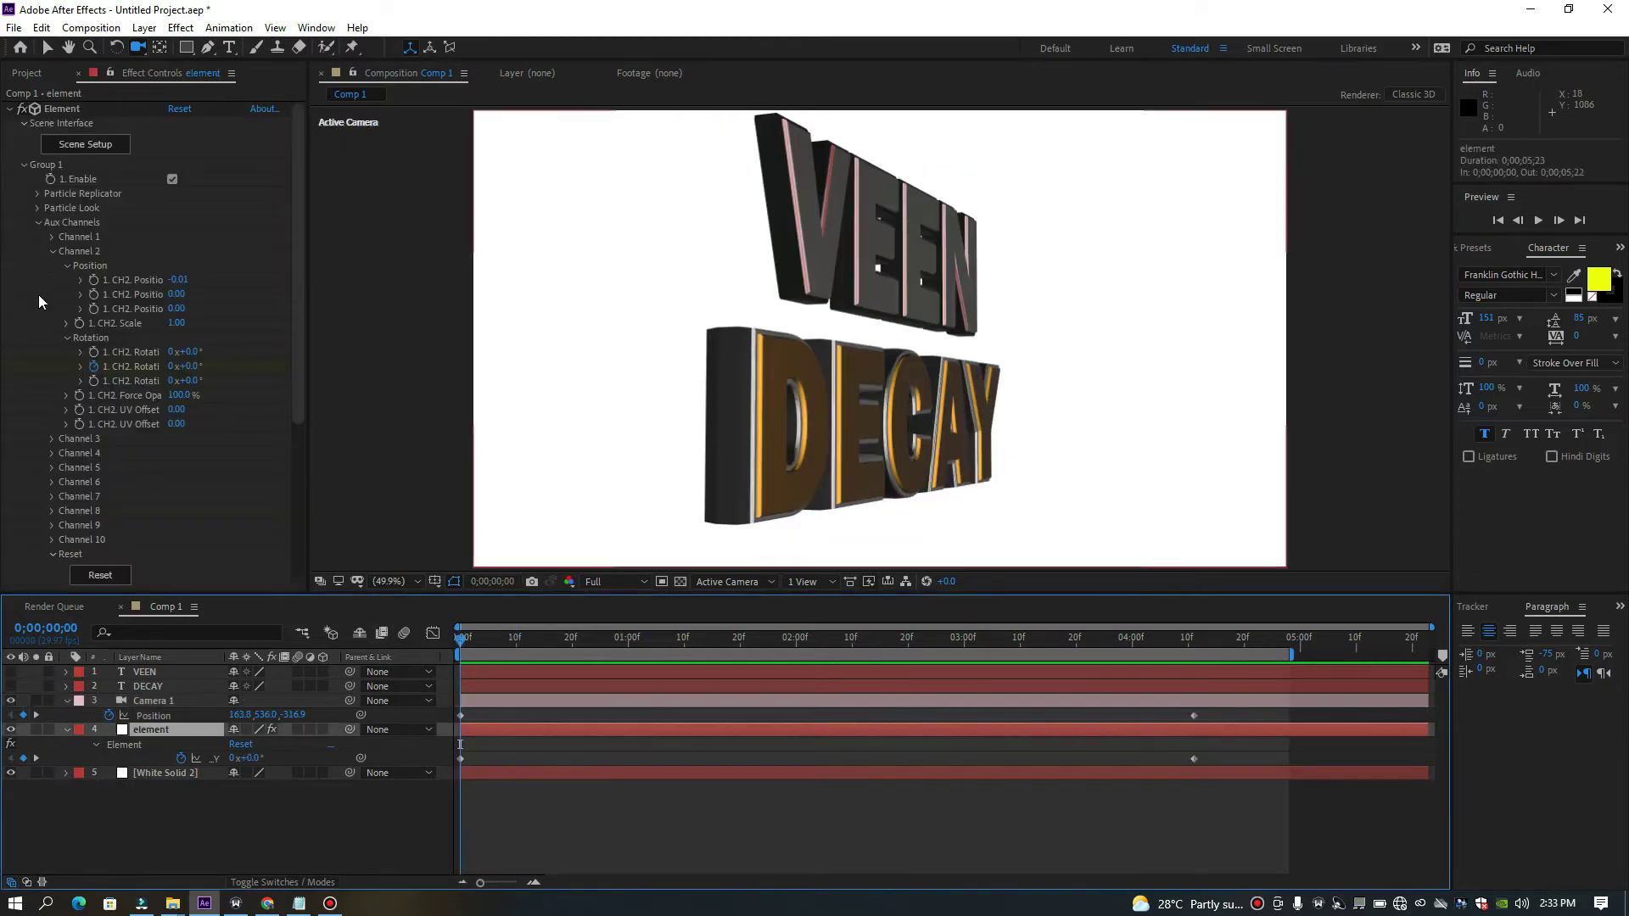
click(24, 166)
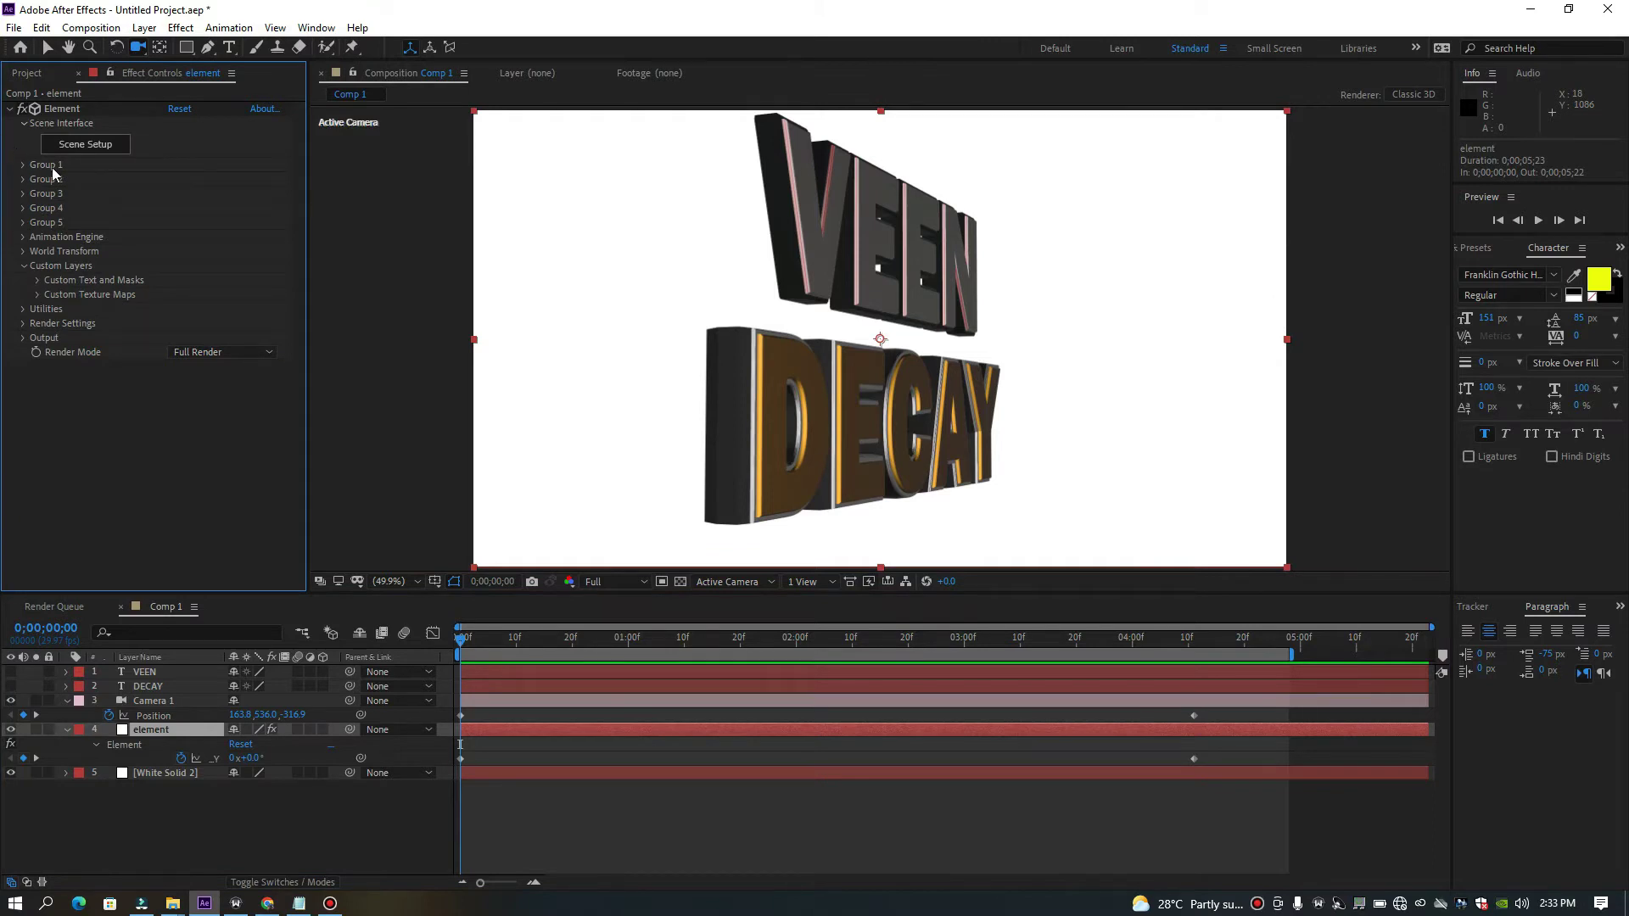
click(22, 165)
scroll(63, 243, down, 1)
click(39, 180)
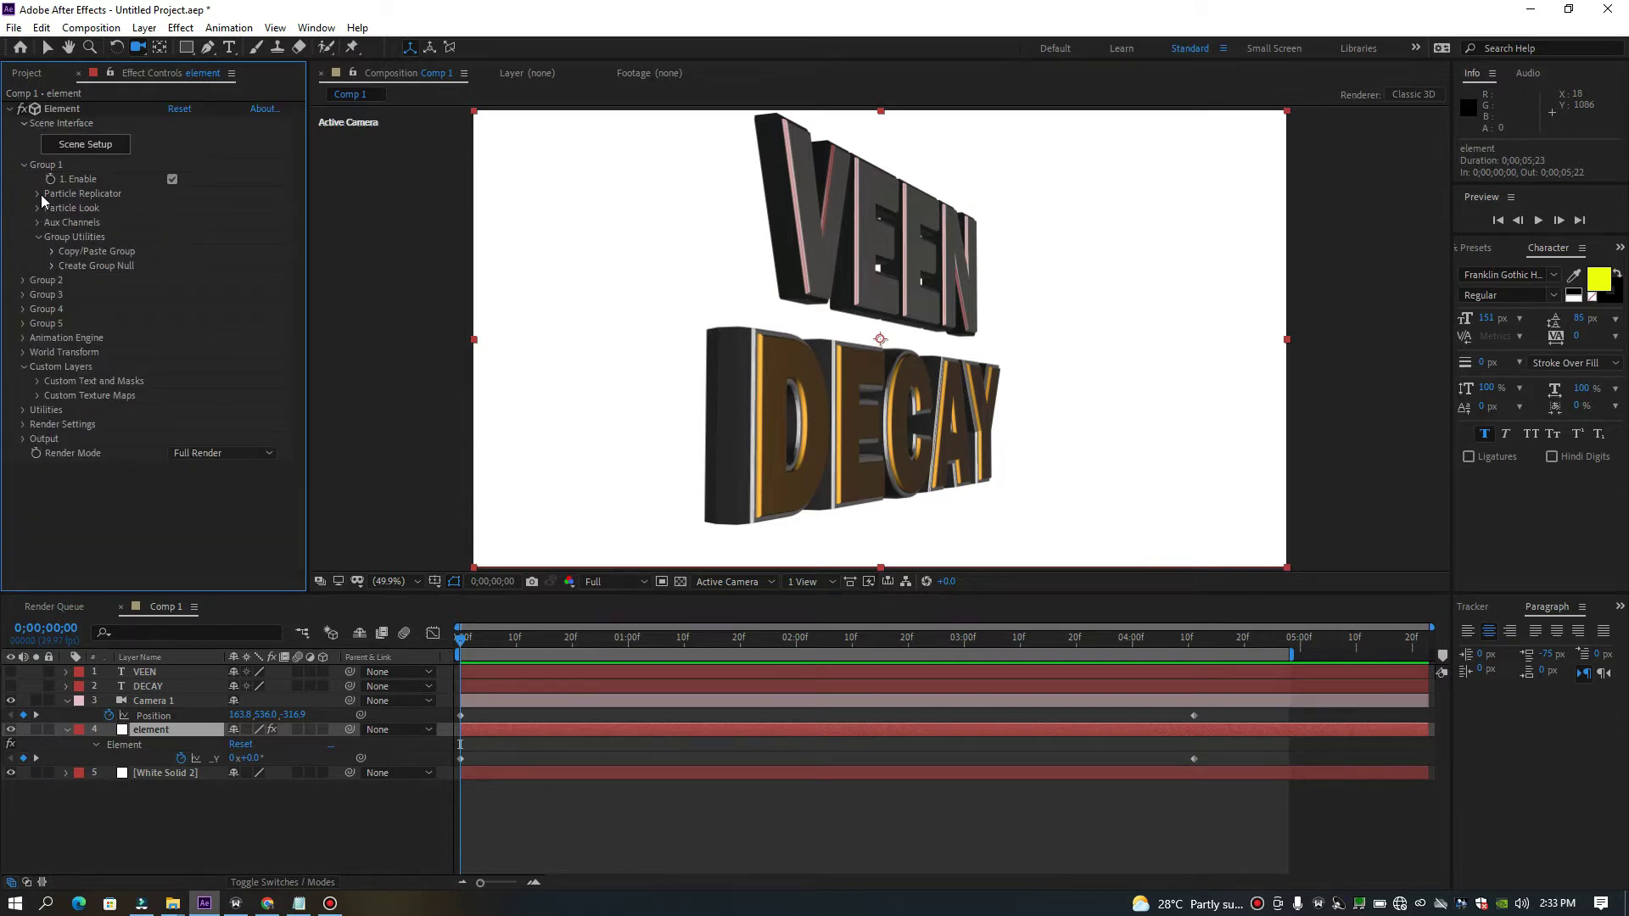
click(37, 194)
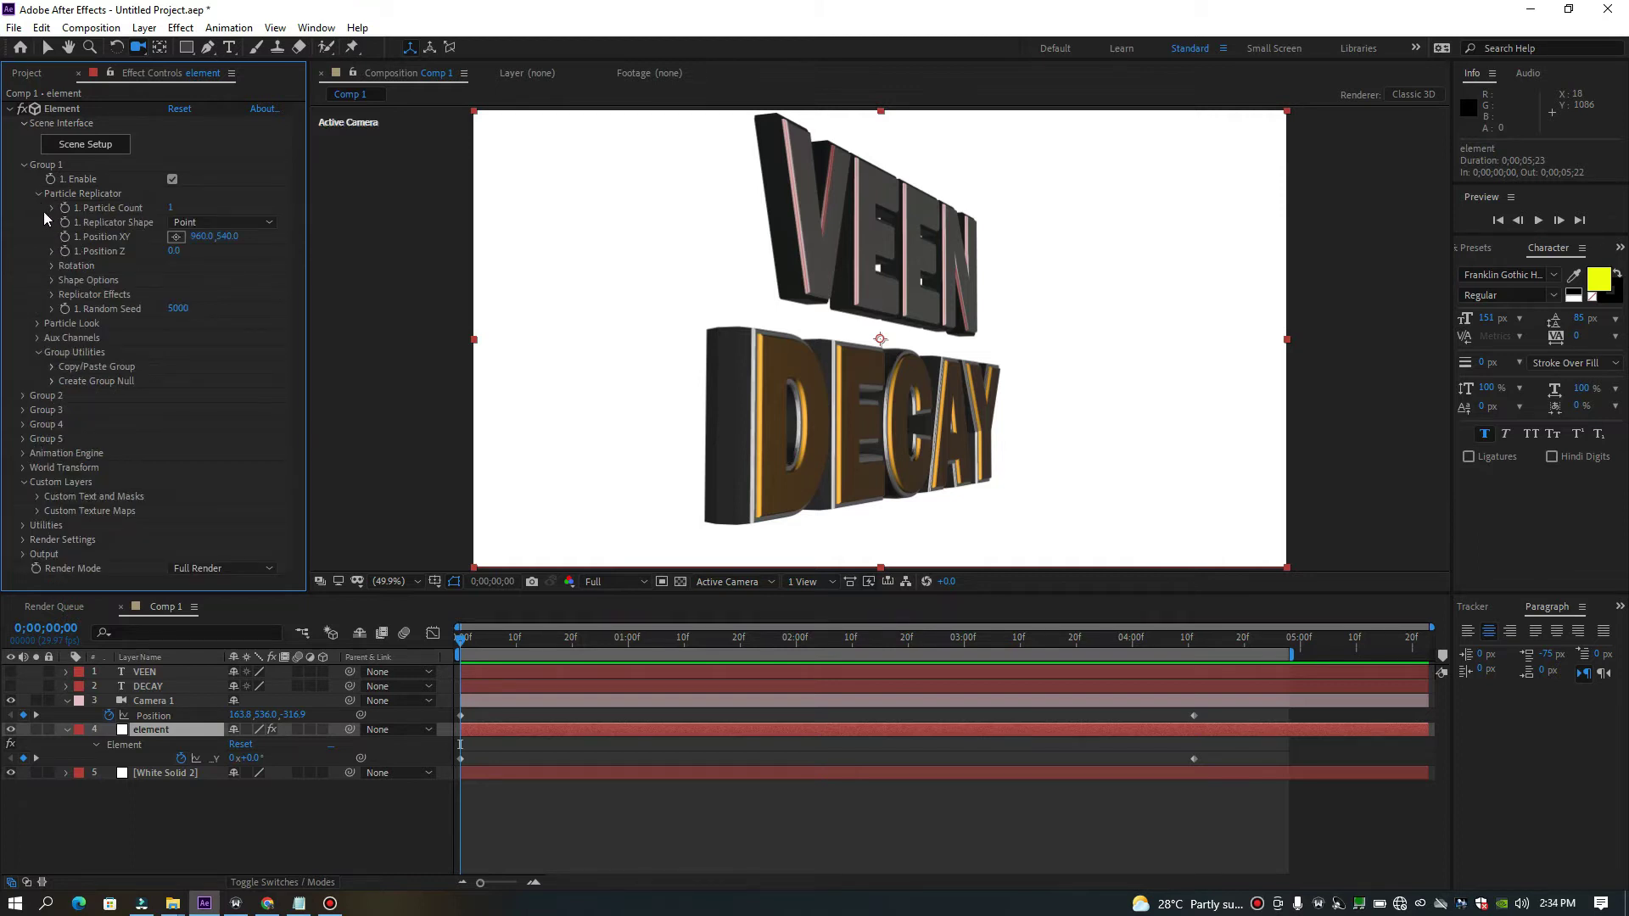
click(38, 195)
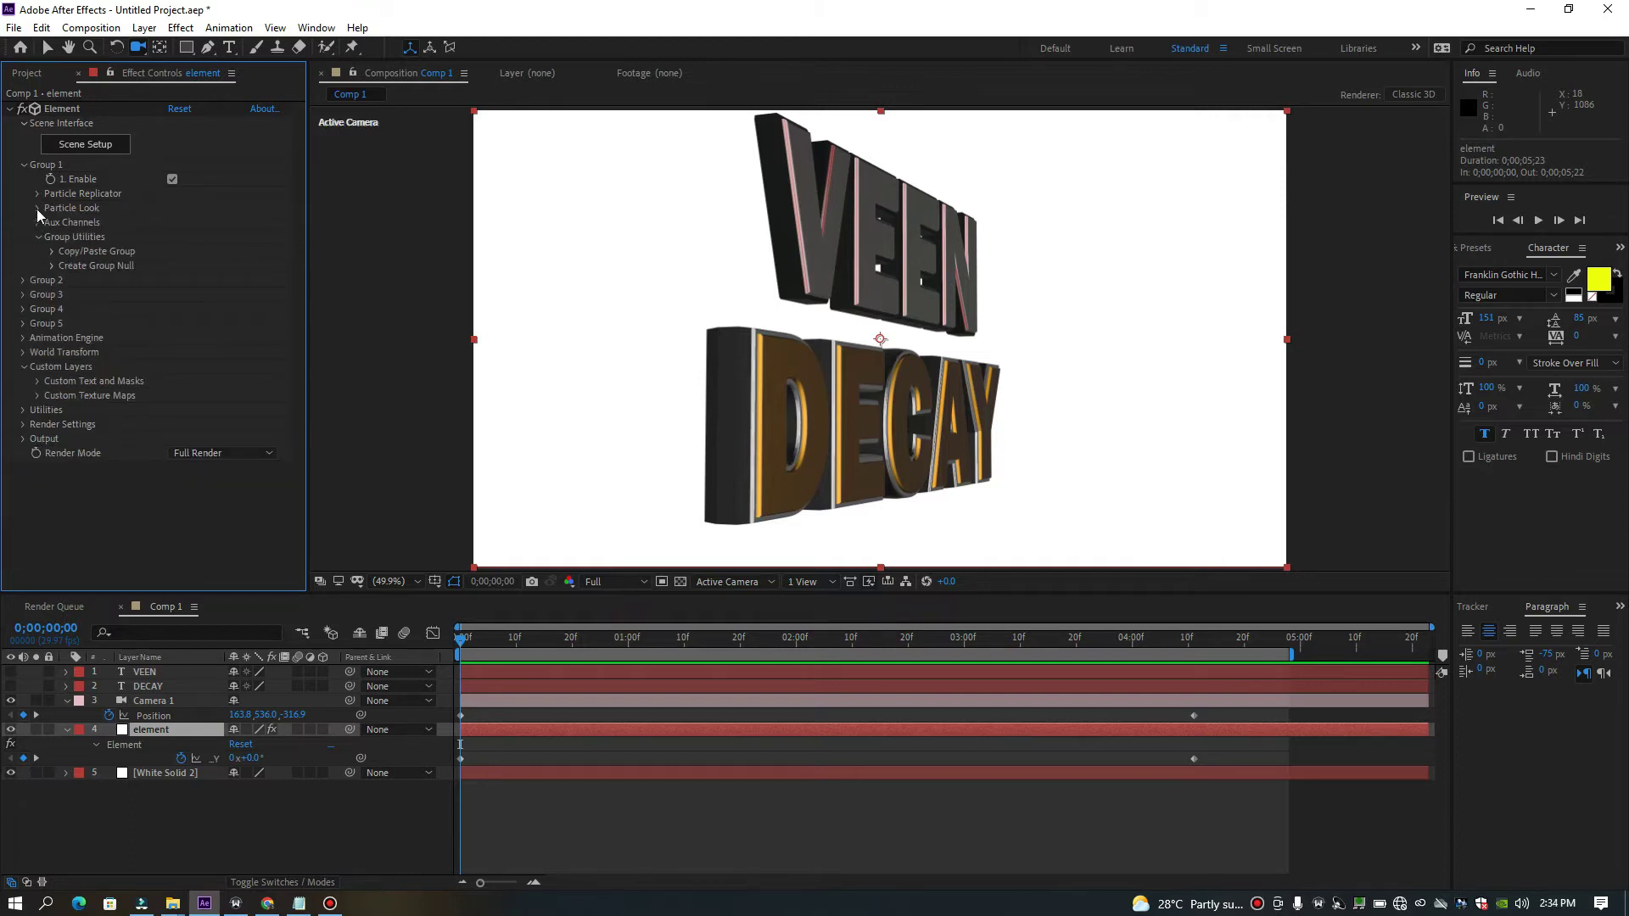
click(36, 209)
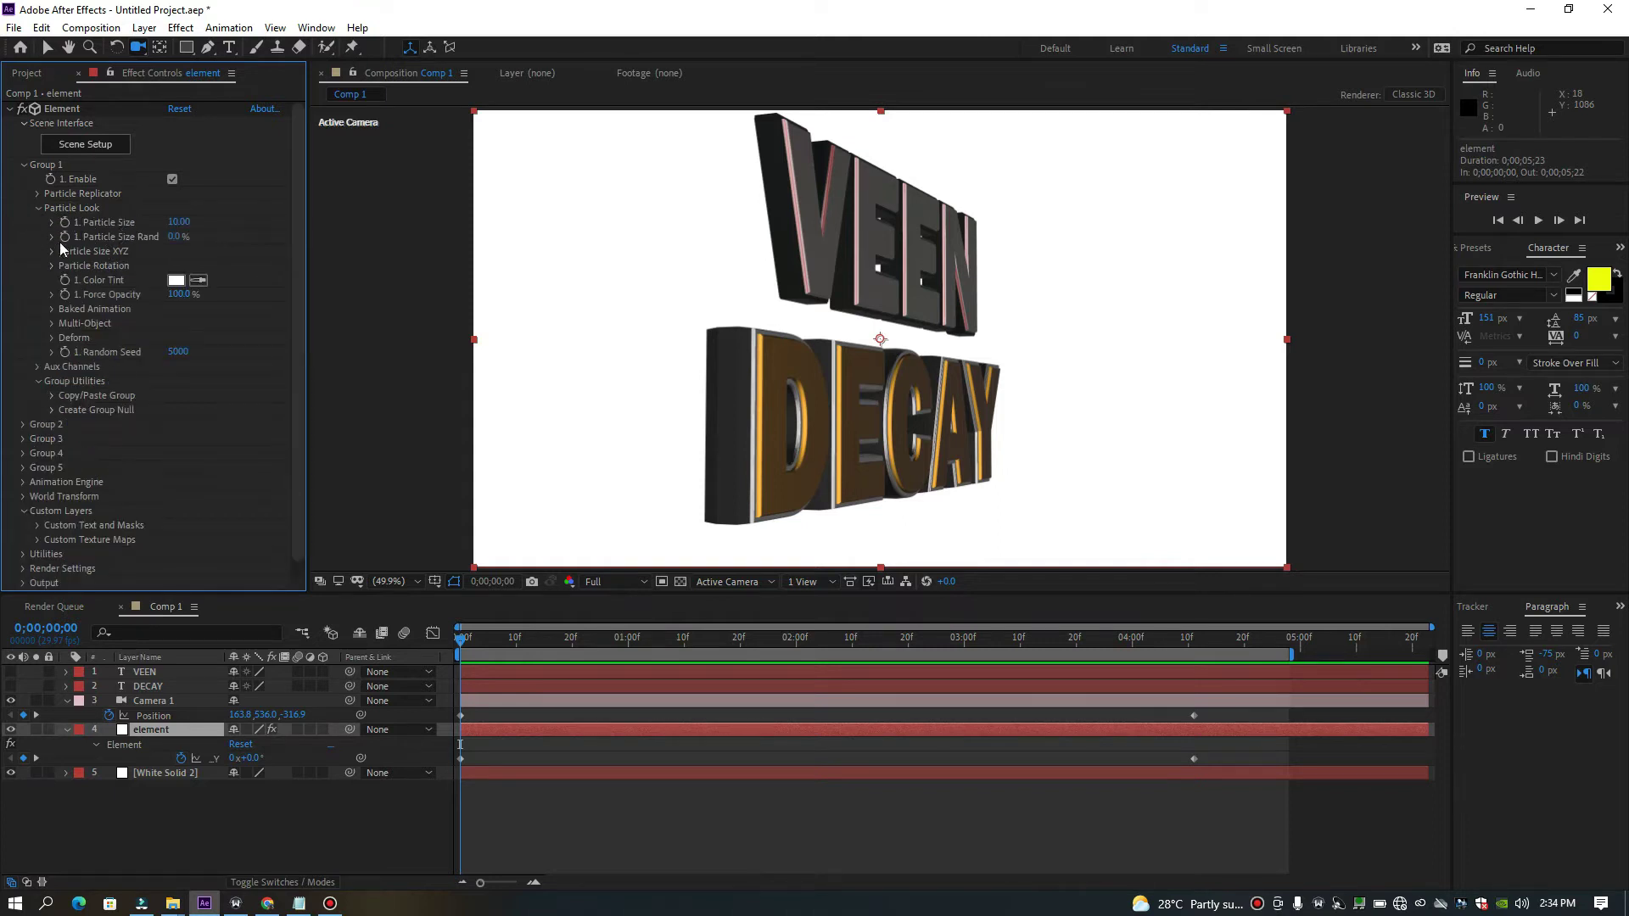
click(34, 211)
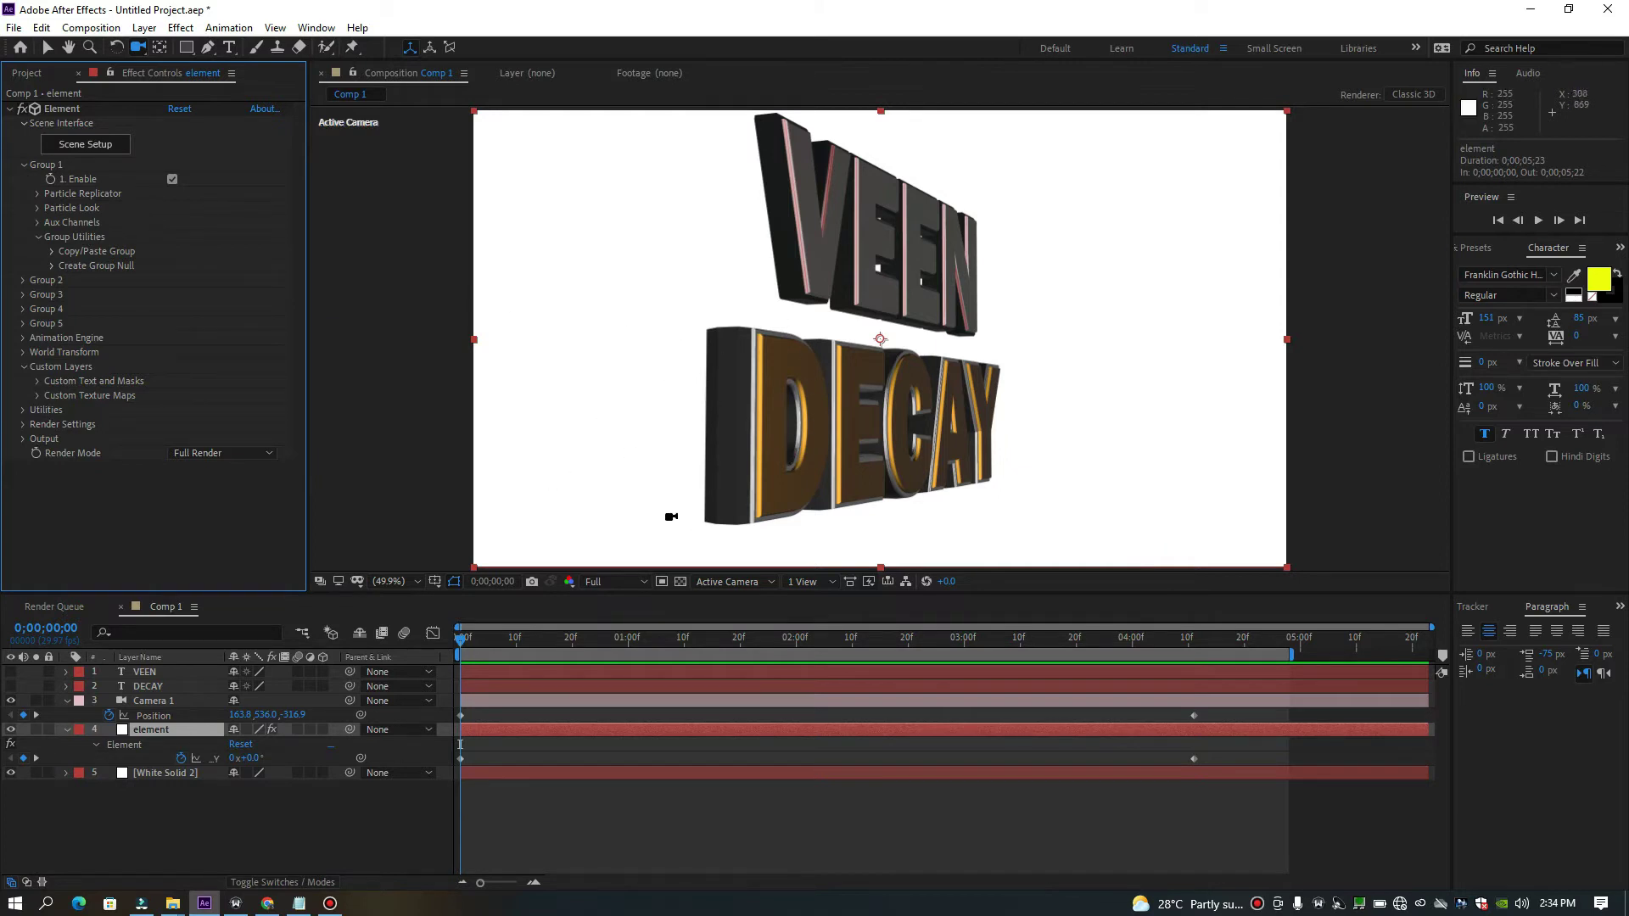
Check the group holding both texts in Scene Setup, and review Group 1's Particle Replicator settings.
click(64, 143)
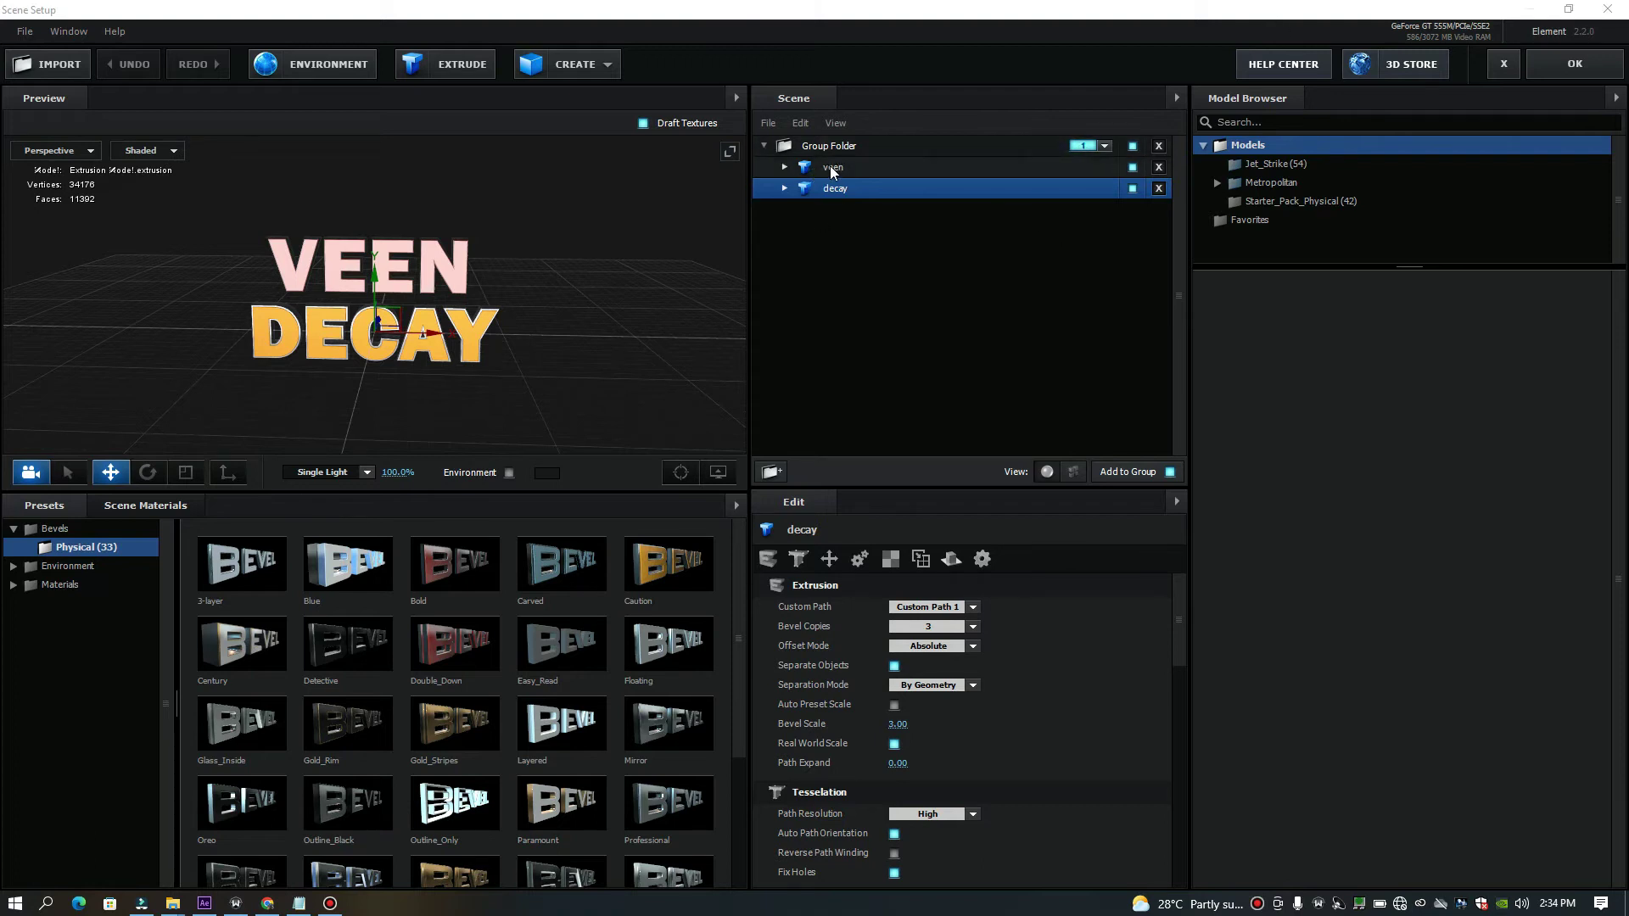
click(1601, 64)
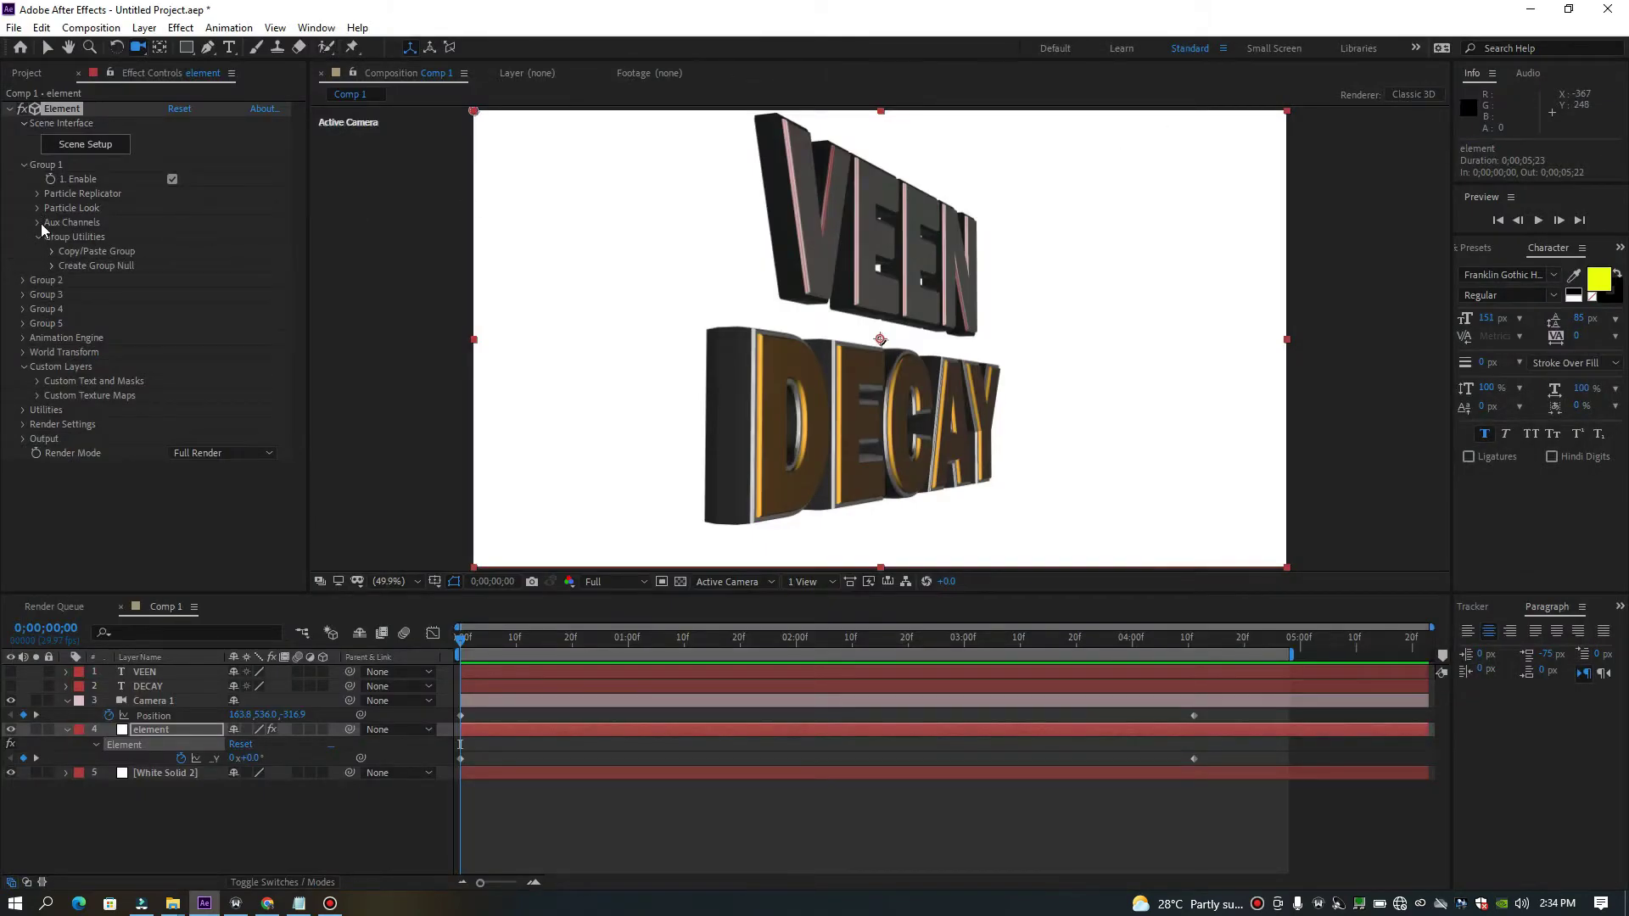
click(37, 194)
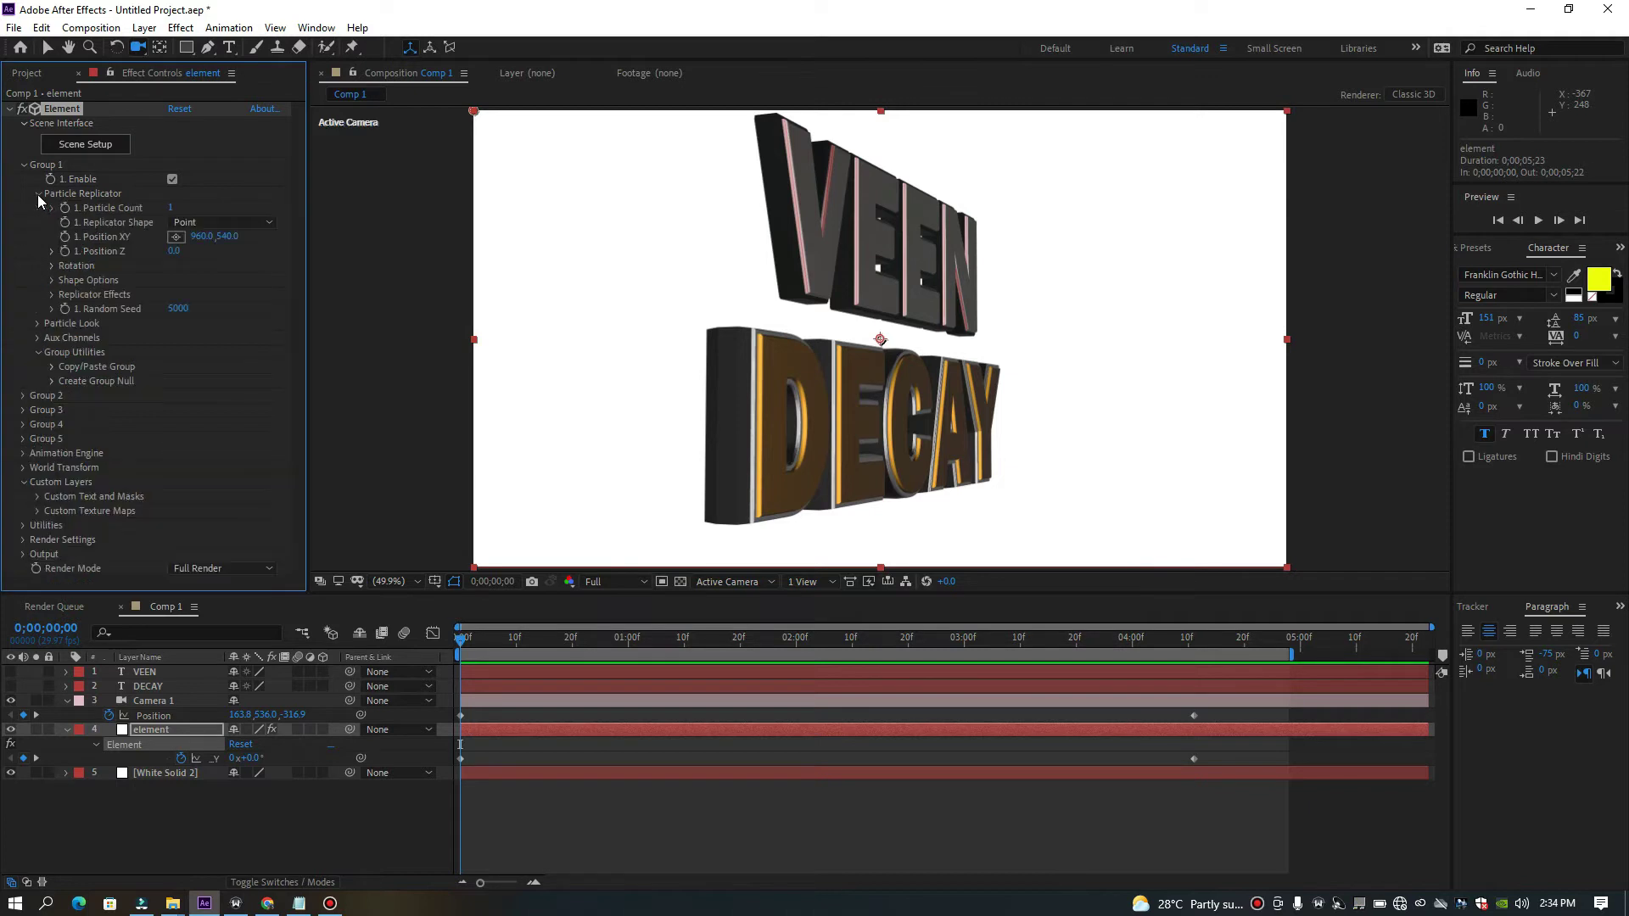
click(173, 251)
click(39, 194)
click(38, 236)
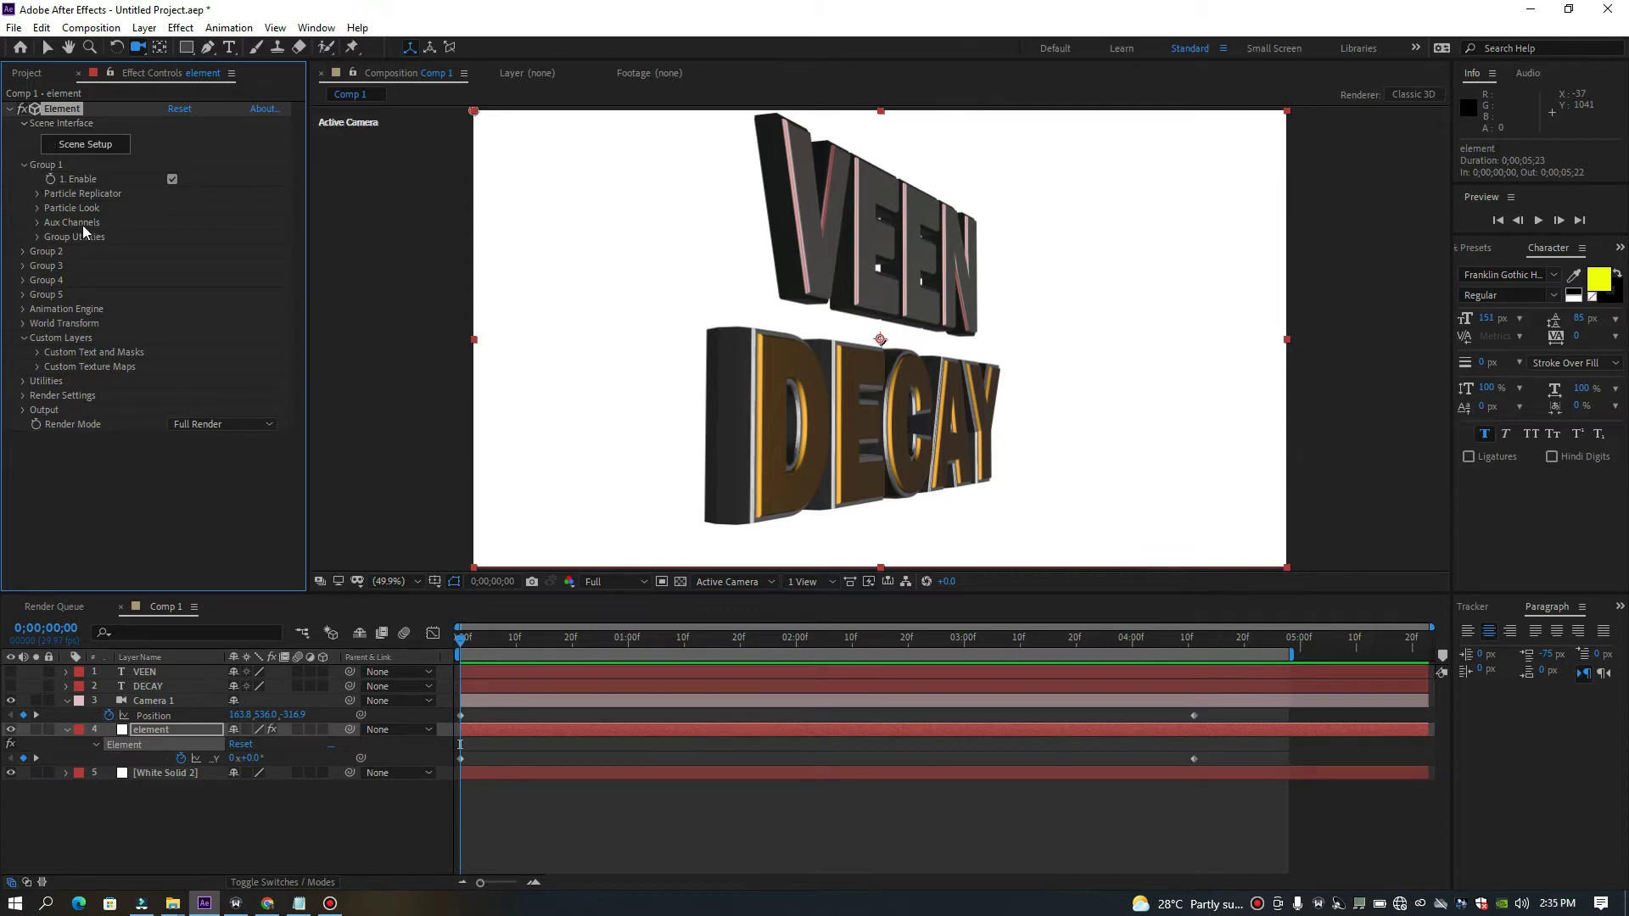
Remove Camera 1's position keyframes, orbit the camera to a front angle at about 924.3, 542.2, -923.2, and preview the texts.
drag(774, 640, 1184, 664)
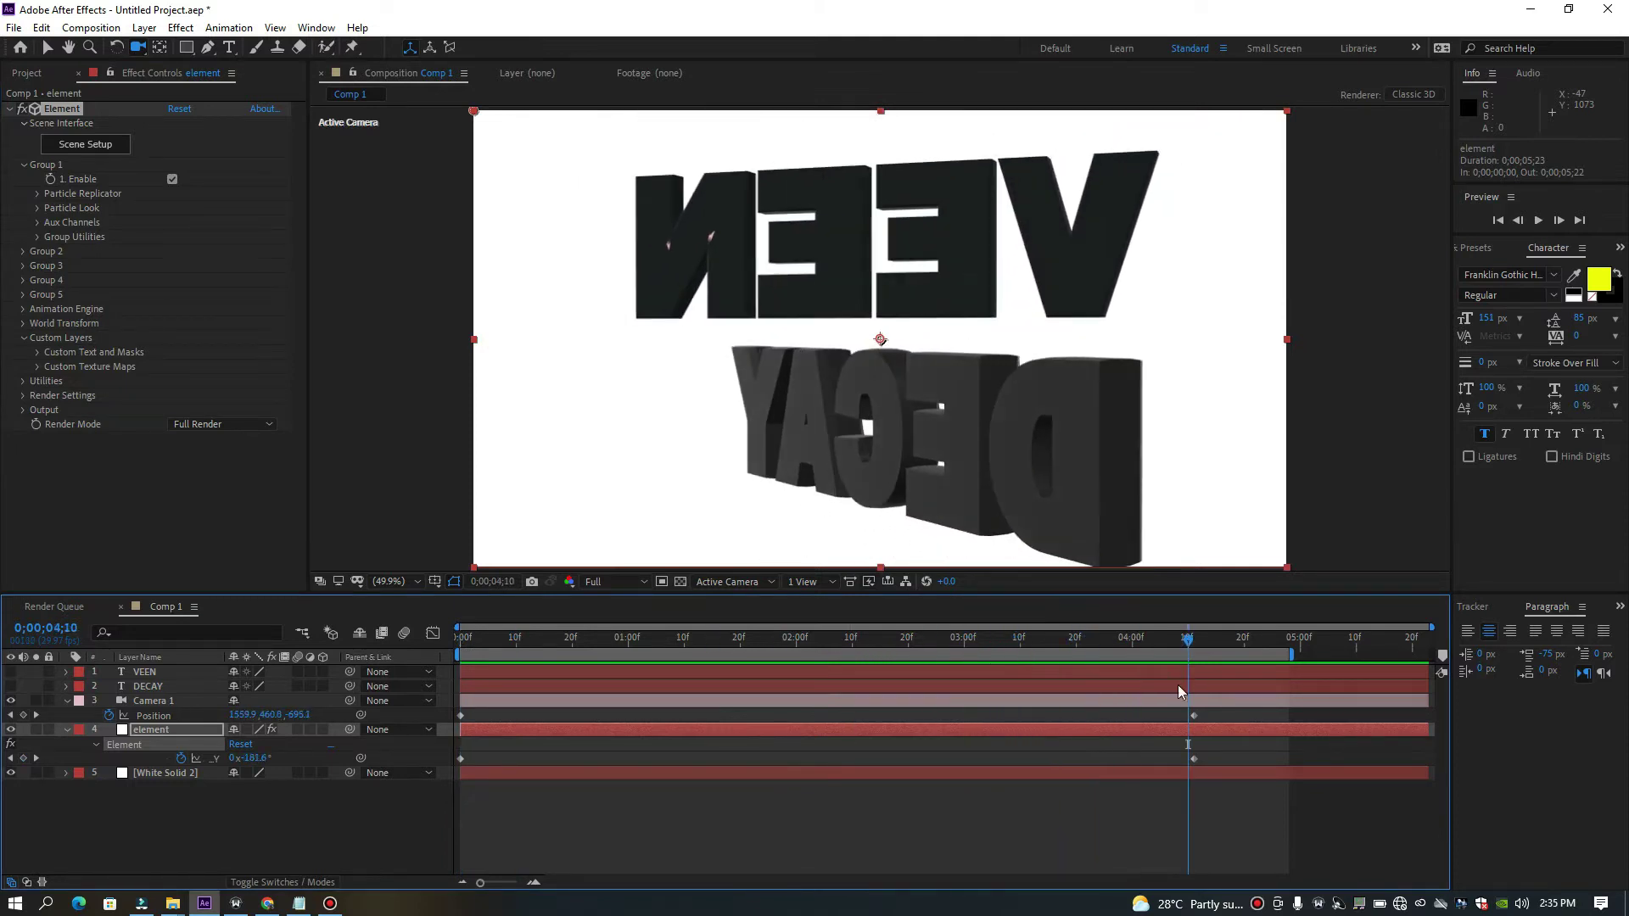
click(109, 716)
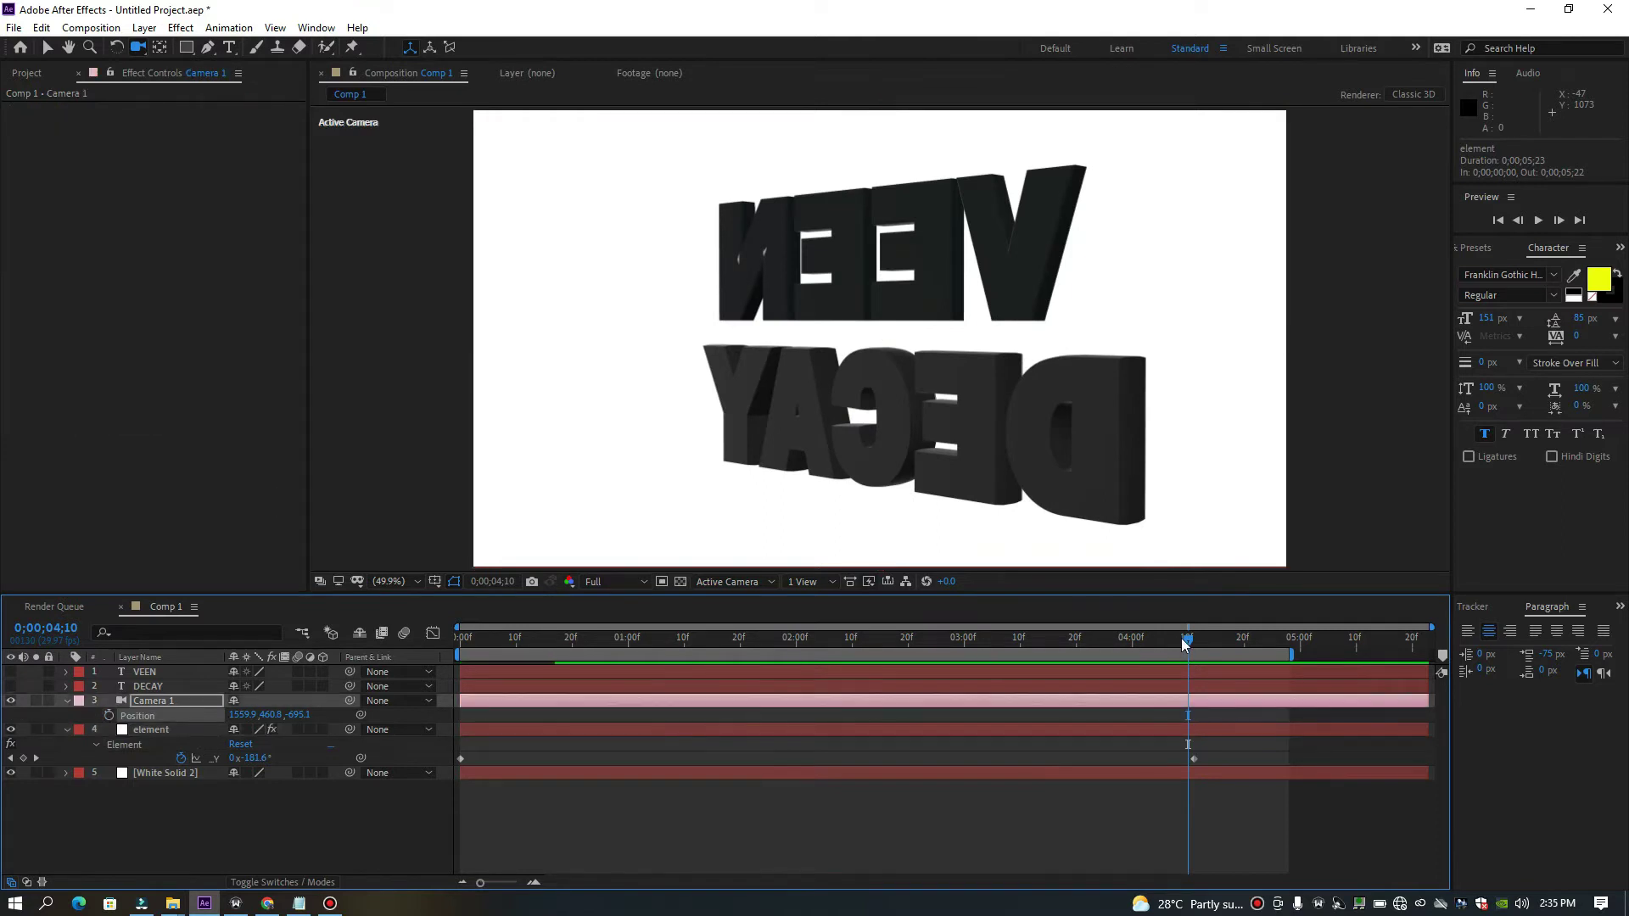
click(839, 636)
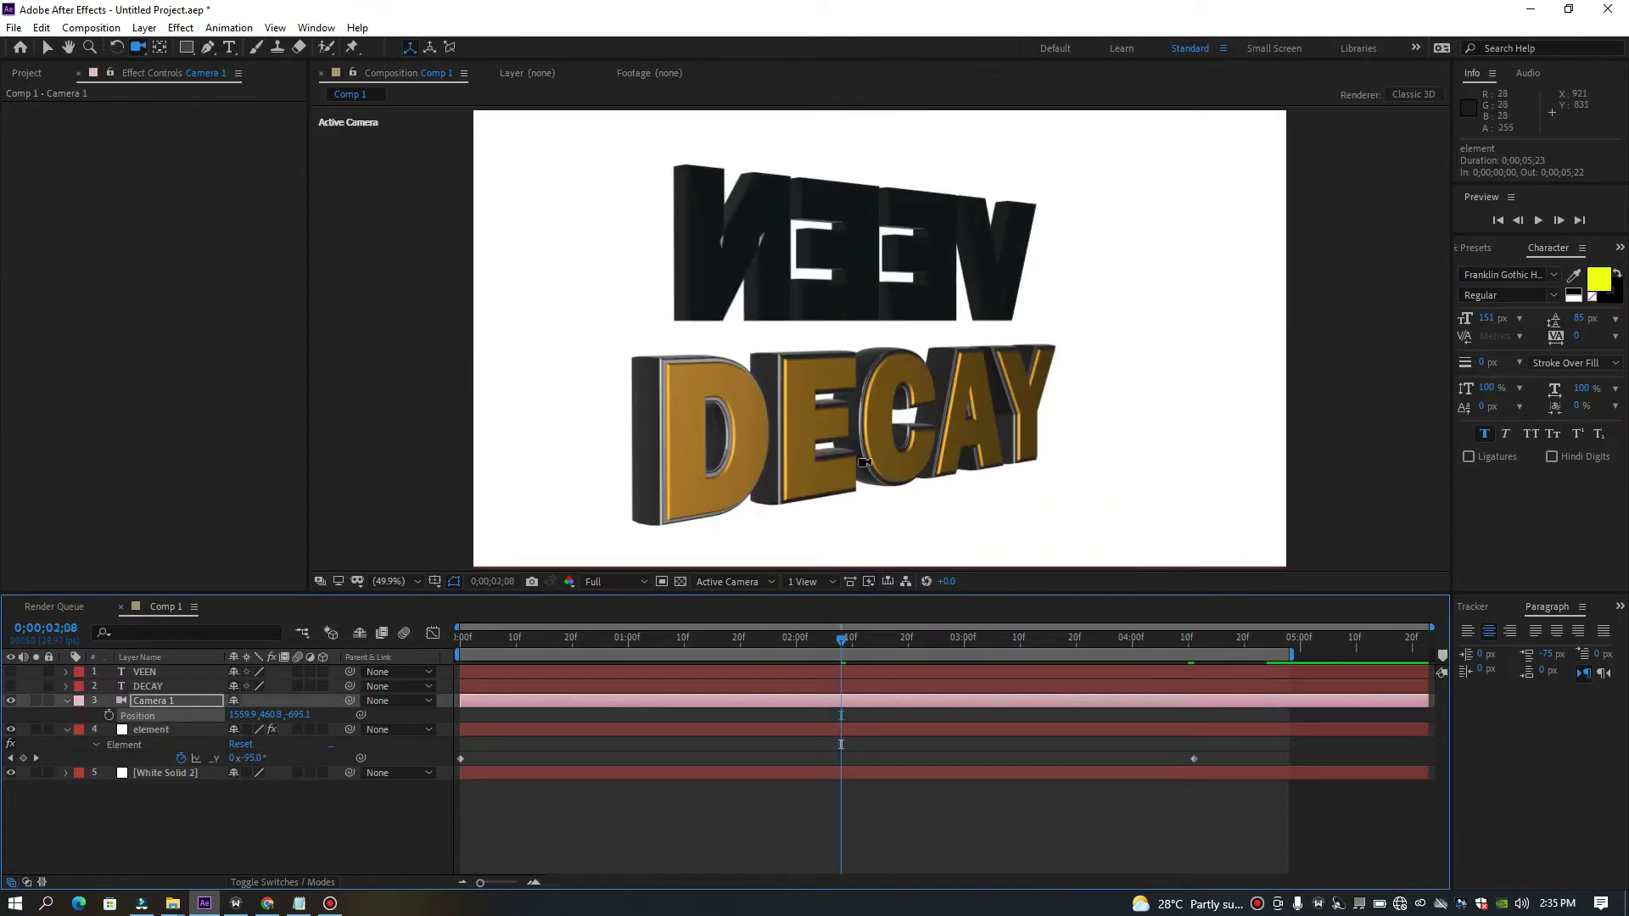
drag(863, 462, 798, 454)
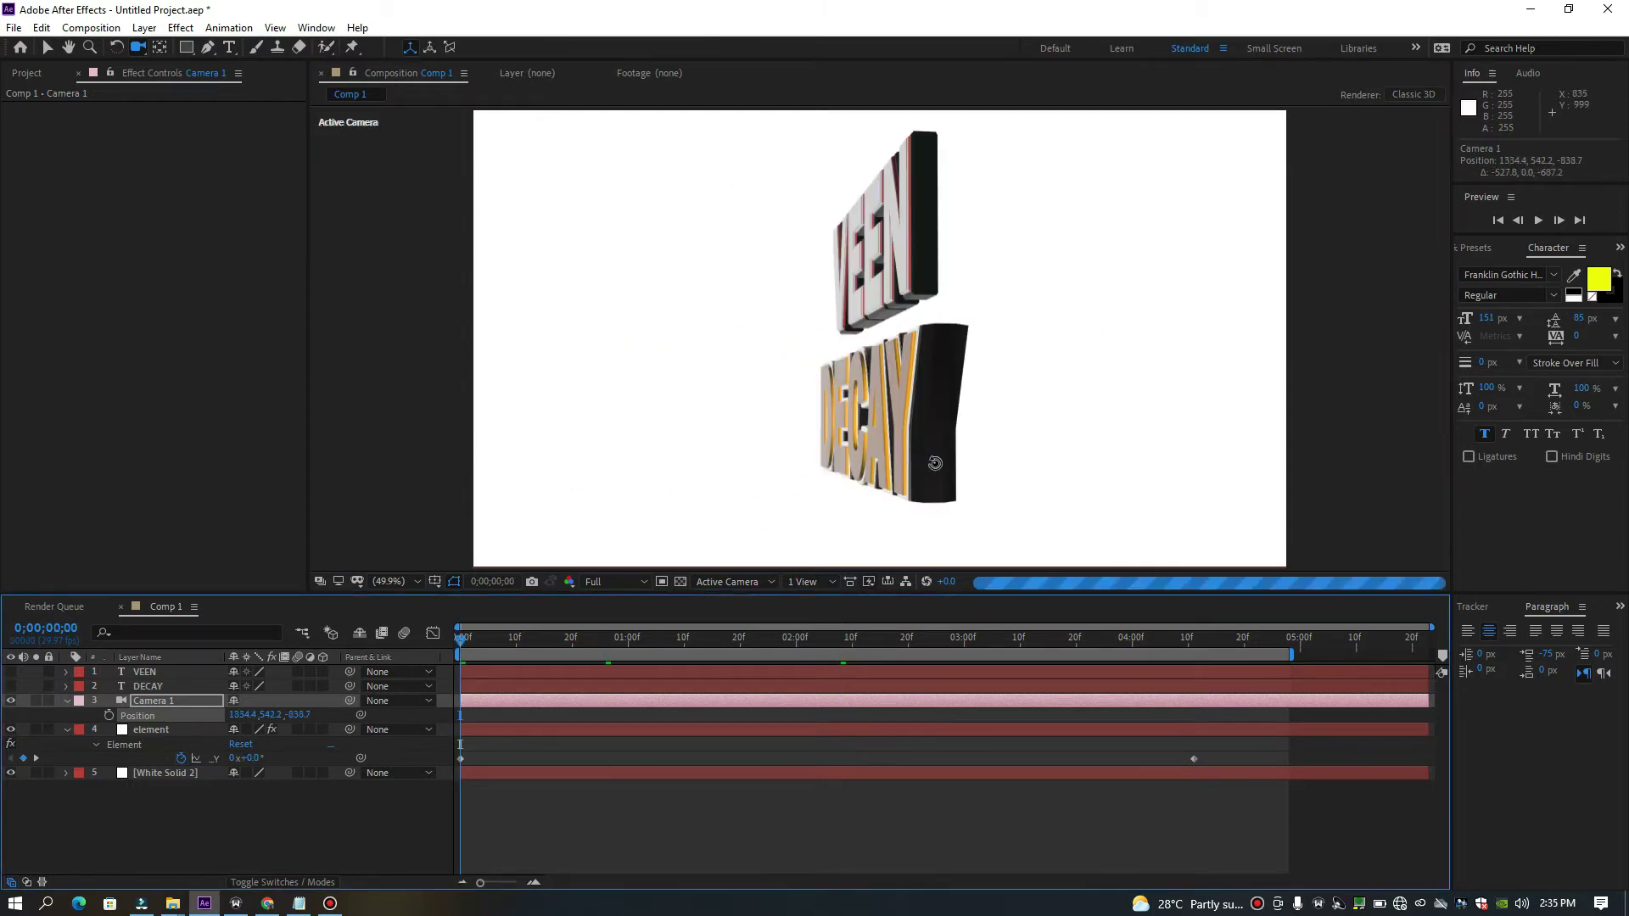
drag(935, 463, 941, 463)
key(space)
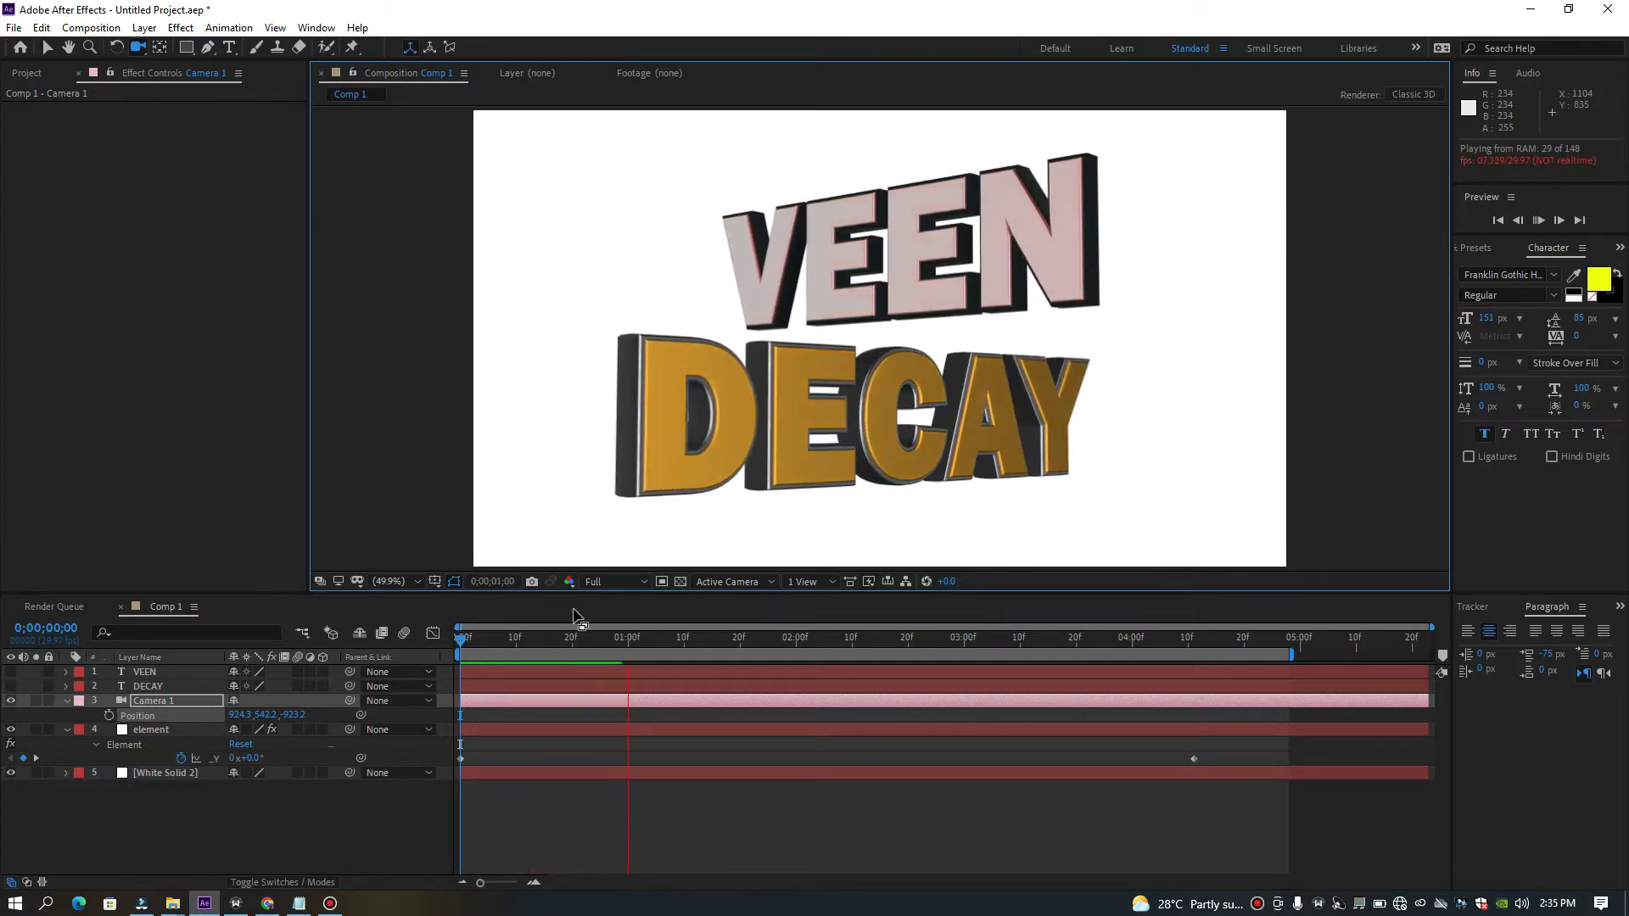
Try moving both texts together with Group 1's replicator Position Z and XY, restoring 0.0 and 960.0, 540.0.
click(590, 637)
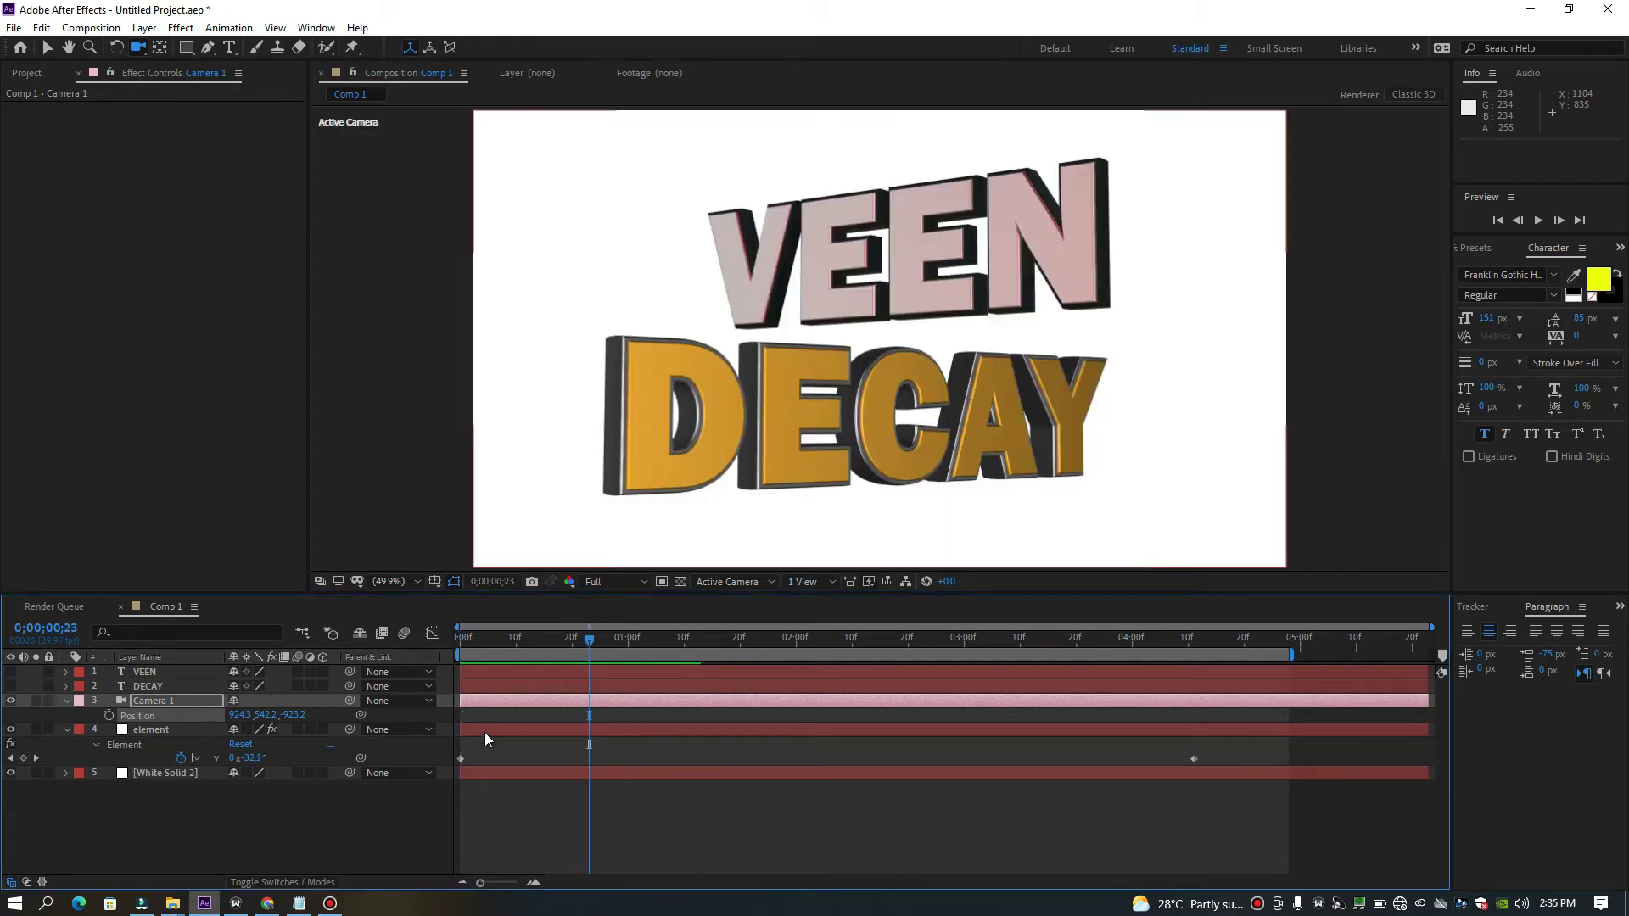
click(485, 729)
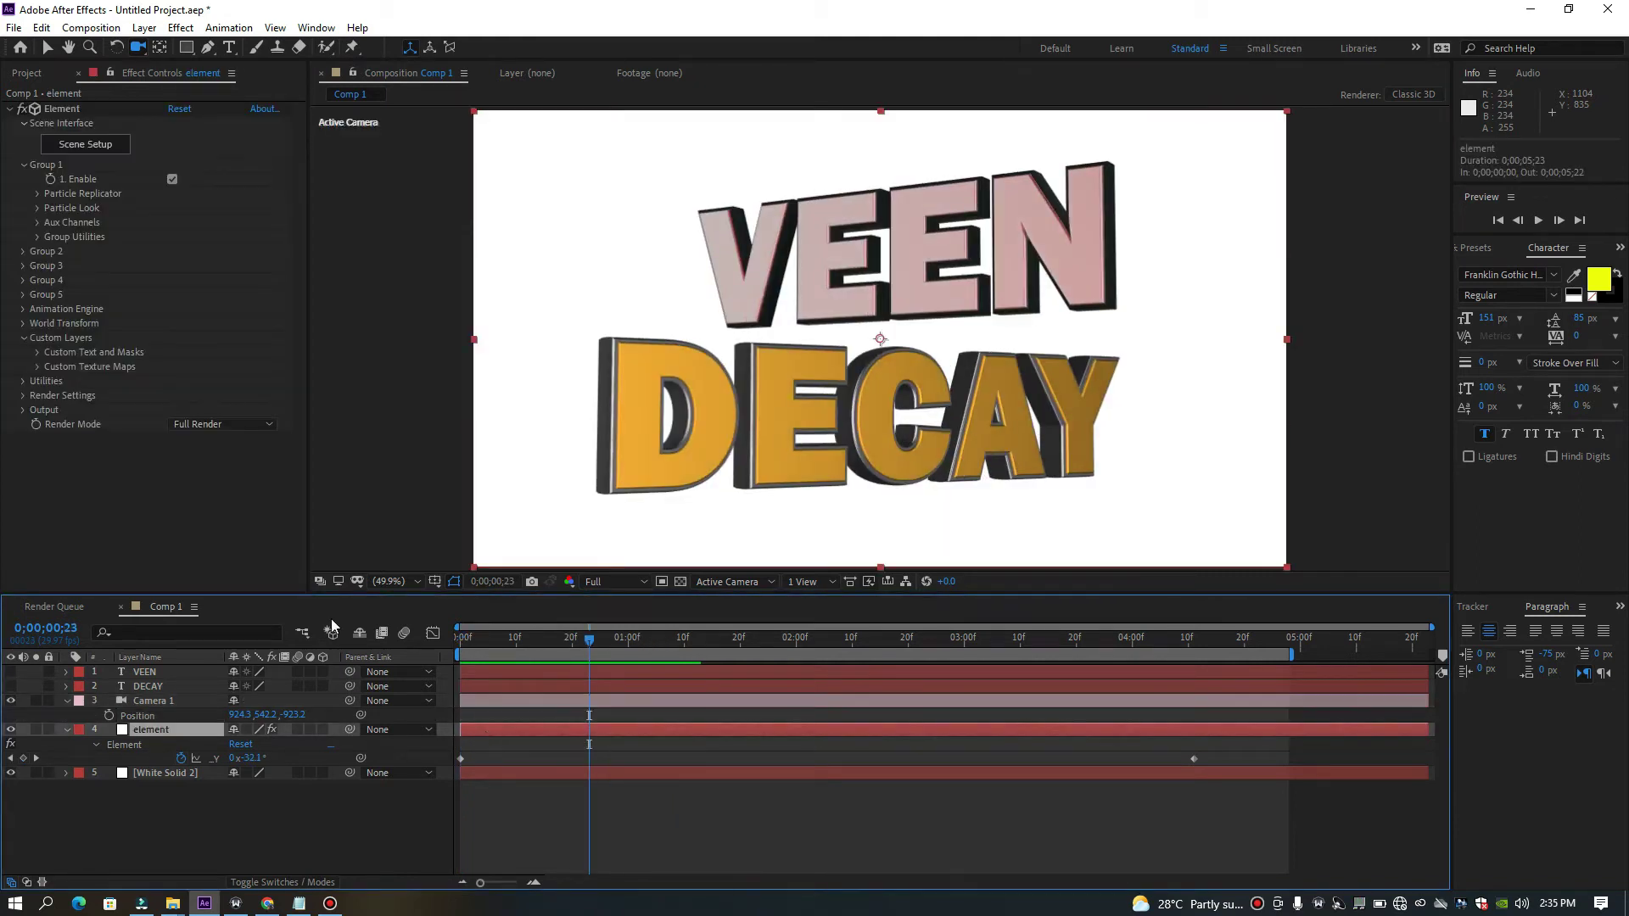
click(37, 195)
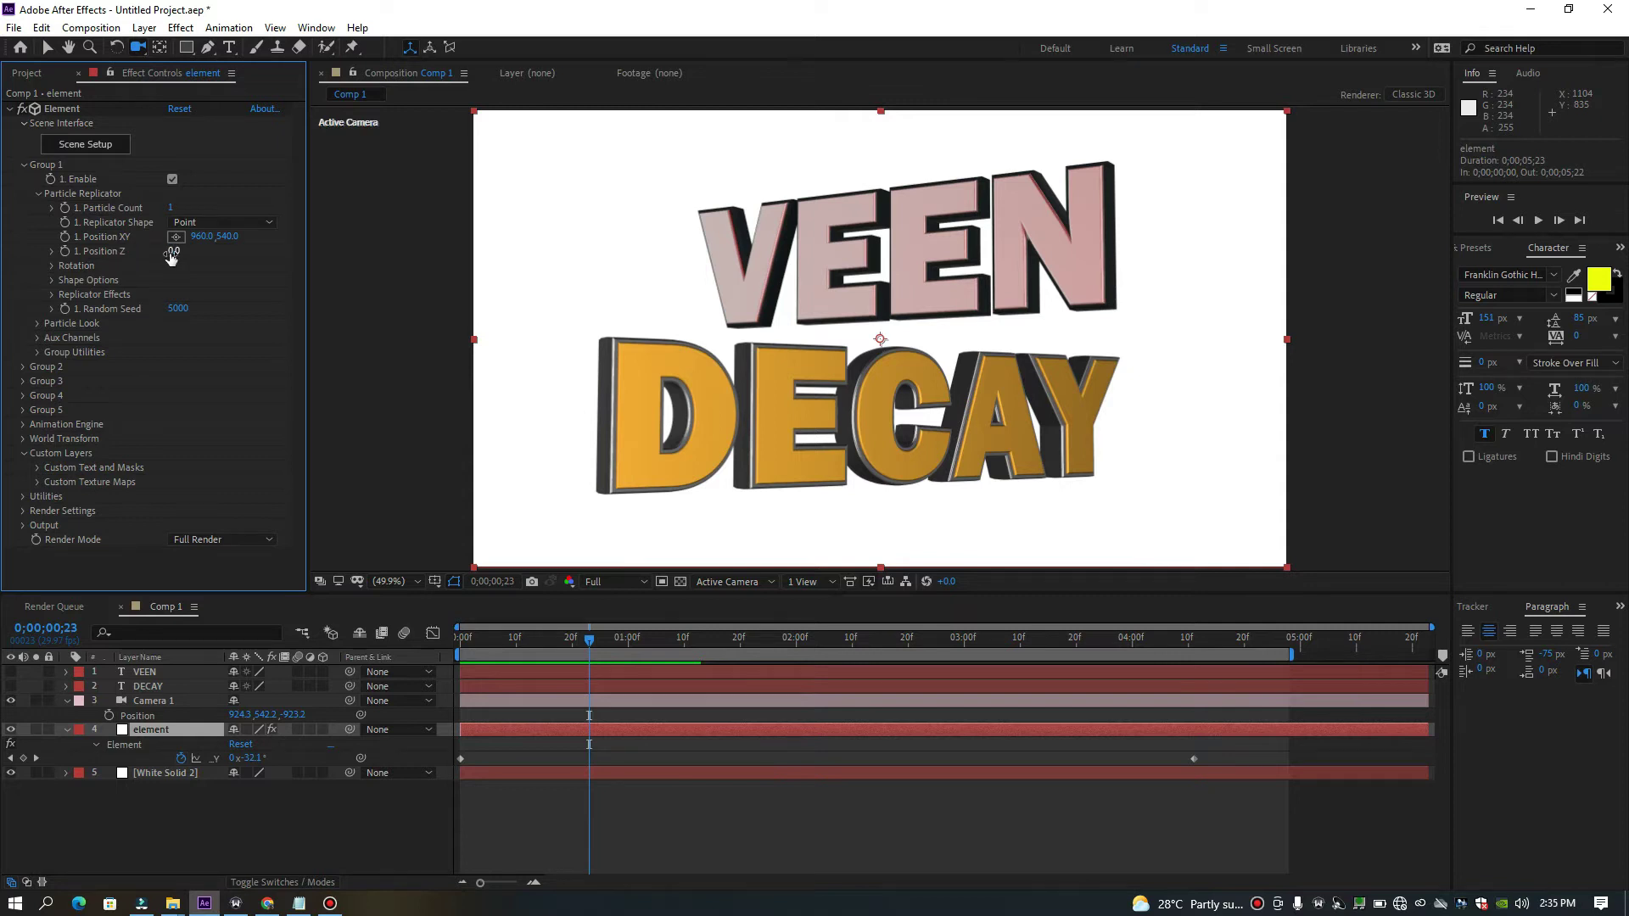
mouse_move(171, 255)
mouse_down()
mouse_move(127, 252)
mouse_move(193, 246)
mouse_up()
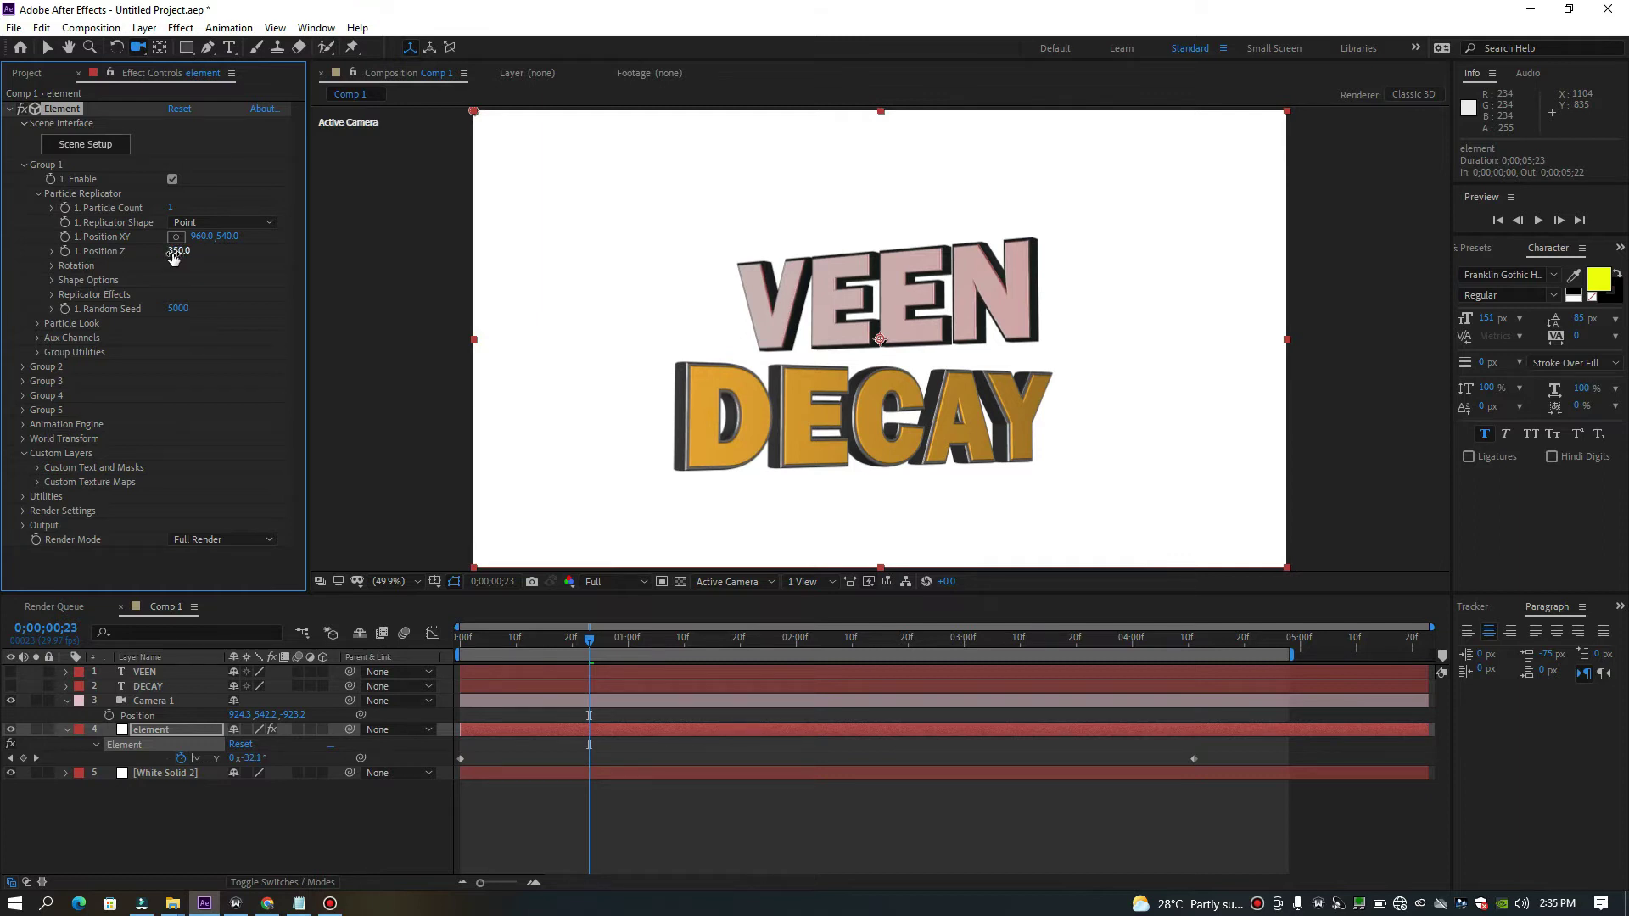
click(179, 251)
text(0)
key(Return)
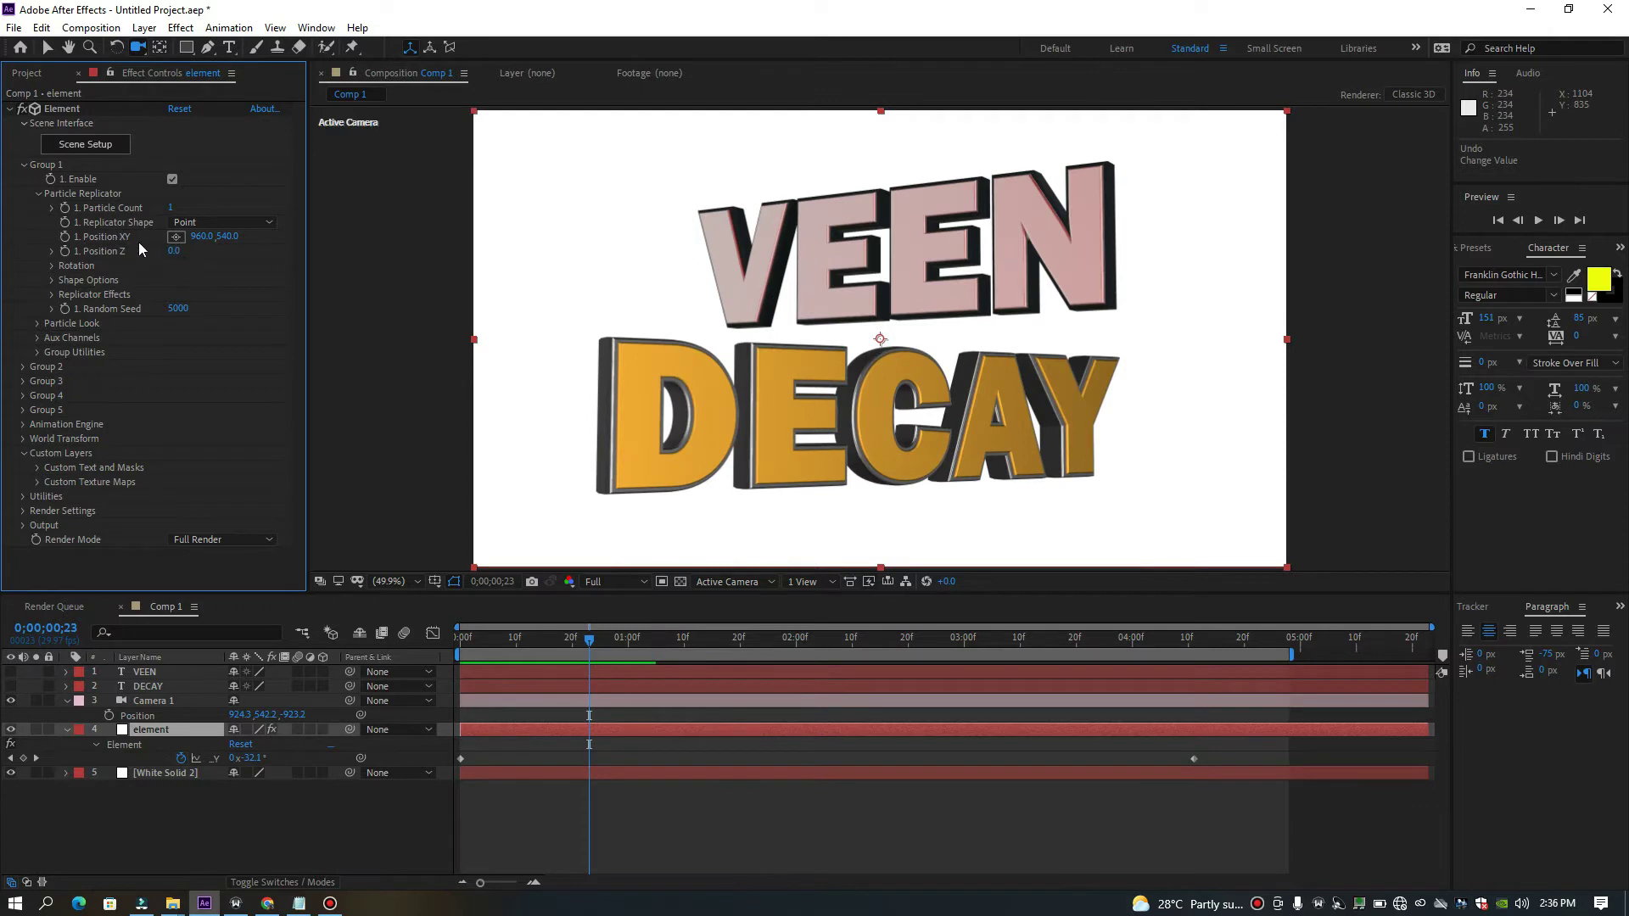
mouse_move(200, 238)
mouse_down()
mouse_move(109, 236)
mouse_move(193, 237)
mouse_up()
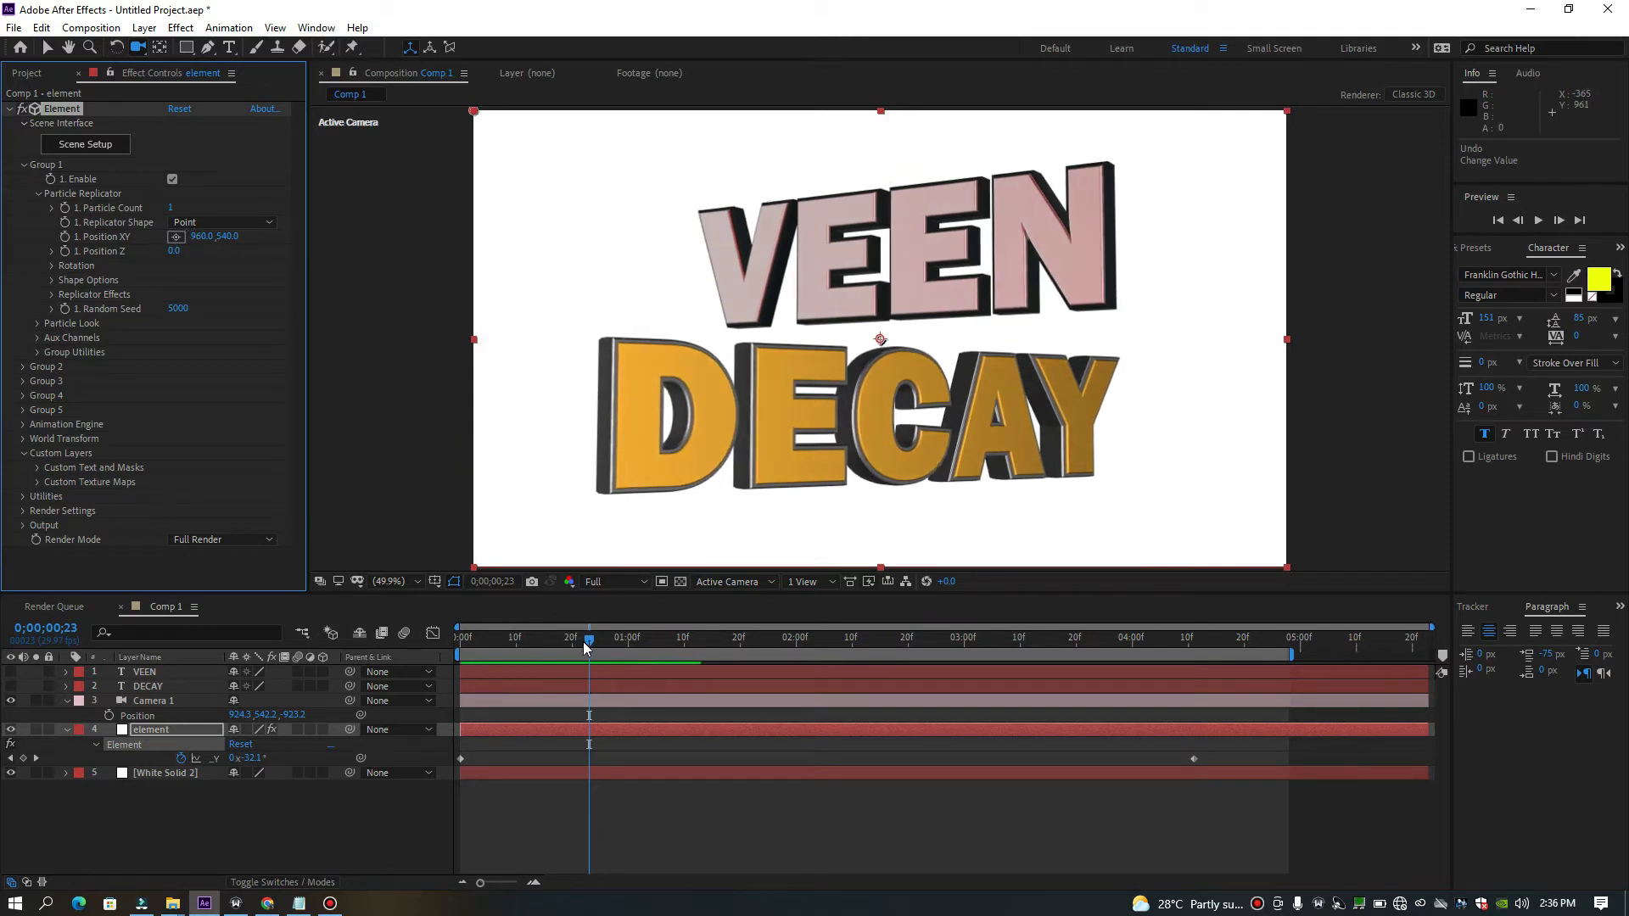
Keyframe Group 1's replicator Position XY at the first frame, and set it to 693.0, 540.0 at 0;00;04;06.
drag(591, 640, 390, 641)
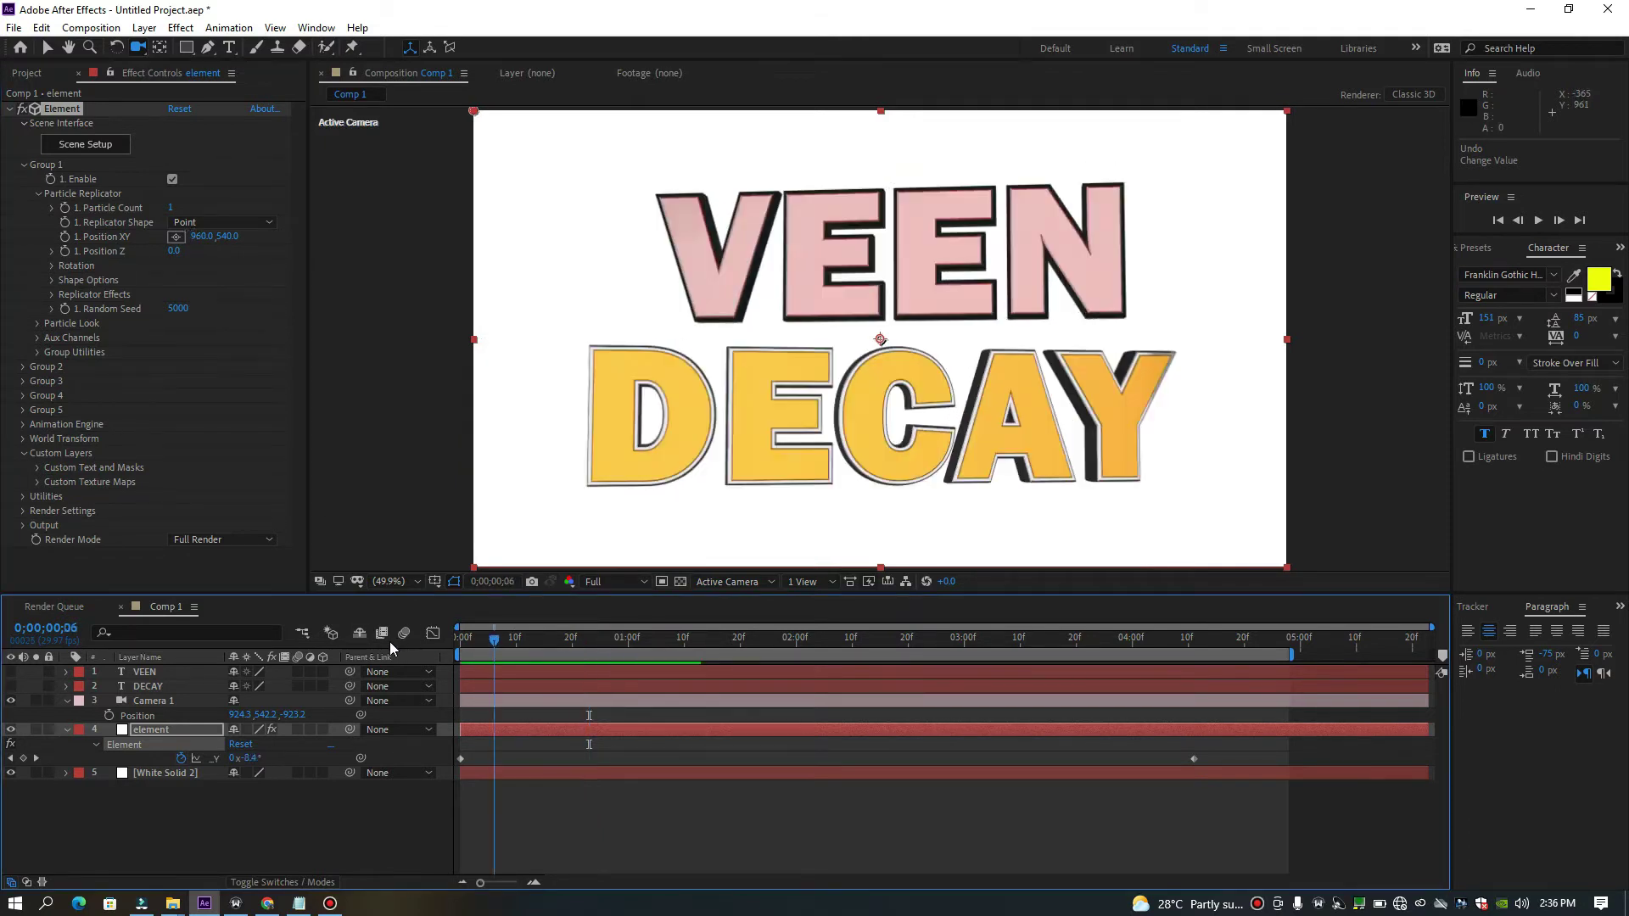
click(66, 237)
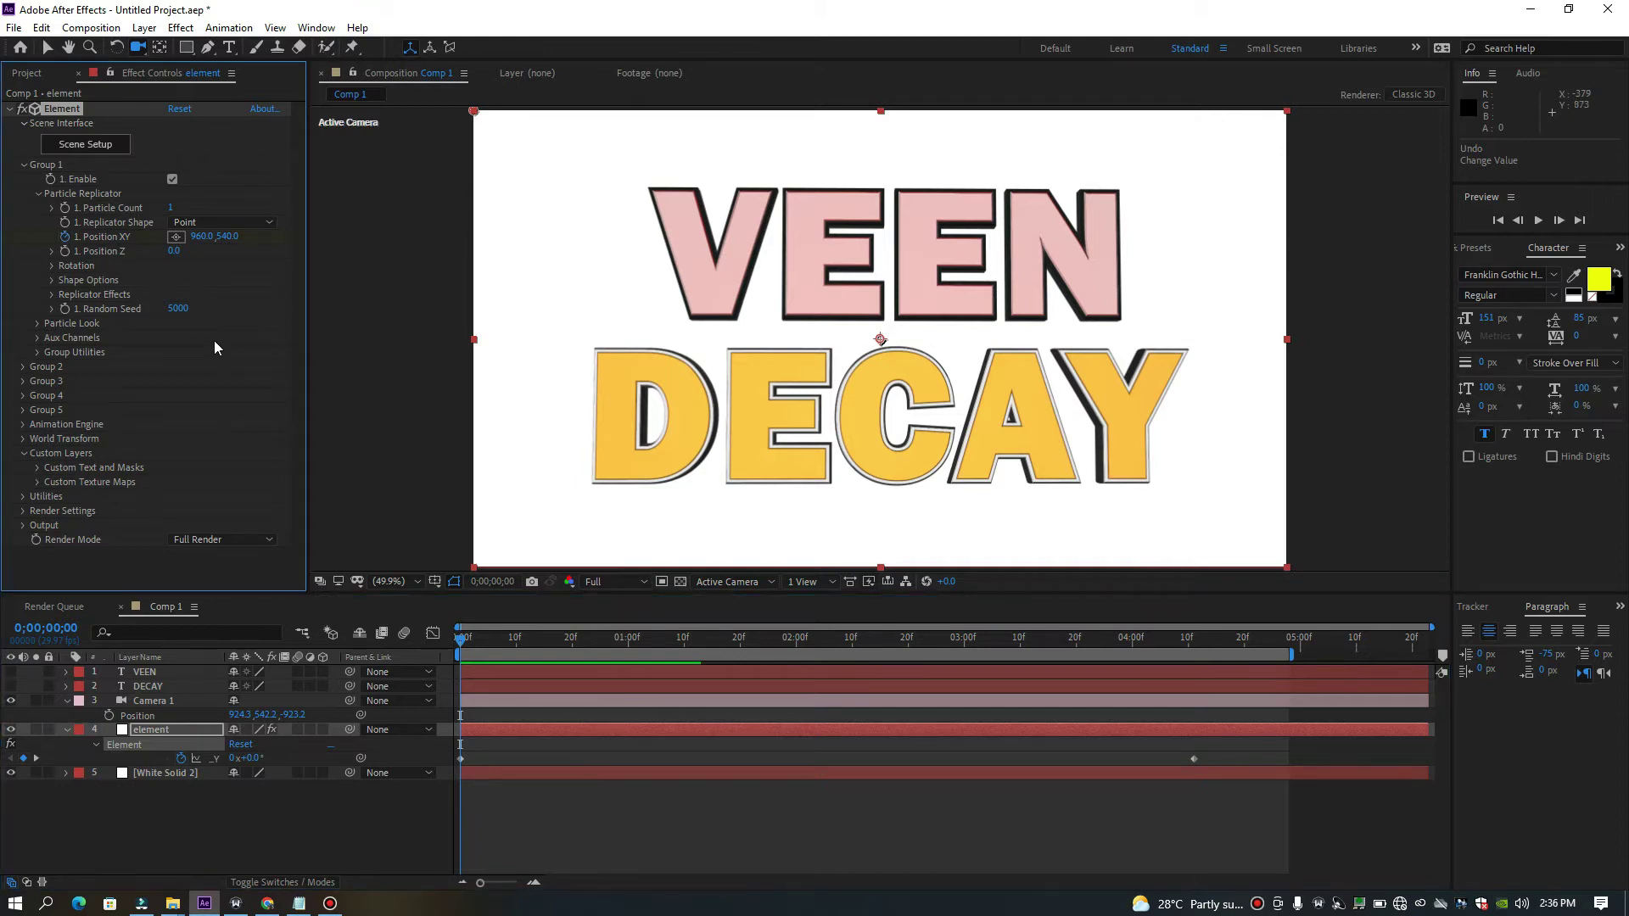
drag(764, 685, 1169, 689)
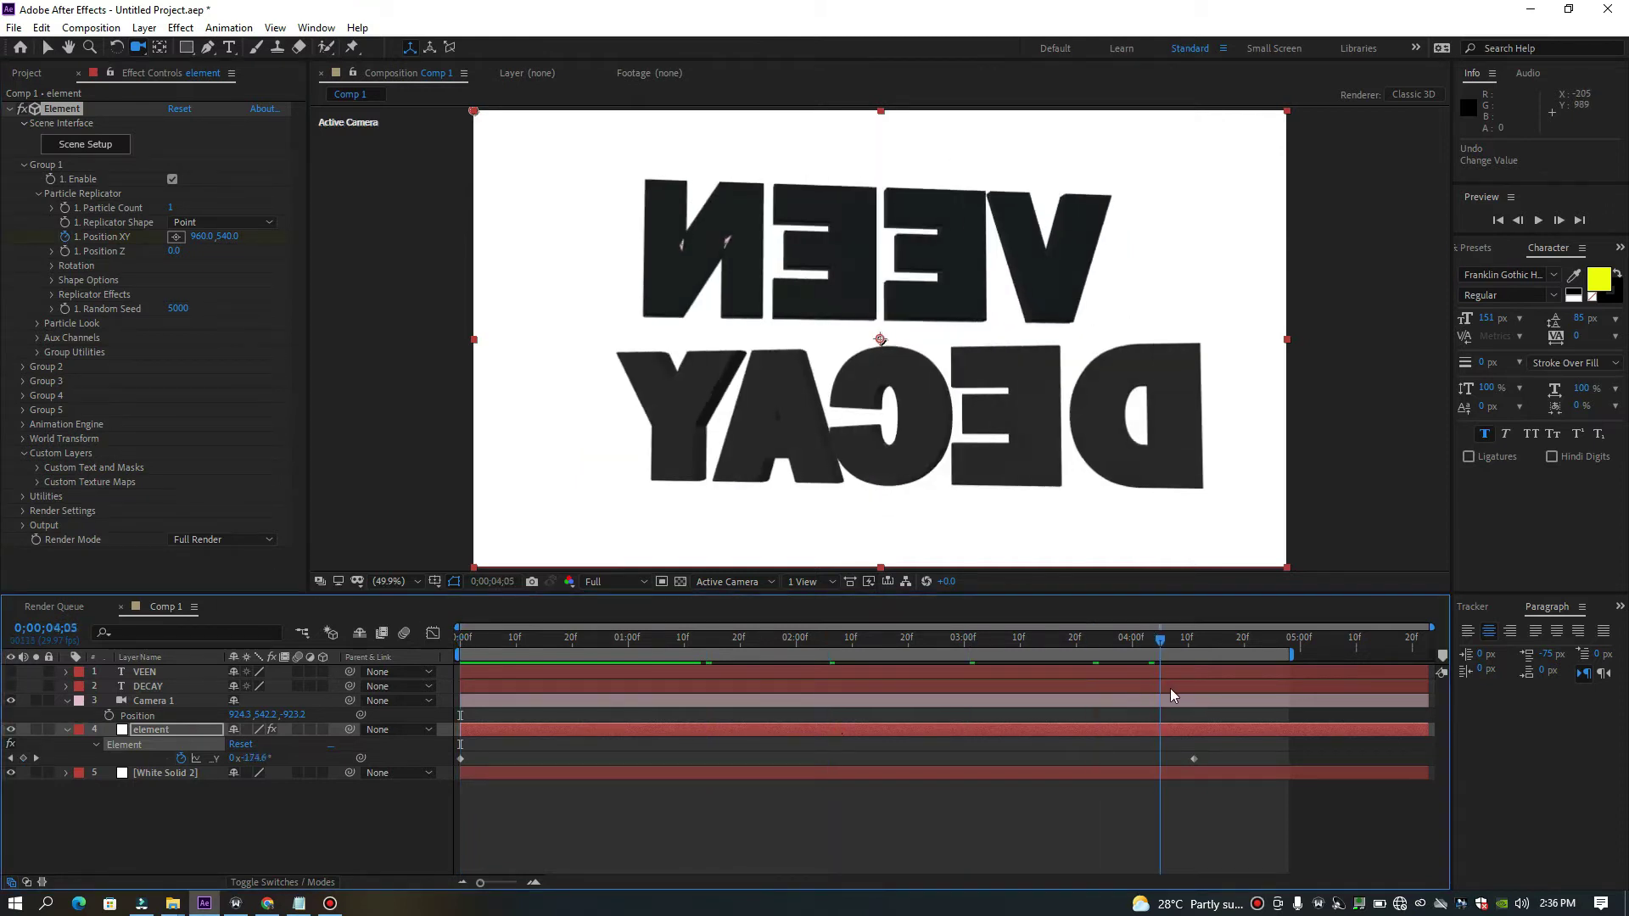
drag(194, 235, 60, 238)
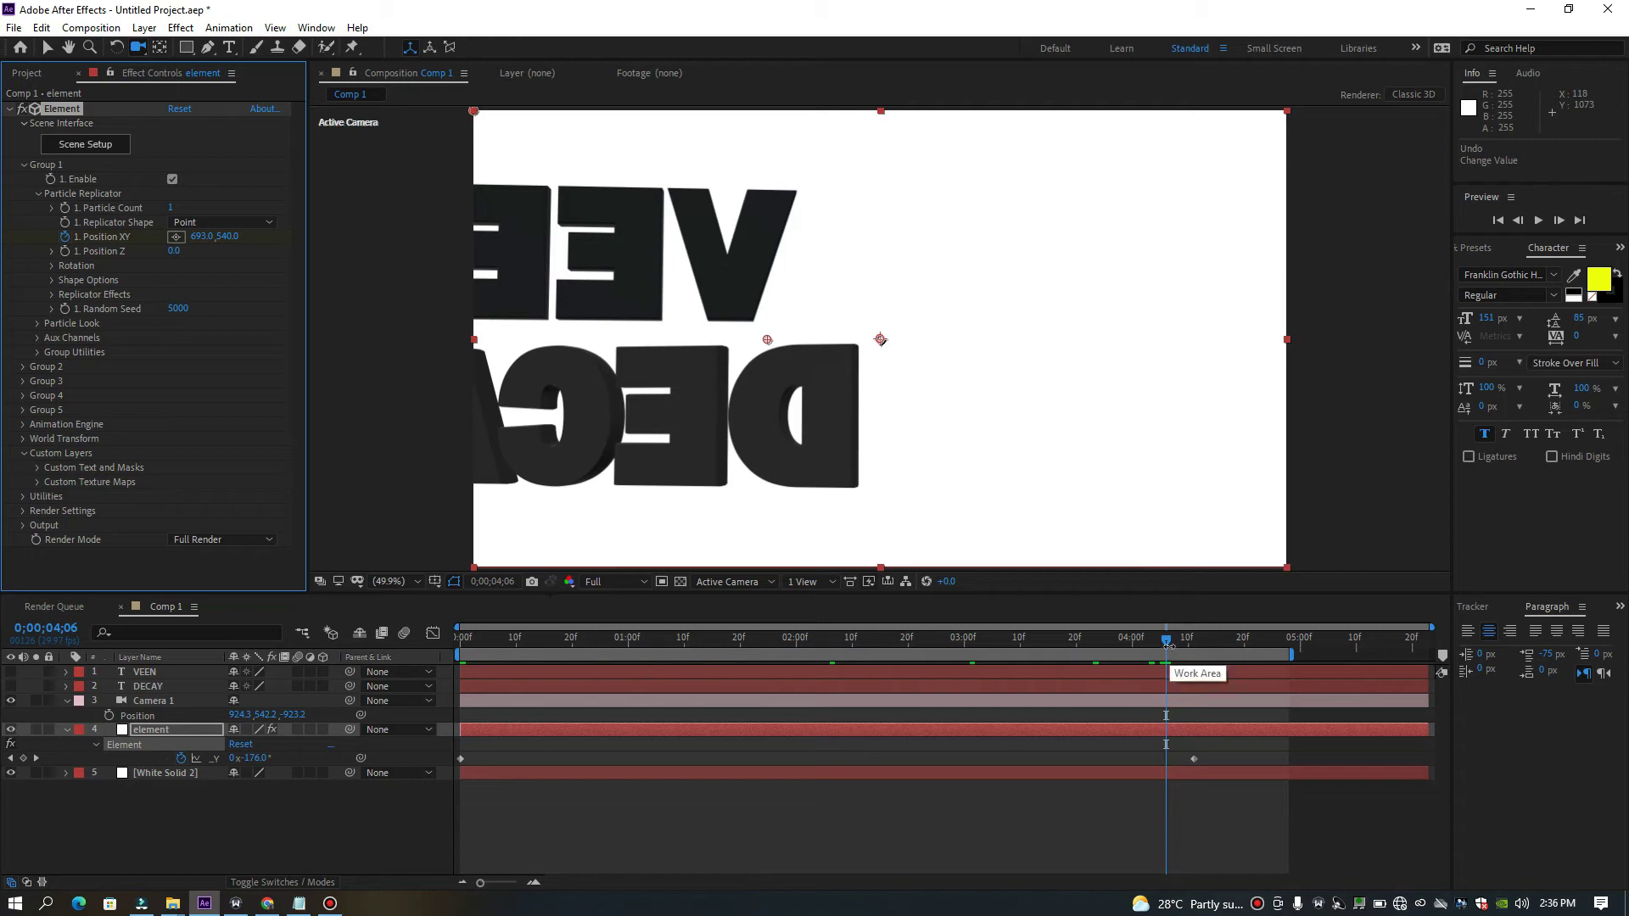
Preview both texts' shared movement from the first frame, and scrub the timeline to 0;00;01;19.
click(858, 638)
key(Home)
key(space)
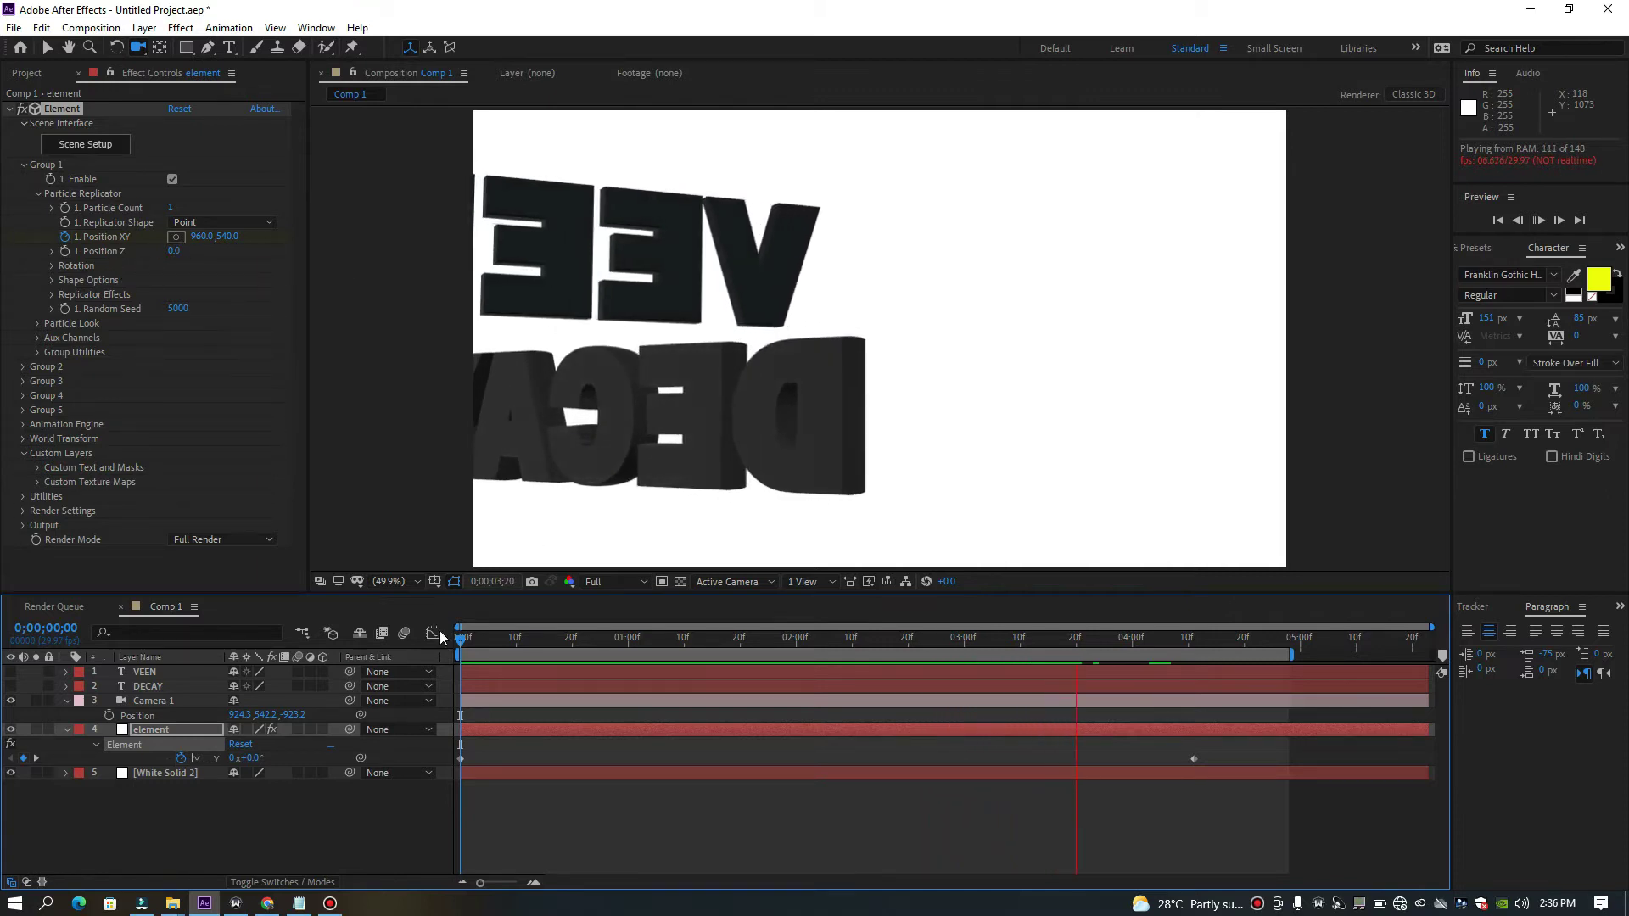
key(space)
drag(622, 661, 741, 655)
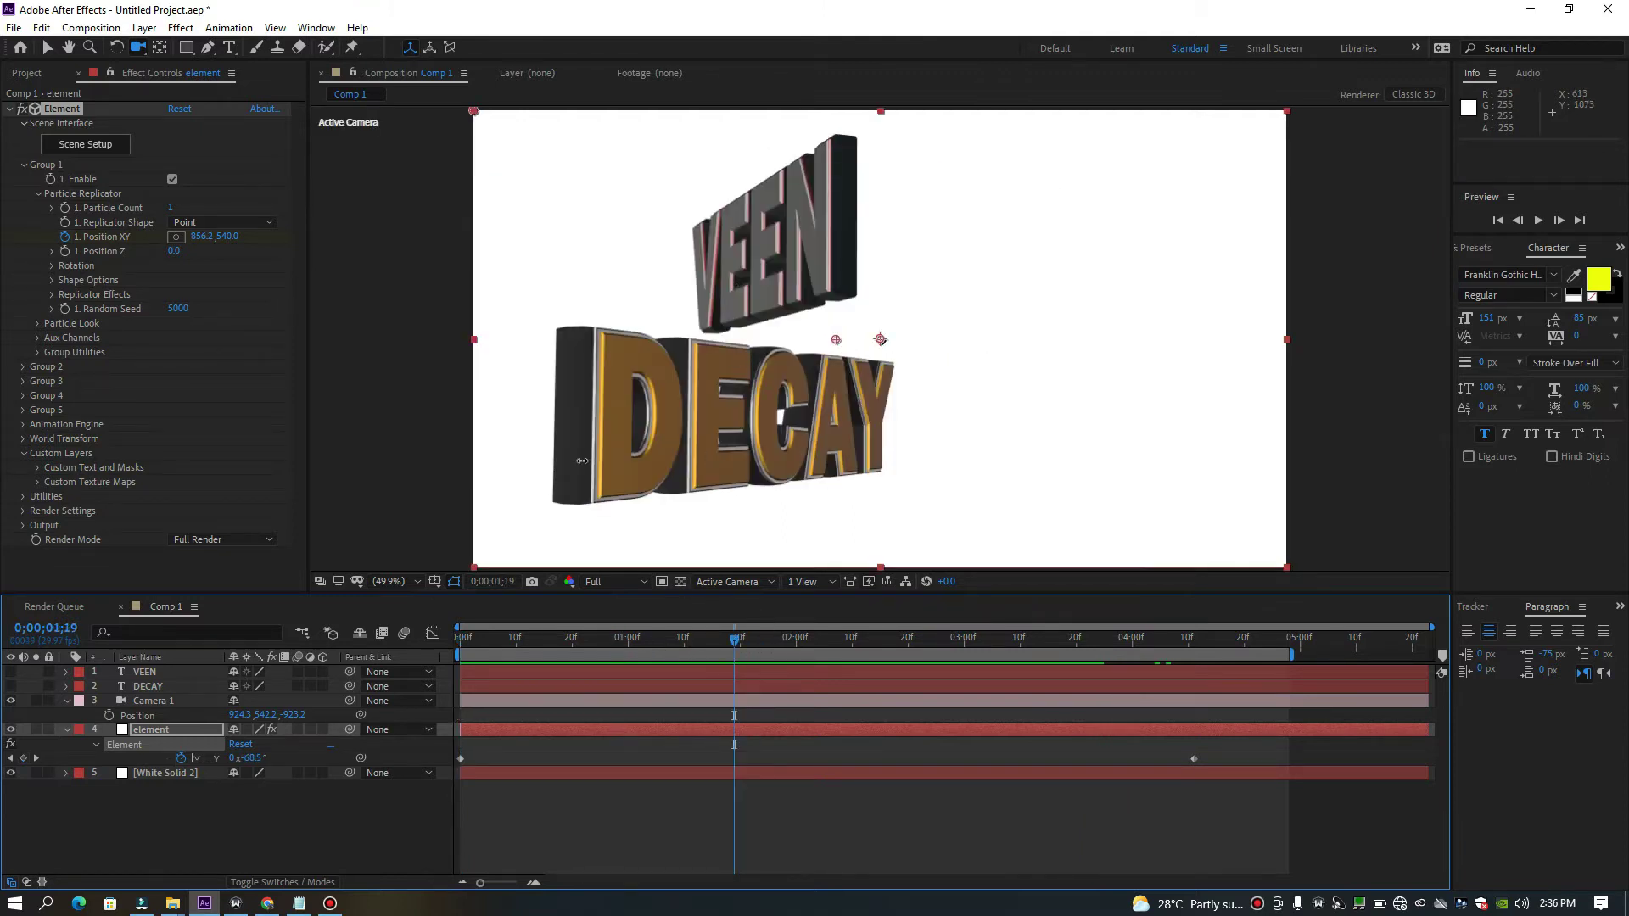
In Scene Setup, move the decay model out of the group folder, assign it to group 2, and apply the scene.
click(85, 146)
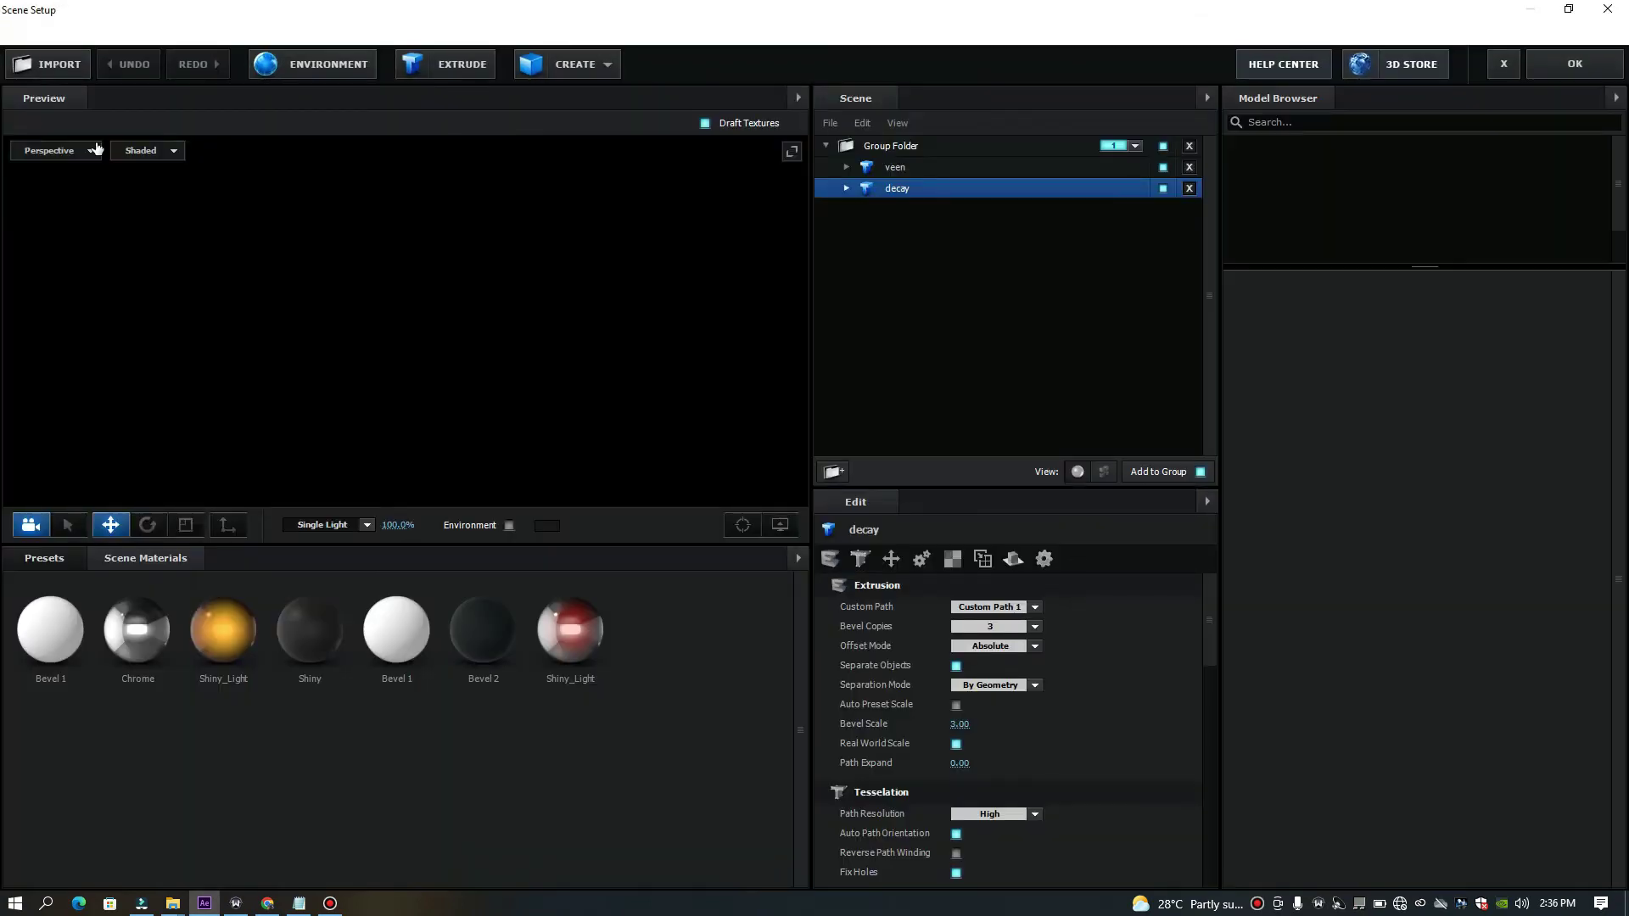
click(96, 149)
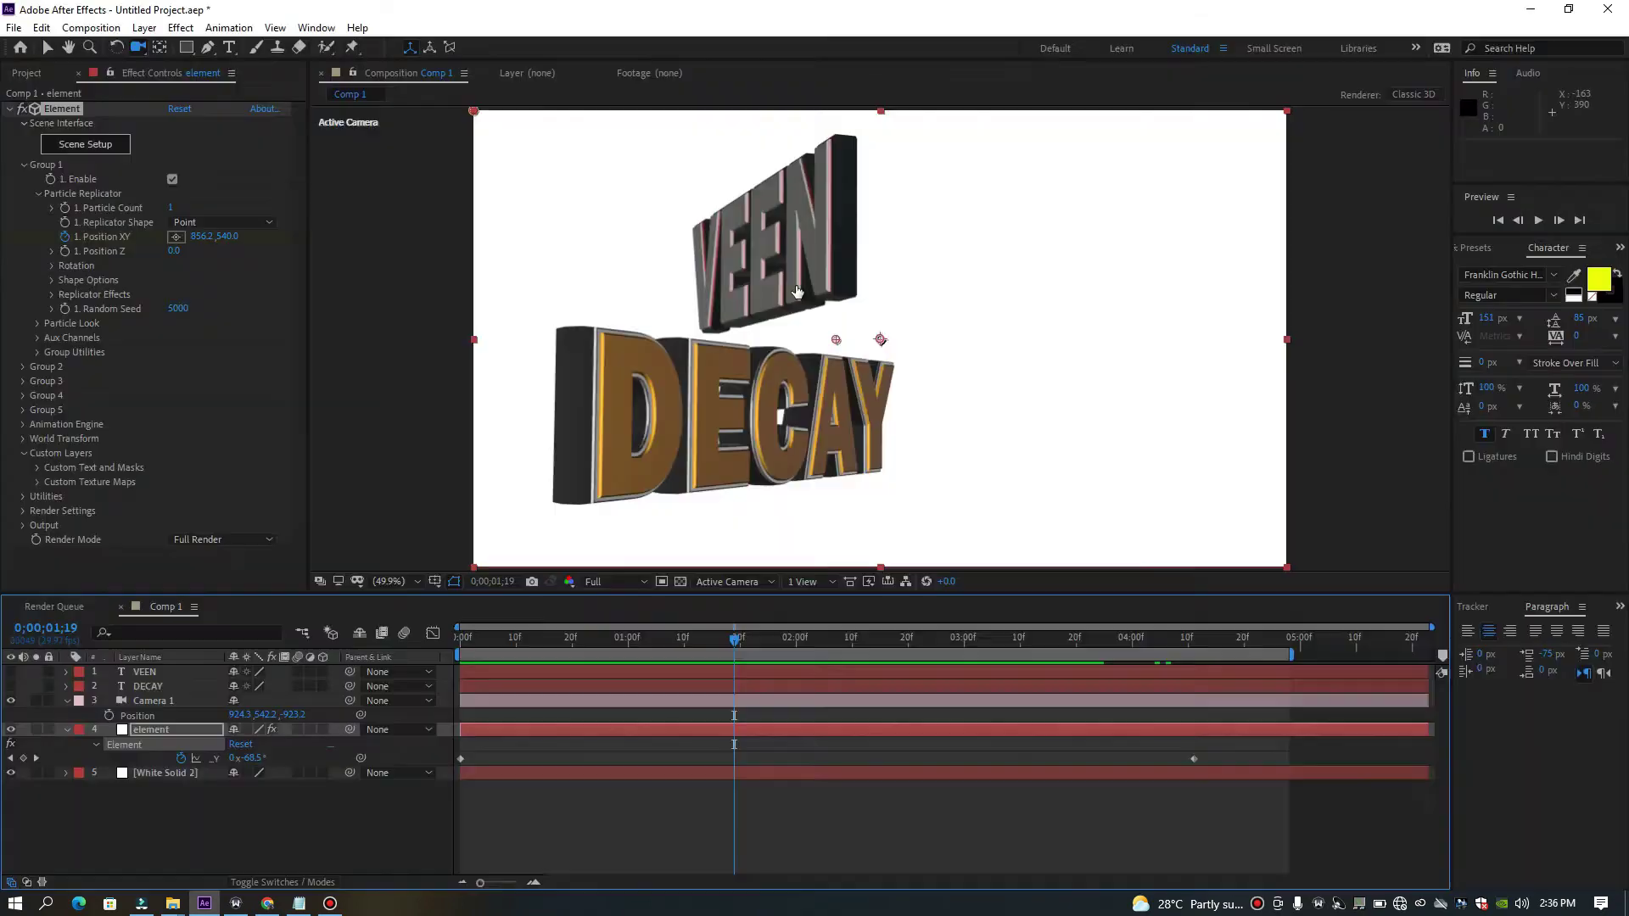
click(524, 254)
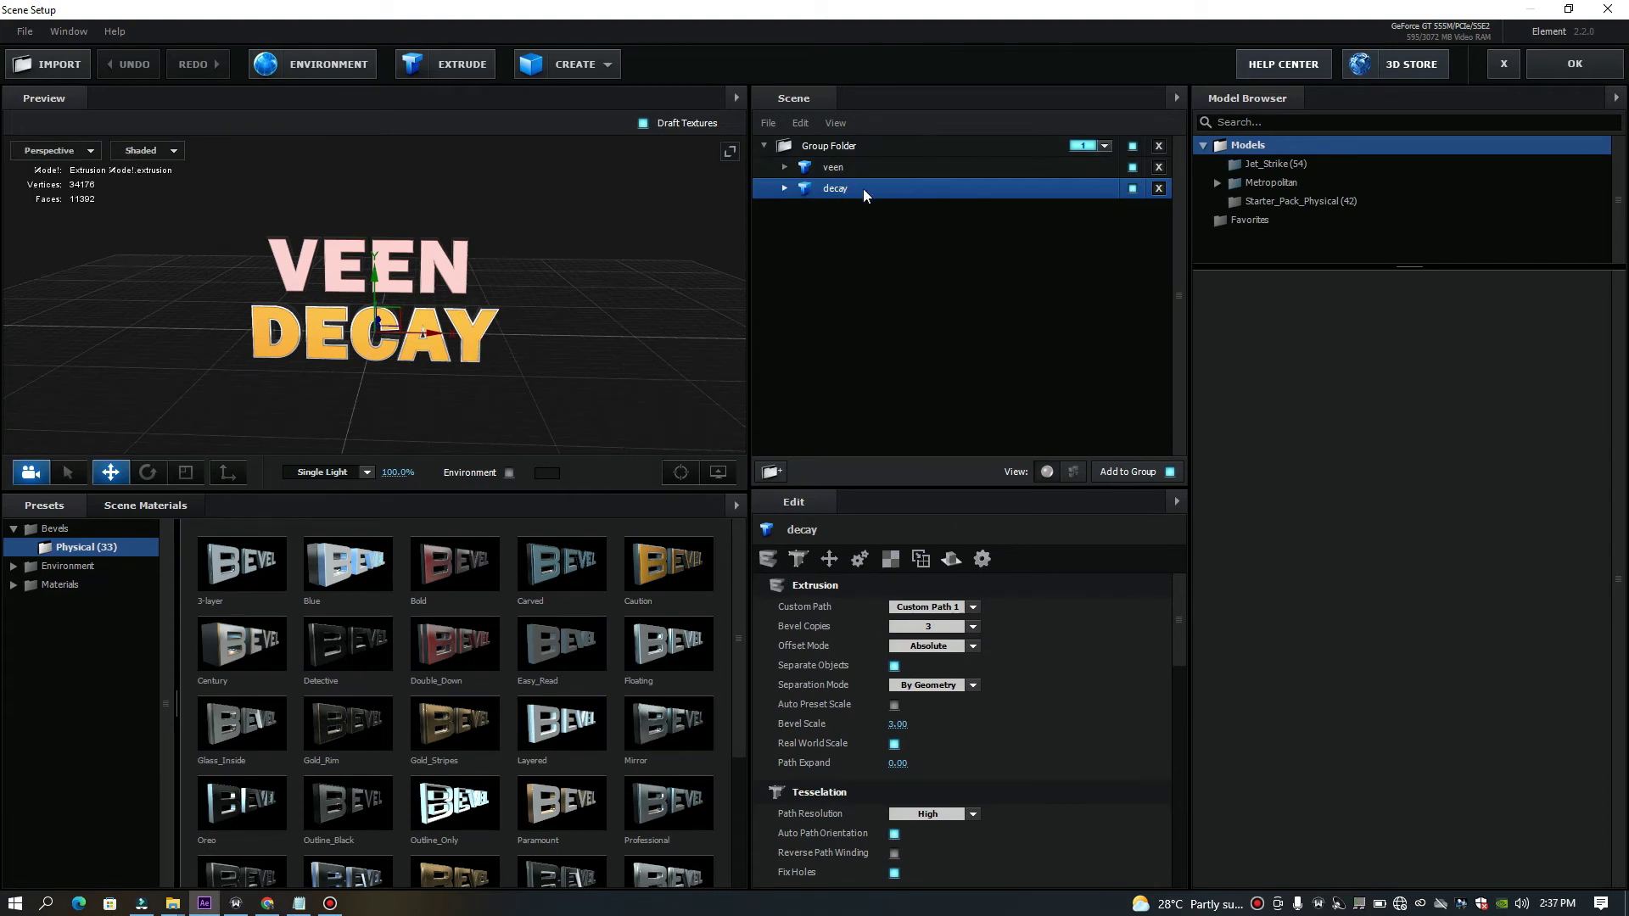
drag(863, 188, 882, 302)
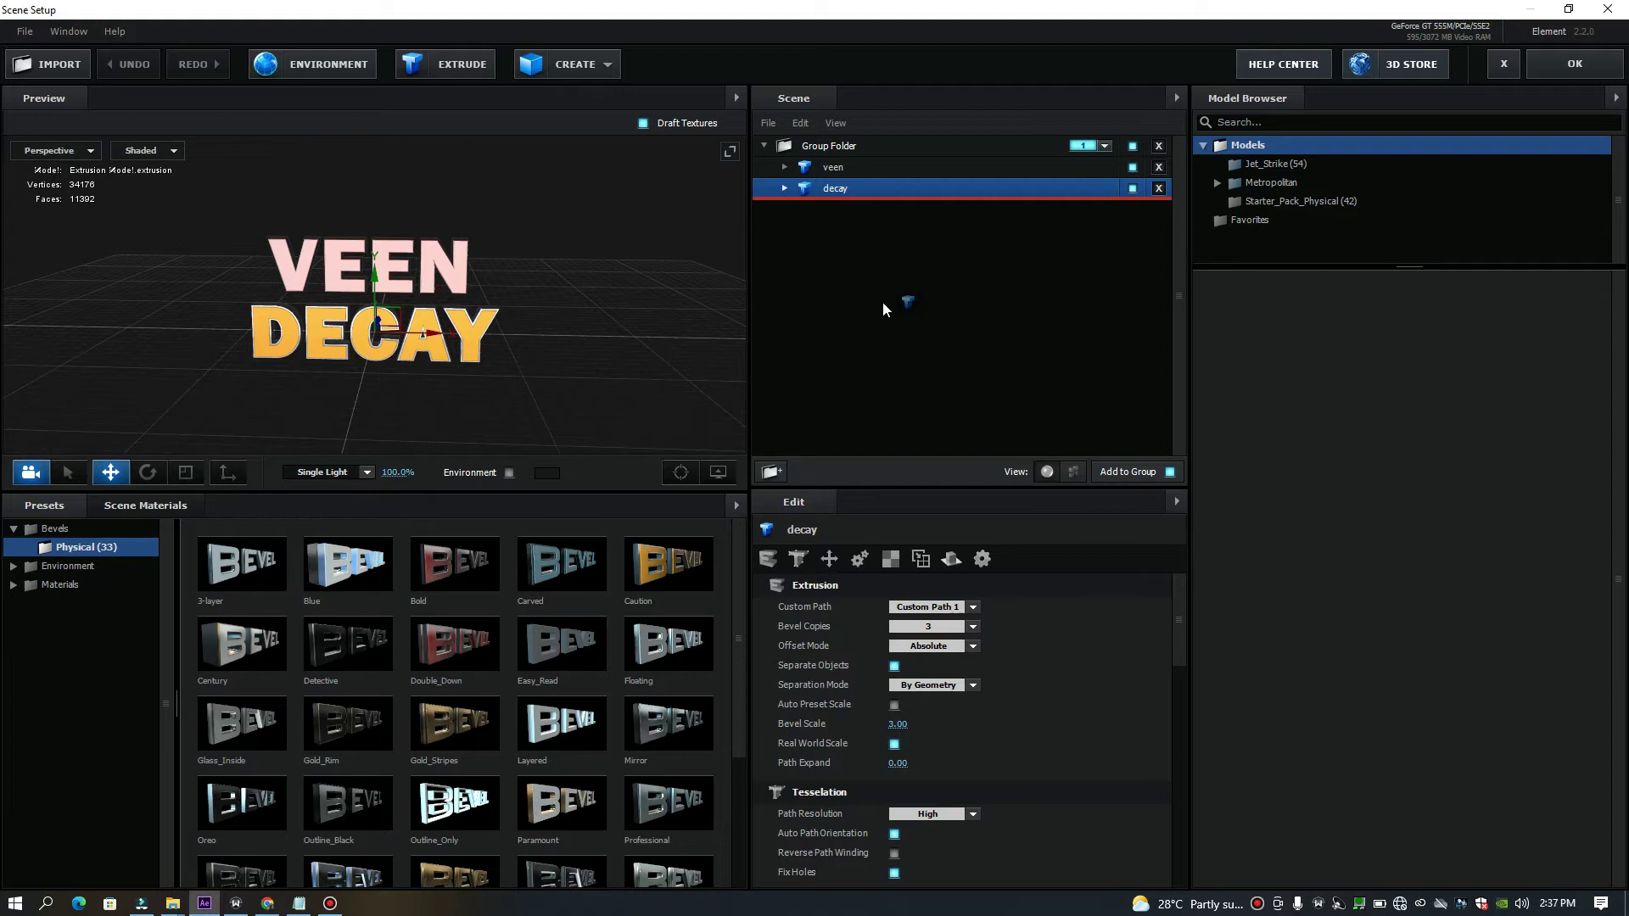
drag(882, 302, 882, 302)
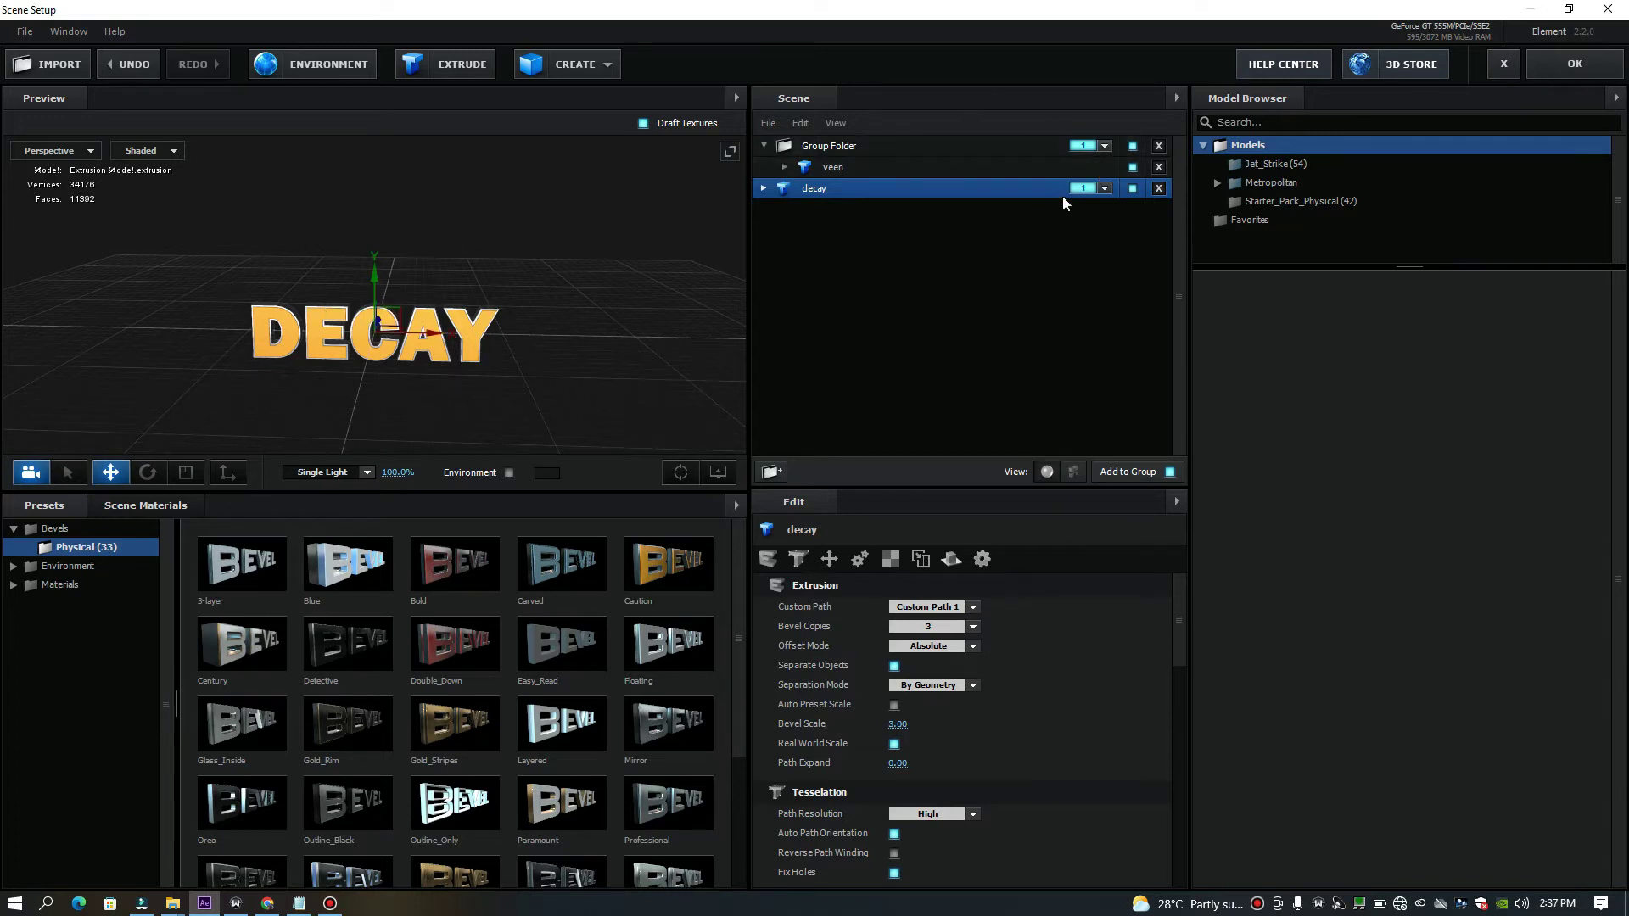
click(1105, 189)
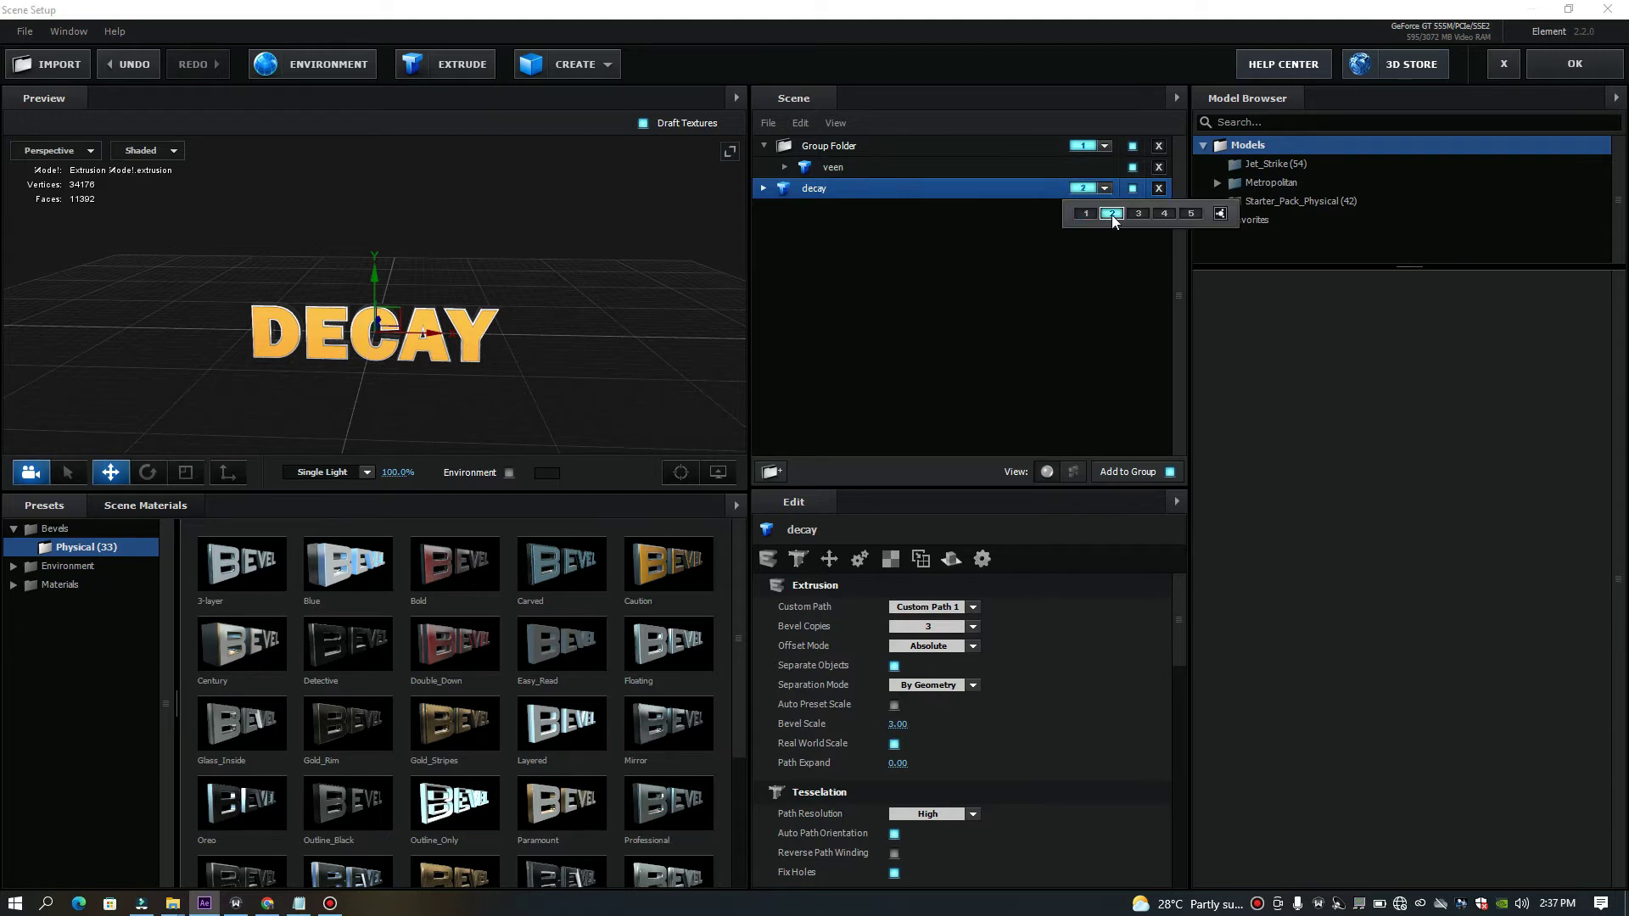
click(960, 344)
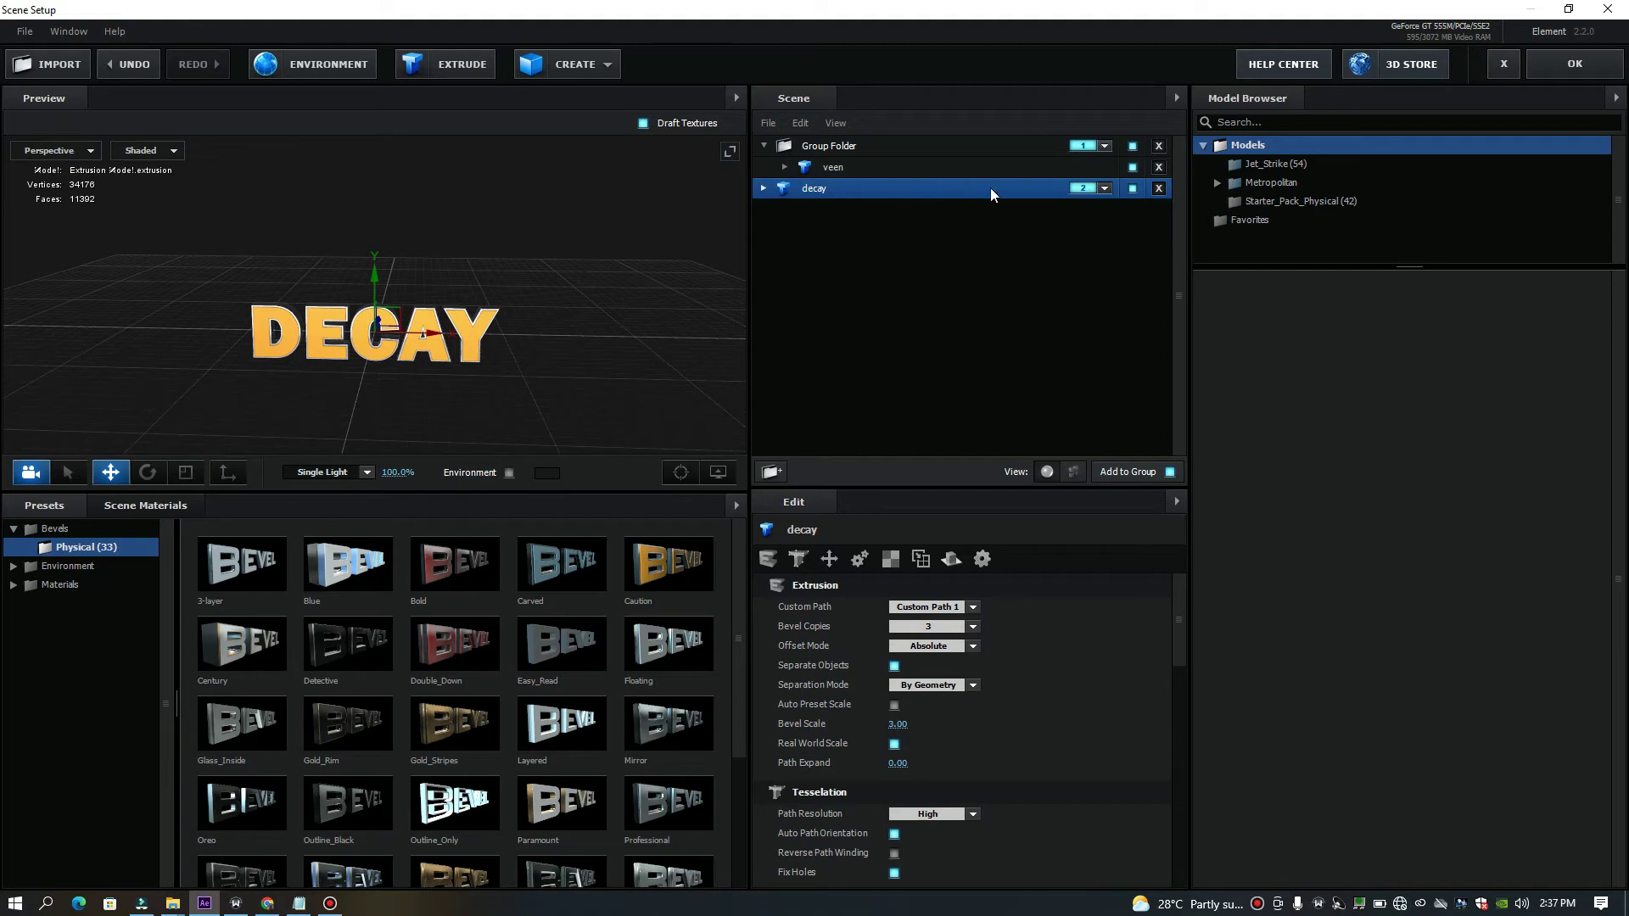
click(894, 165)
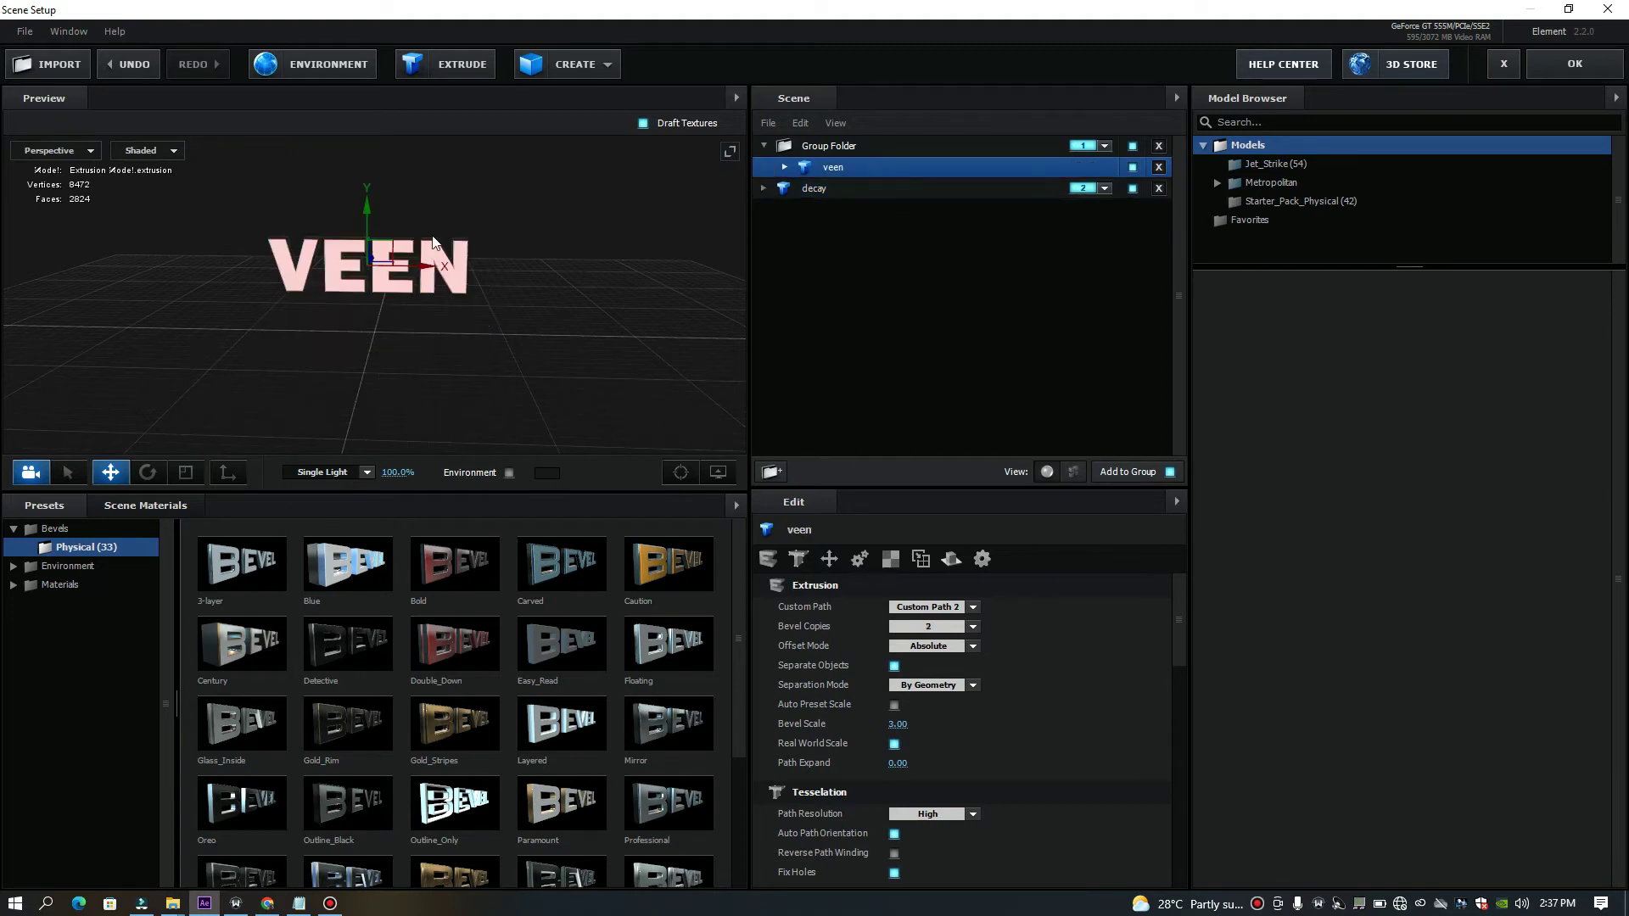
click(1564, 64)
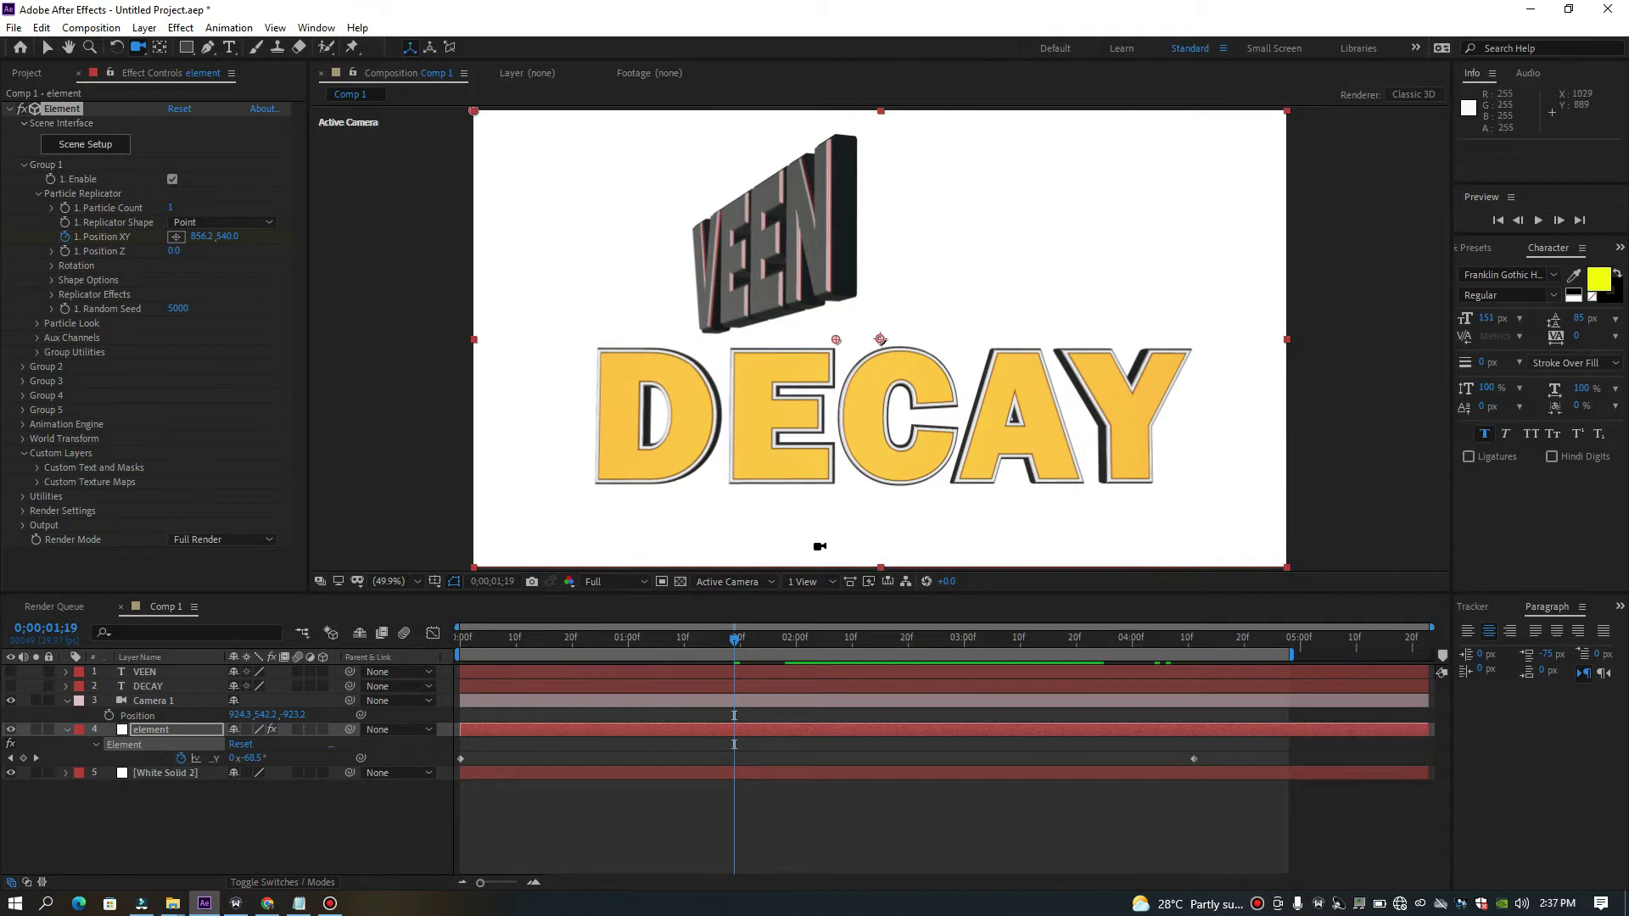
Preview the composition from the first frame to compare how VEEN and DECAY move in separate groups.
drag(731, 645, 415, 645)
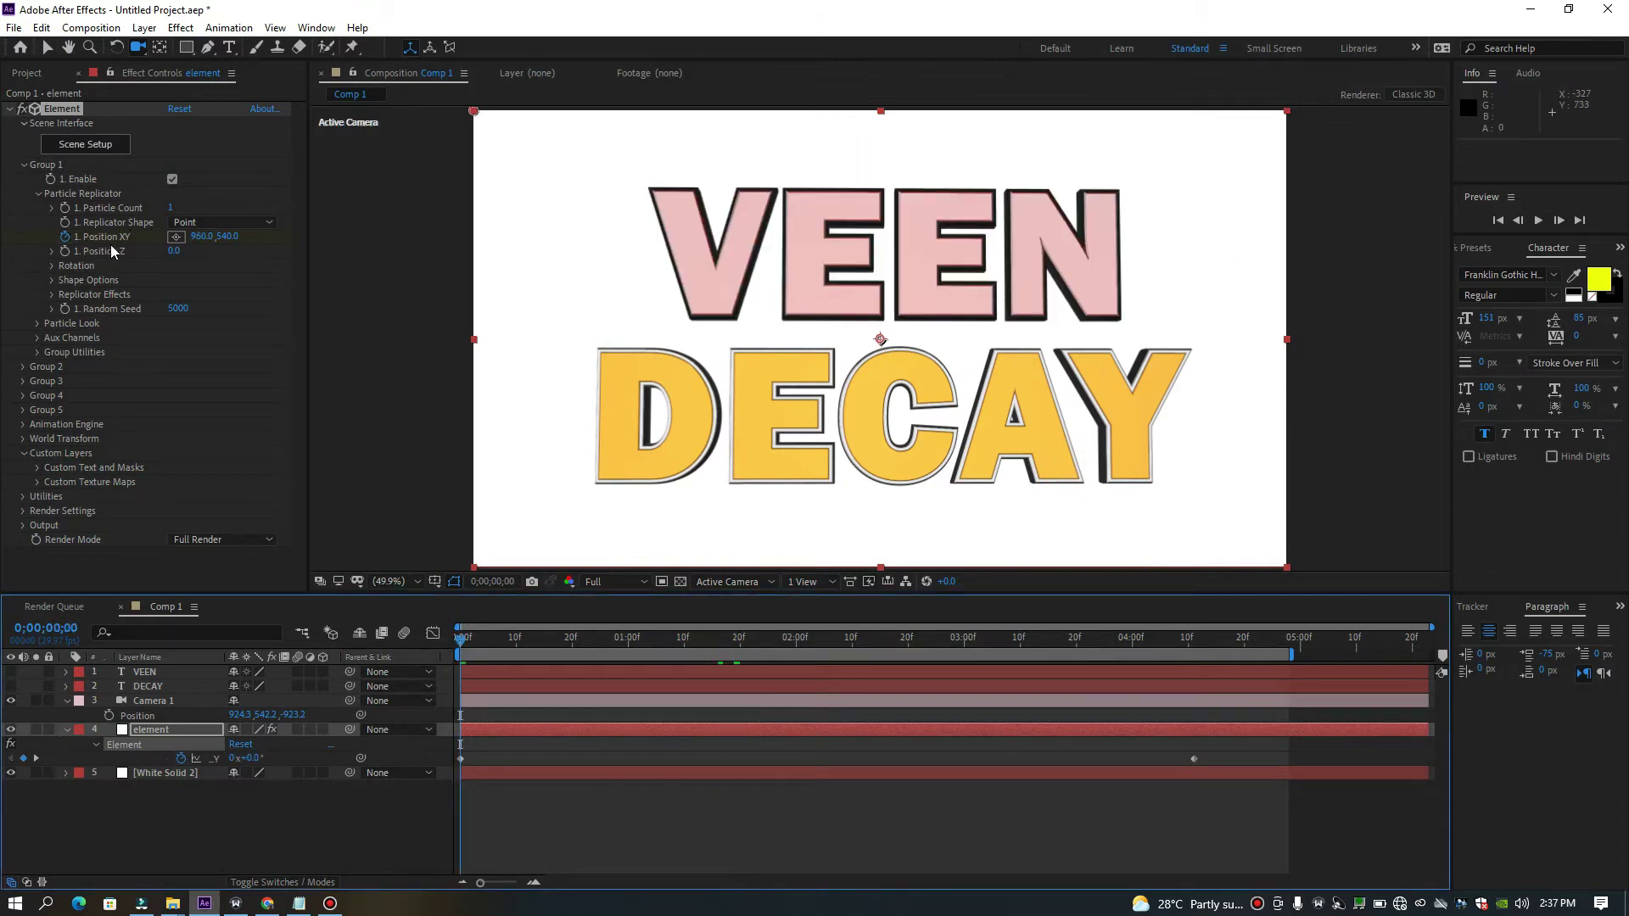
click(23, 165)
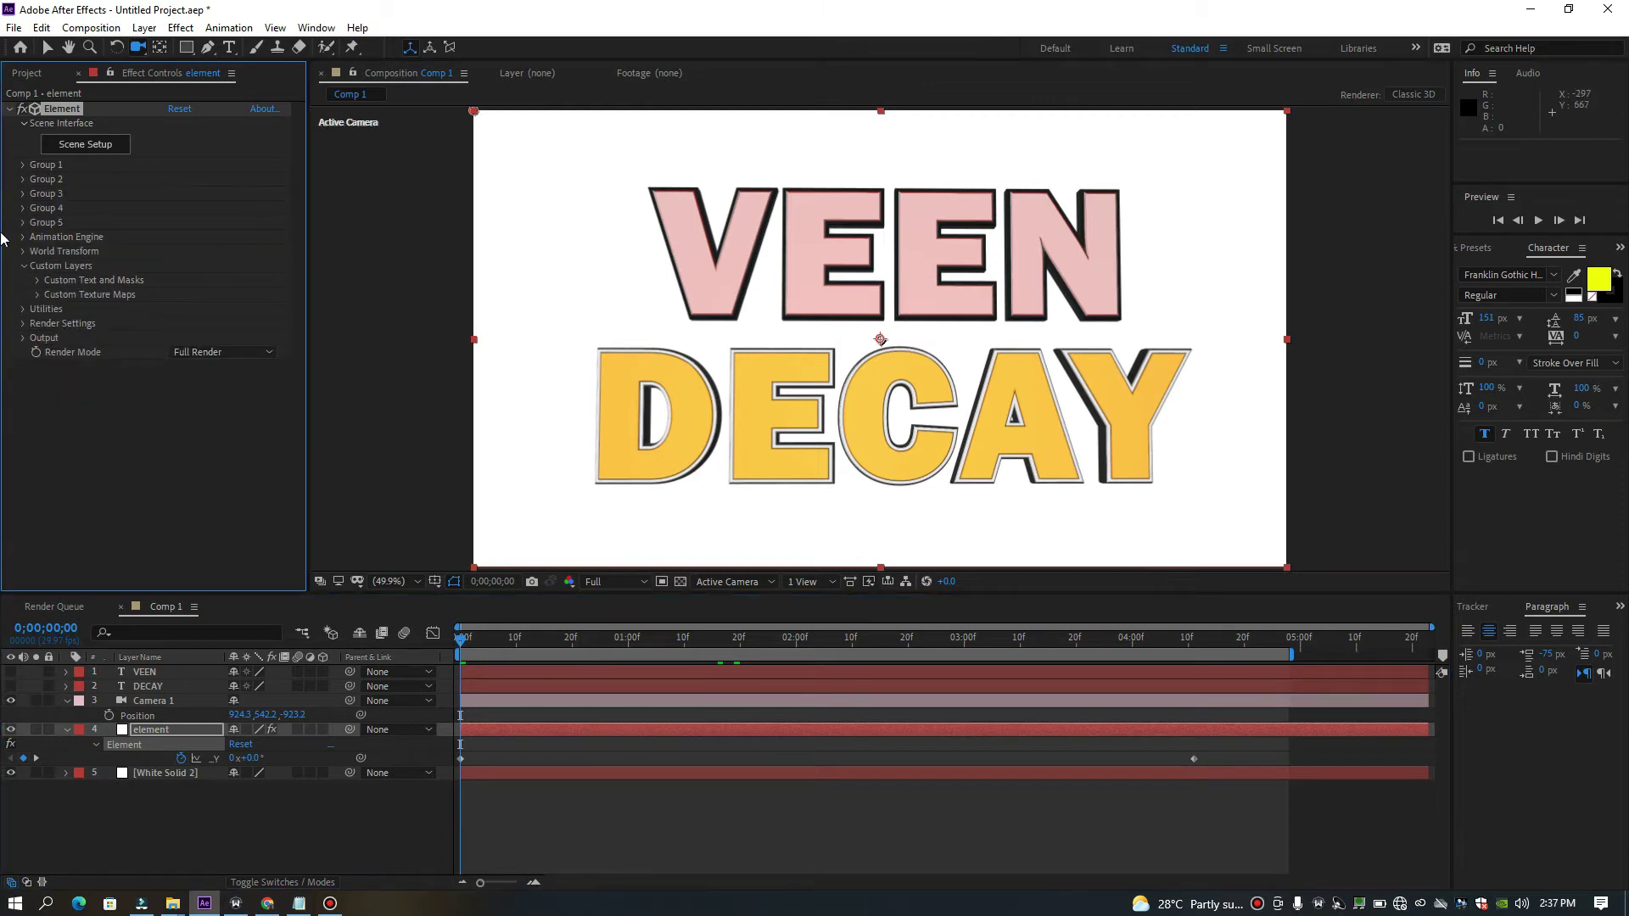
key(space)
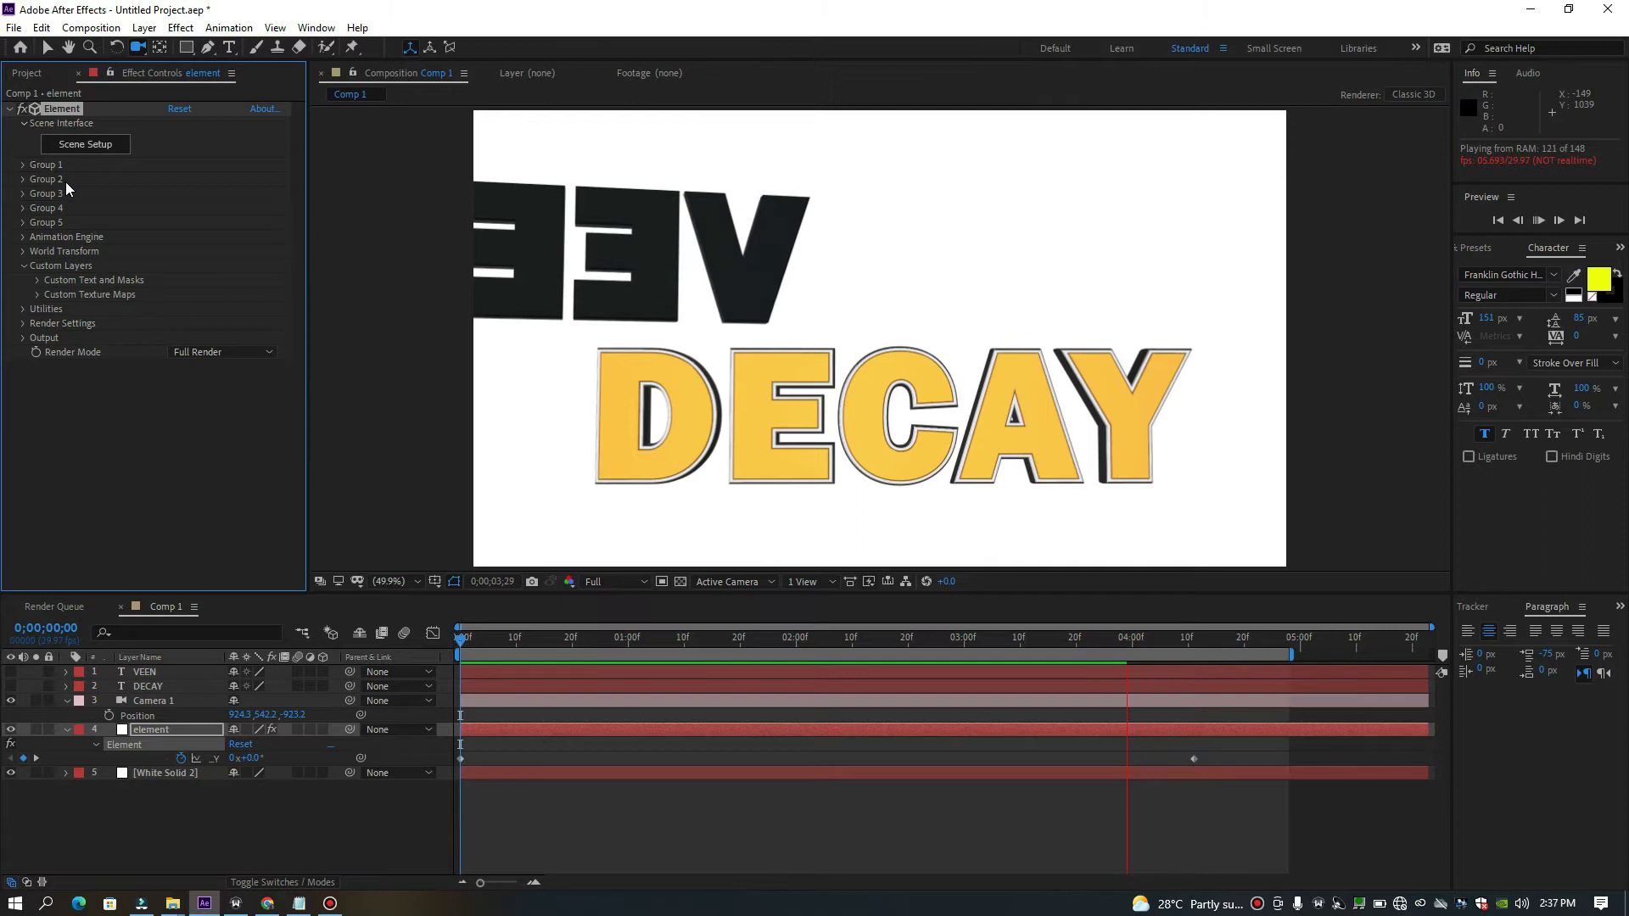
Look through Group 2's auxiliary channels during the preview, and scrub the timeline to 0;00;04;01.
click(22, 180)
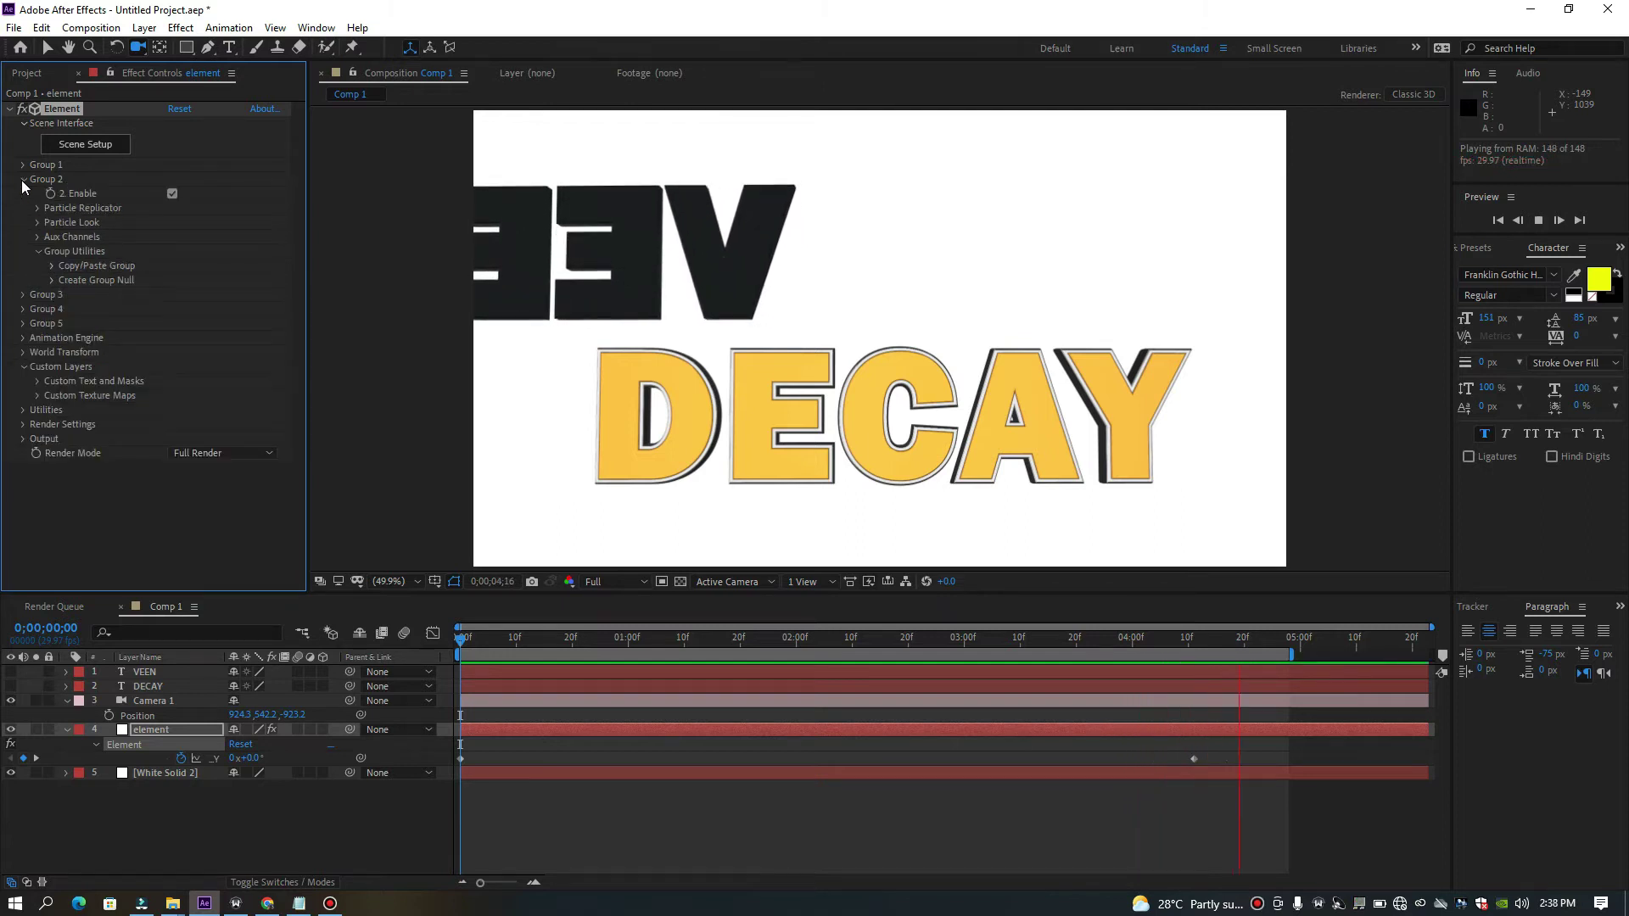
click(36, 240)
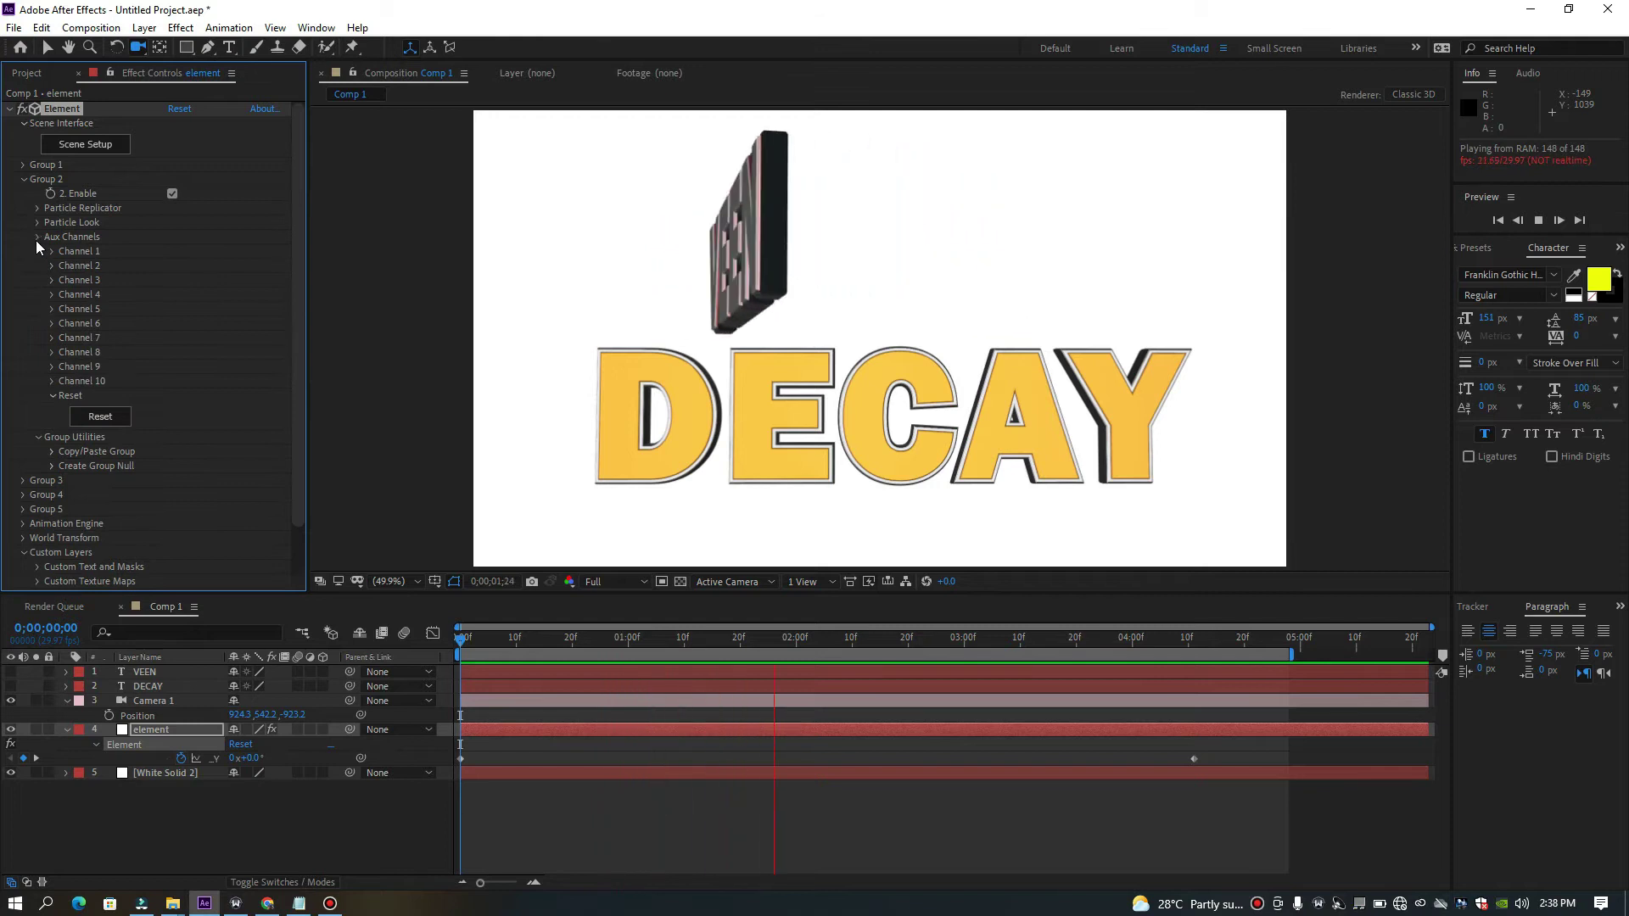
click(37, 240)
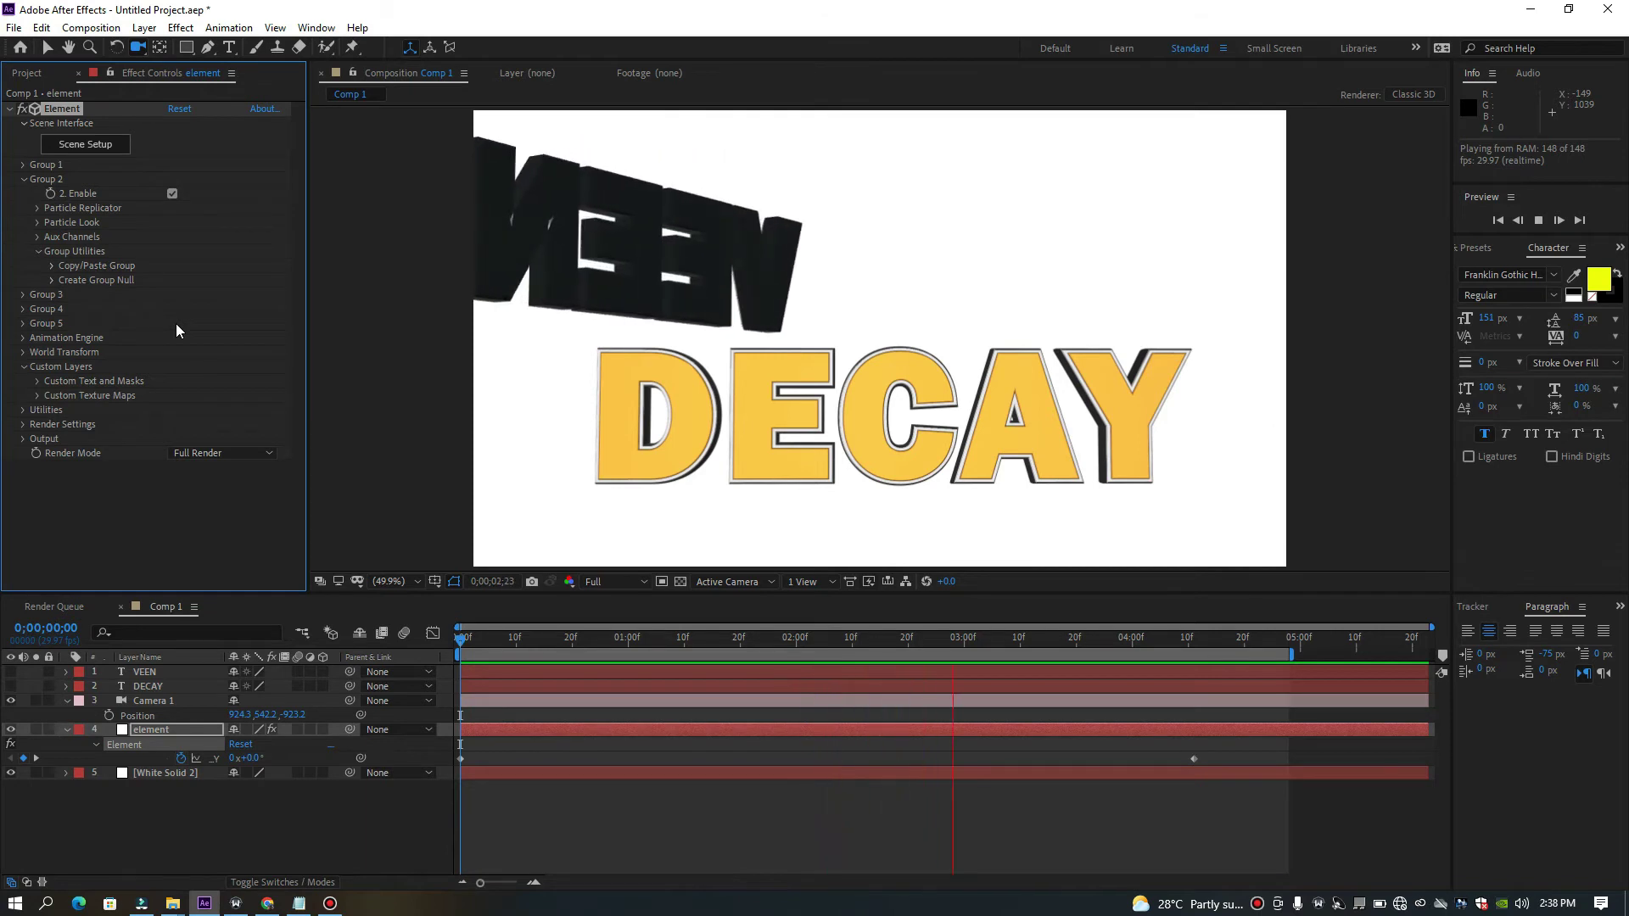
key(space)
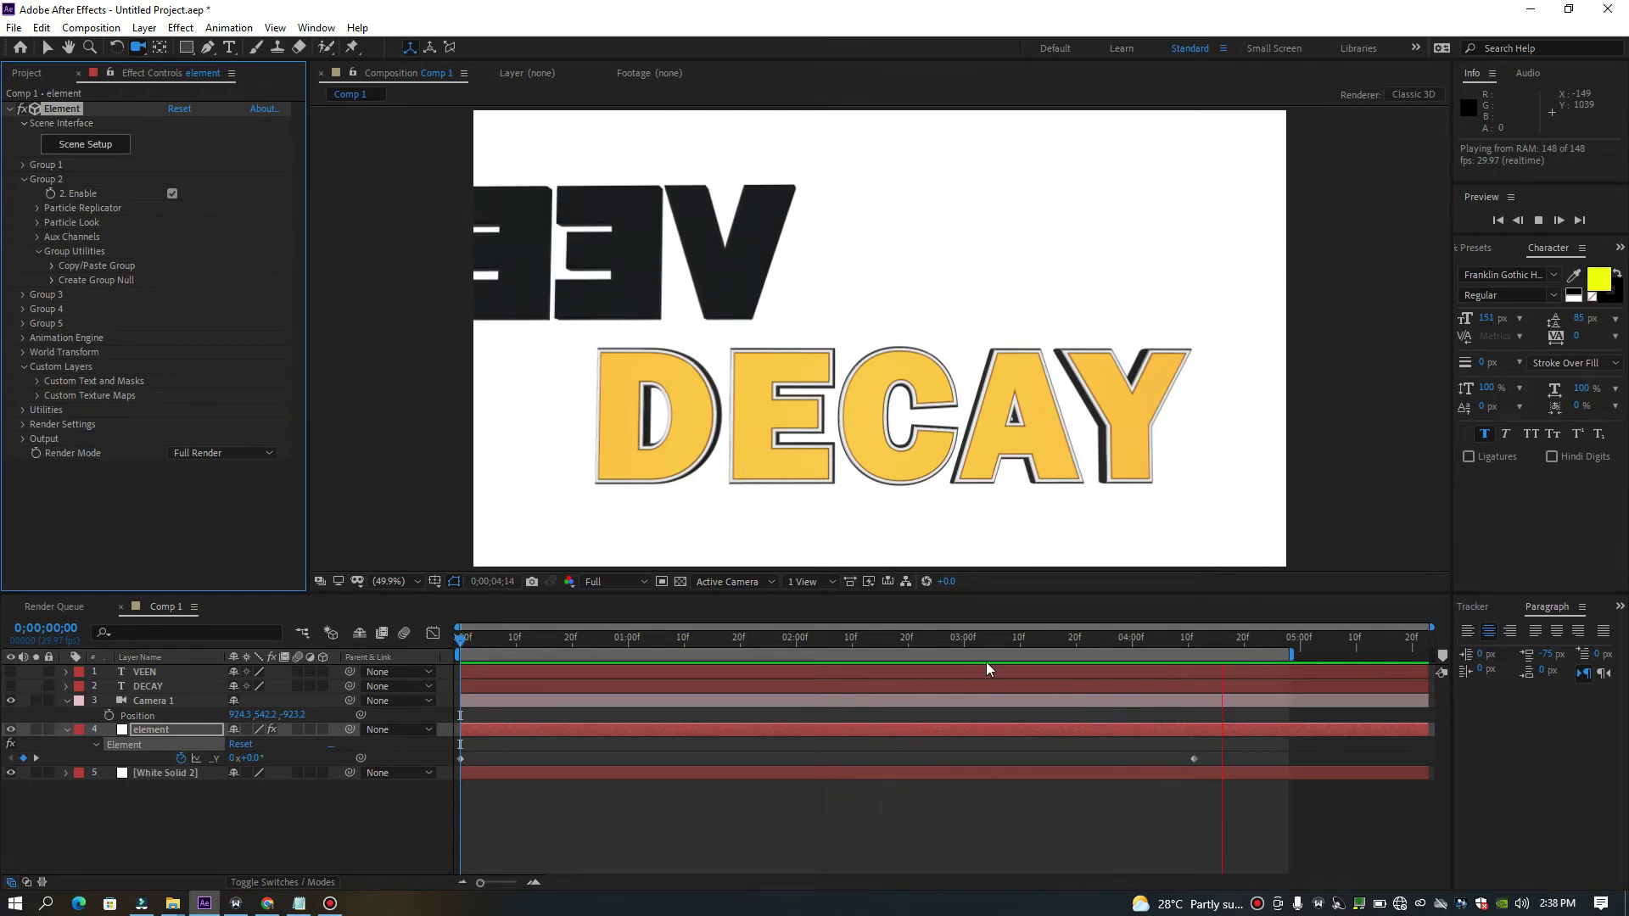
click(1015, 660)
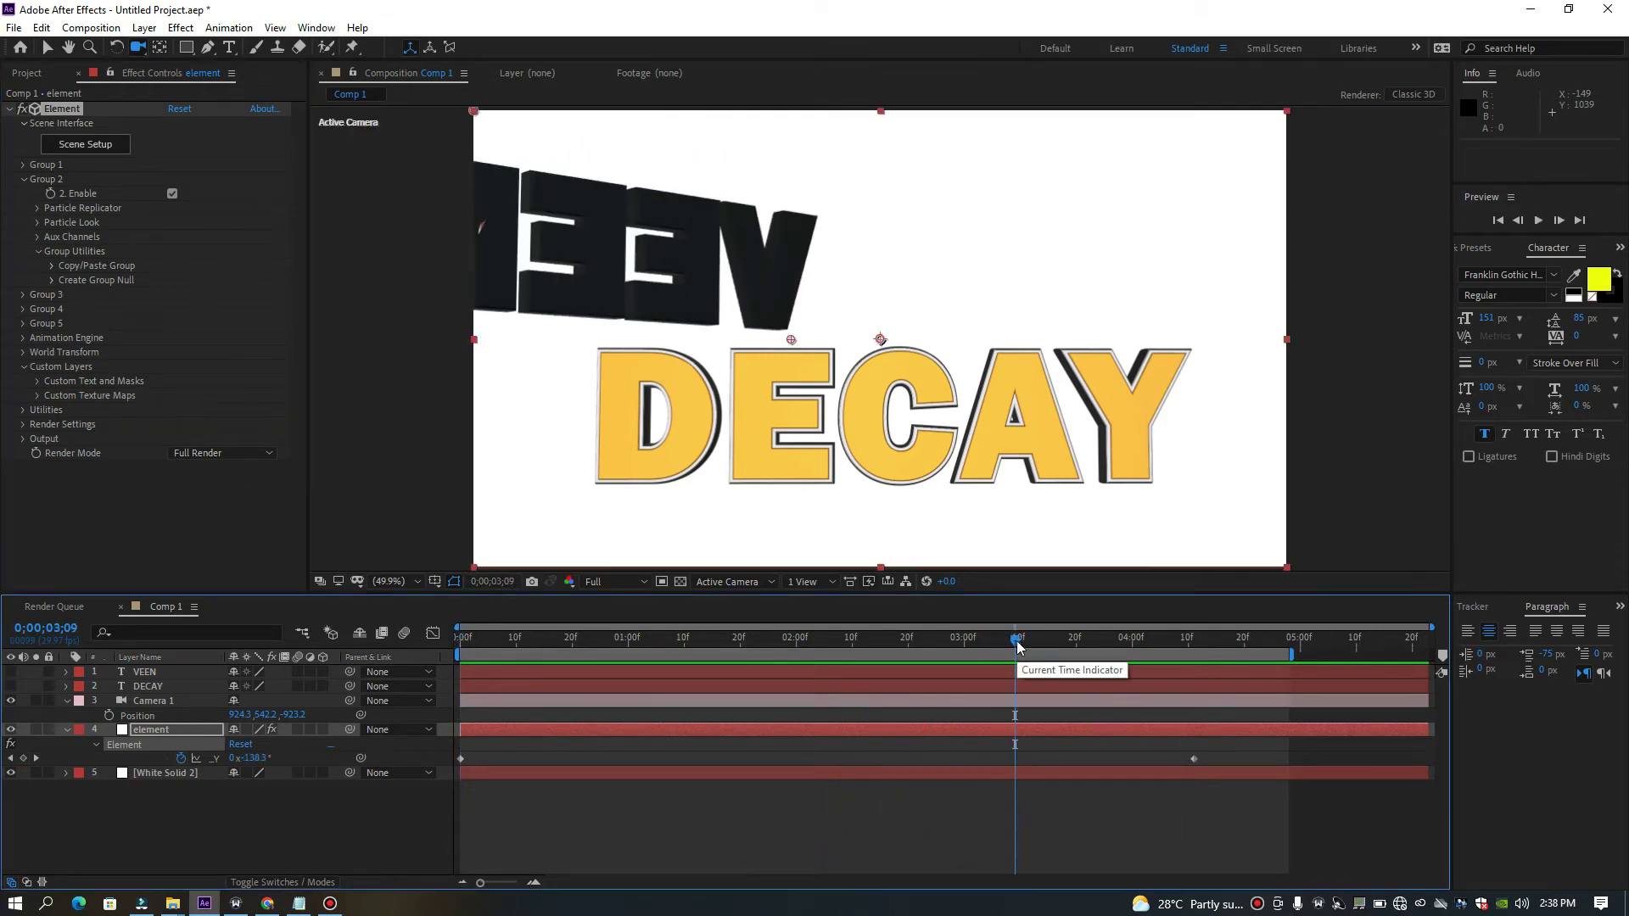
drag(1108, 636, 1138, 643)
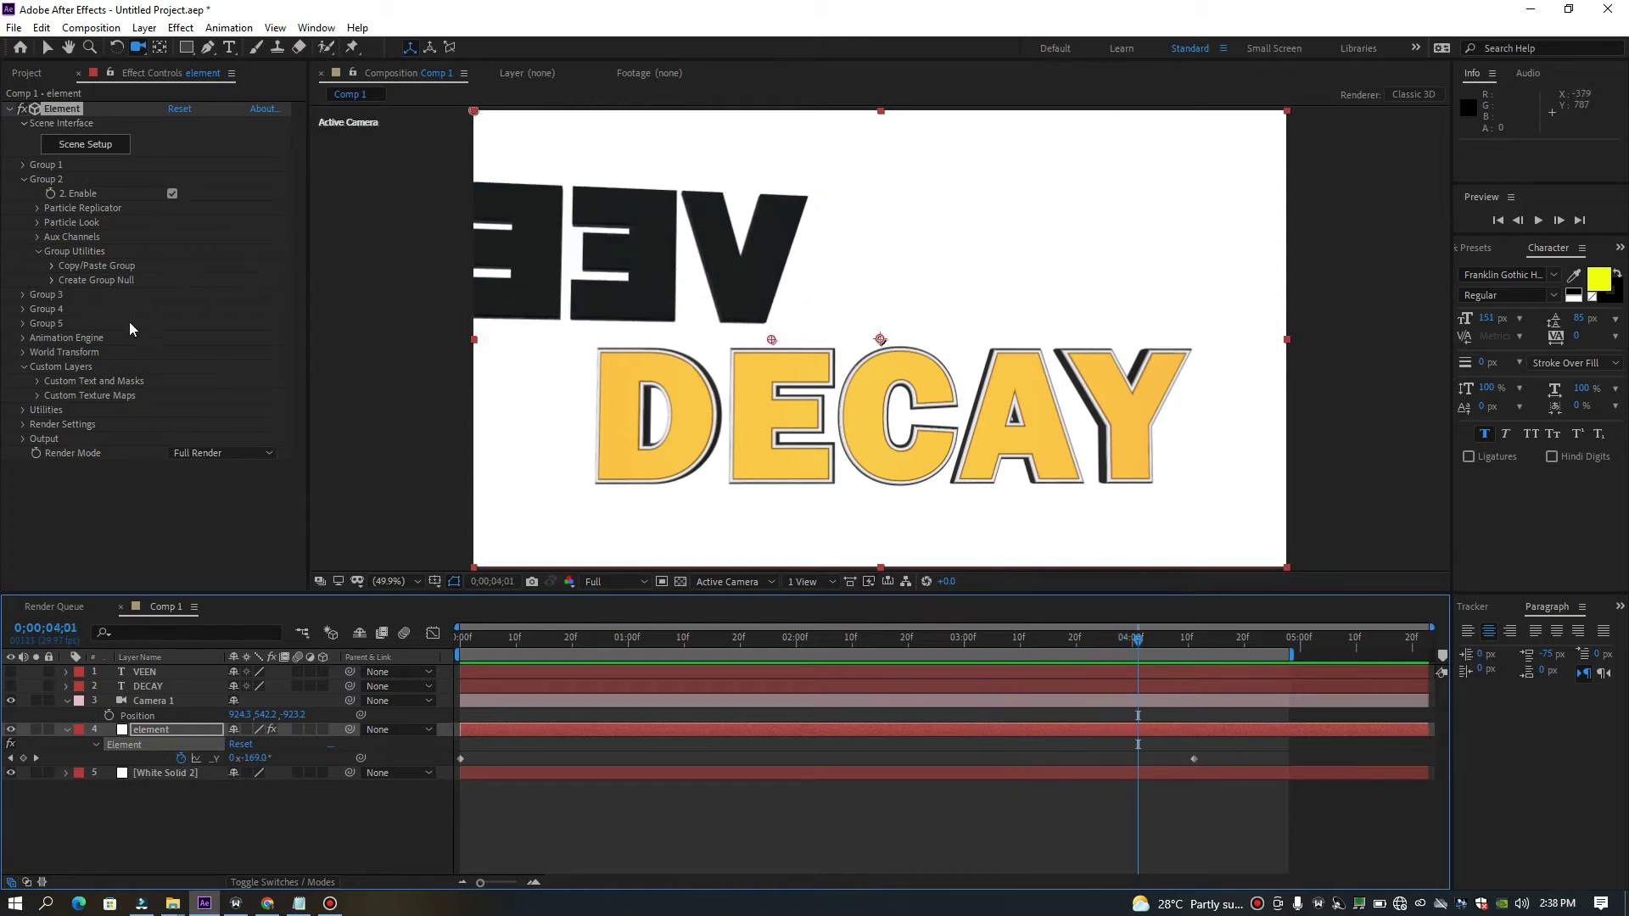
At 0;00;00;05, try enlarging only DECAY with Group 2's Particle Size at 13.00, and undo the size change.
click(37, 223)
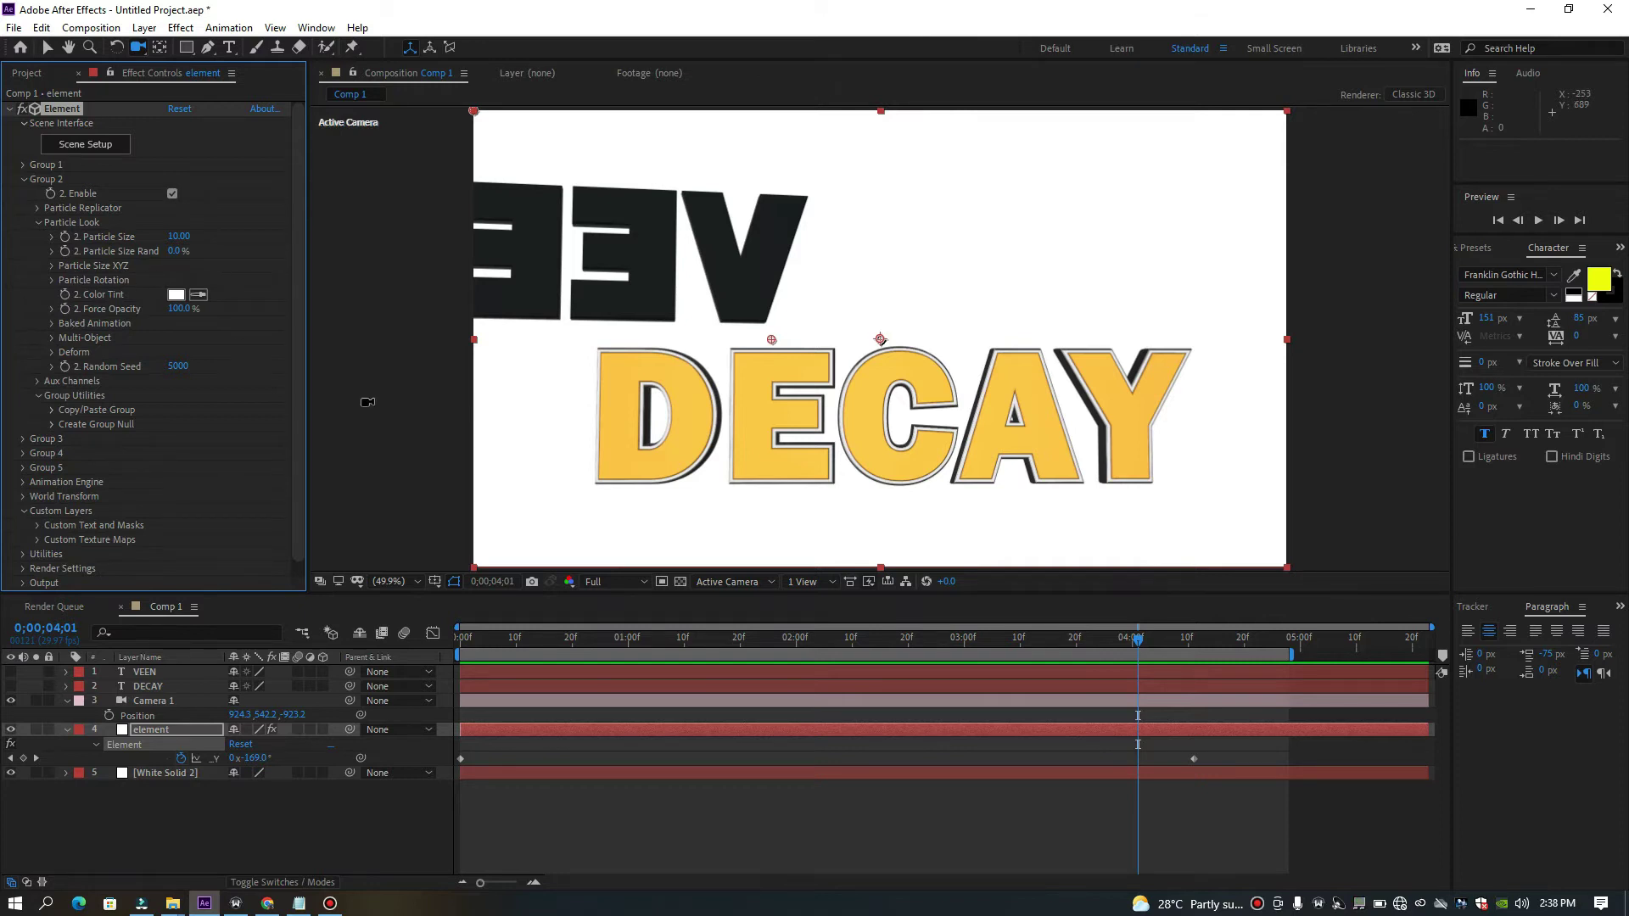
click(505, 638)
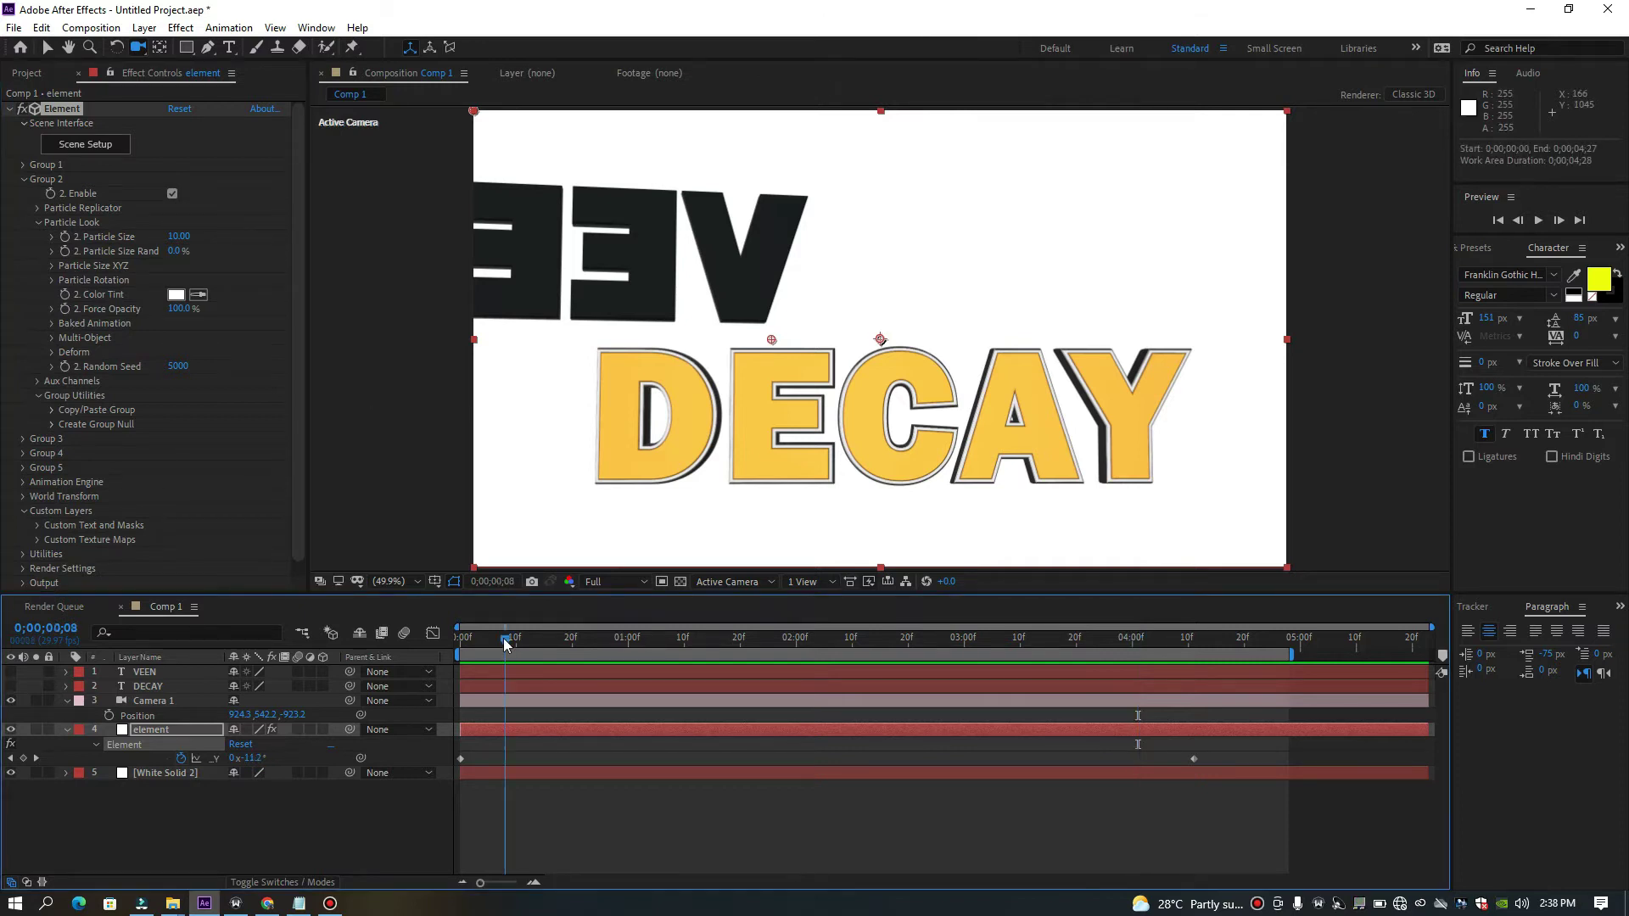
click(487, 638)
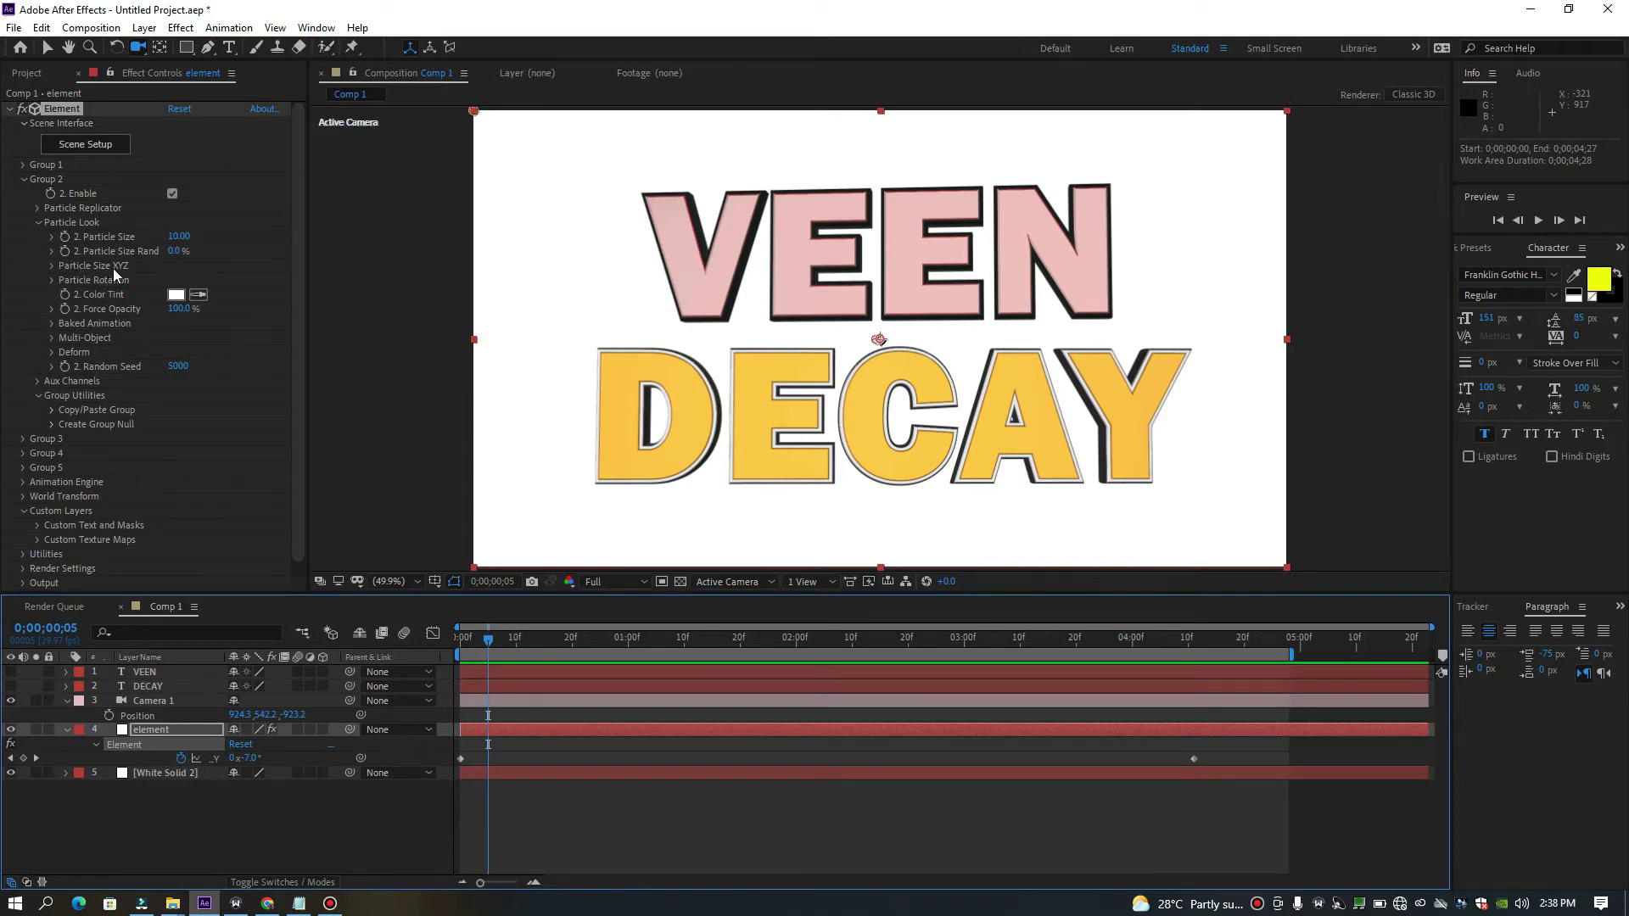
click(51, 267)
click(51, 268)
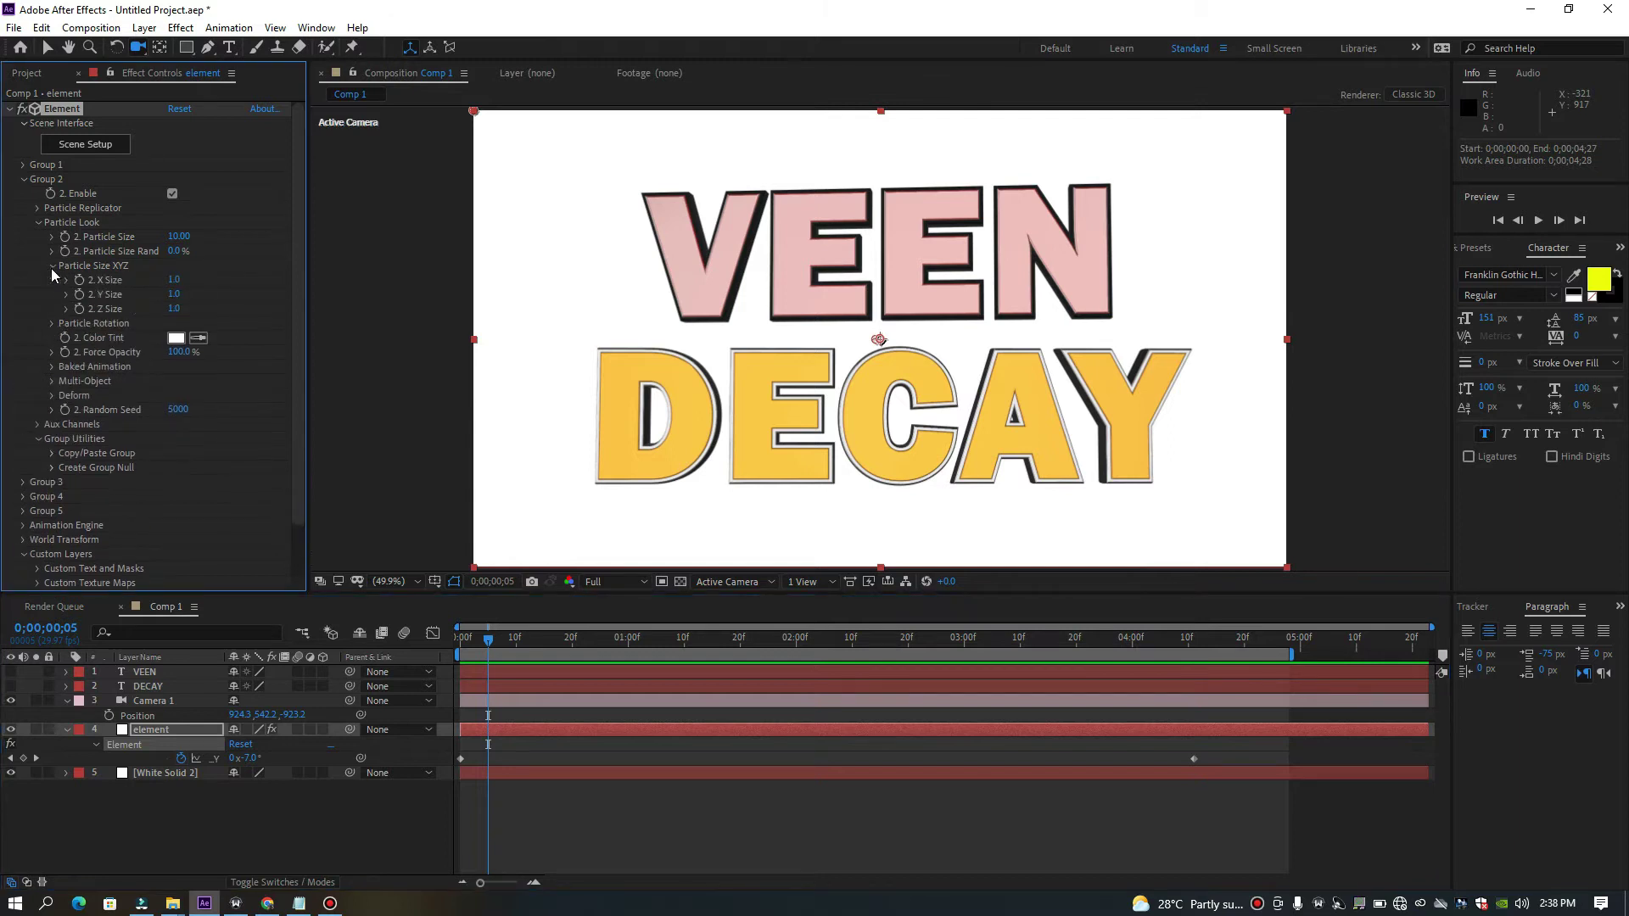
click(51, 268)
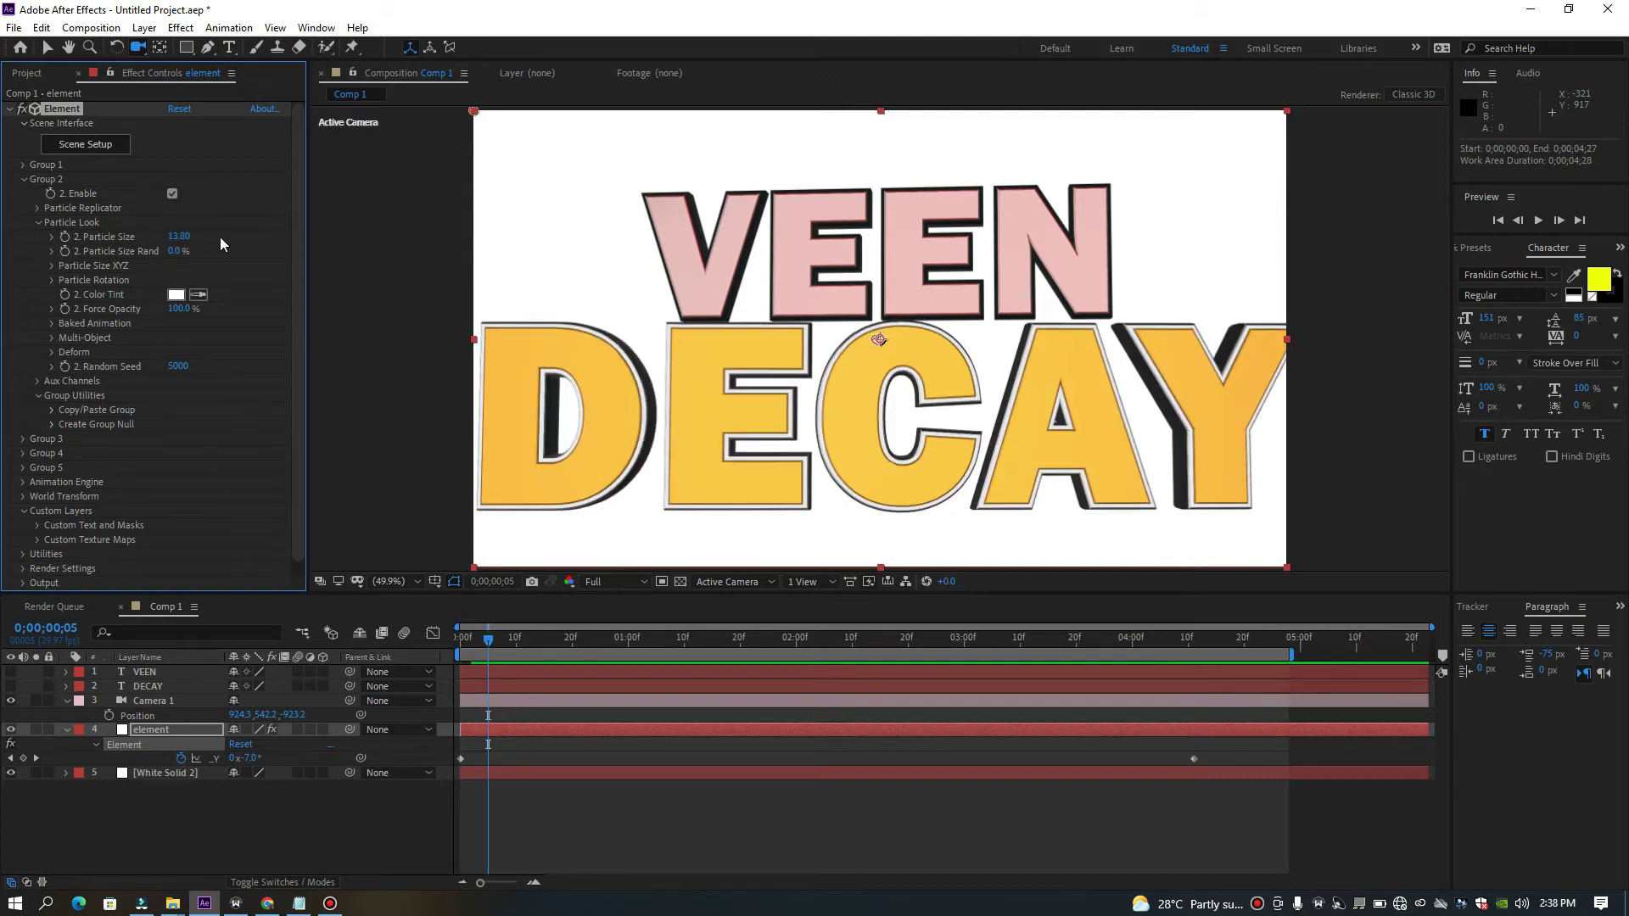
key(ctrl+z)
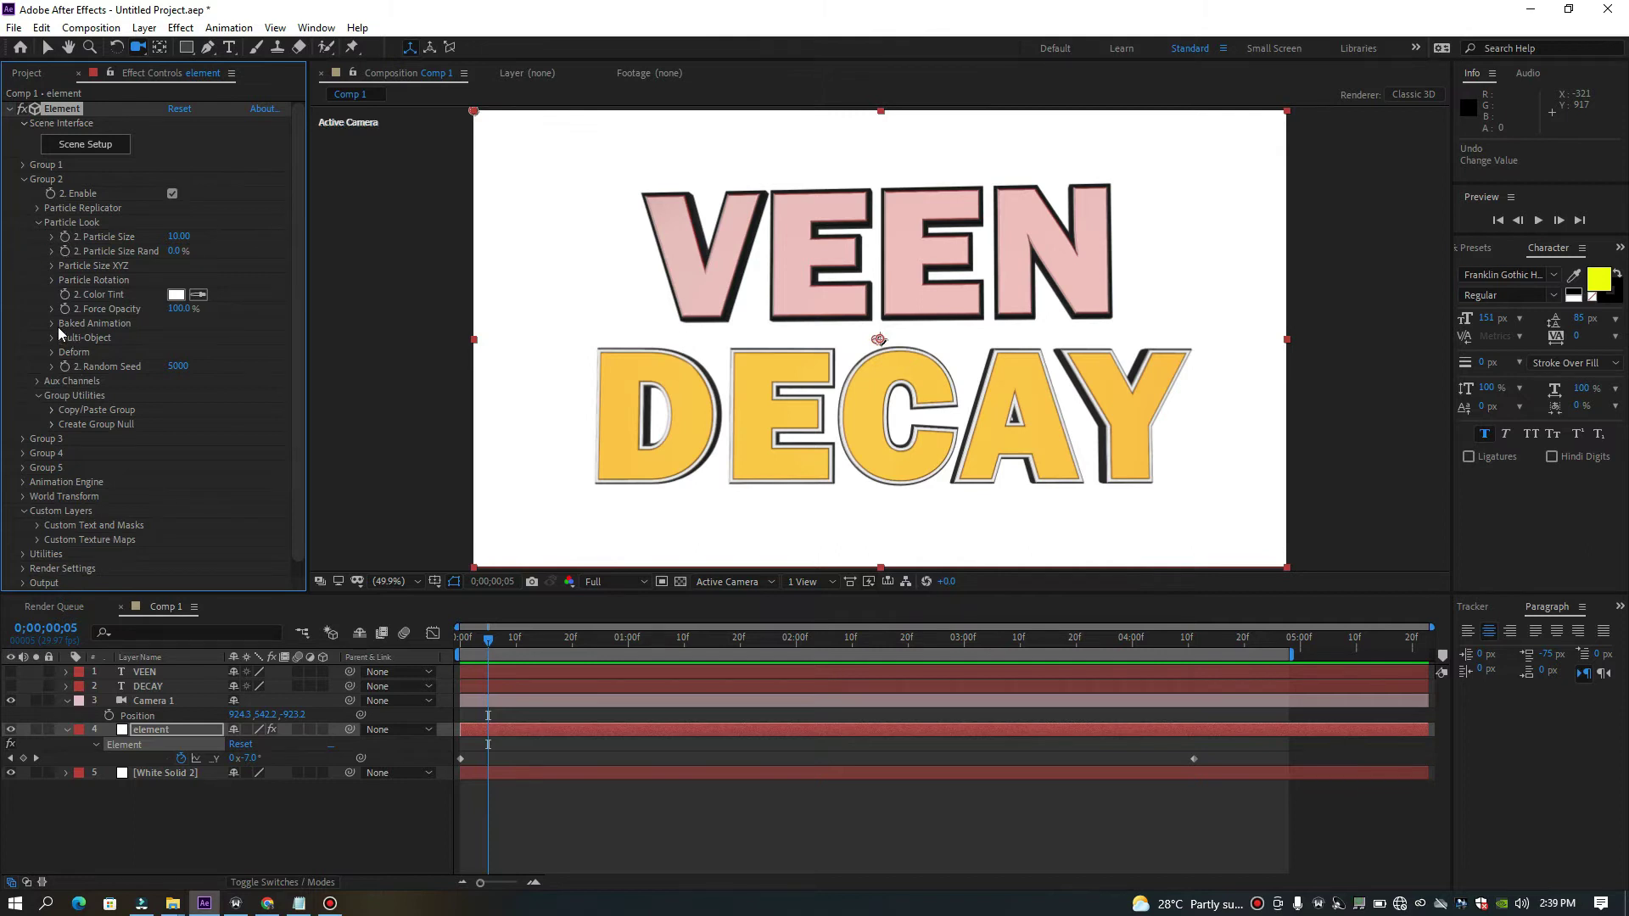
Review Group 2's Particle Replicator and Particle Look settings, leaving the replicator settings open.
click(39, 223)
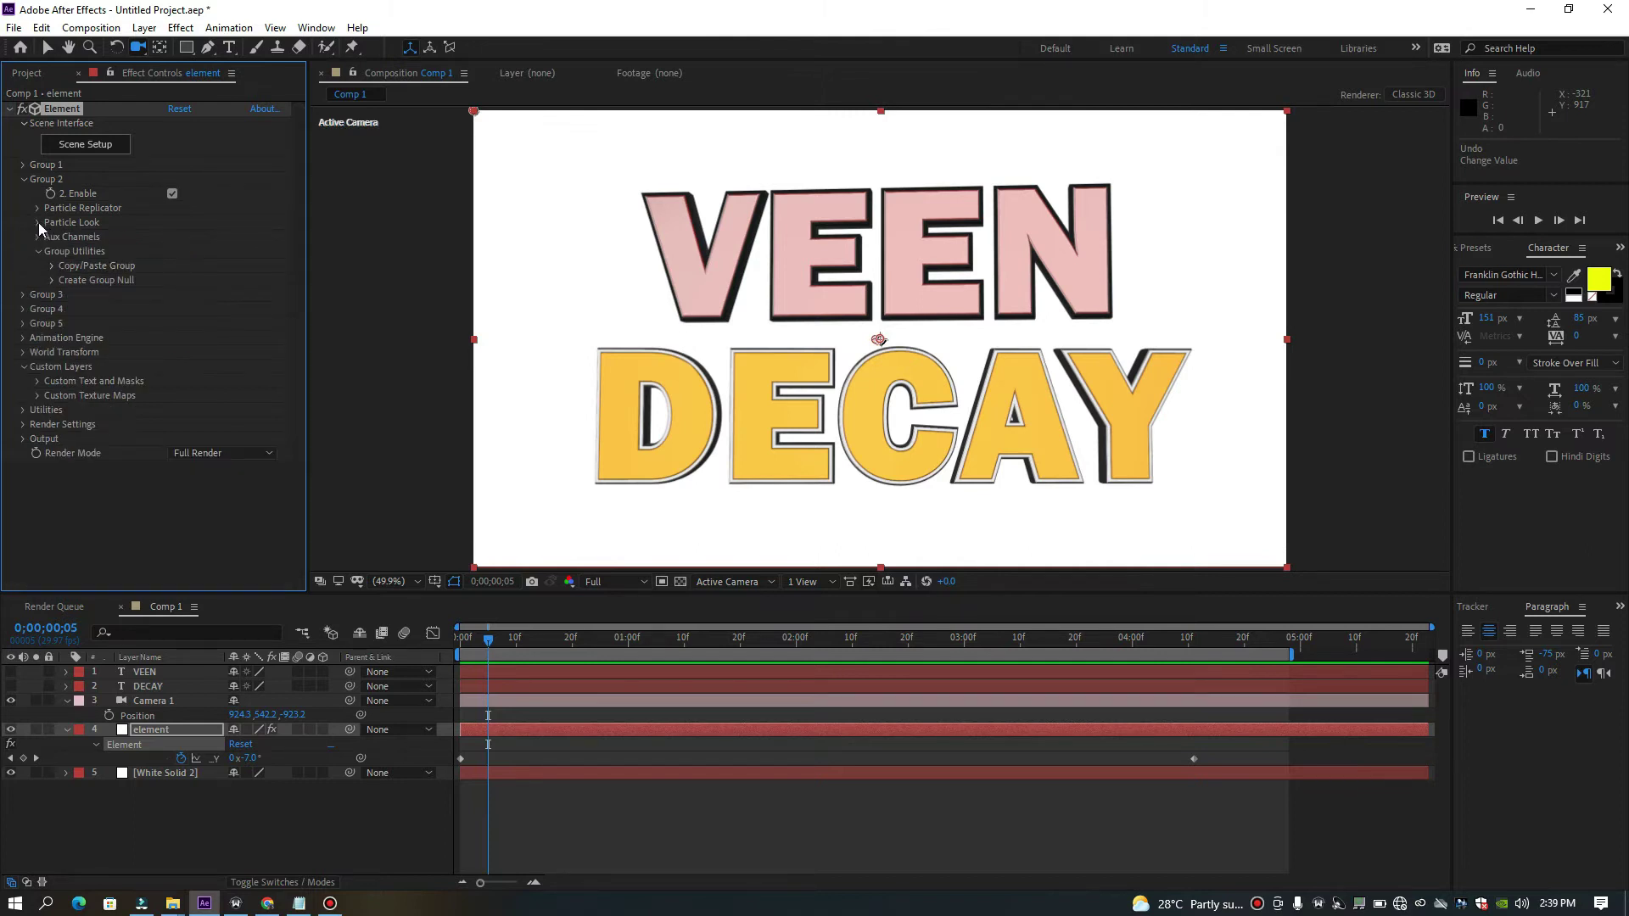
click(37, 210)
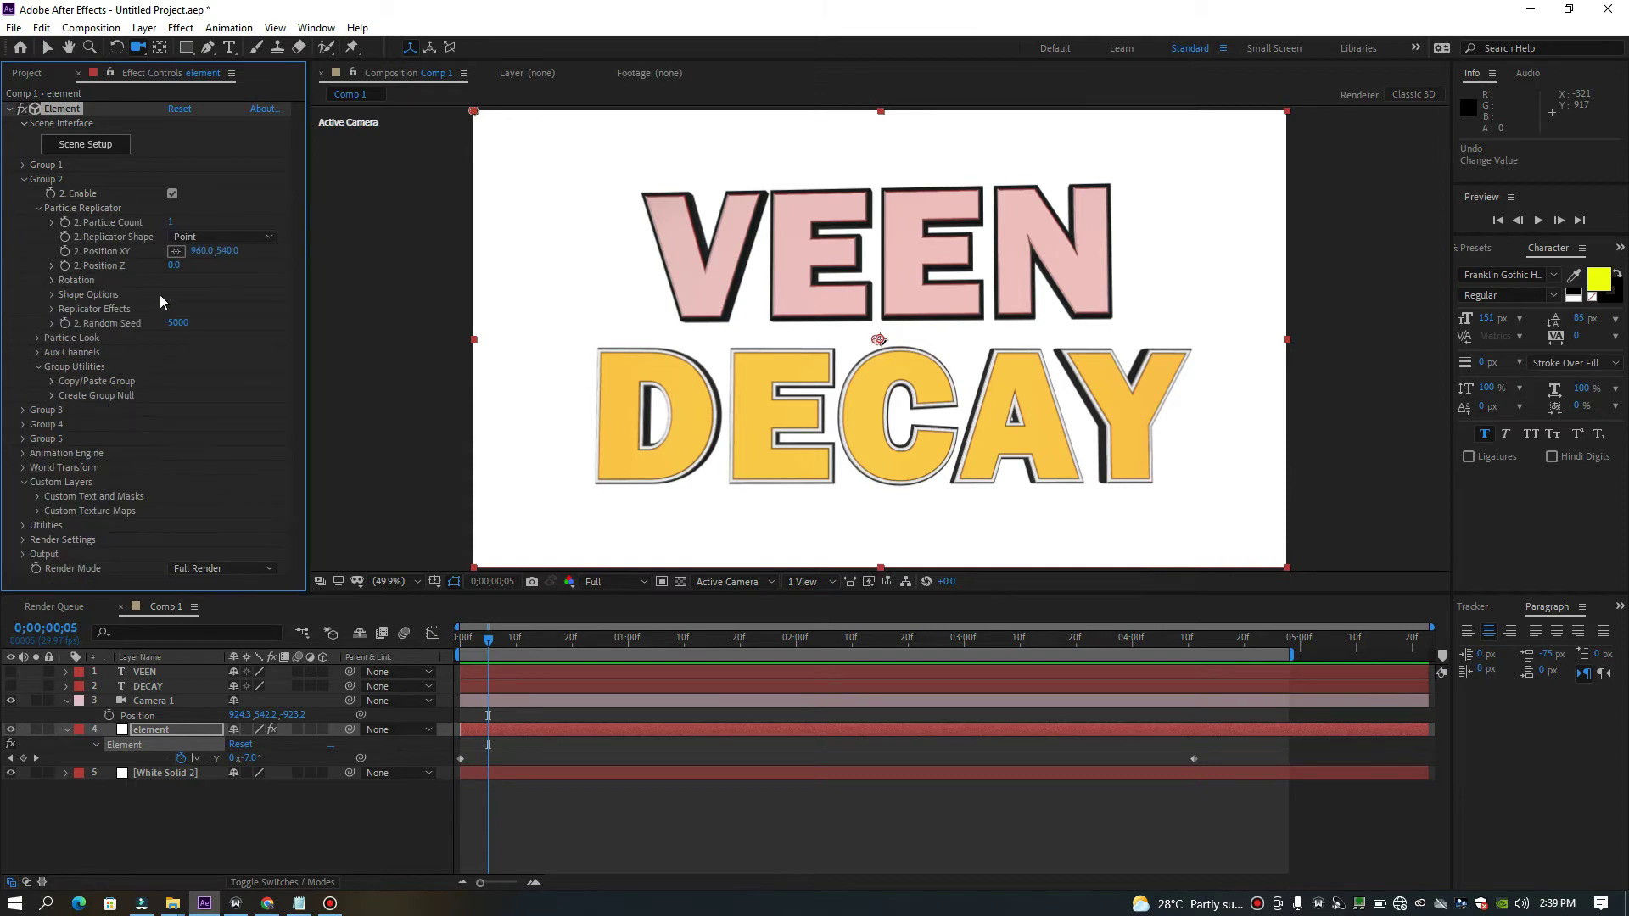
click(38, 209)
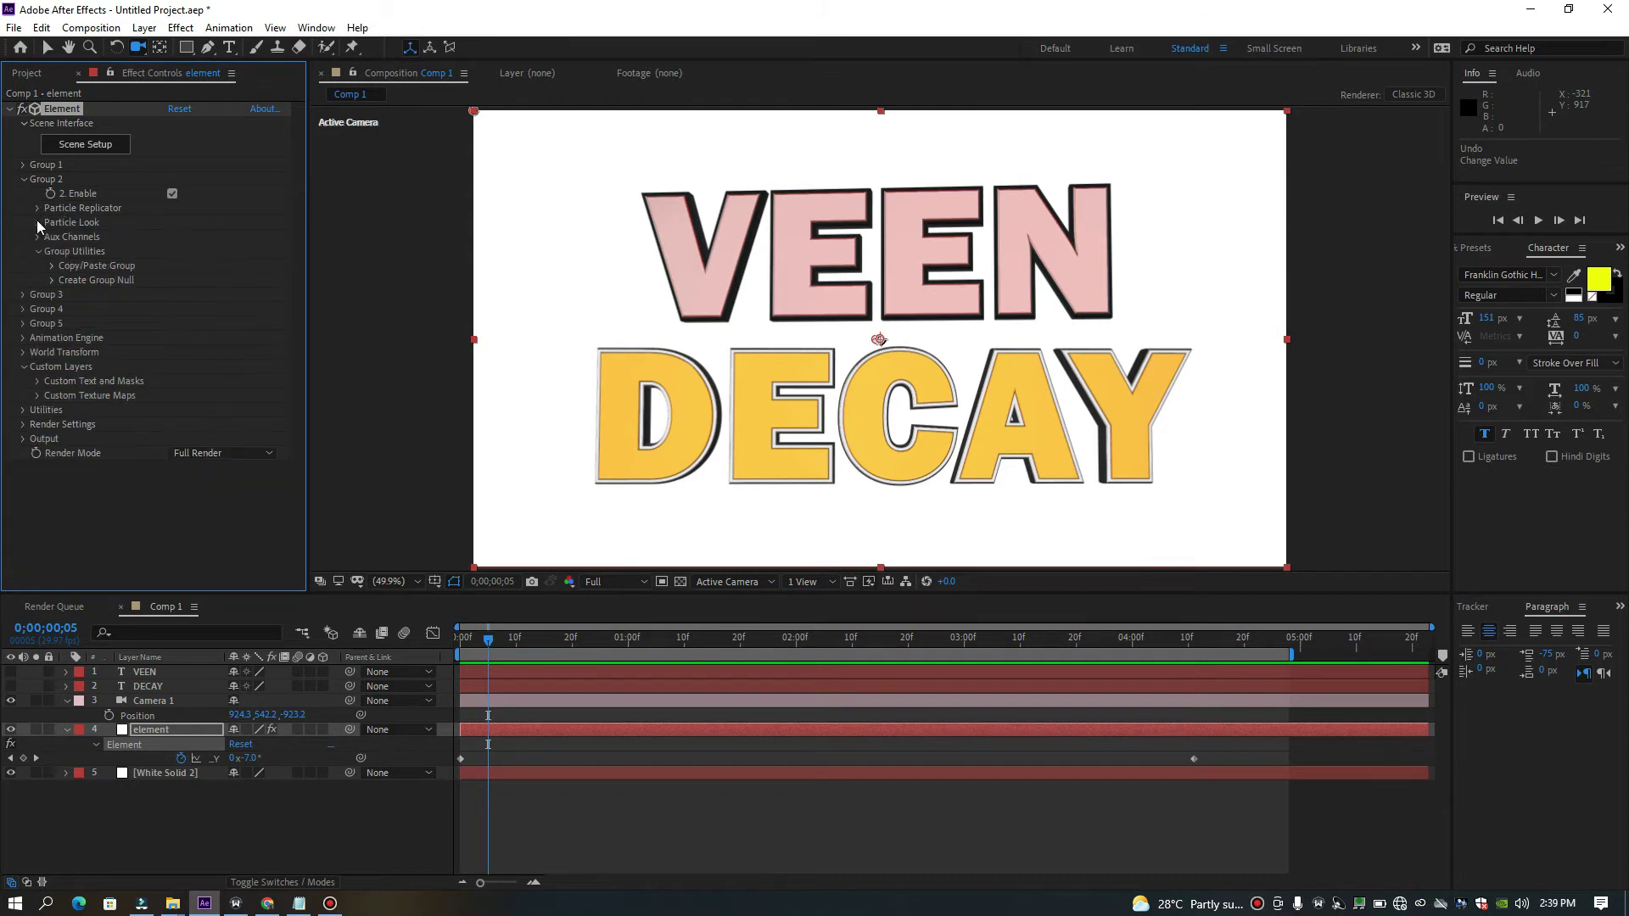
click(35, 221)
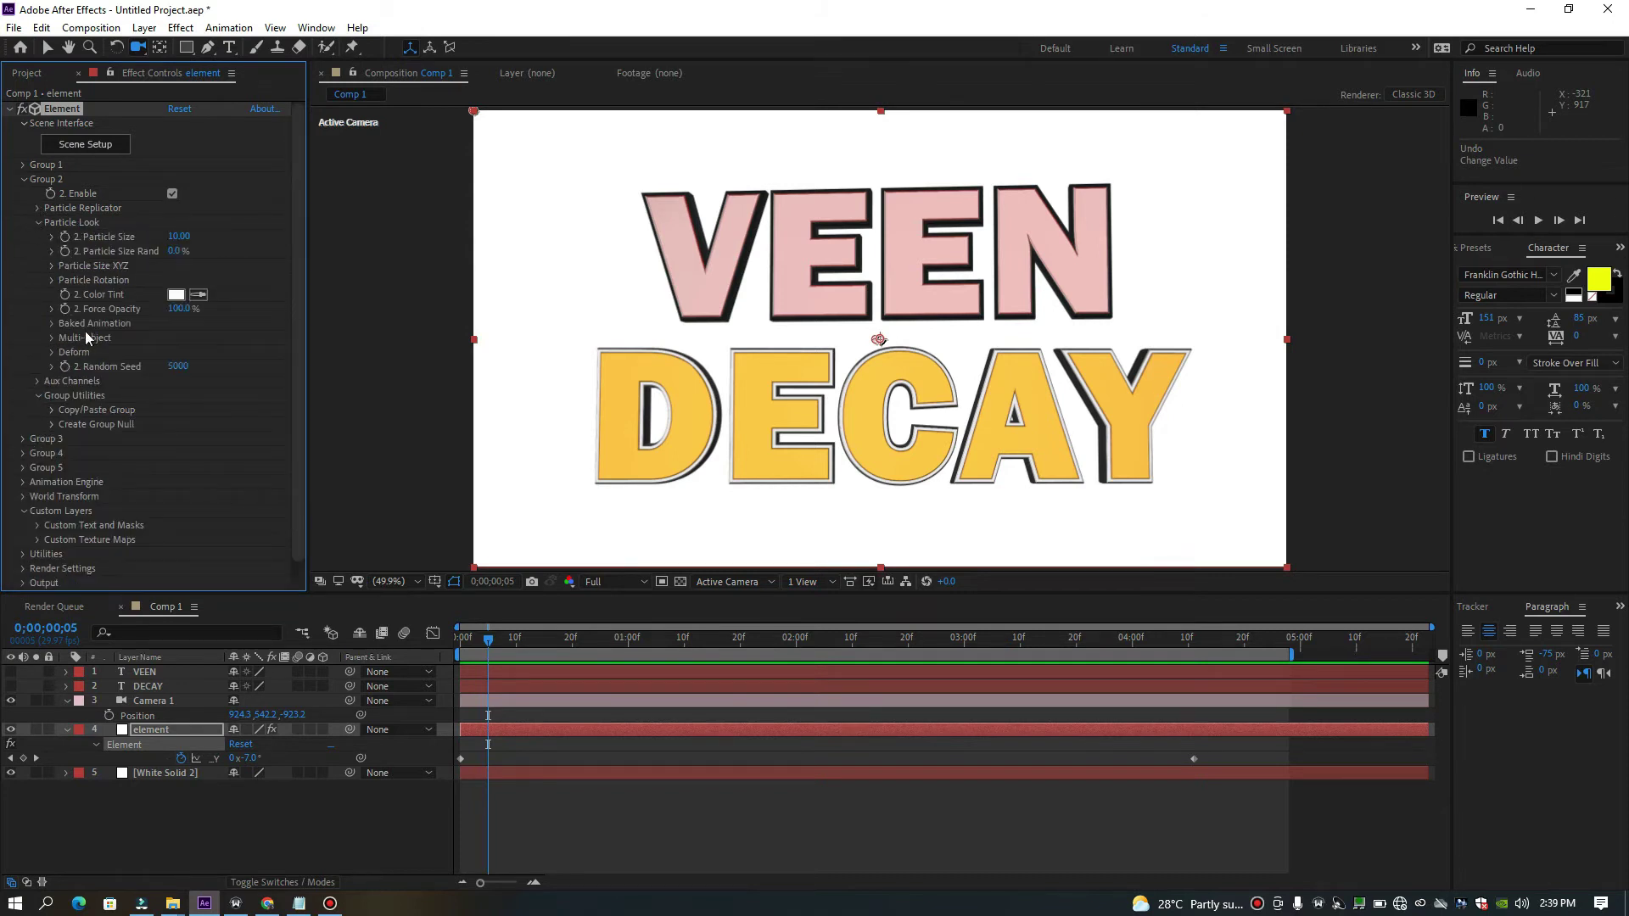
click(38, 225)
click(38, 210)
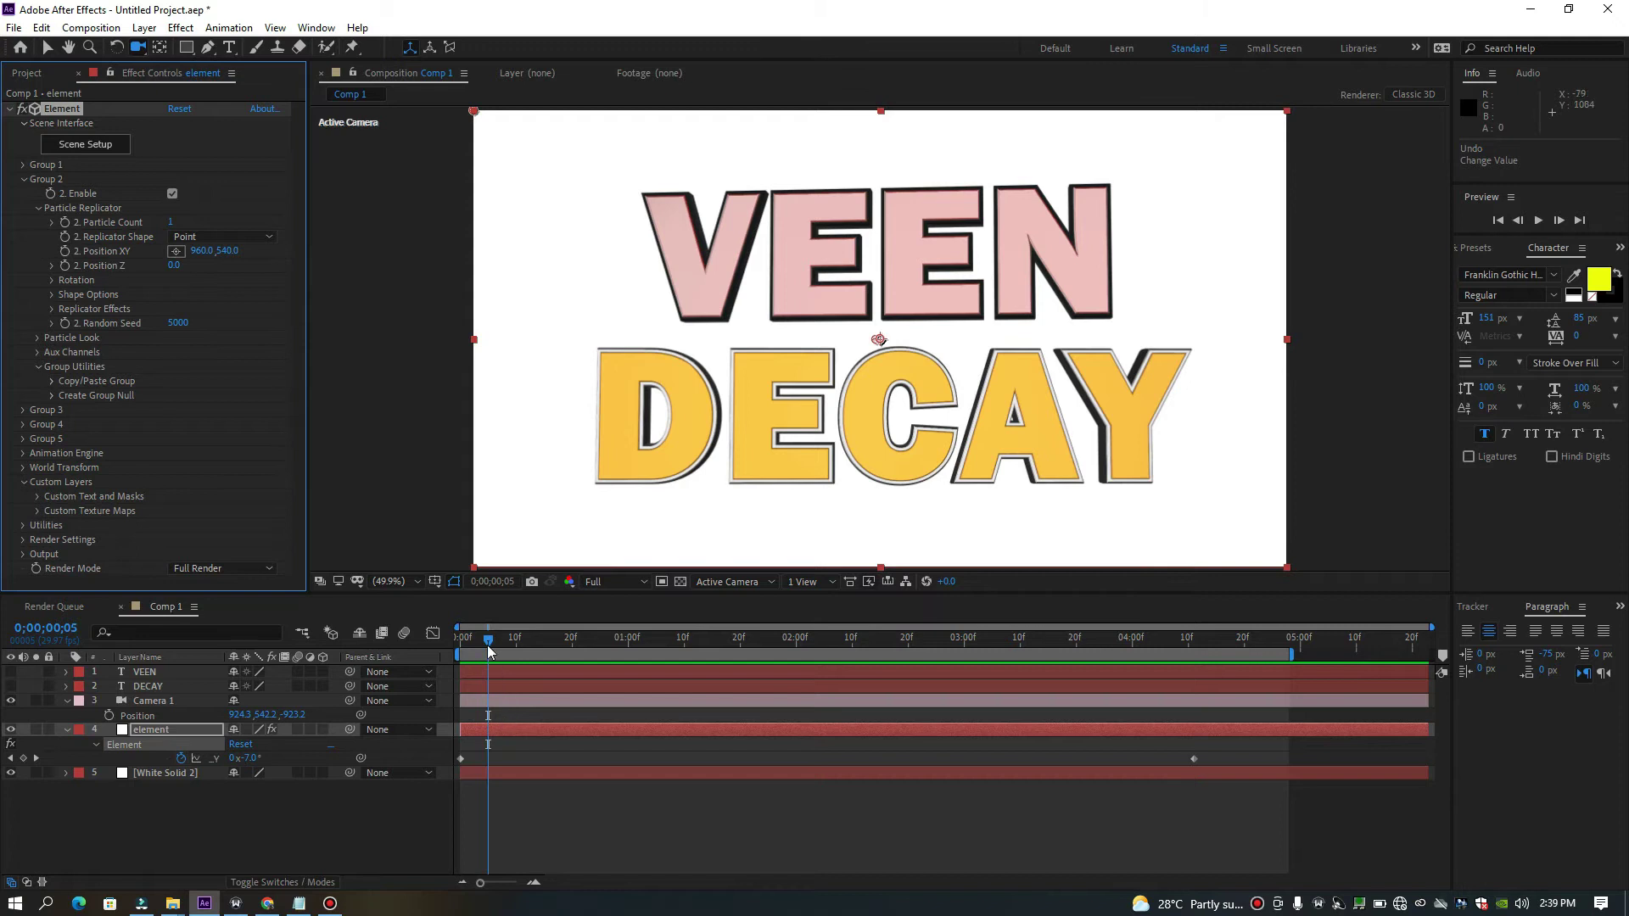
Keyframe Group 2's Position Z at 0;00;00;00, and set it to 1800.0 at 0;00;04;05 to push DECAY back in depth.
click(466, 645)
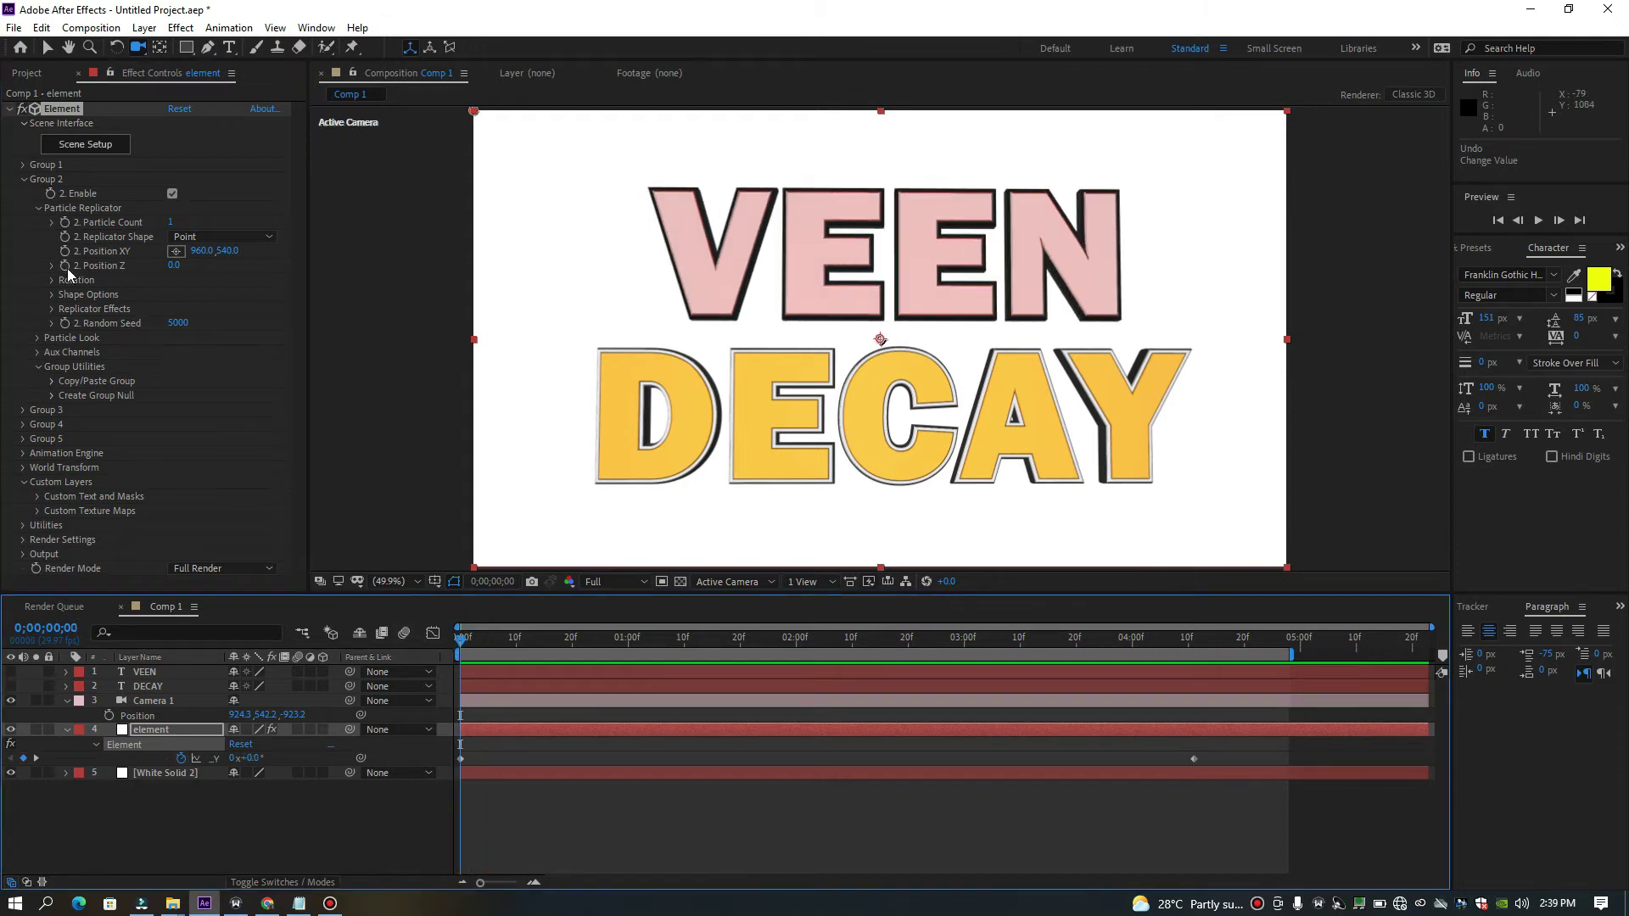
click(125, 348)
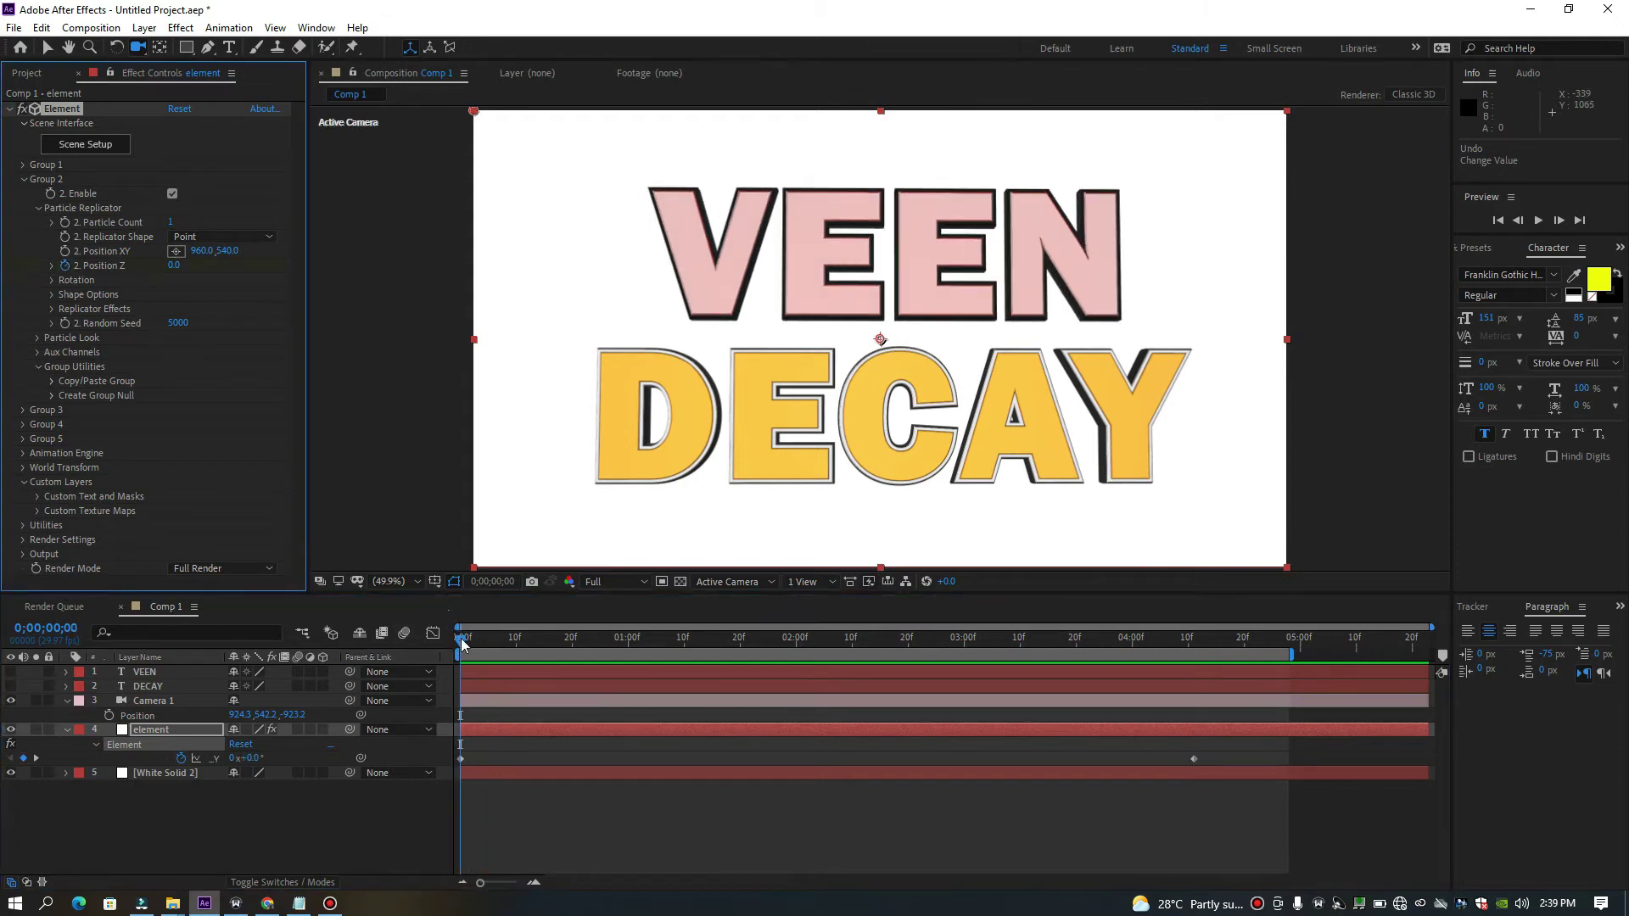
drag(462, 642, 678, 643)
key(space)
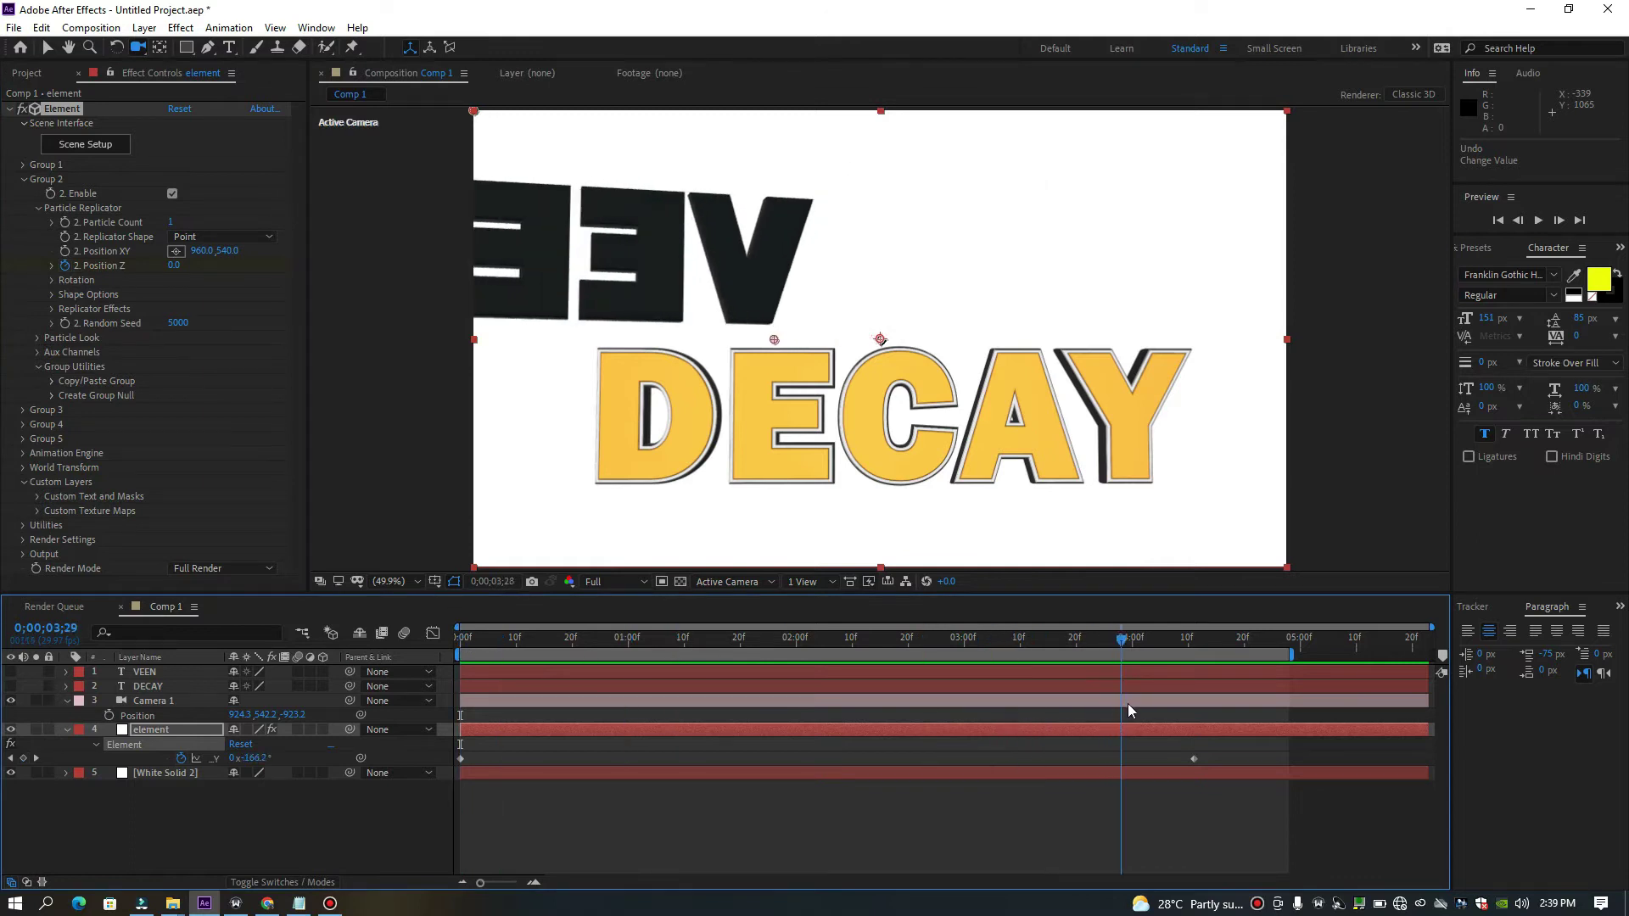
key(space)
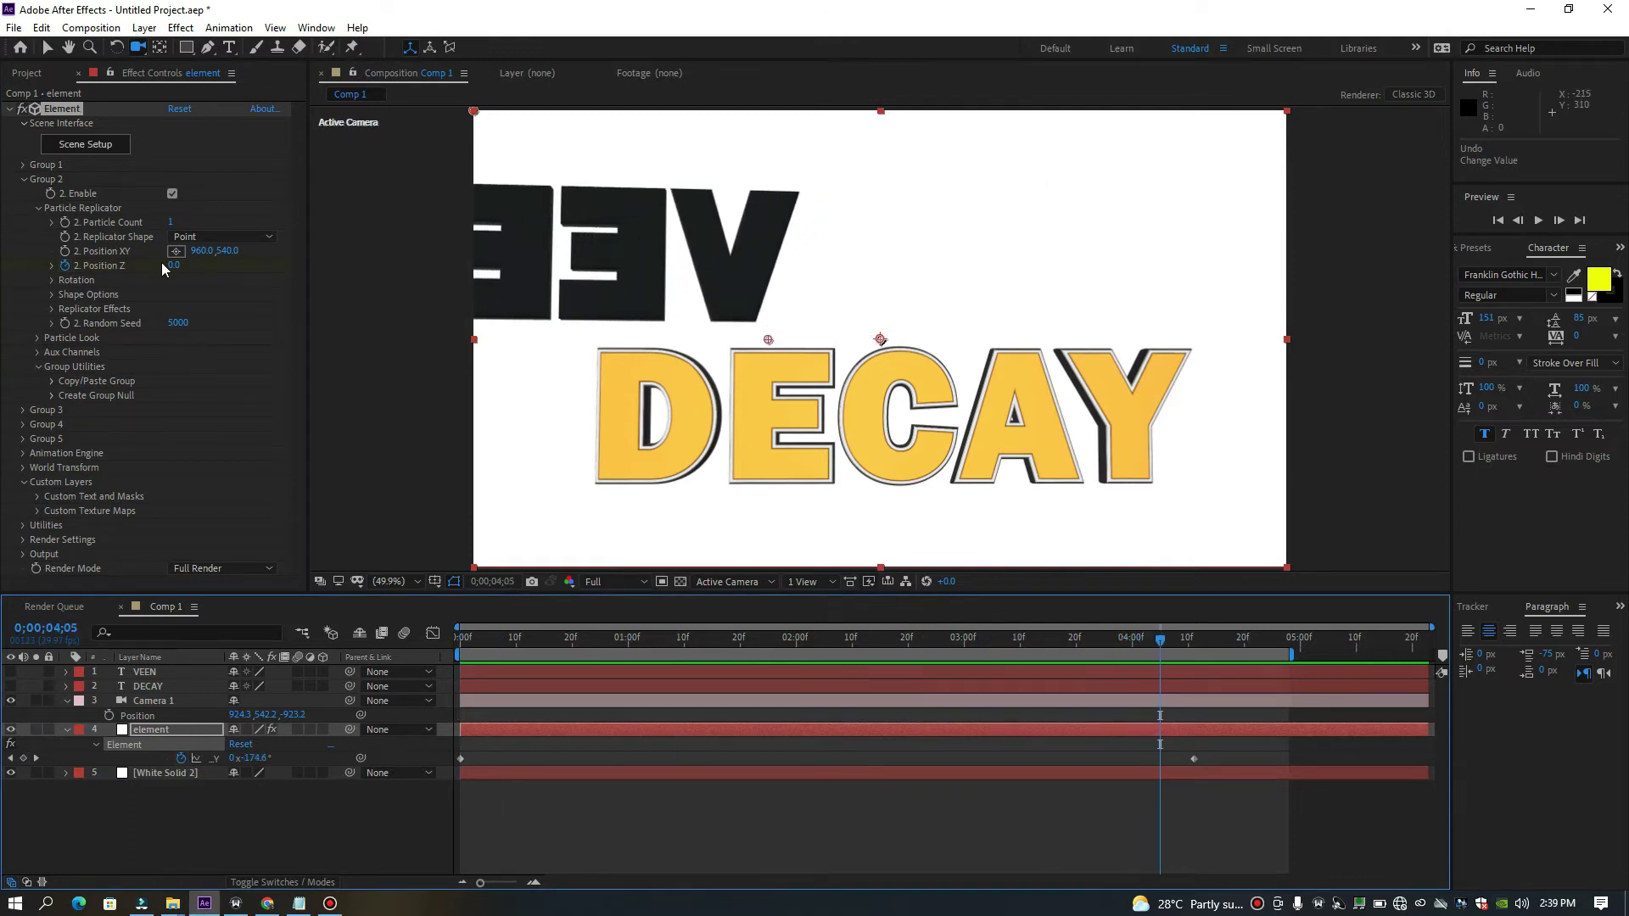
drag(173, 266, 353, 281)
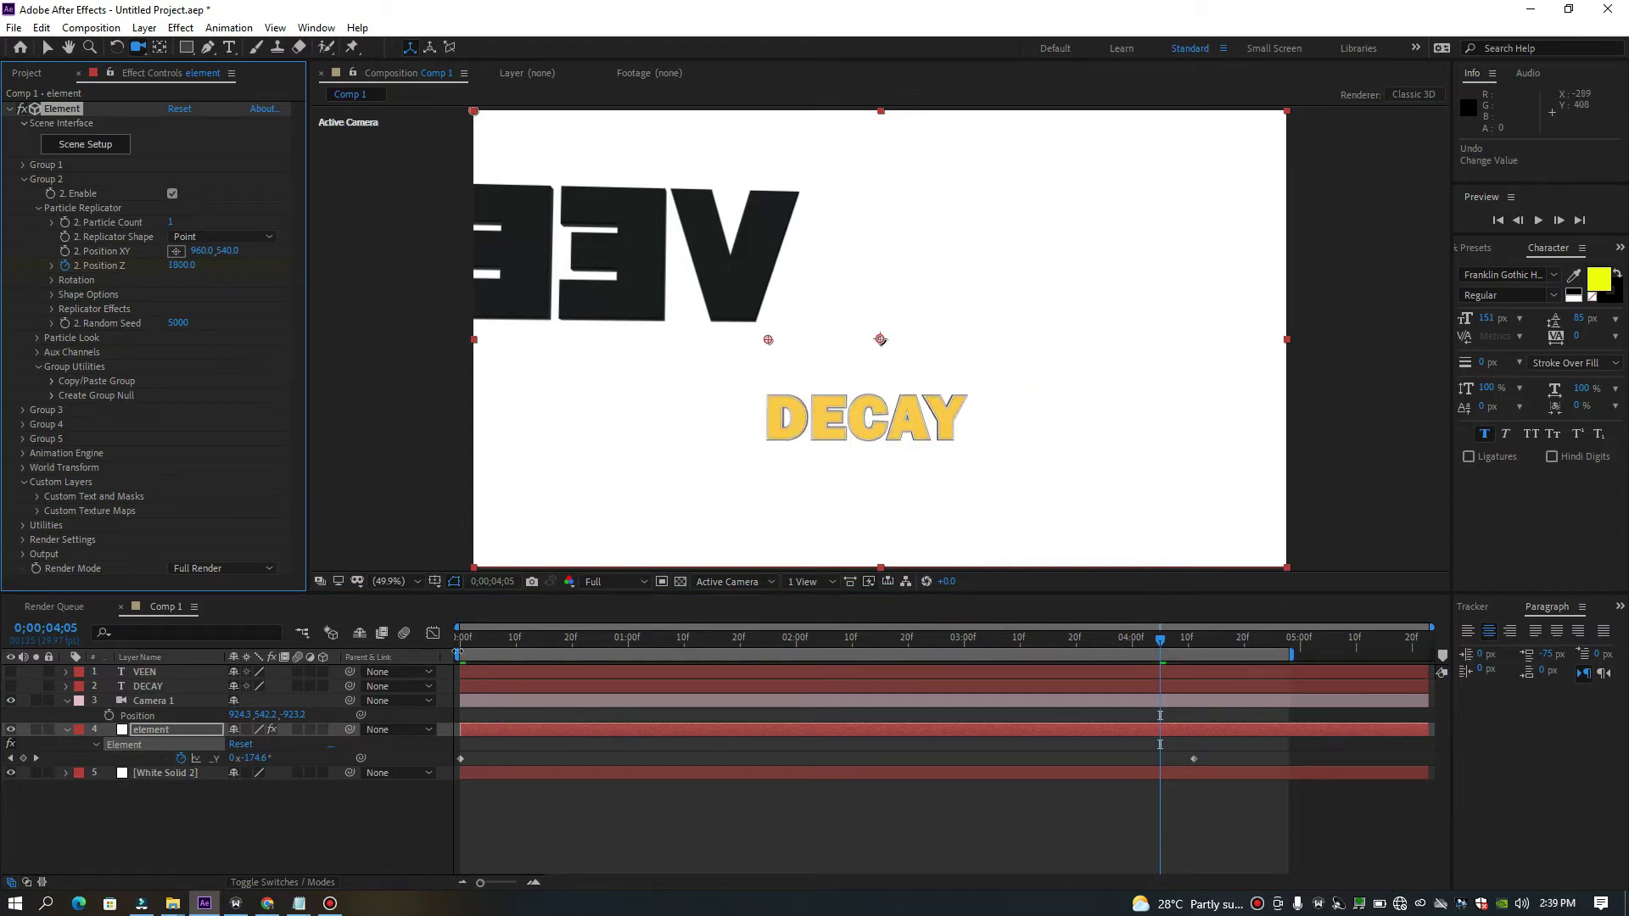
Preview and scrub the composition from the first frame to compare VEEN's rotation with DECAY's depth movement.
click(467, 645)
key(space)
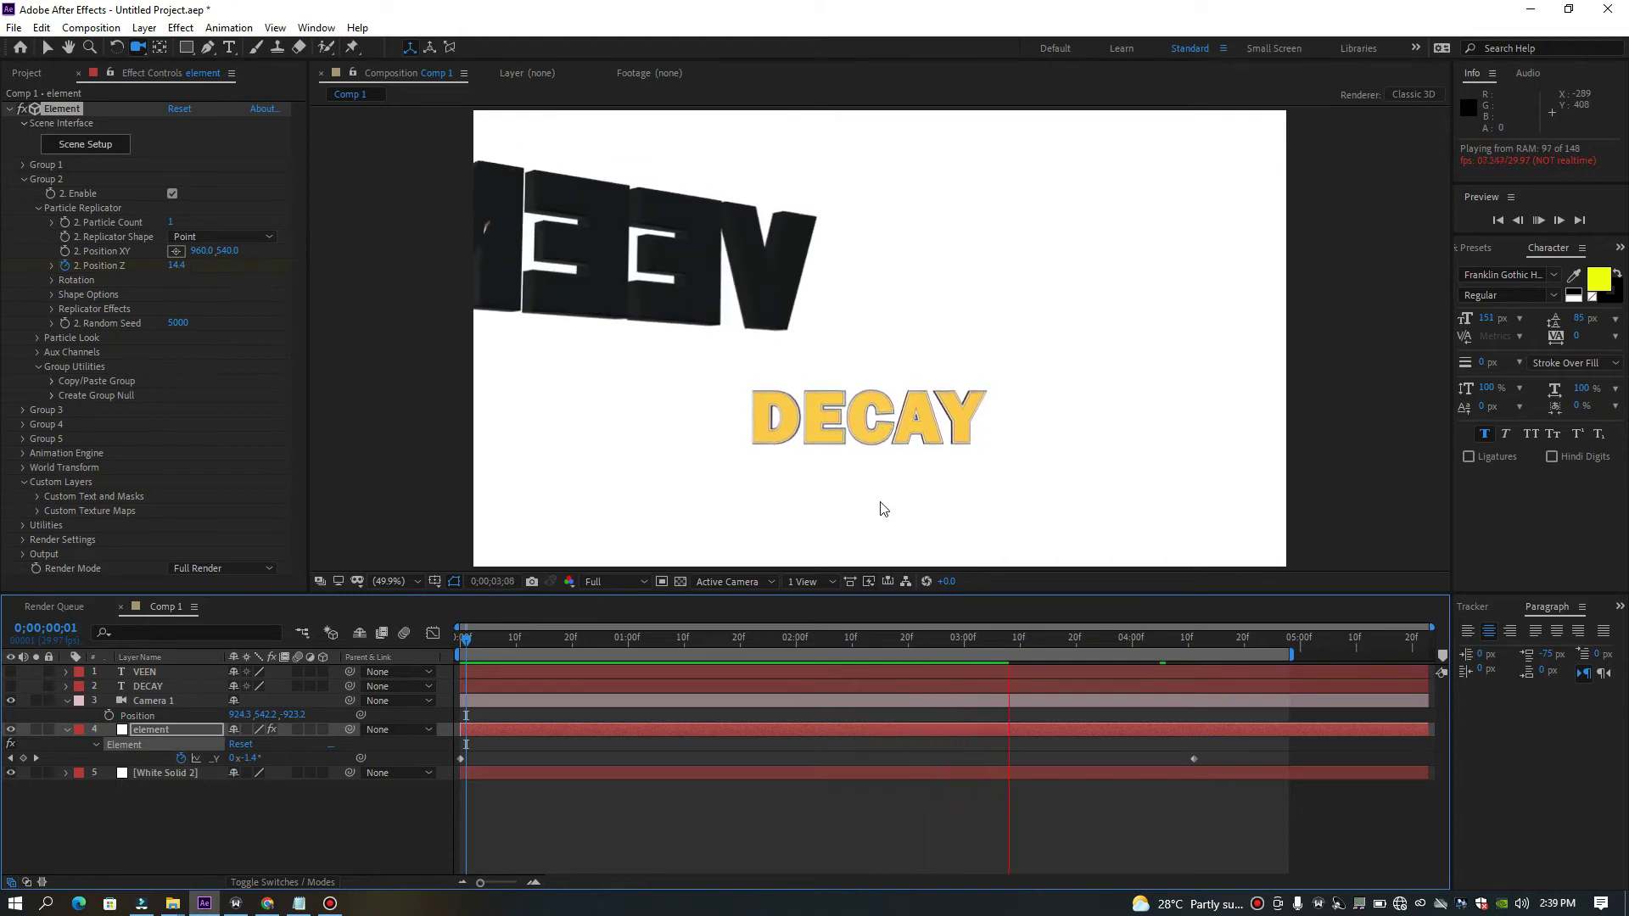
key(space)
key(Home)
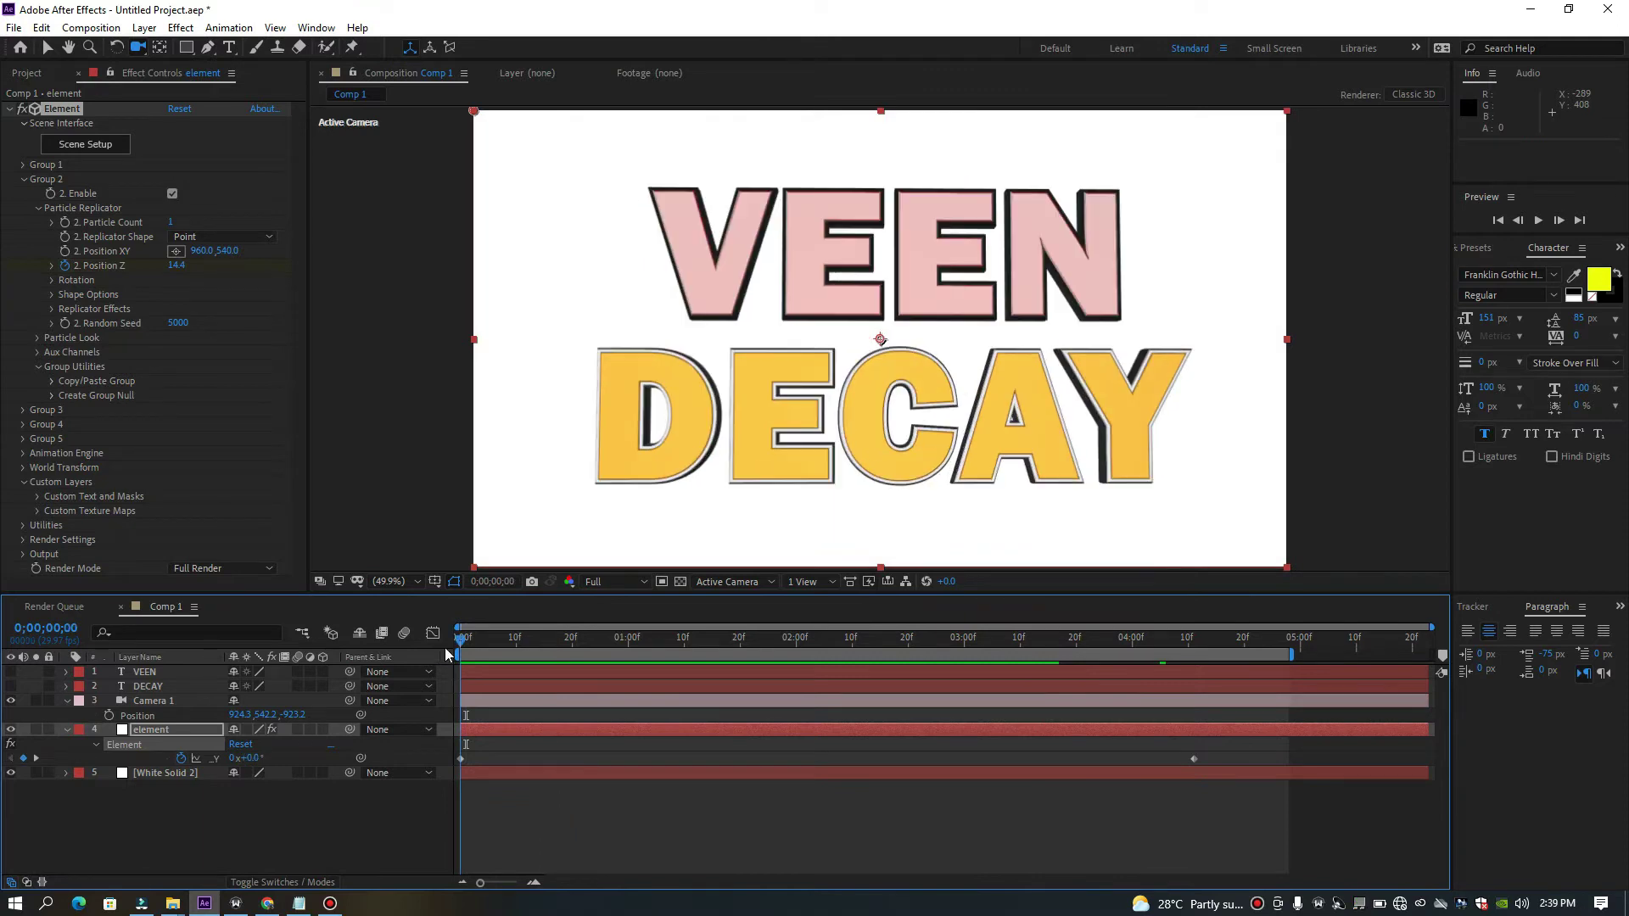
drag(582, 623, 433, 587)
drag(465, 638, 650, 638)
drag(521, 636, 460, 638)
mouse_move(461, 646)
mouse_down()
mouse_move(538, 646)
mouse_move(461, 647)
mouse_up()
At the first frame, remove all keyframes from the element layer's 1. Position XY, both Y rotation properties and 2. Position Z.
key(u)
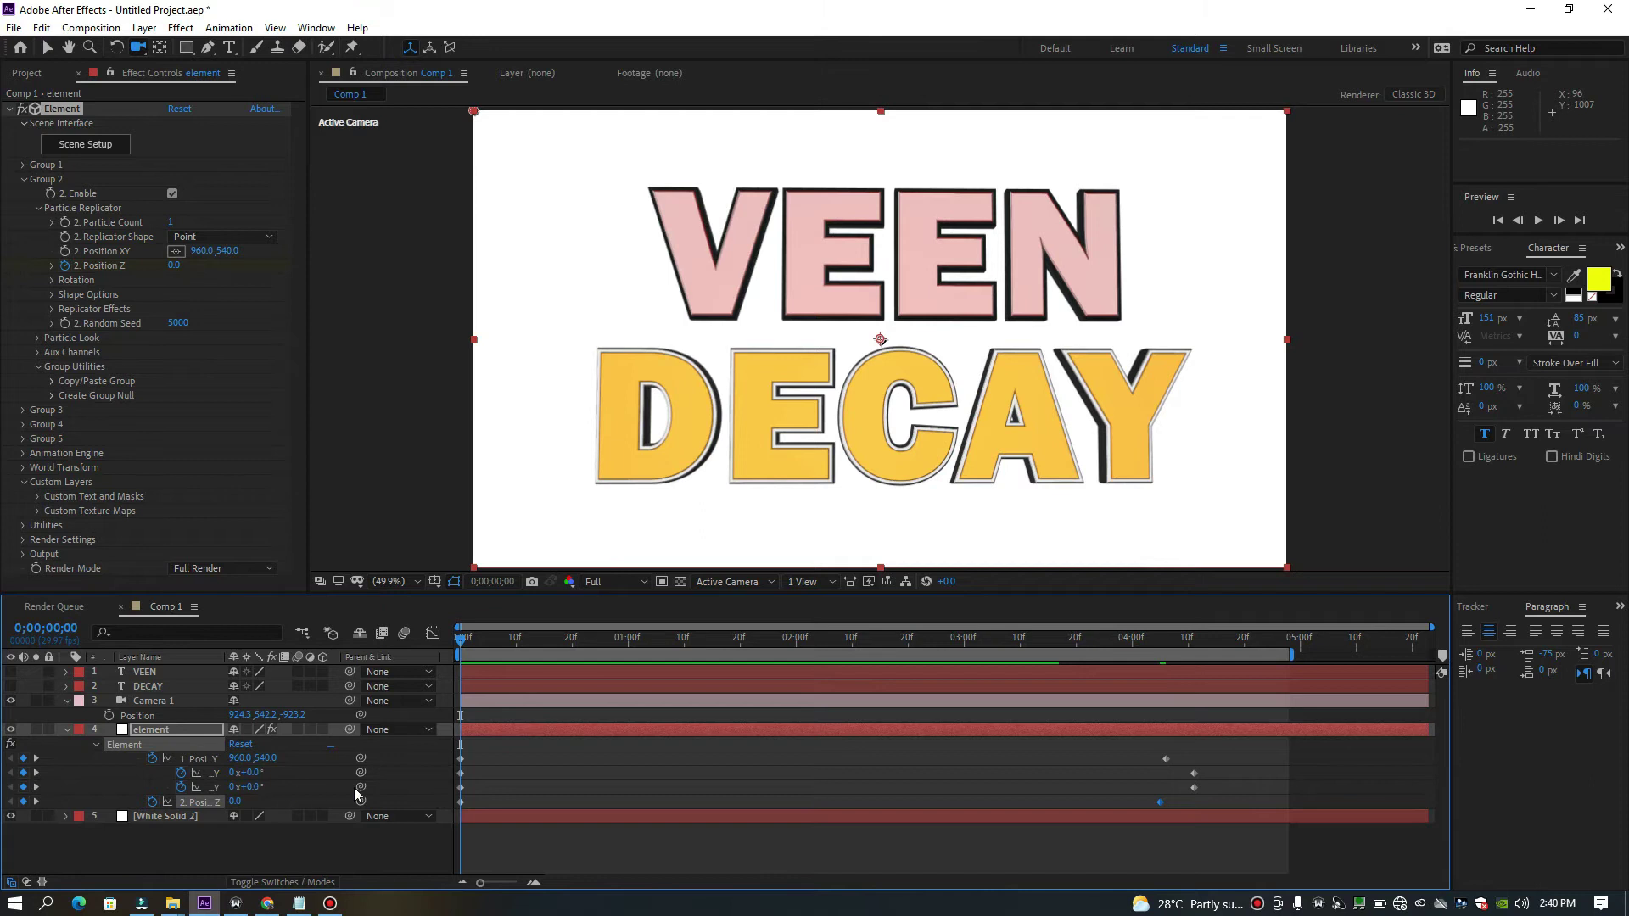
click(153, 802)
drag(460, 639, 359, 623)
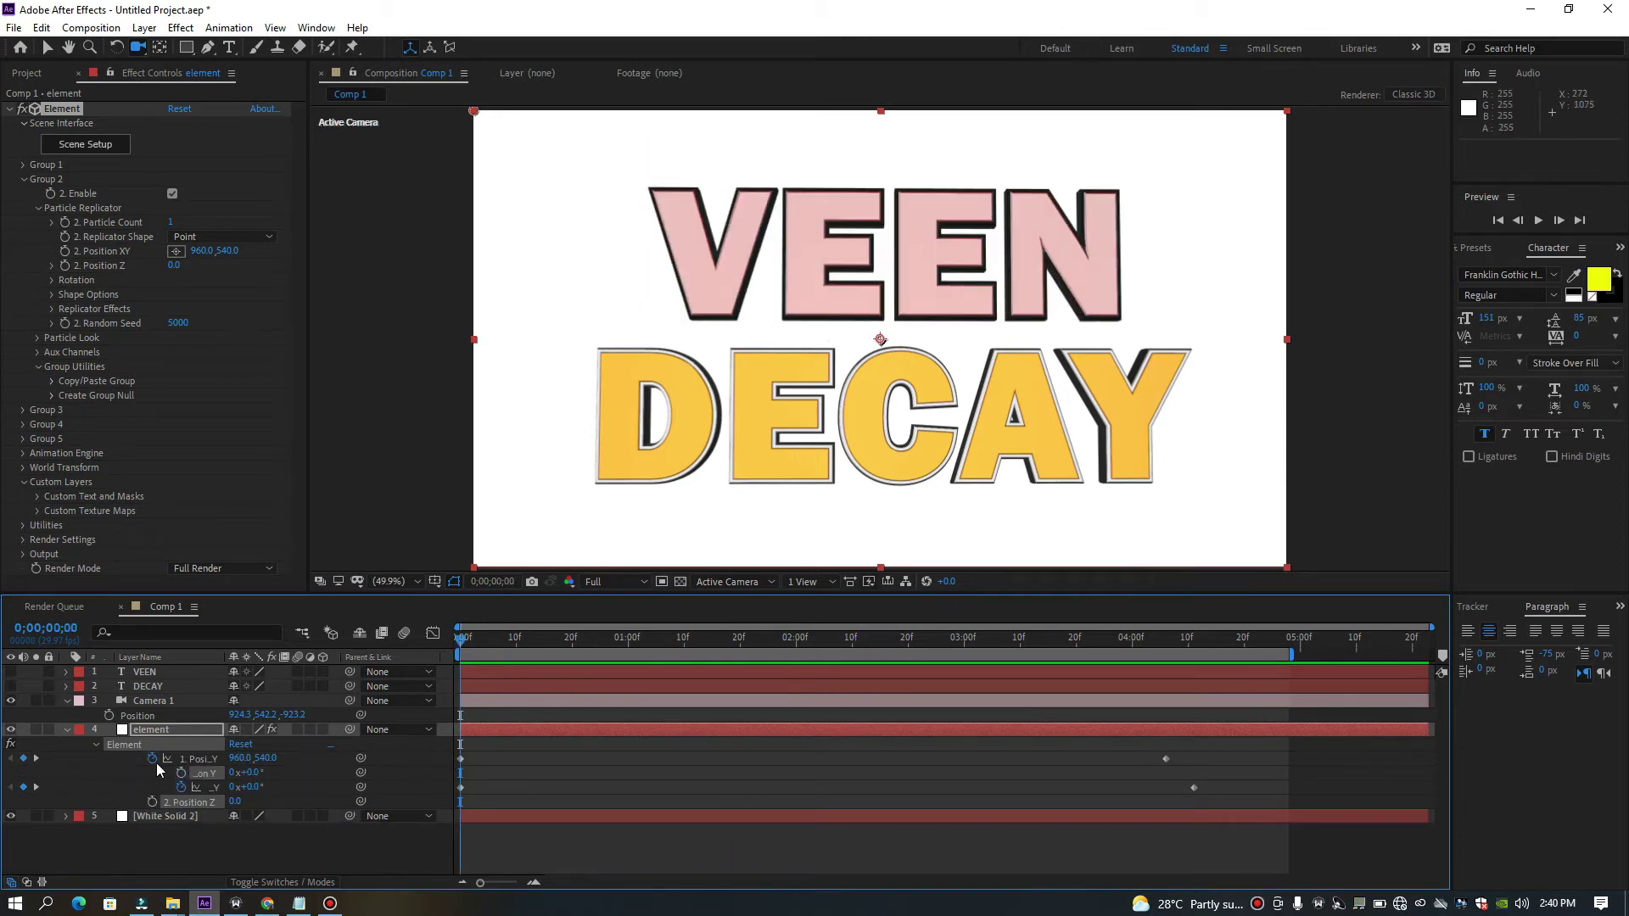
click(153, 758)
click(180, 773)
click(180, 787)
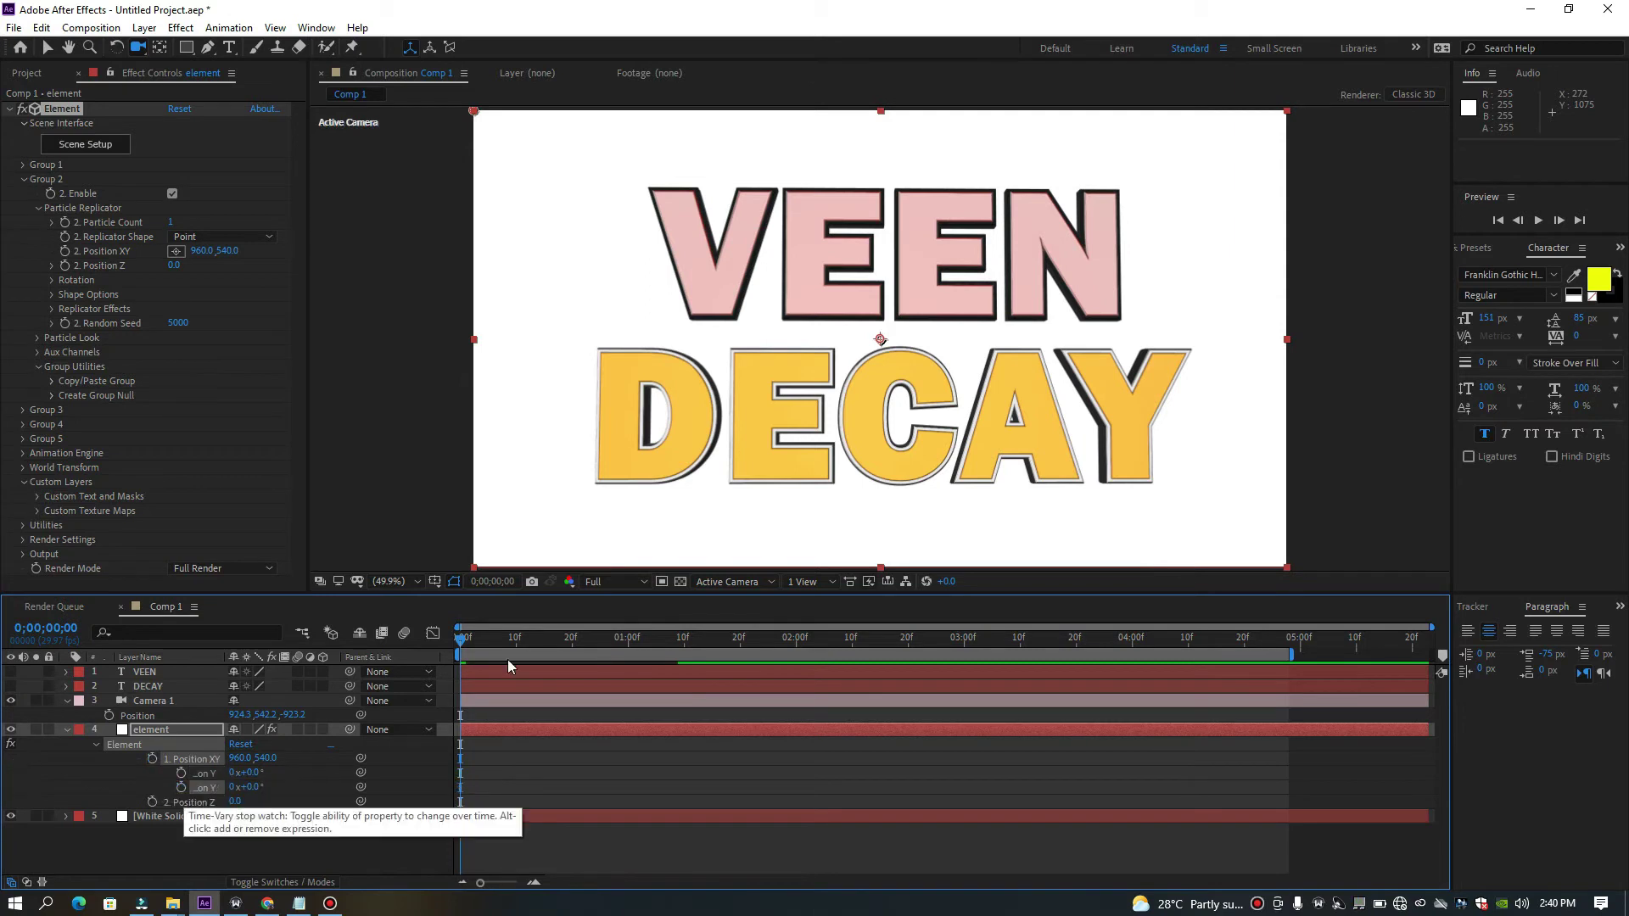
Play the composition briefly, and collapse the element and Camera 1 layers in the timeline.
key(space)
key(space)
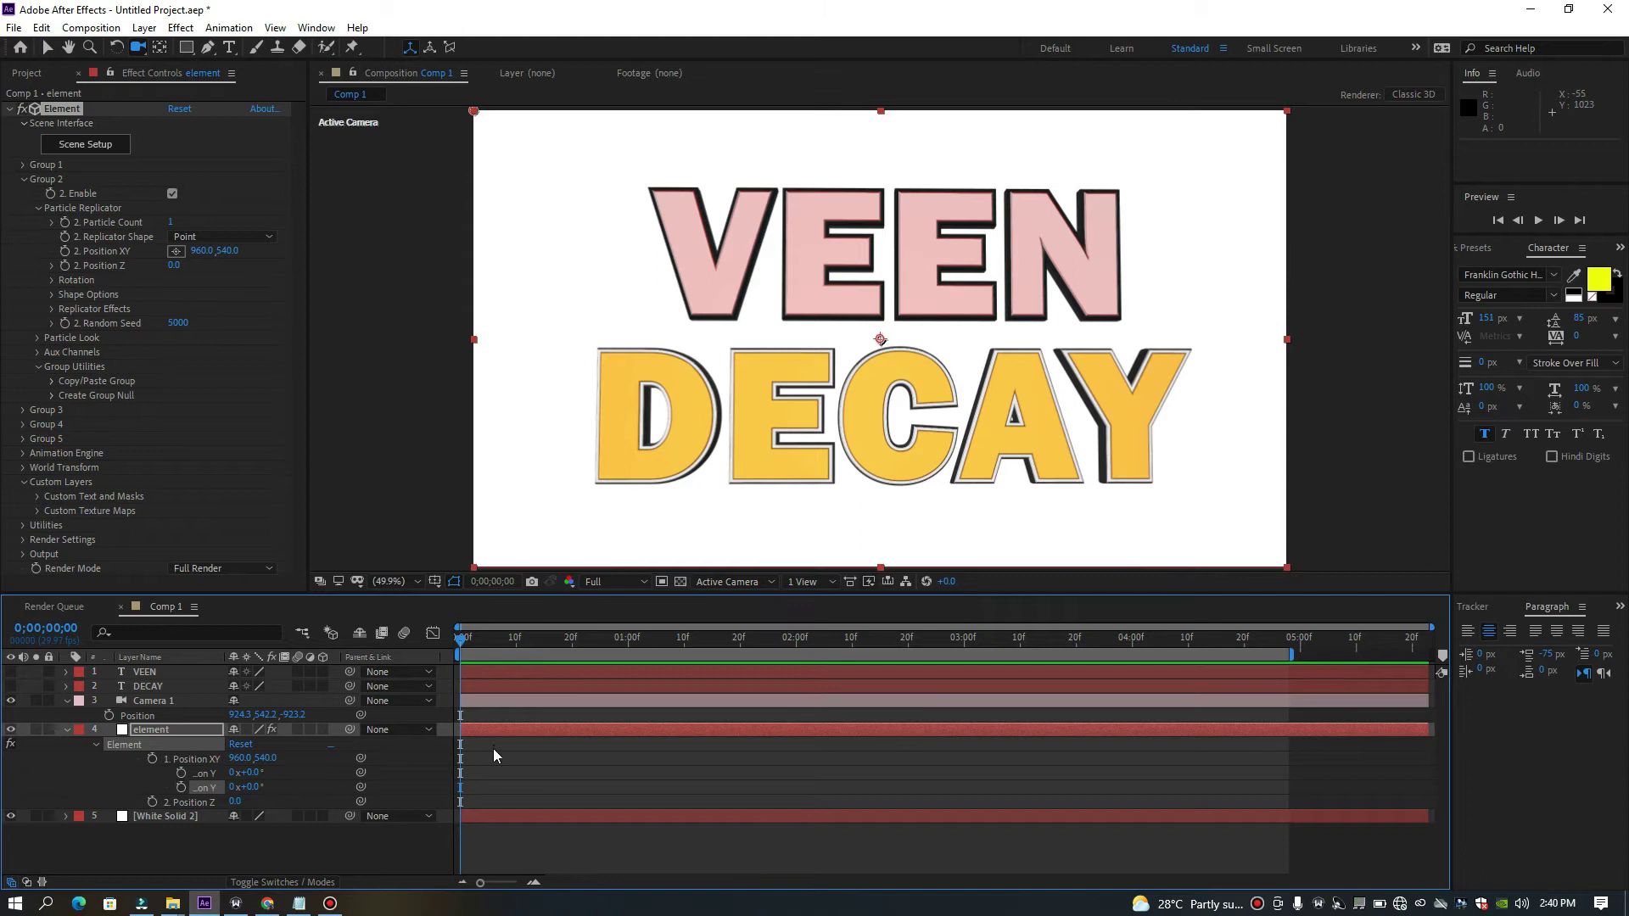
click(65, 730)
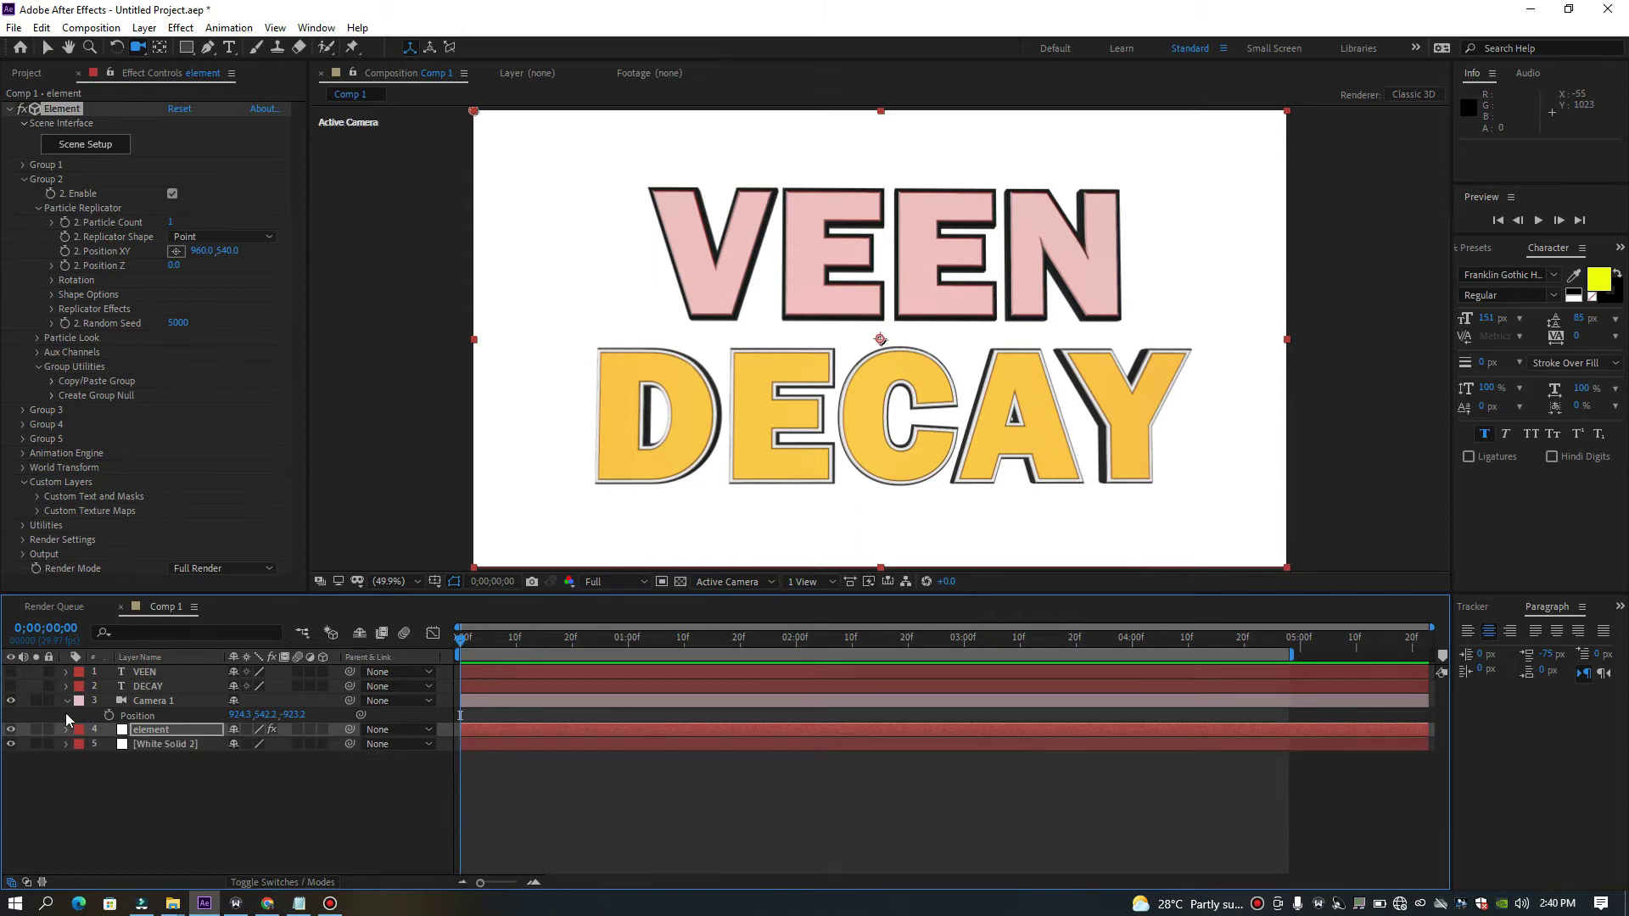
click(65, 701)
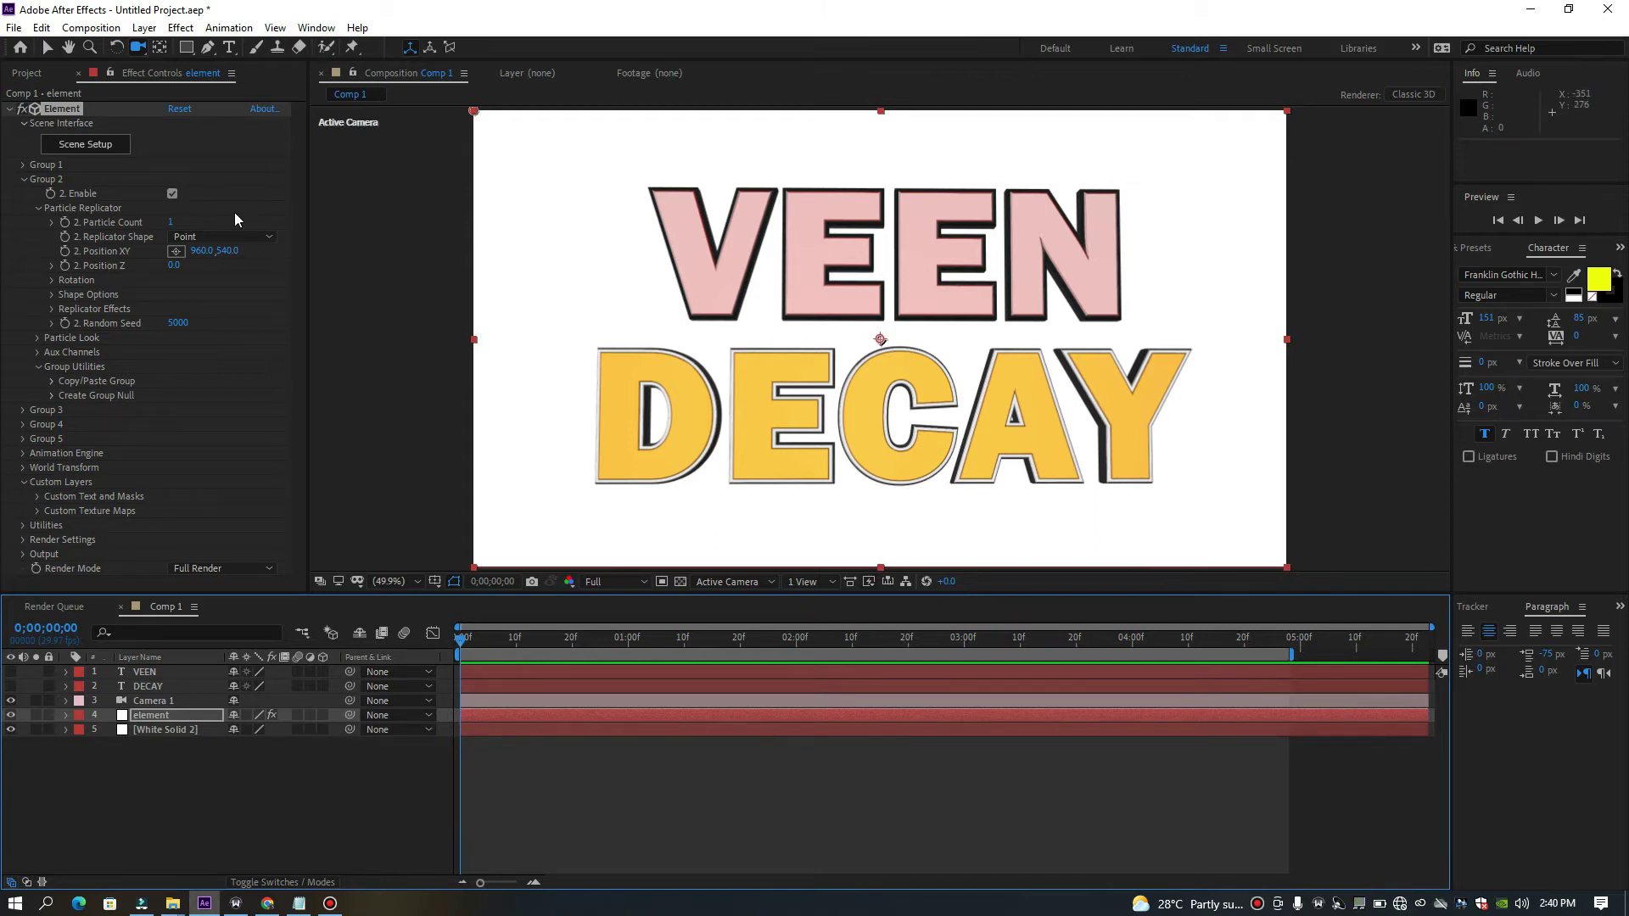
Look through Group 2's sections with Group Utilities and Particle Replicator collapsed, and leave Particle Look open.
click(37, 208)
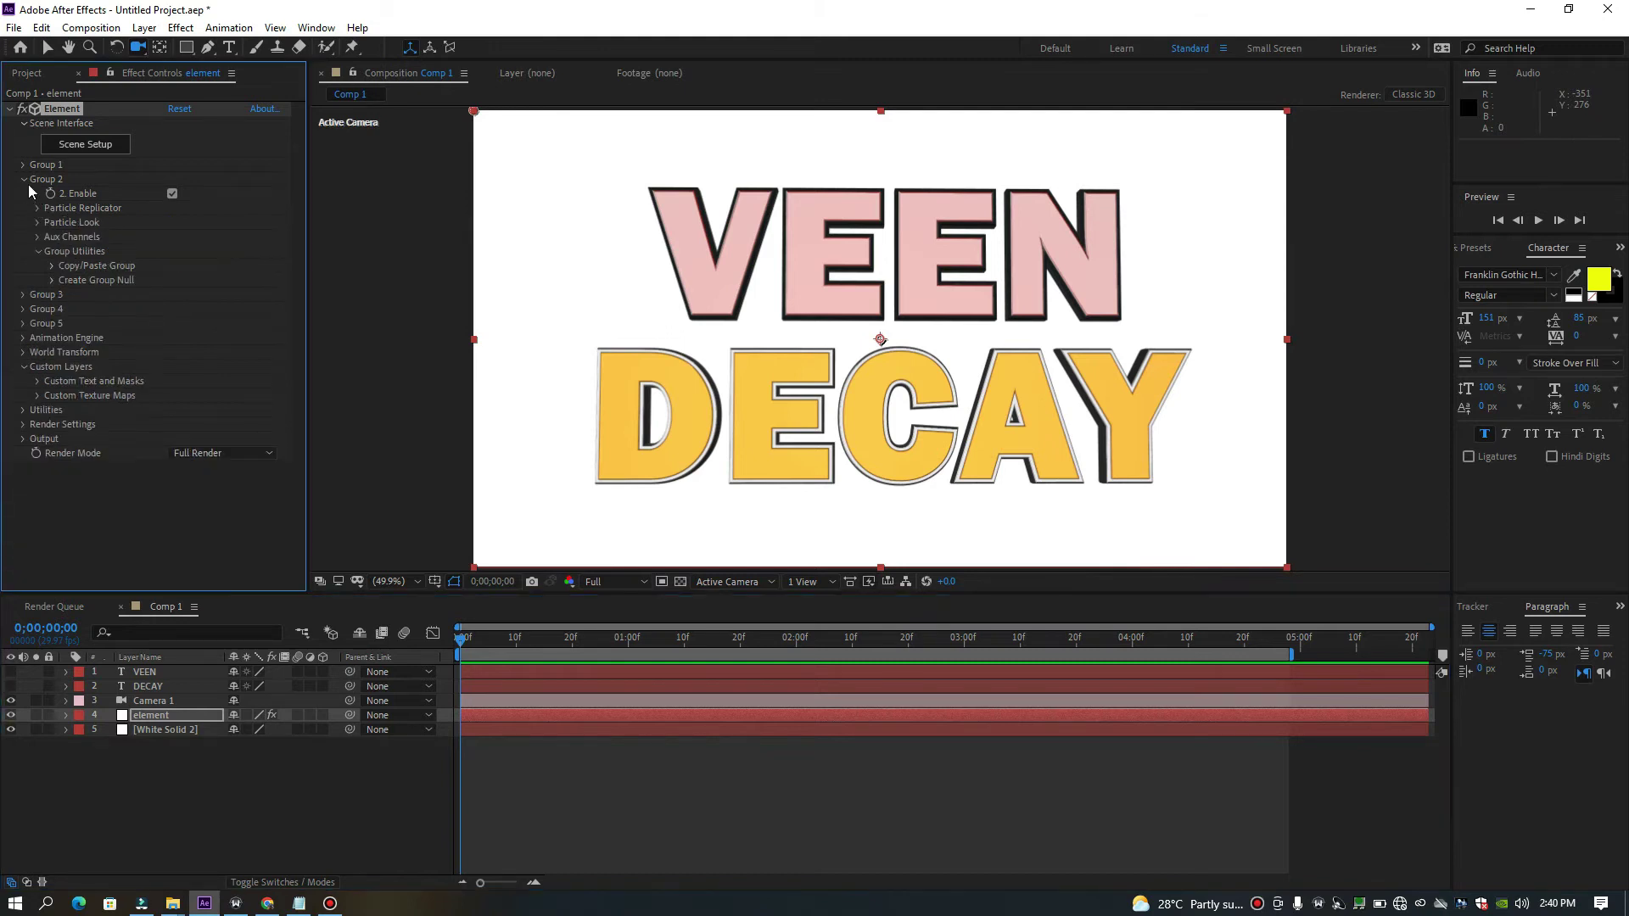
click(24, 179)
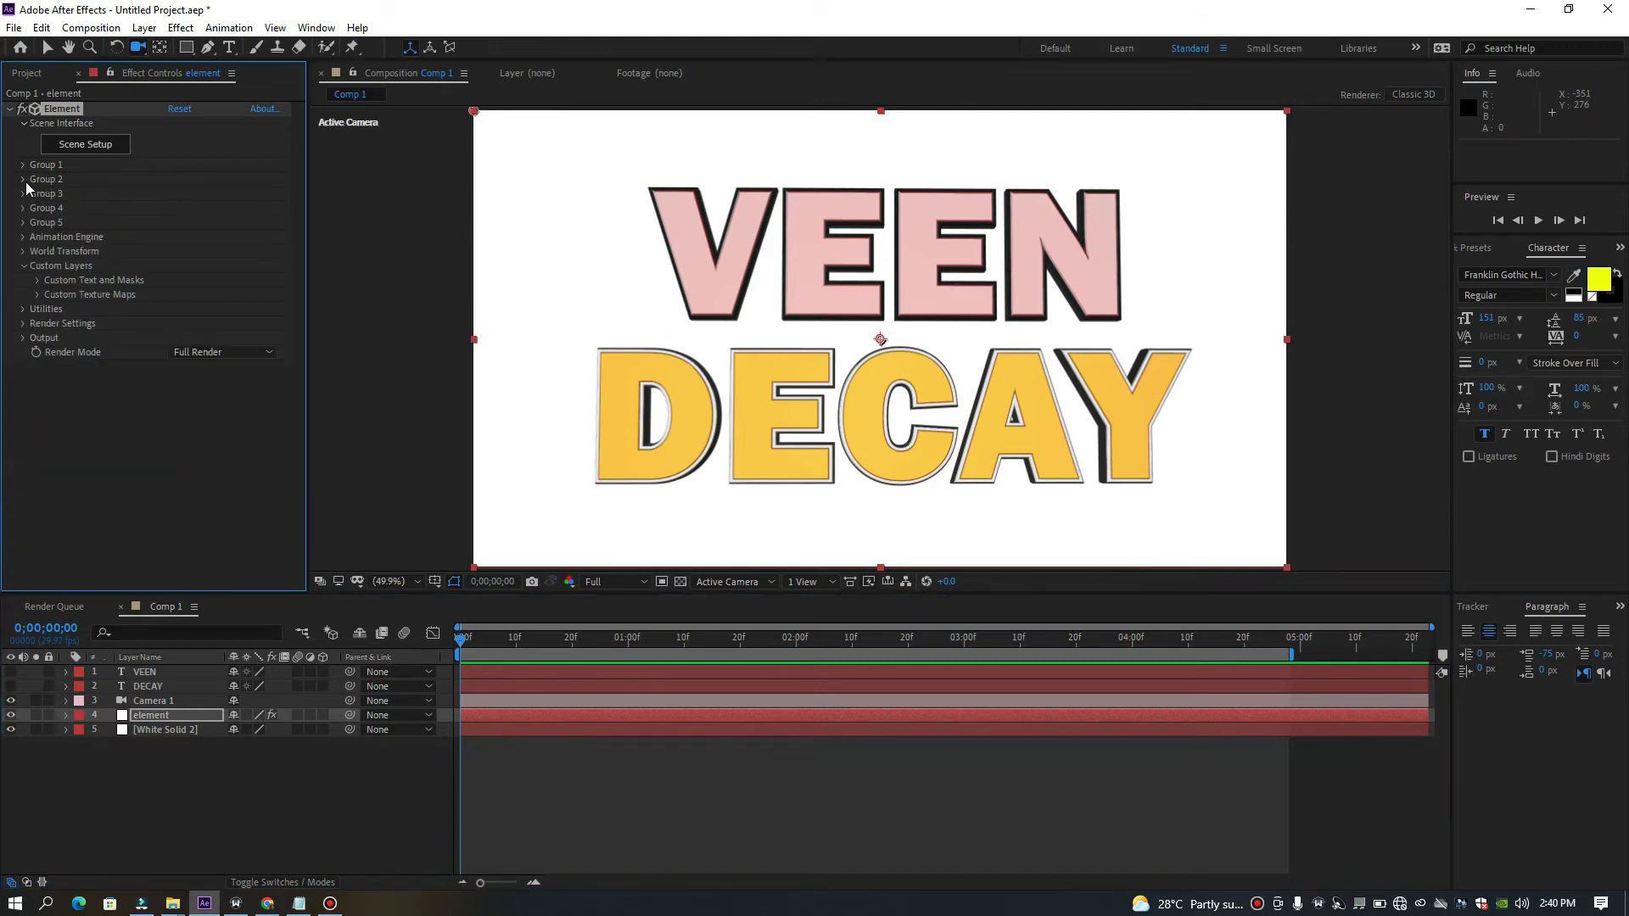
click(23, 180)
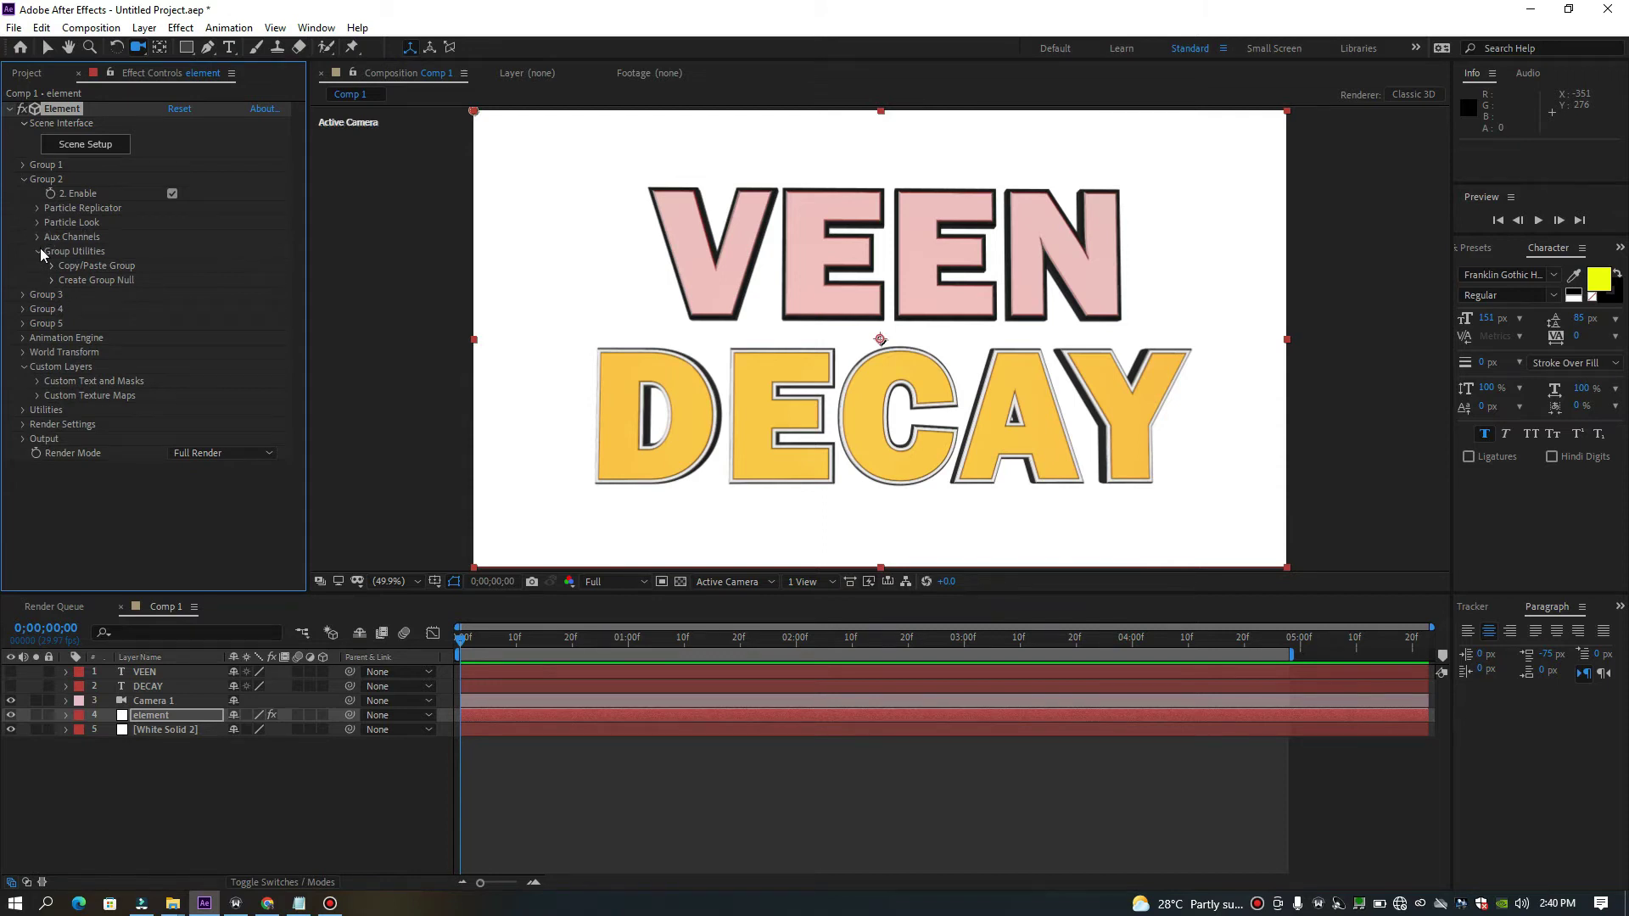
click(37, 252)
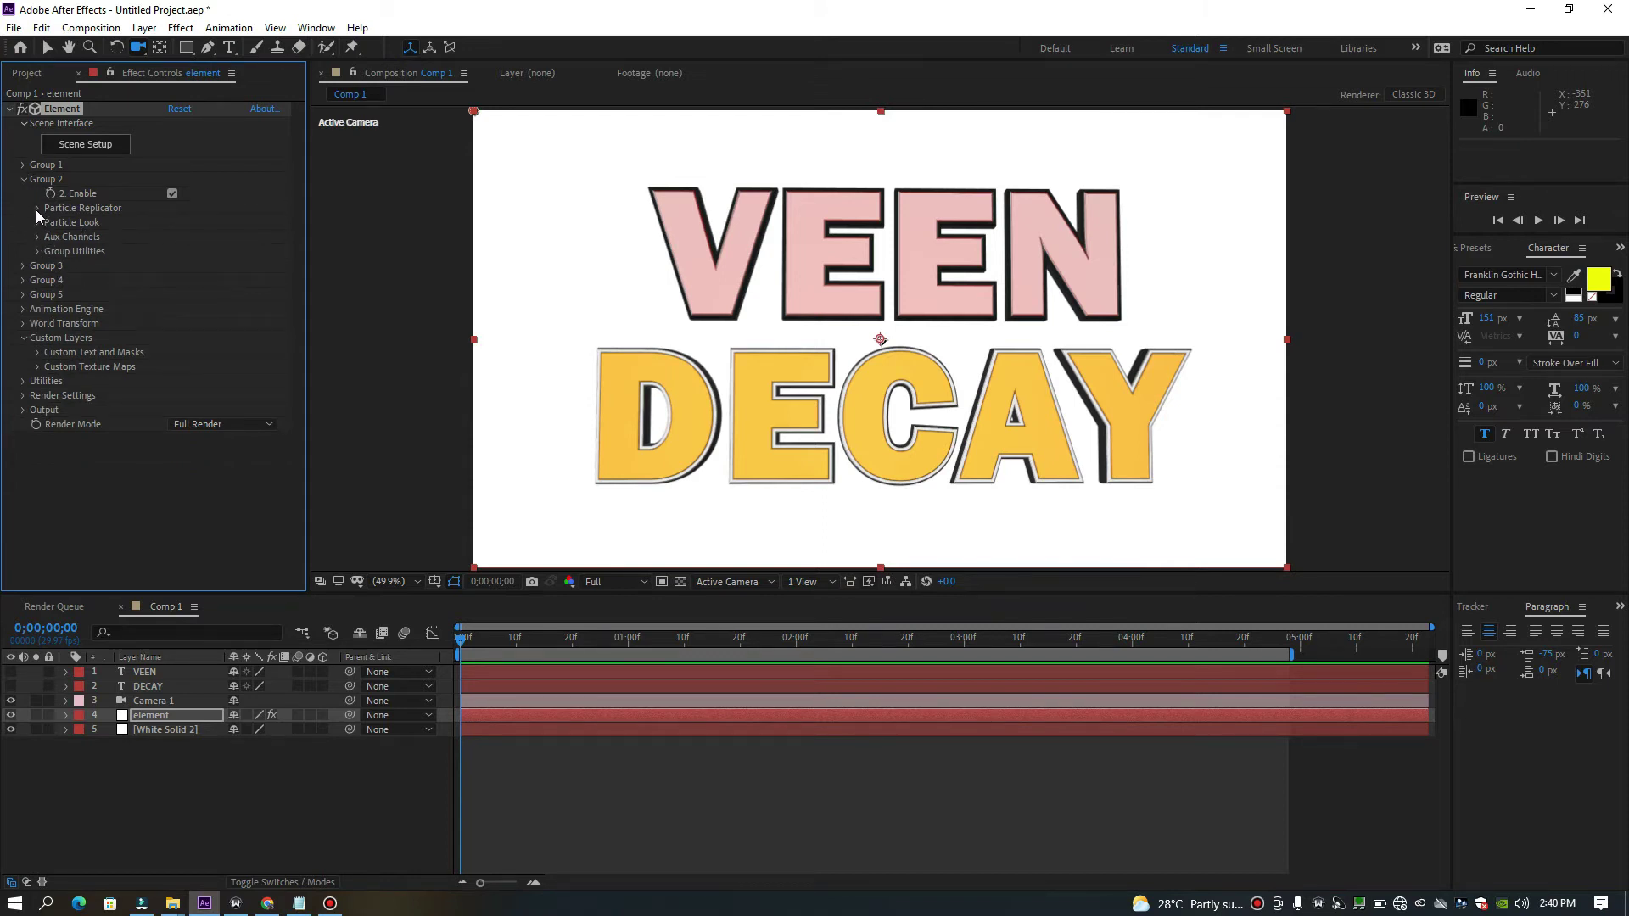
click(36, 208)
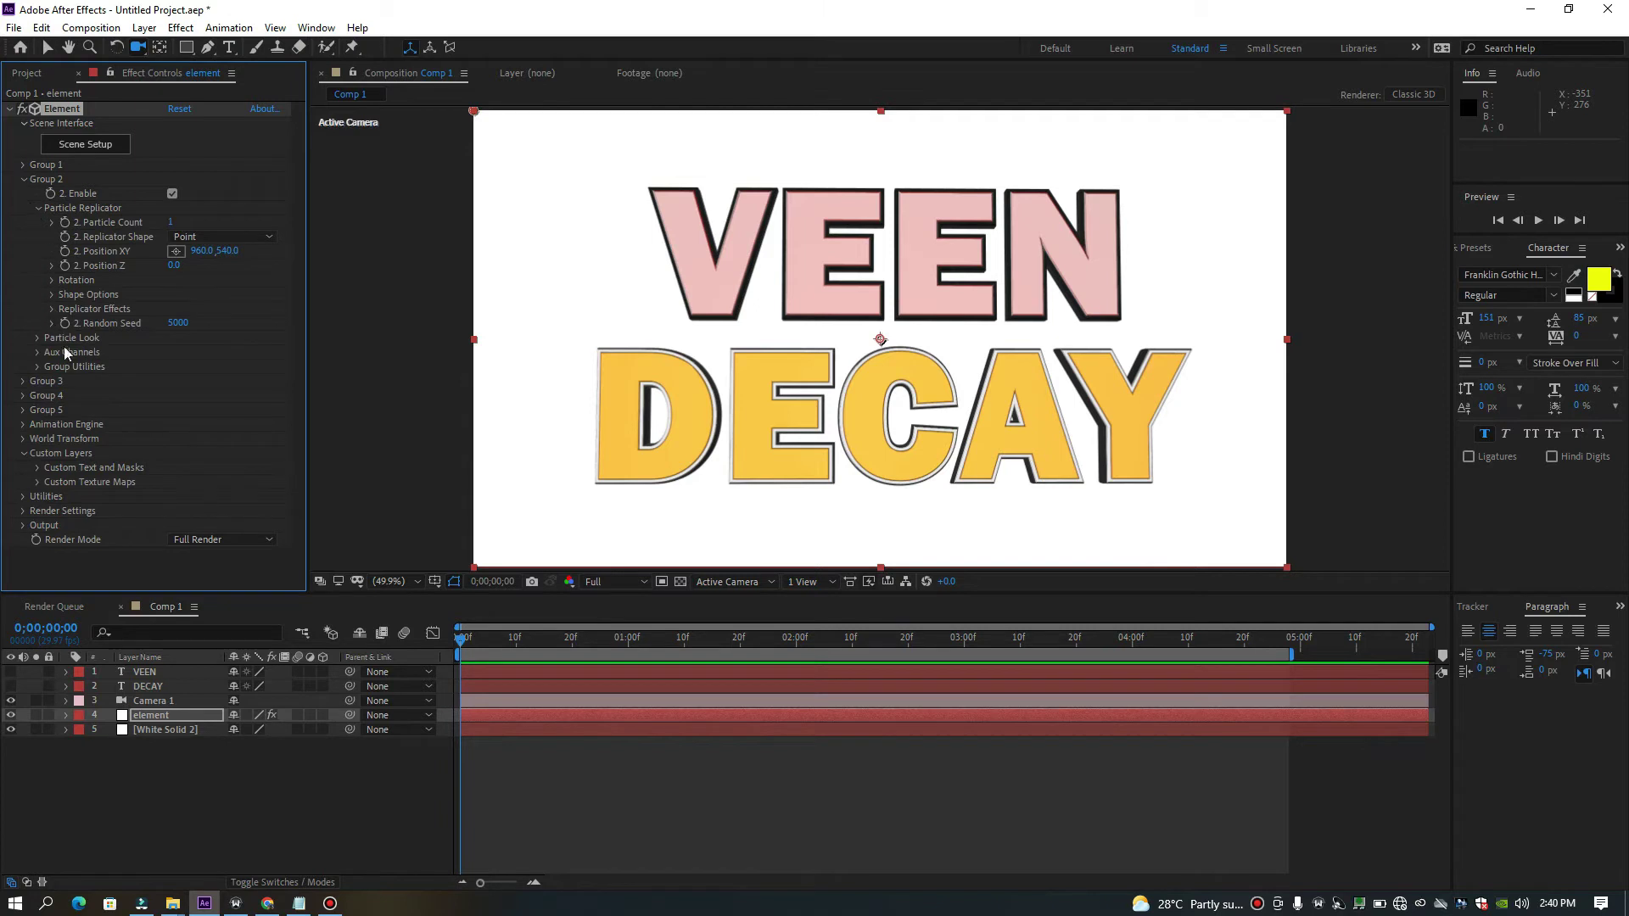
click(41, 211)
click(38, 222)
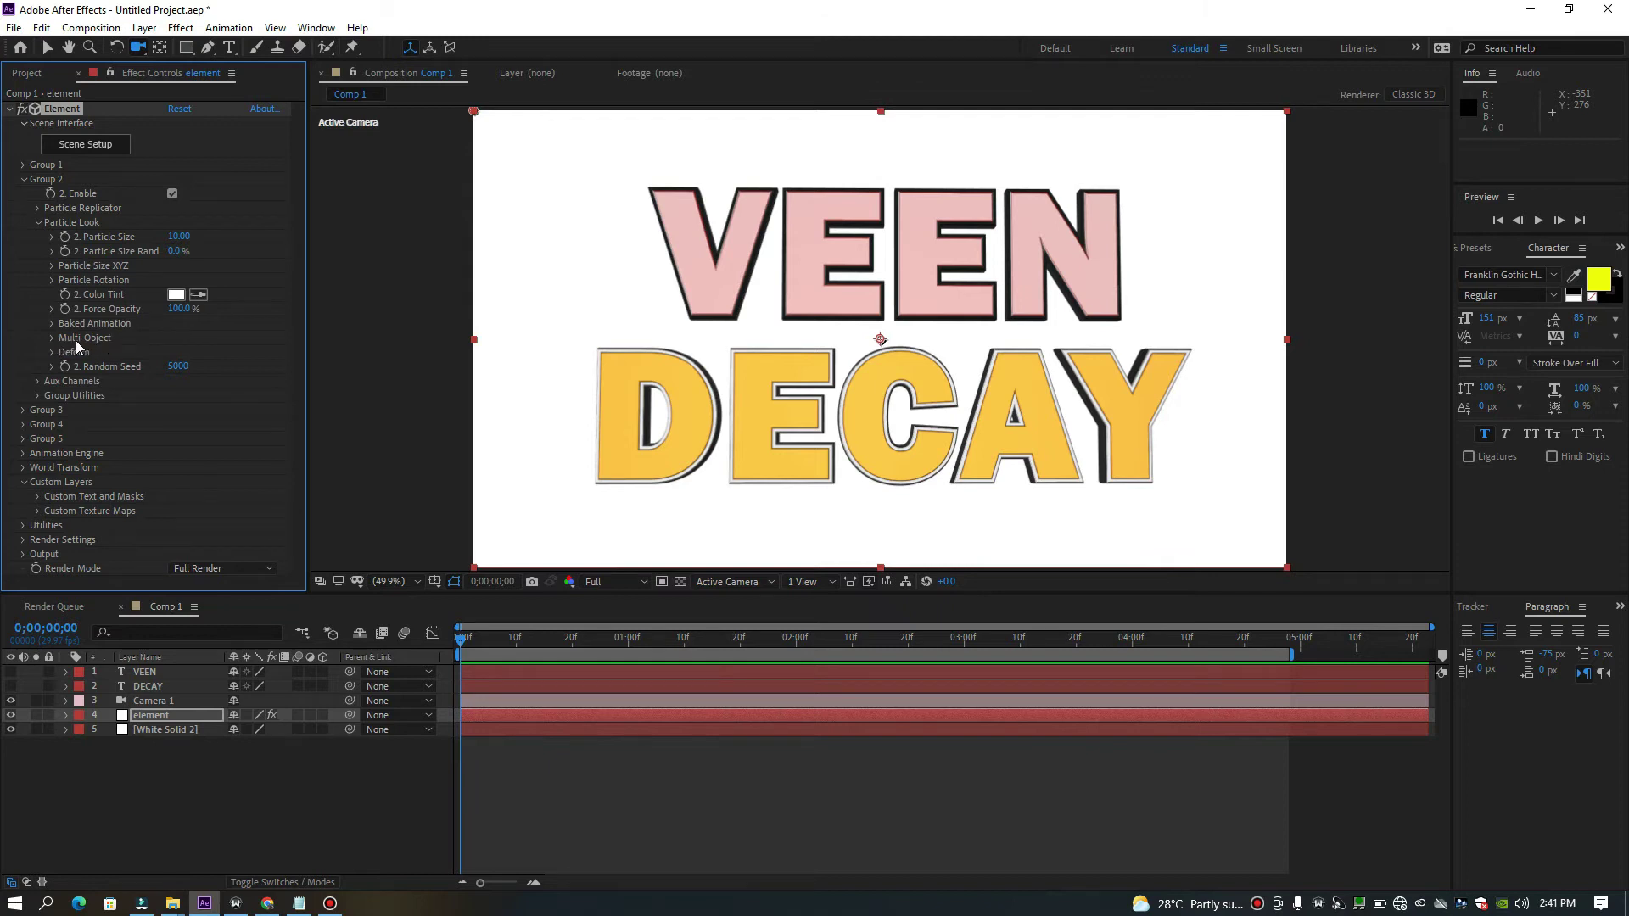
Enable Multi-Object in Group 2's Particle Look, and collapse the element layer's properties in the timeline.
click(50, 337)
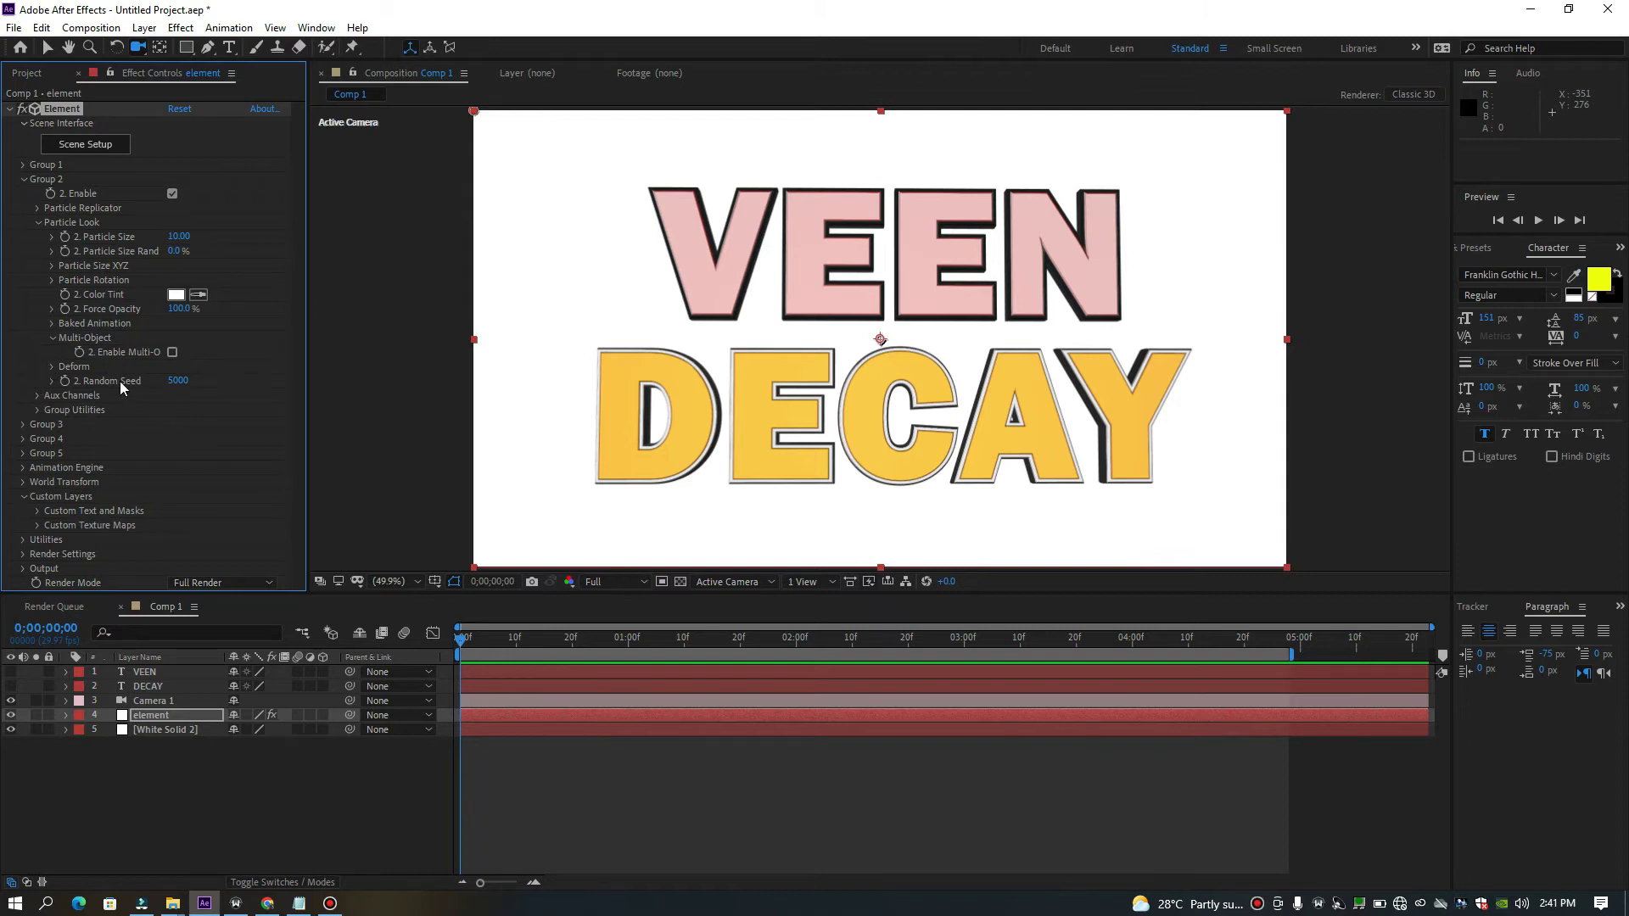
click(172, 353)
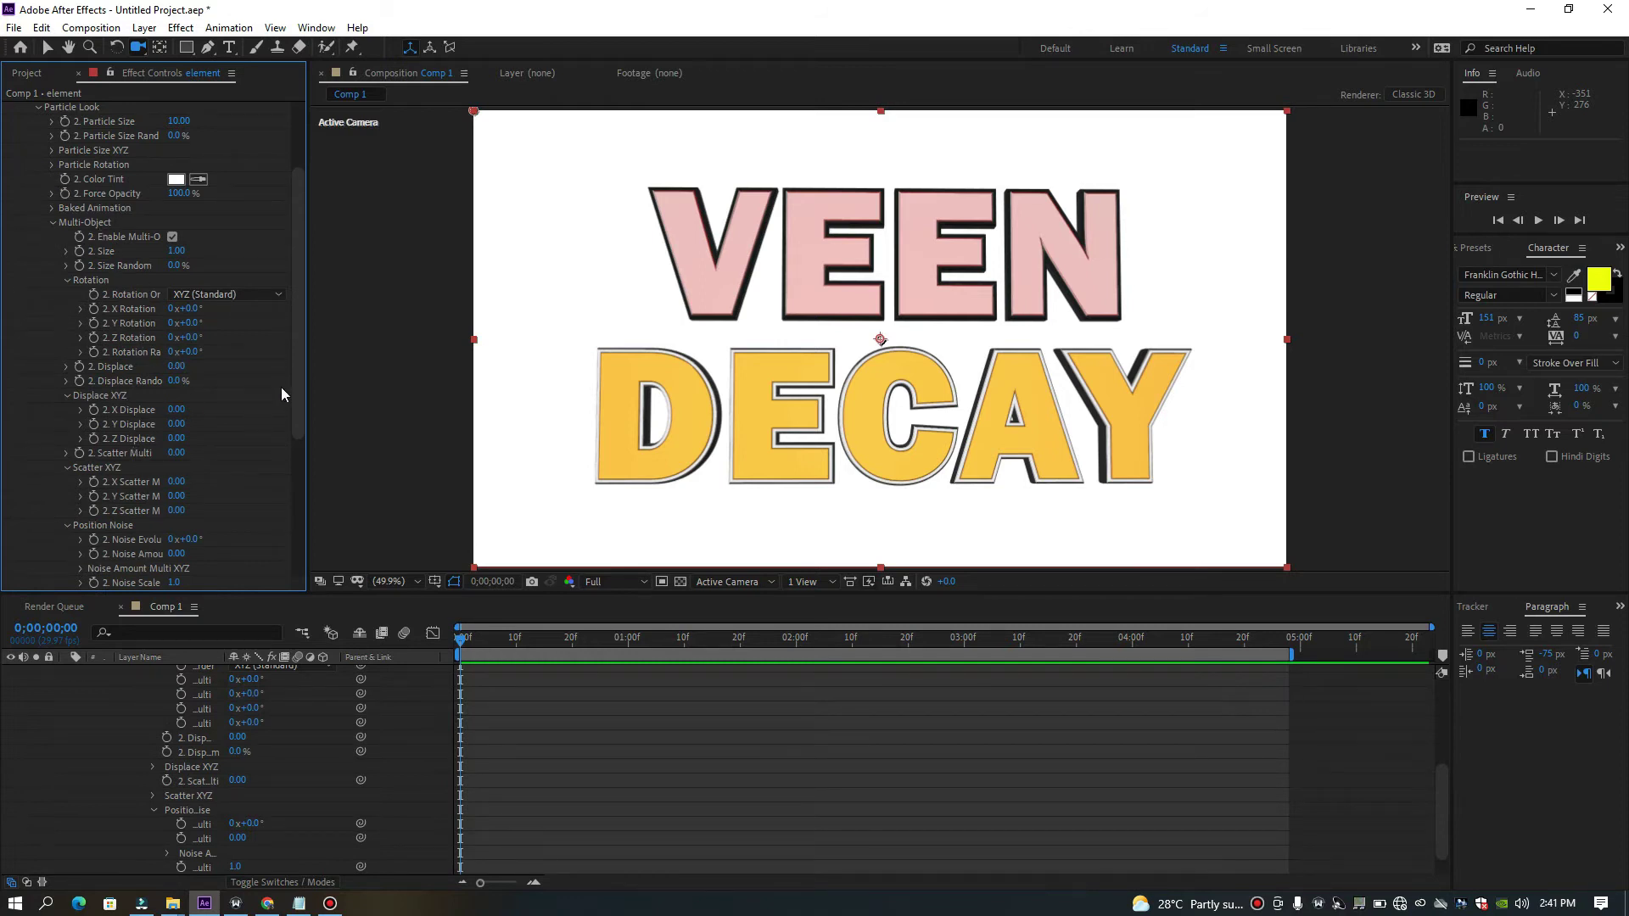
click(172, 237)
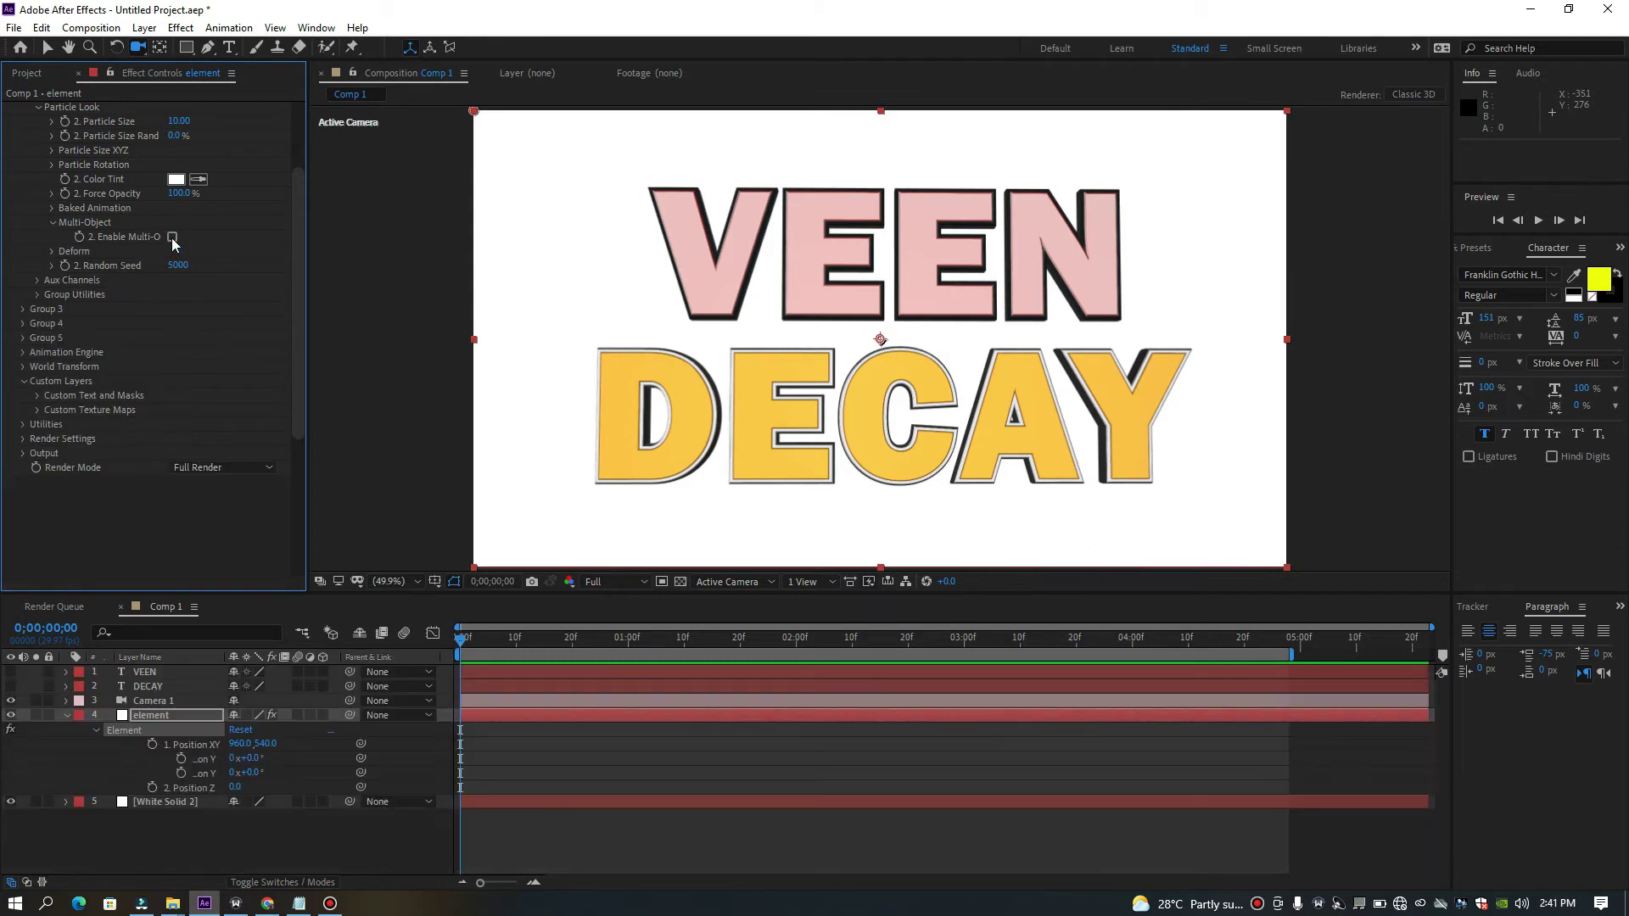
click(172, 238)
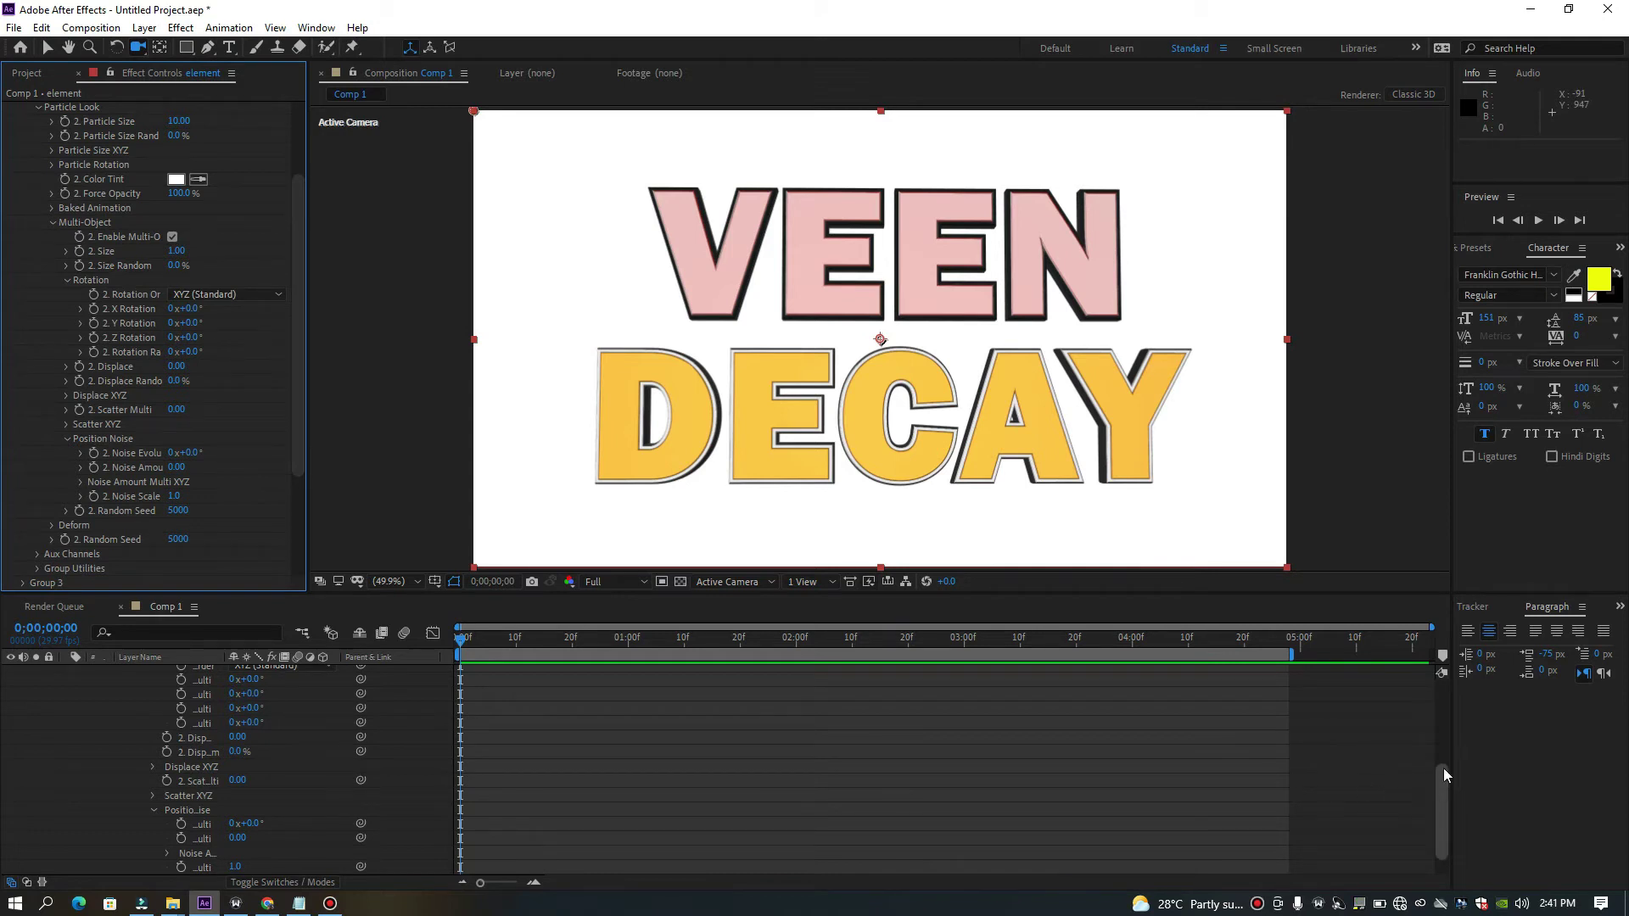
drag(1443, 767, 1443, 670)
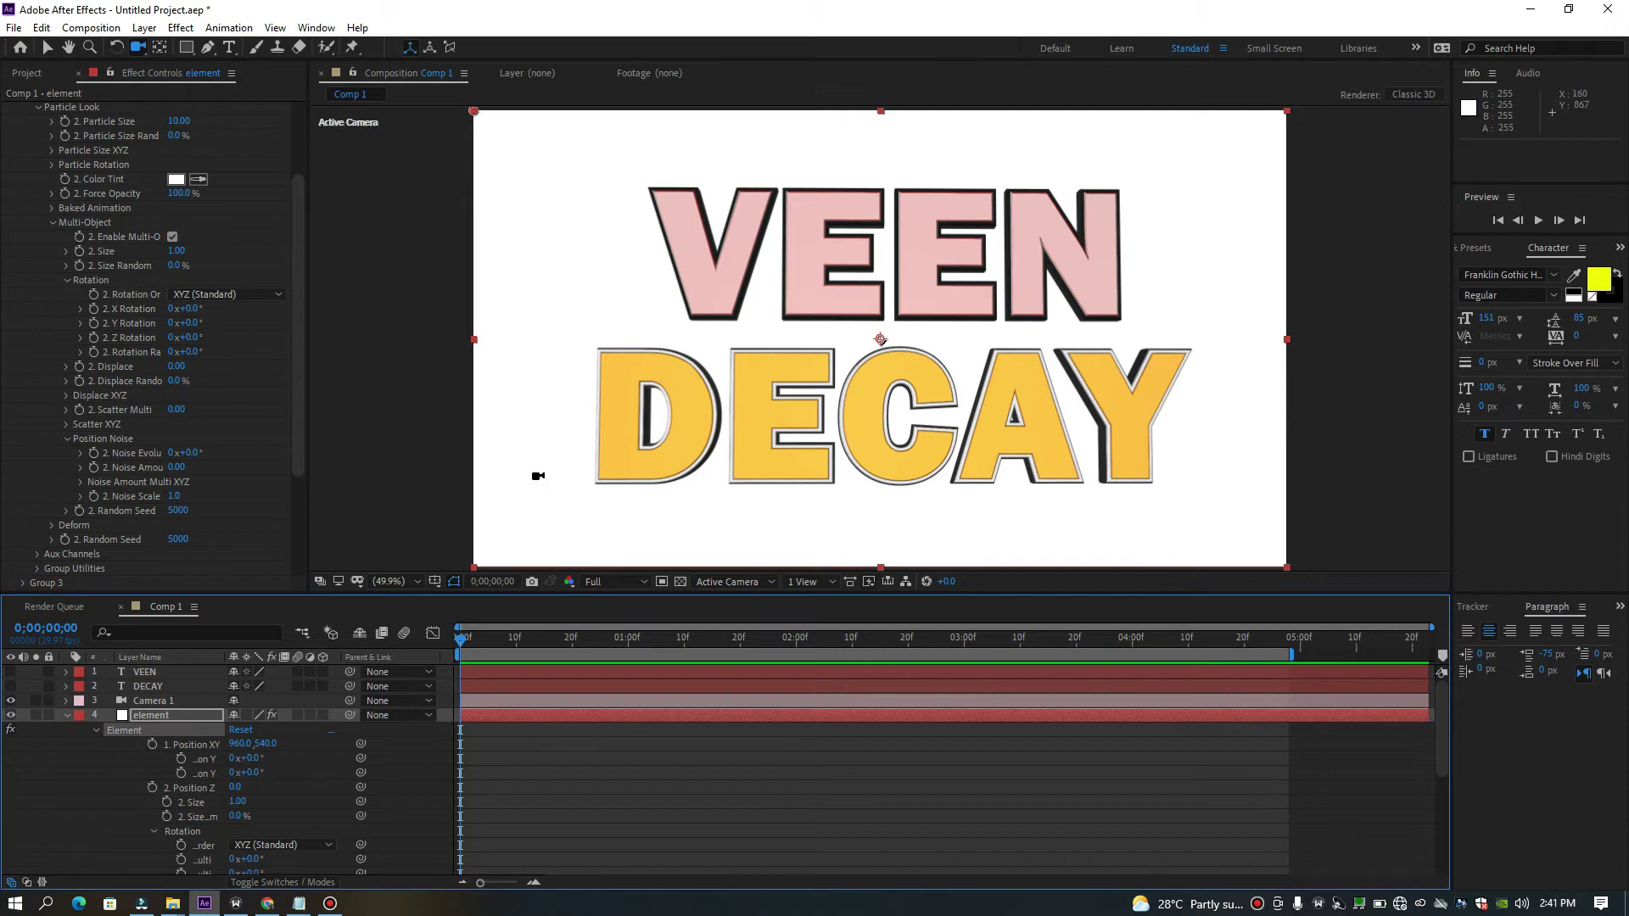
click(65, 717)
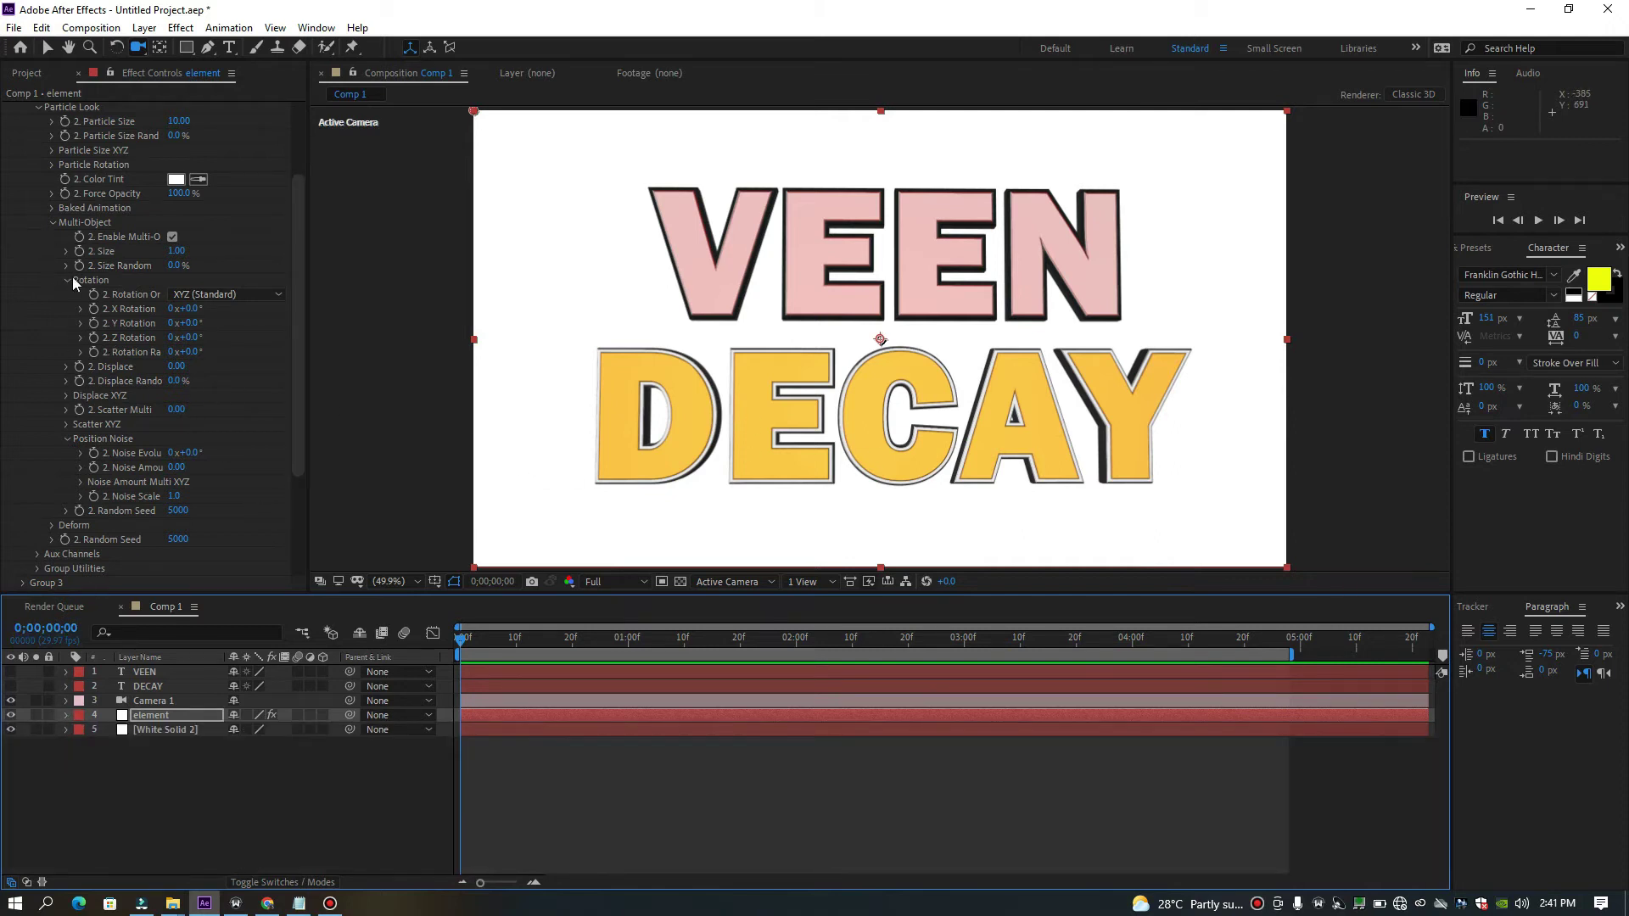
Check the Multi-Object rotation order options, and turn DECAY's letters individually with Y Rotation at 37.0°.
click(206, 297)
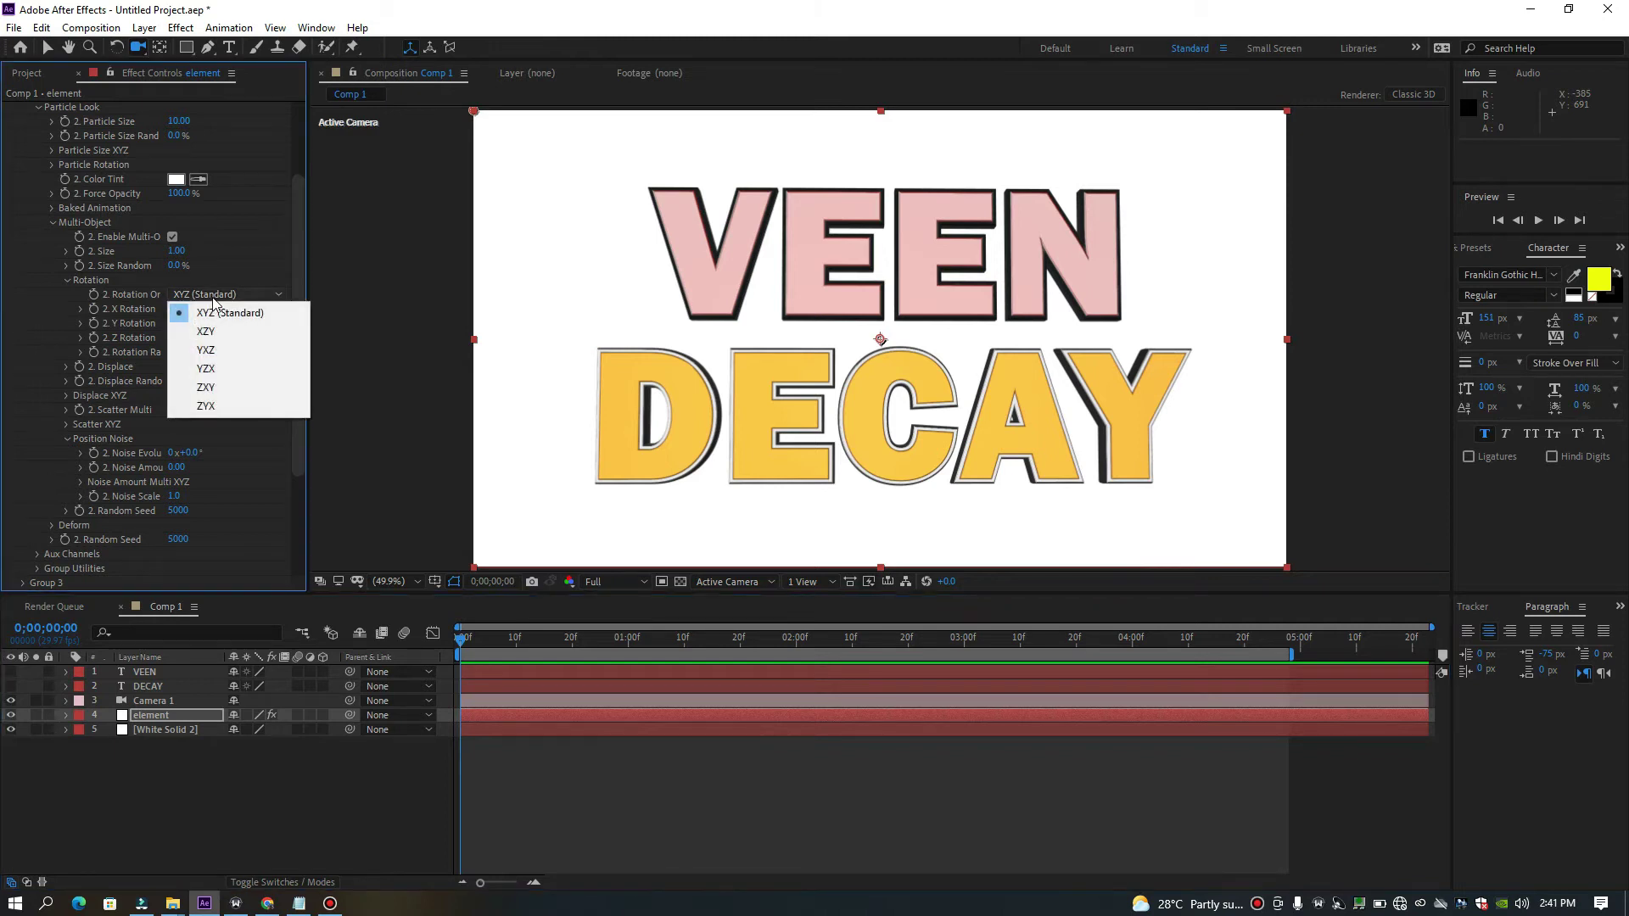
click(8, 341)
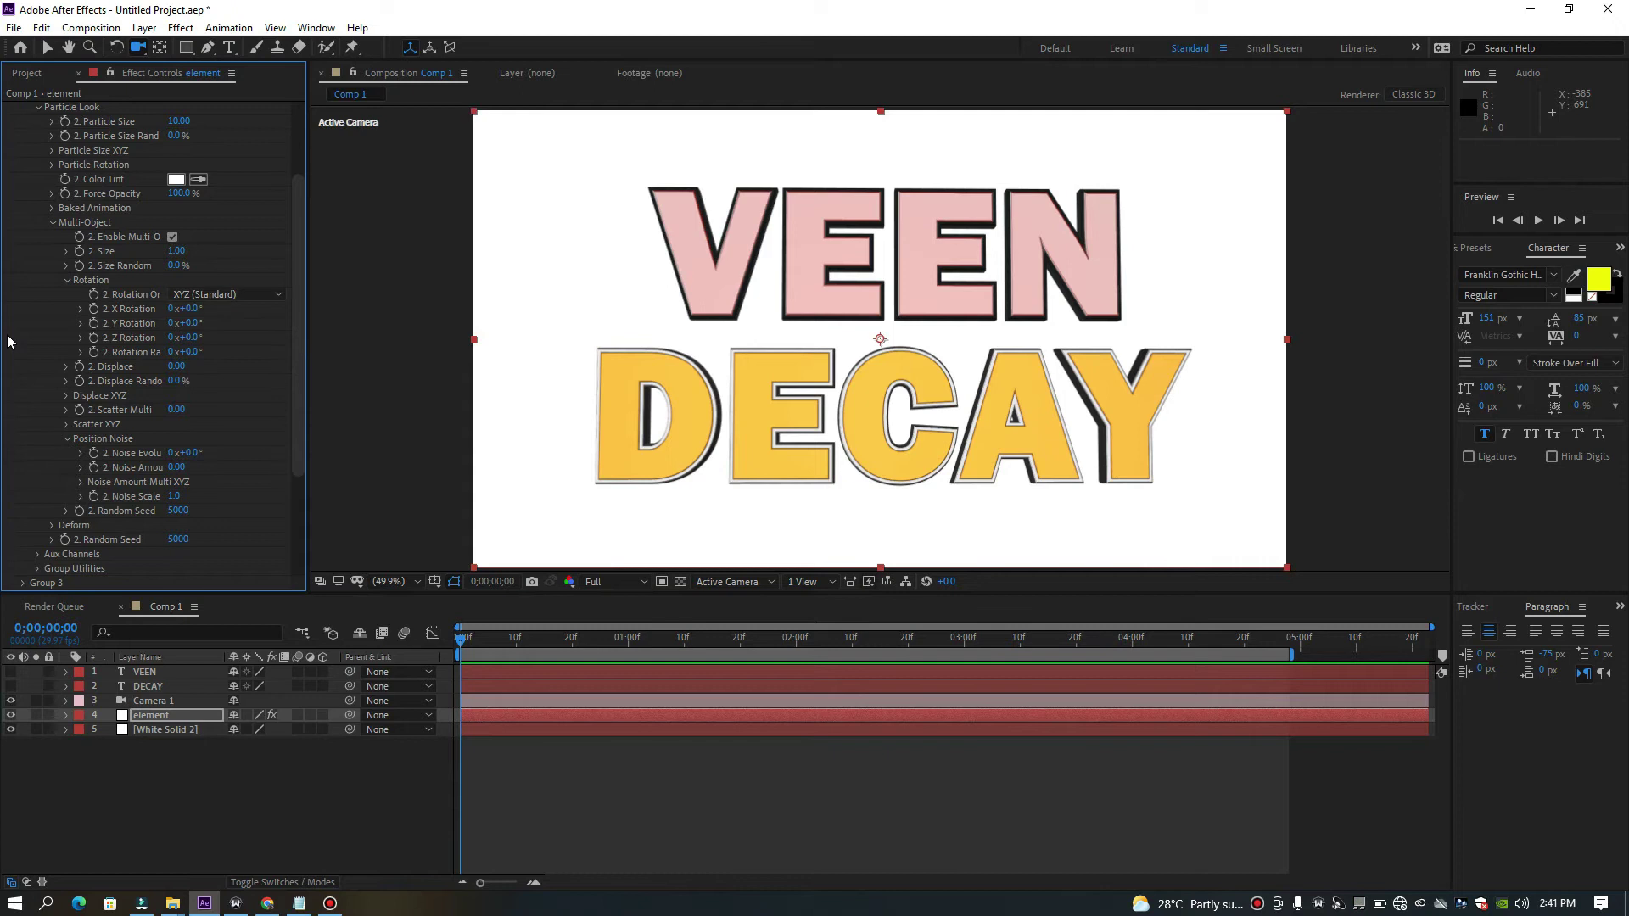
mouse_move(195, 324)
mouse_down()
mouse_move(278, 327)
mouse_move(190, 321)
mouse_up()
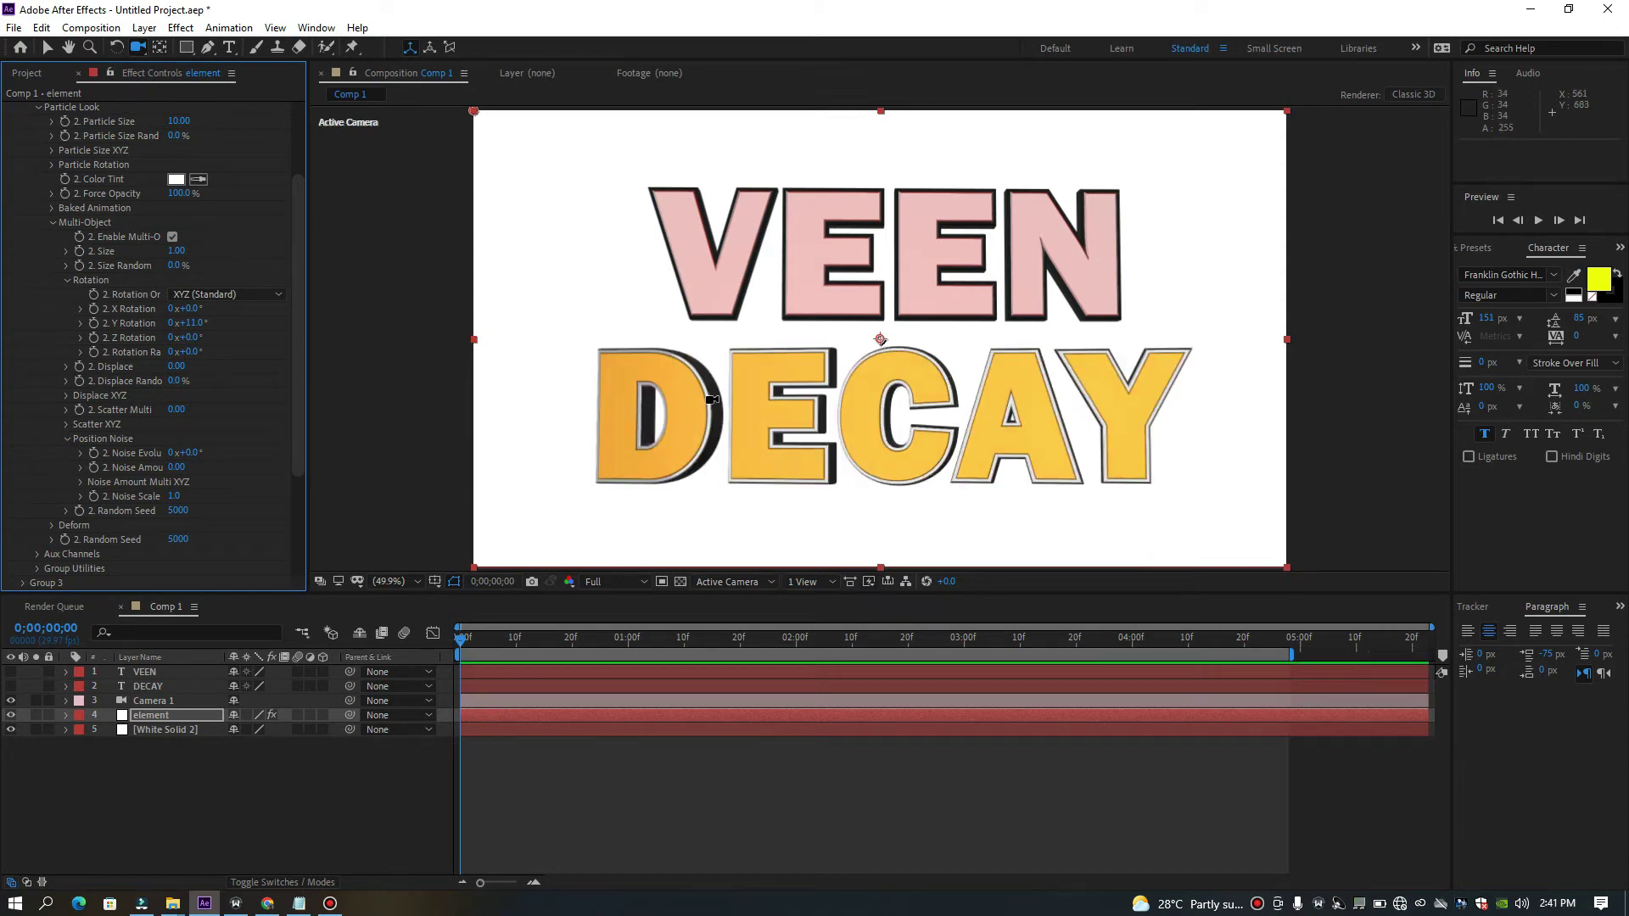
mouse_move(189, 322)
mouse_down()
mouse_move(300, 319)
mouse_move(201, 314)
mouse_up()
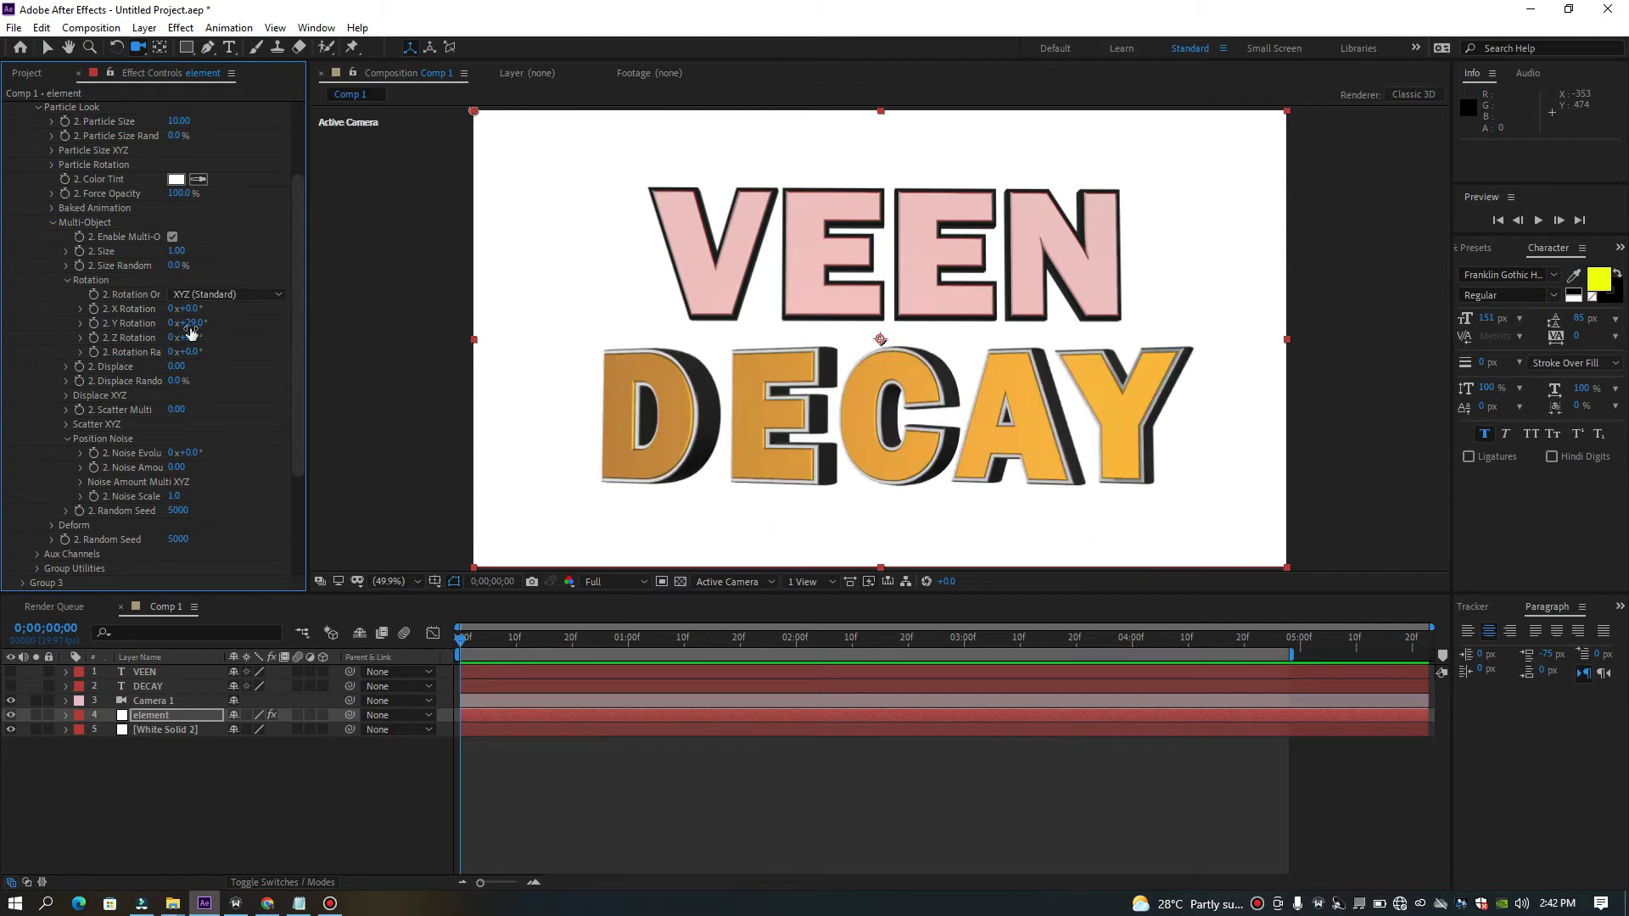
mouse_move(188, 323)
mouse_down()
mouse_move(219, 323)
mouse_move(197, 323)
mouse_up()
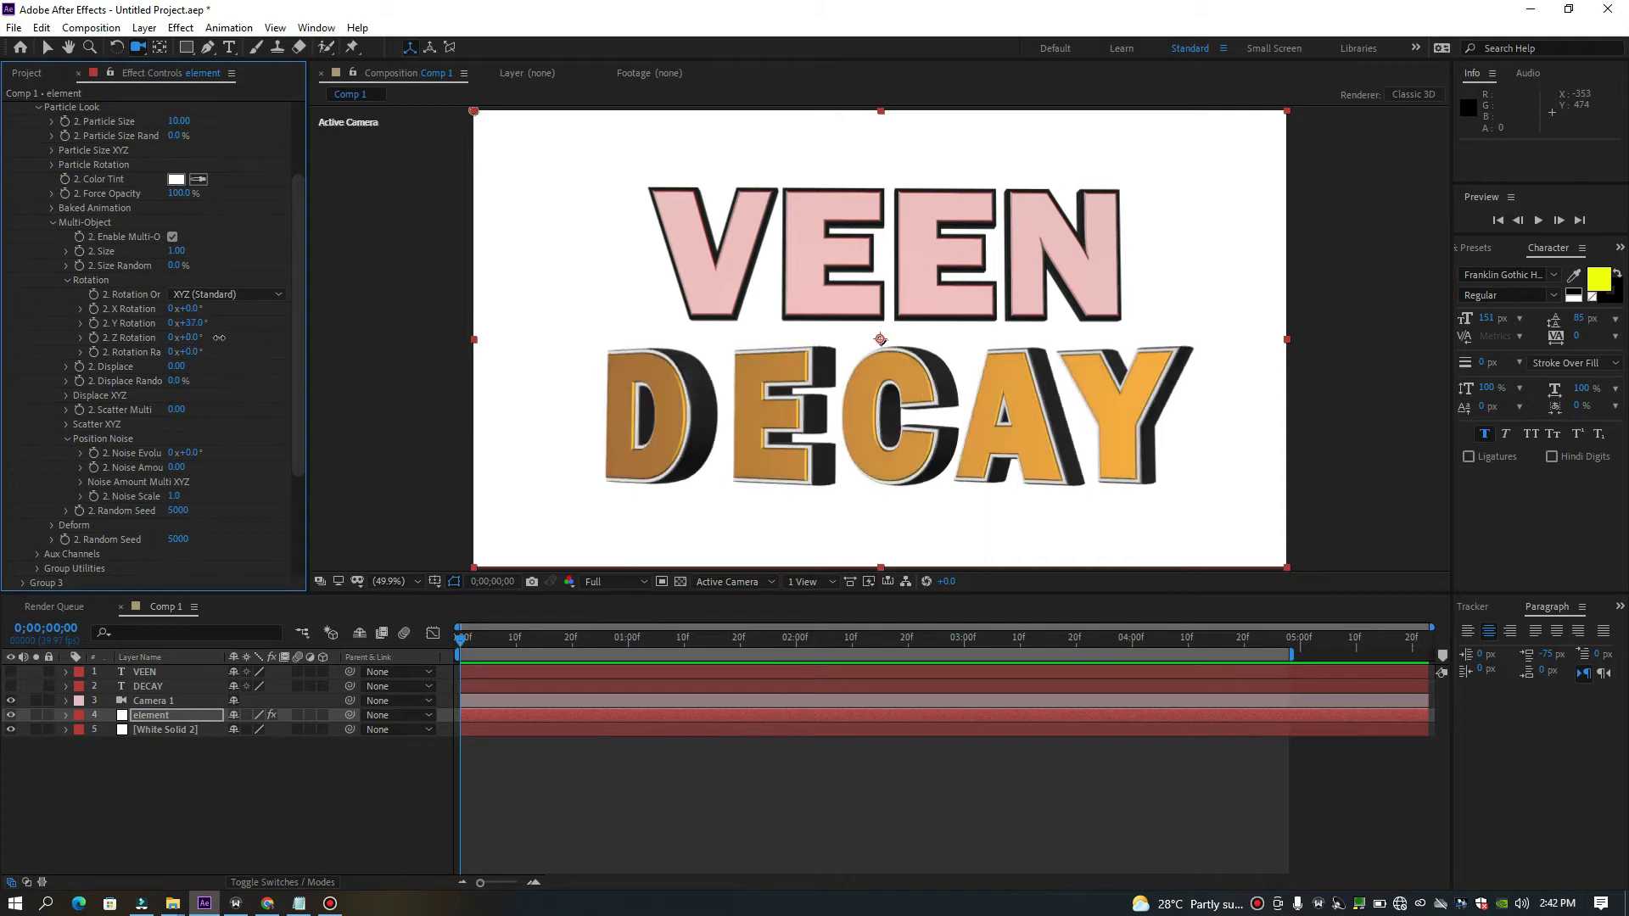
Try Multi-Object Z Rotation at 43.0° and undo it, and try Rotation Random at 35.0° and return it to 0.
drag(241, 338, 246, 339)
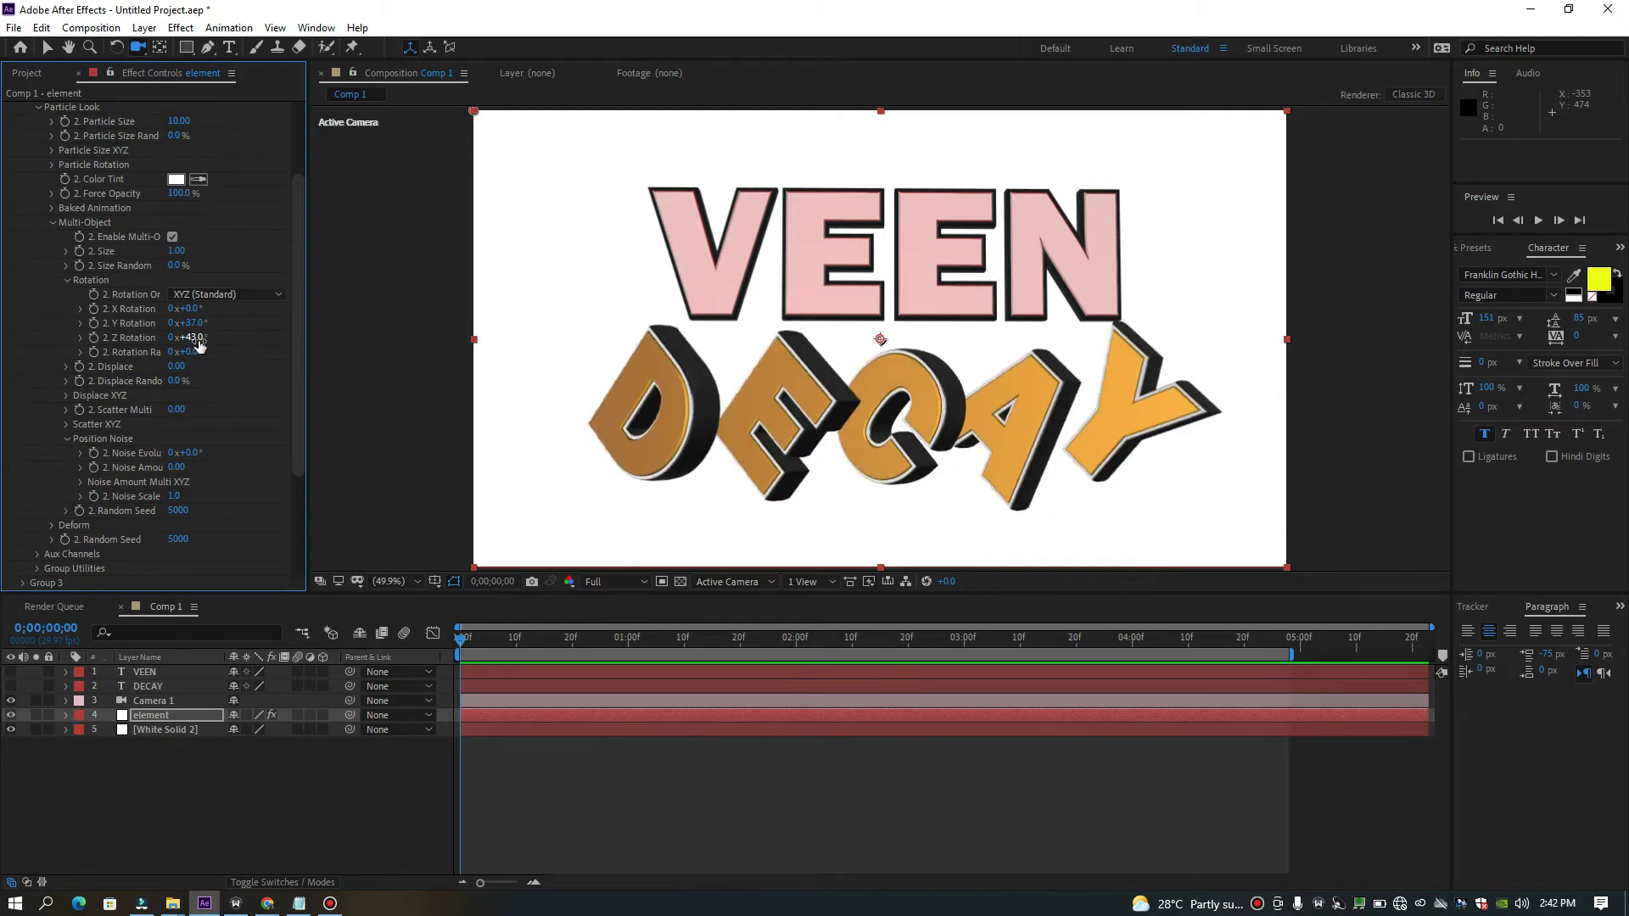
key(ctrl+z)
drag(245, 350, 125, 390)
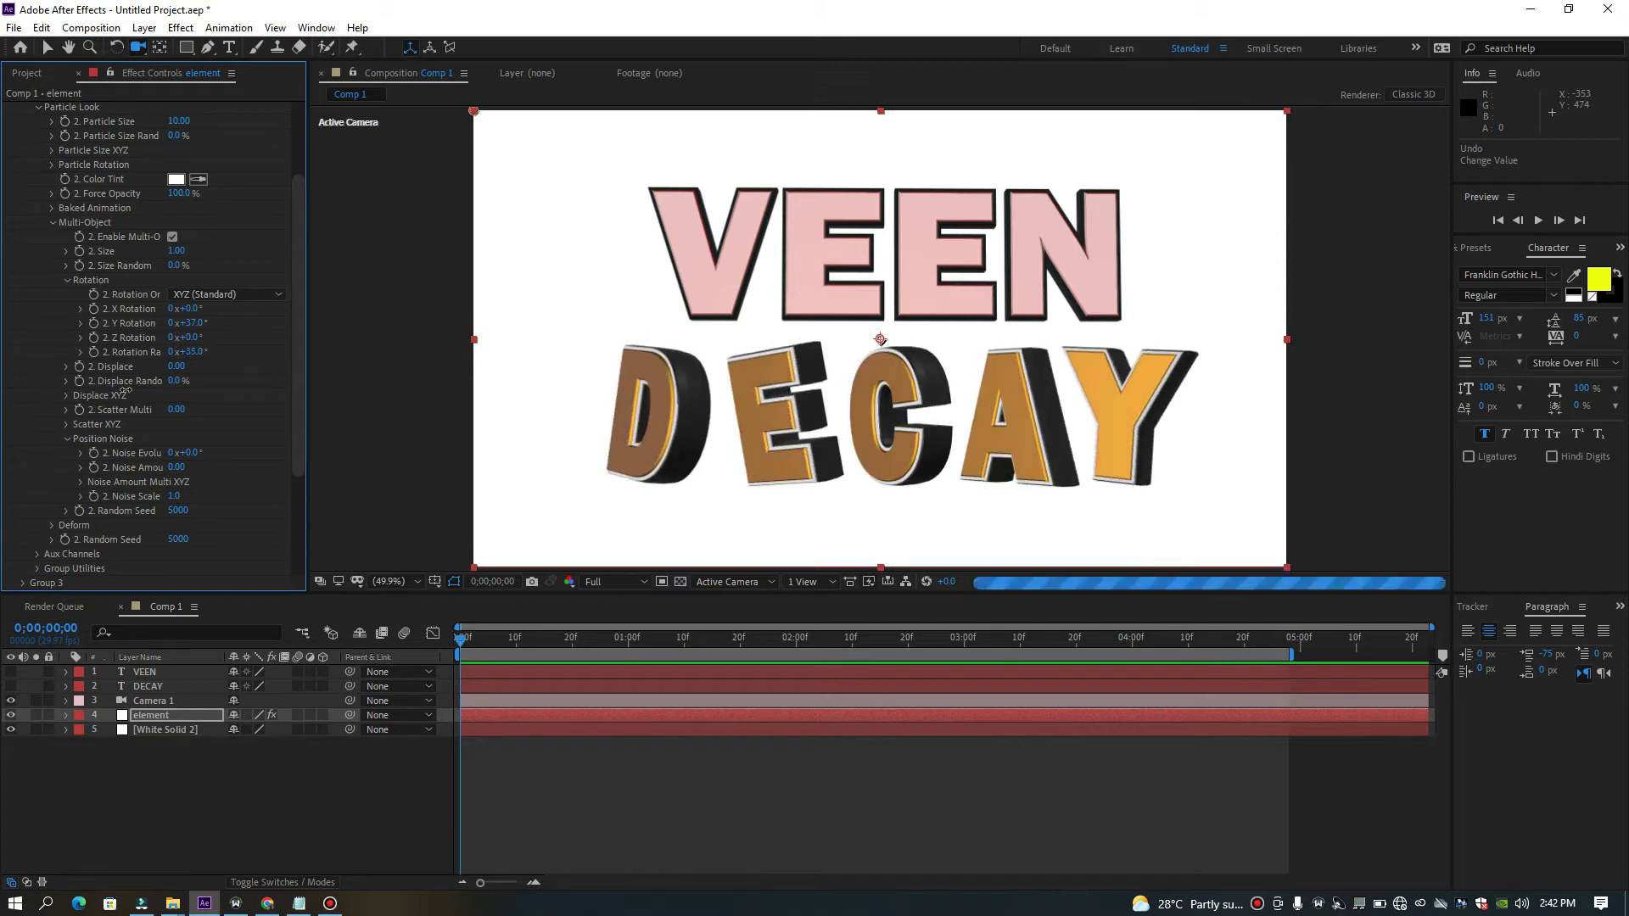
click(196, 353)
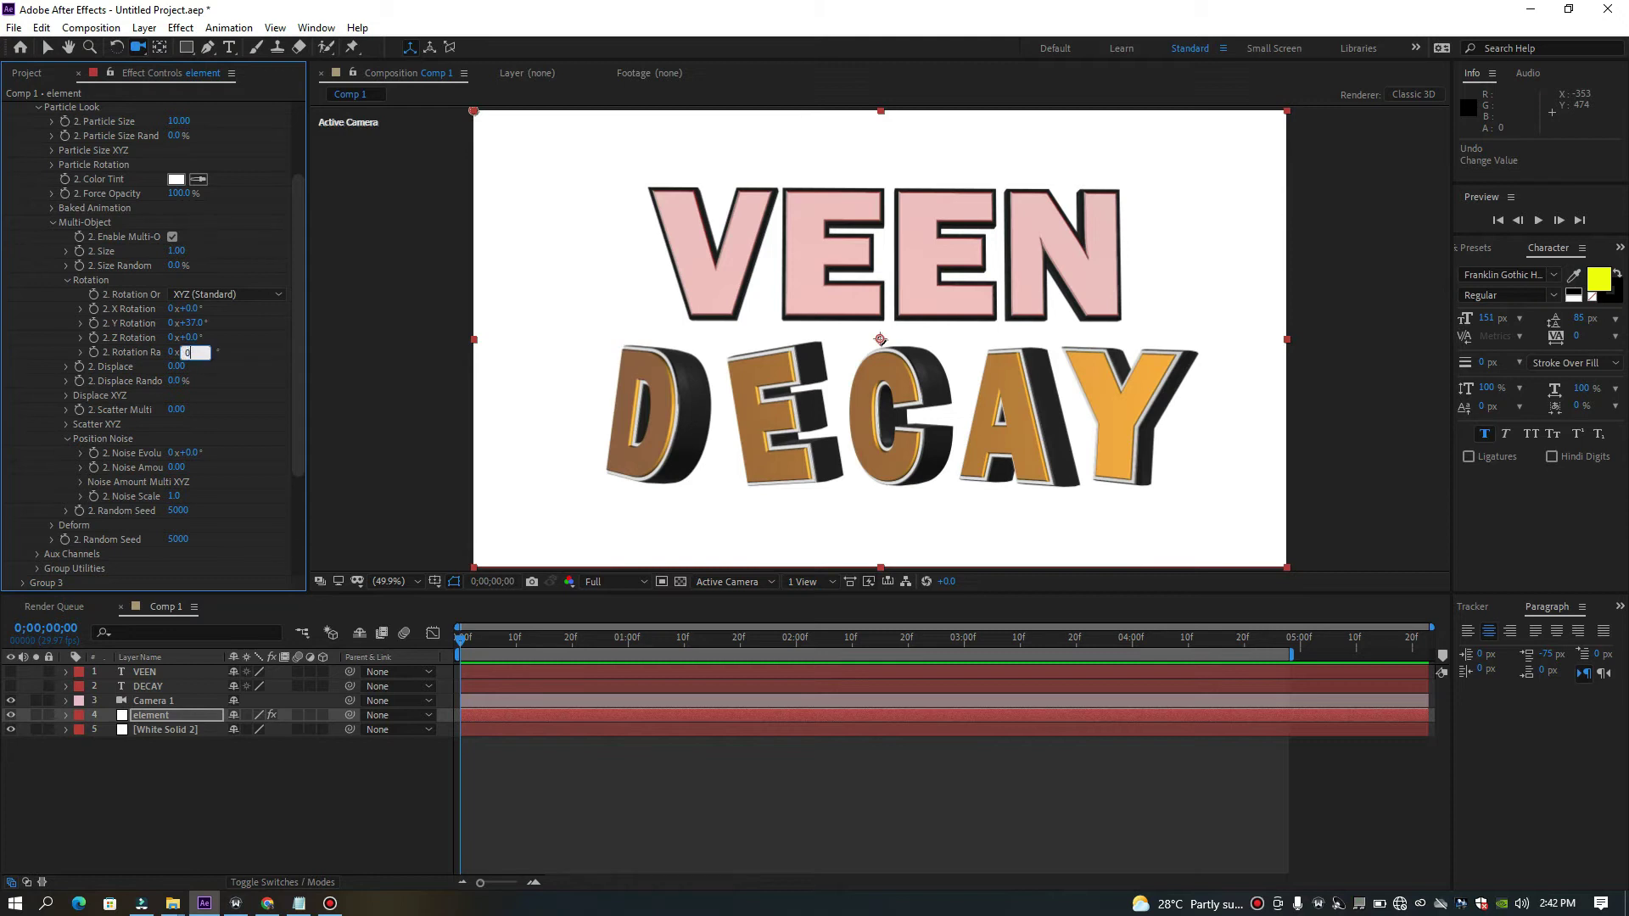
key(Return)
Reset Group 2's Multi-Object Y Rotation to 0 so DECAY's letters face forward.
click(197, 322)
text(0)
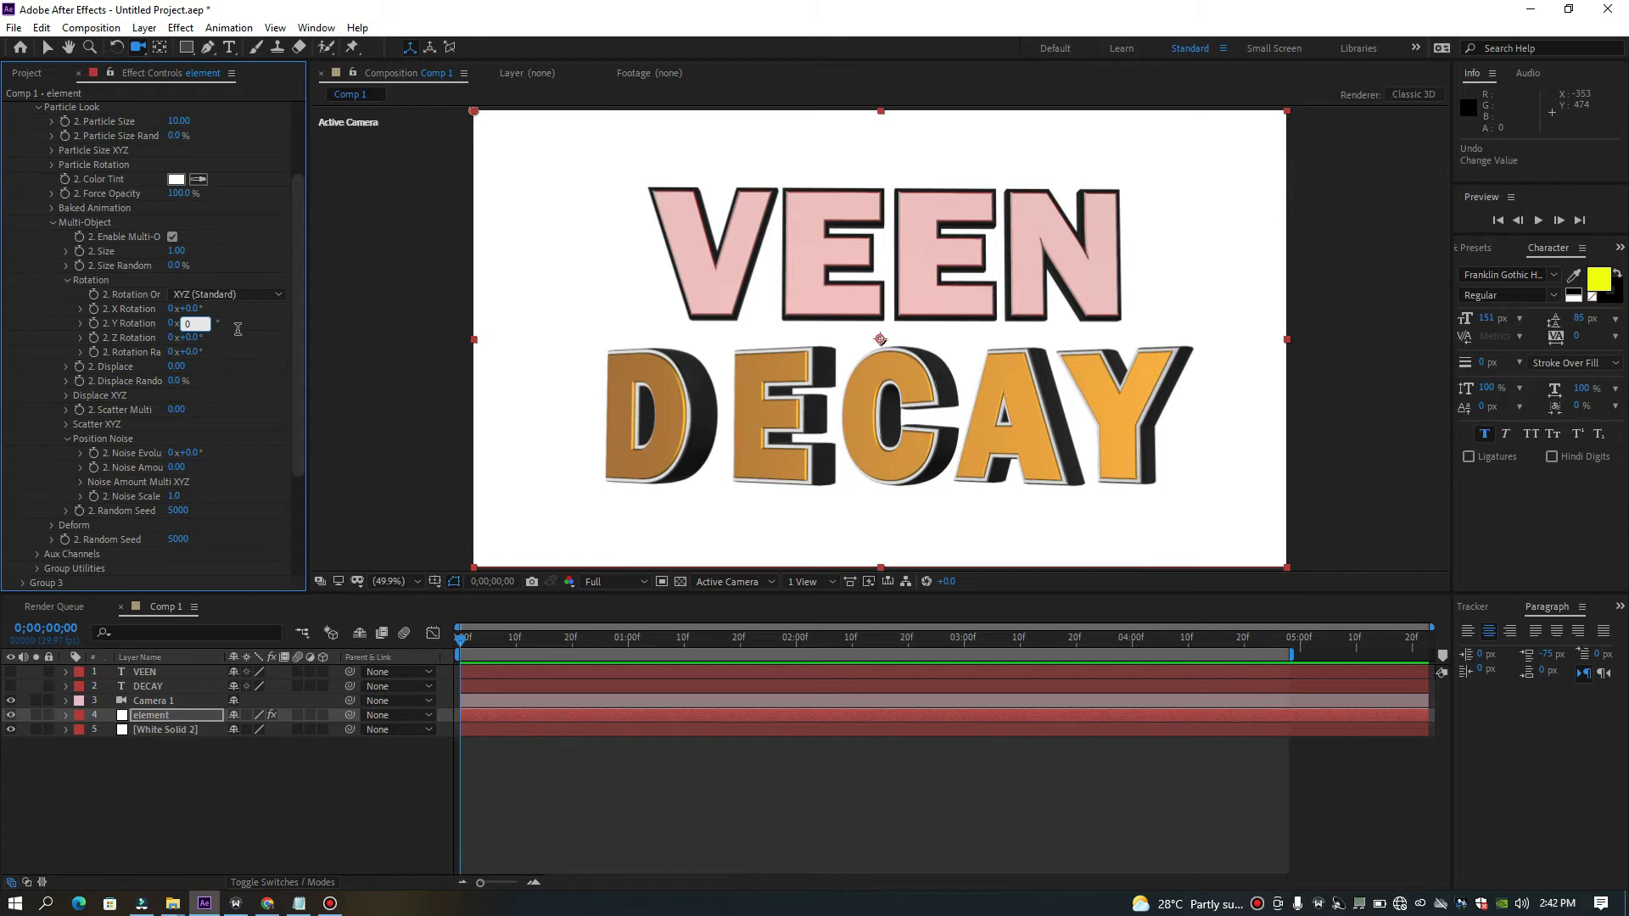
key(Return)
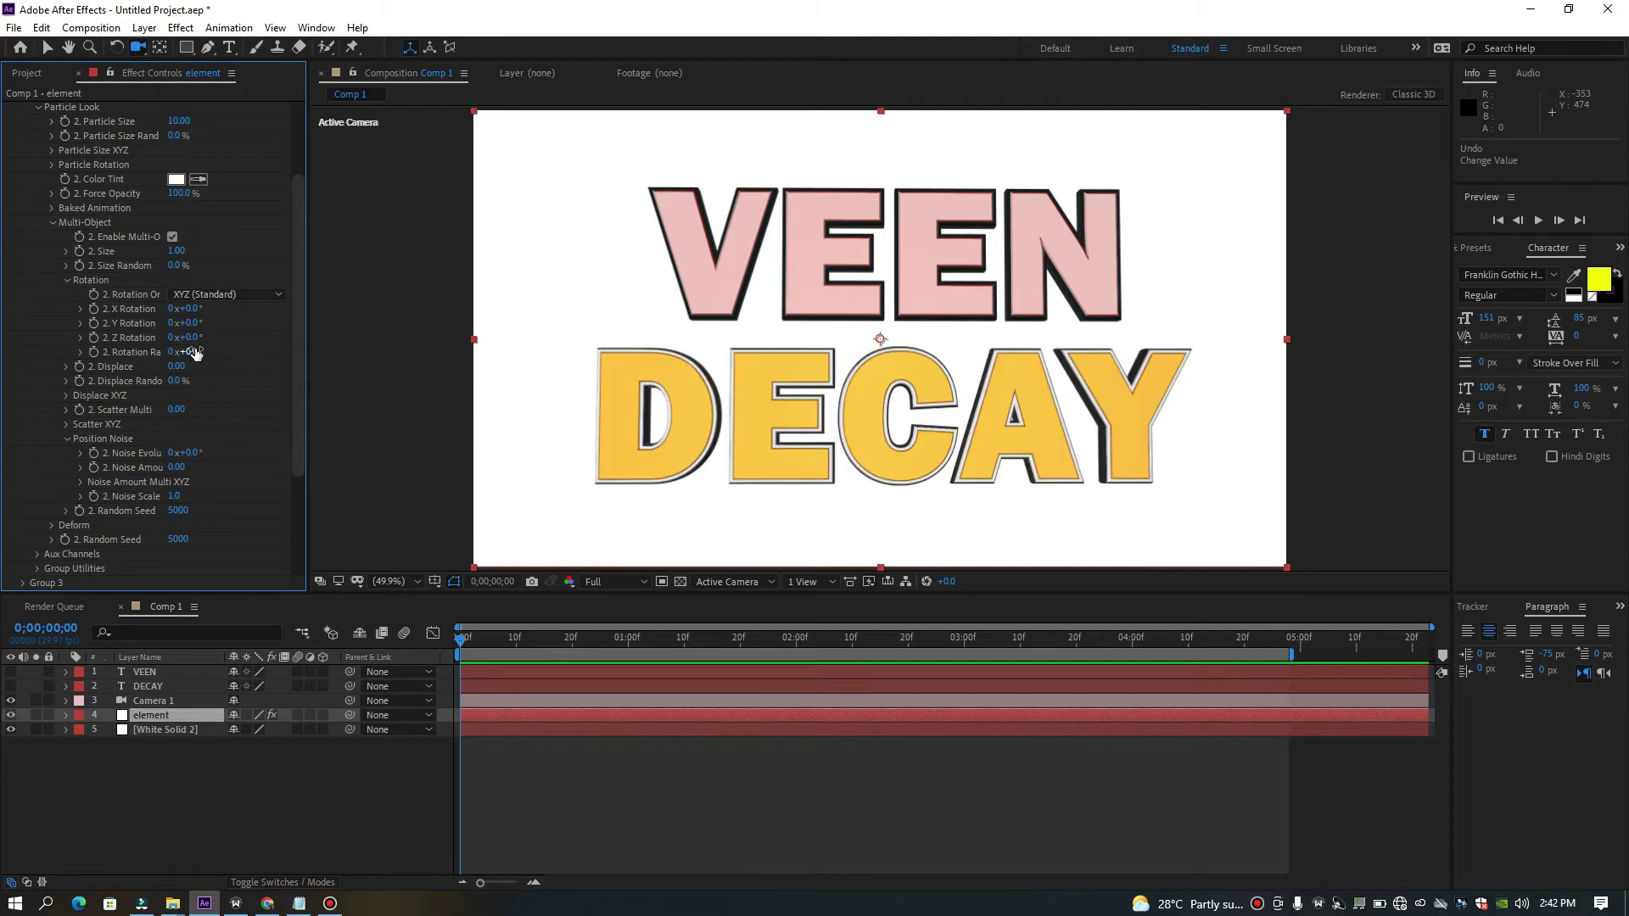
Keyframe Group 2's Multi-Object Rotation Random from 0 at the start to 185.0° at 0;00;04;17, and reveal the layer's keyframes.
click(95, 352)
drag(462, 646, 1092, 638)
click(1227, 641)
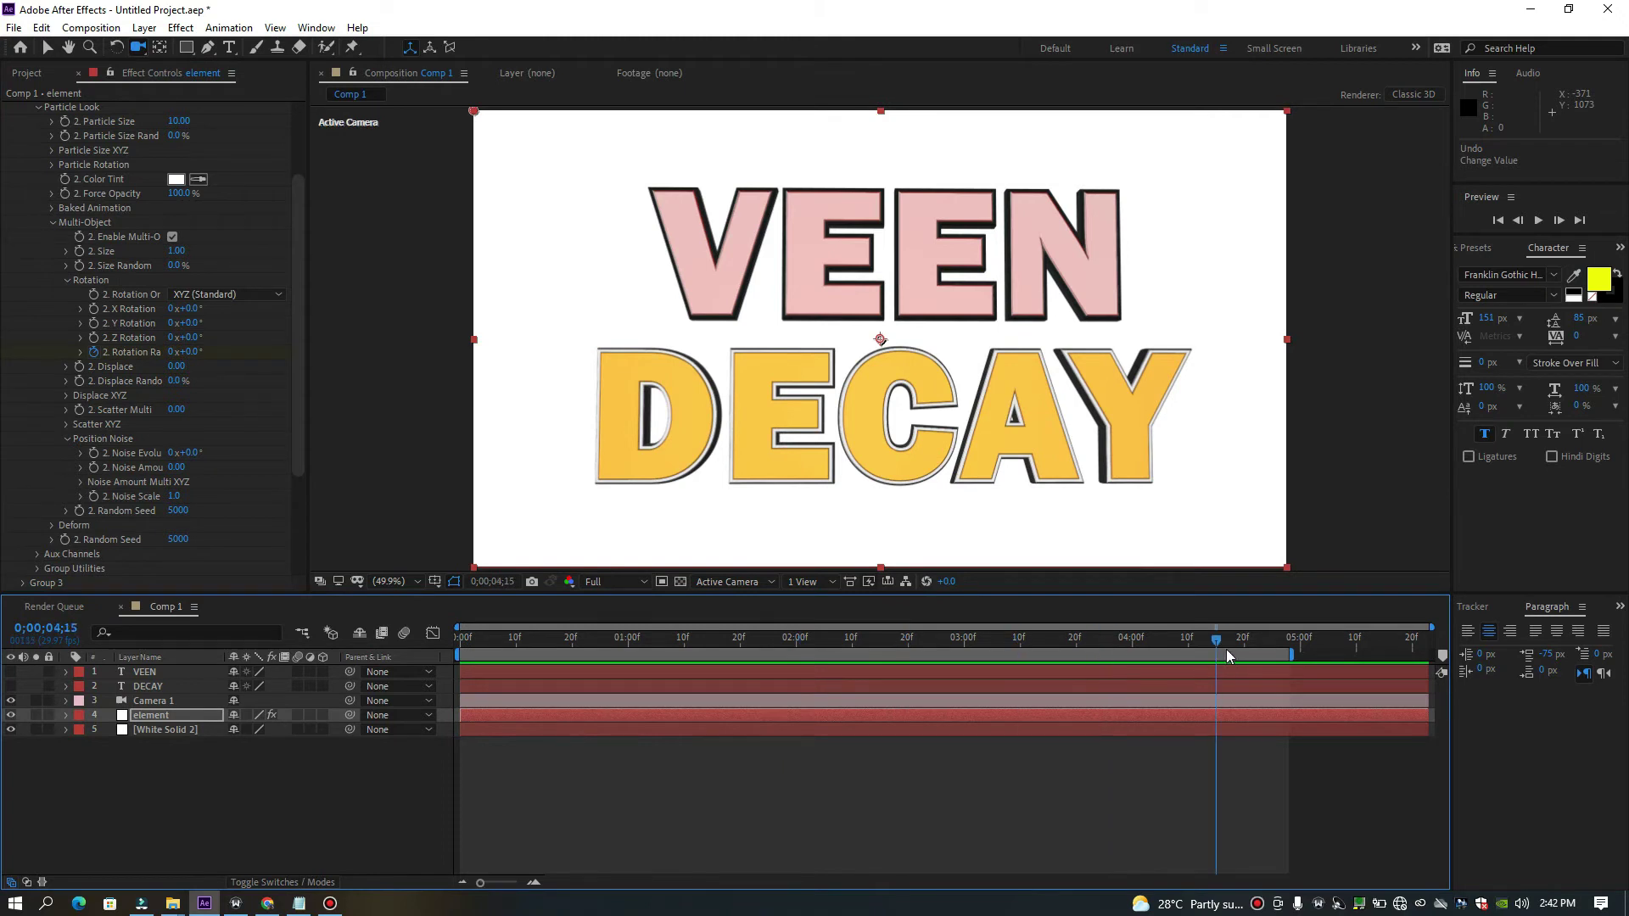
drag(195, 352, 357, 359)
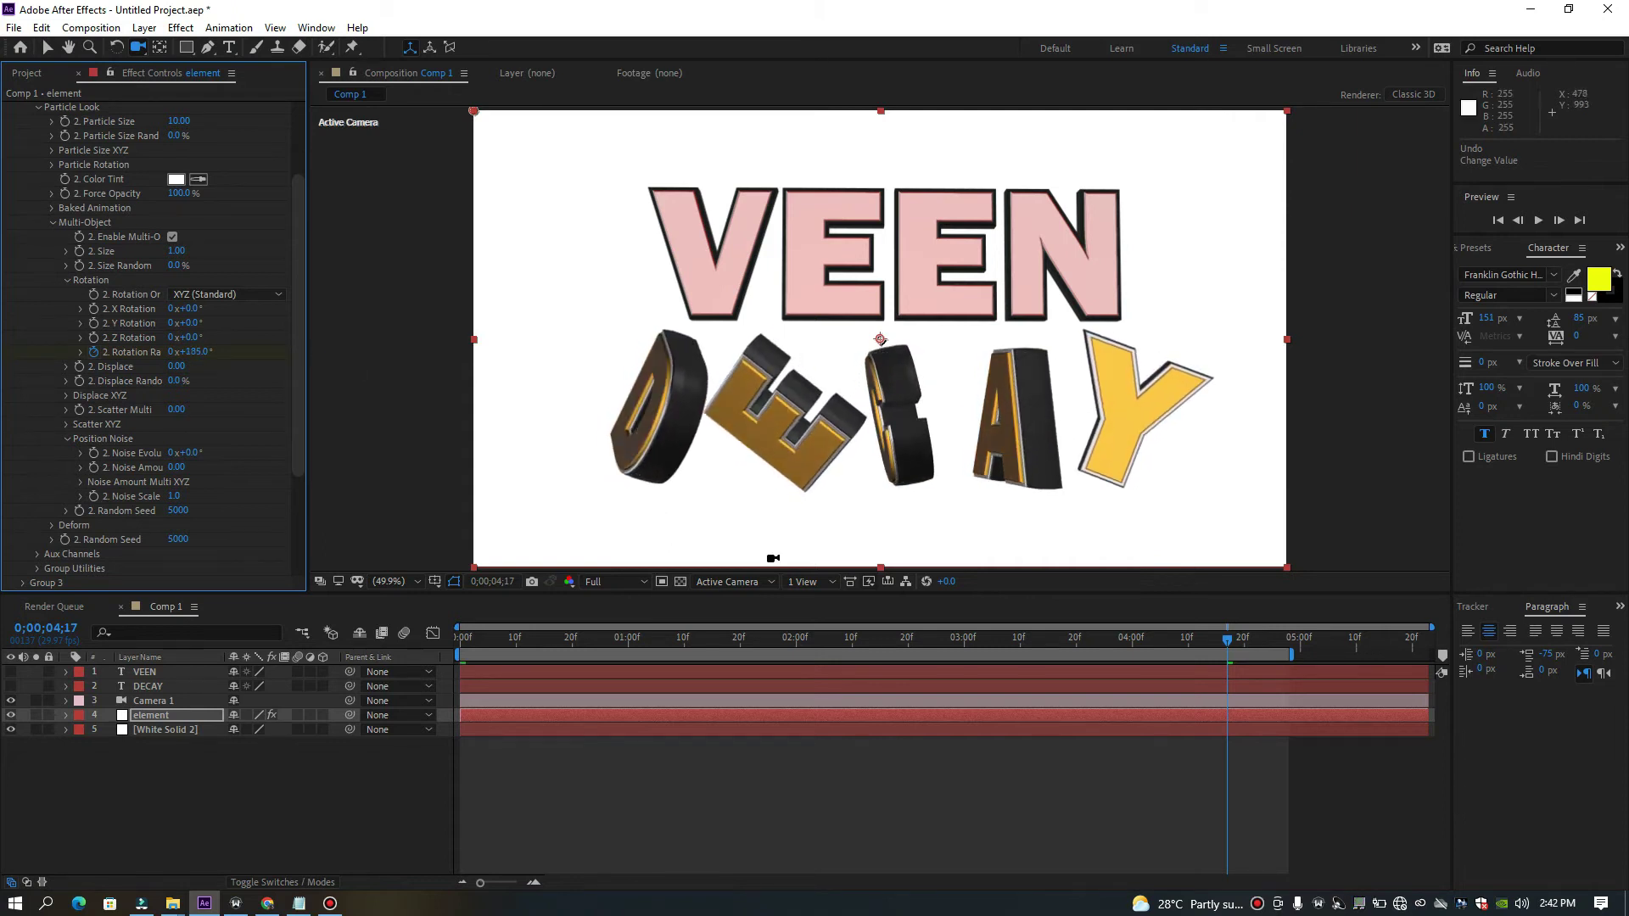
key(u)
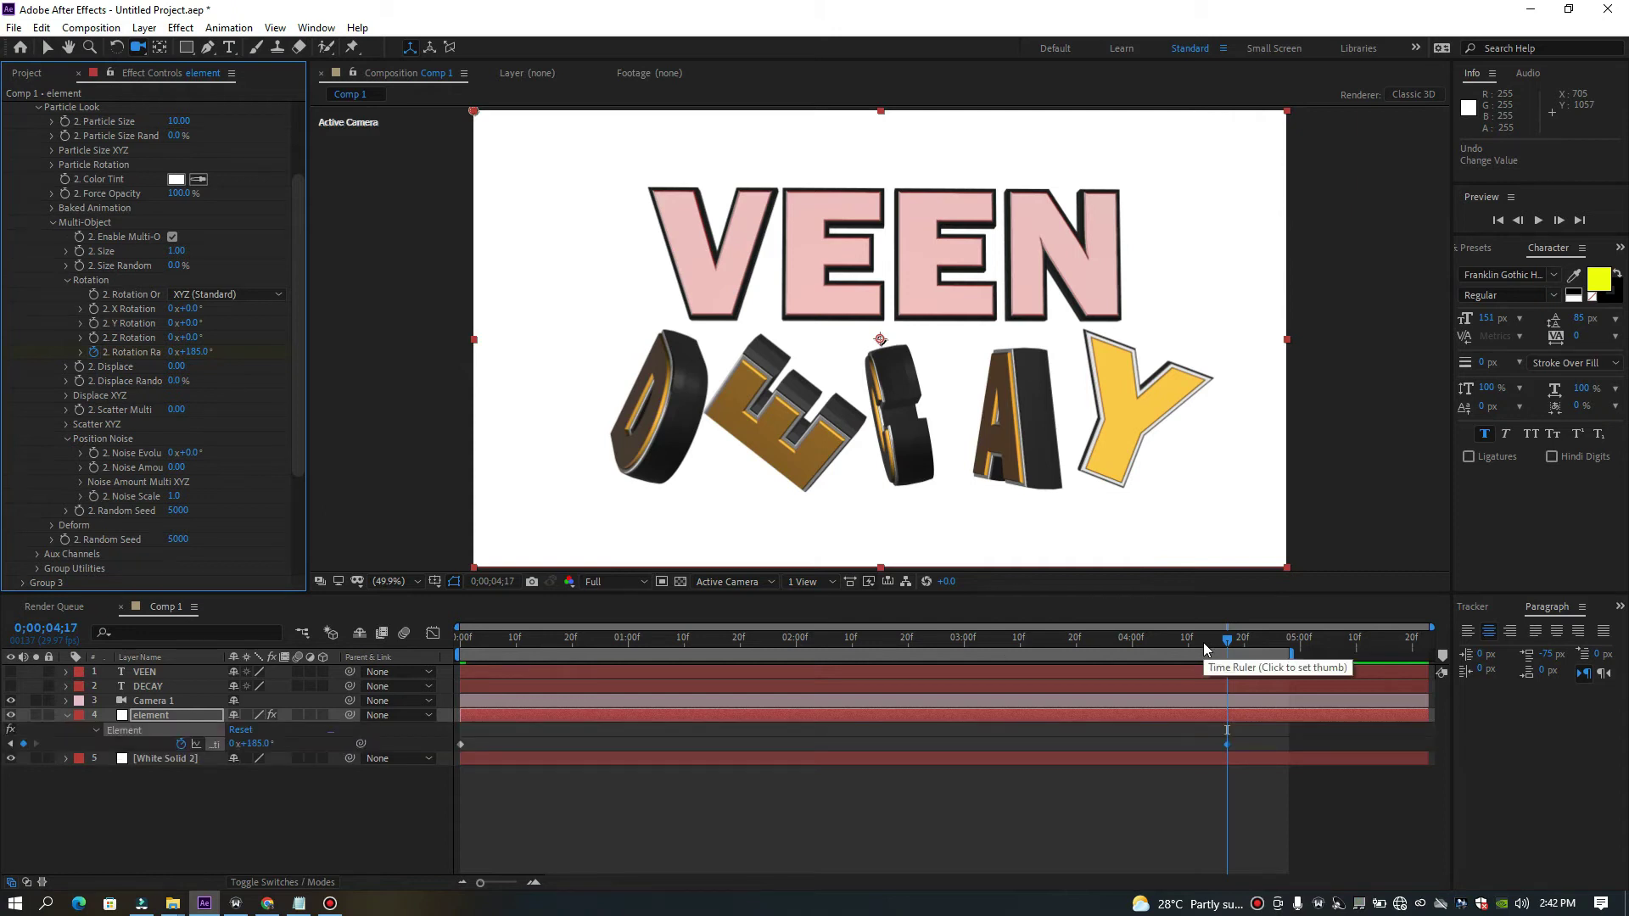
Preview DECAY's random letter rotation from the first frame, and return to the start of the composition.
drag(1222, 641, 695, 638)
drag(575, 701, 442, 699)
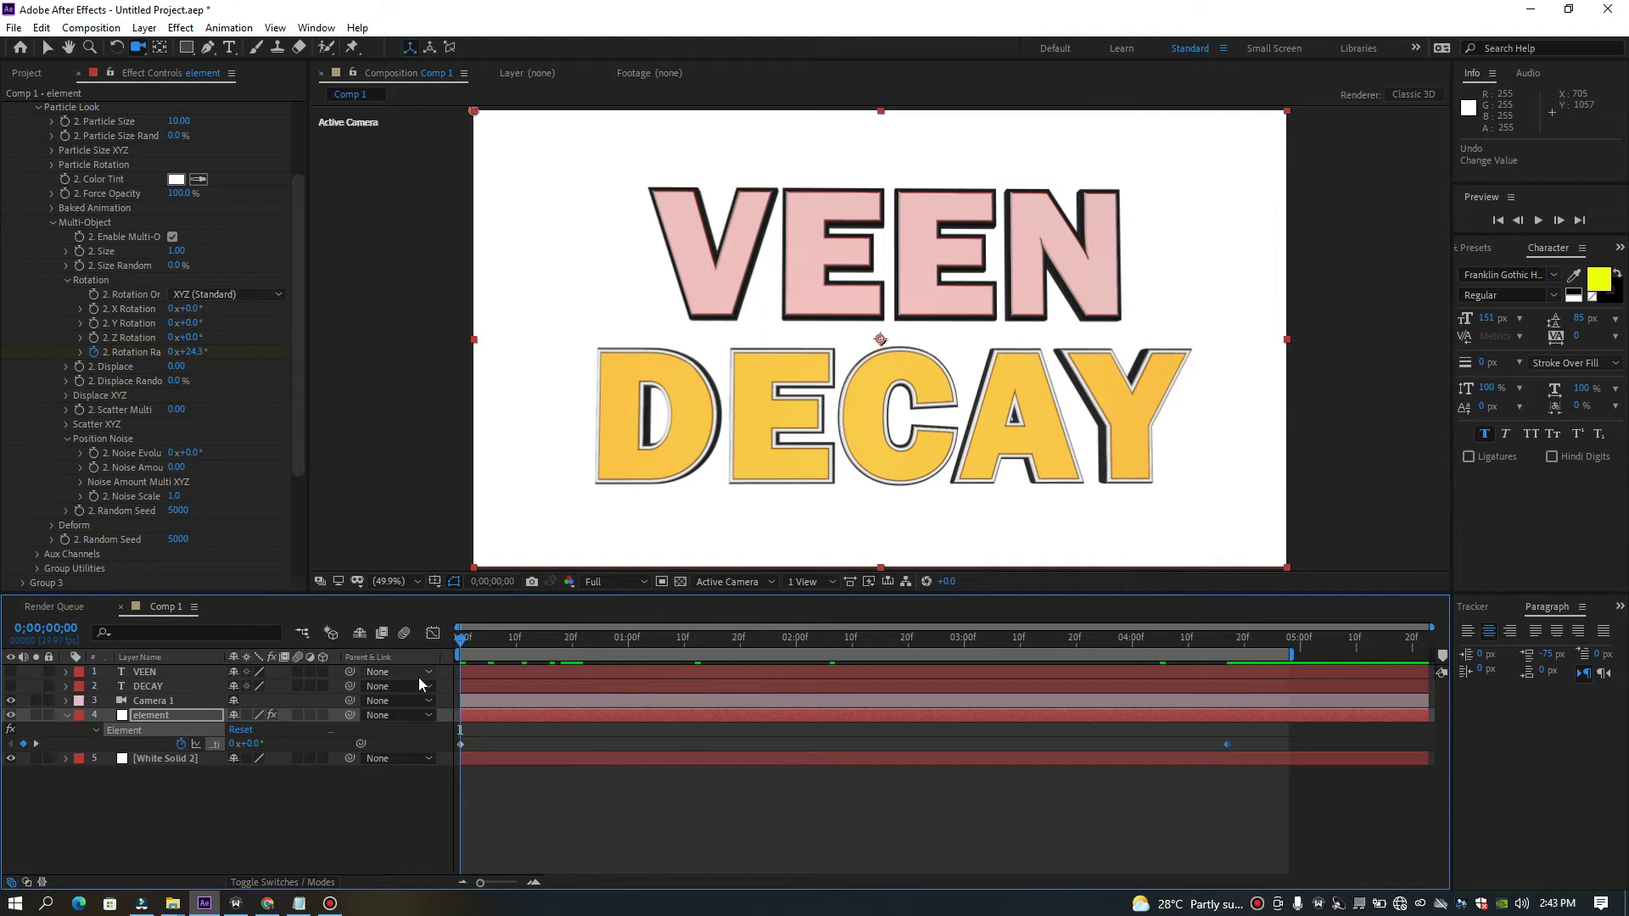
click(546, 720)
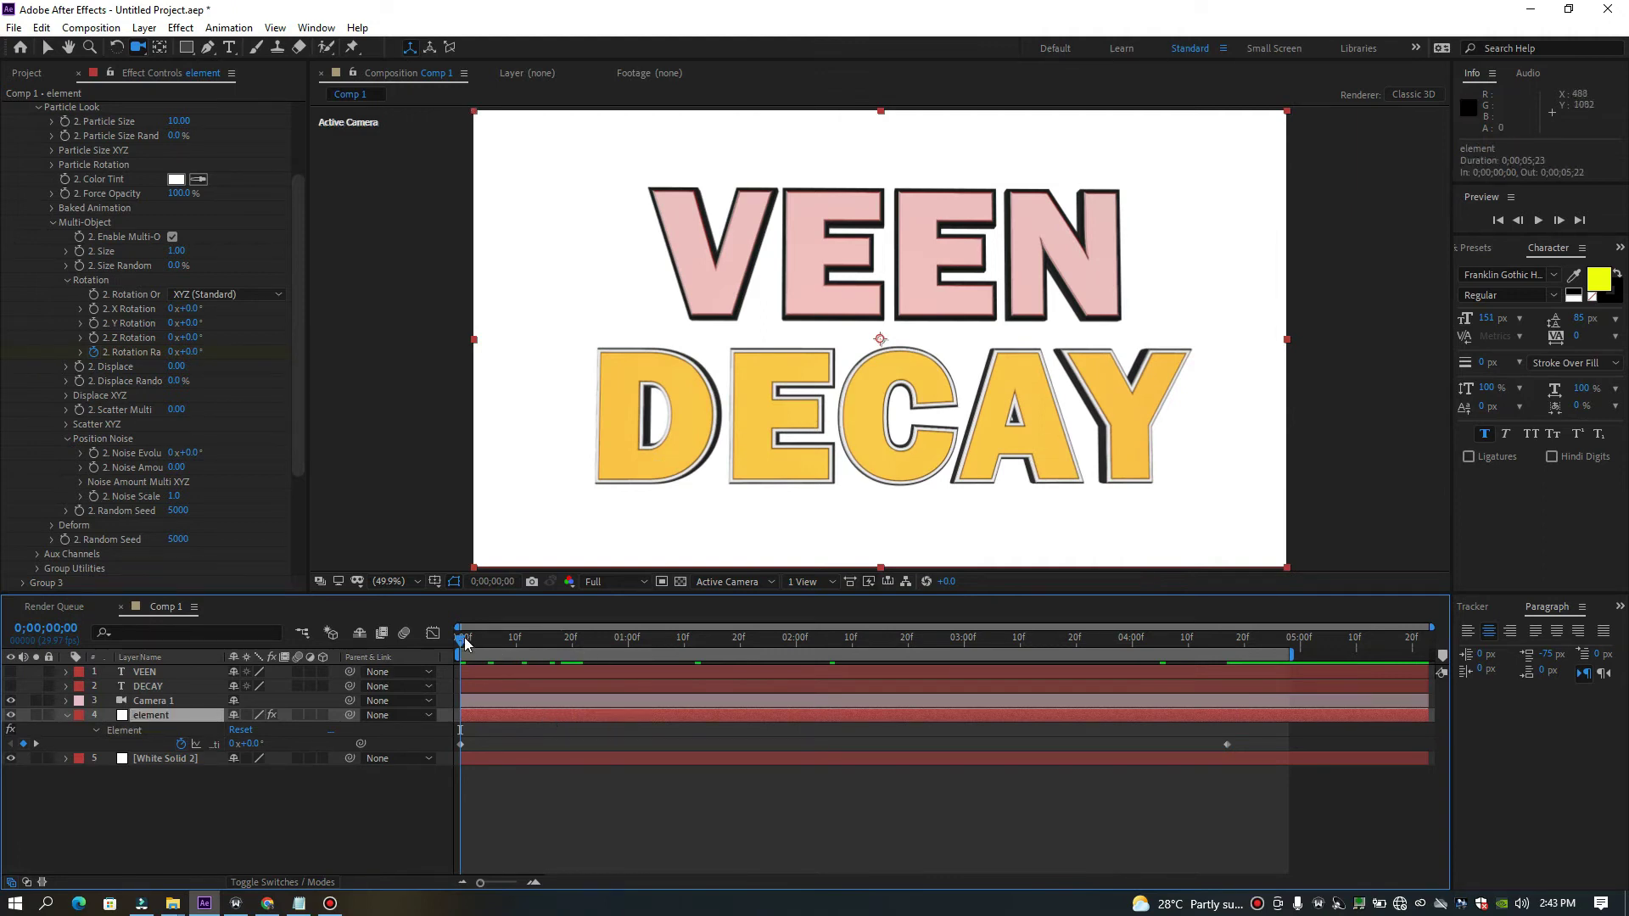
key(space)
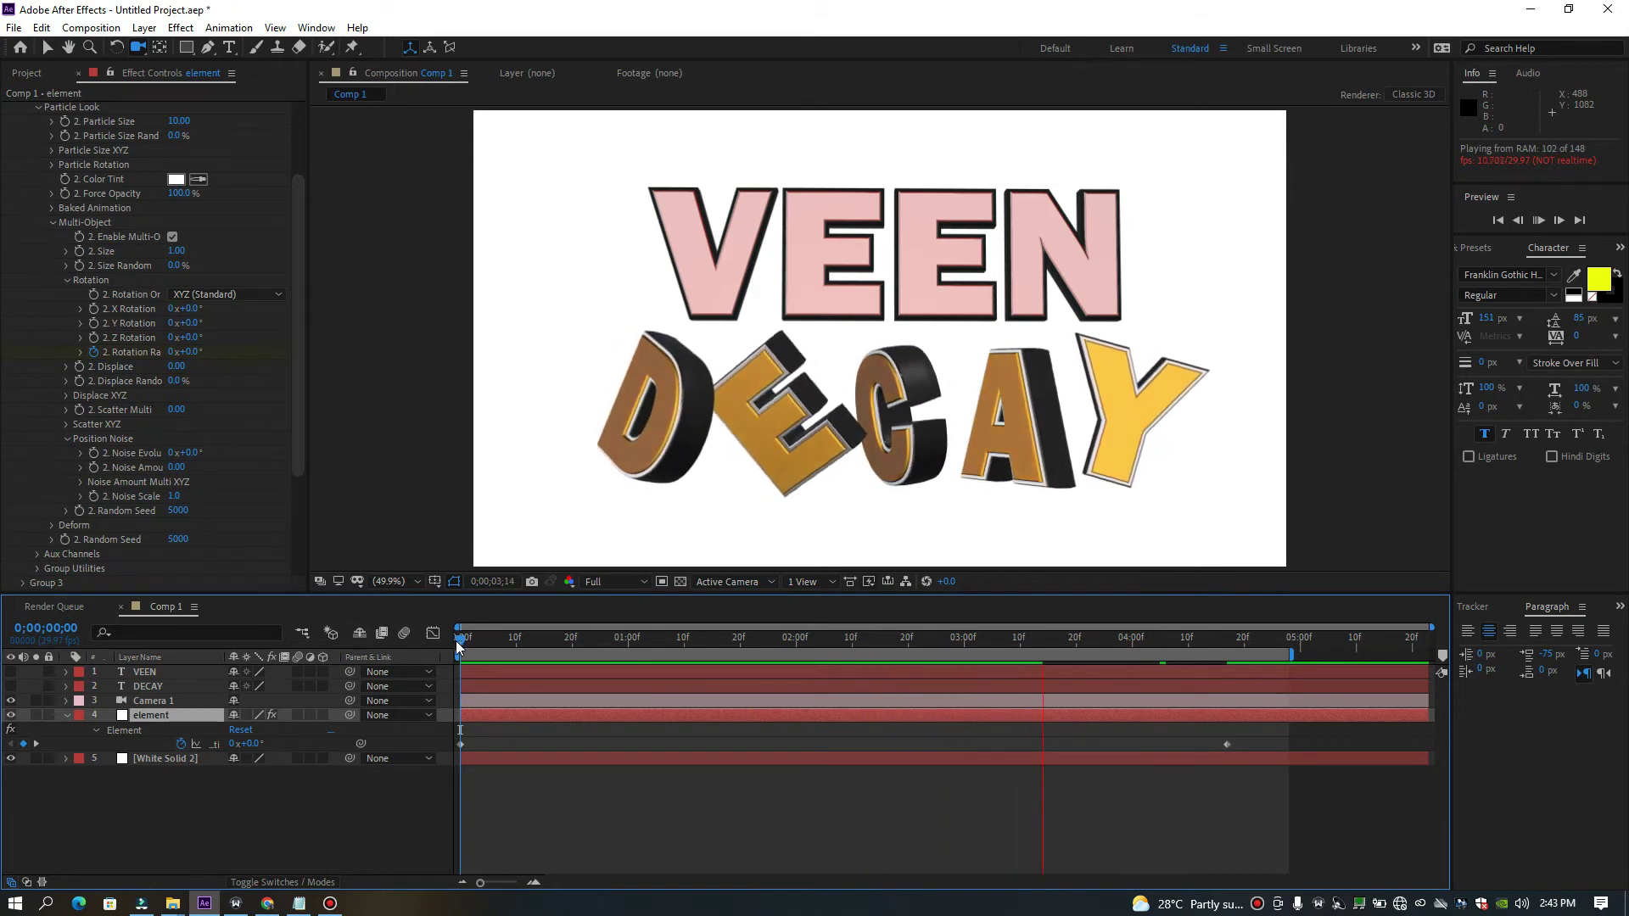
click(462, 645)
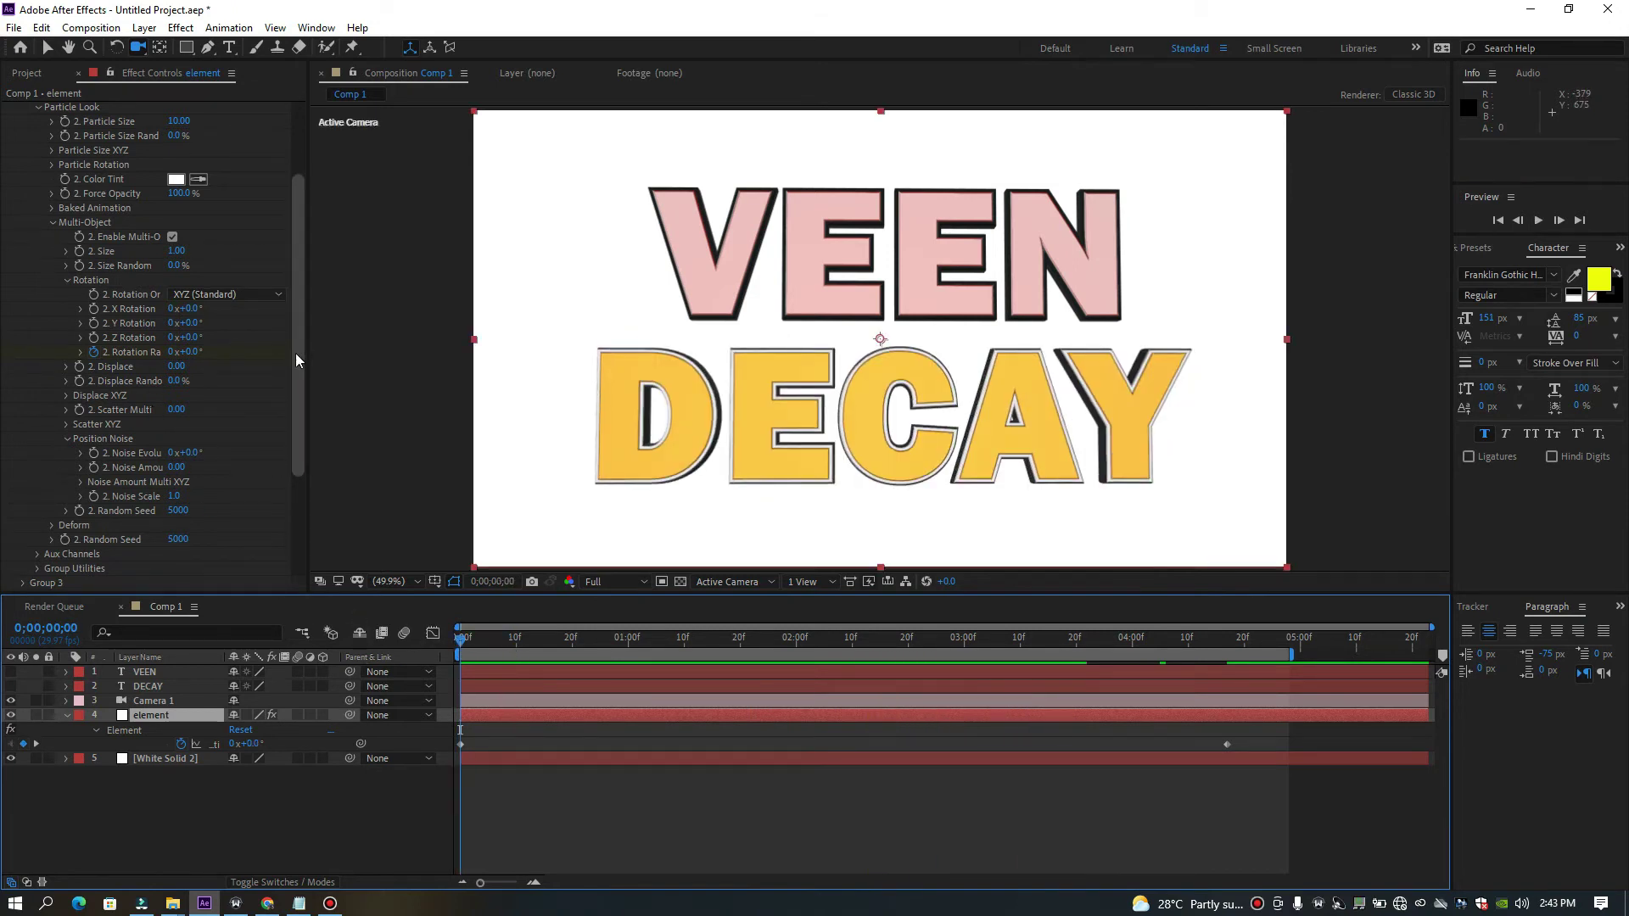
Rotate the whole DECAY text with Group 2's Particle Replicator Y Rotation at 83.0°.
drag(299, 273, 299, 164)
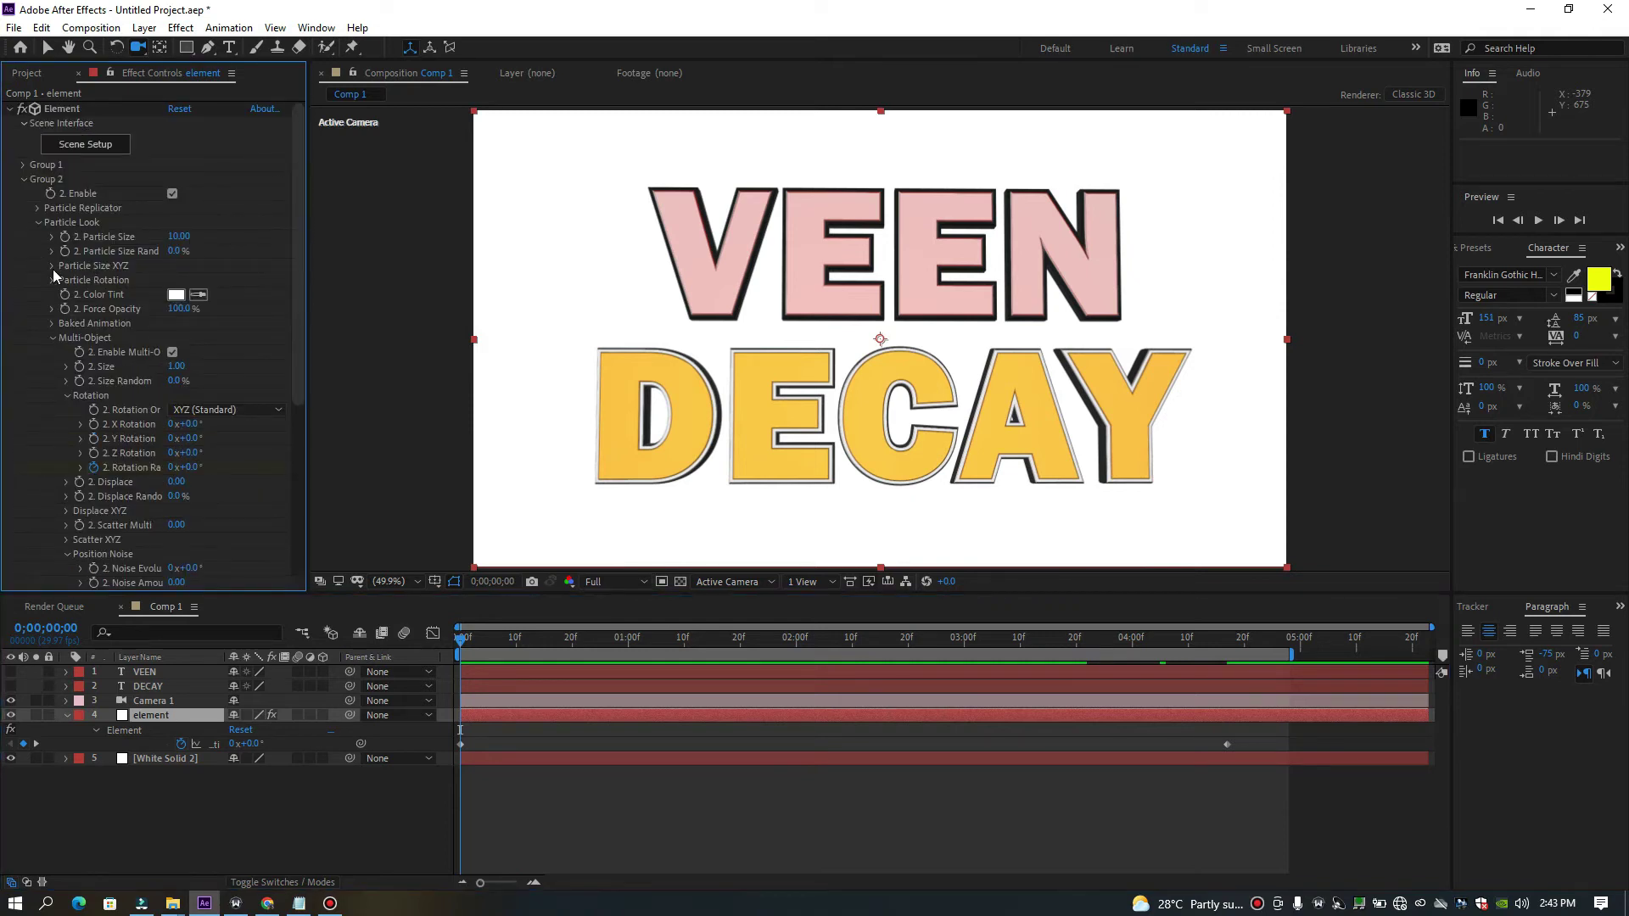
click(35, 221)
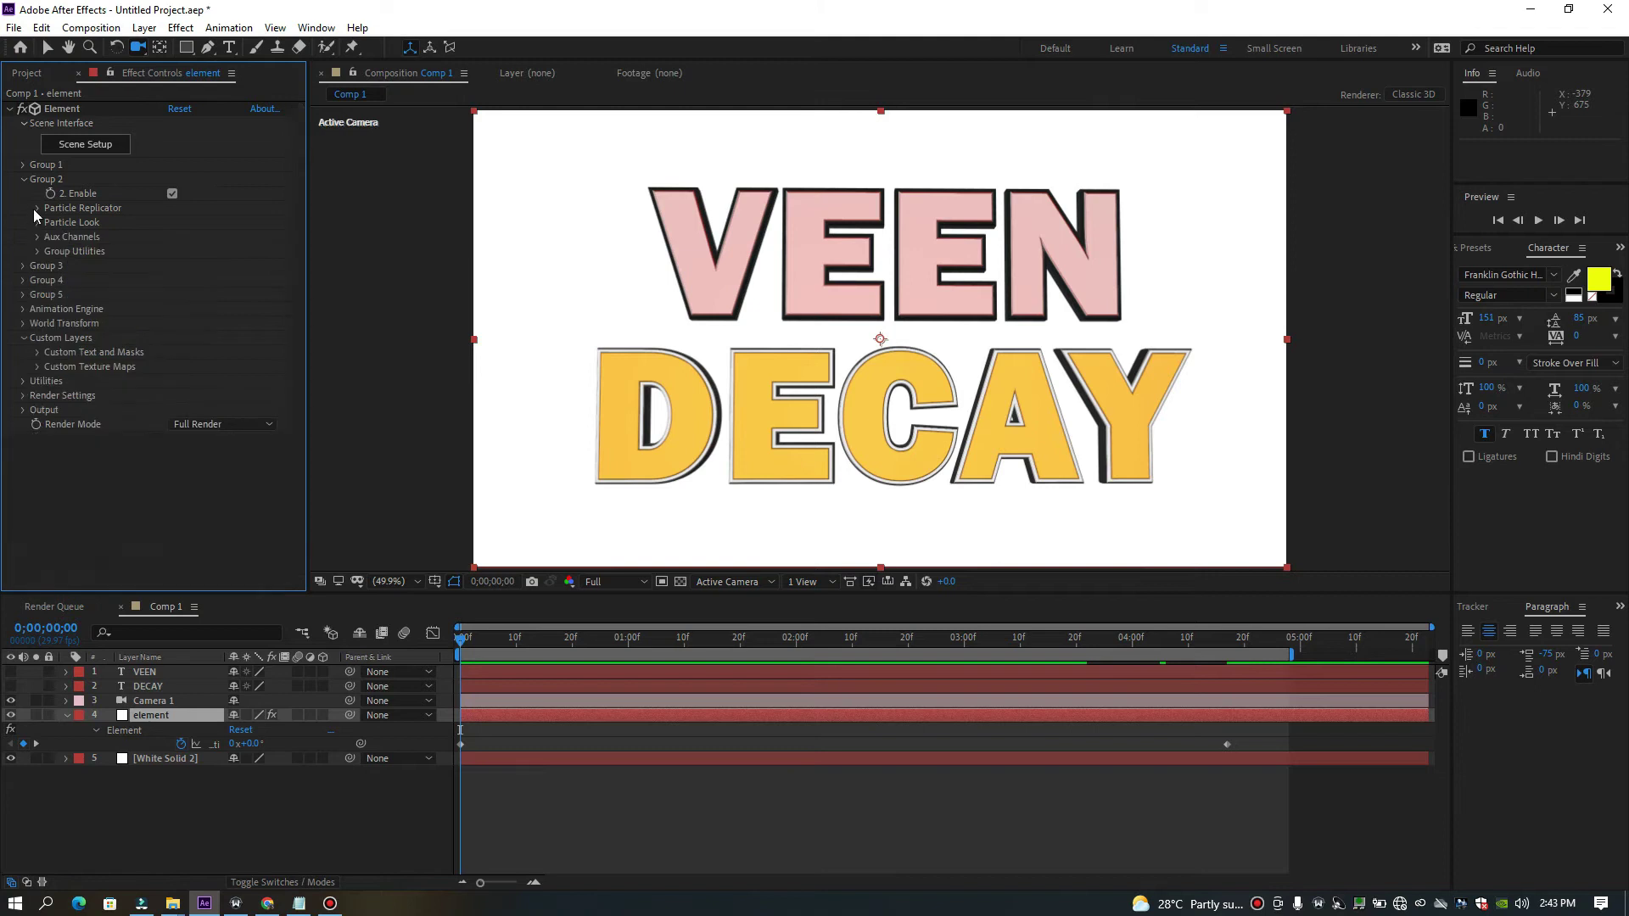
click(36, 208)
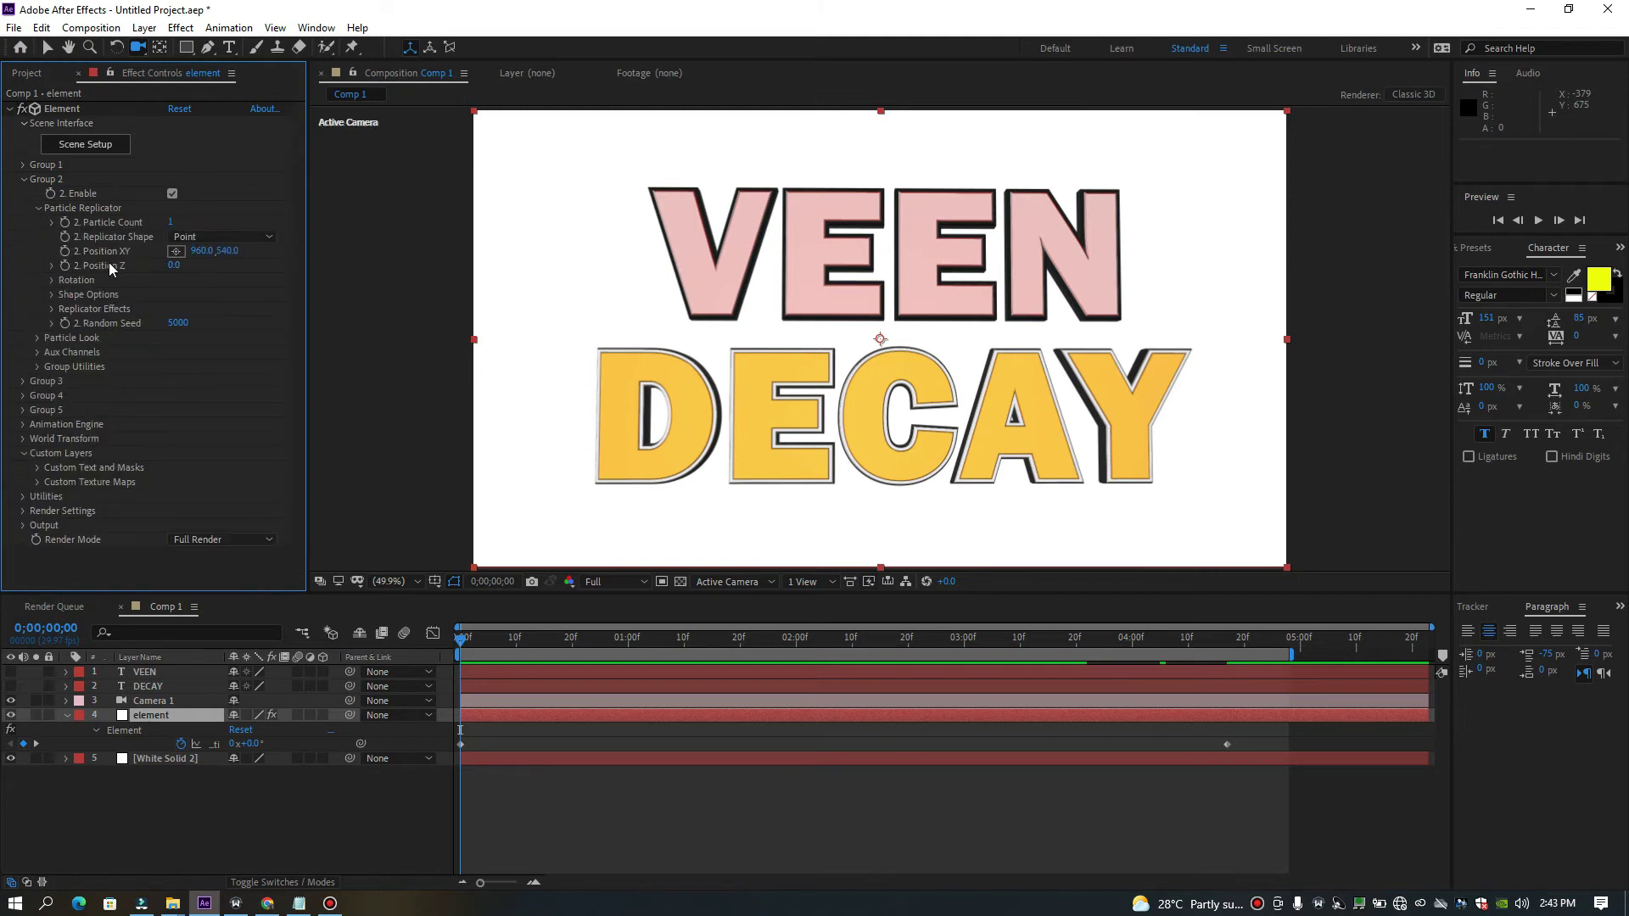
click(52, 280)
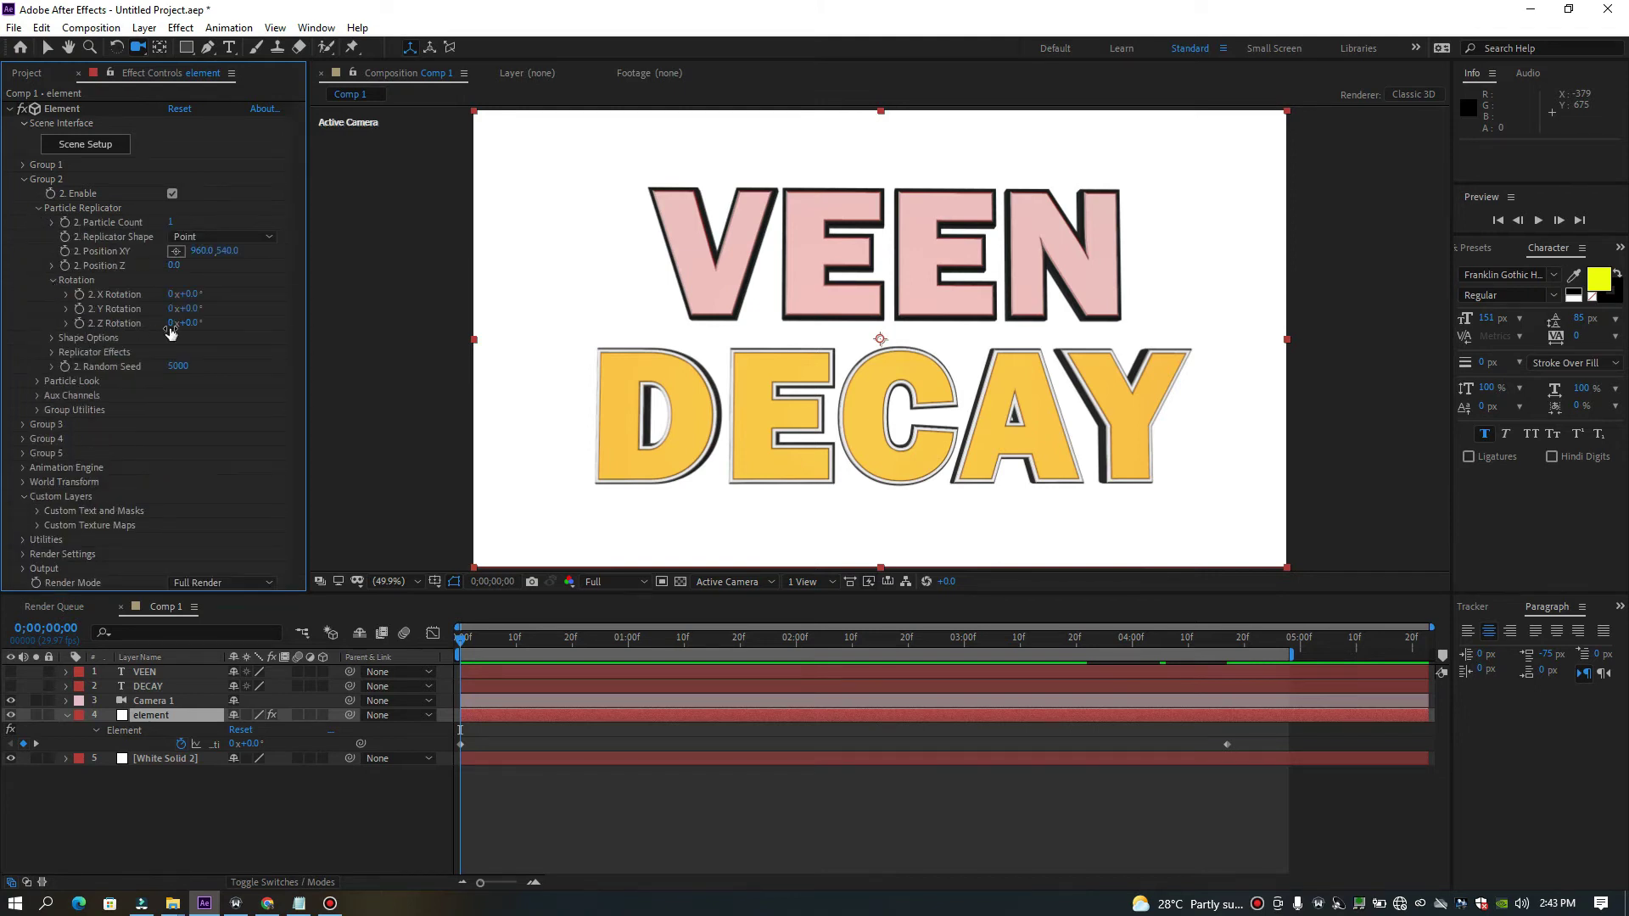
drag(189, 309, 266, 309)
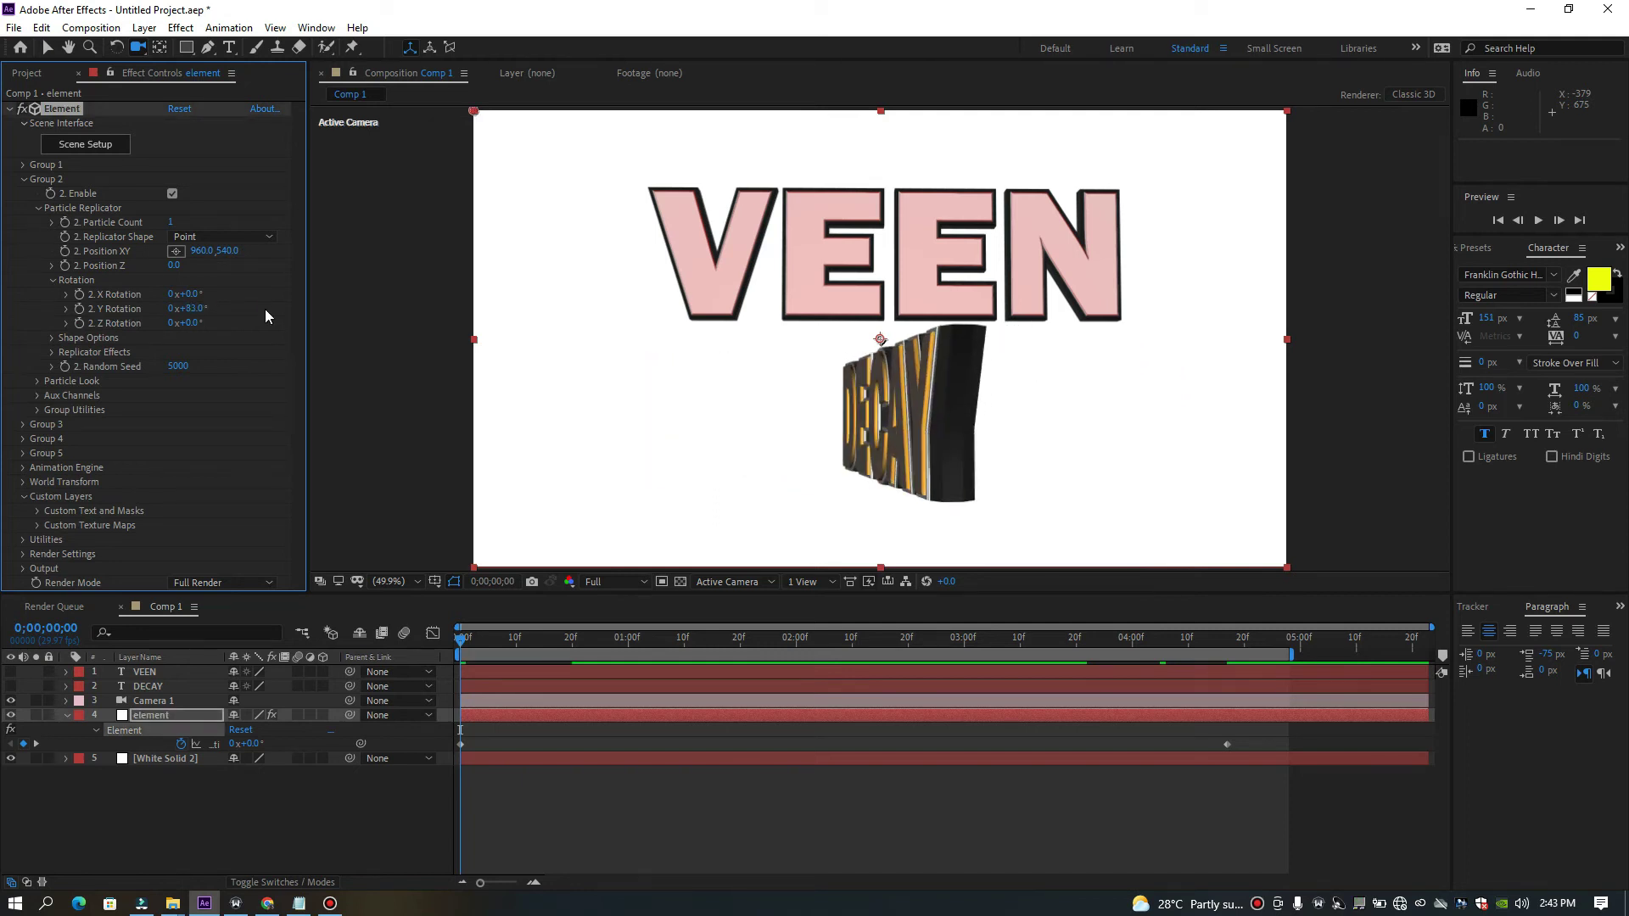
Look through Group 2's Aux Channels, and reopen its Particle Replicator settings.
click(37, 207)
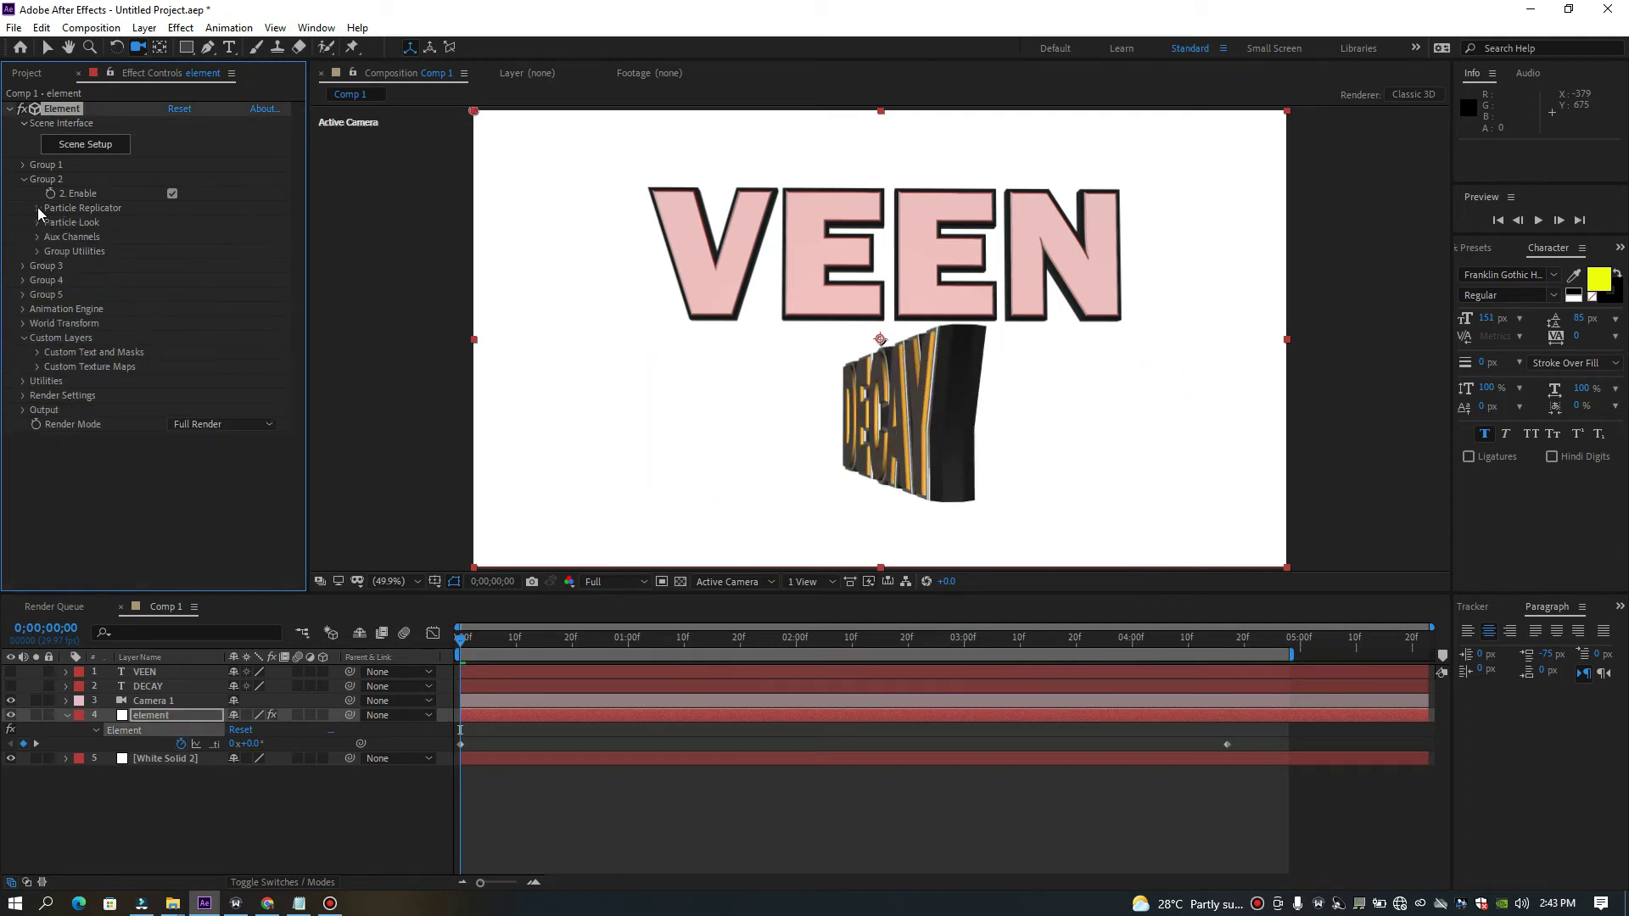
click(35, 241)
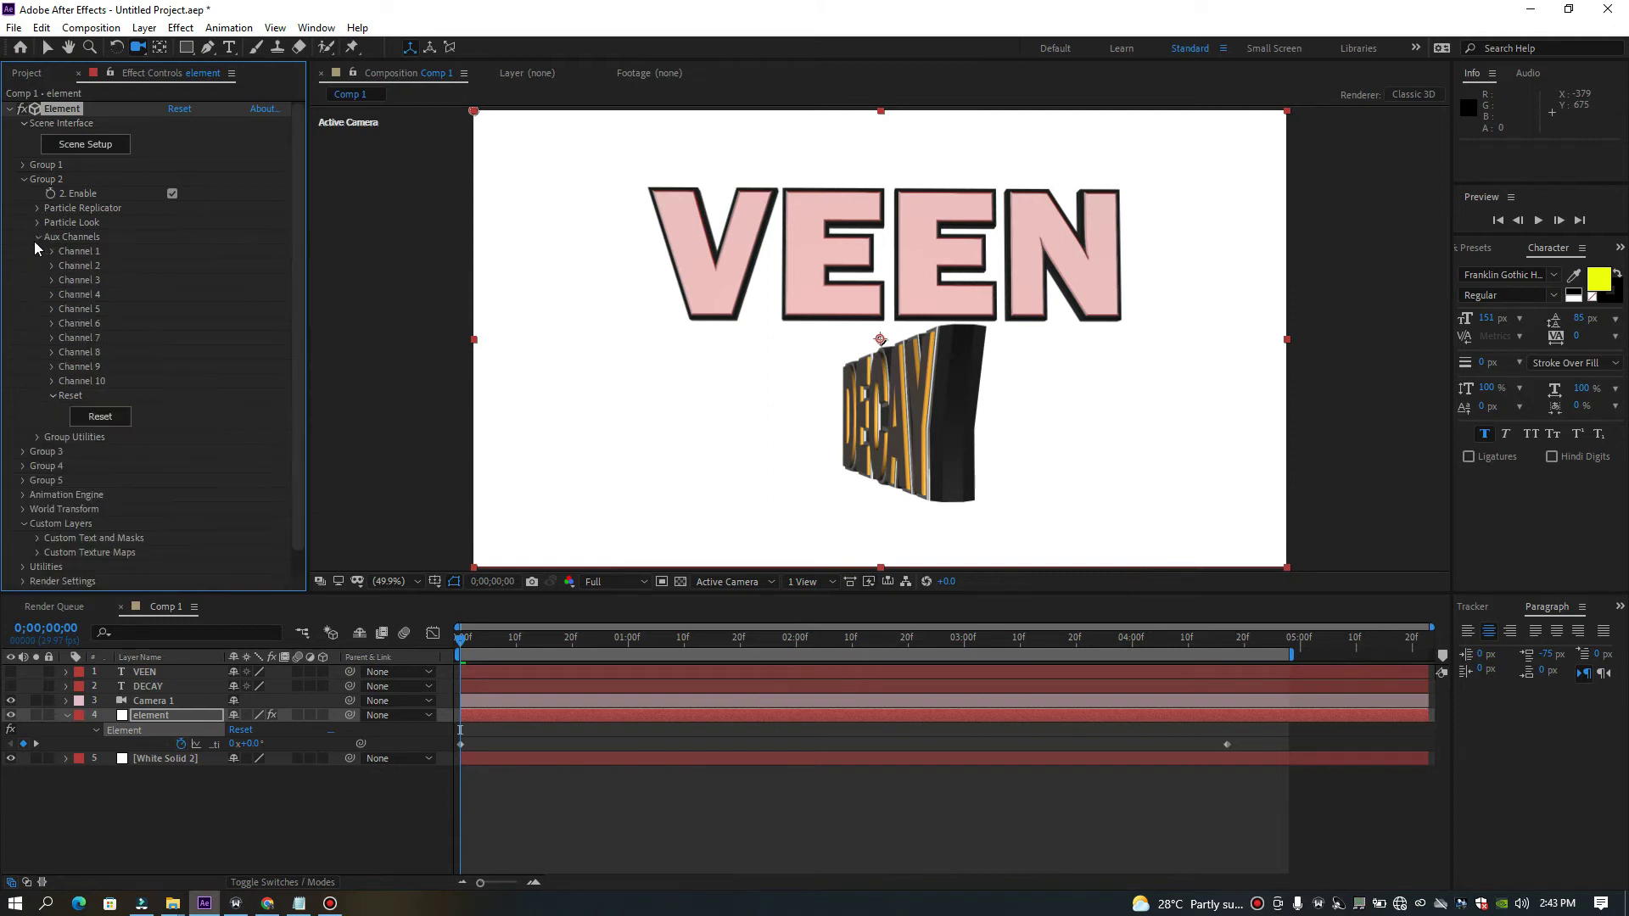
click(36, 237)
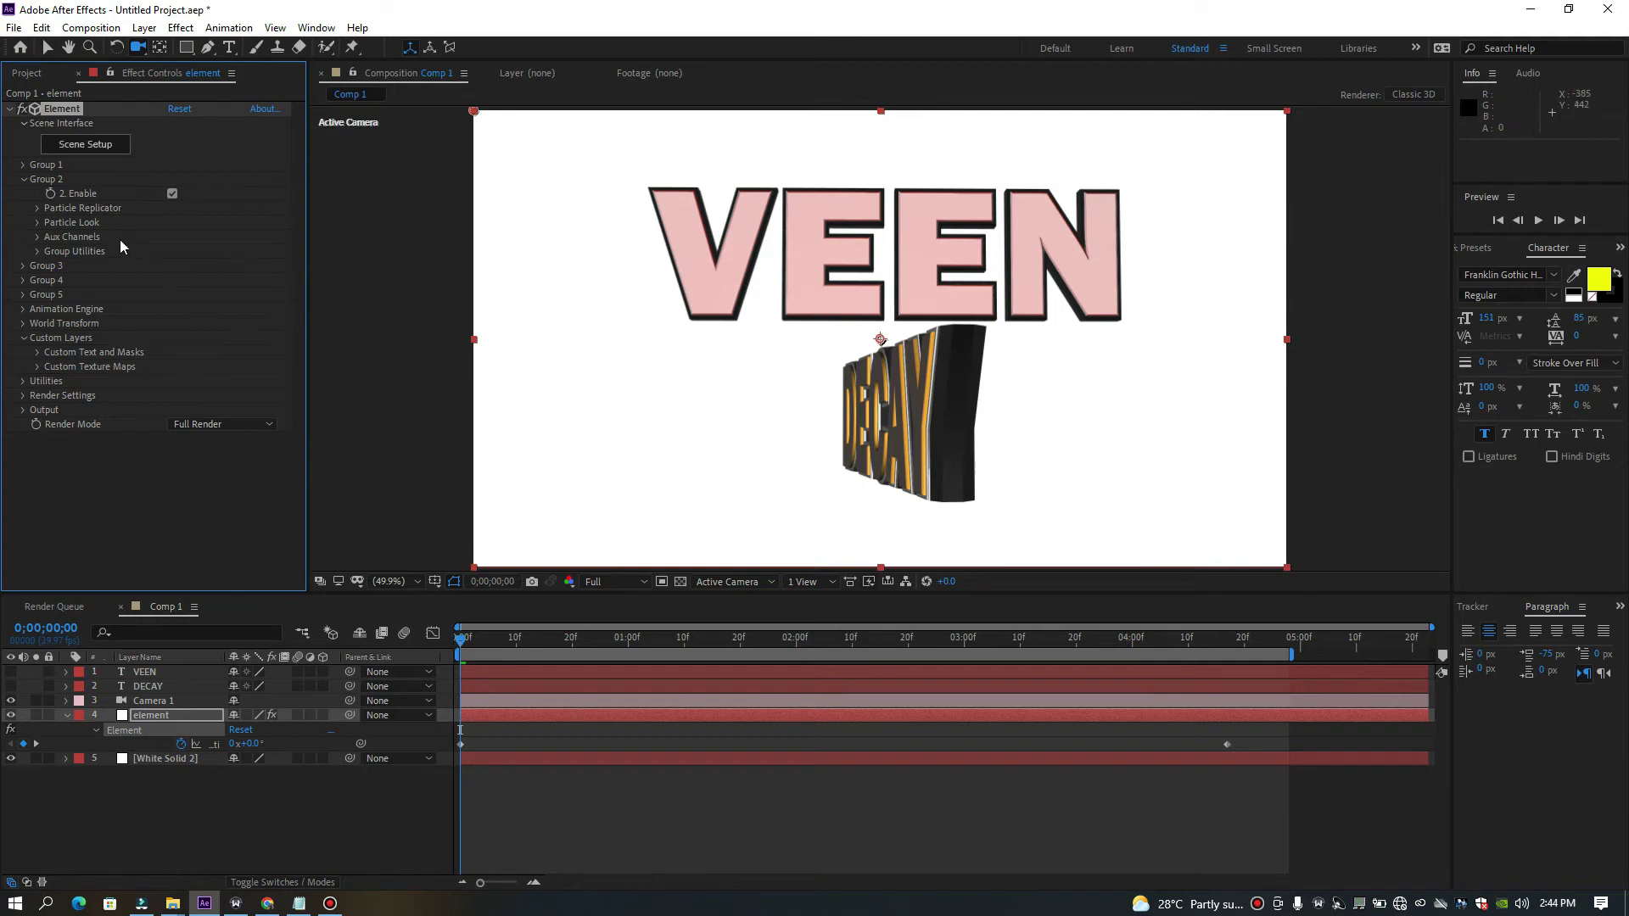
click(37, 209)
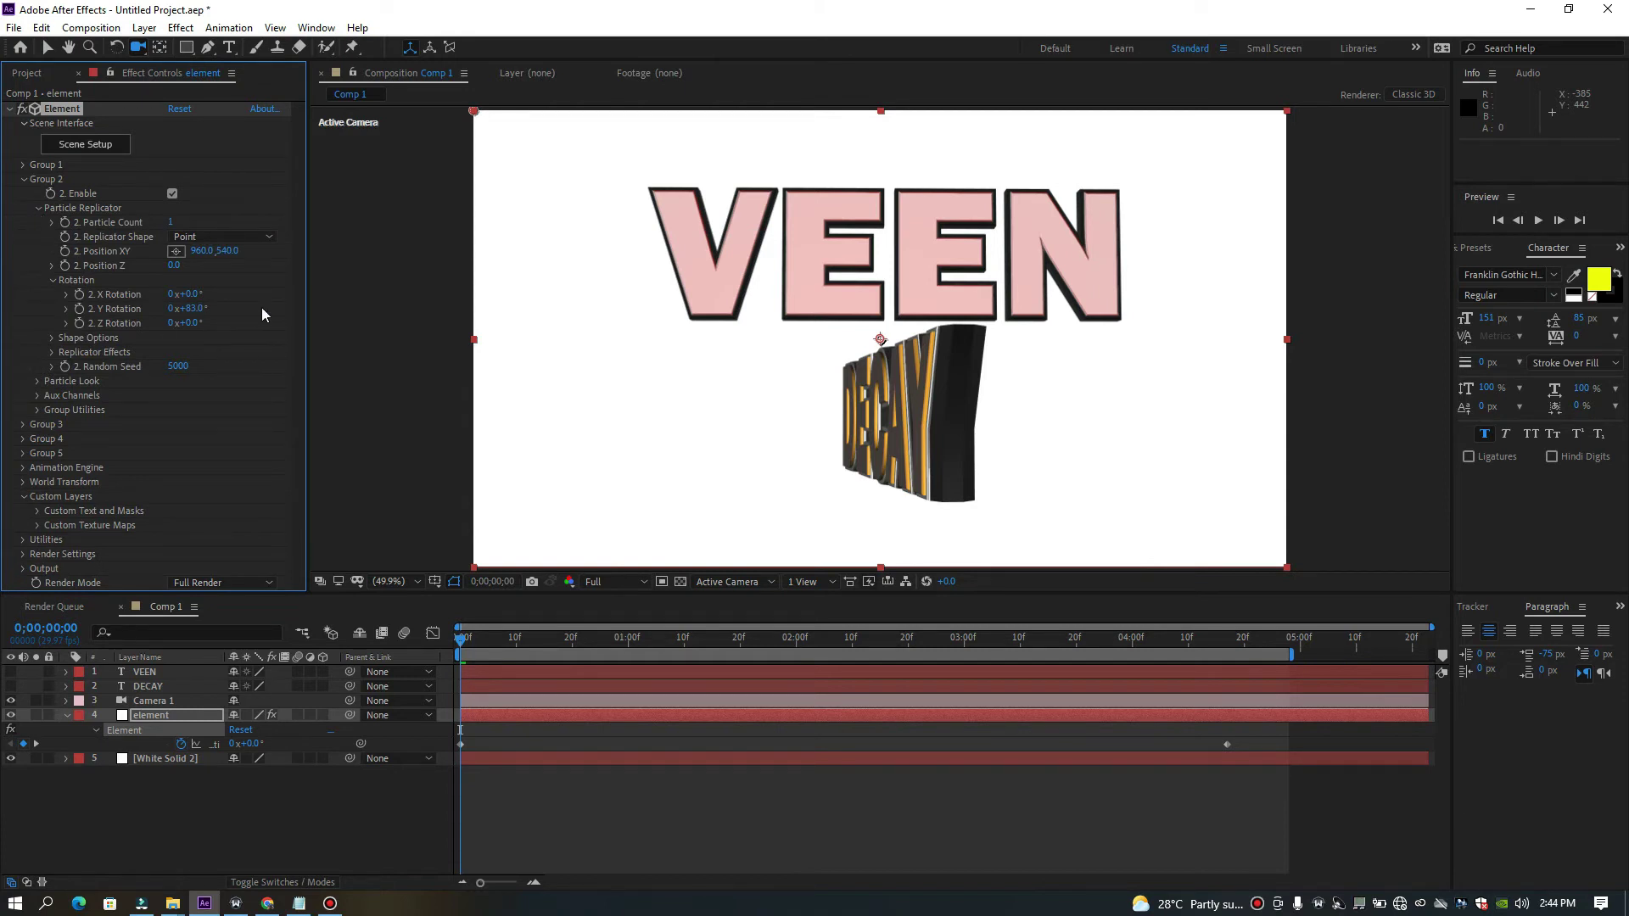
Open the Scene Setup, create a torus, and move it along X to position 1.63.
click(86, 144)
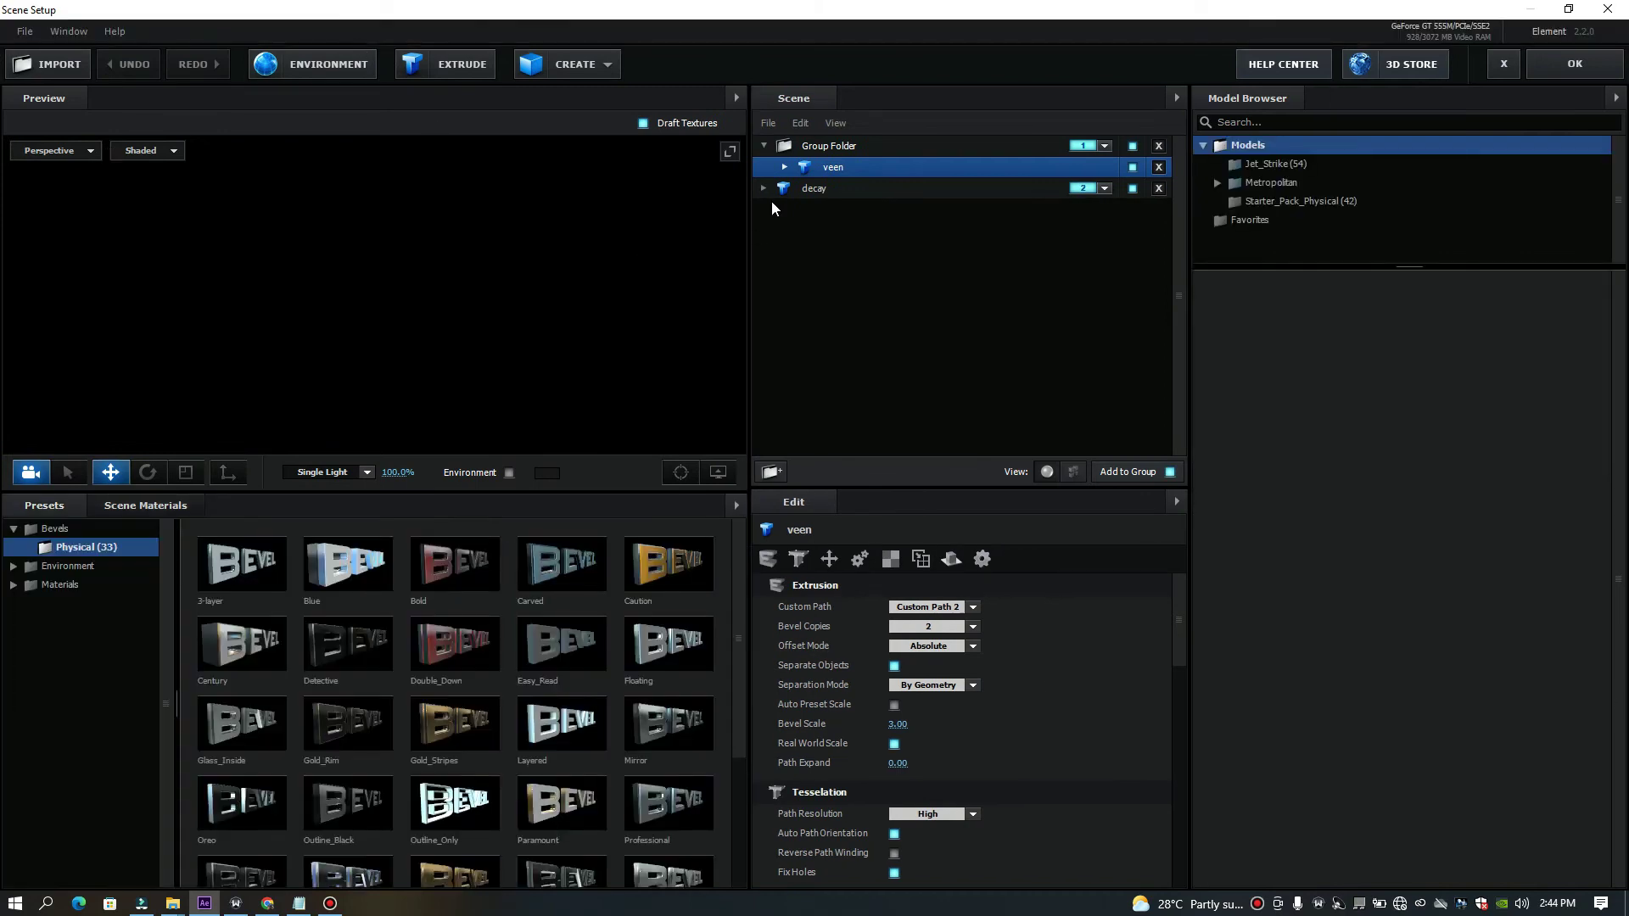
click(824, 190)
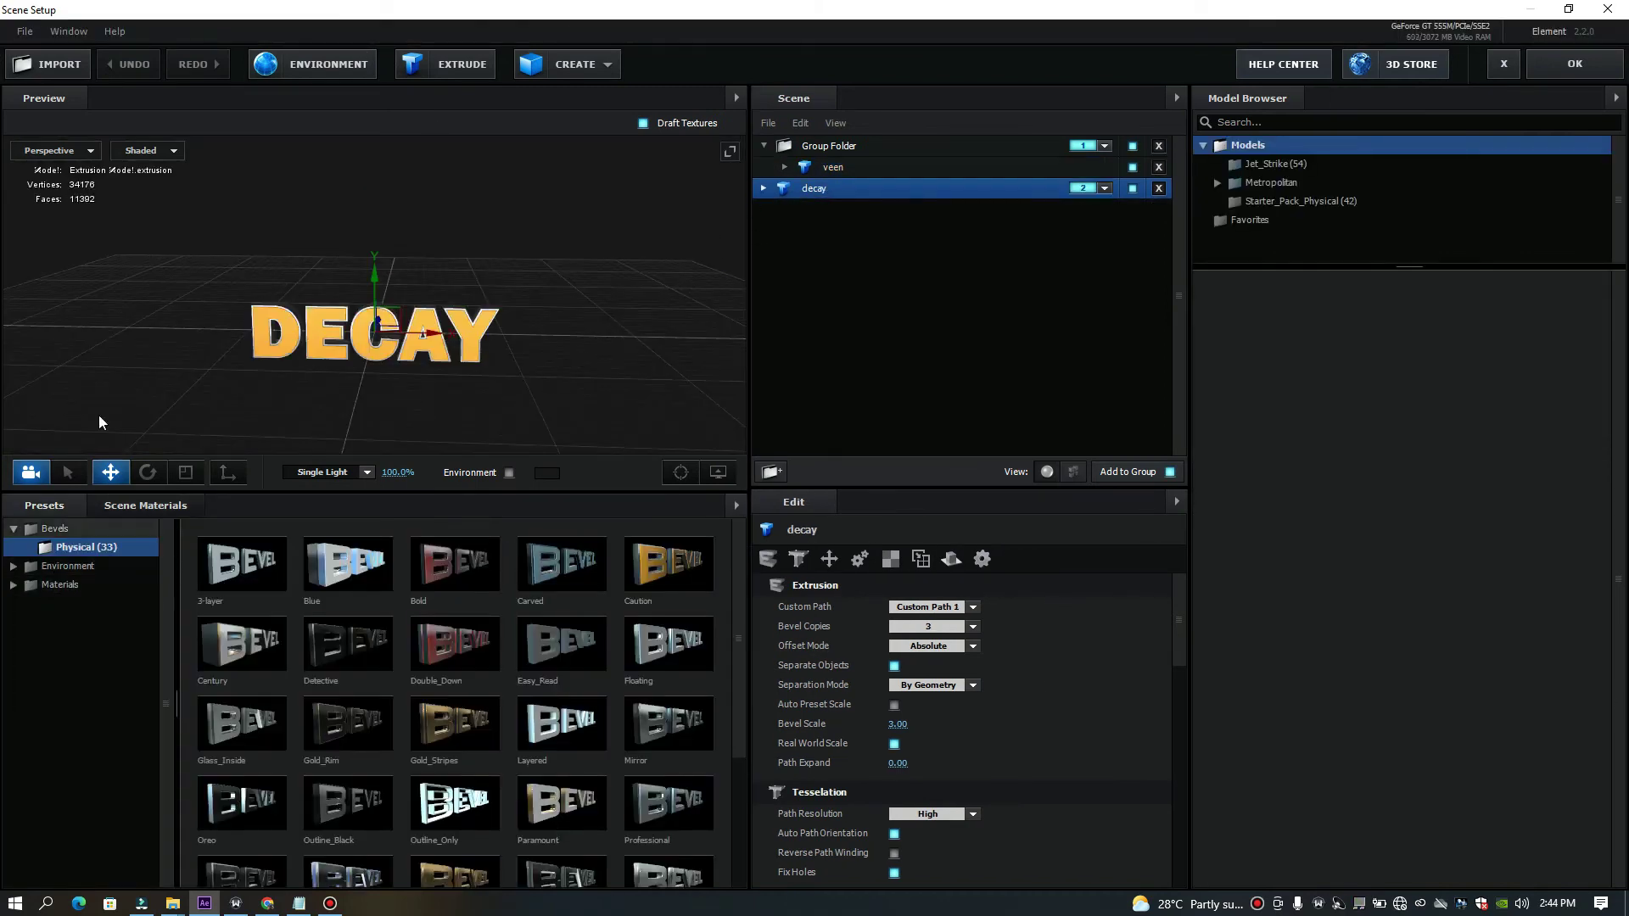
click(577, 66)
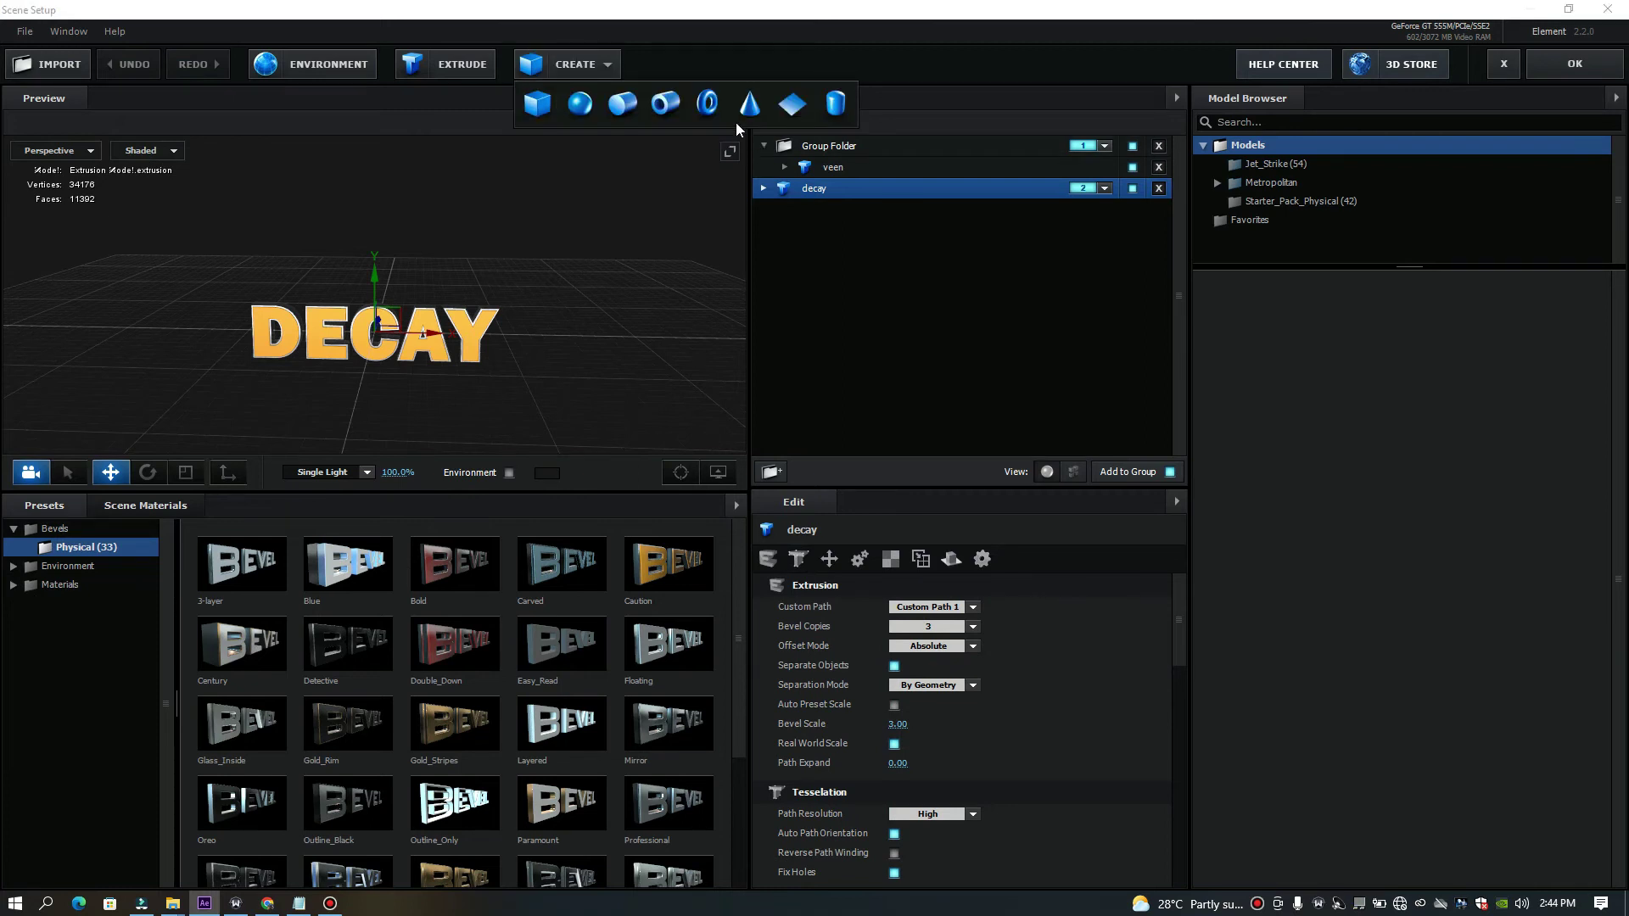
click(708, 103)
drag(430, 338, 638, 323)
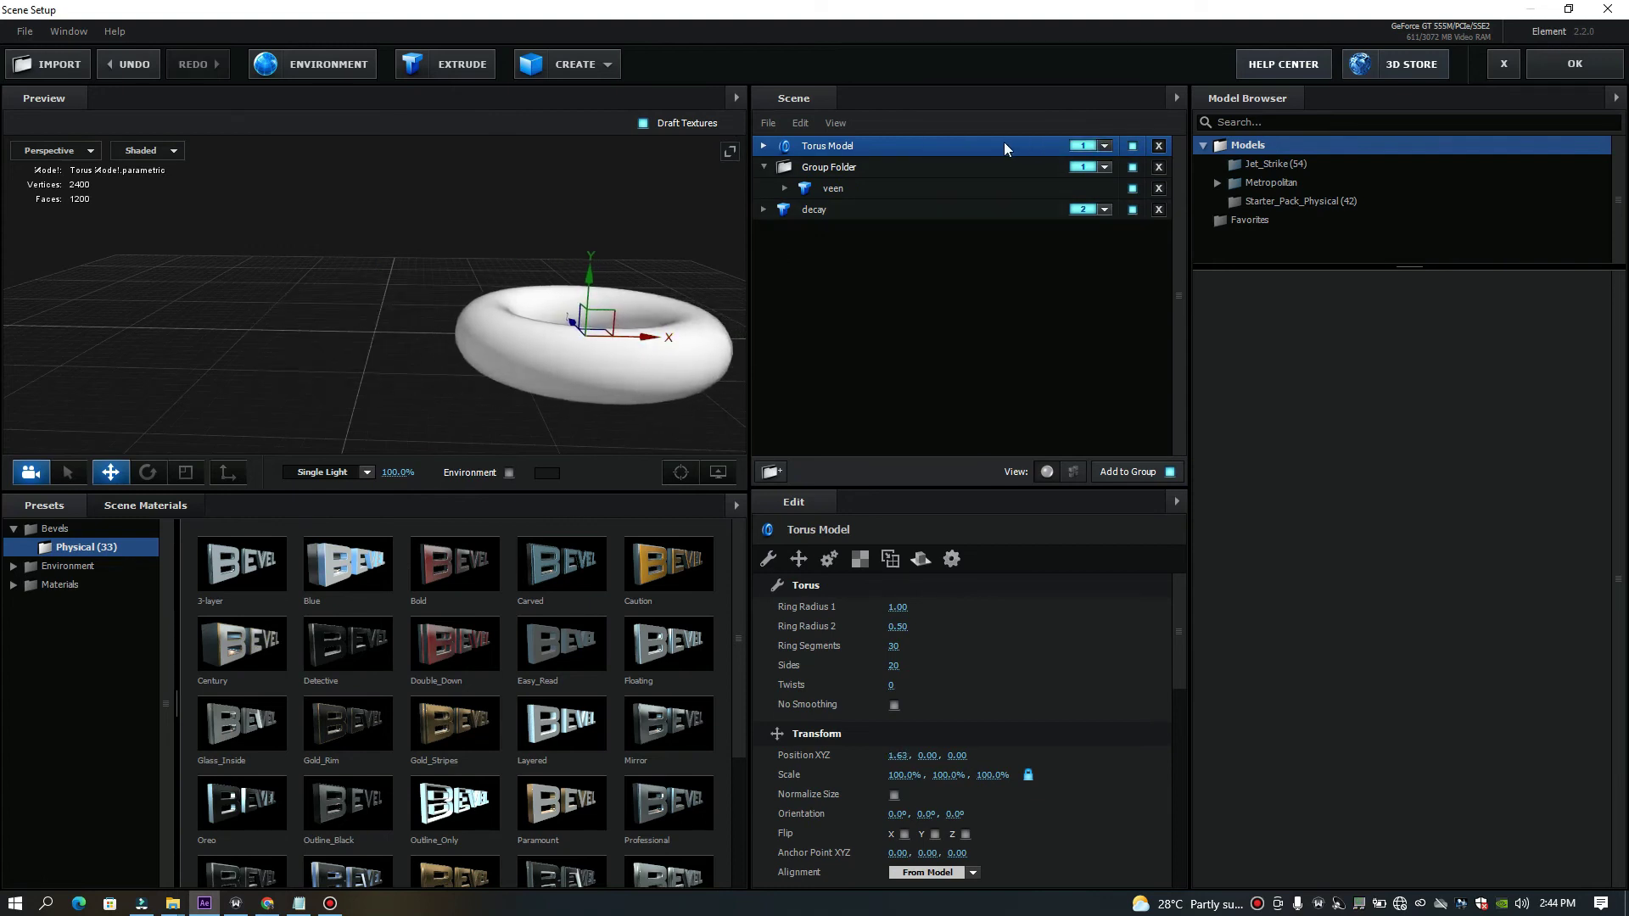
Place the Torus Model below decay in the scene list and assign it to group 2.
drag(1005, 141, 1042, 272)
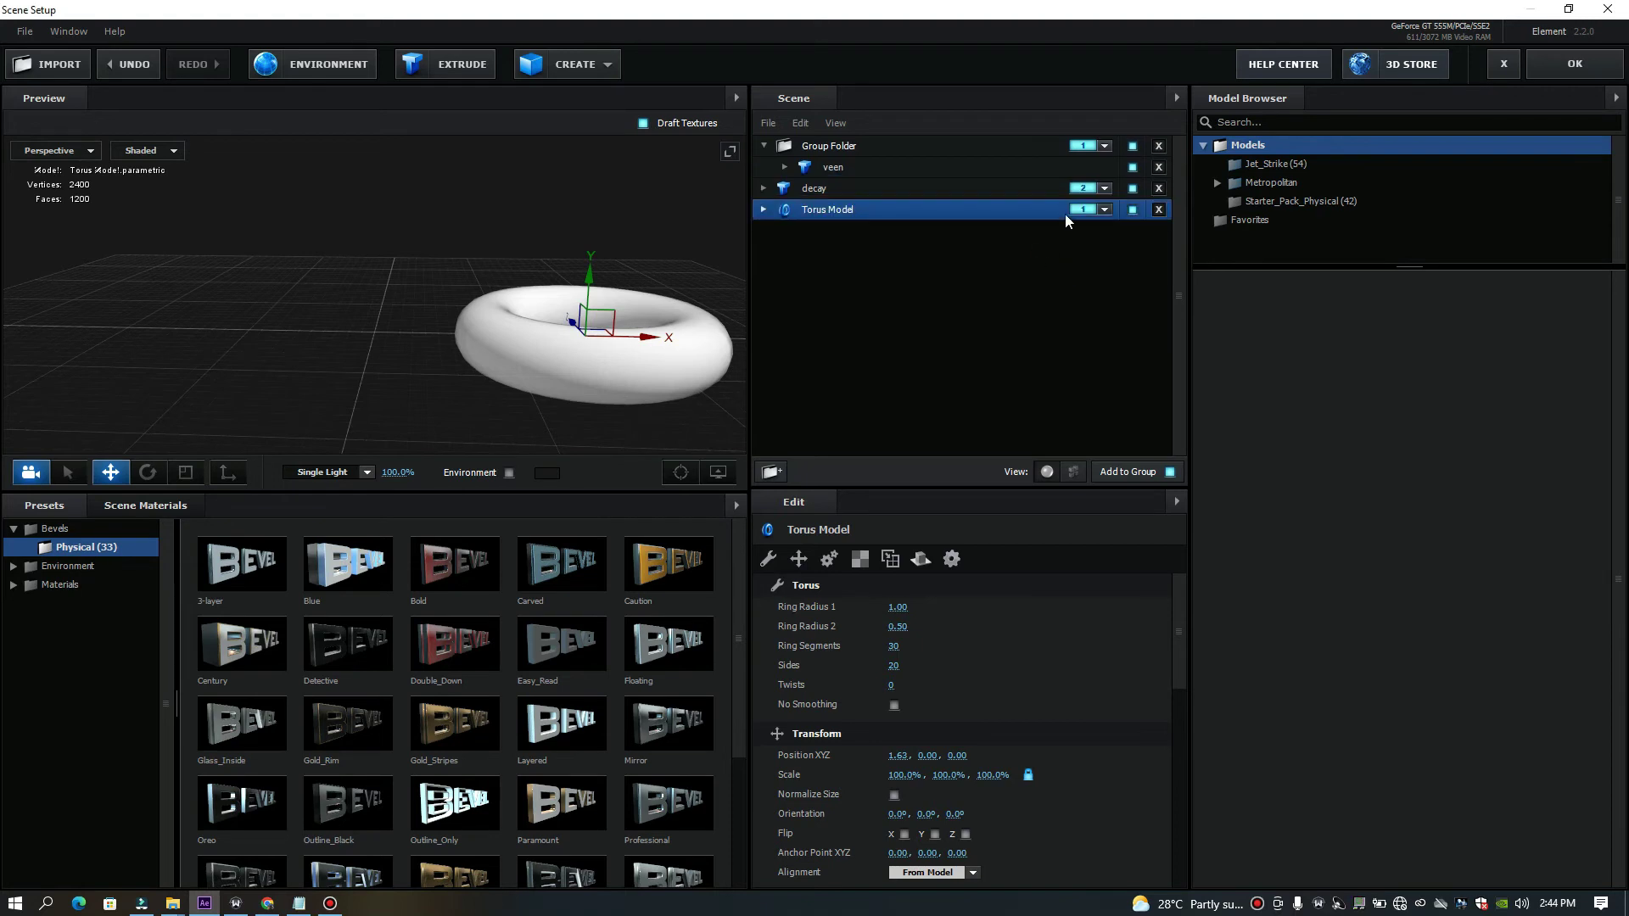
click(1096, 210)
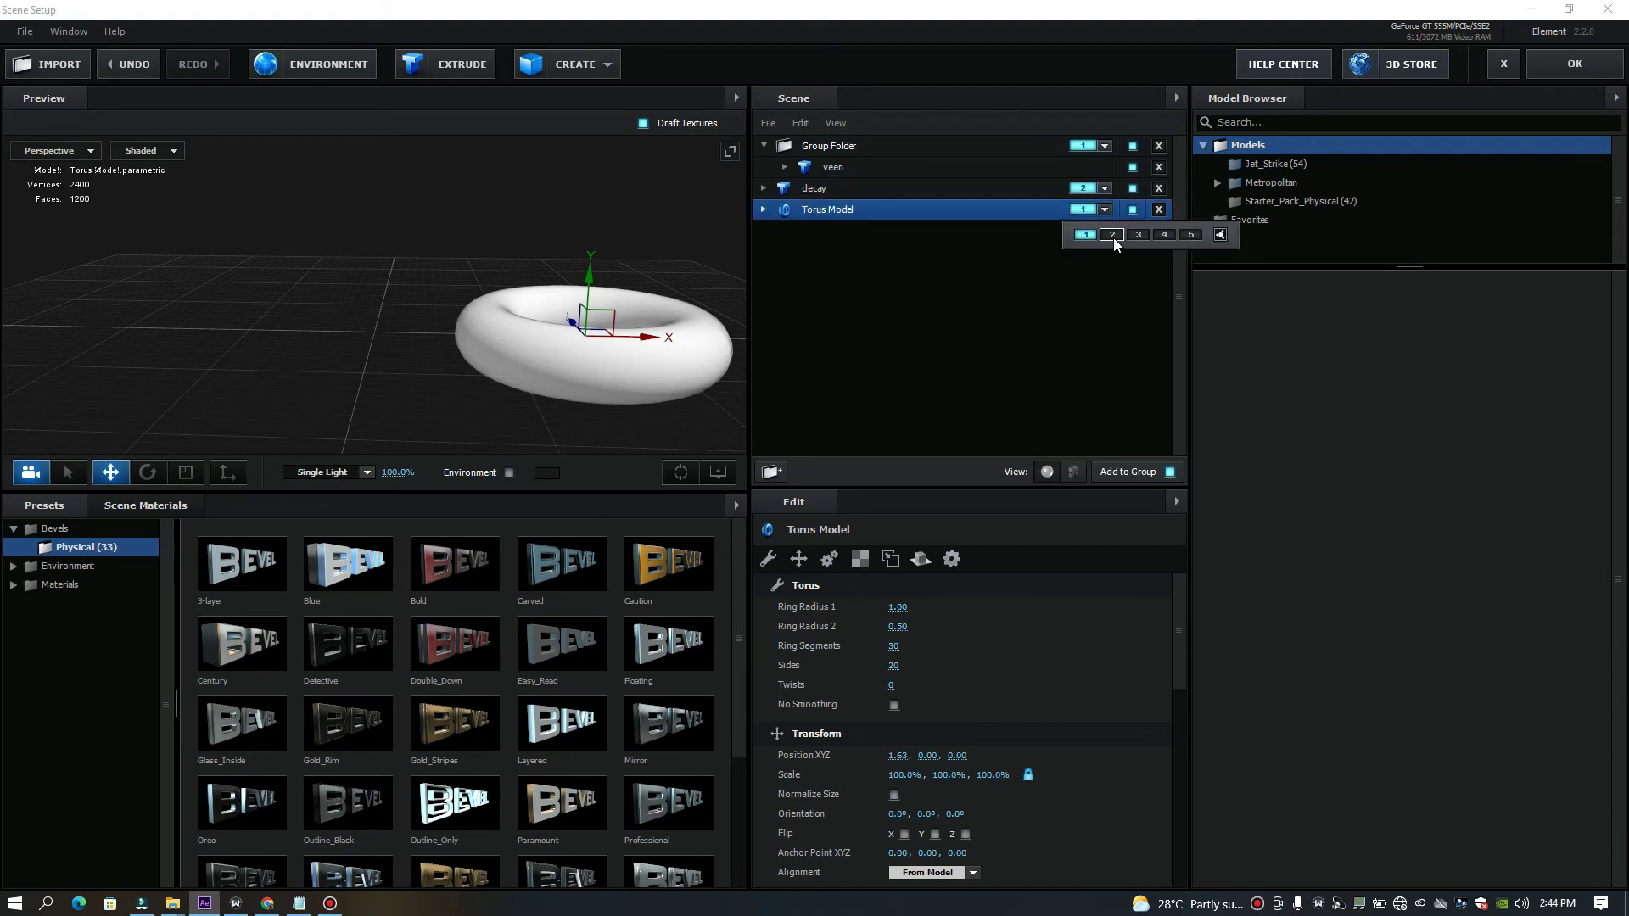
click(1112, 235)
click(431, 416)
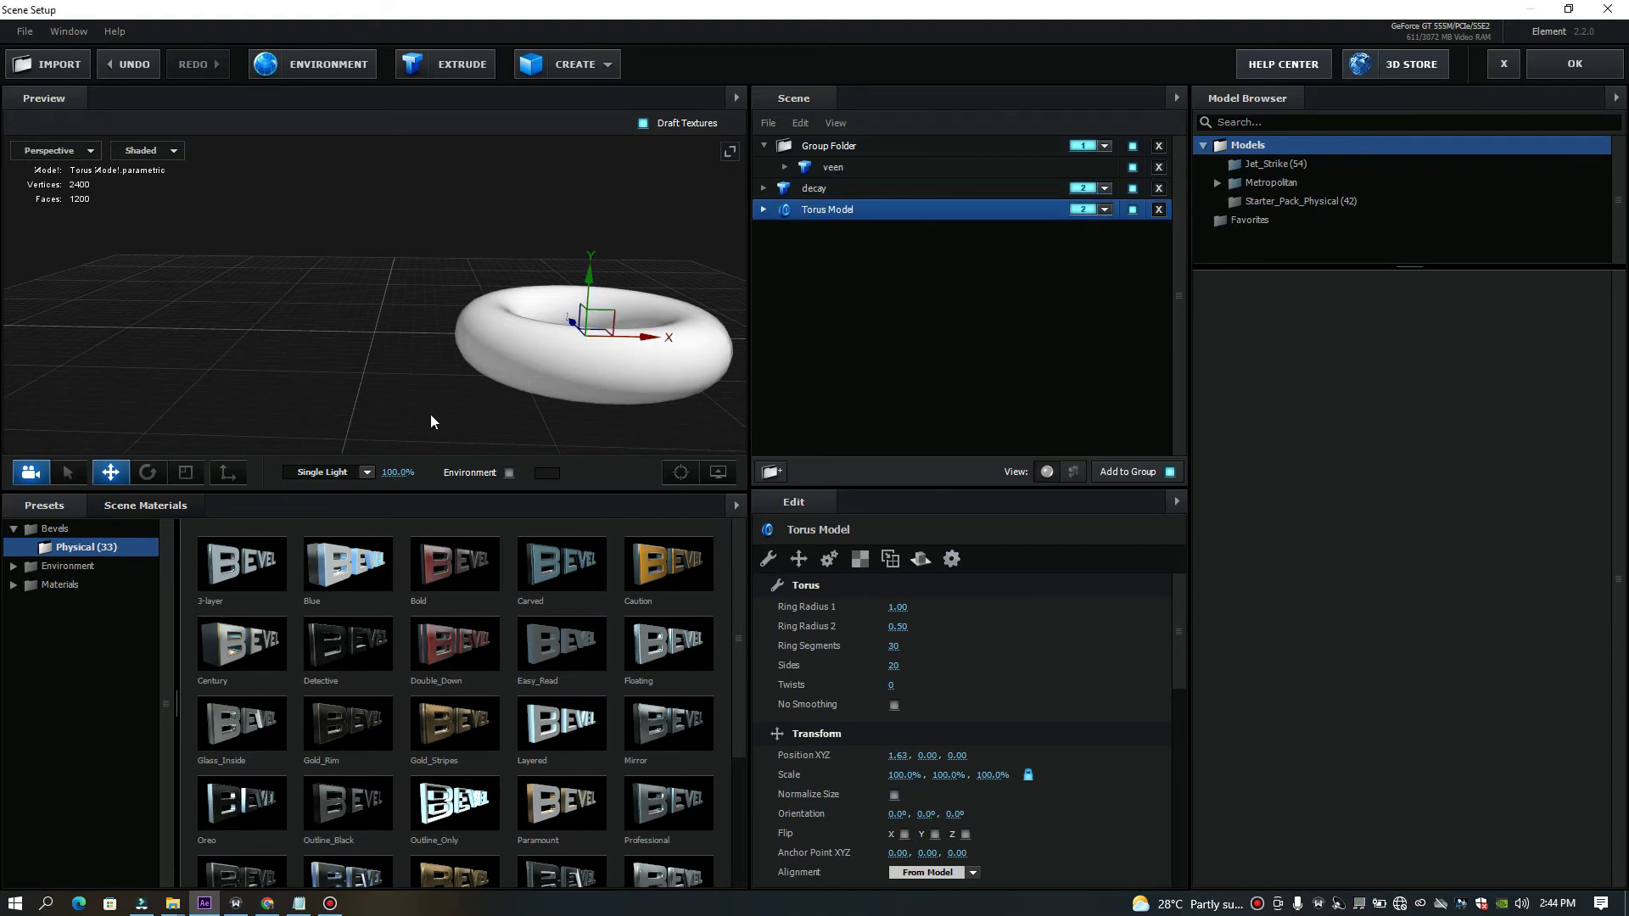
Try the Torus Model above decay in the scene list, compare both models' previews, and move decay back above it.
drag(855, 210, 861, 186)
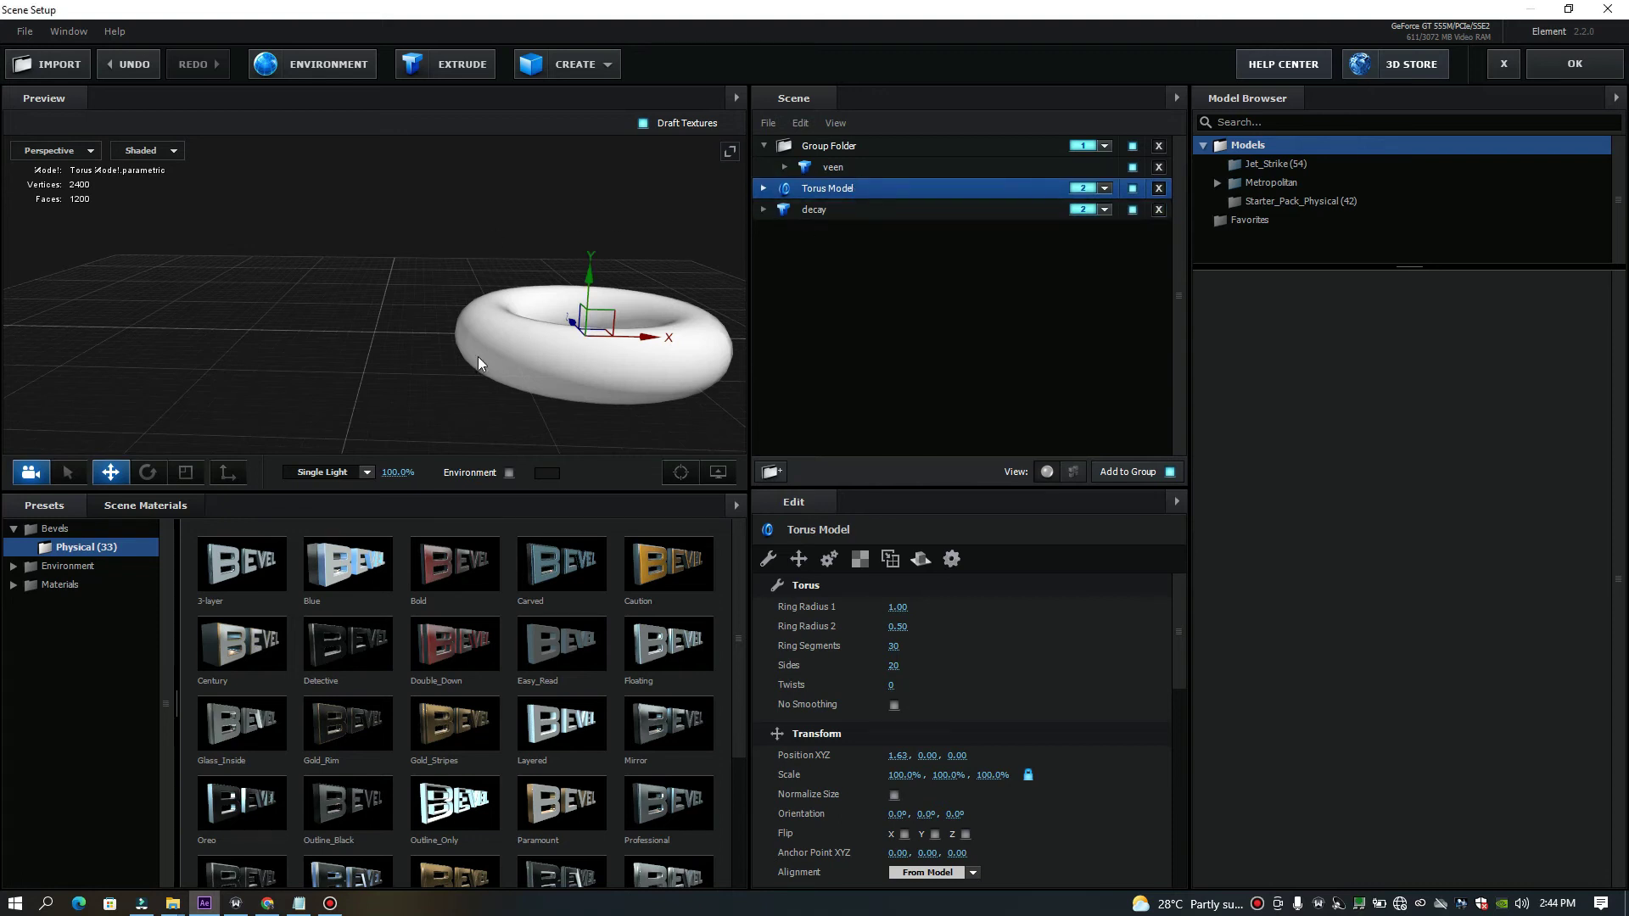
click(847, 219)
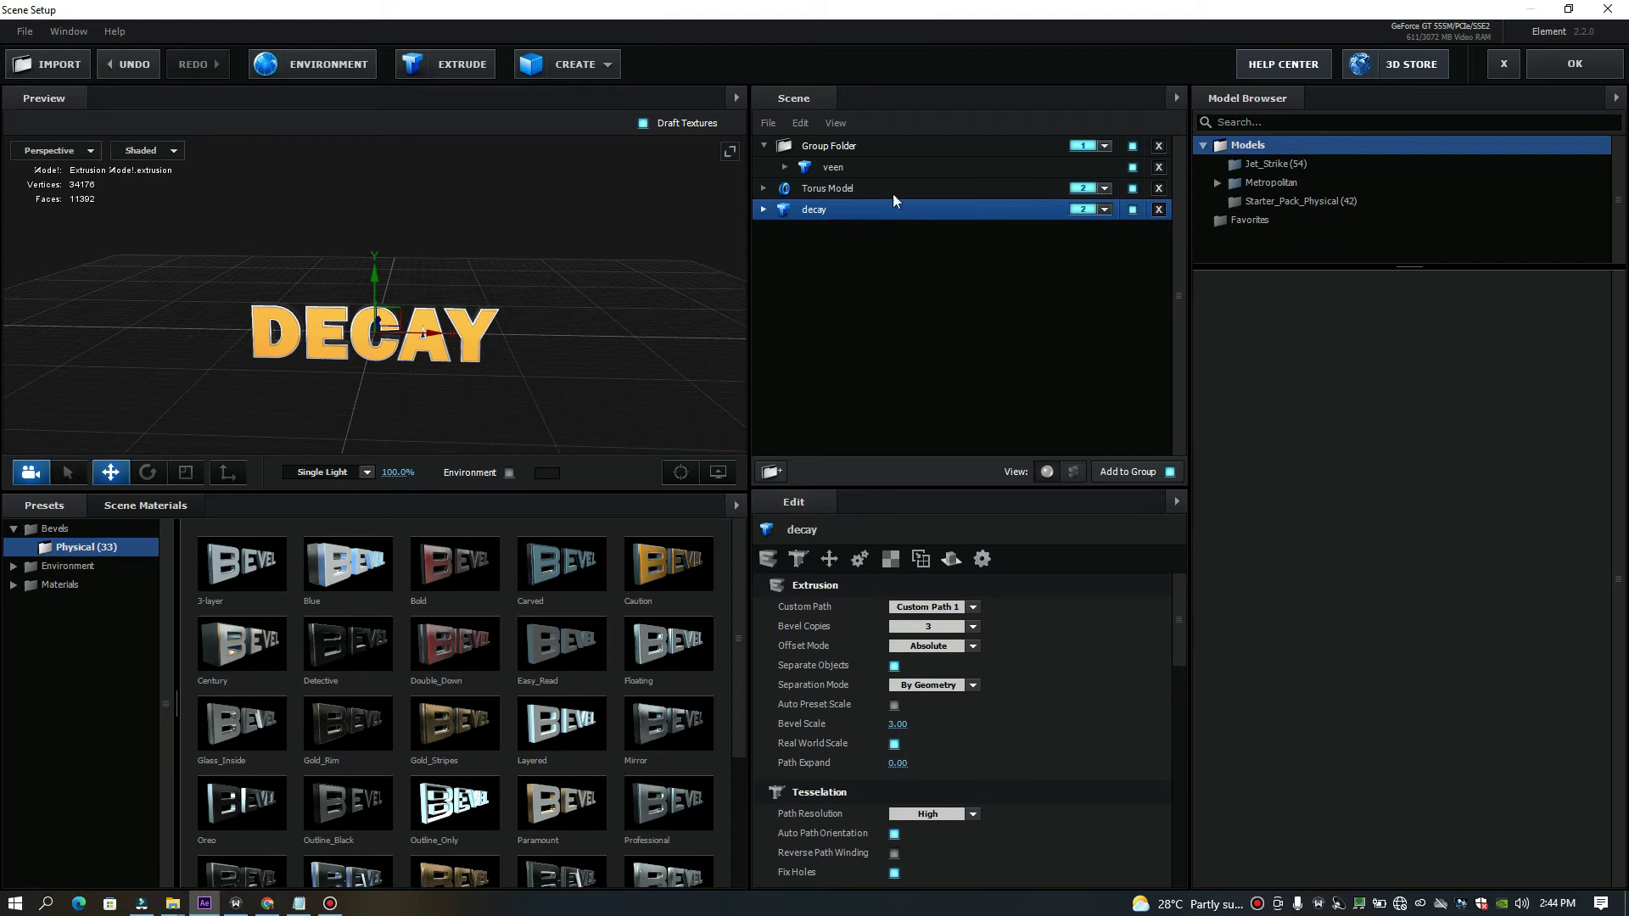
click(828, 185)
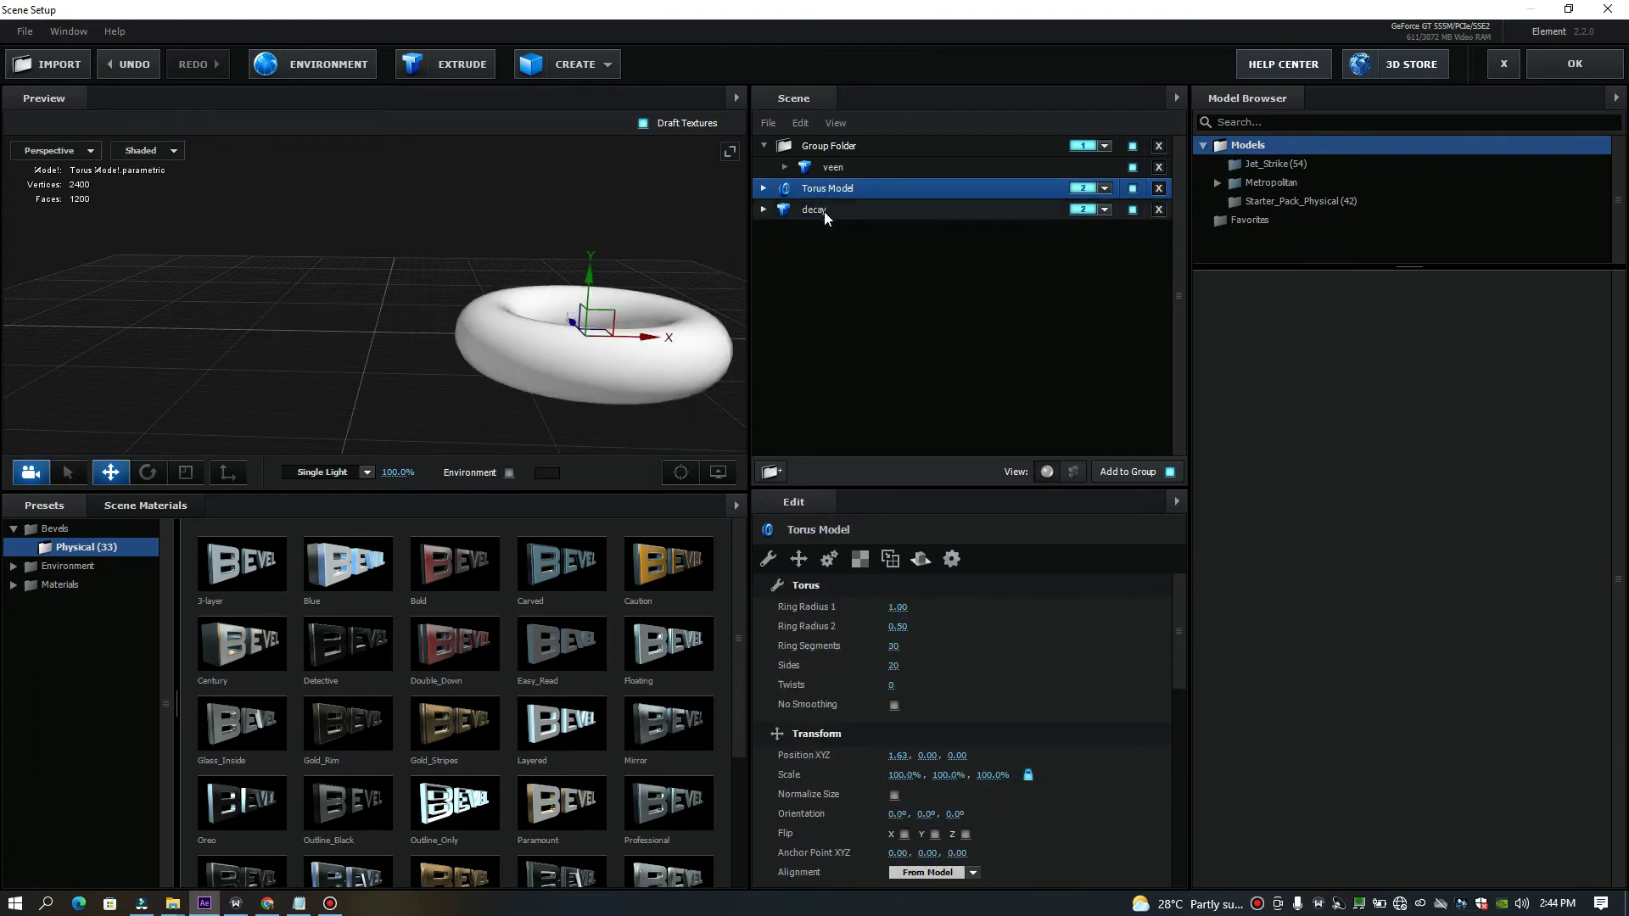
drag(828, 204, 835, 191)
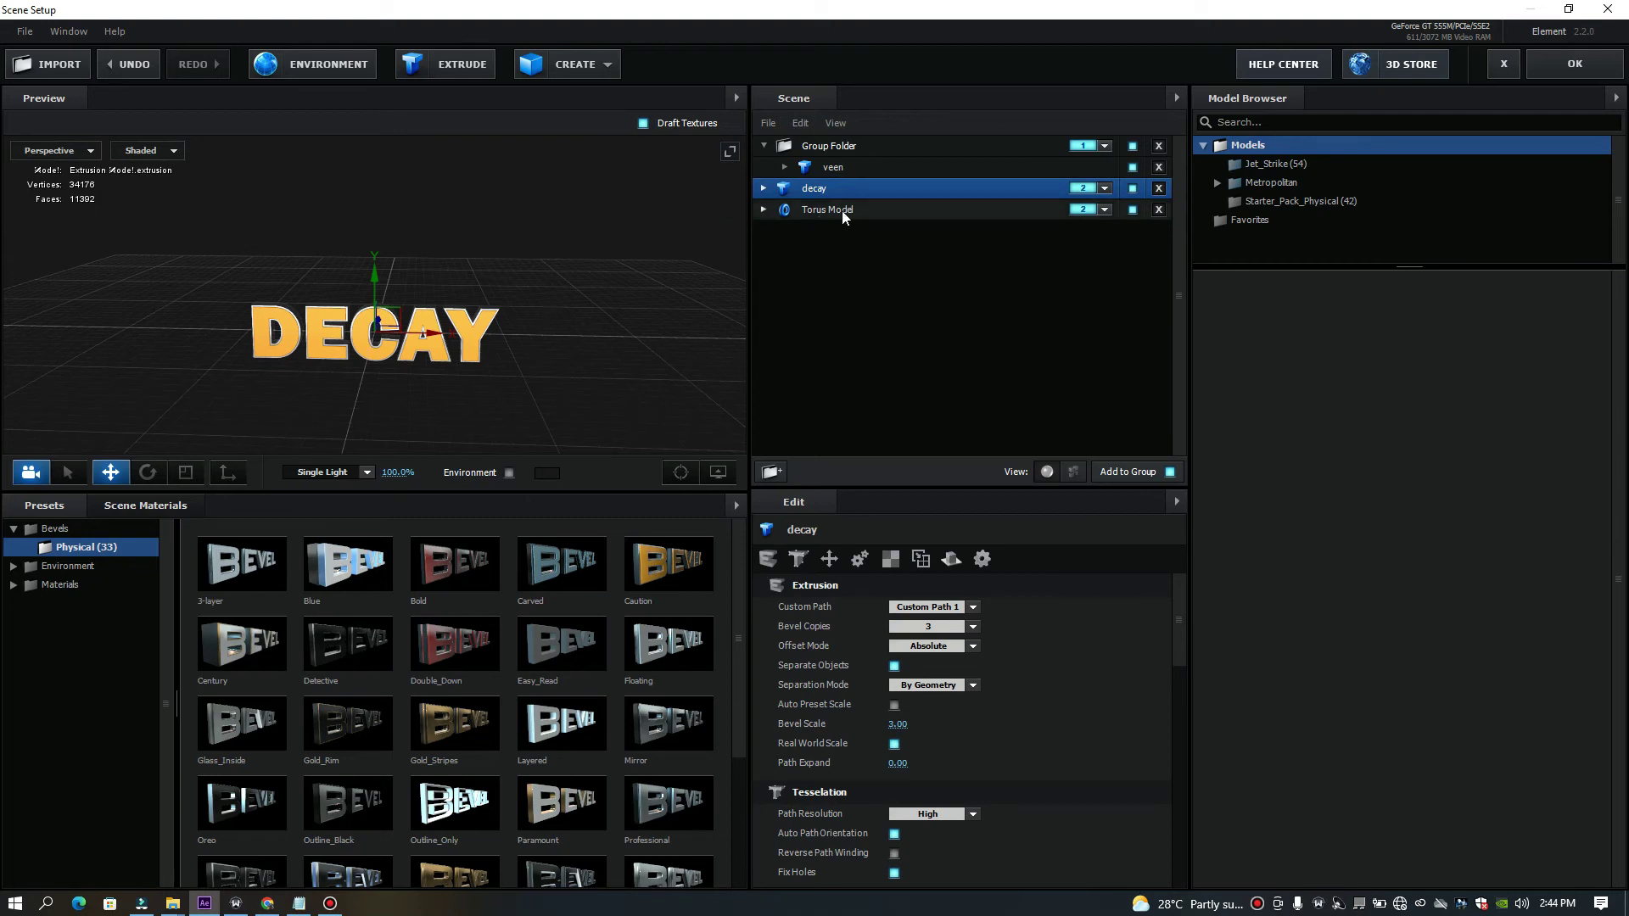
click(847, 211)
click(852, 190)
Create a new group folder in the scene and assign it to group 2.
right_click(837, 276)
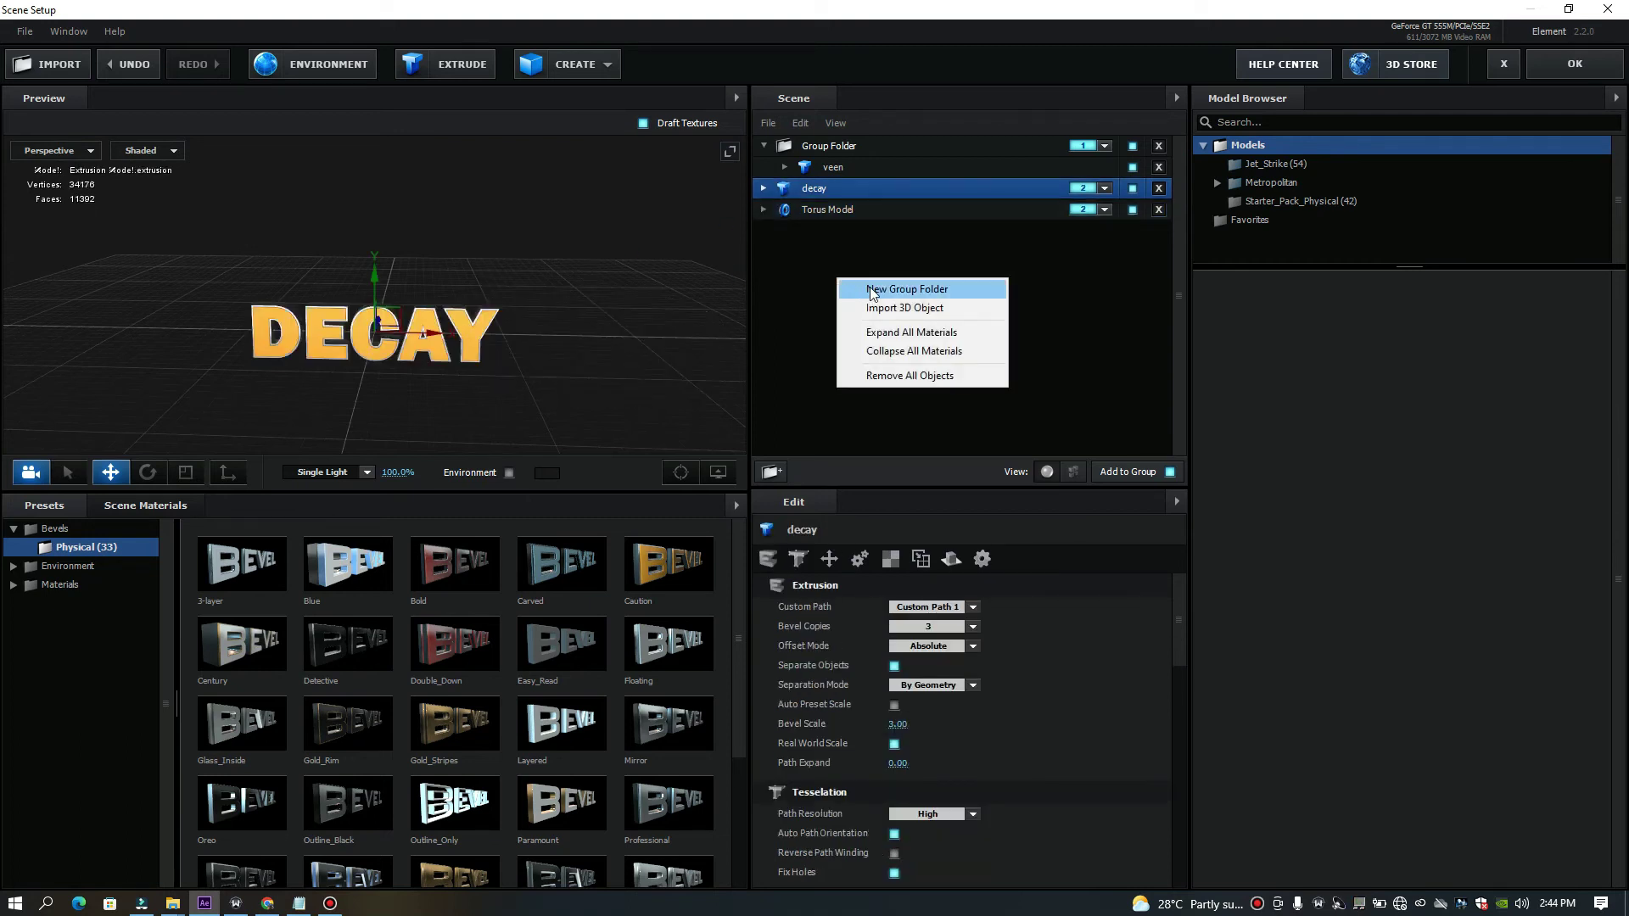
click(867, 289)
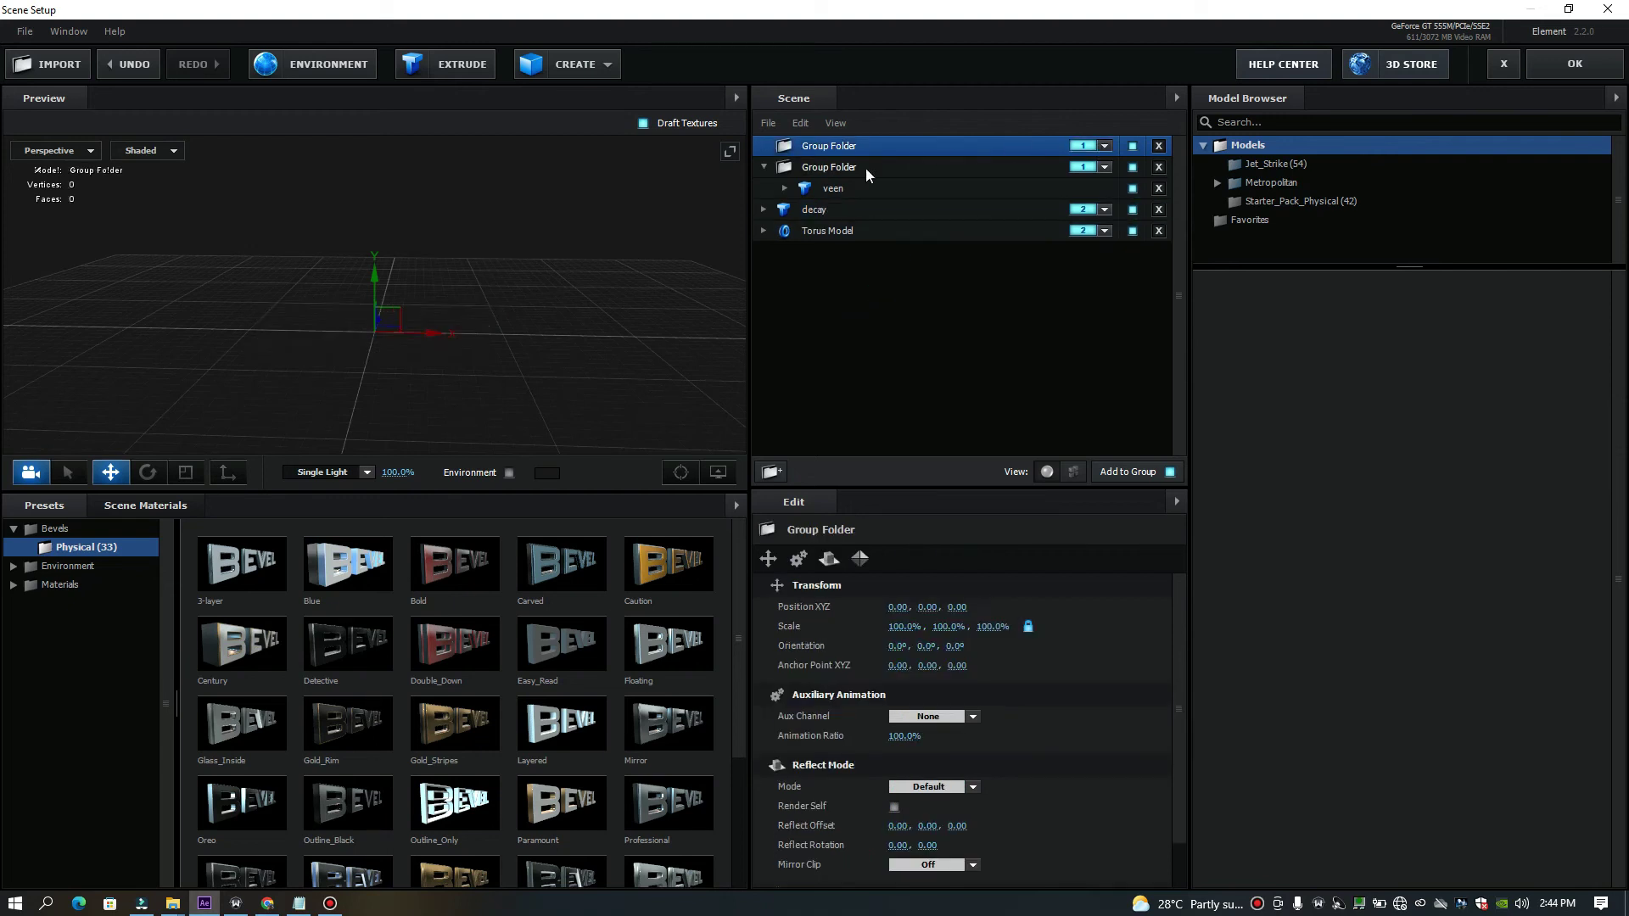
click(1108, 146)
click(1111, 171)
click(951, 234)
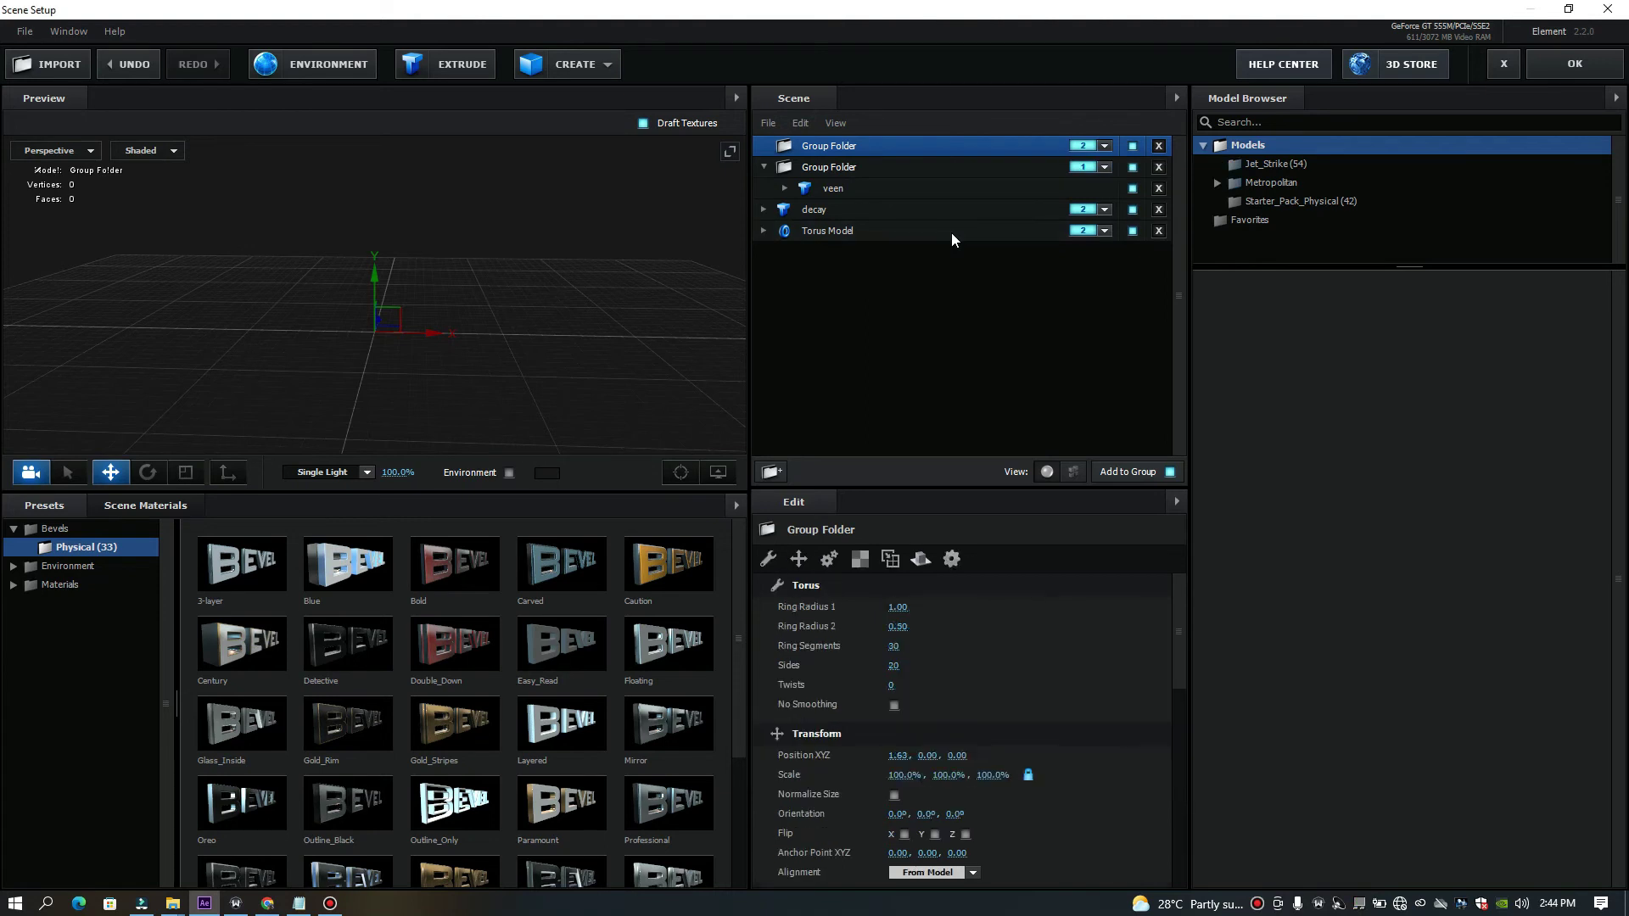
Move the decay text and the Torus Model into the group 2 folder so they preview together.
click(934, 219)
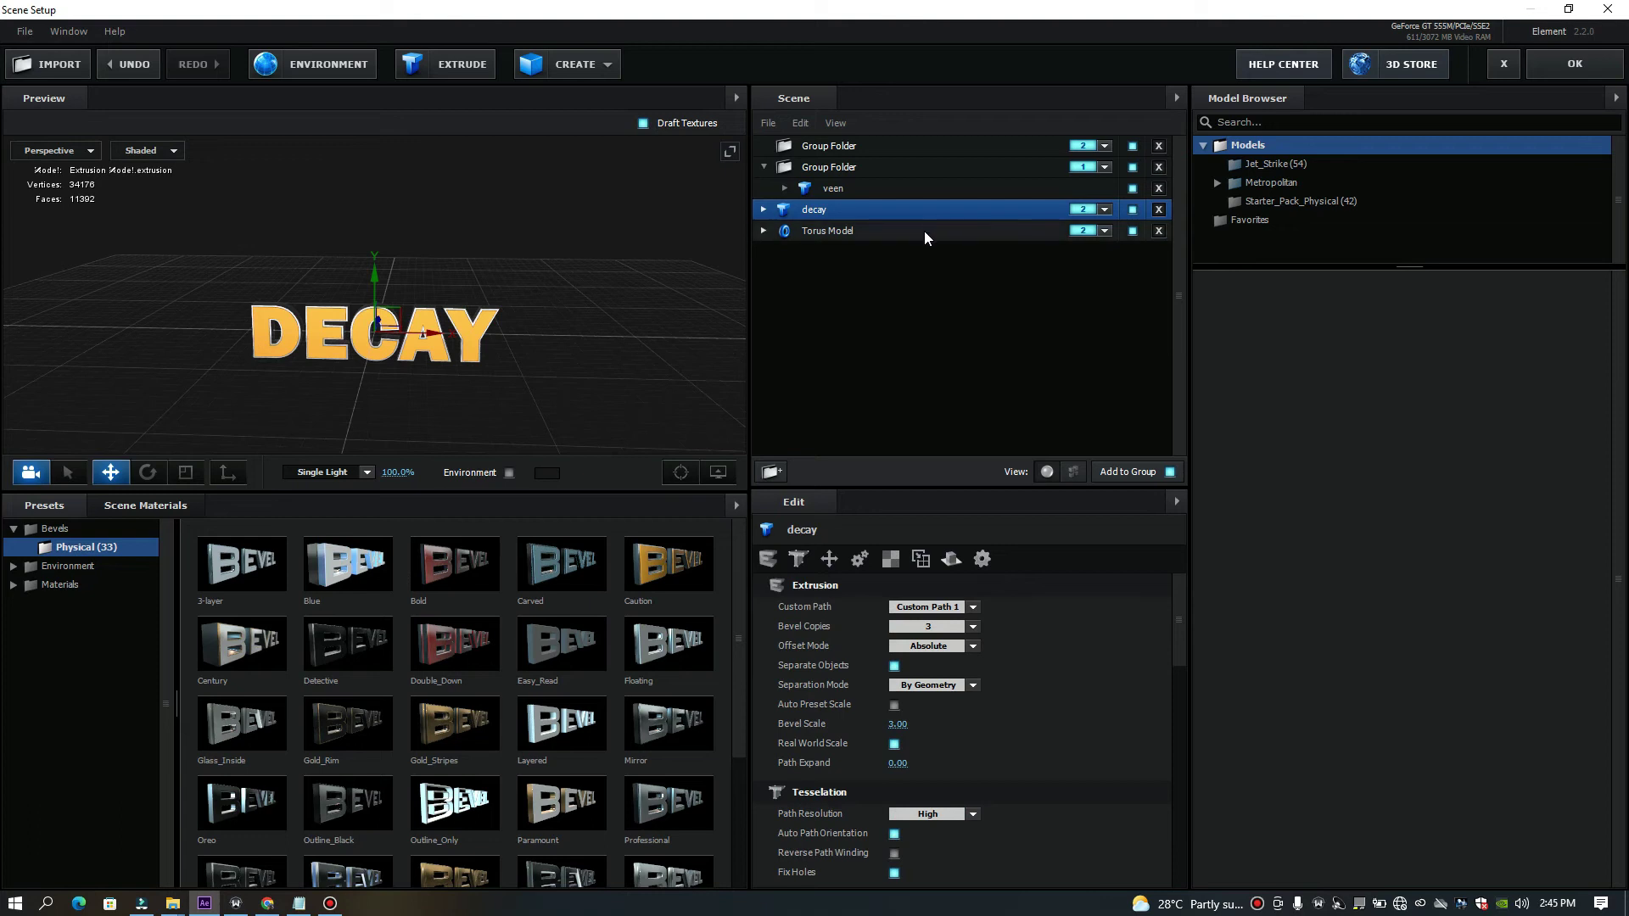
click(924, 232)
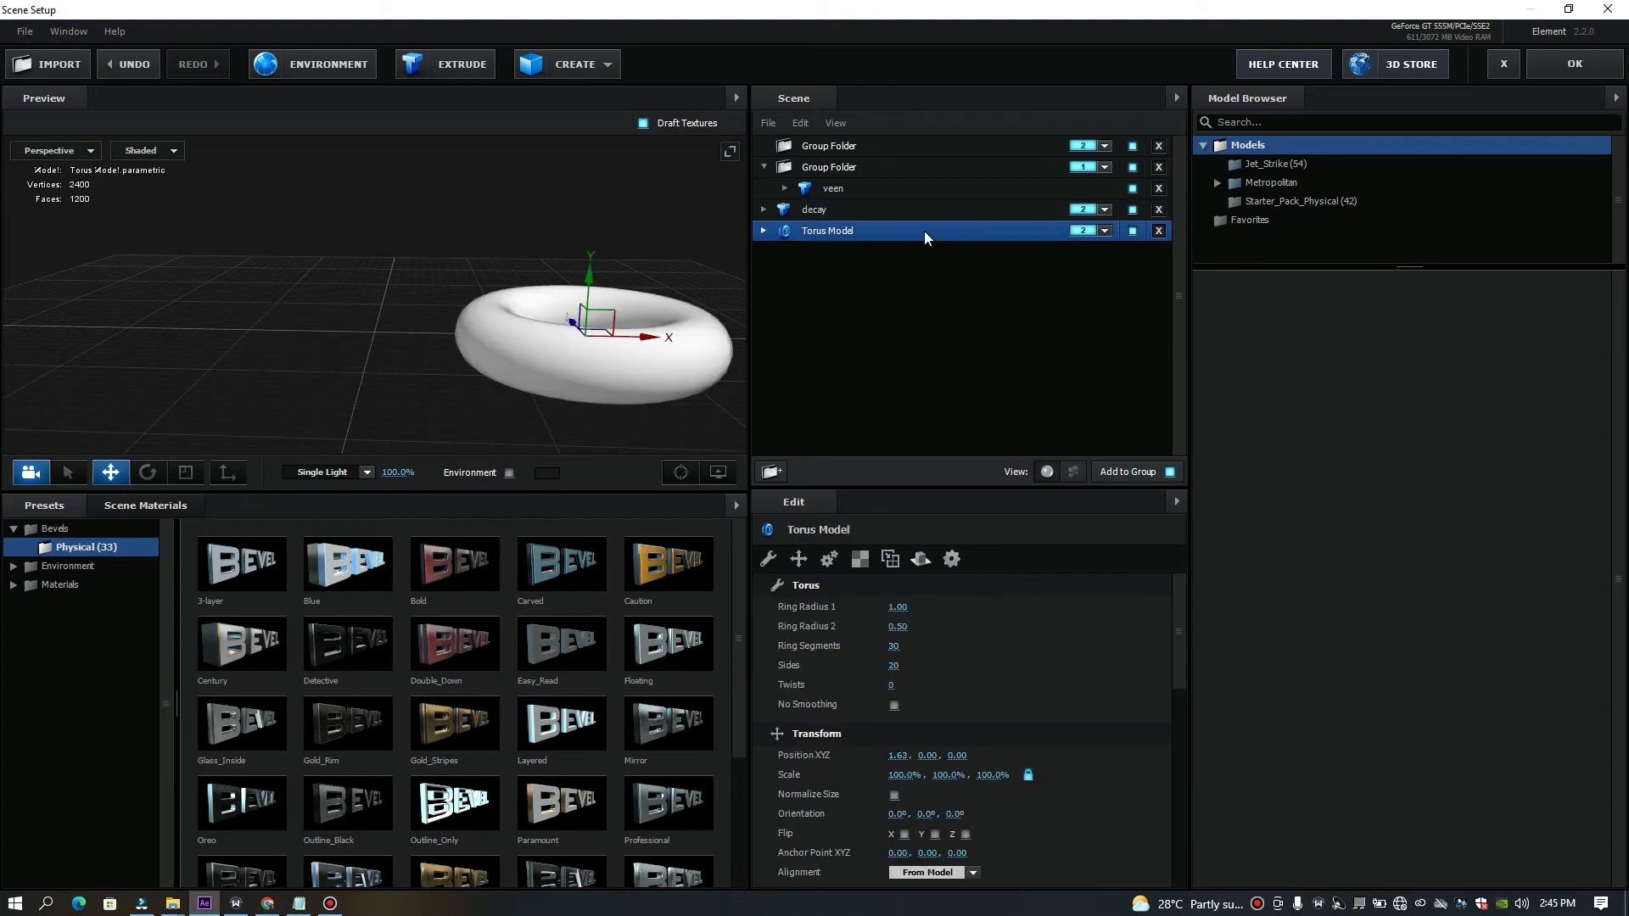
click(918, 218)
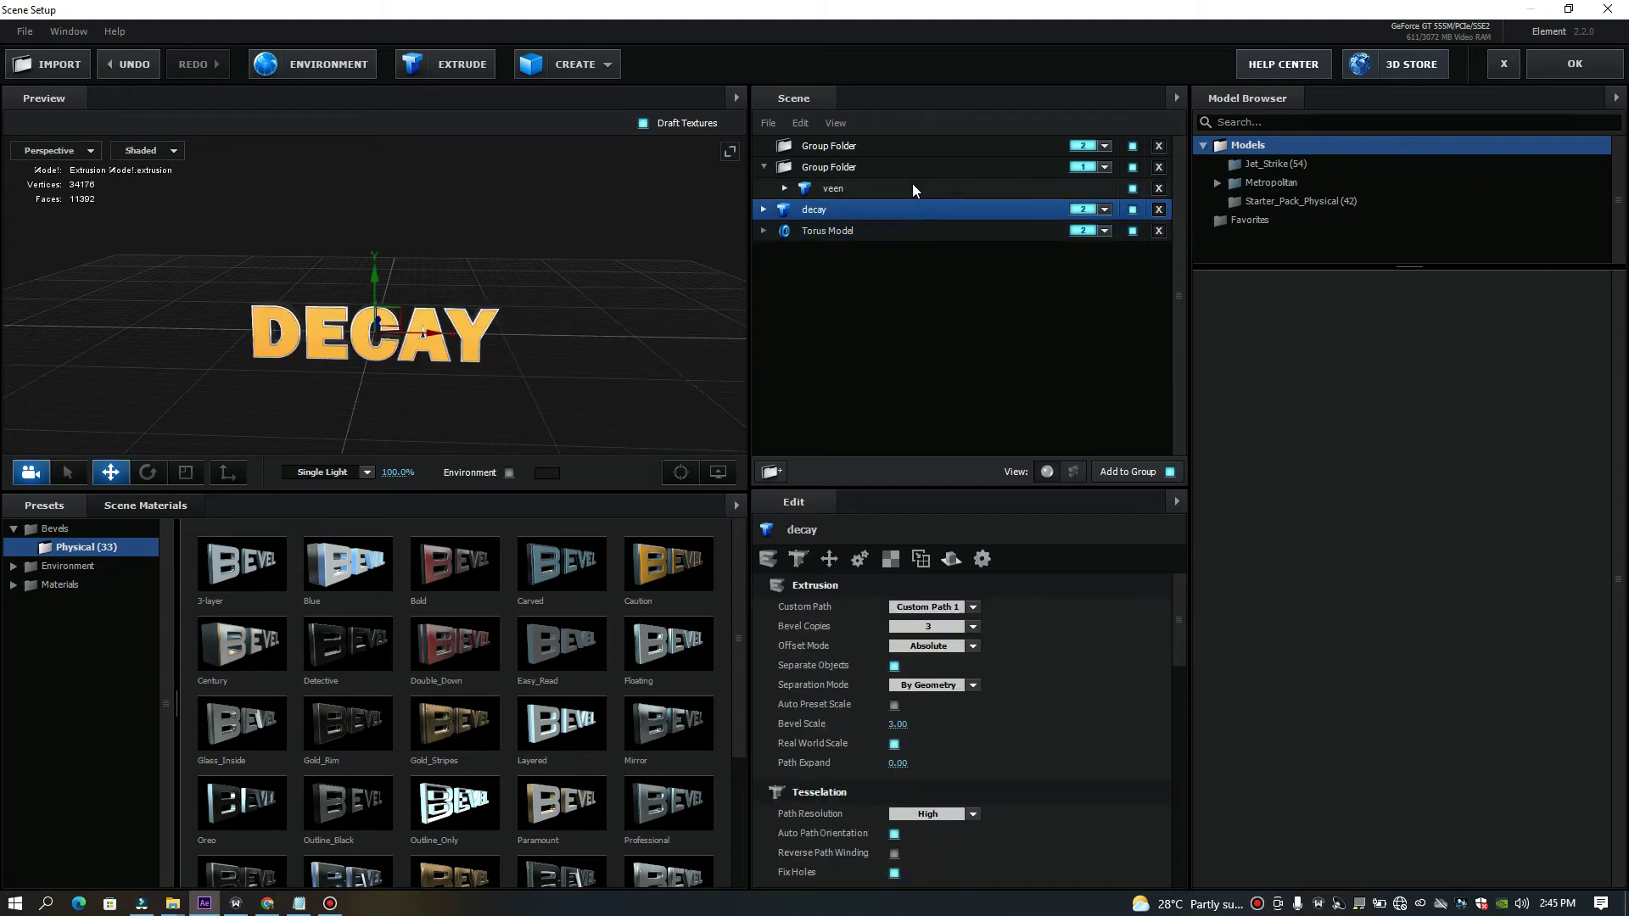
click(913, 189)
drag(852, 215, 882, 148)
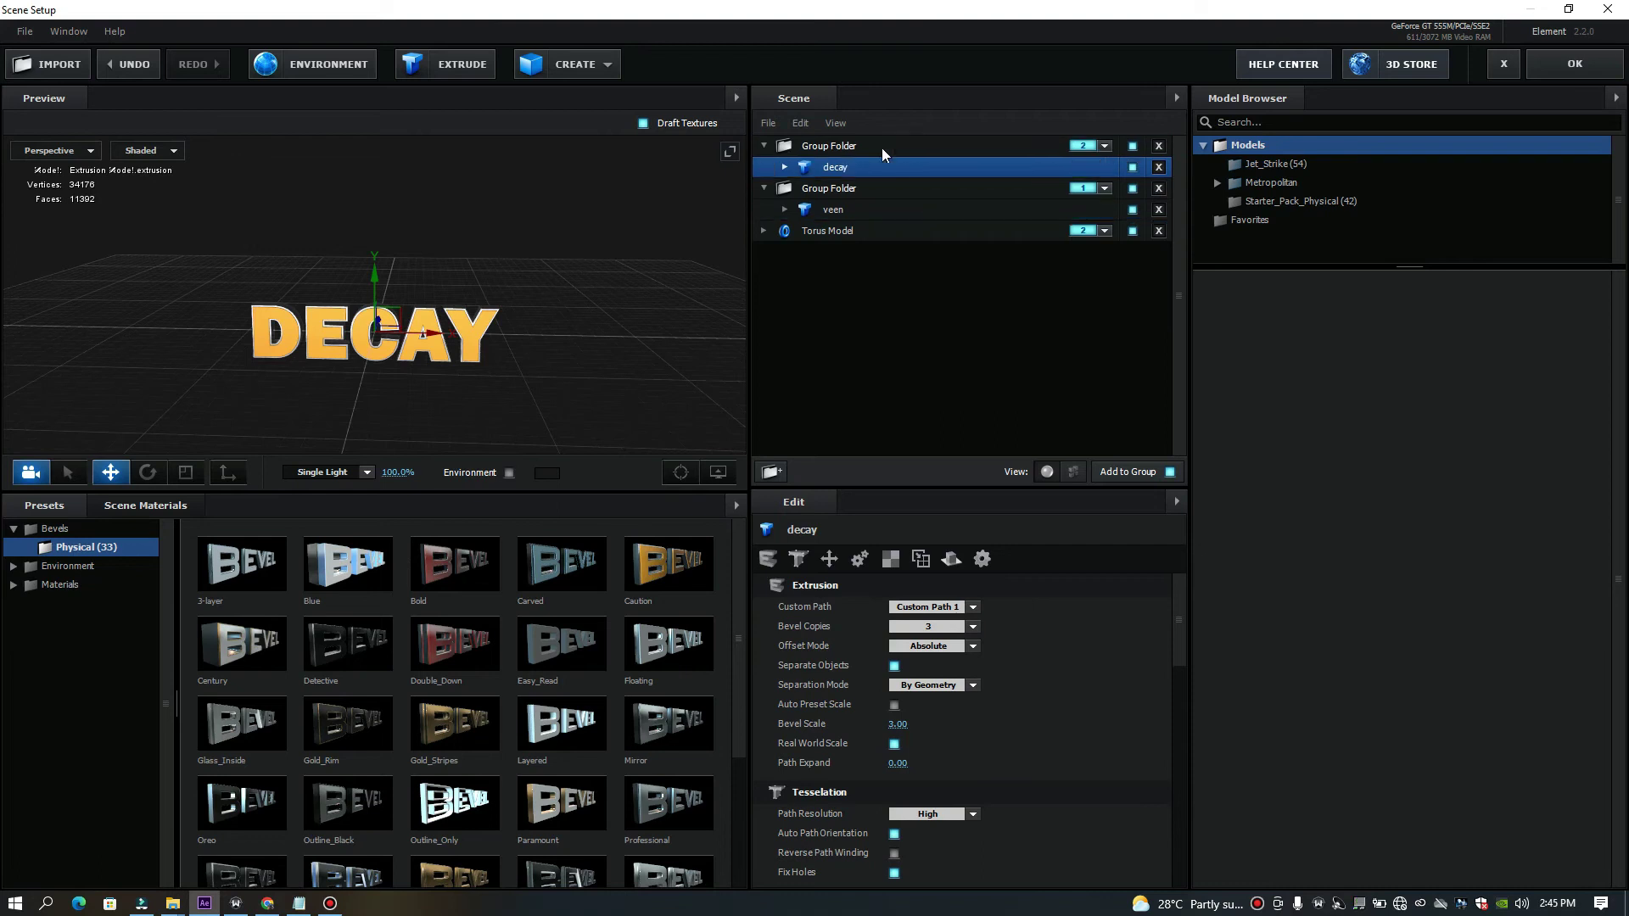
drag(847, 230, 869, 161)
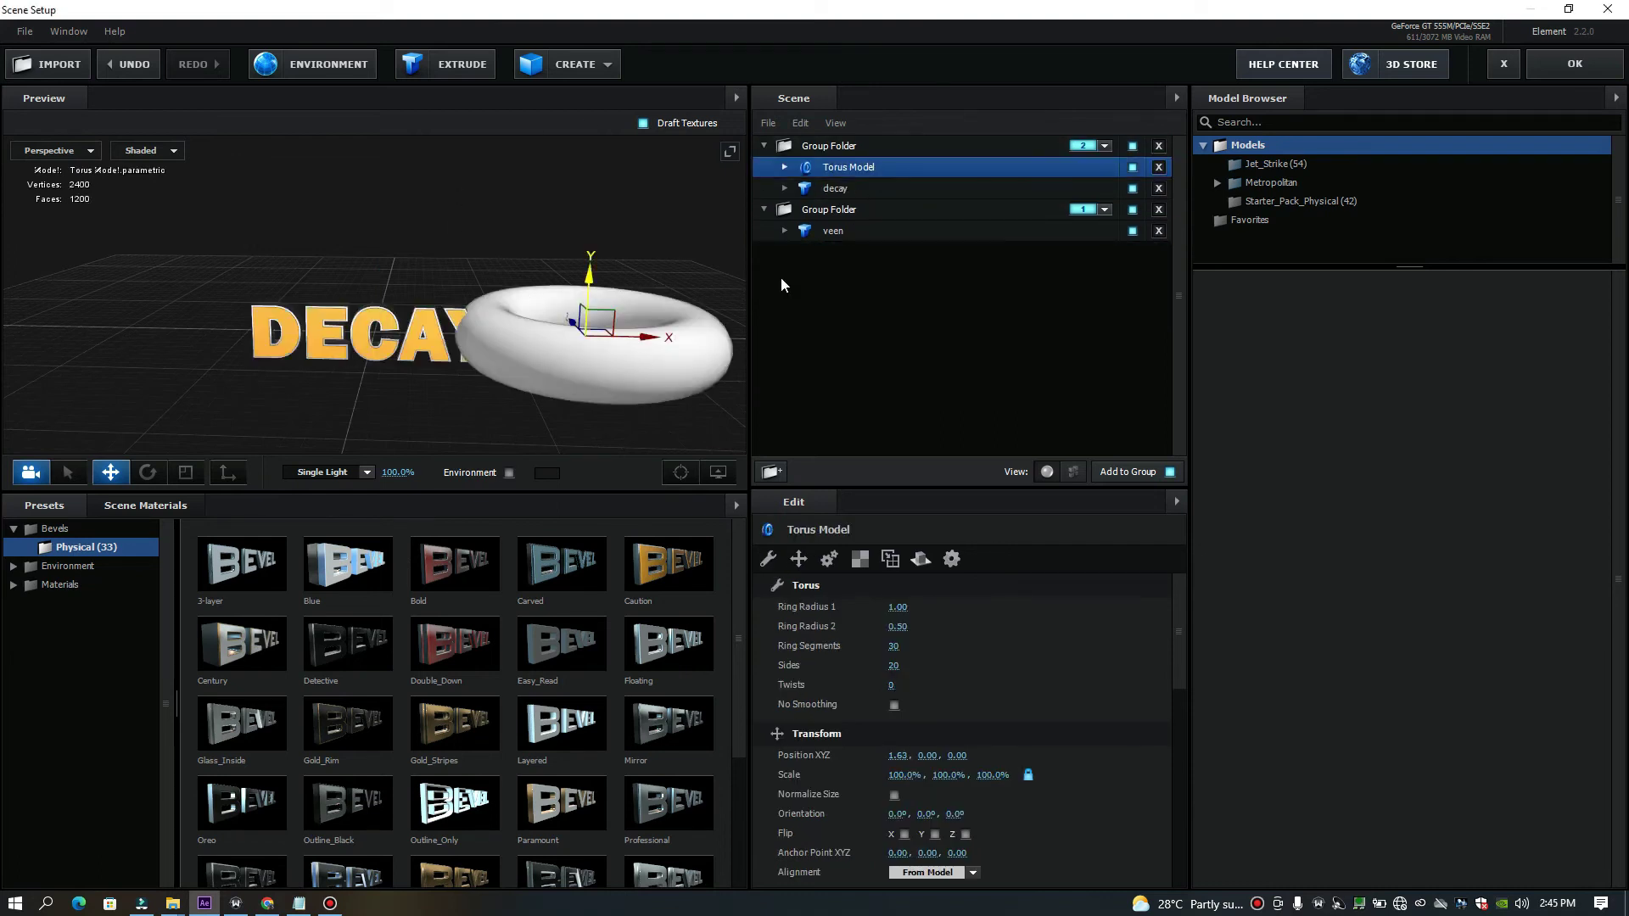
Scale the Torus Model down to 72.4%, place it at X position 1.94 beside the DECAY text, and apply the scene.
click(764, 209)
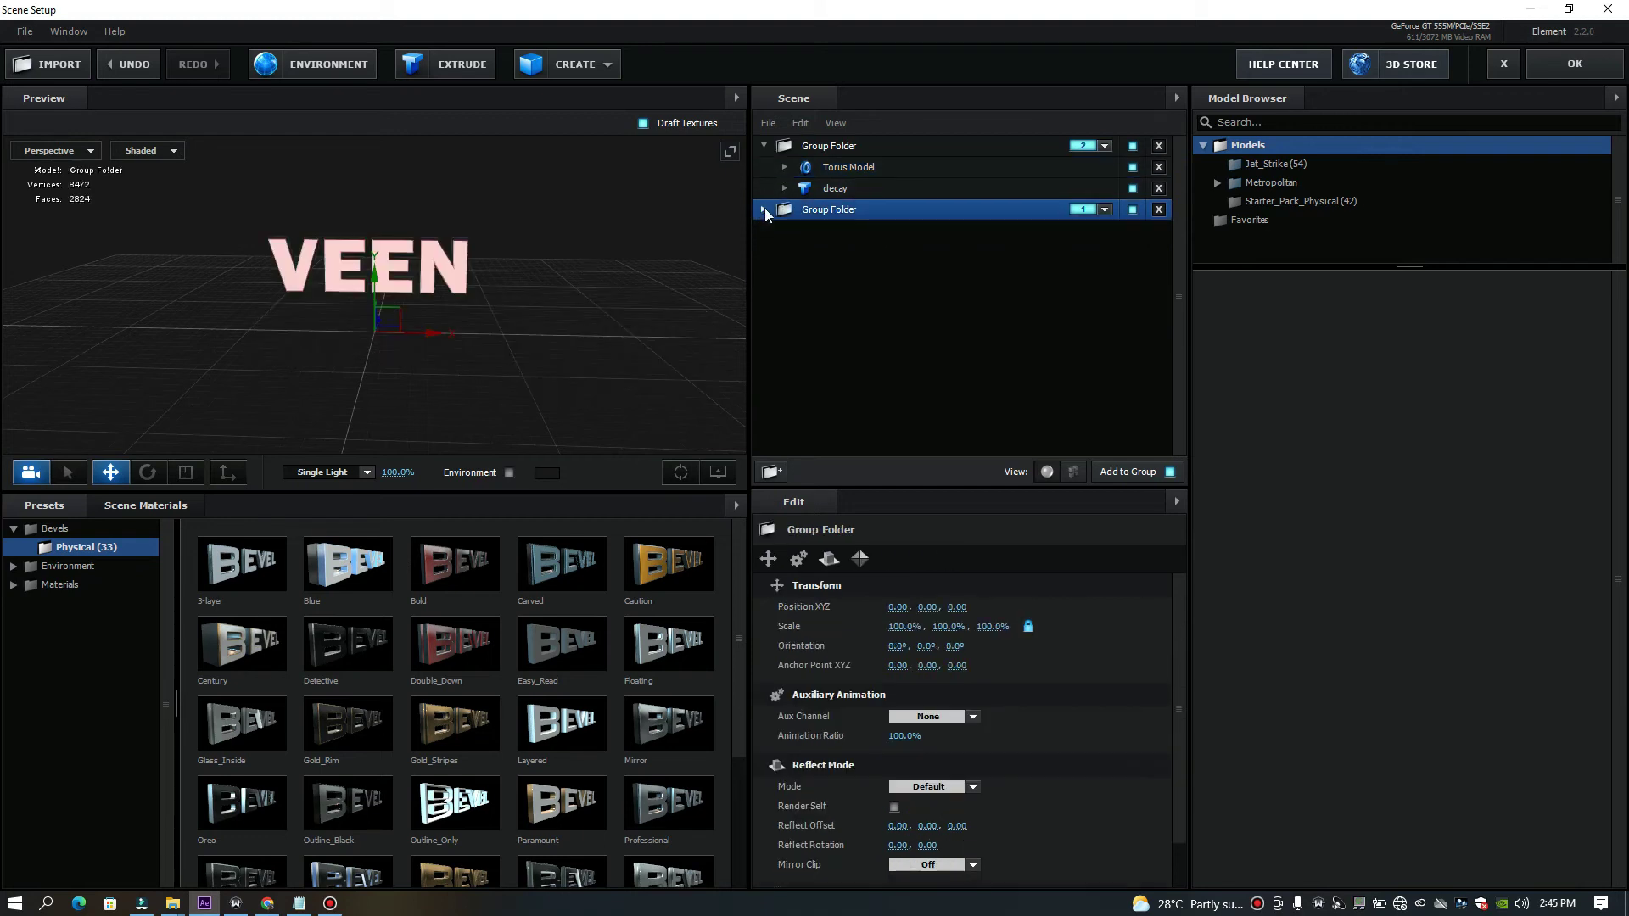
click(903, 141)
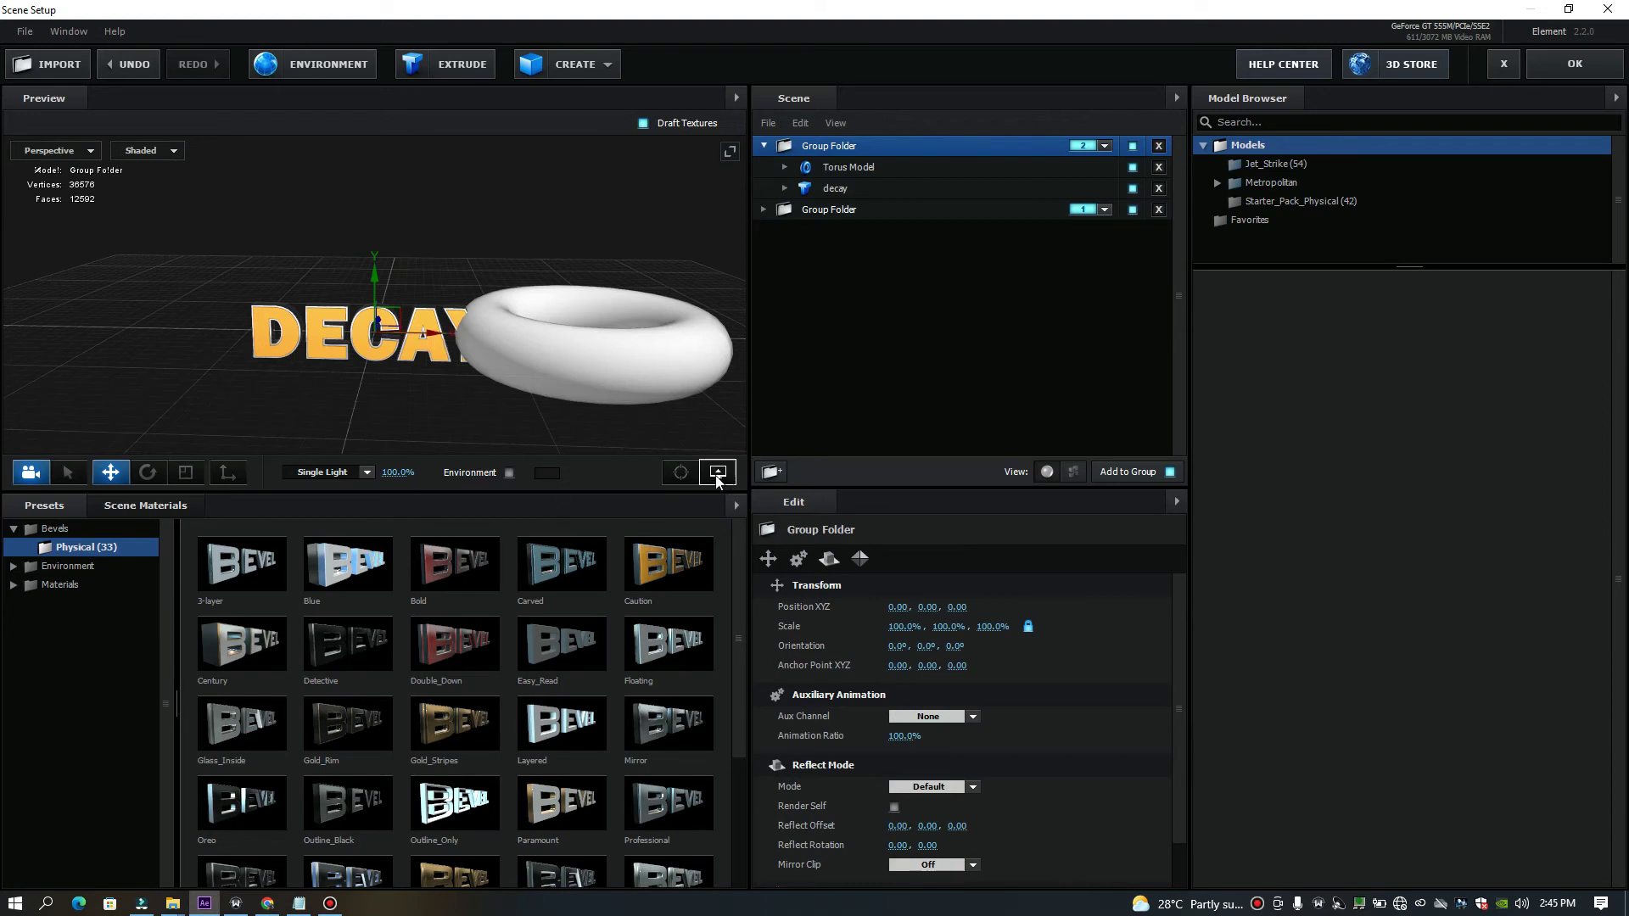
click(825, 168)
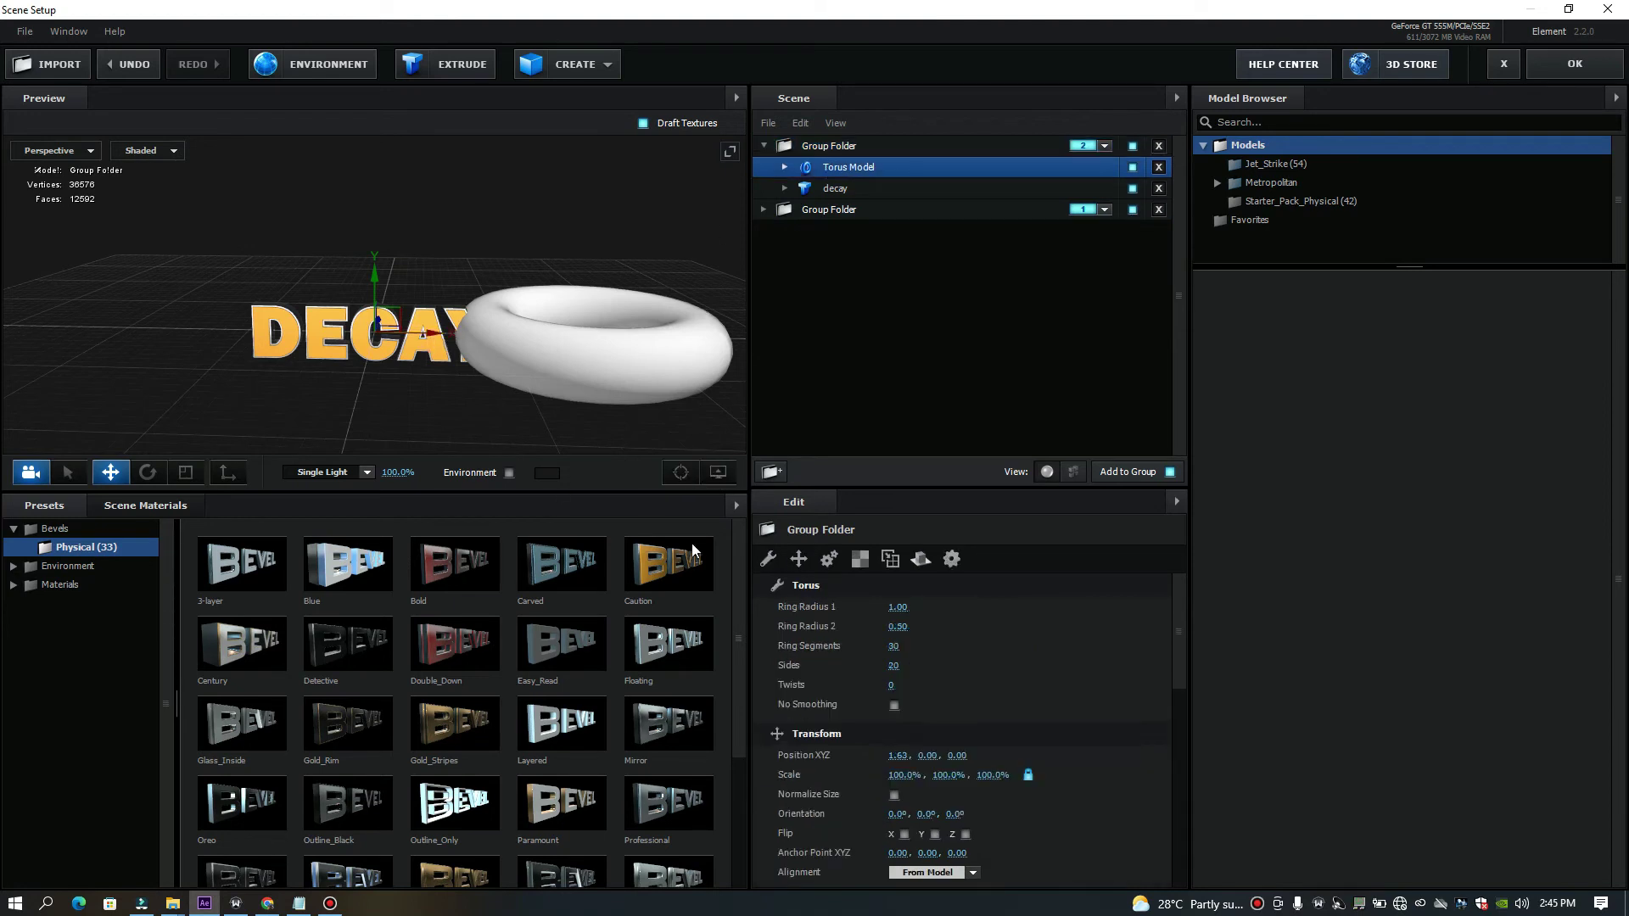
click(681, 472)
click(194, 472)
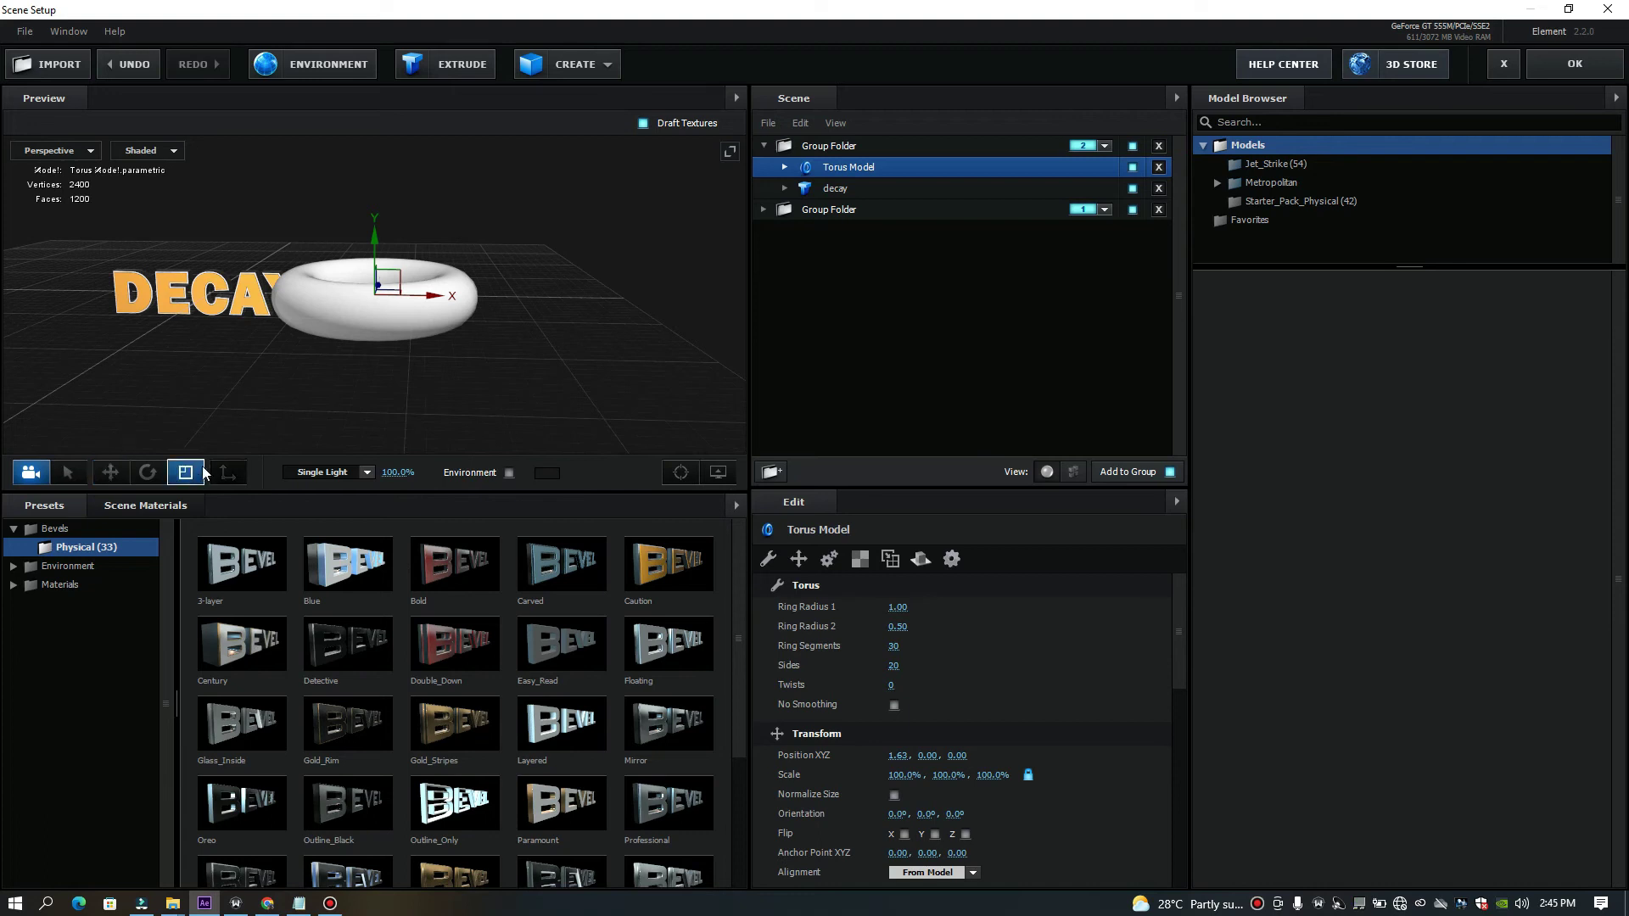
drag(375, 291, 464, 298)
click(109, 473)
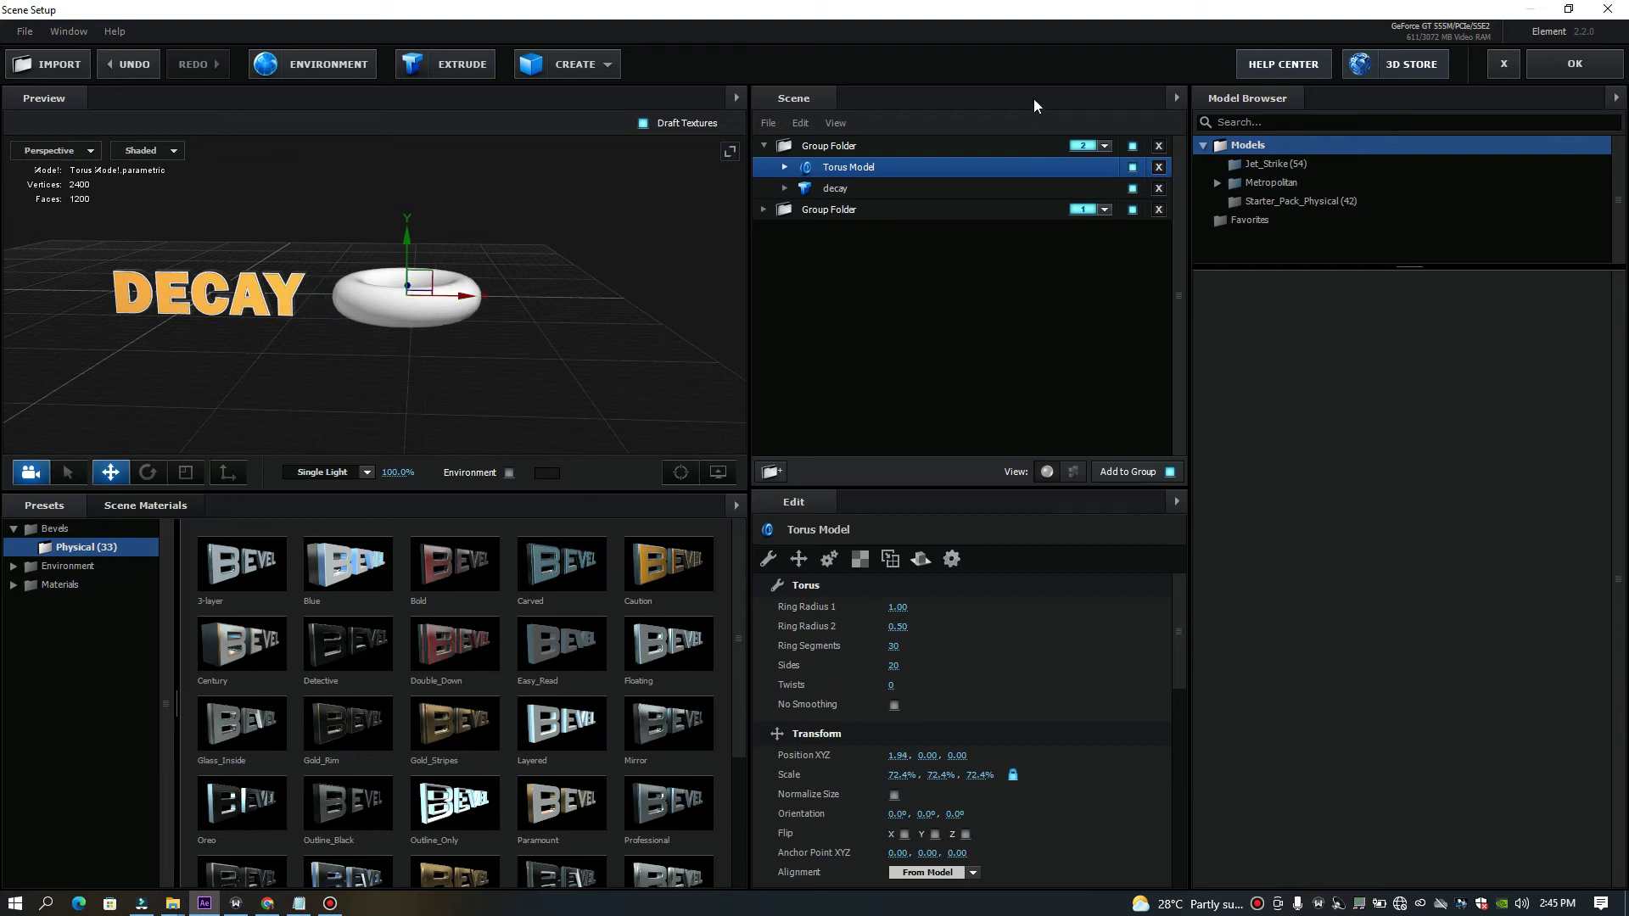
click(1570, 64)
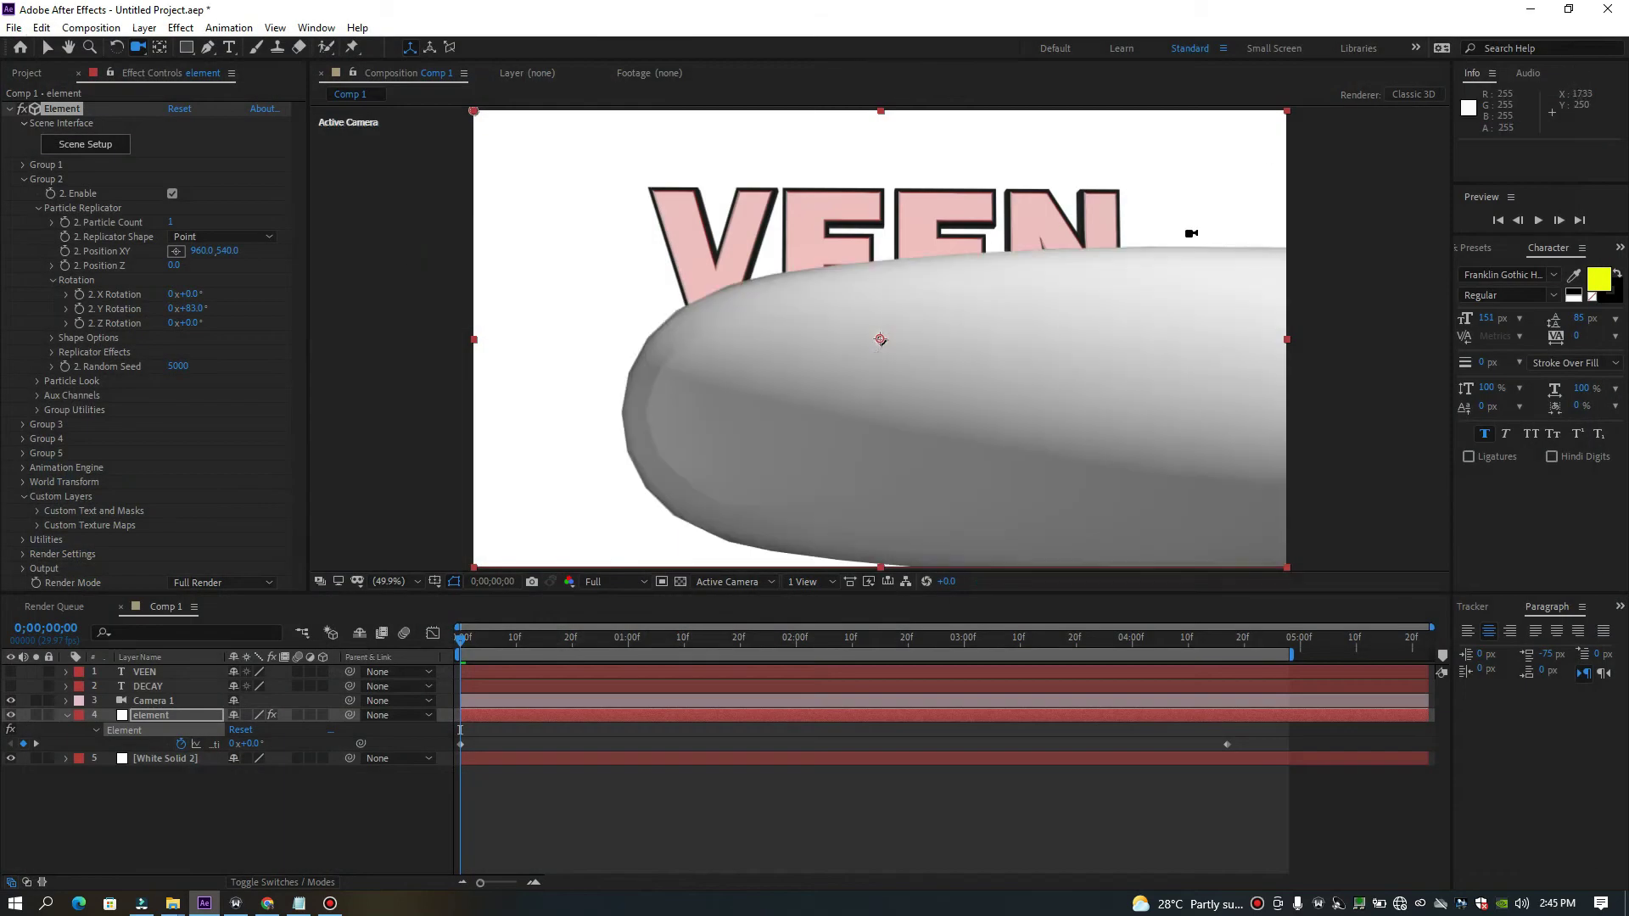
Set group 2's Y Rotation in the Particle Replicator to 20°.
click(464, 649)
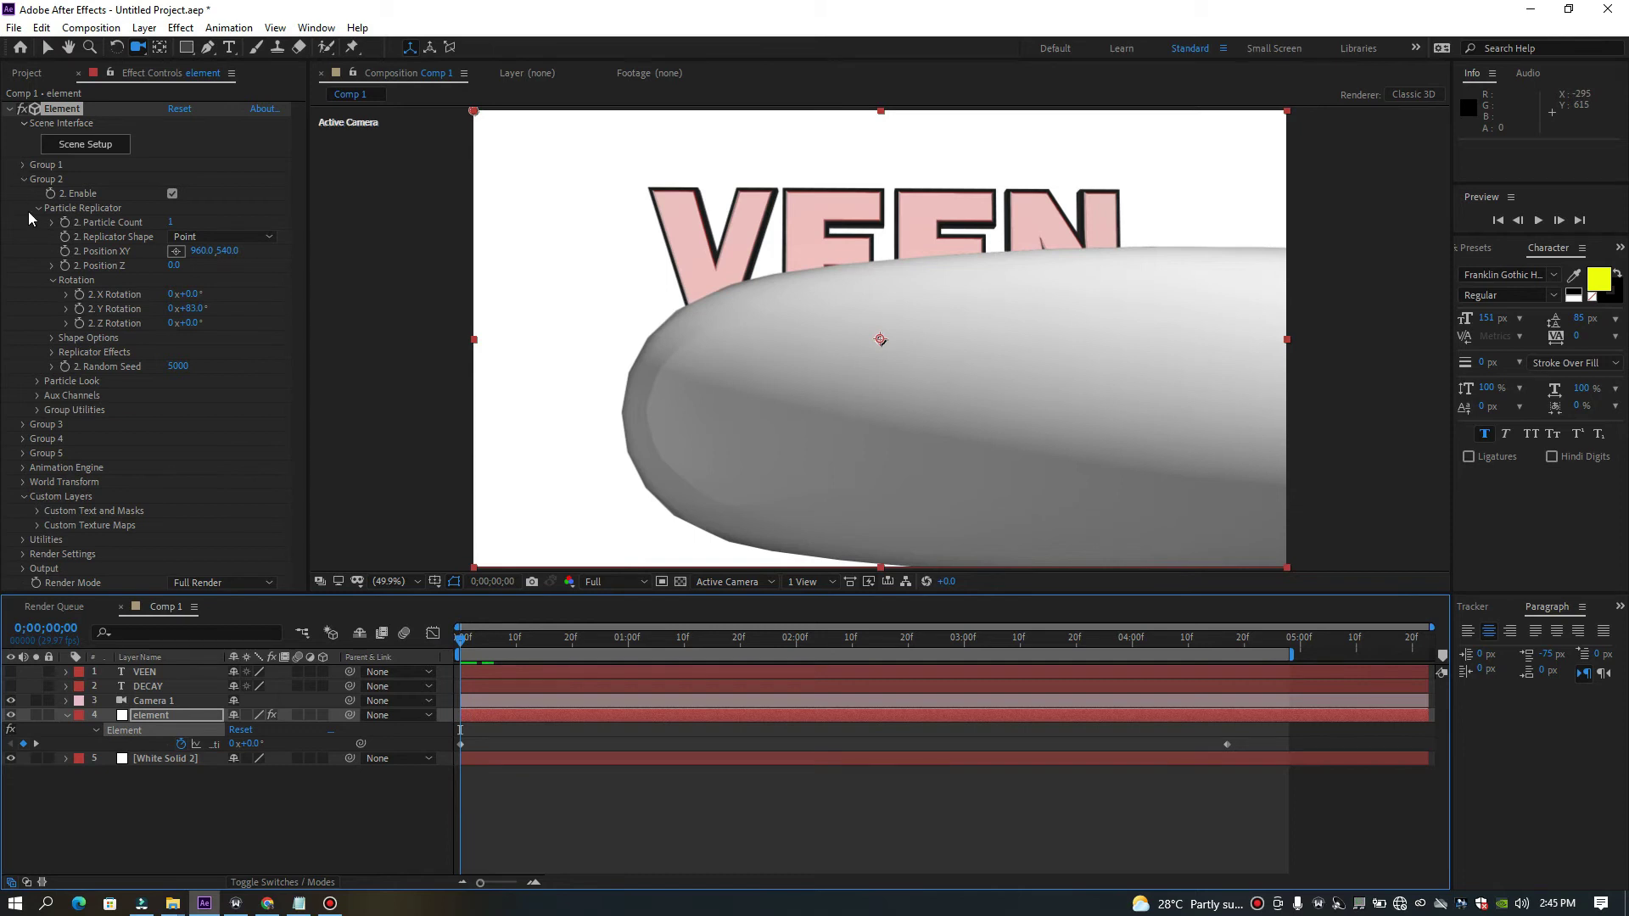
click(22, 181)
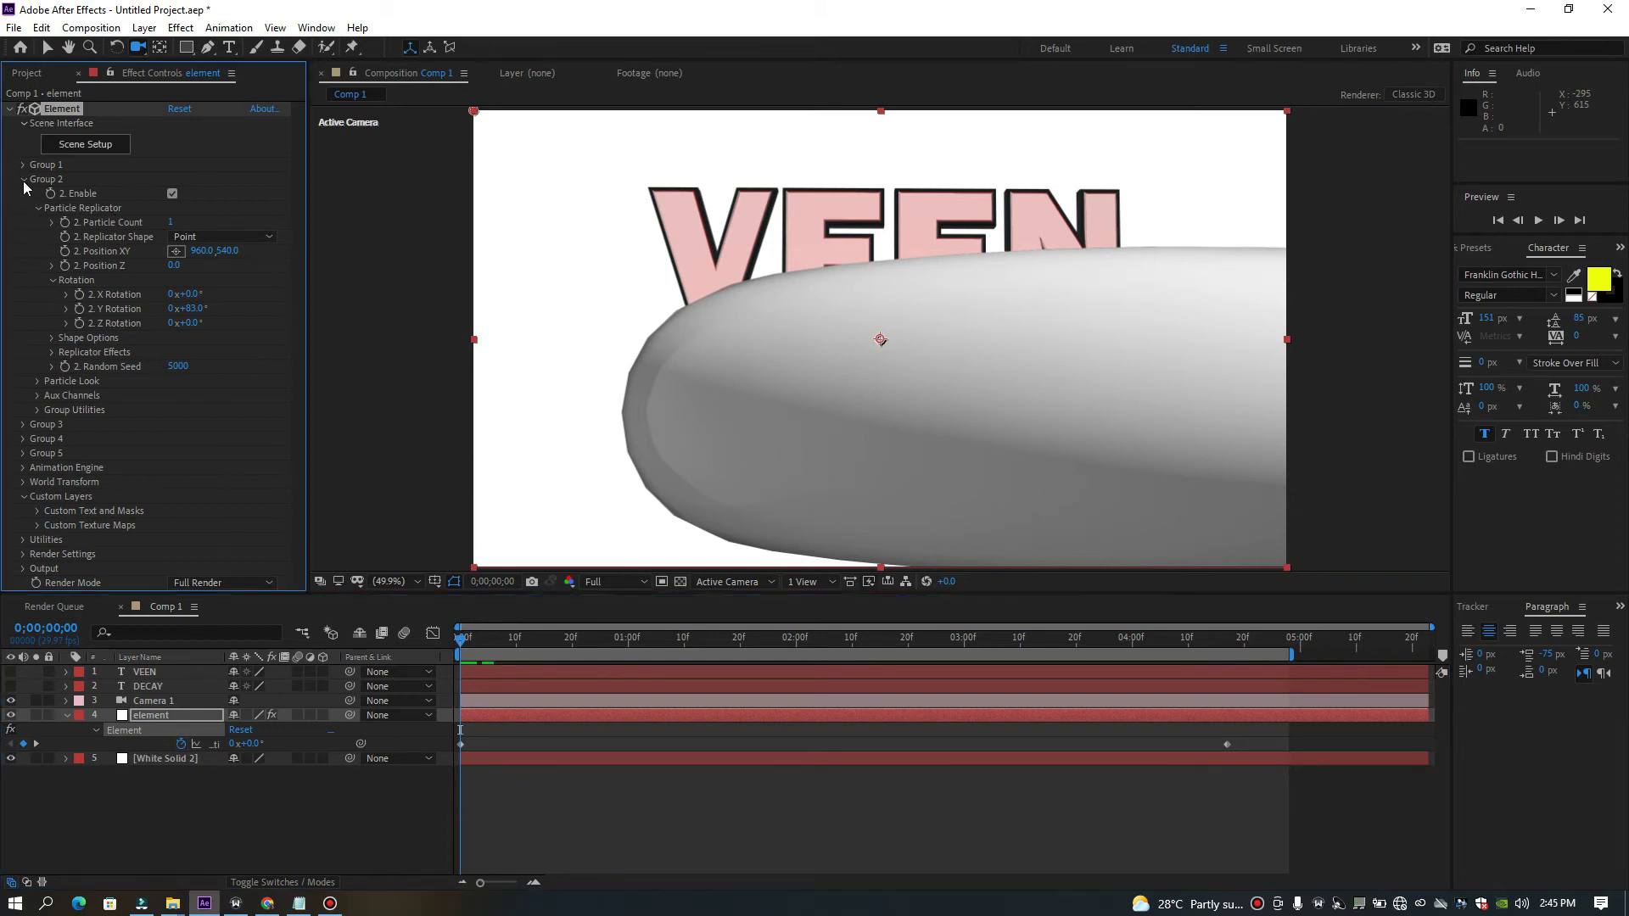
click(23, 181)
click(39, 214)
click(39, 209)
click(190, 309)
text(45)
key(Return)
drag(155, 308, 140, 308)
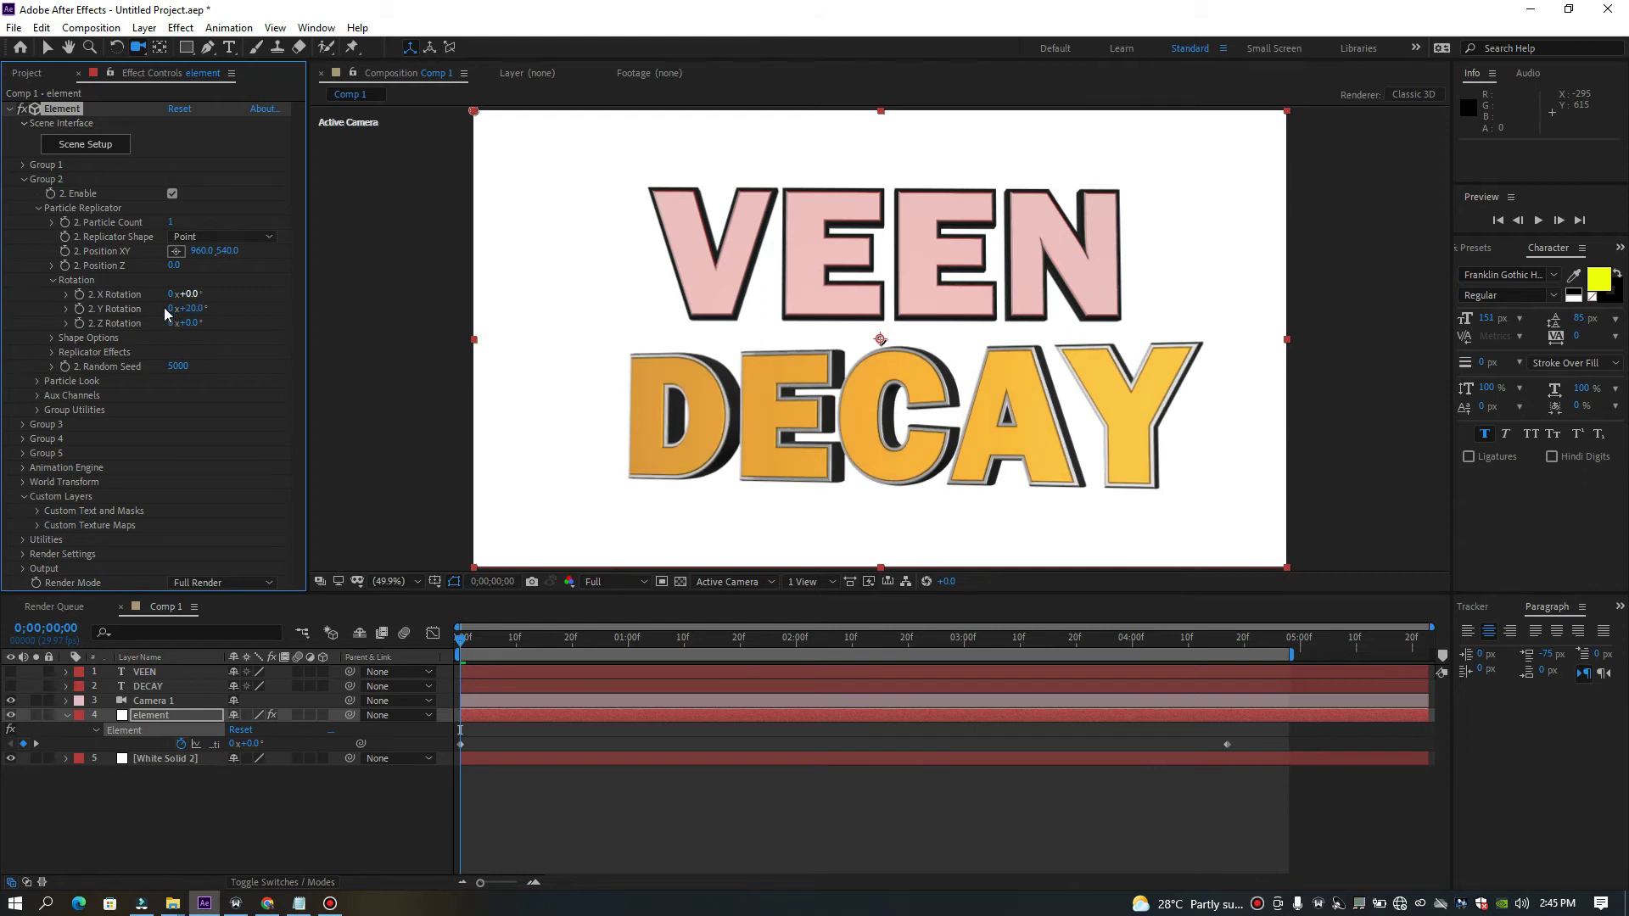
Pull back and pan Camera 1 to frame both texts and the torus, and set group 2's Y Rotation to 10°.
click(524, 701)
key(c)
drag(894, 271, 913, 545)
drag(922, 250, 916, 582)
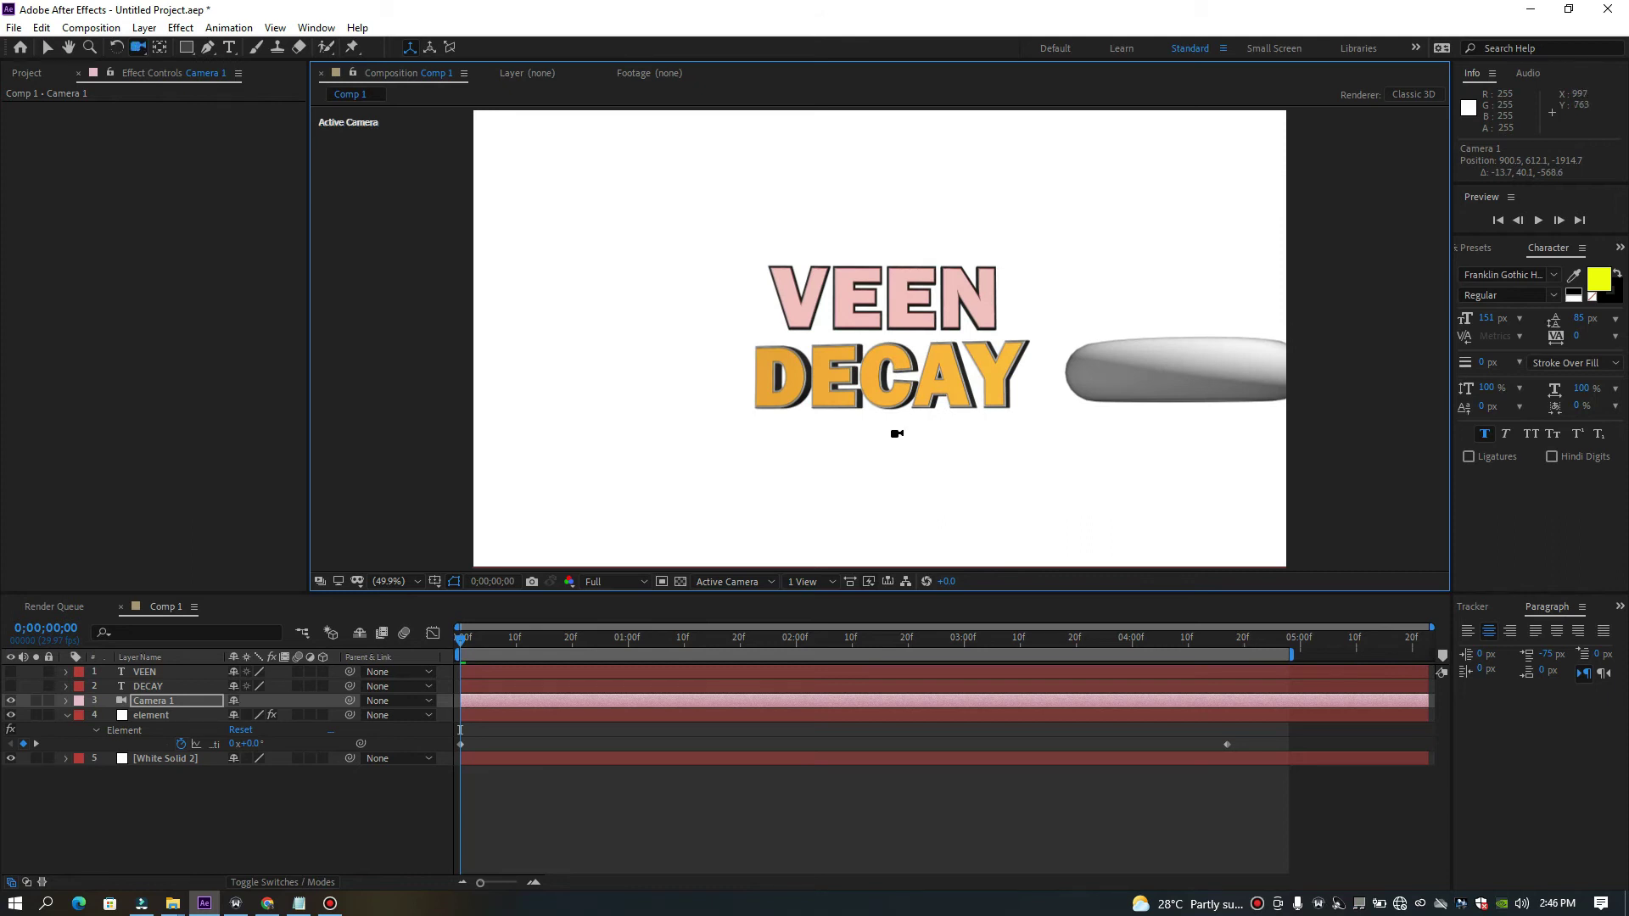
key(c)
drag(940, 395, 830, 382)
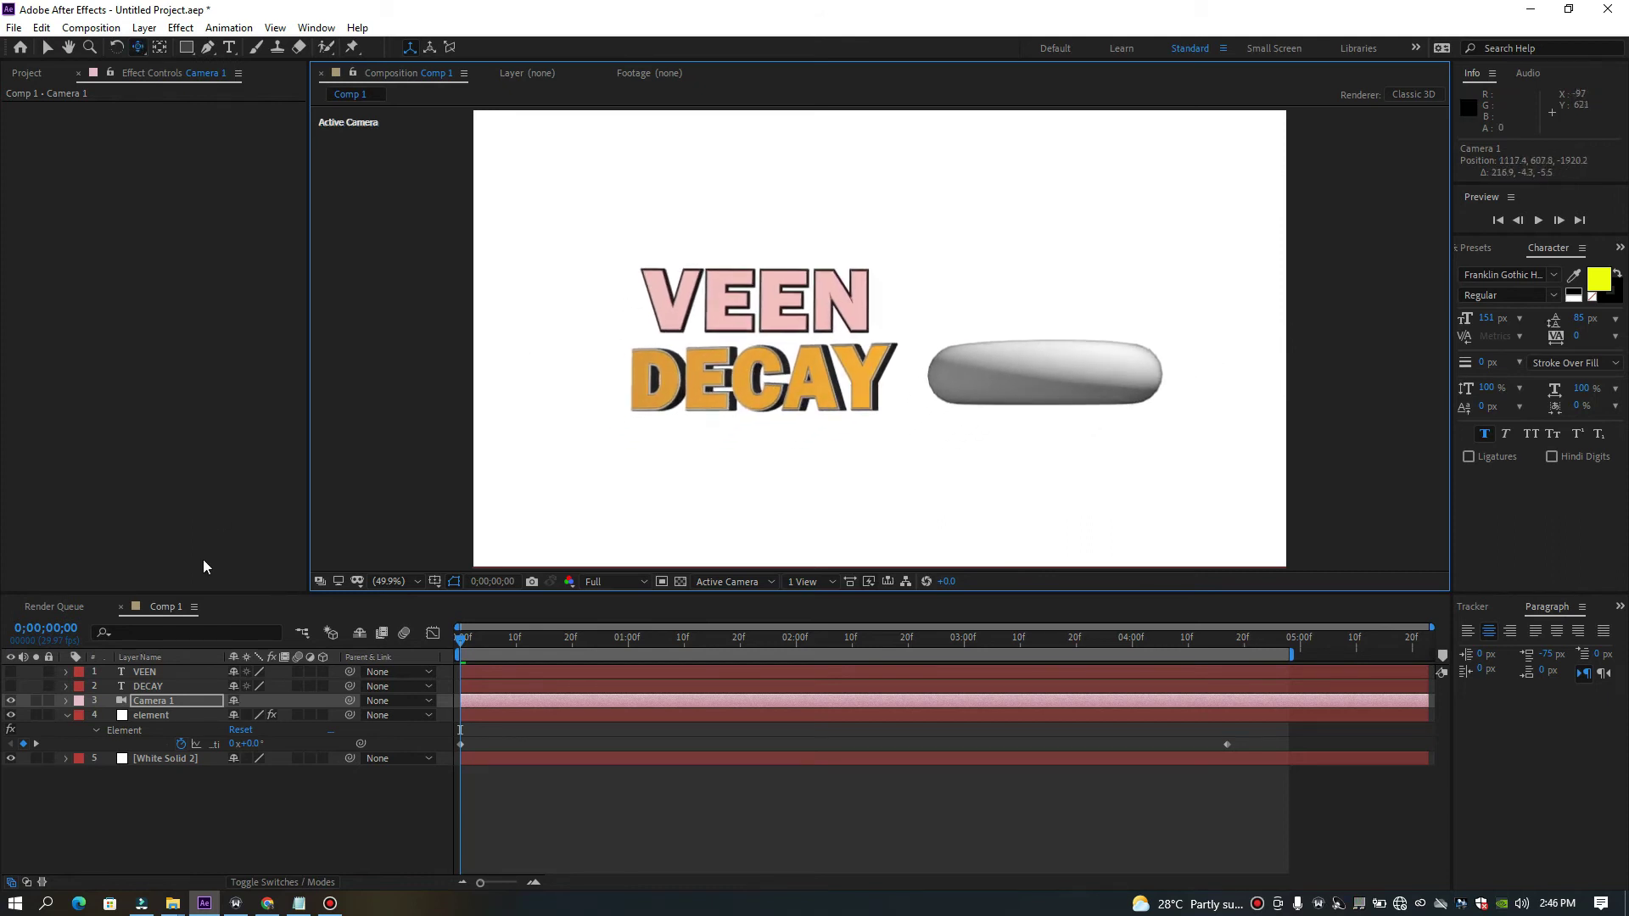
click(516, 720)
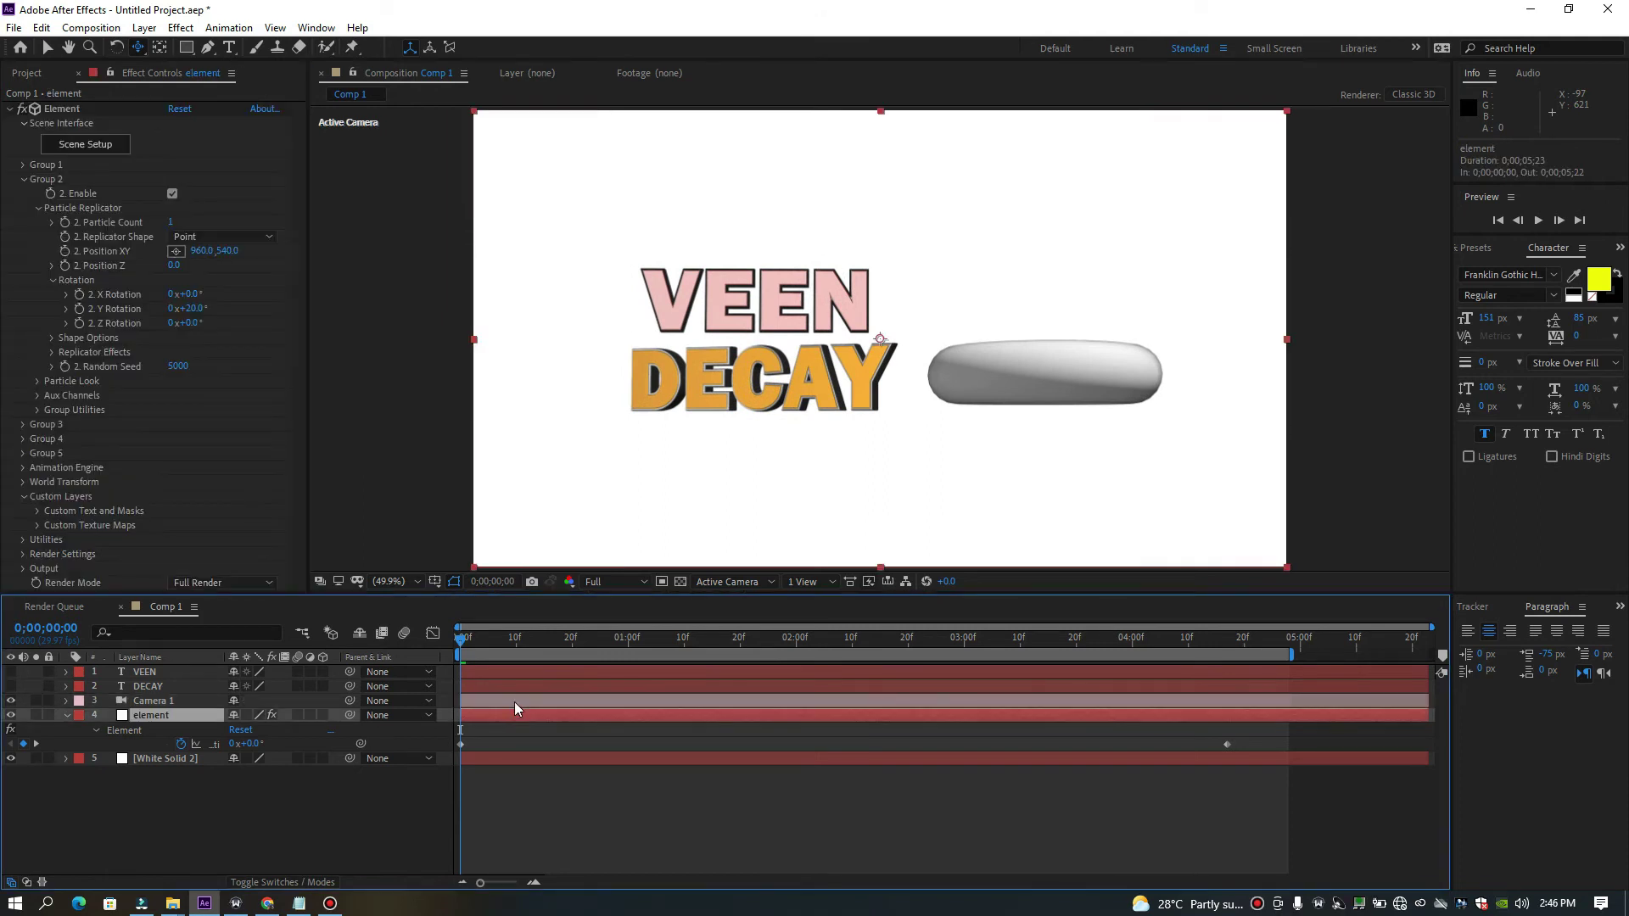
mouse_move(189, 309)
mouse_down()
mouse_move(225, 308)
mouse_move(178, 308)
mouse_up()
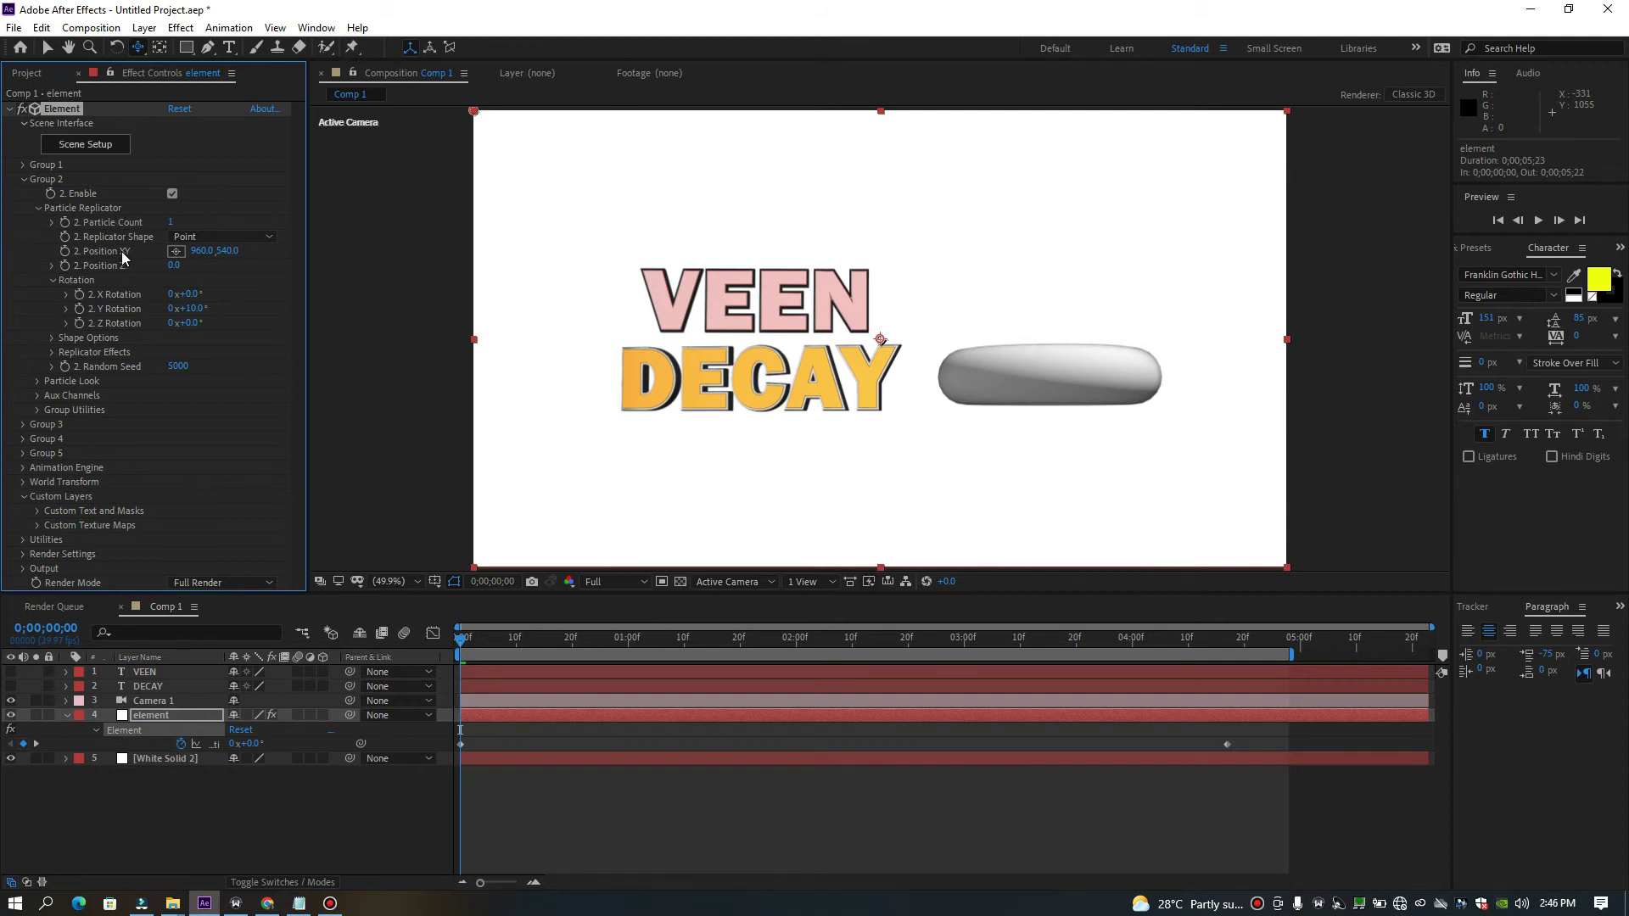
Reopen the Element scene and assign the decay model to auxiliary animation Channel 2.
click(97, 146)
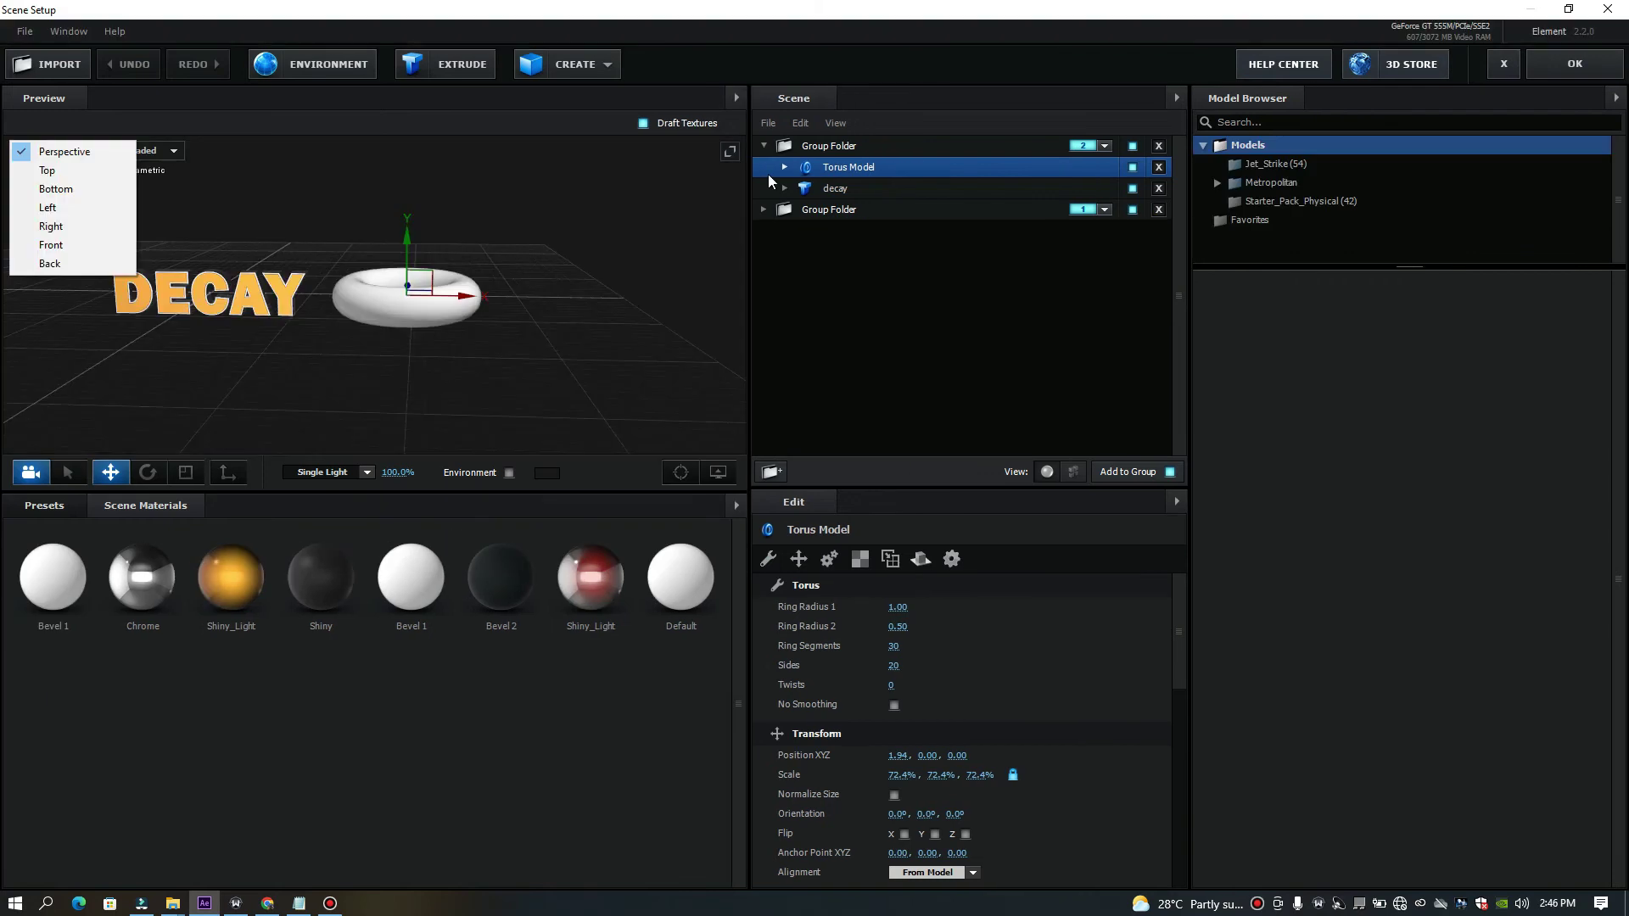
click(862, 187)
click(863, 188)
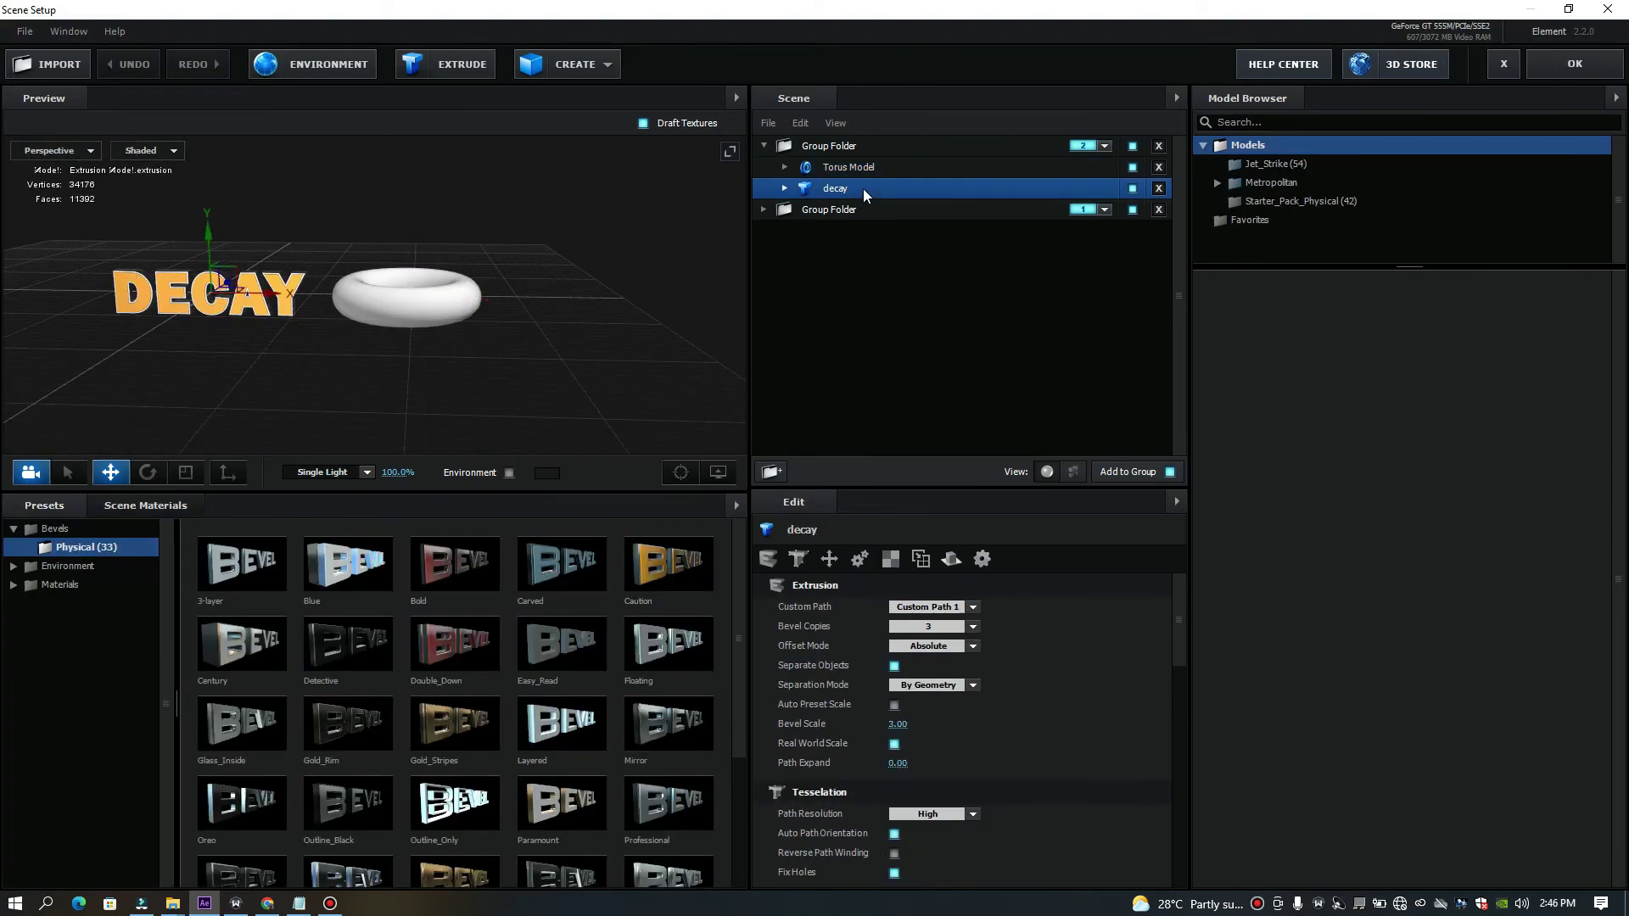
right_click(989, 186)
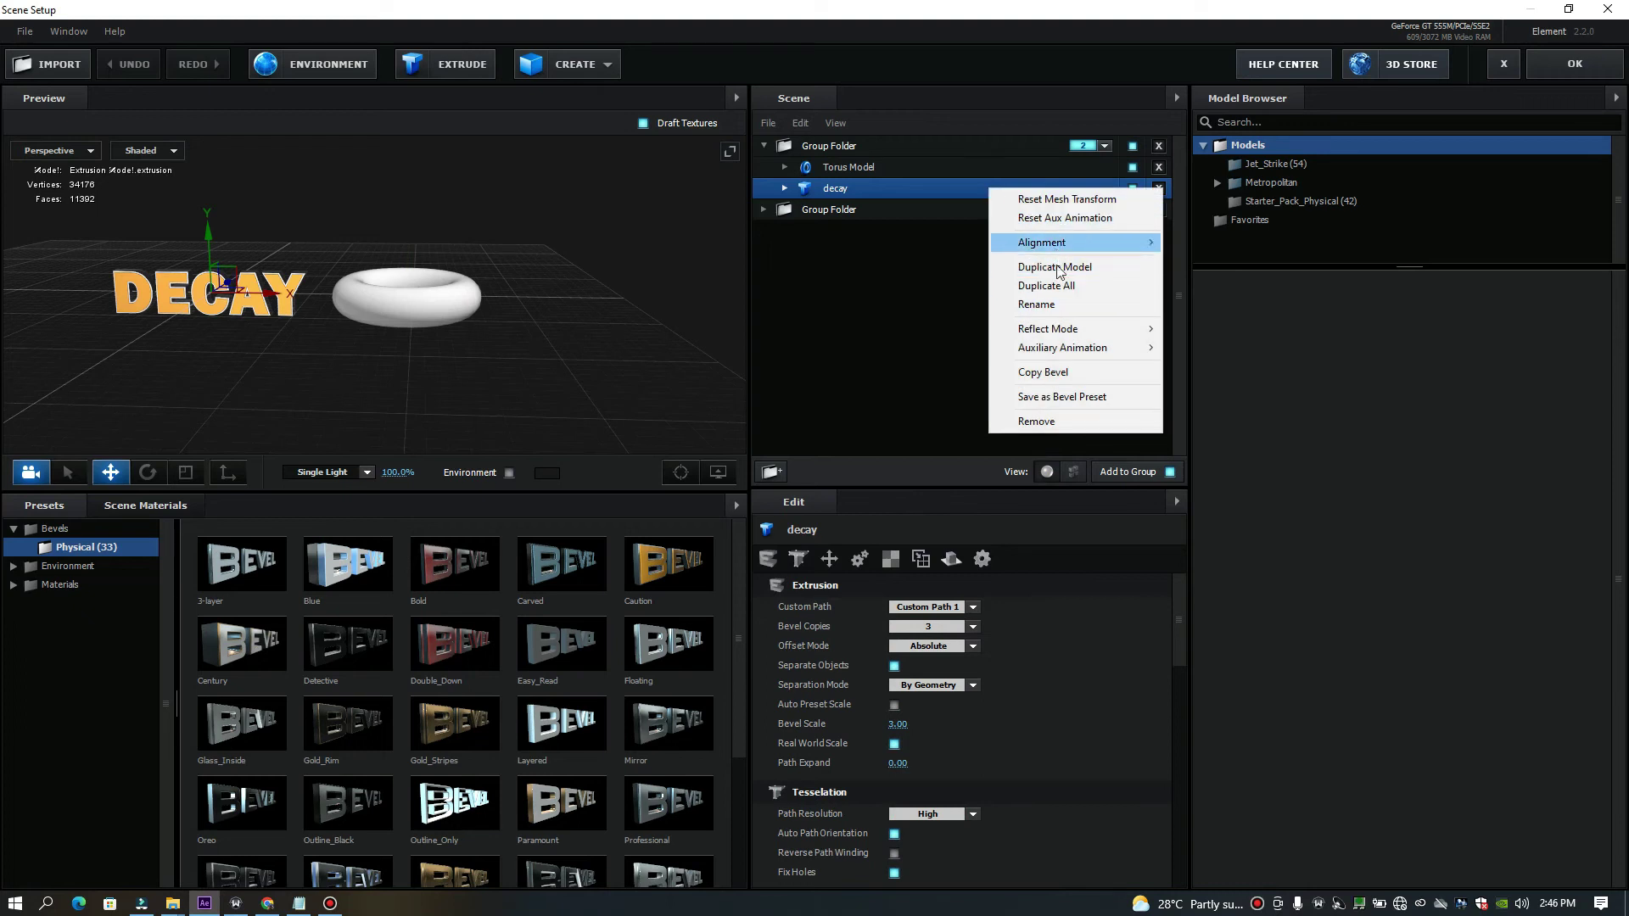
mouse_move(1097, 348)
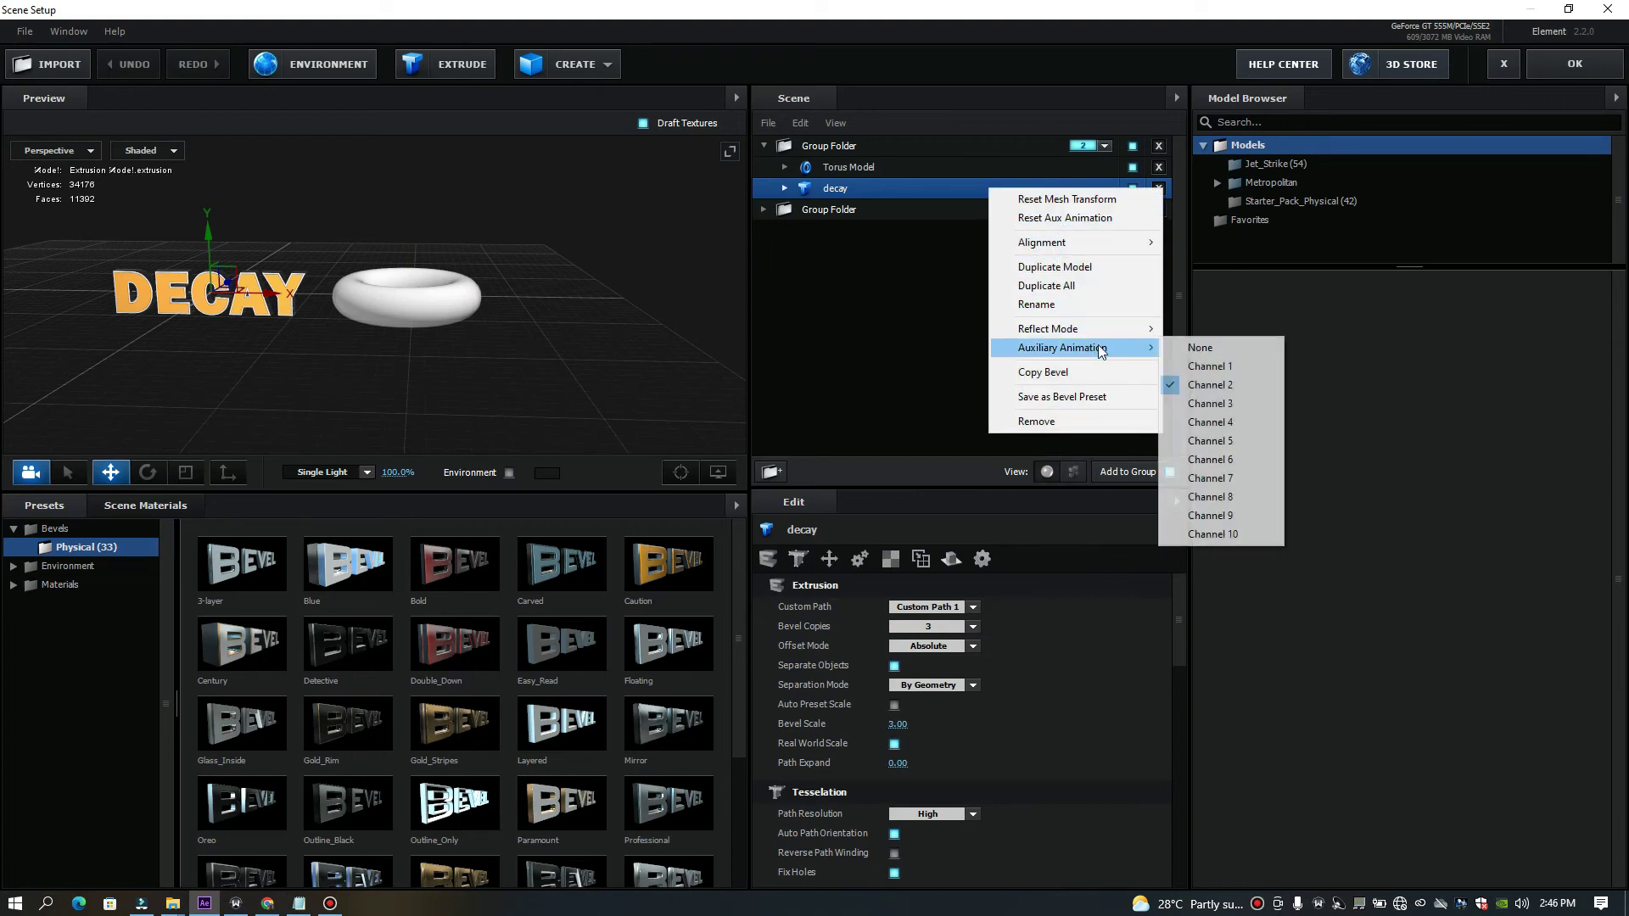
click(1205, 386)
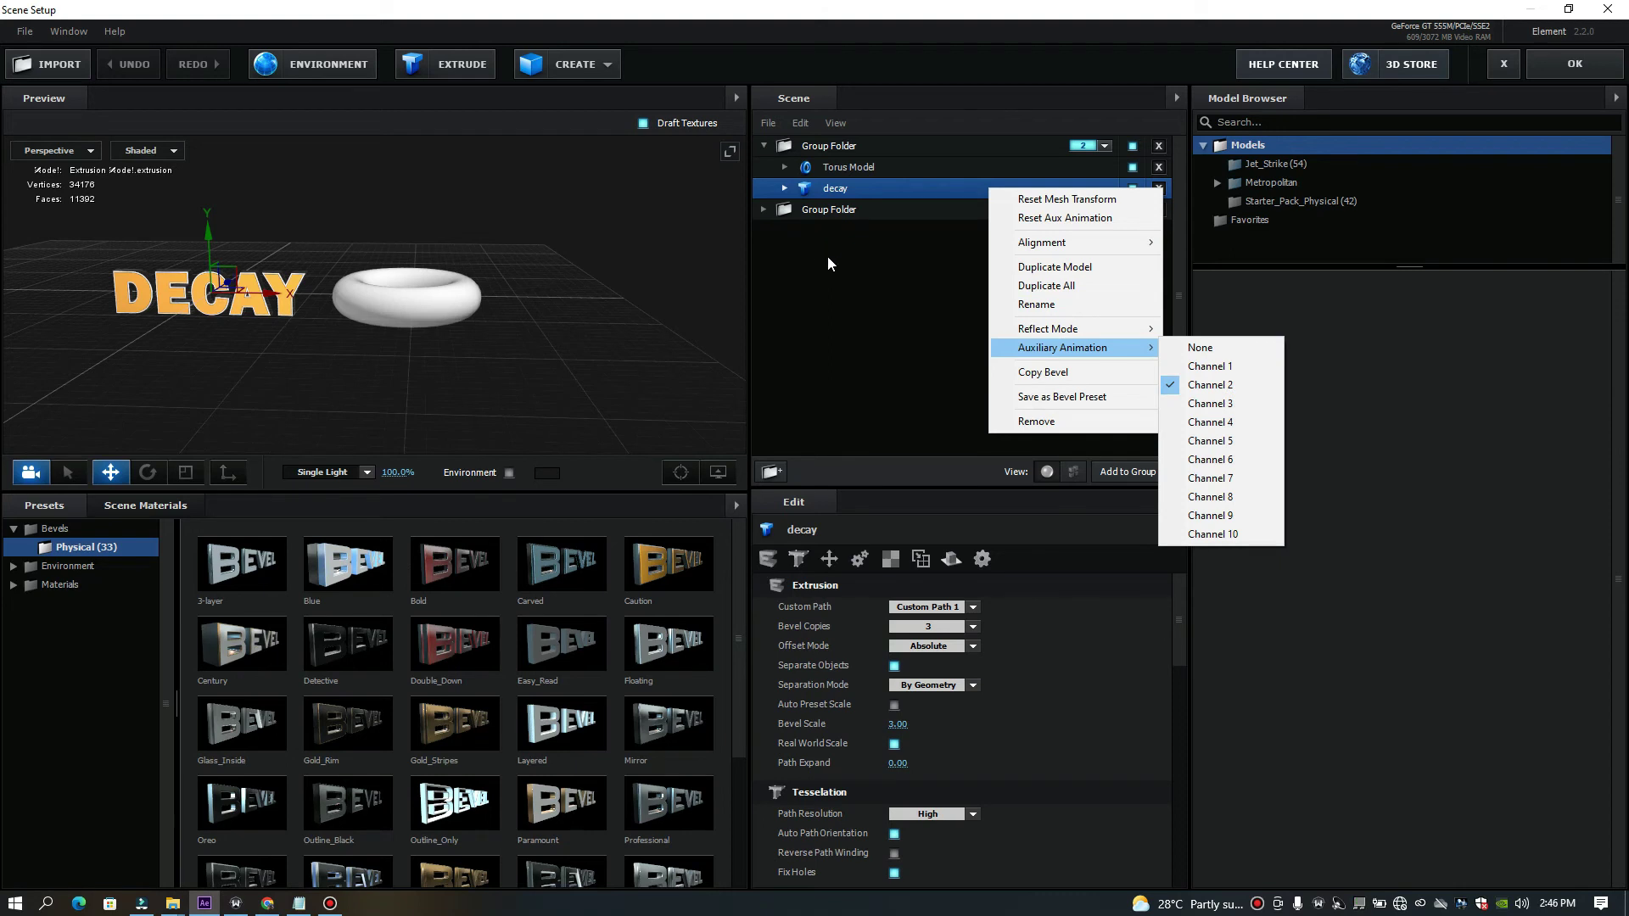
Assign the Torus Model to auxiliary animation Channel 1 and apply the scene.
click(862, 169)
right_click(862, 169)
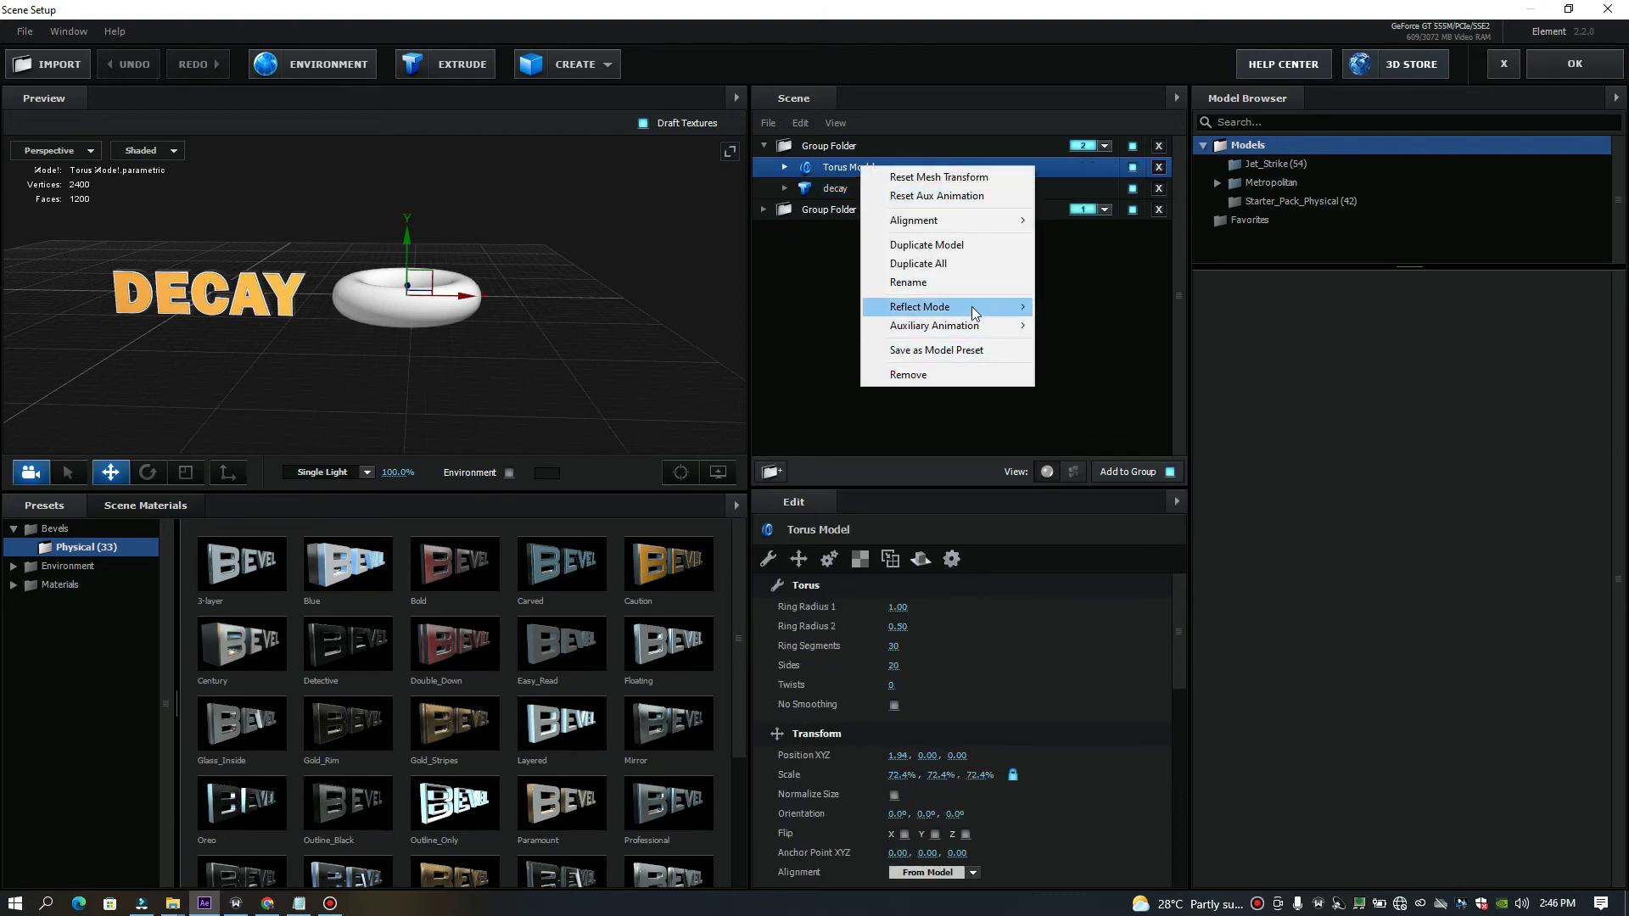
mouse_move(994, 328)
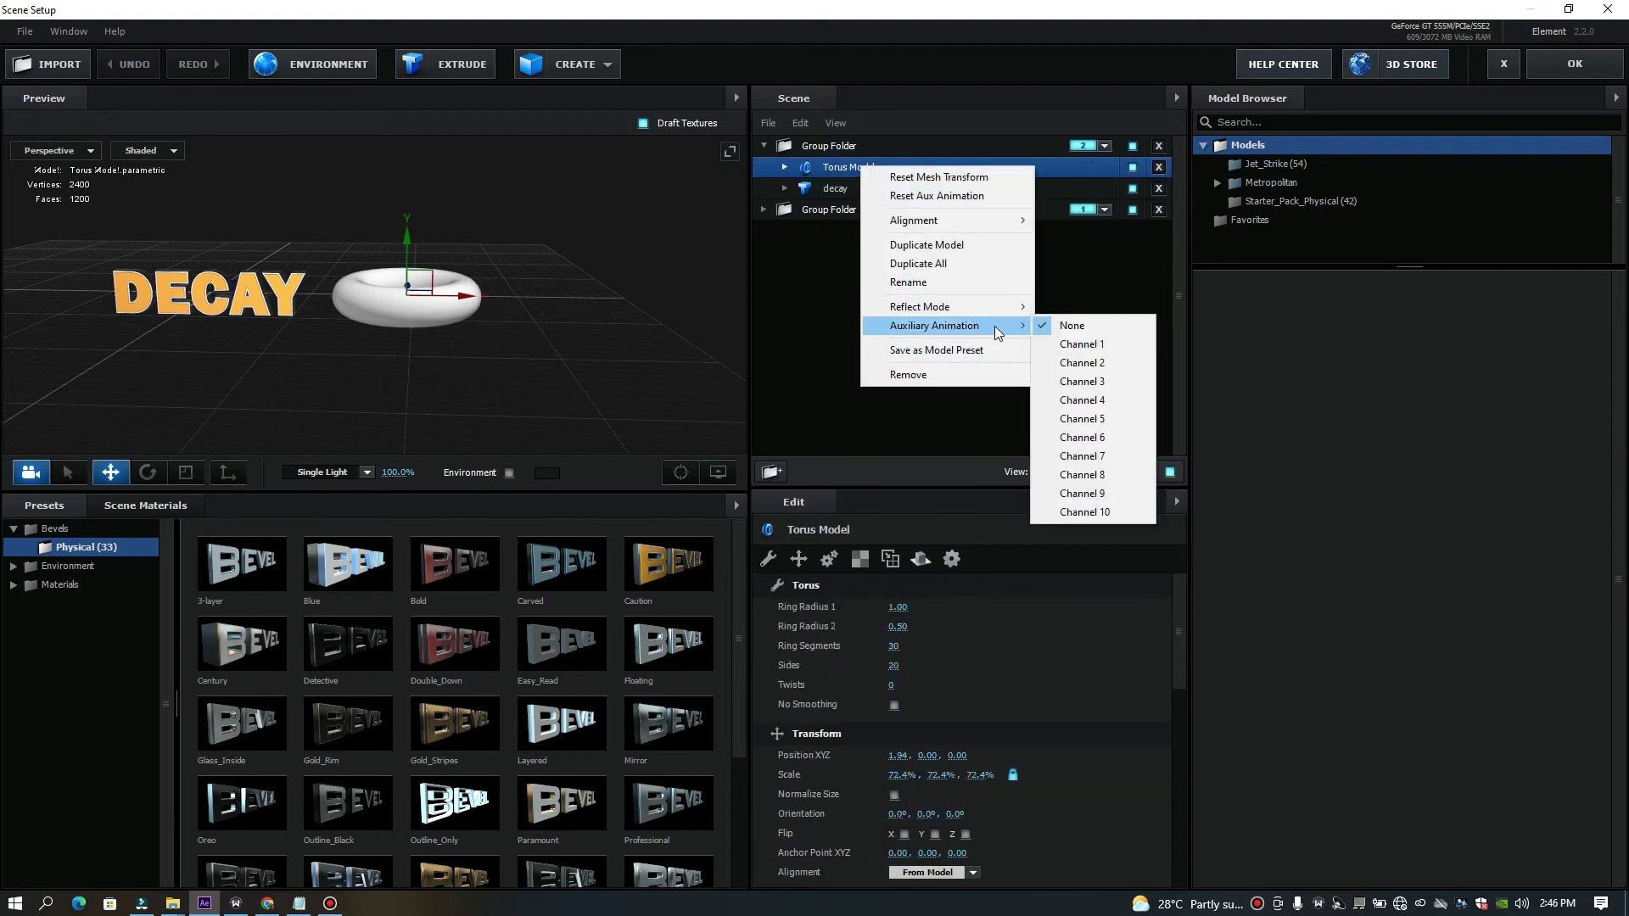
click(1067, 345)
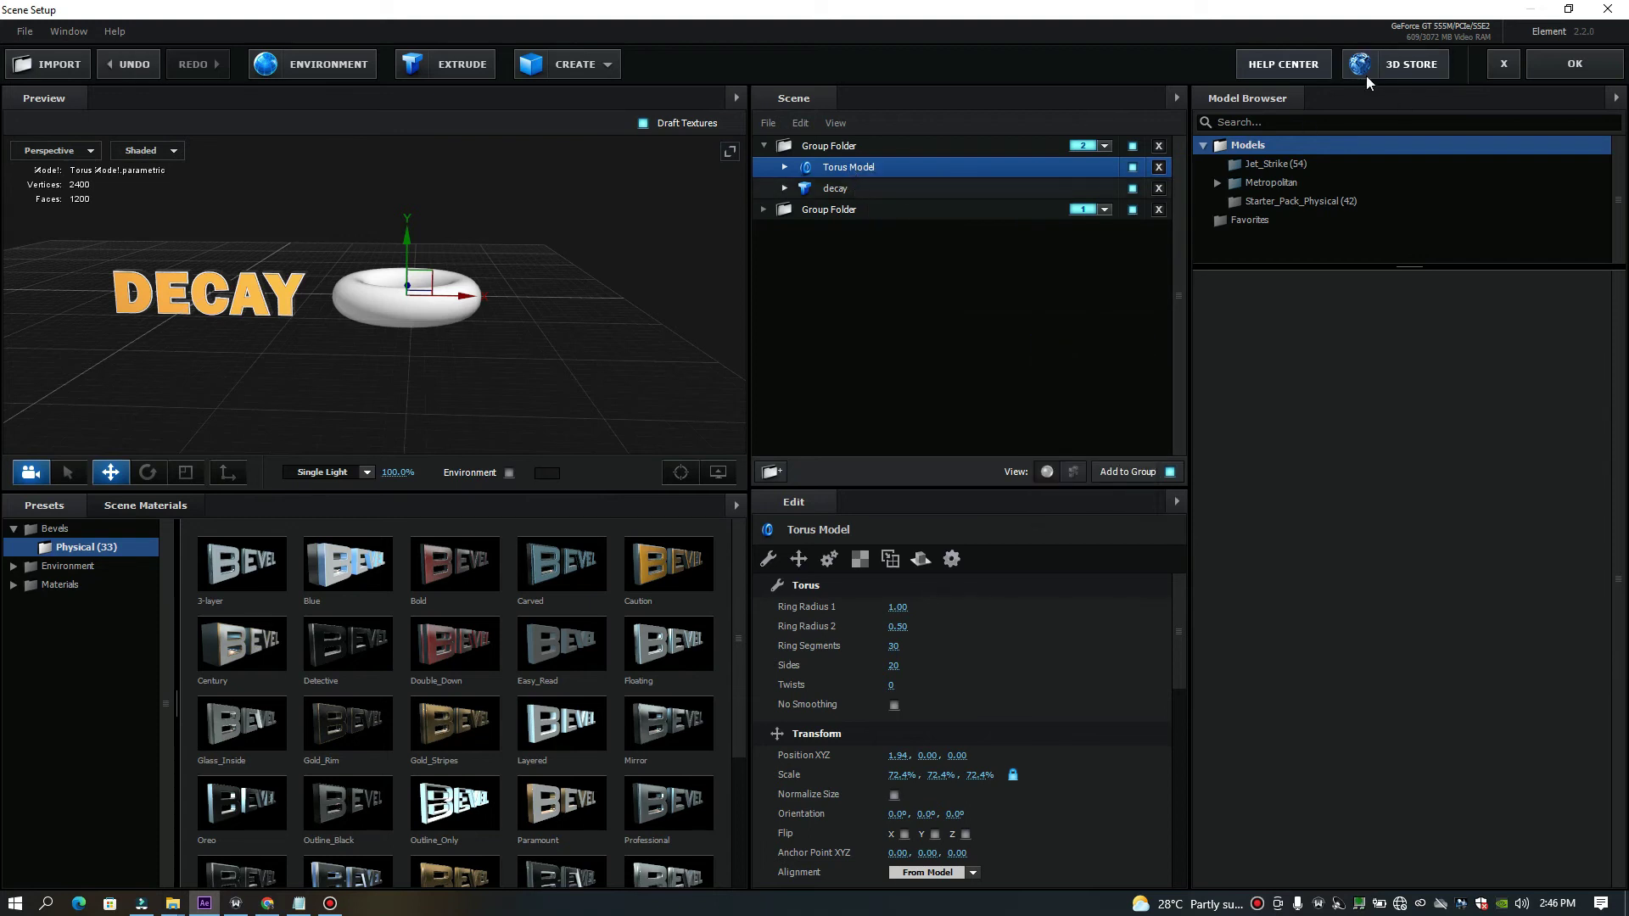
click(1551, 58)
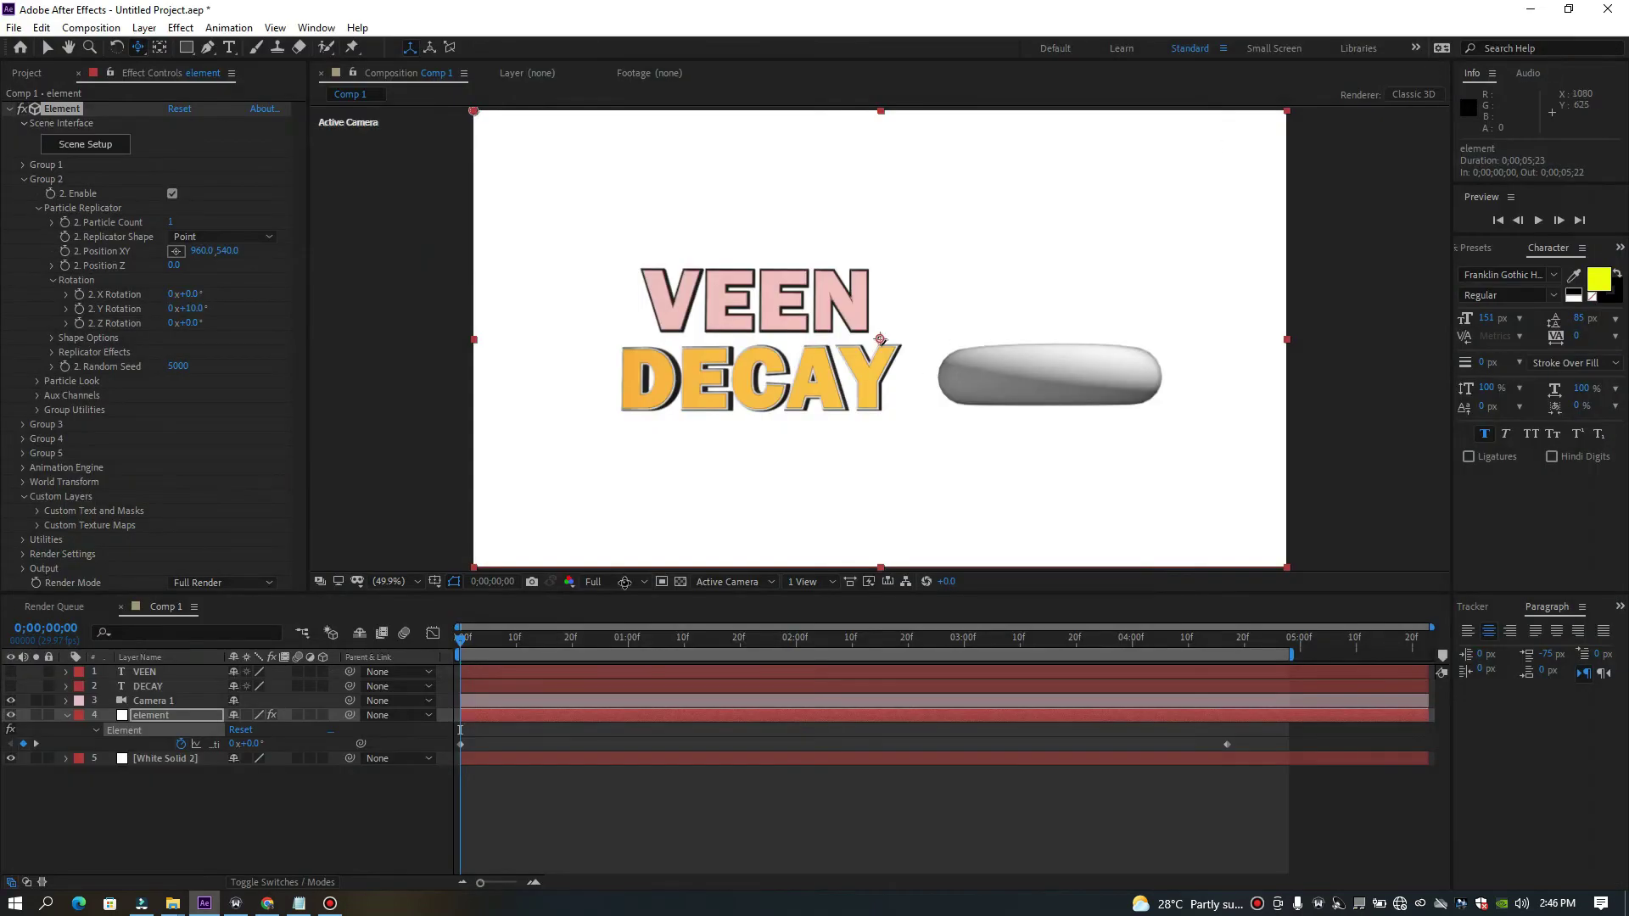
Rotate the torus through group 2's auxiliary Channel 1, setting X rotation to -16° and Y rotation to 84°.
click(33, 207)
click(36, 236)
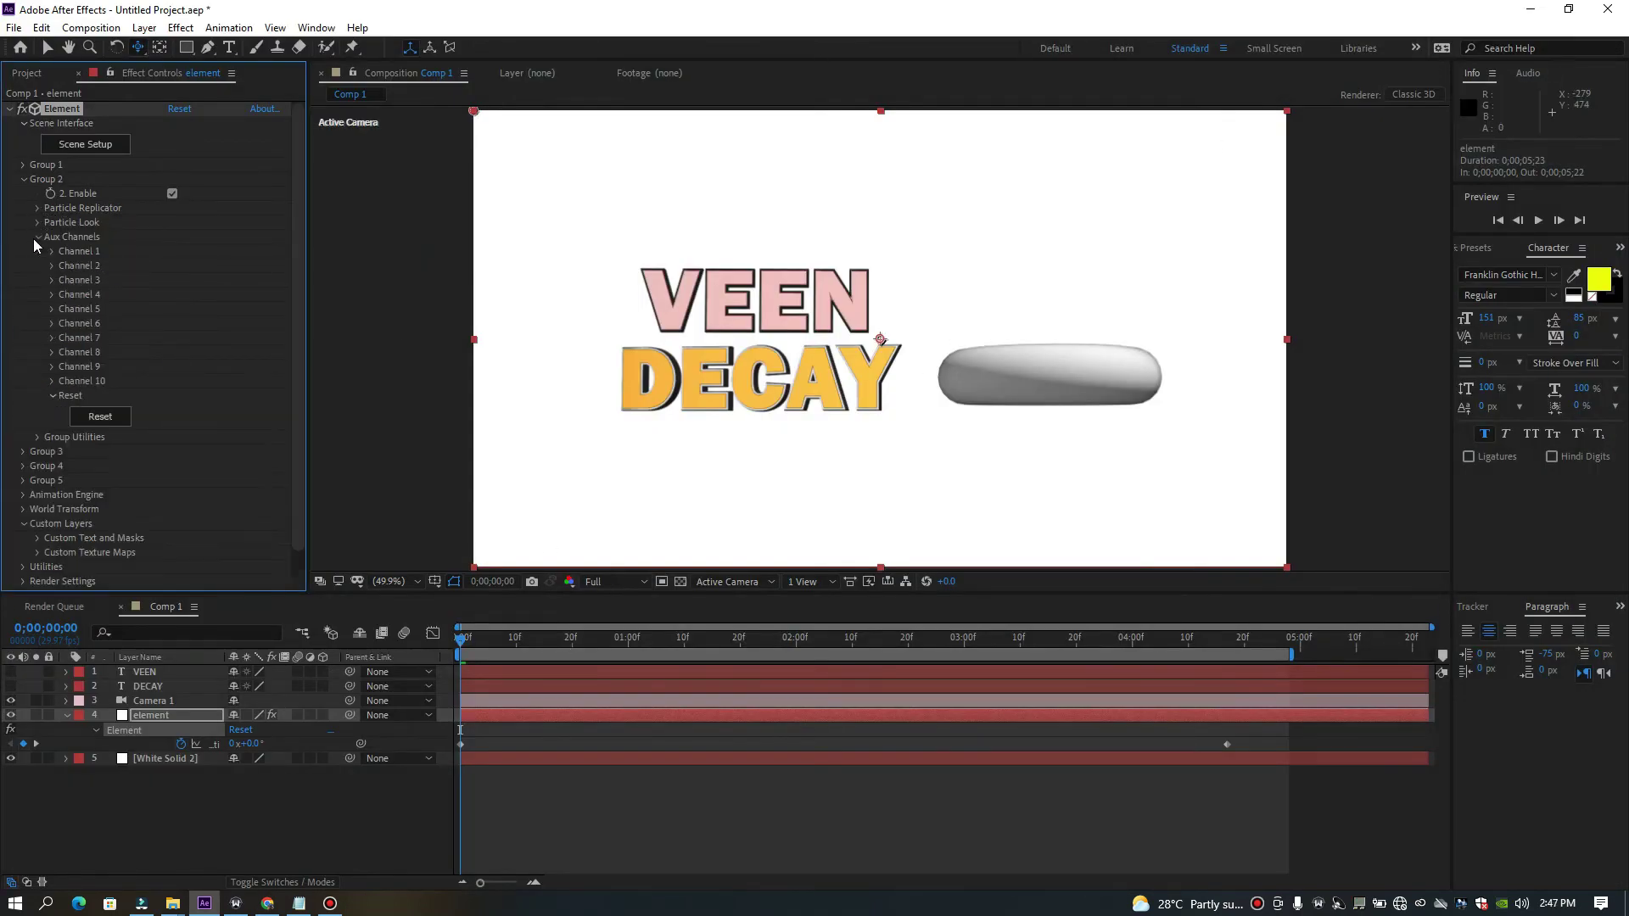
click(49, 251)
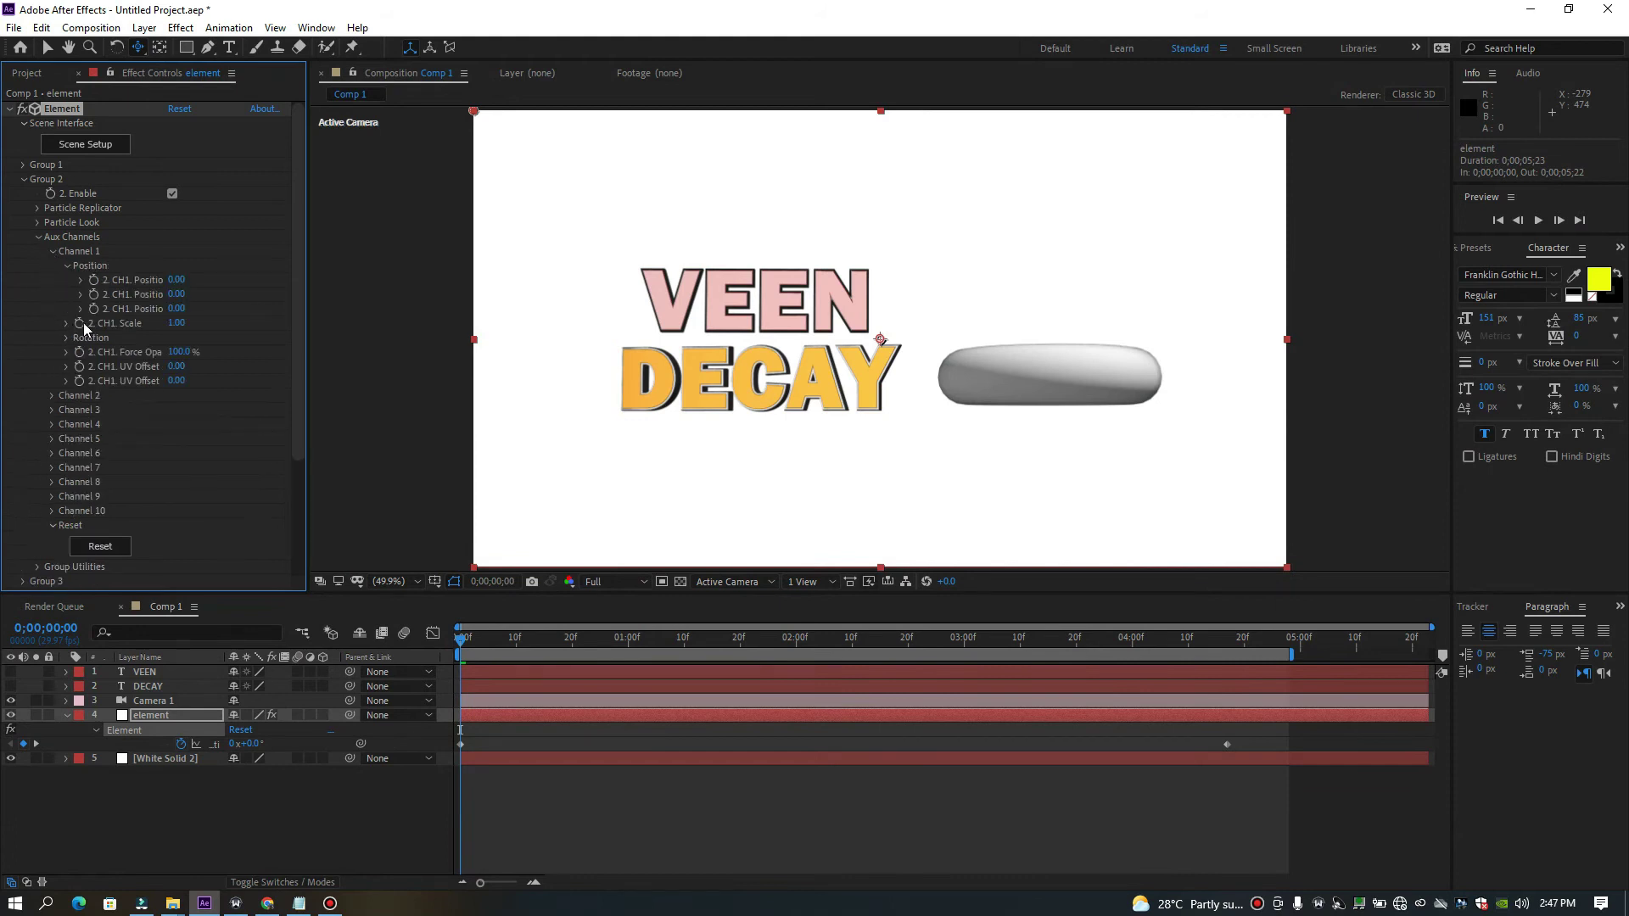
click(67, 338)
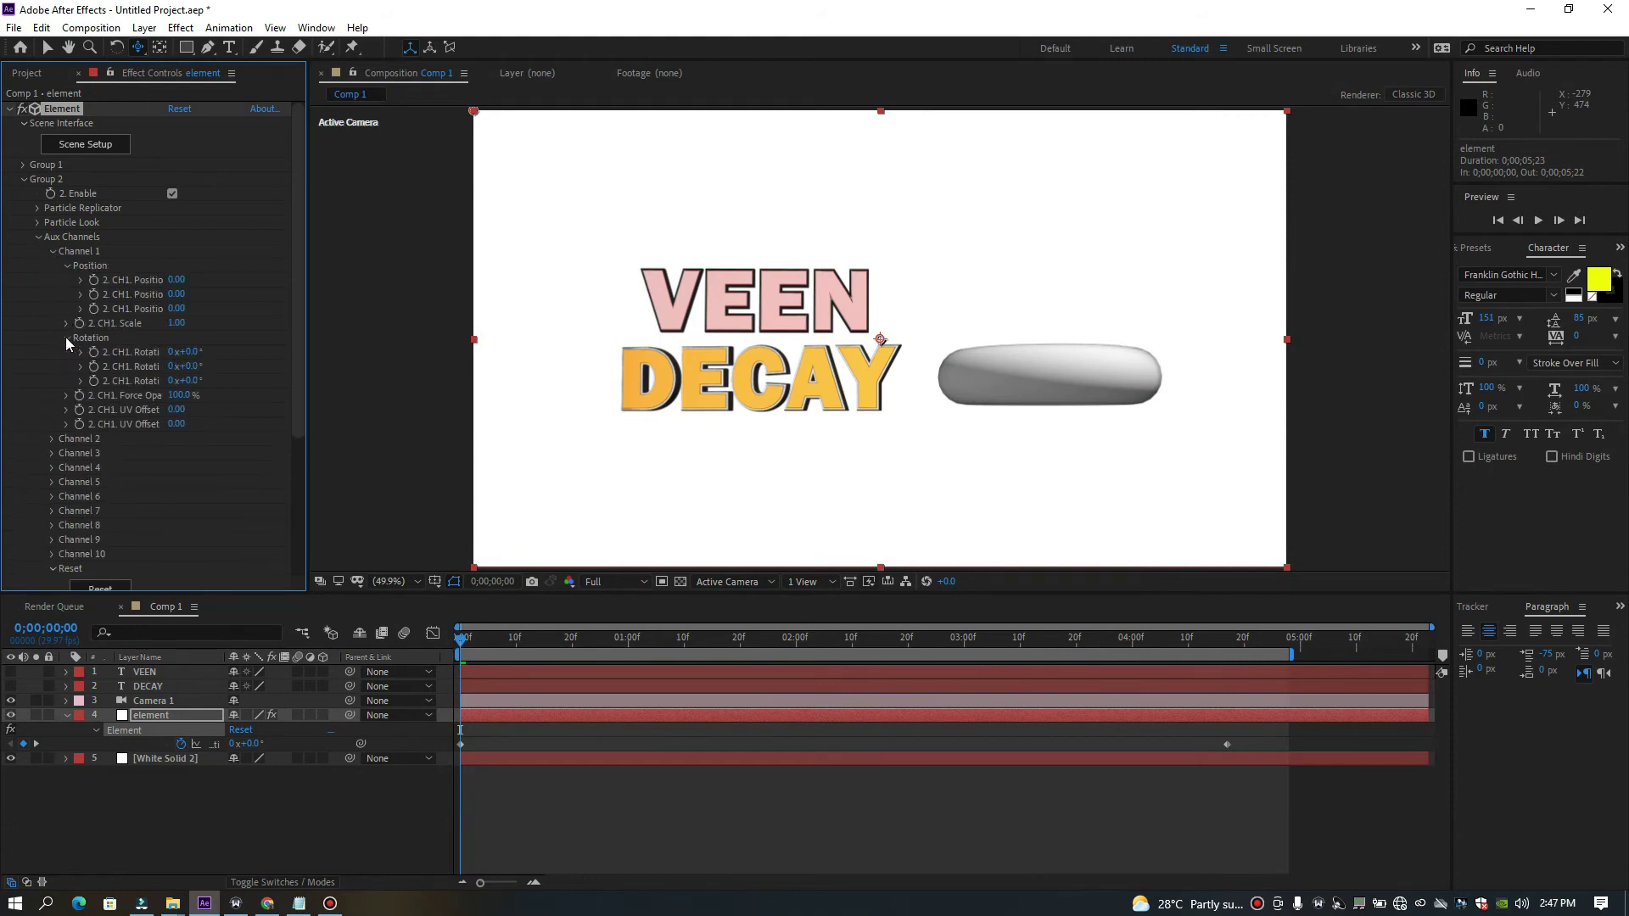
drag(189, 367, 259, 339)
key(ctrl+z)
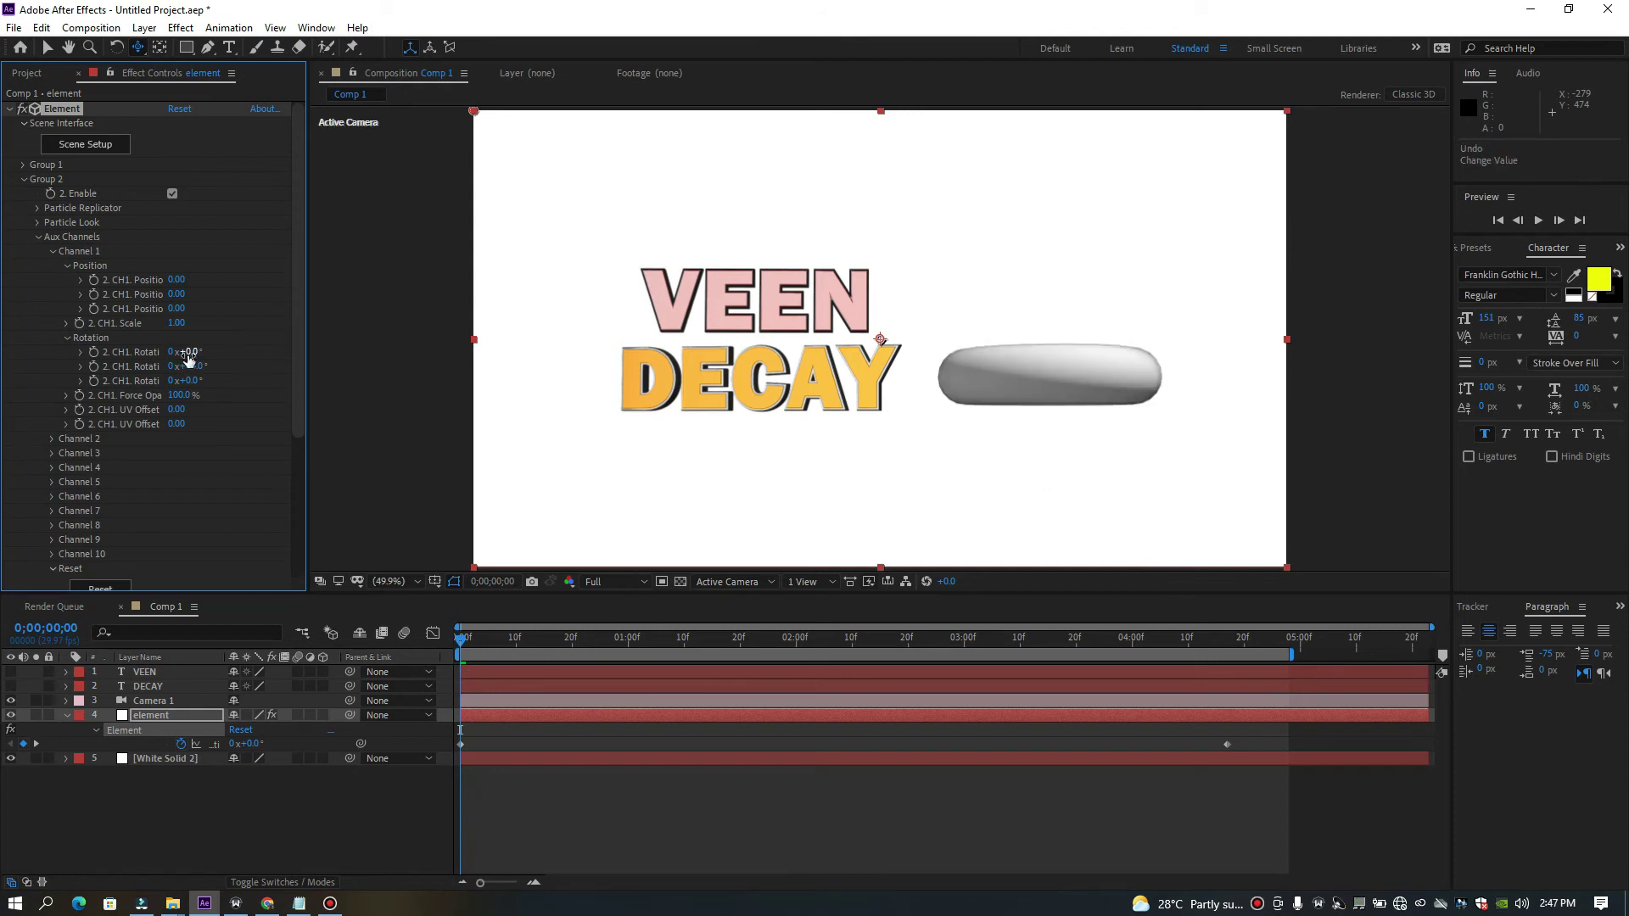
mouse_move(187, 358)
mouse_down()
mouse_move(333, 360)
mouse_move(197, 365)
mouse_up()
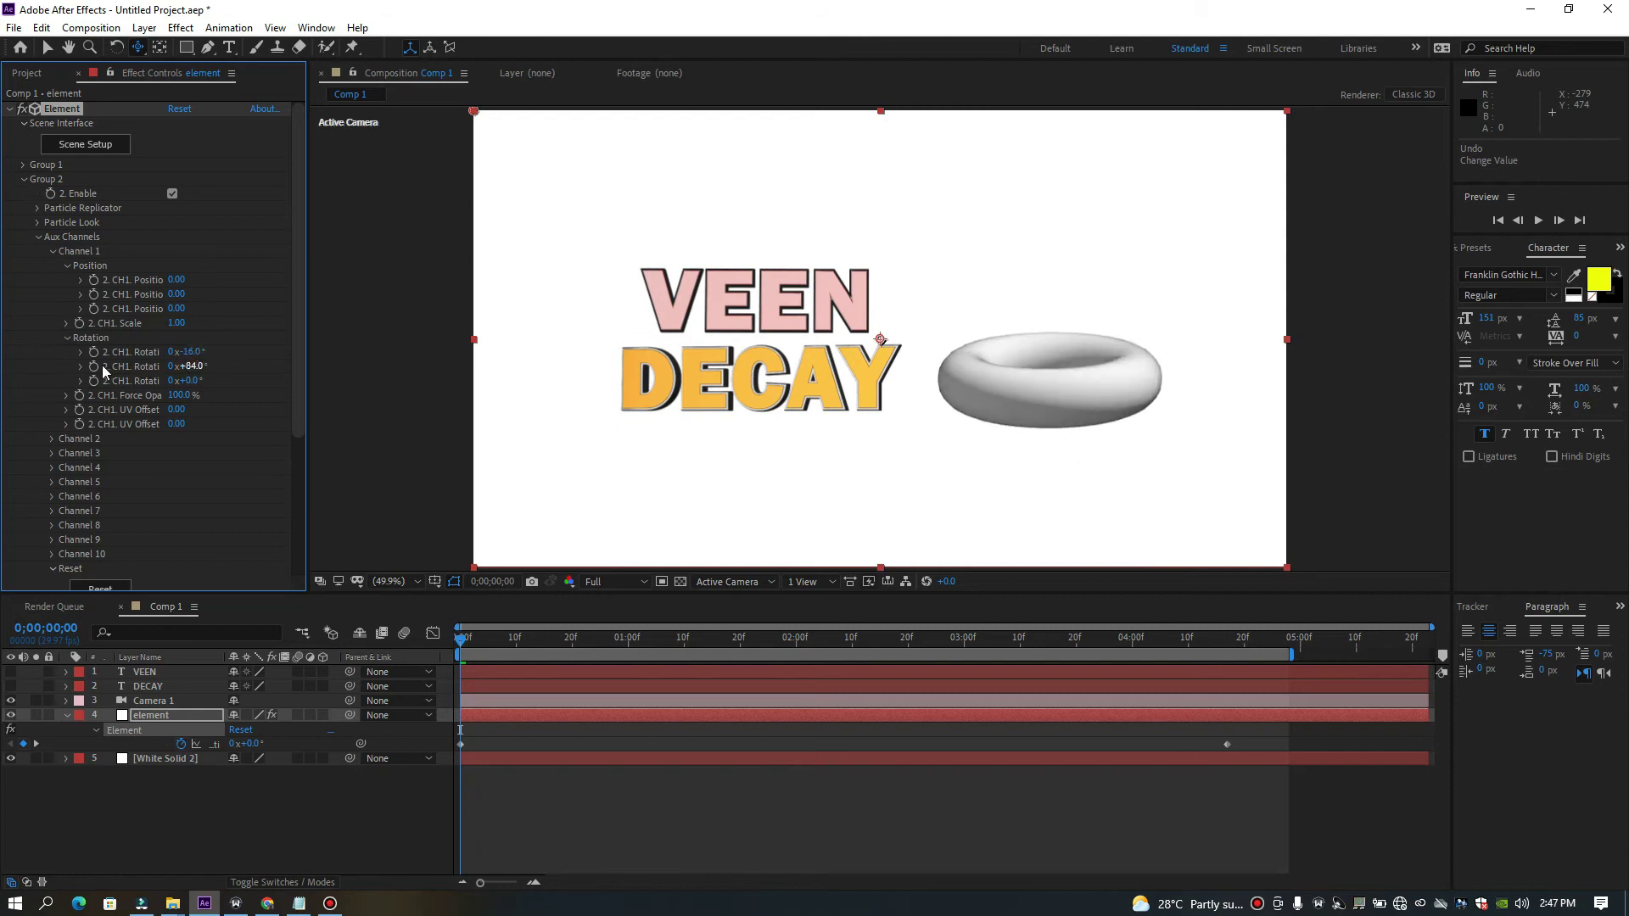
Rotate only the DECAY text about X through group 2's auxiliary Channel 2.
click(52, 252)
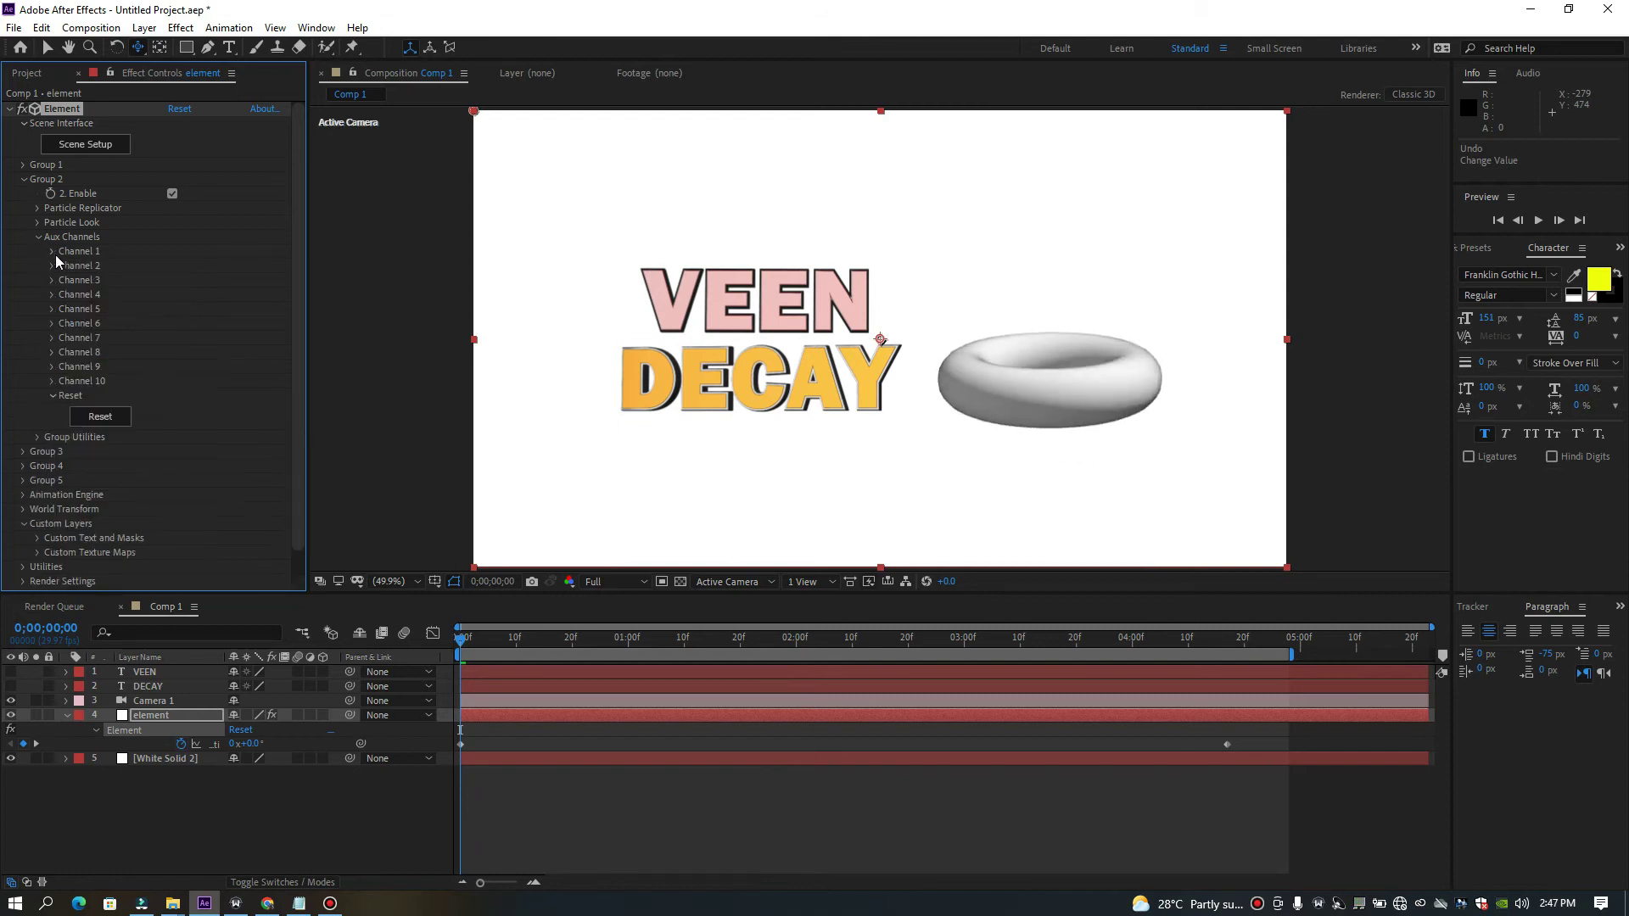
click(52, 267)
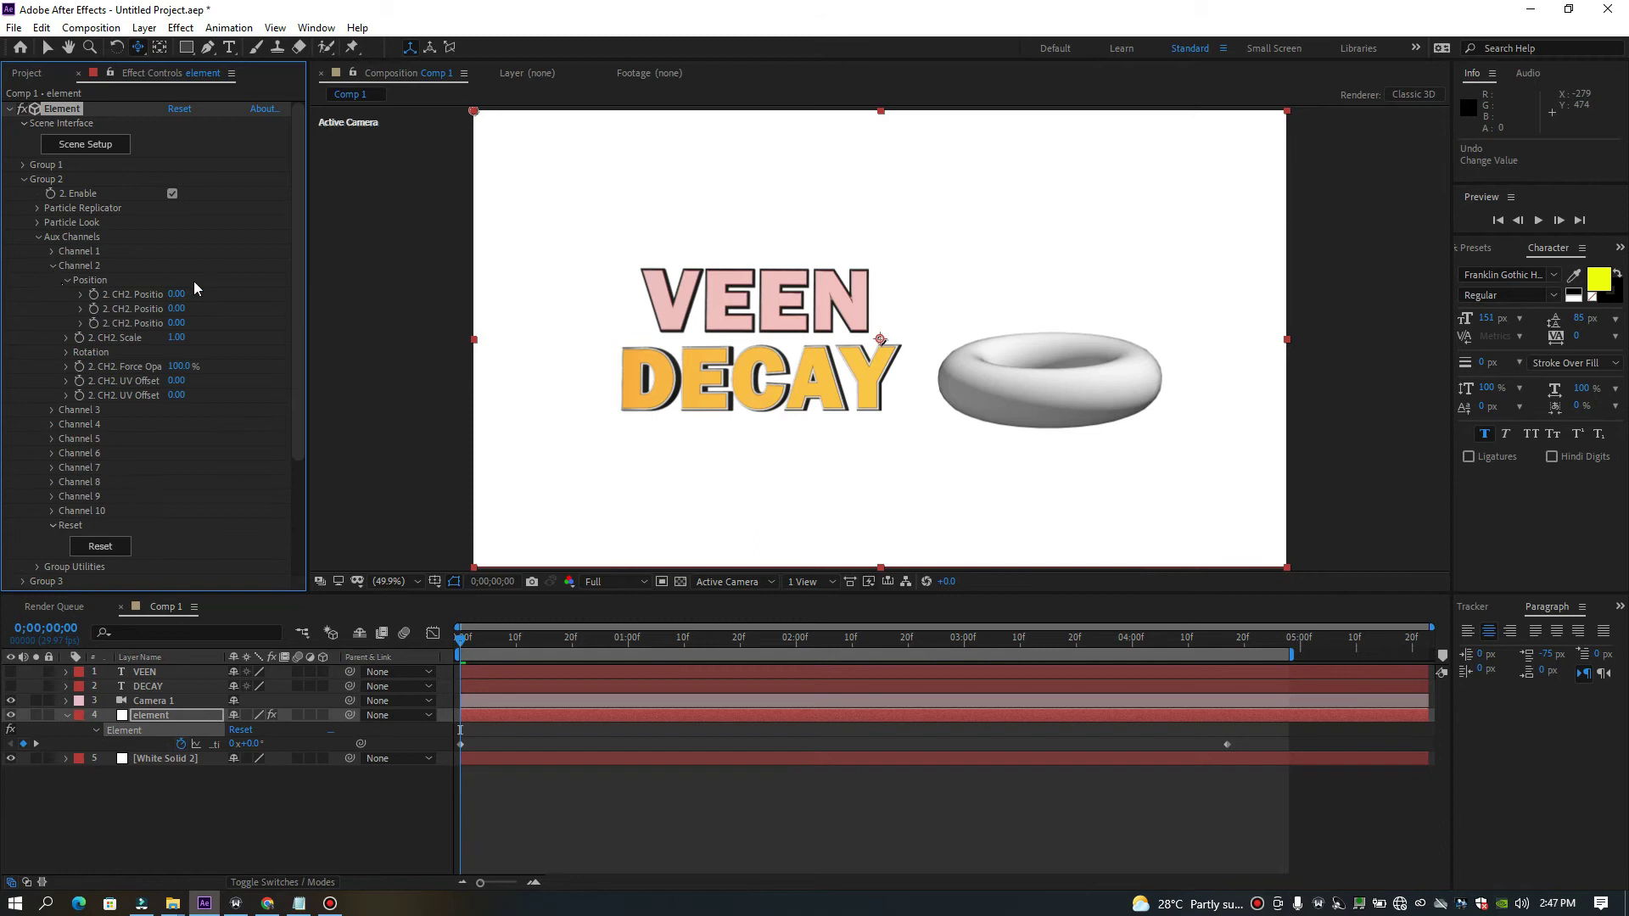
click(128, 310)
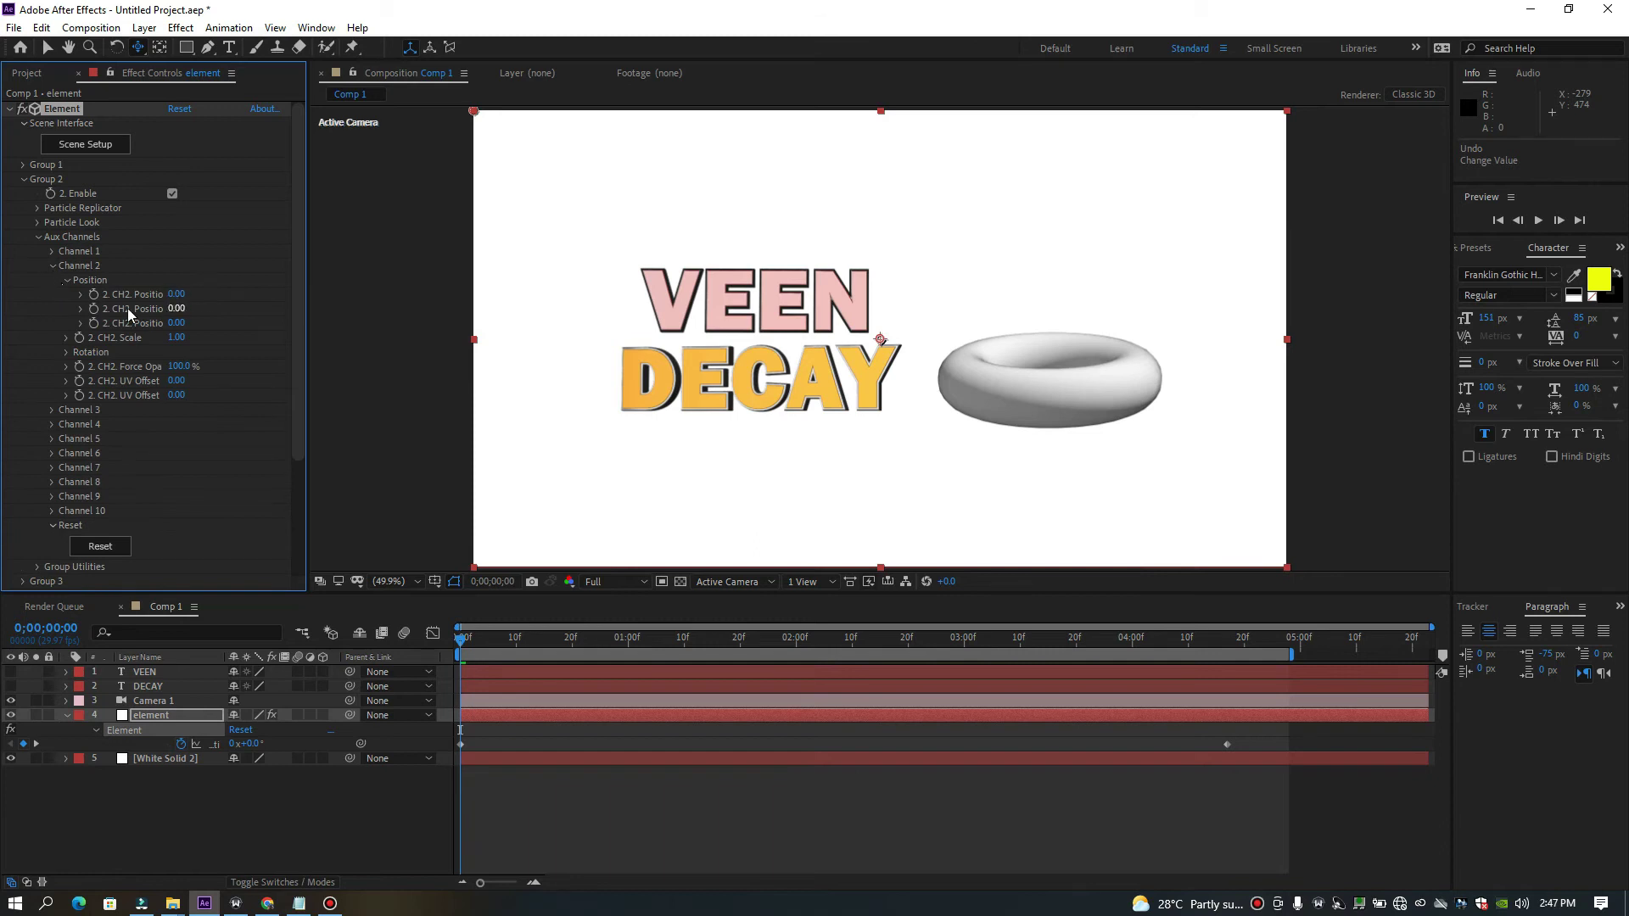
click(65, 352)
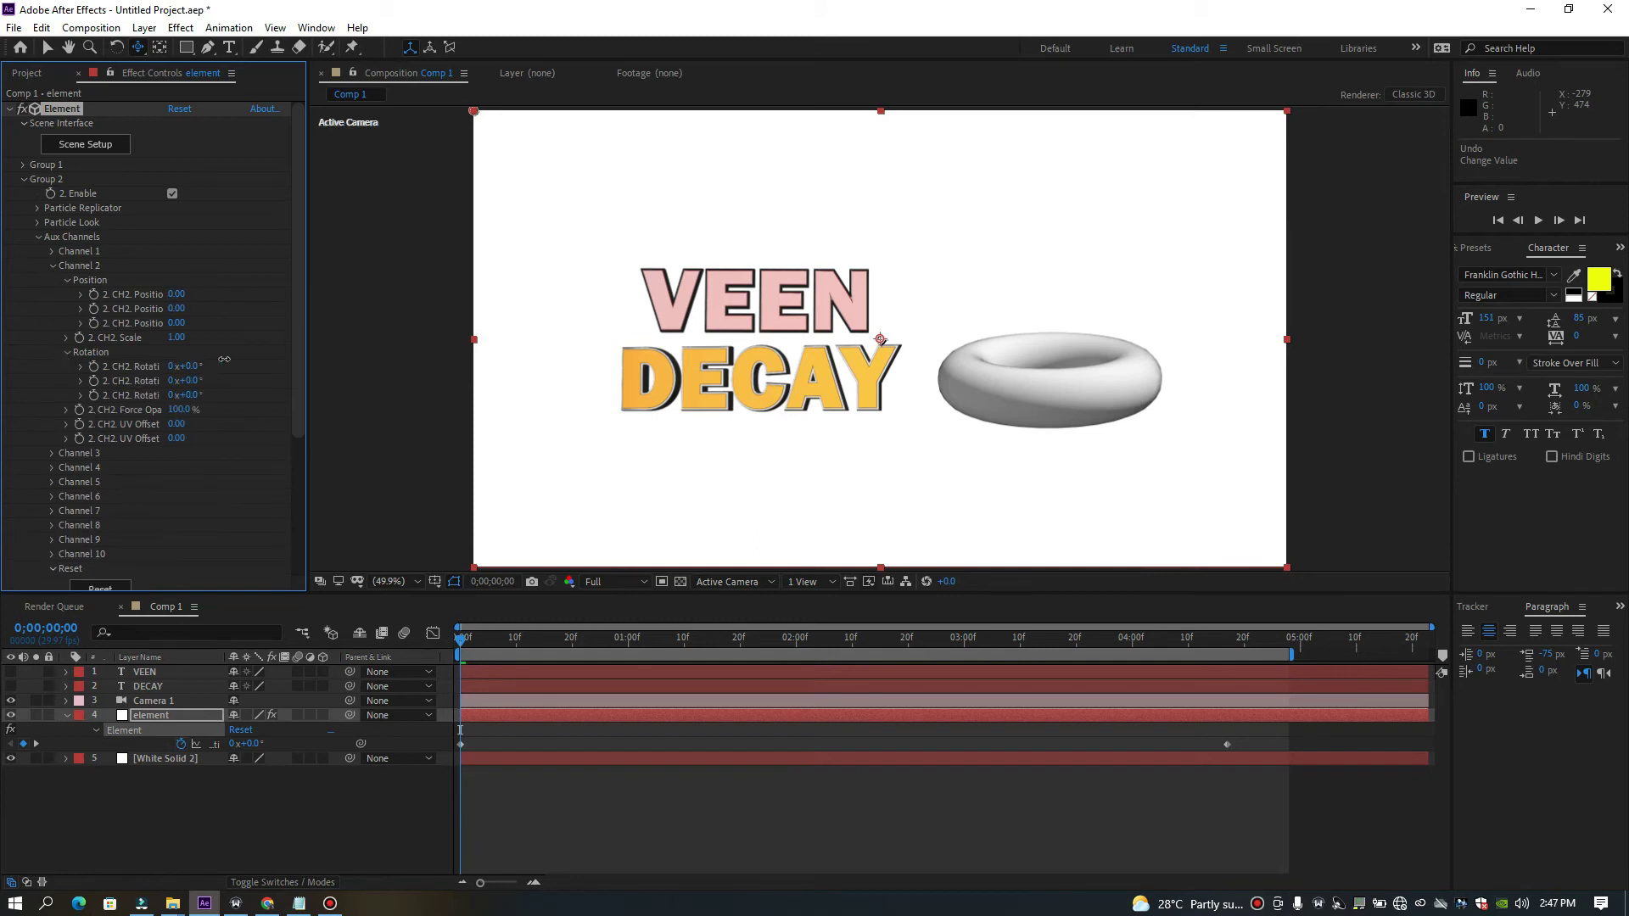
drag(223, 359, 241, 359)
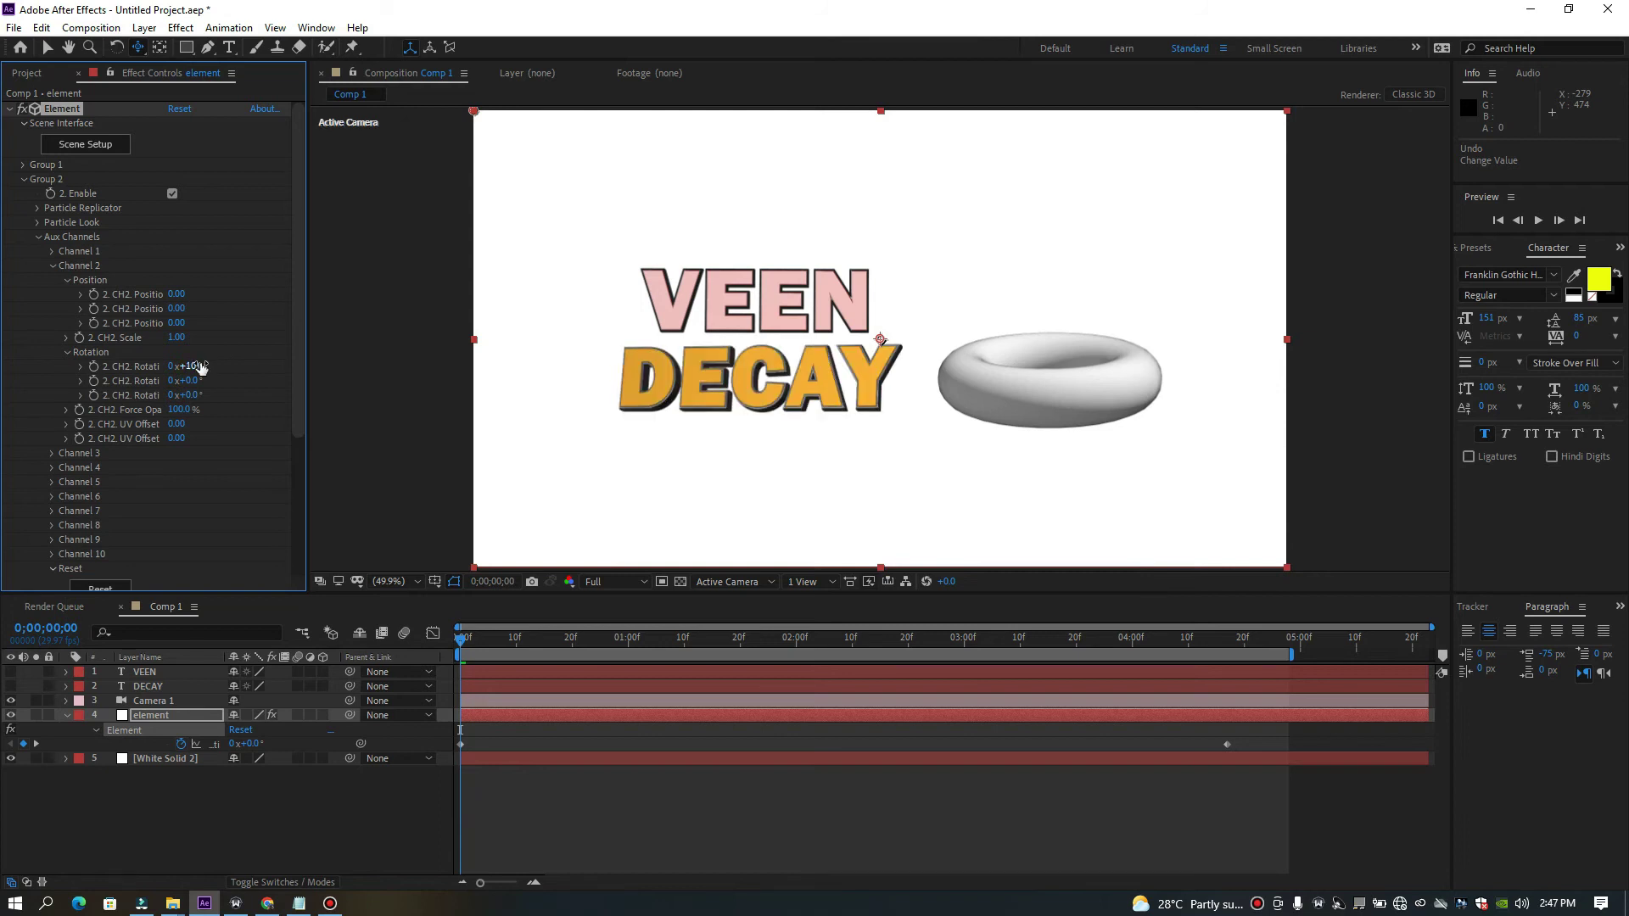
Tilt the DECAY text and torus together by setting group 2's Particle Replicator X Rotation to 15°.
click(37, 237)
click(37, 208)
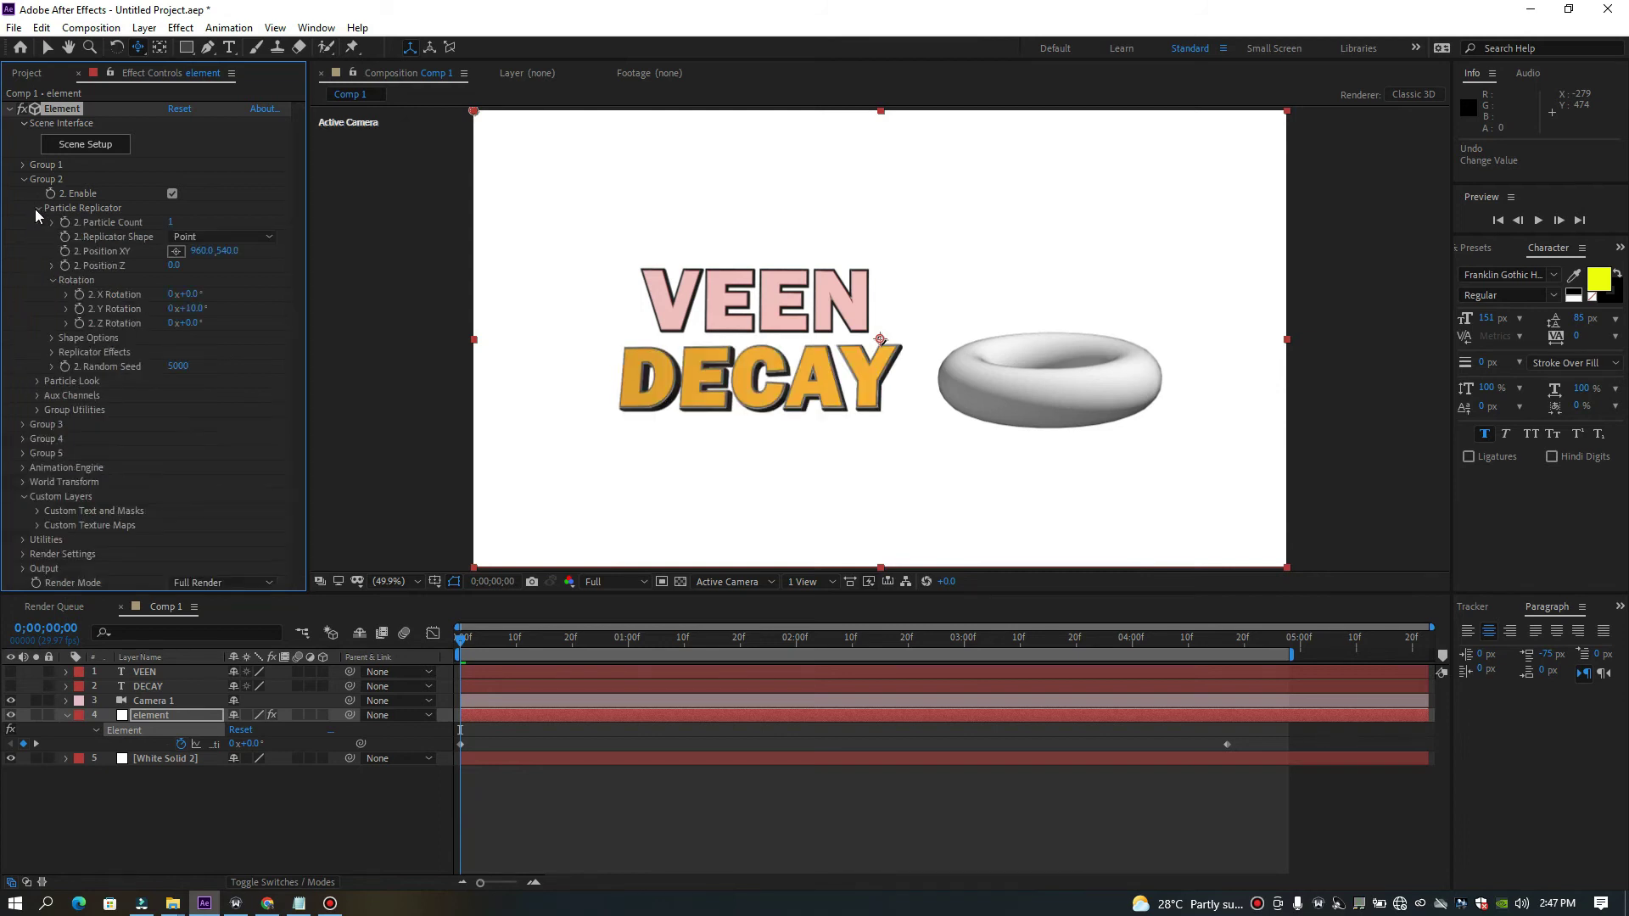
mouse_move(195, 295)
mouse_down()
mouse_move(286, 305)
mouse_move(187, 302)
mouse_move(205, 297)
mouse_up()
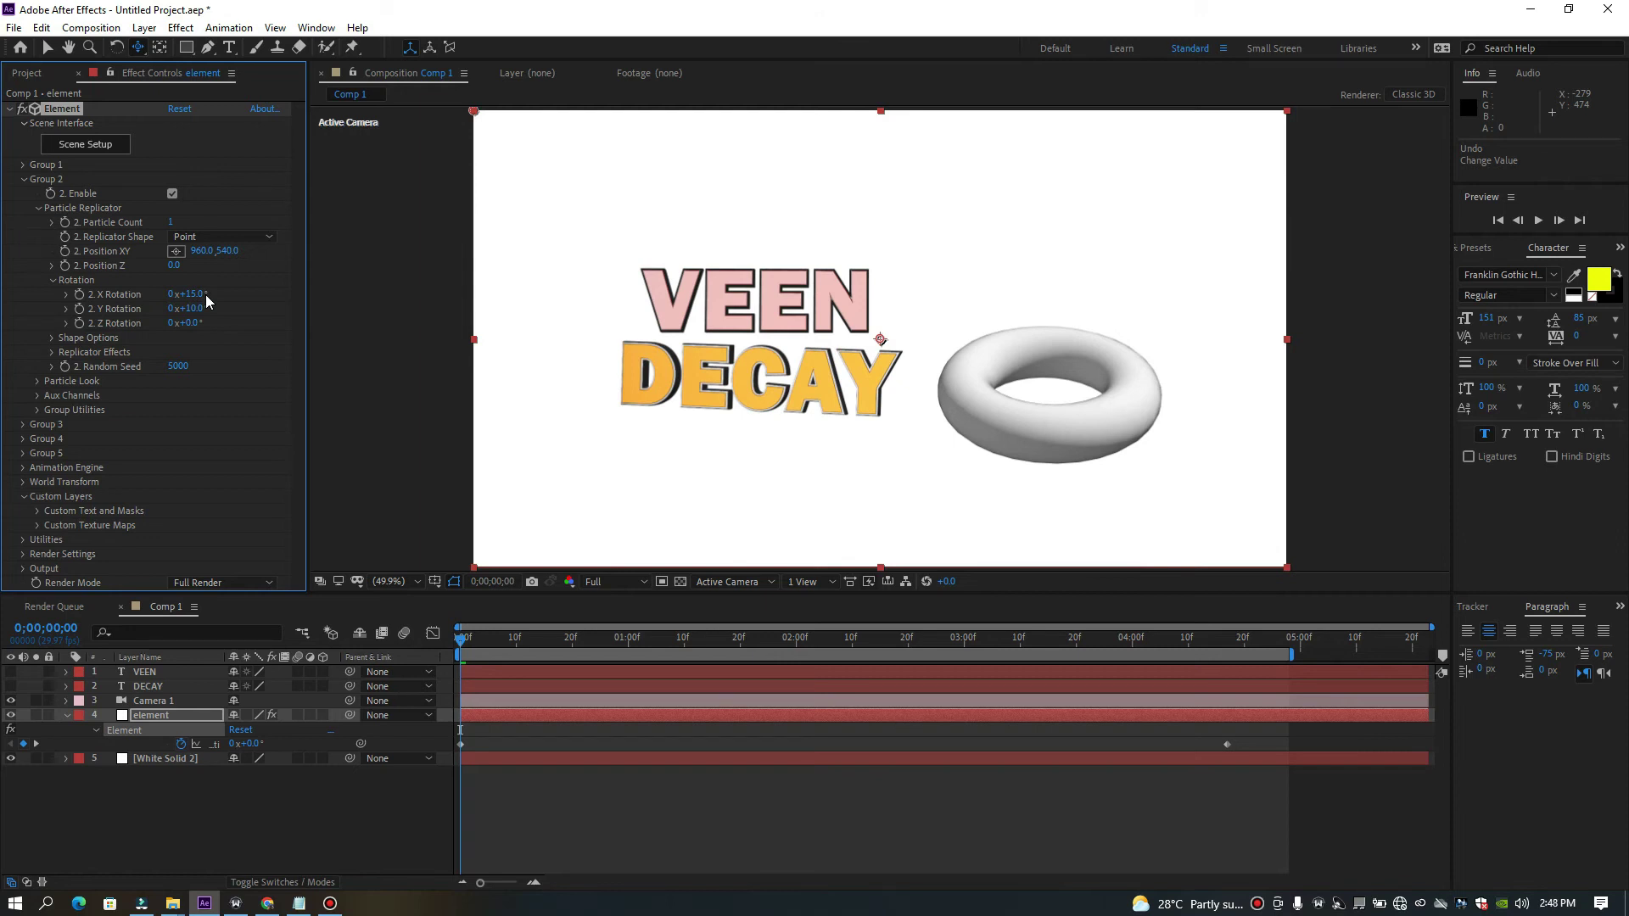
click(38, 209)
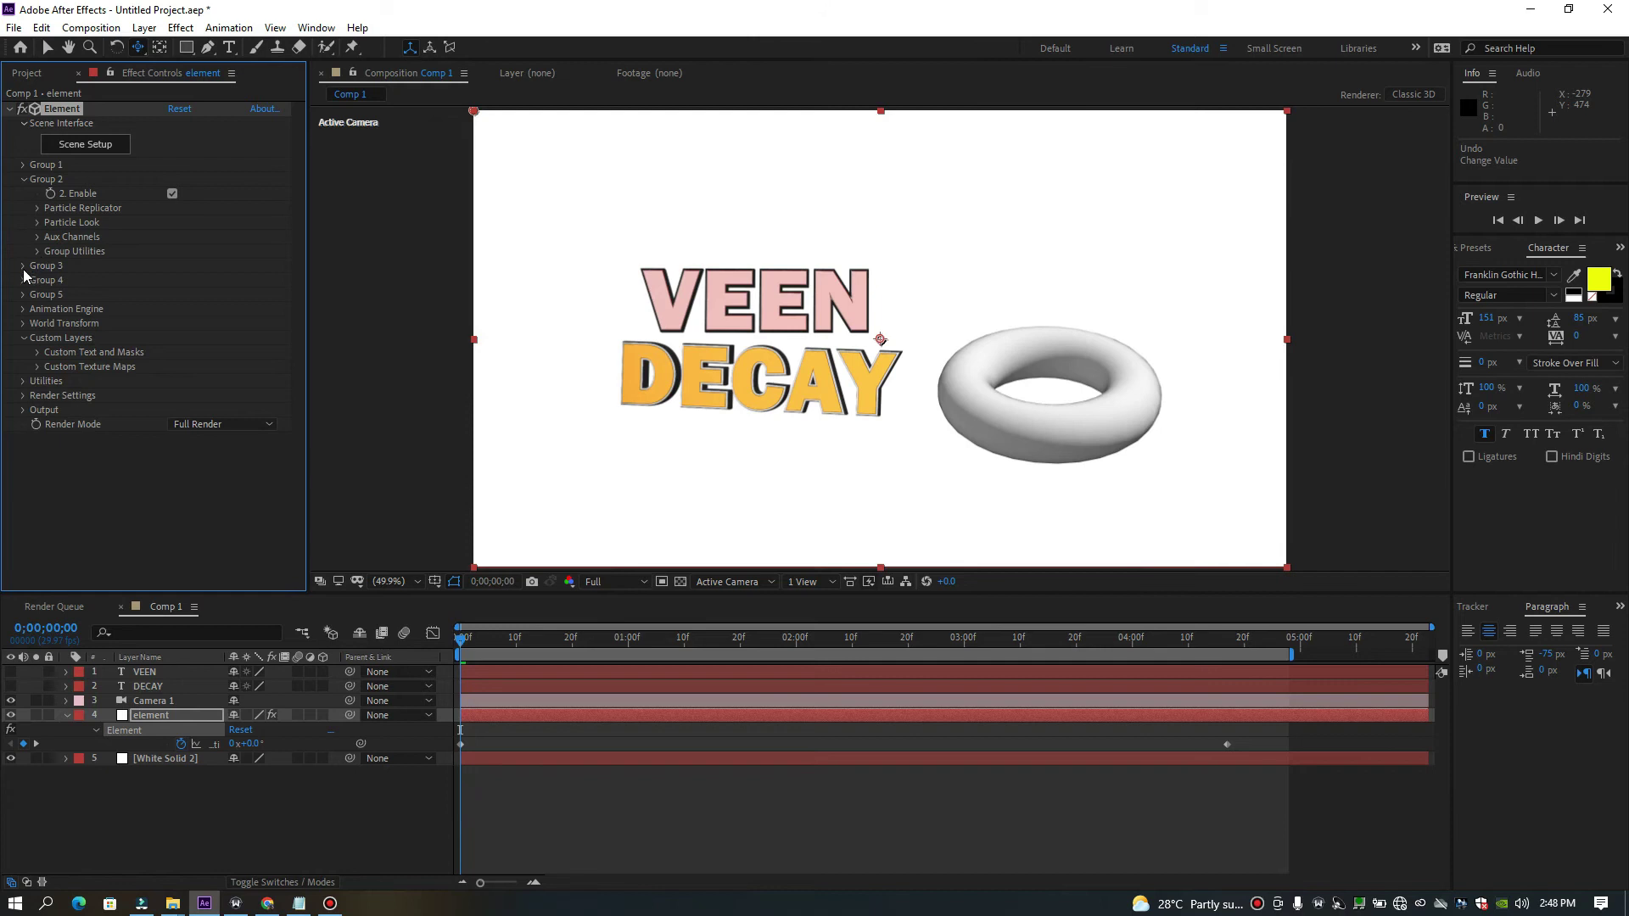
Examine group 2's Multi-Object rotation settings and scrub the timeline to see how the texts and torus move.
click(37, 223)
scroll(36, 221, down, 1)
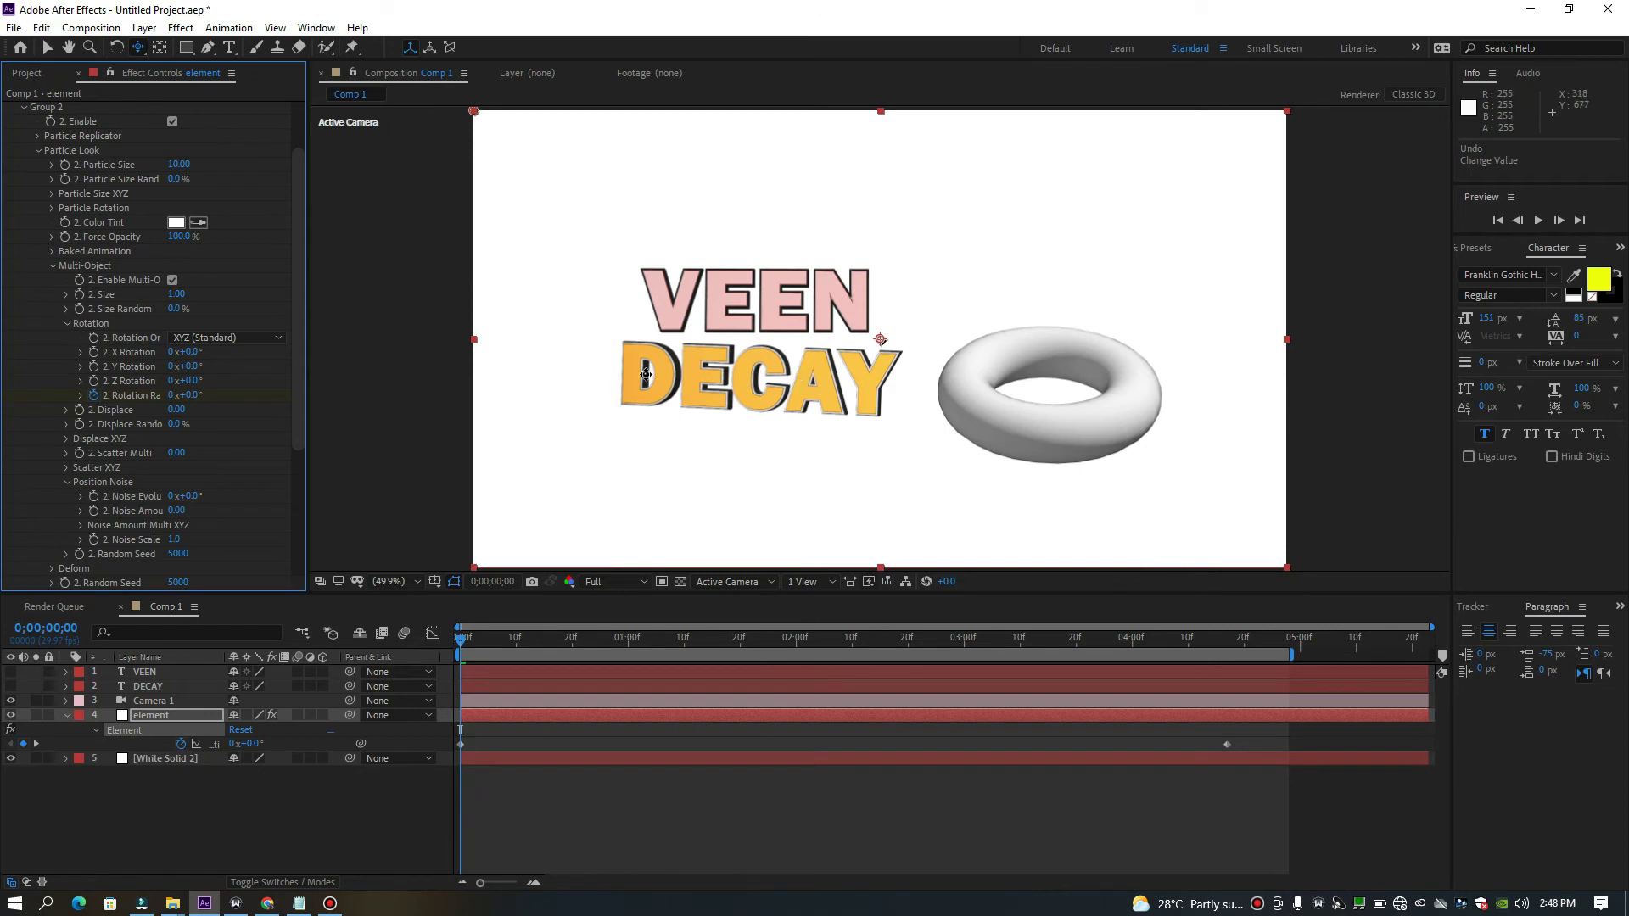
key(v)
drag(293, 201, 299, 100)
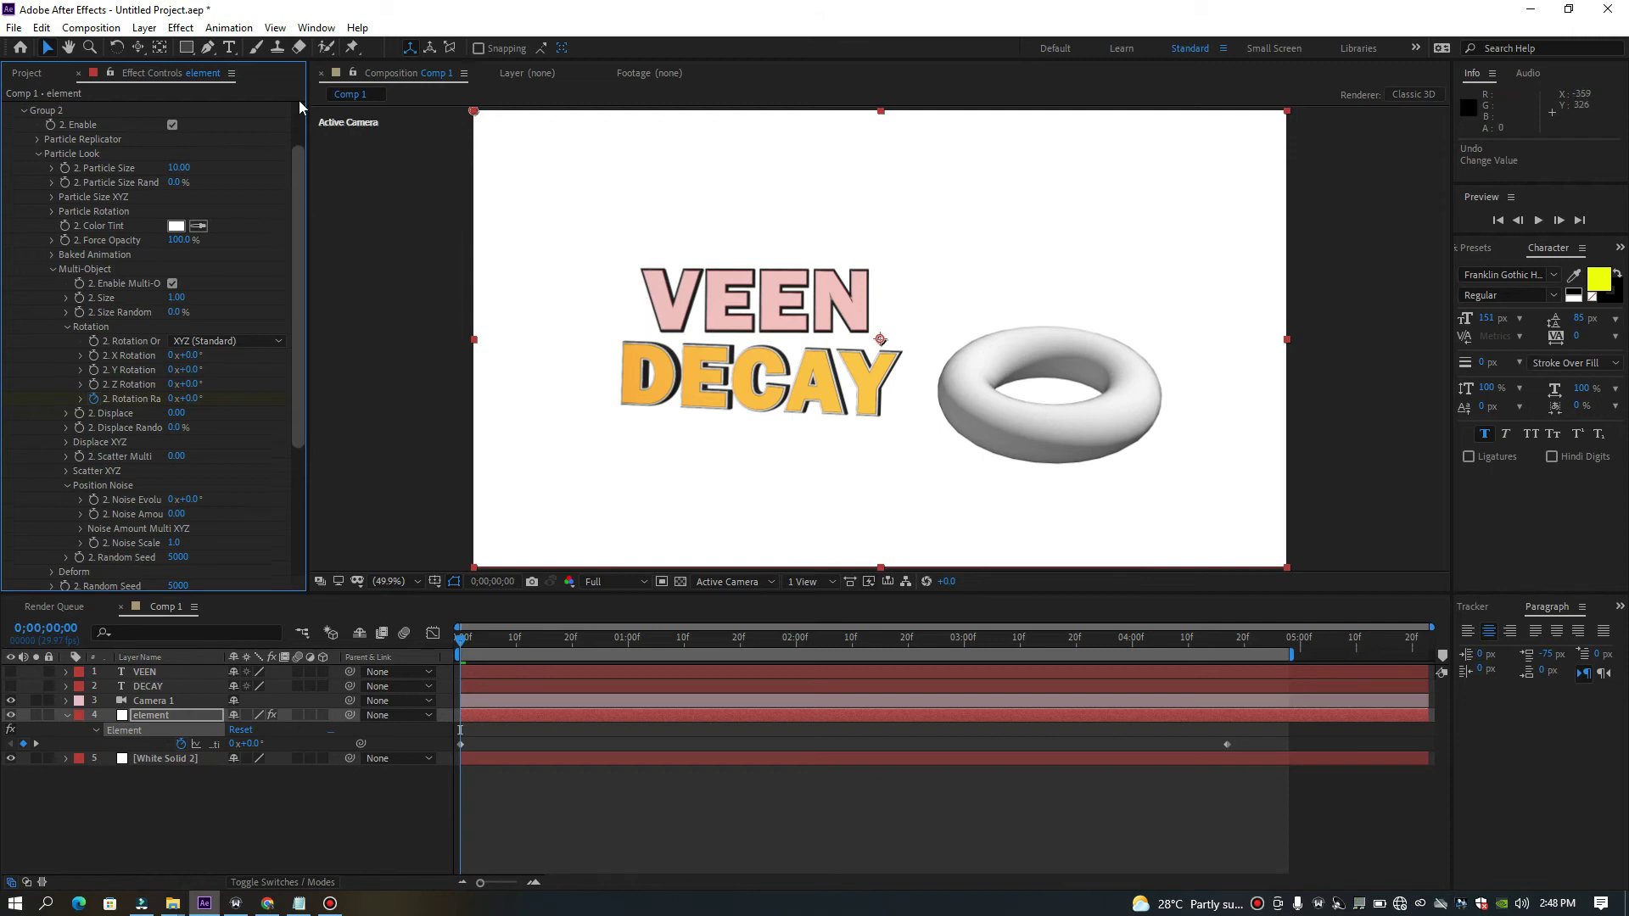
click(23, 179)
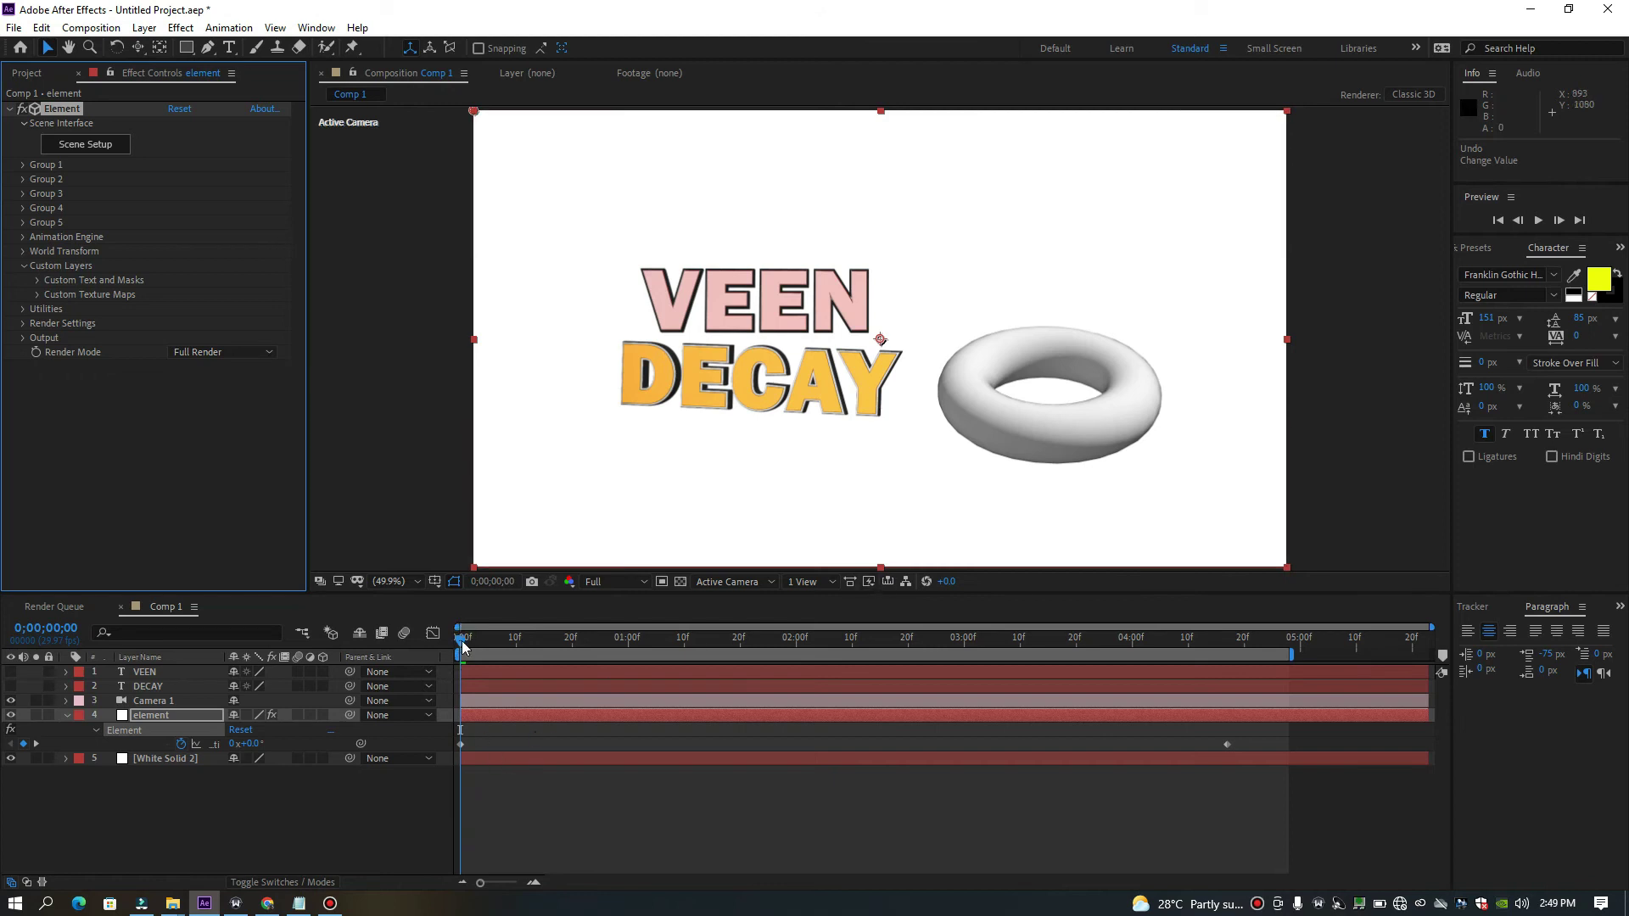
drag(463, 647, 947, 641)
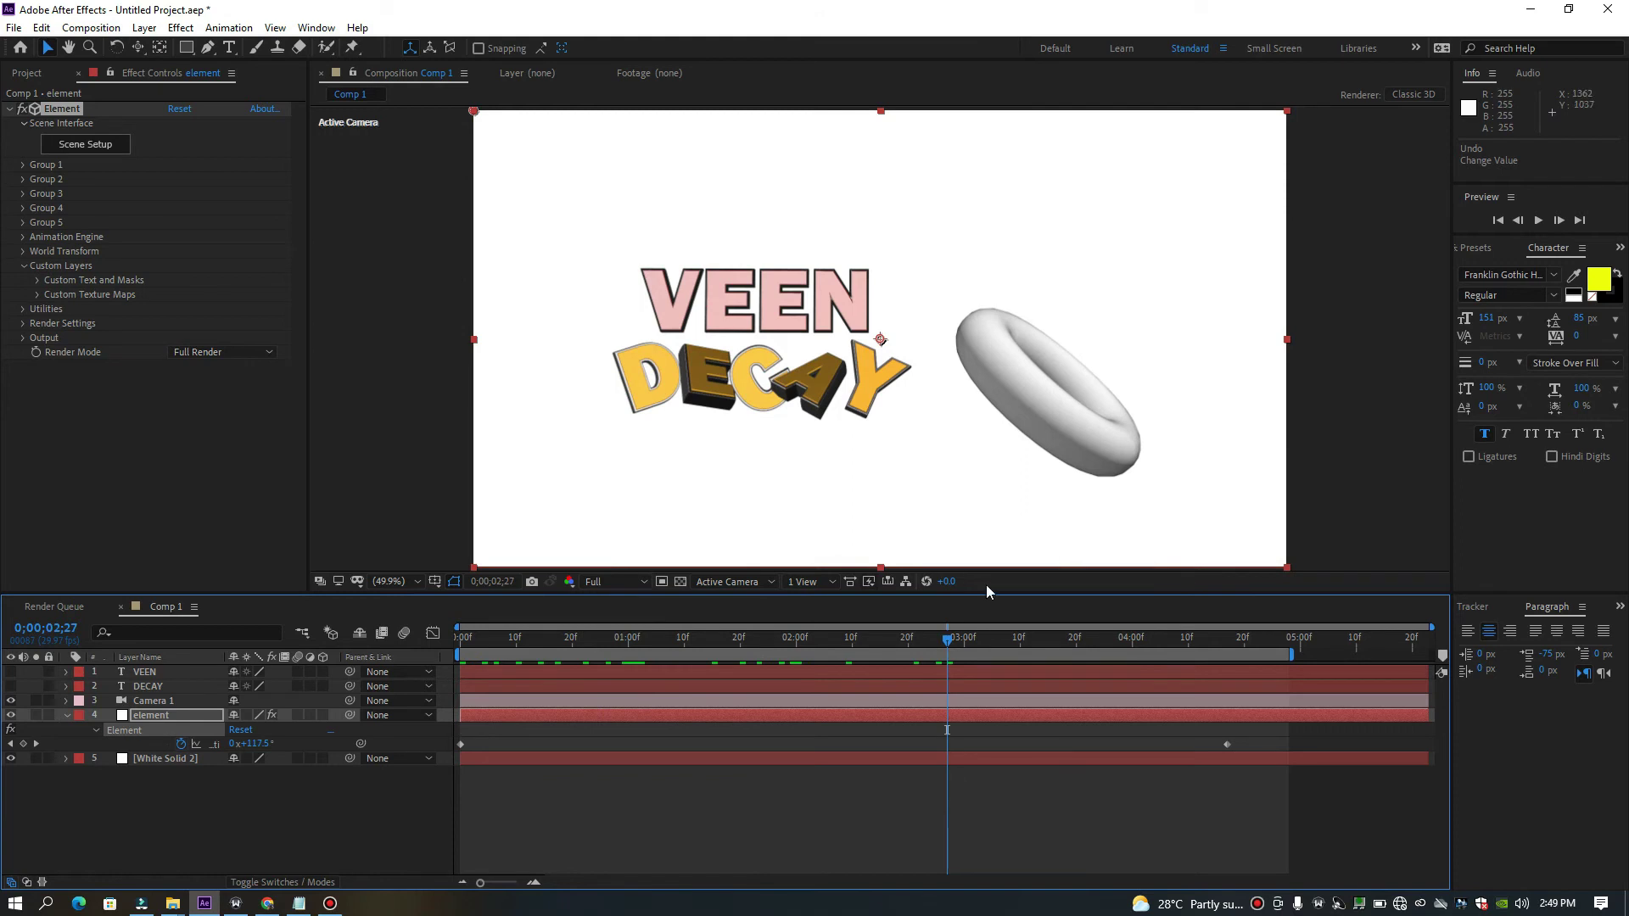
drag(950, 644, 1156, 642)
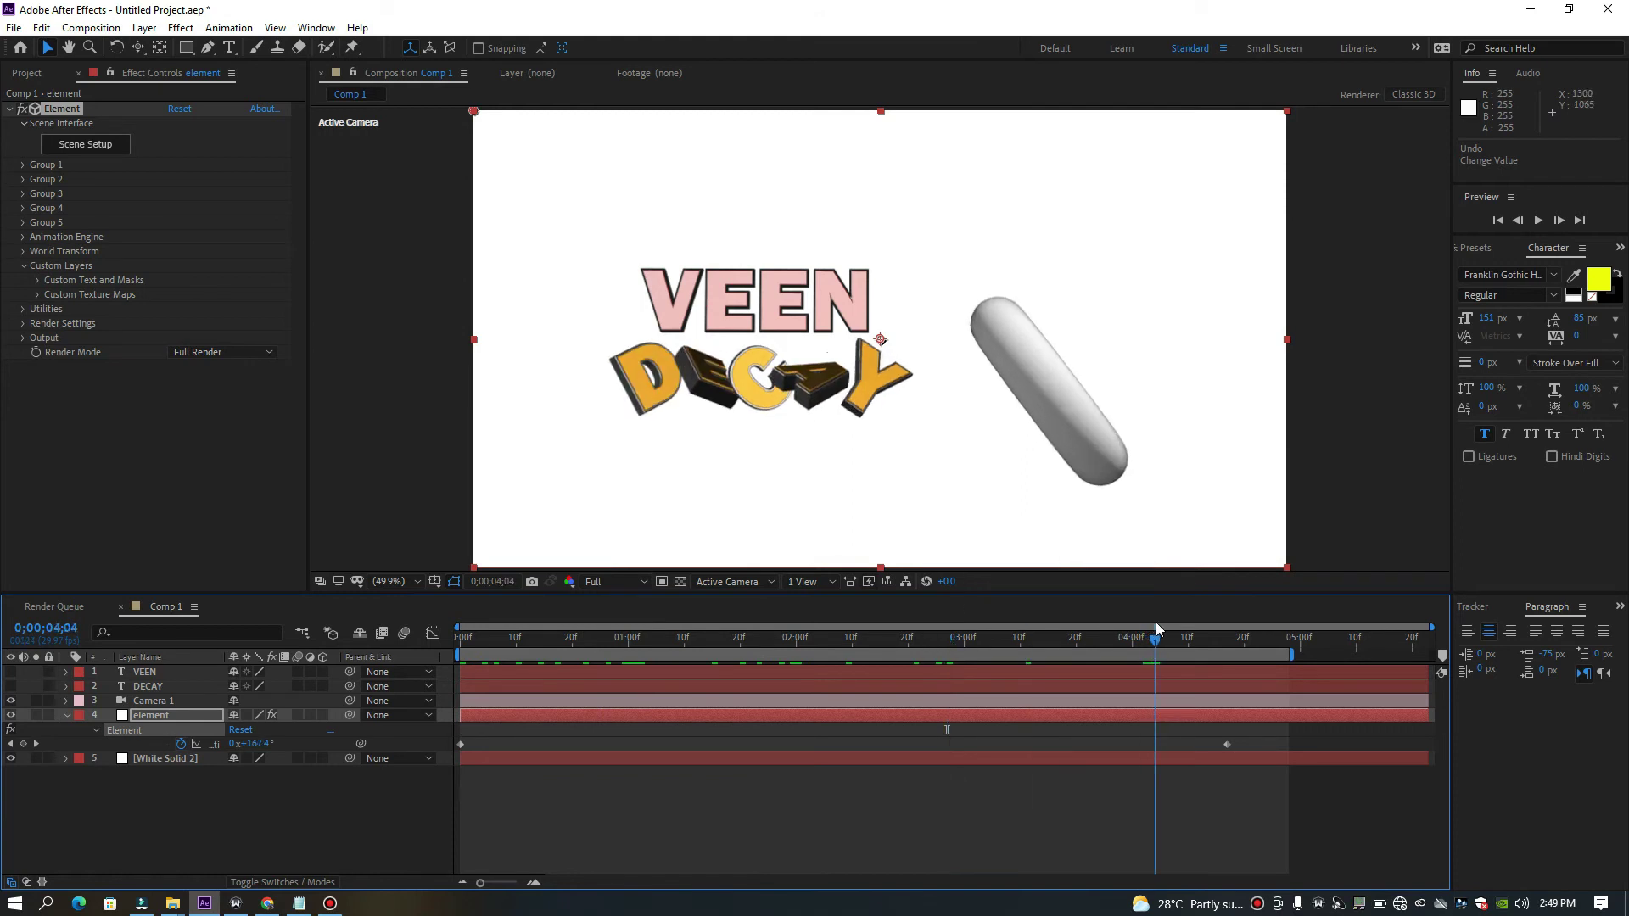
drag(652, 642, 477, 642)
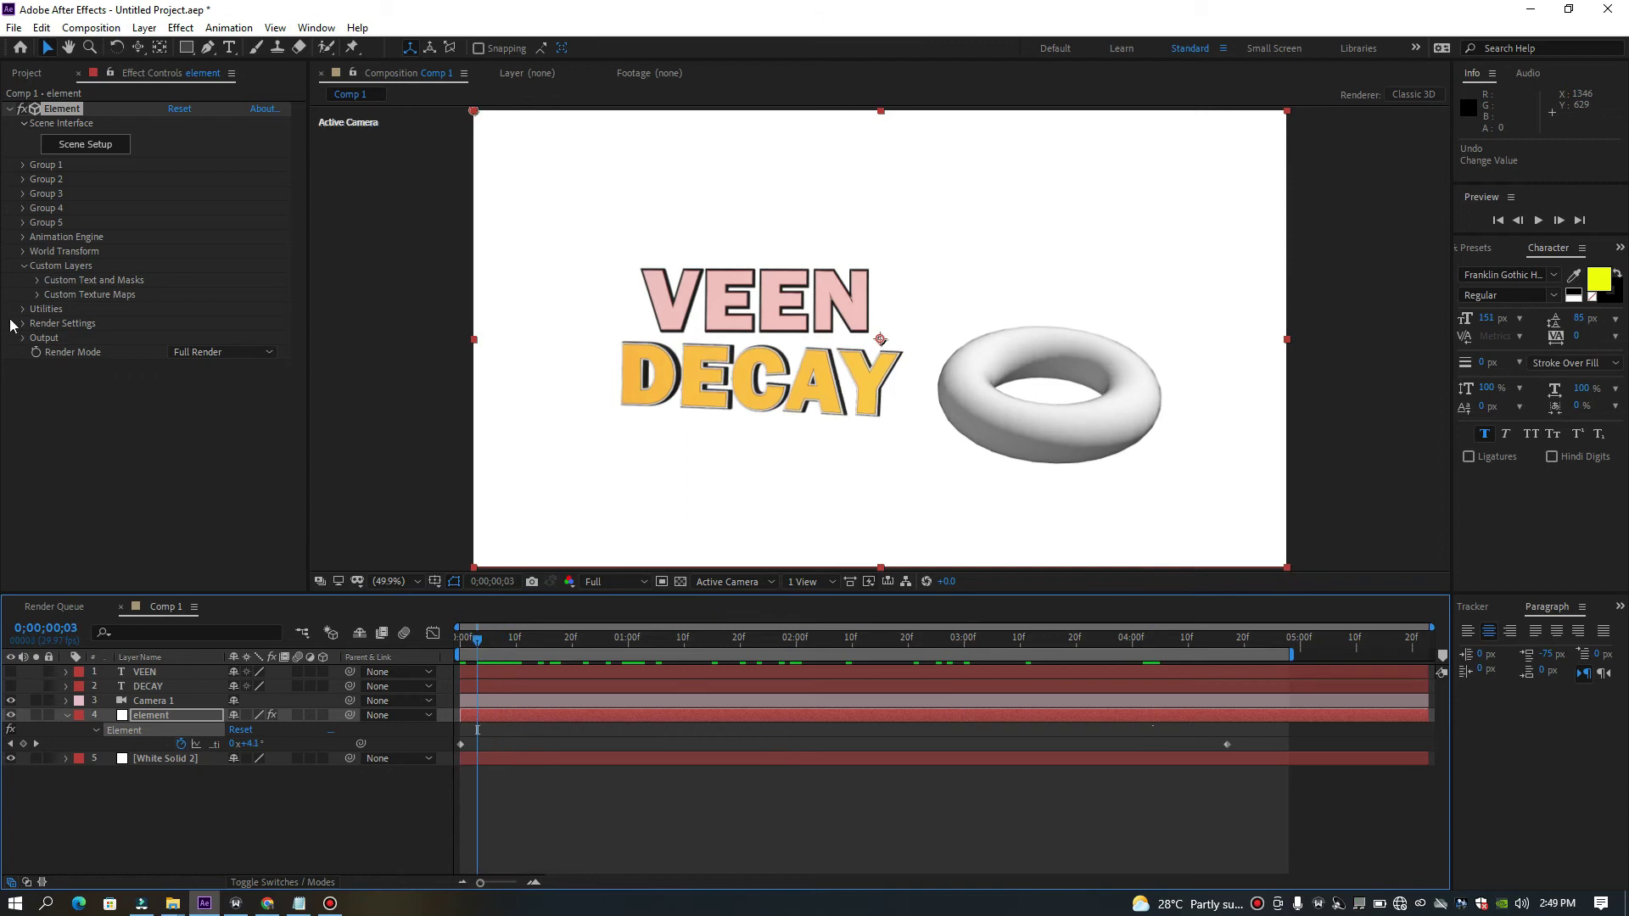
Set group 2's Particle Replicator X Rotation to 18° and Y Rotation to 3°.
click(21, 180)
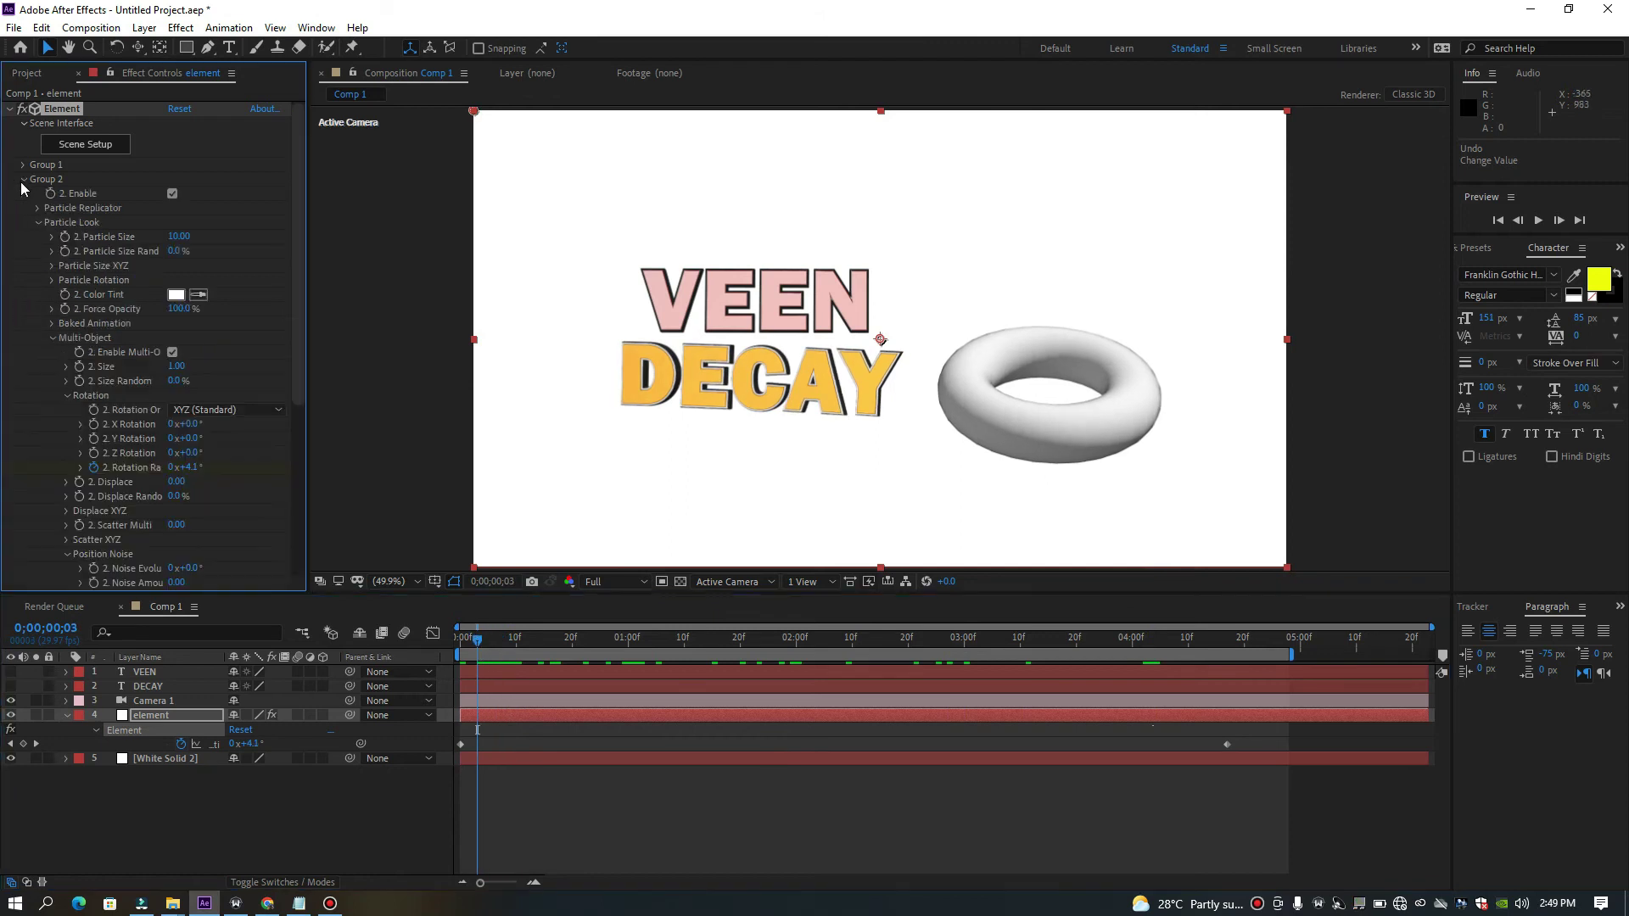
scroll(114, 312, down, 1)
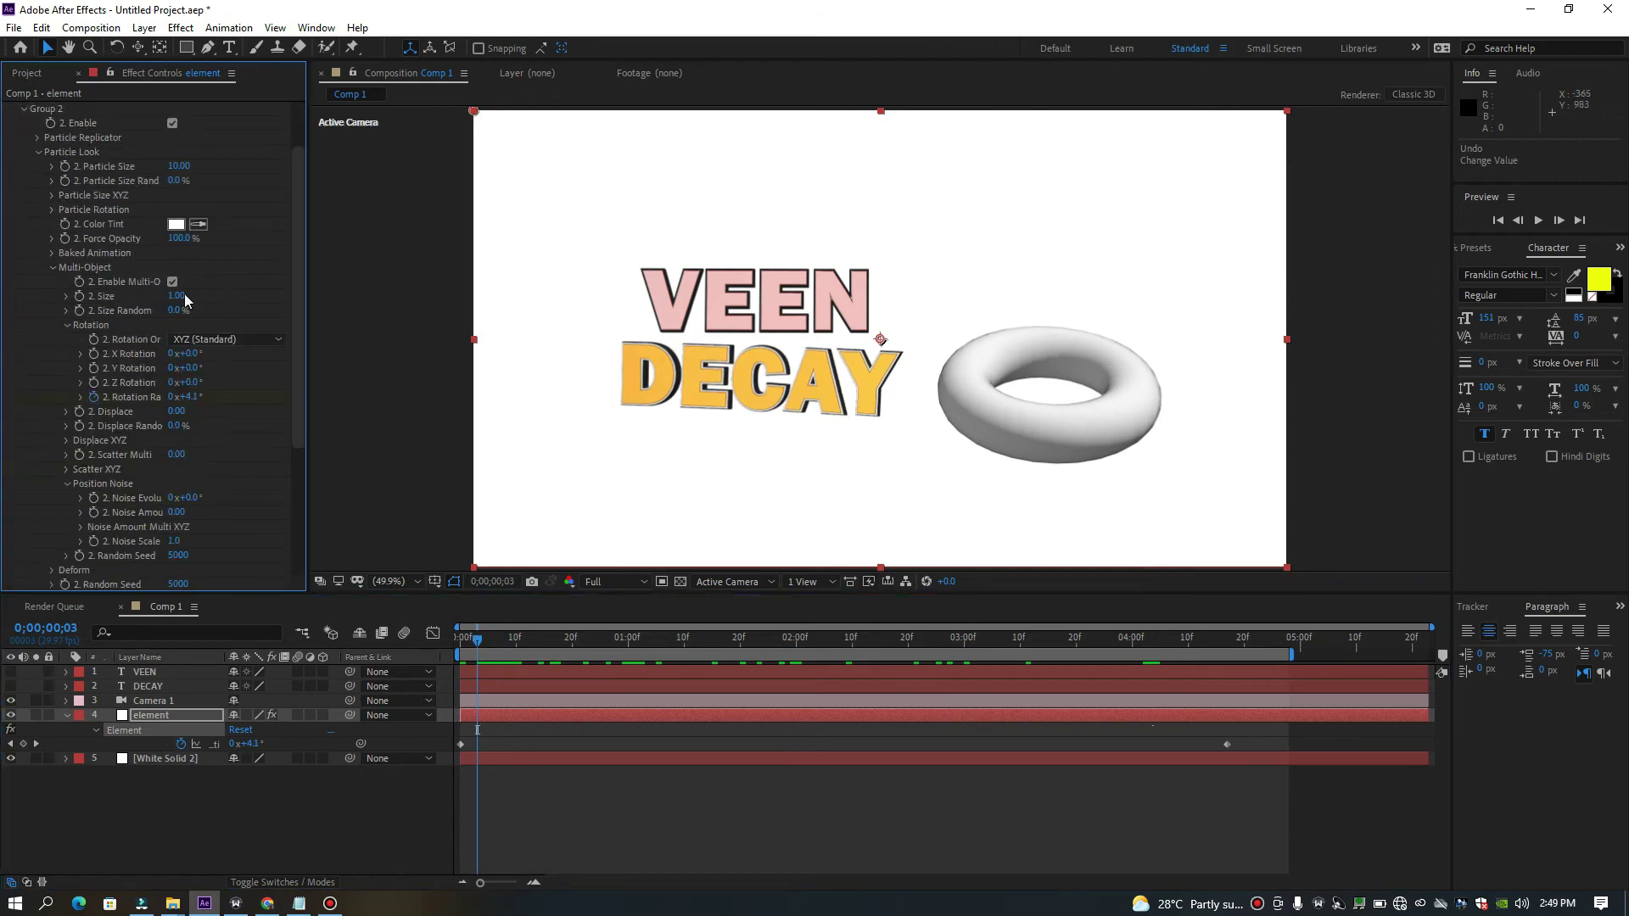
click(53, 268)
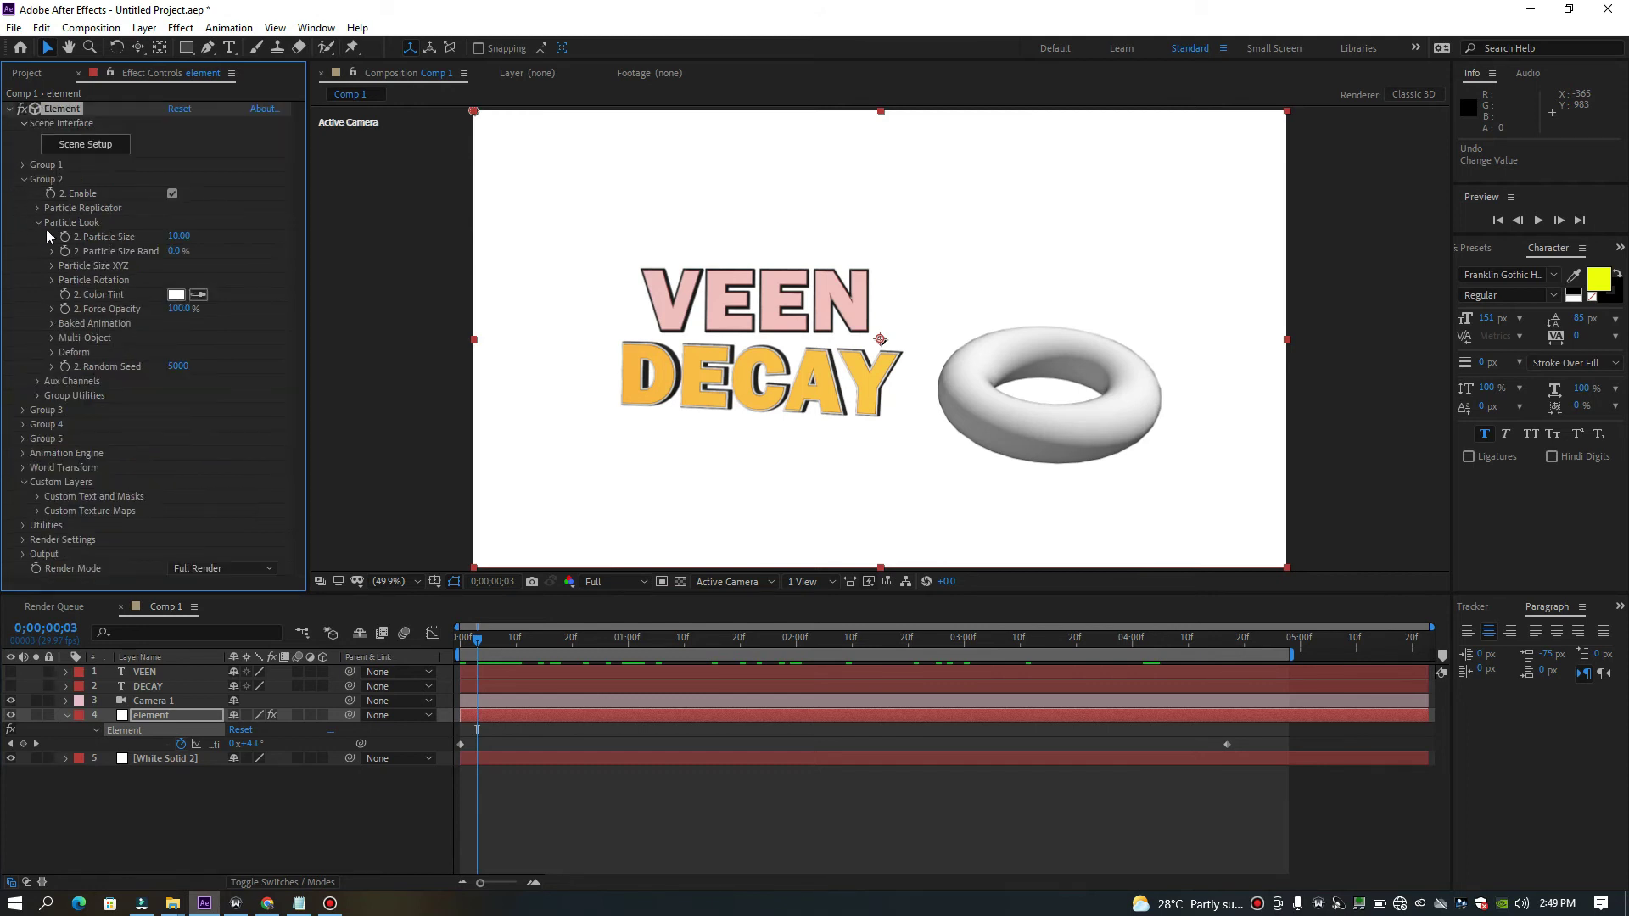
click(37, 209)
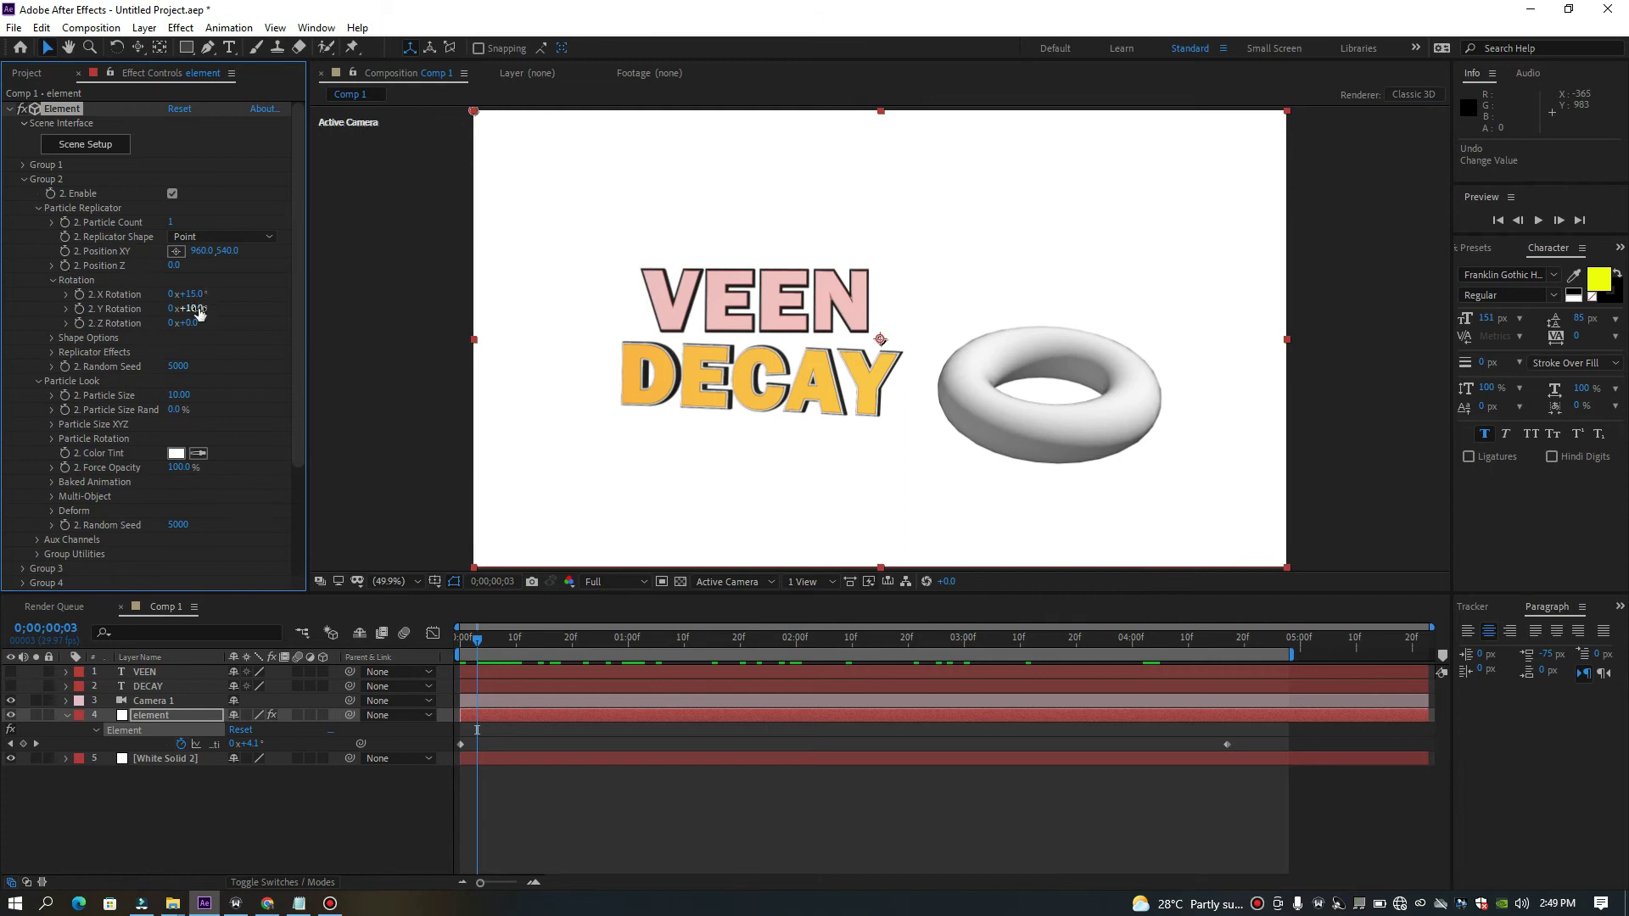
mouse_move(191, 294)
mouse_down()
mouse_move(219, 295)
mouse_move(184, 307)
mouse_up()
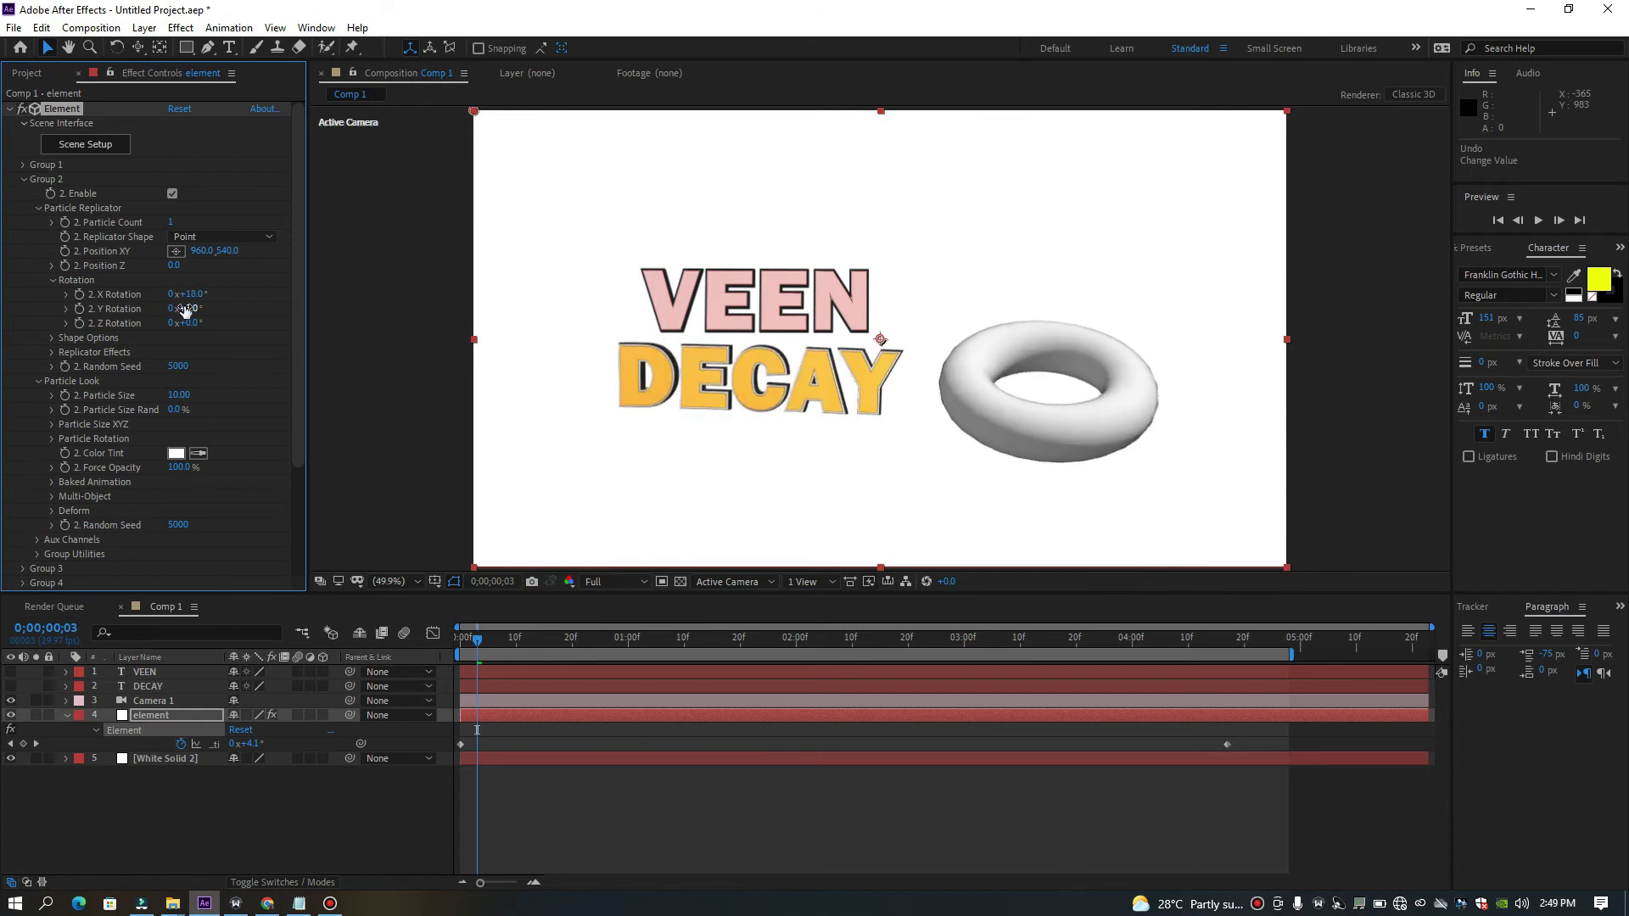
Try to animate group 2's Particle Replicator X Rotation, starting from 18° on the first frame, and remove its keyframes.
drag(478, 642, 384, 609)
click(79, 294)
drag(717, 657, 1119, 699)
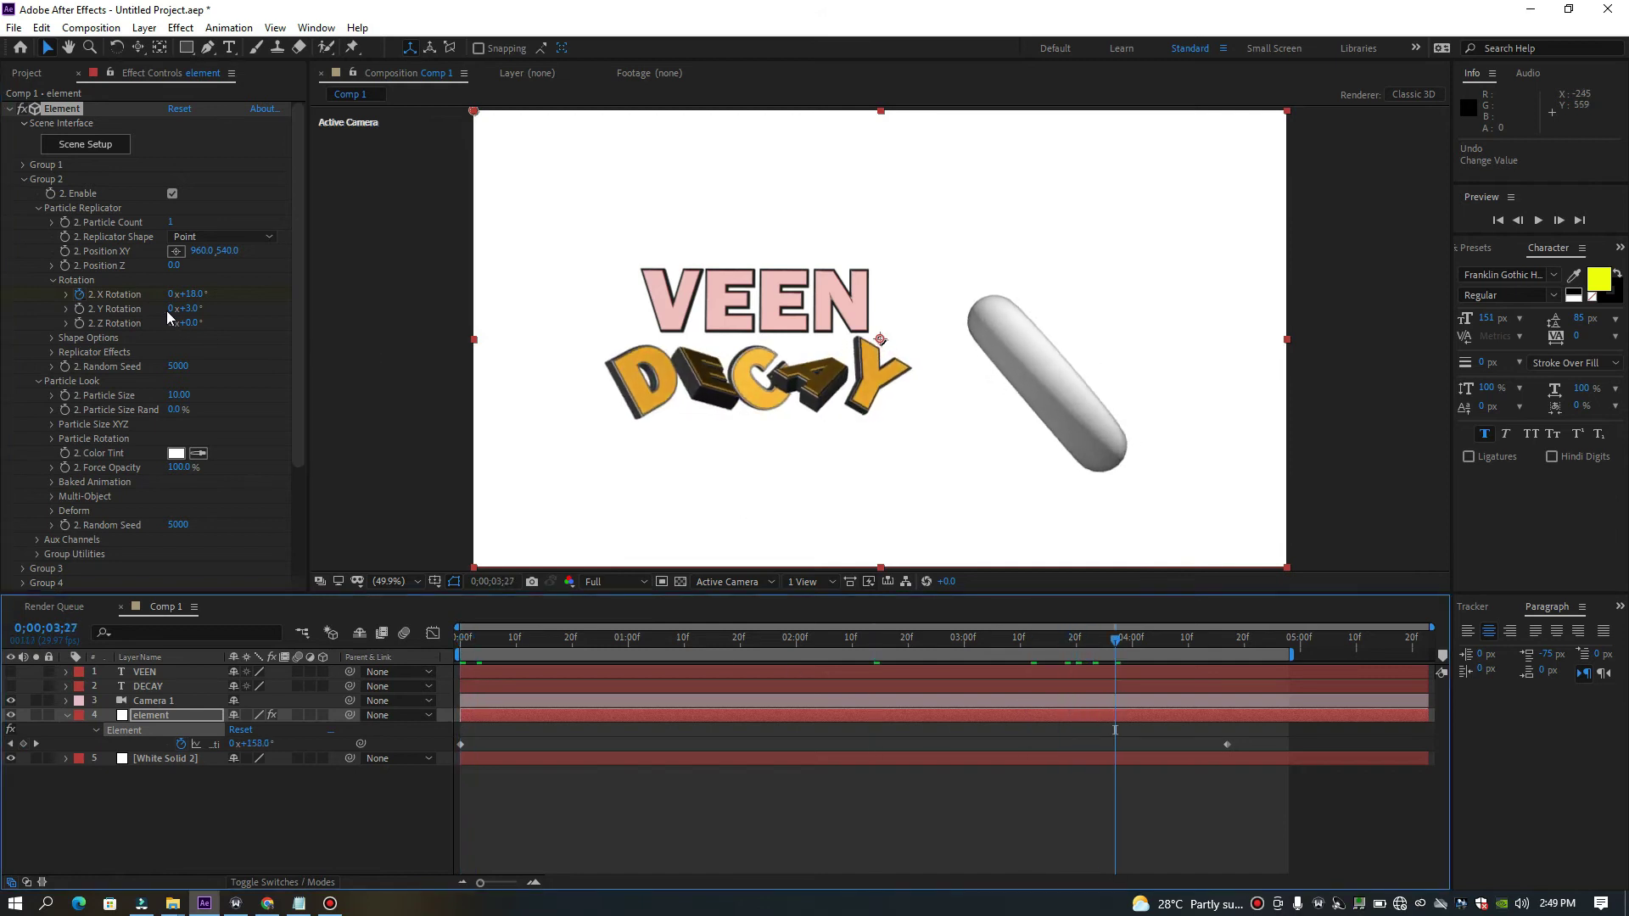
click(265, 304)
drag(277, 306, 343, 303)
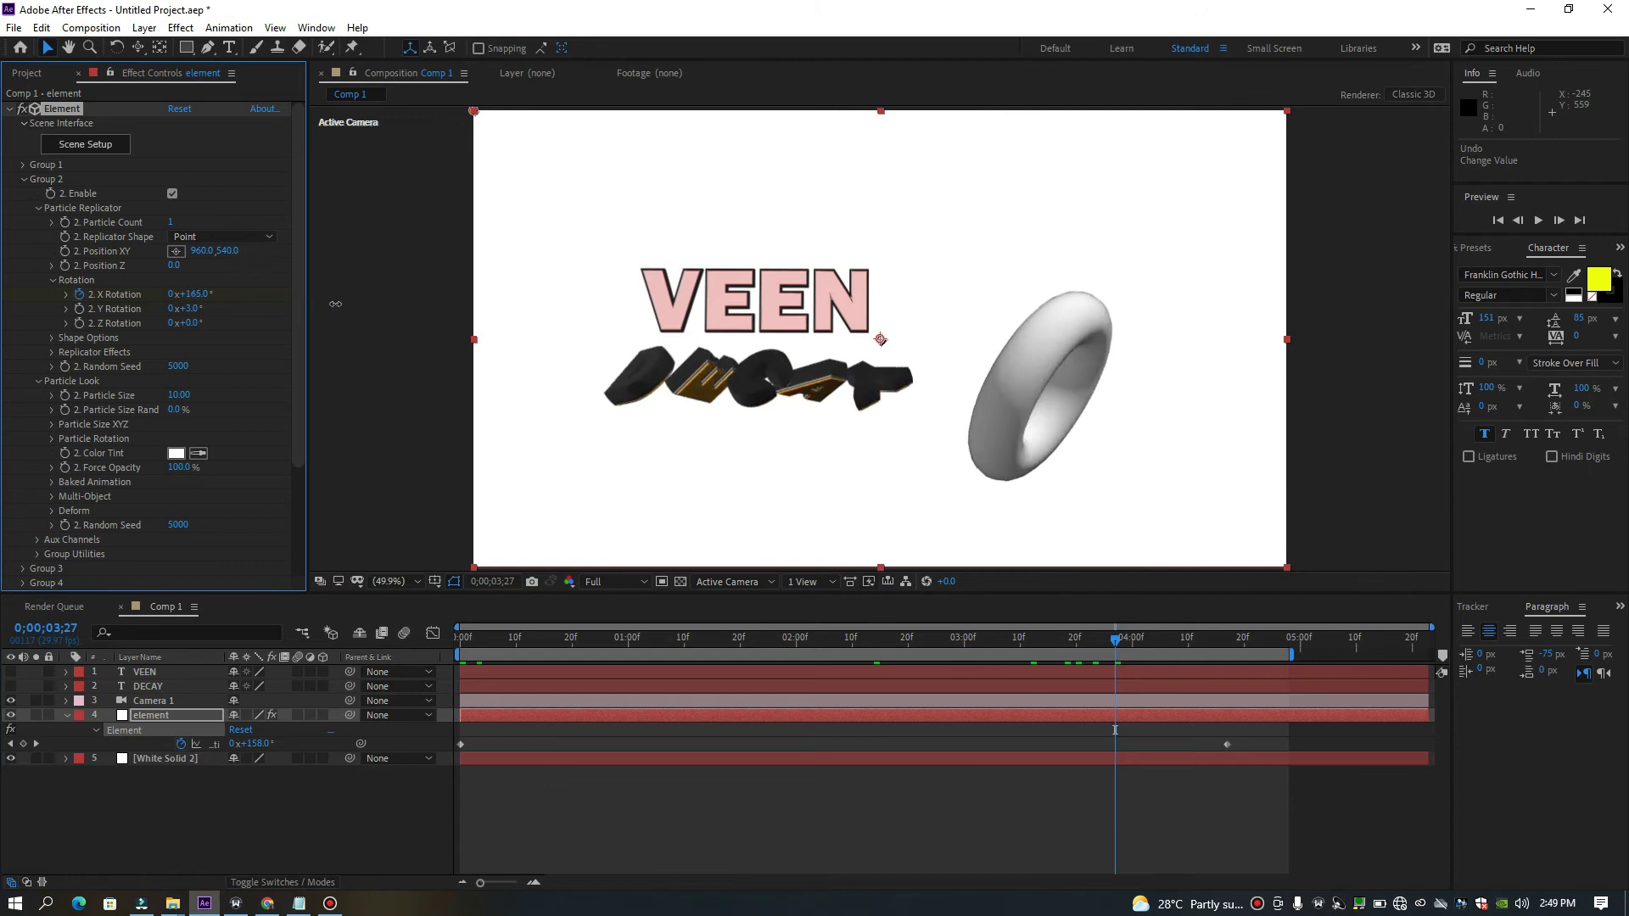
drag(477, 639, 440, 634)
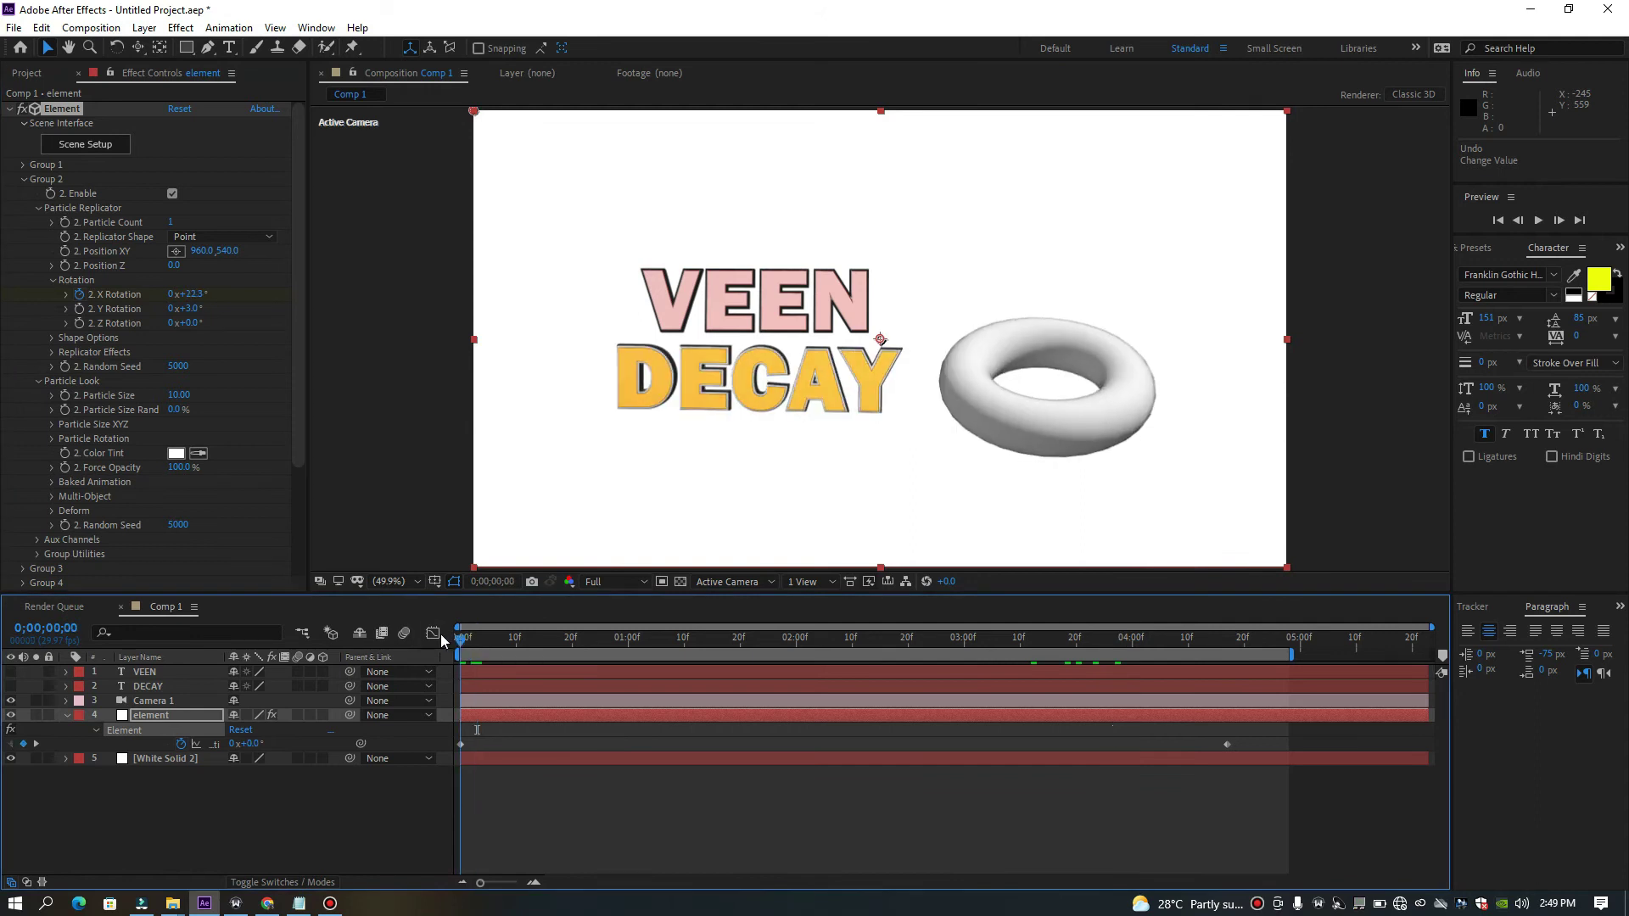
click(80, 299)
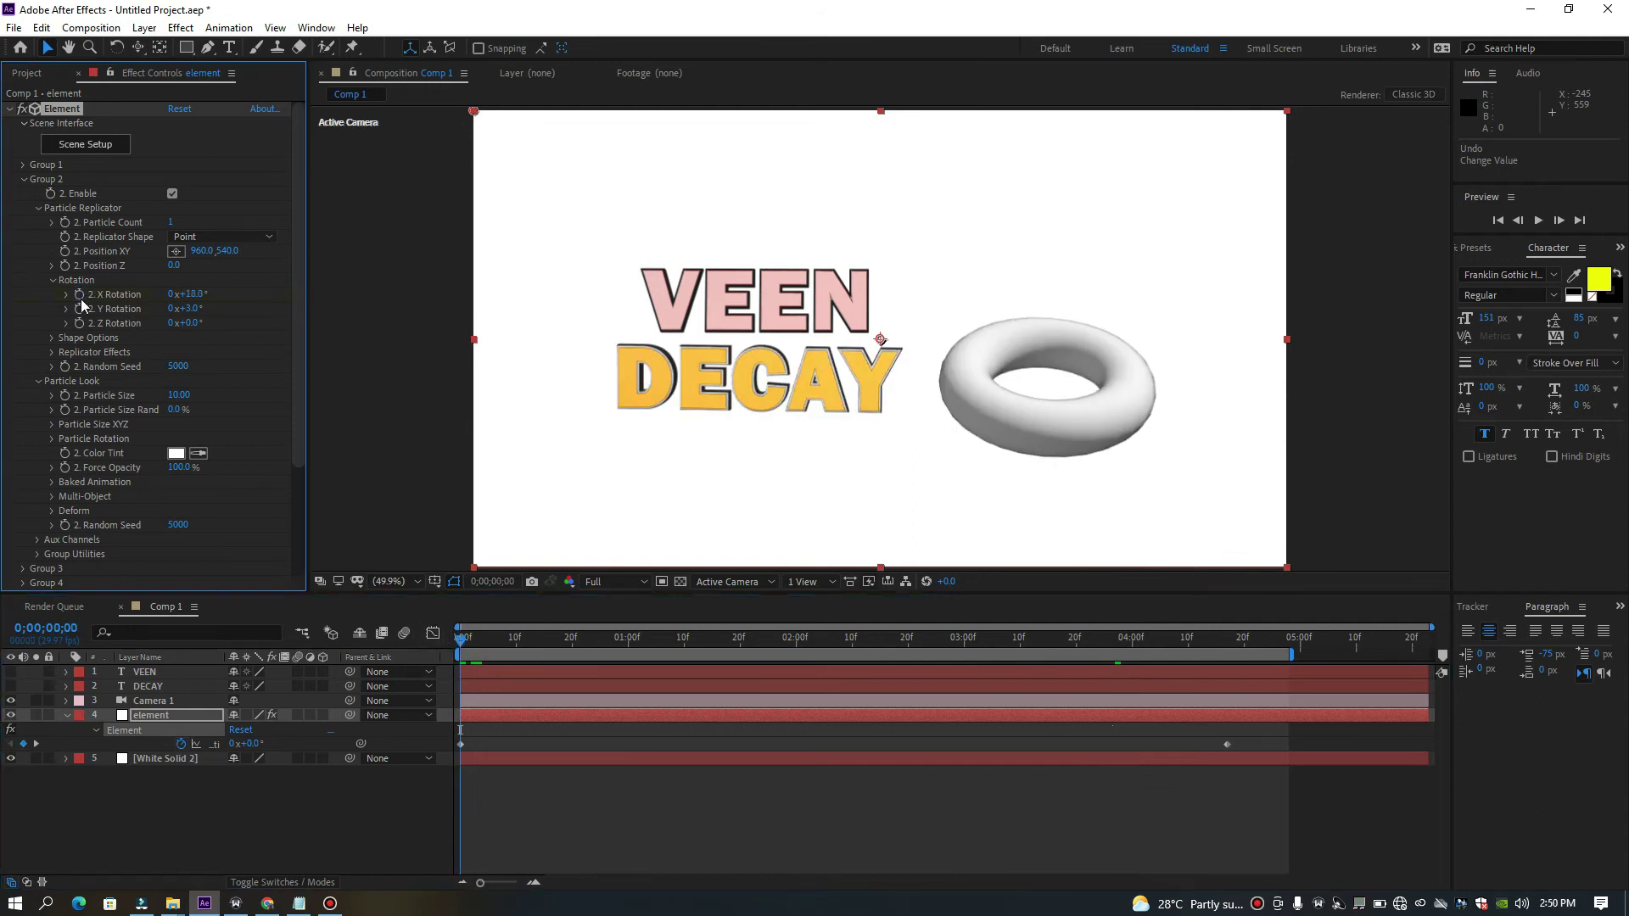
Keyframe group 2's Particle Replicator Y Rotation from 3° on the first frame to 182°, with the end keyframe past 4 seconds.
click(78, 308)
click(1087, 645)
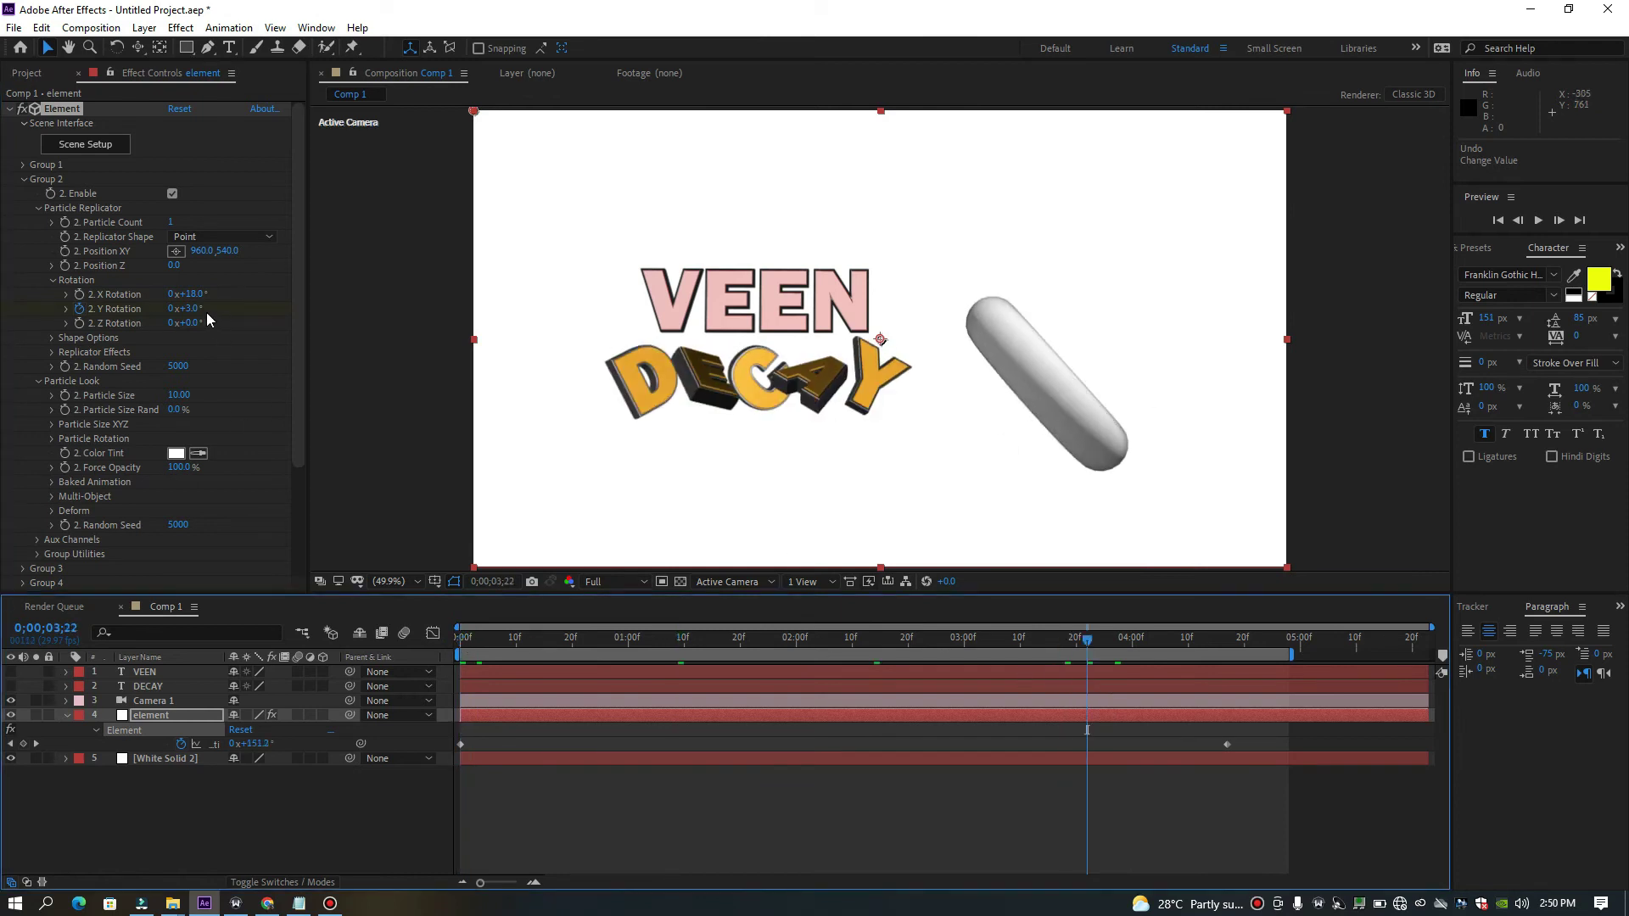
drag(194, 311, 372, 335)
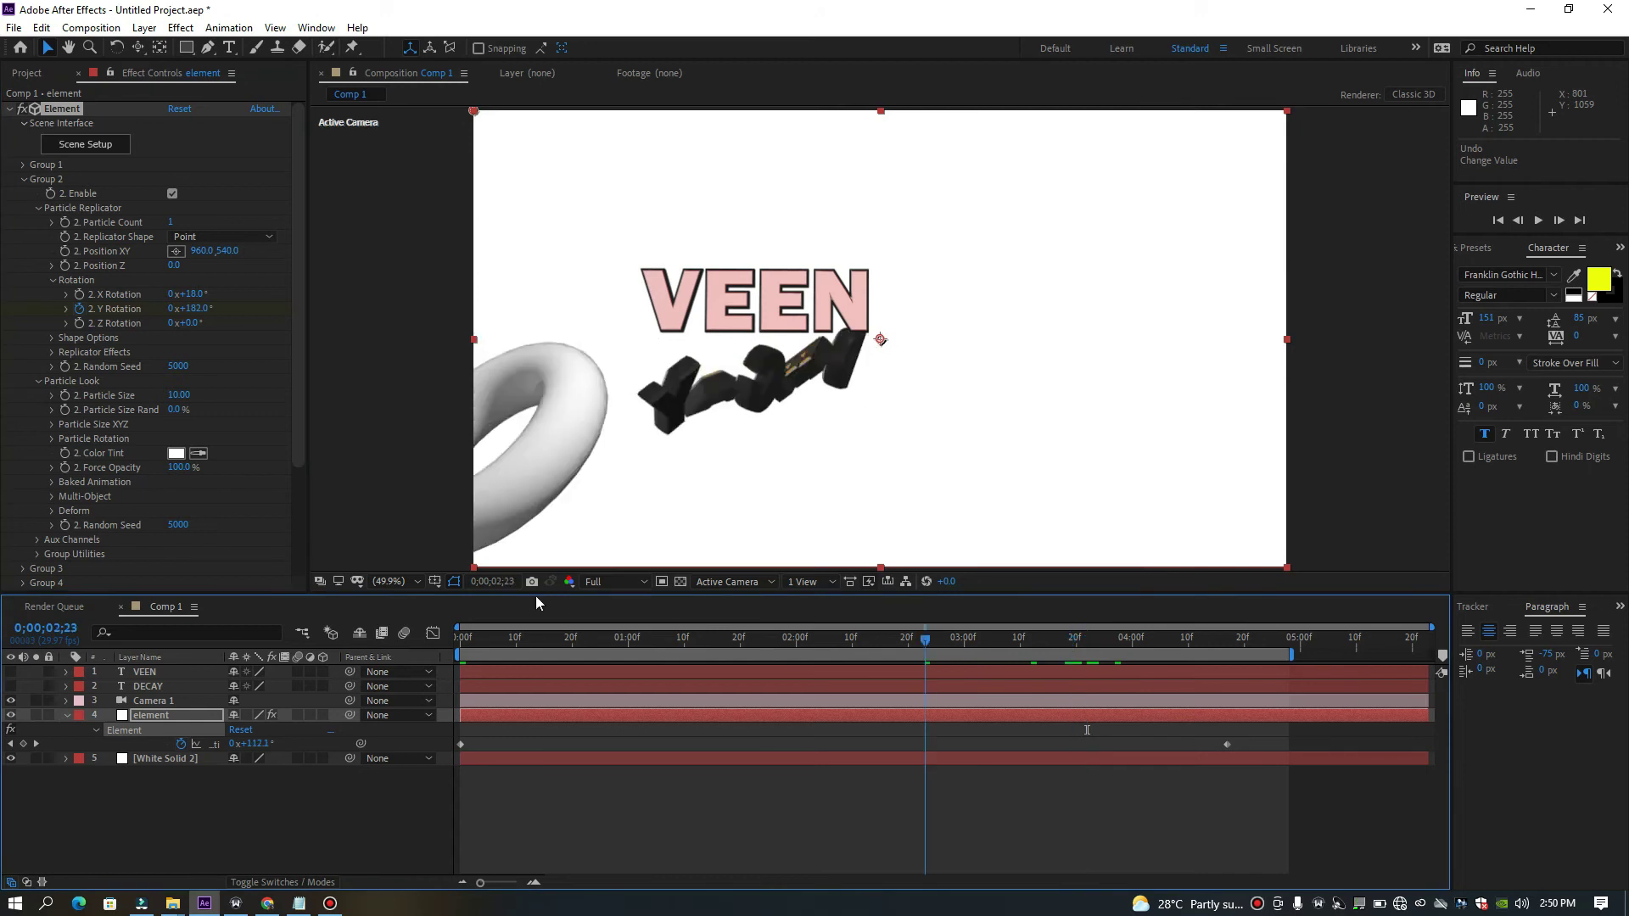
click(272, 606)
Play the Y Rotation animation from the first frame and scrub through it to 0;00;03;09.
key(Home)
key(space)
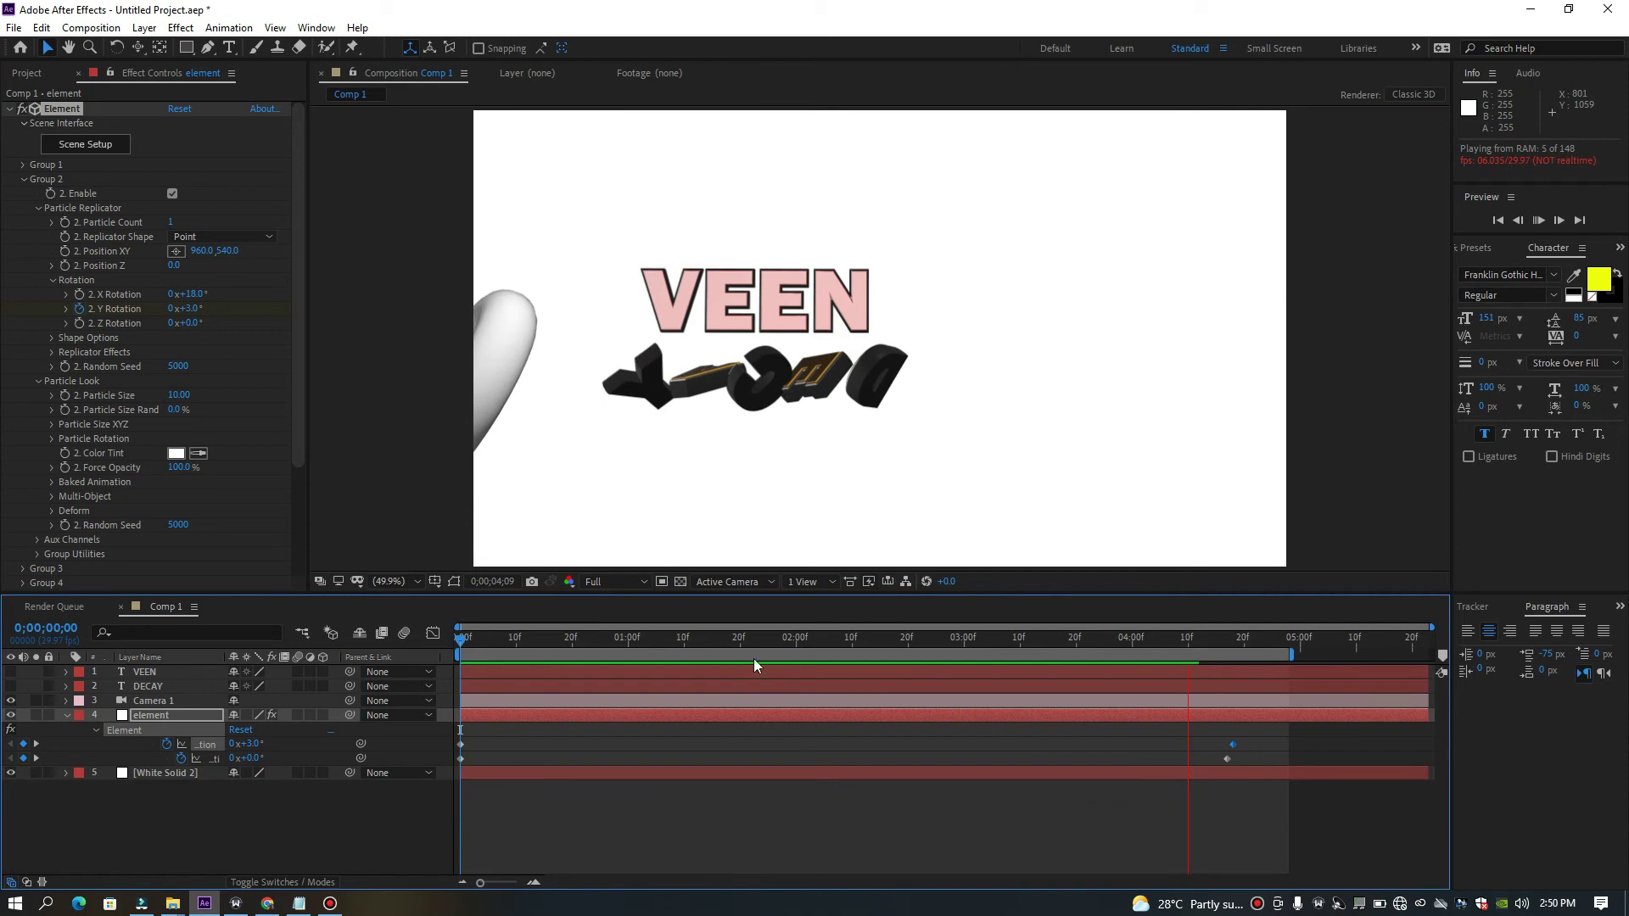
key(space)
click(761, 638)
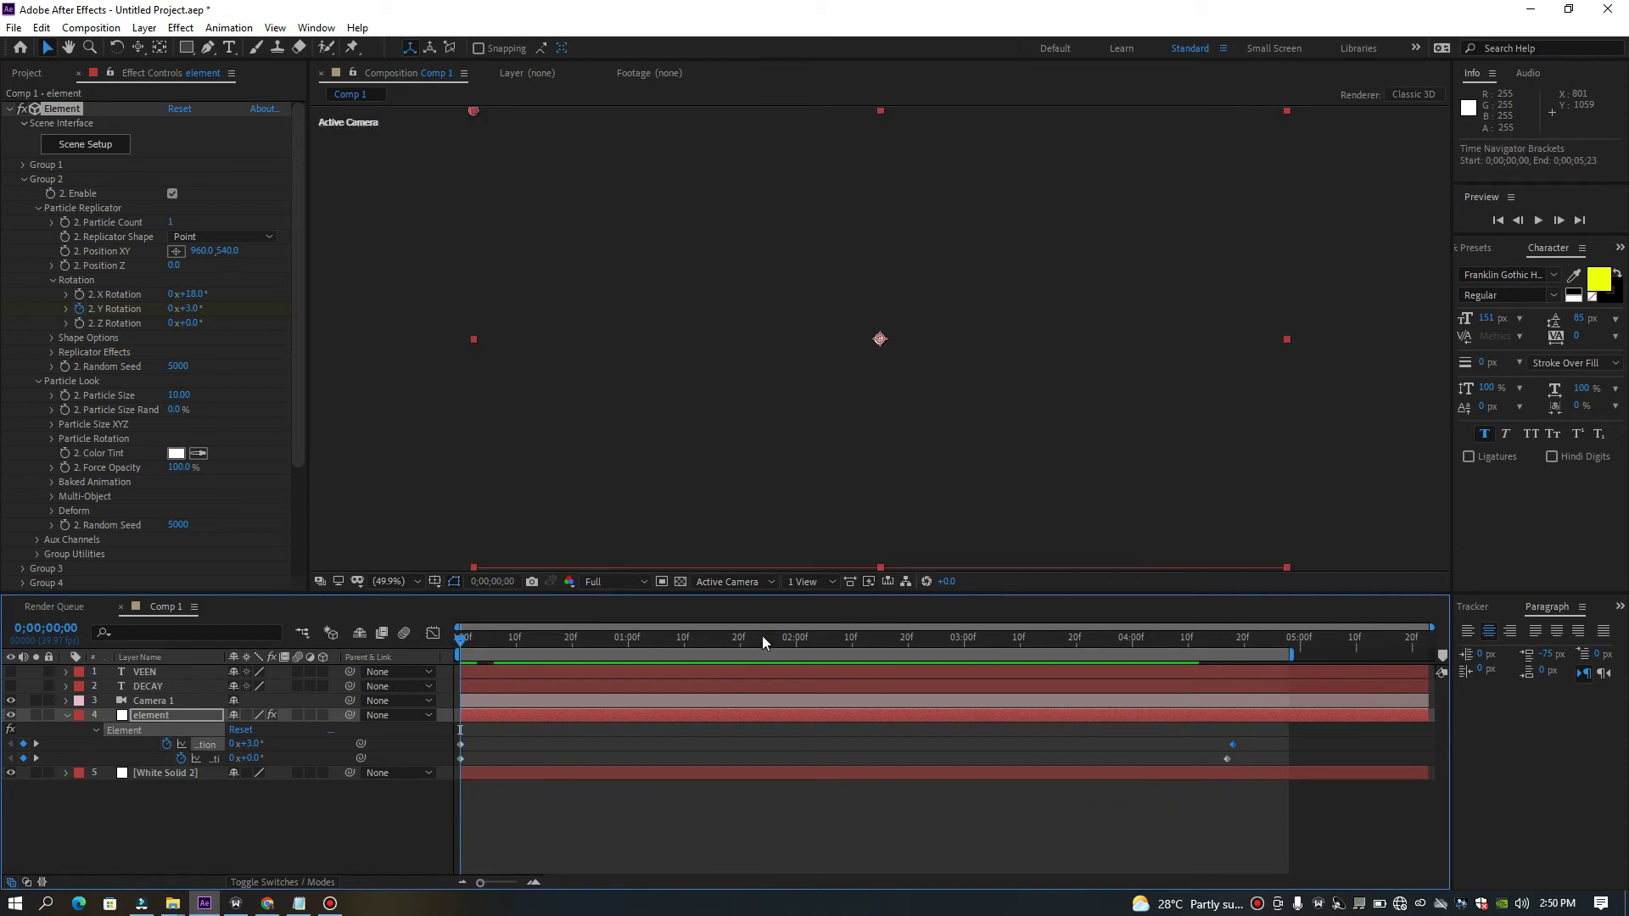
drag(879, 642, 1017, 649)
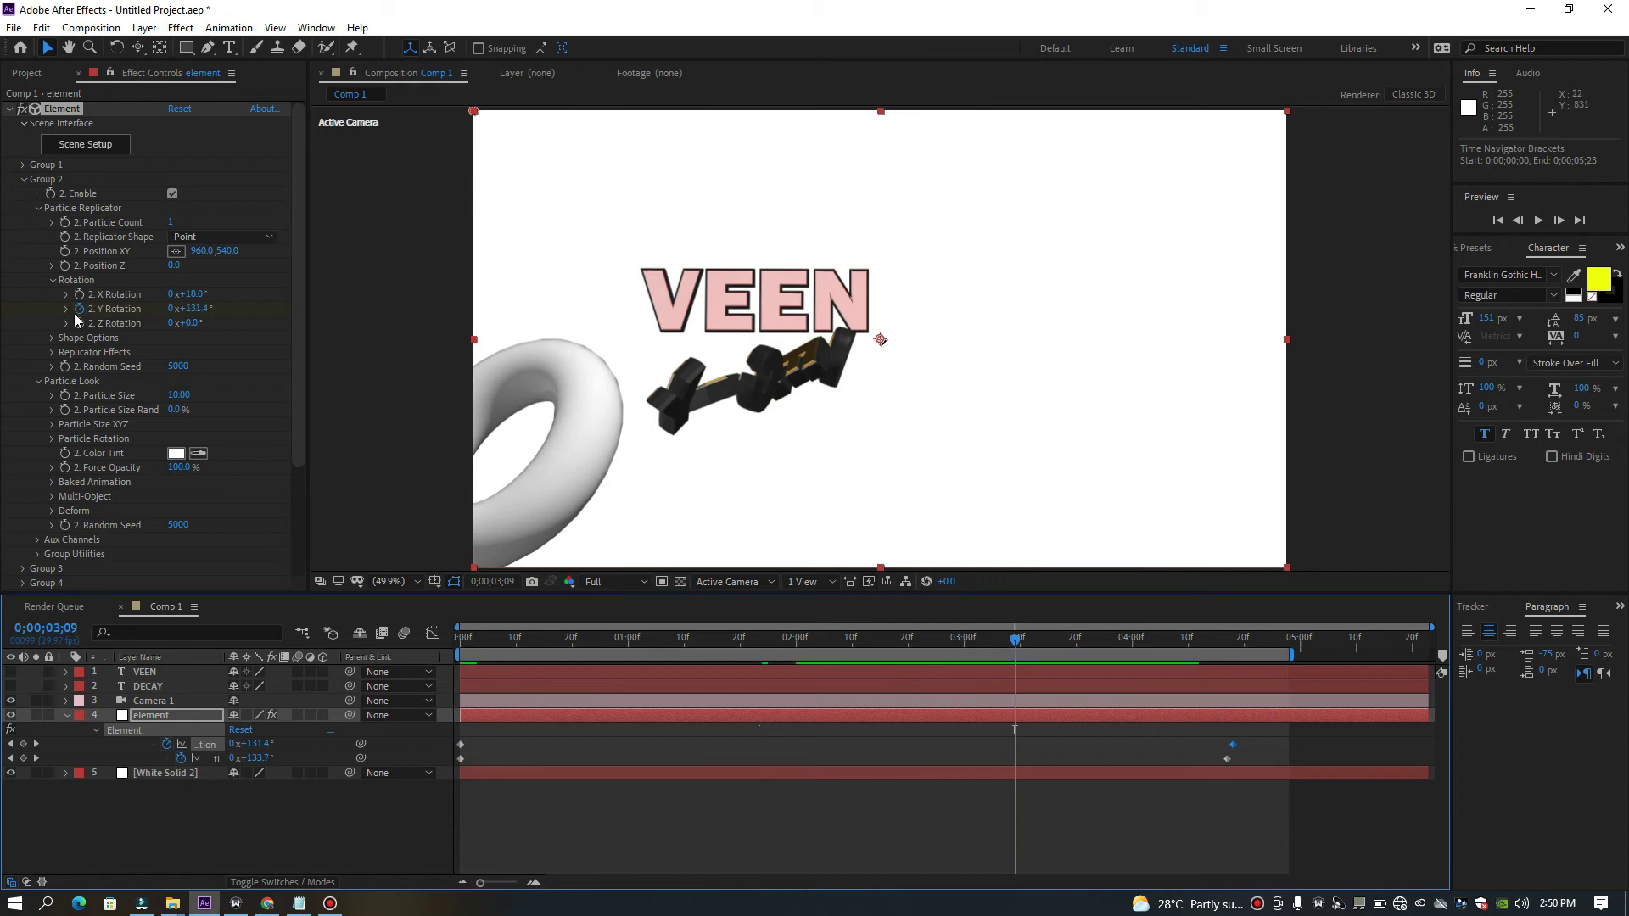
Try rotating the DECAY text about Y to 46° through group 2's auxiliary Channel 2, and undo it.
click(37, 208)
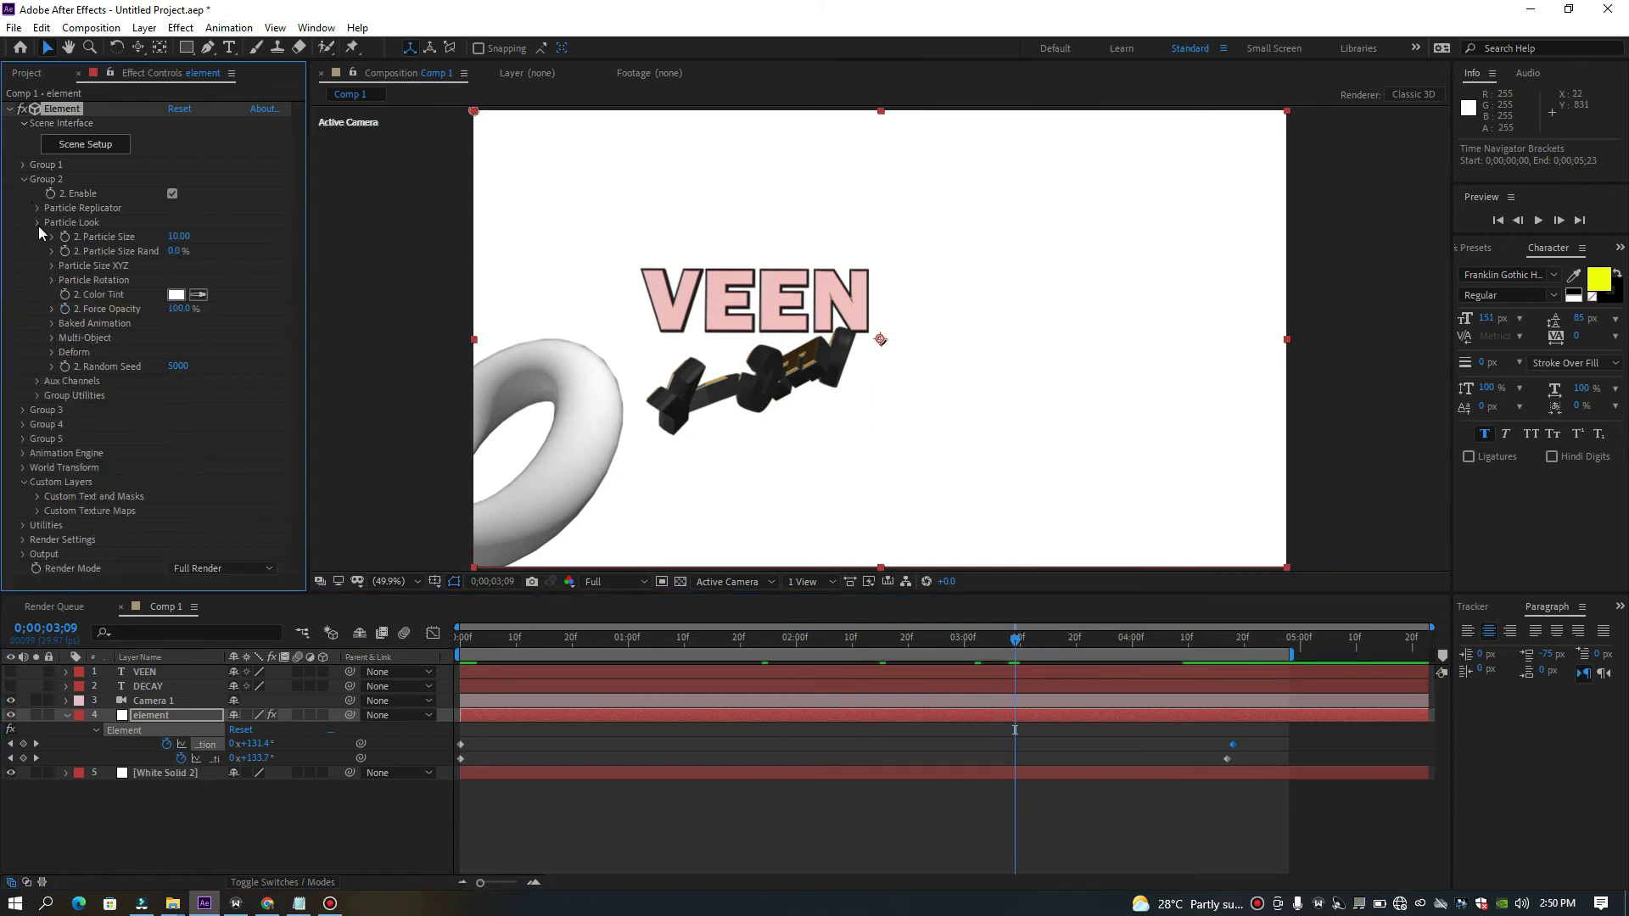
click(38, 224)
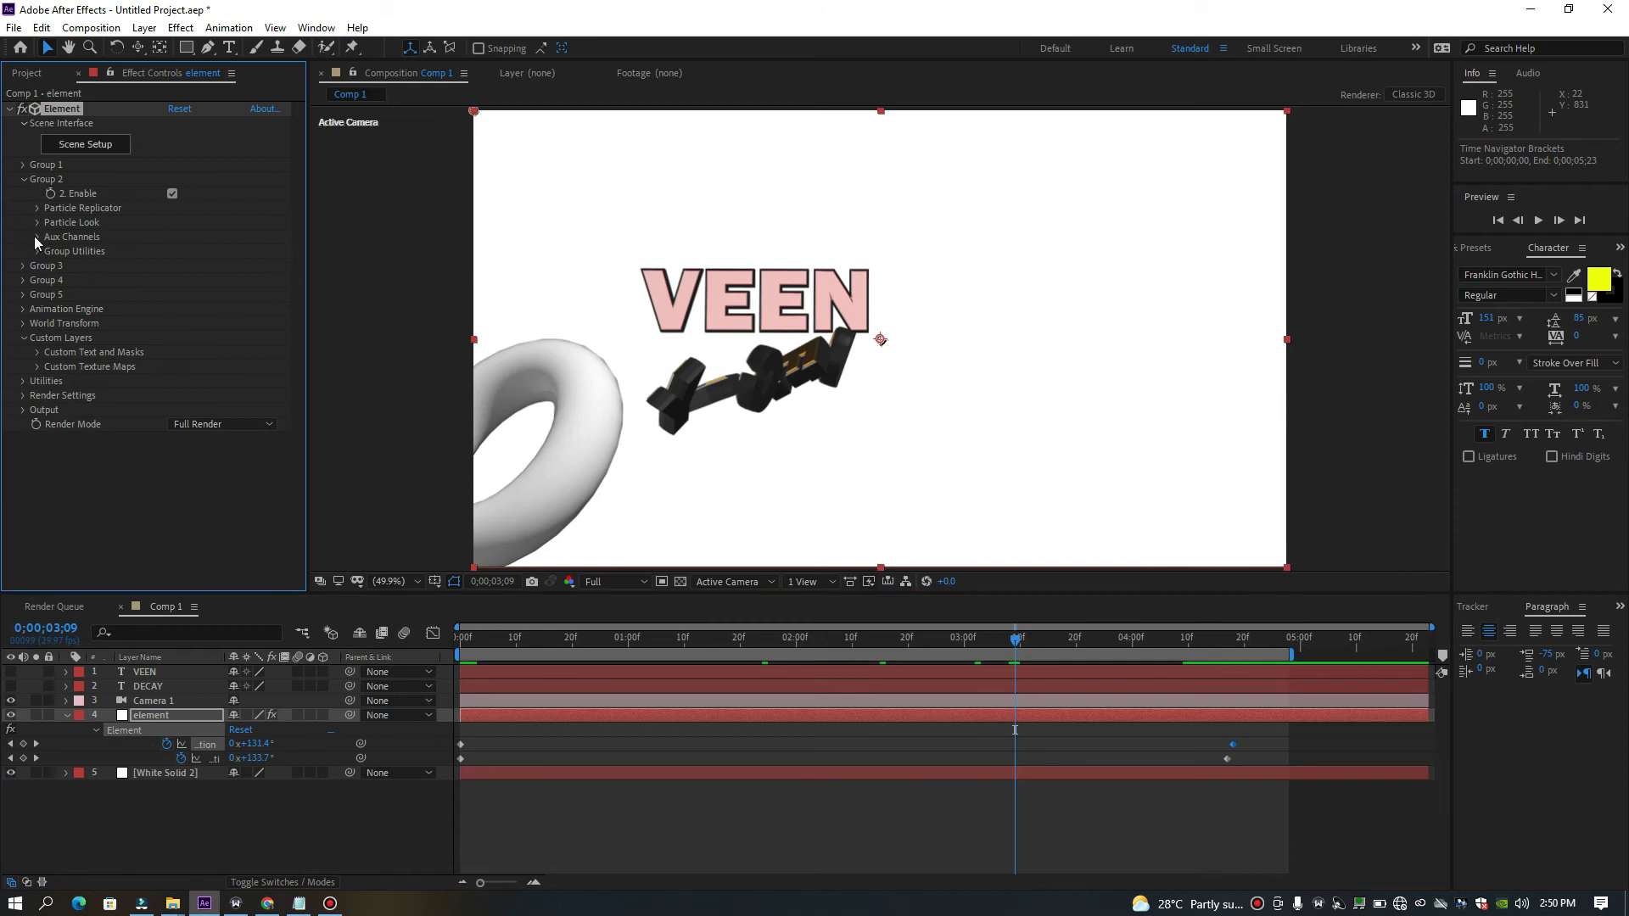
click(37, 237)
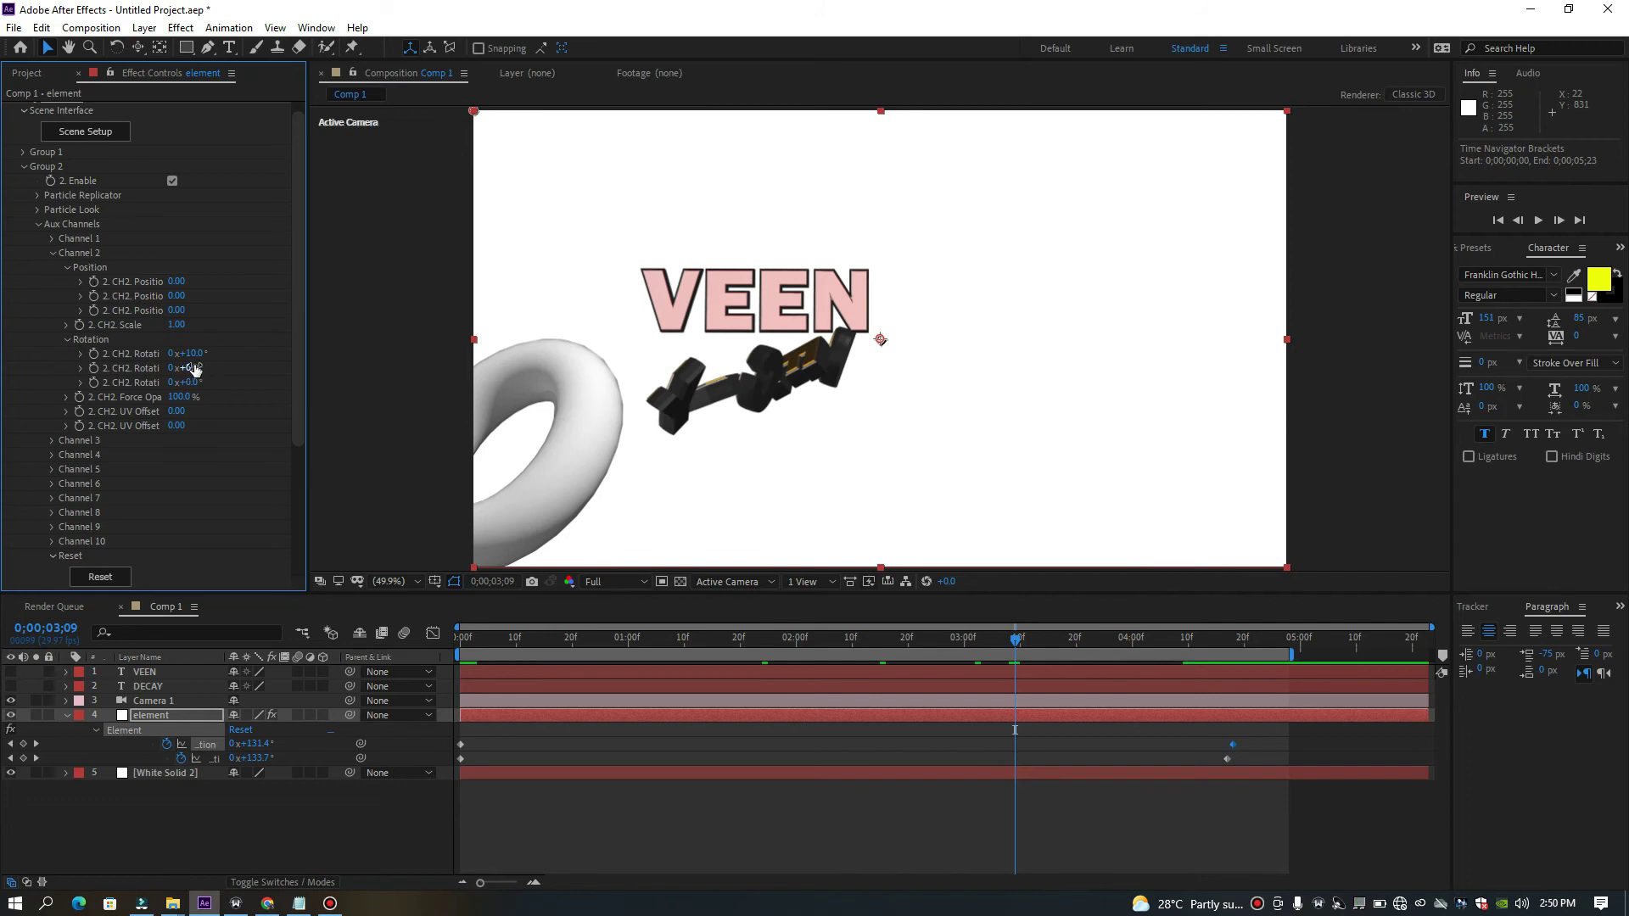
mouse_move(253, 358)
mouse_down()
mouse_move(292, 351)
mouse_move(224, 363)
mouse_up()
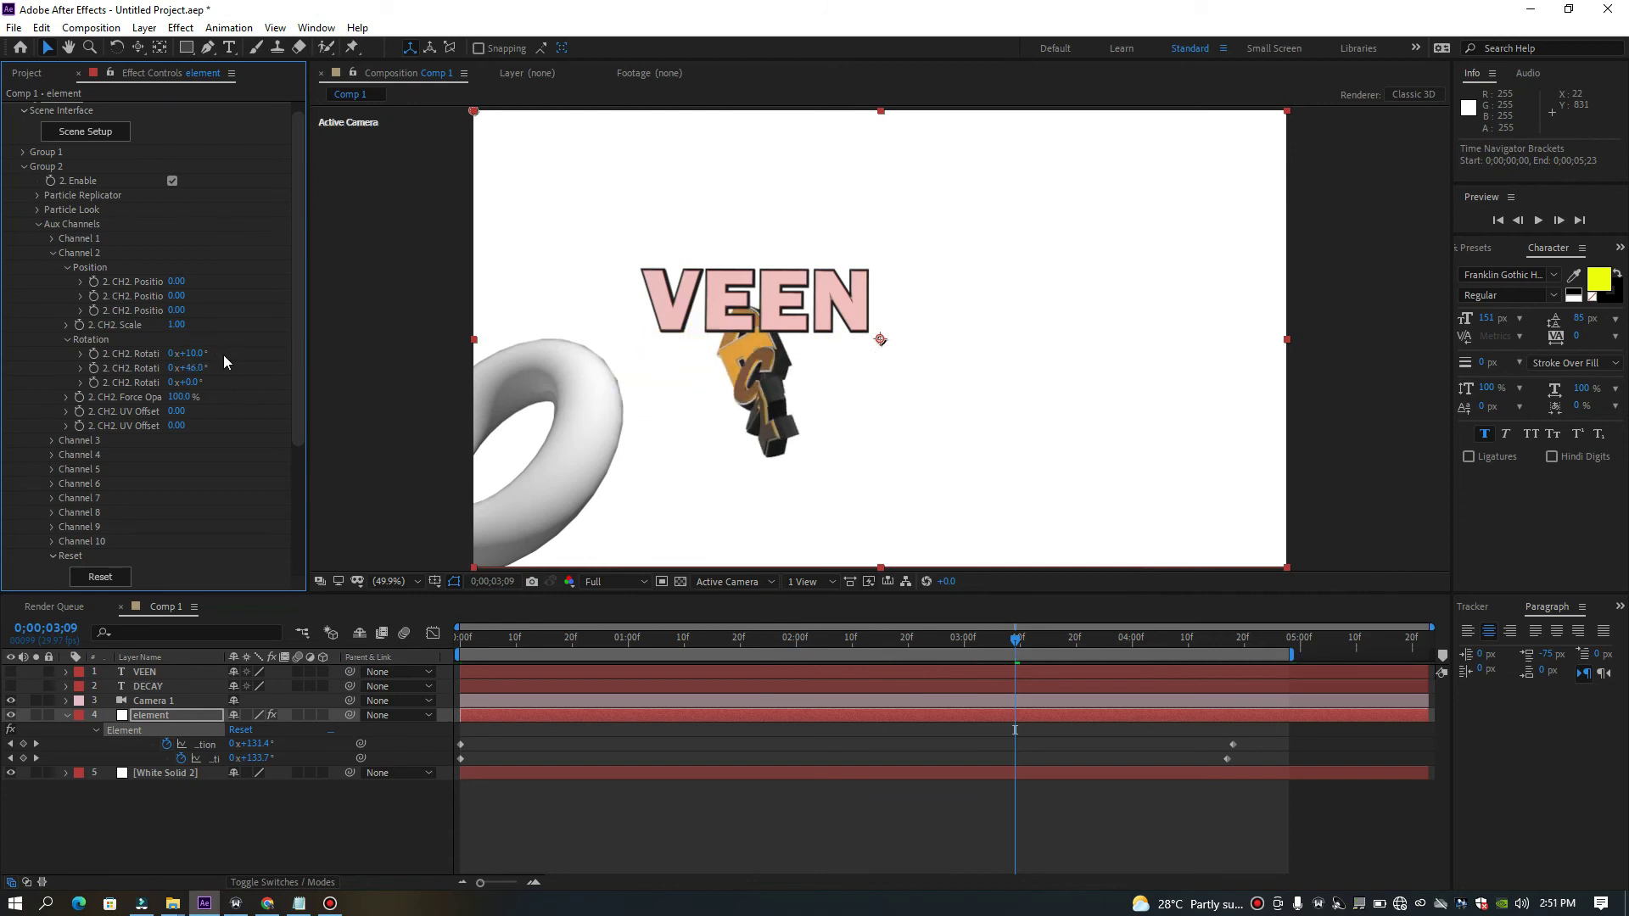
key(ctrl+z)
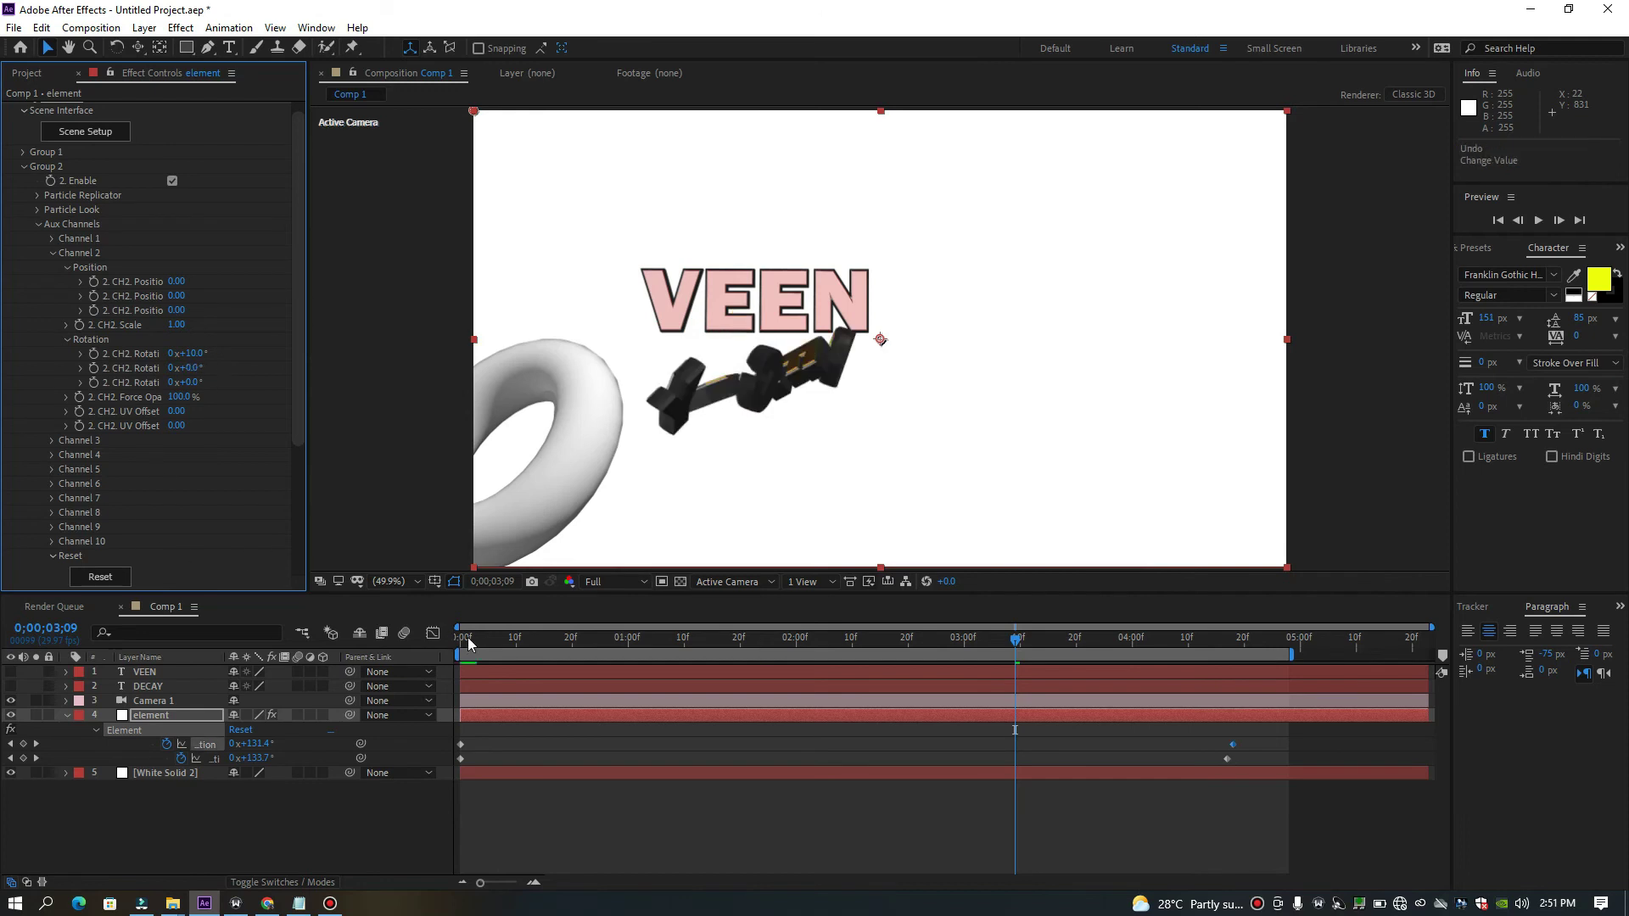
Try to animate the X rotation of group 2's auxiliary Channel 2, starting from 10° at 0;00;00;01.
click(467, 643)
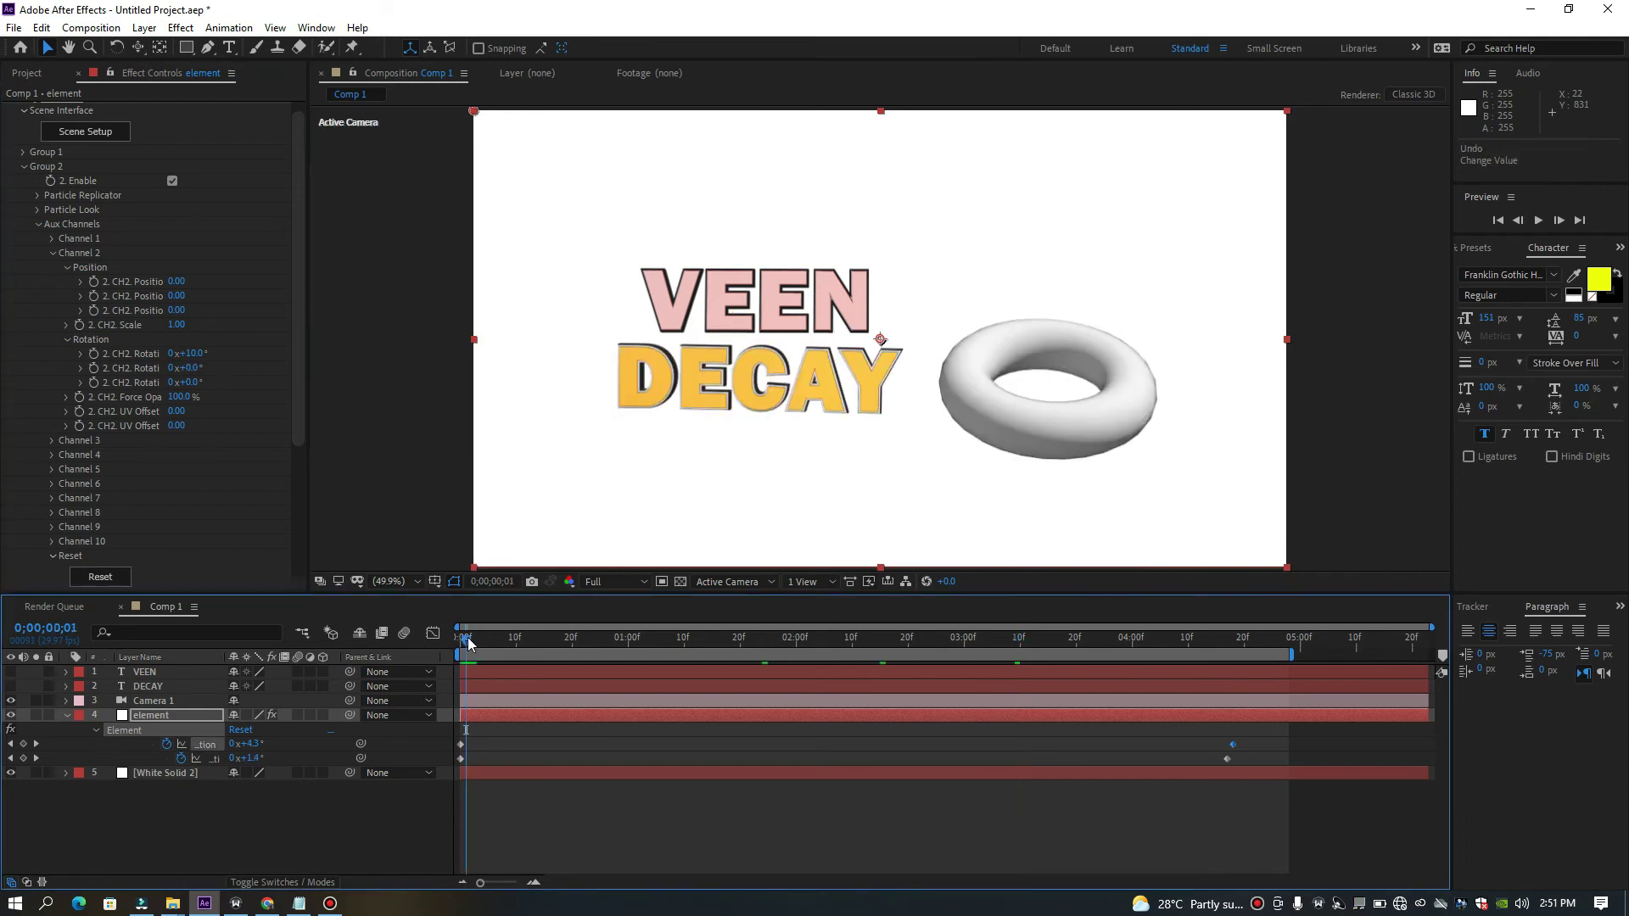
click(95, 358)
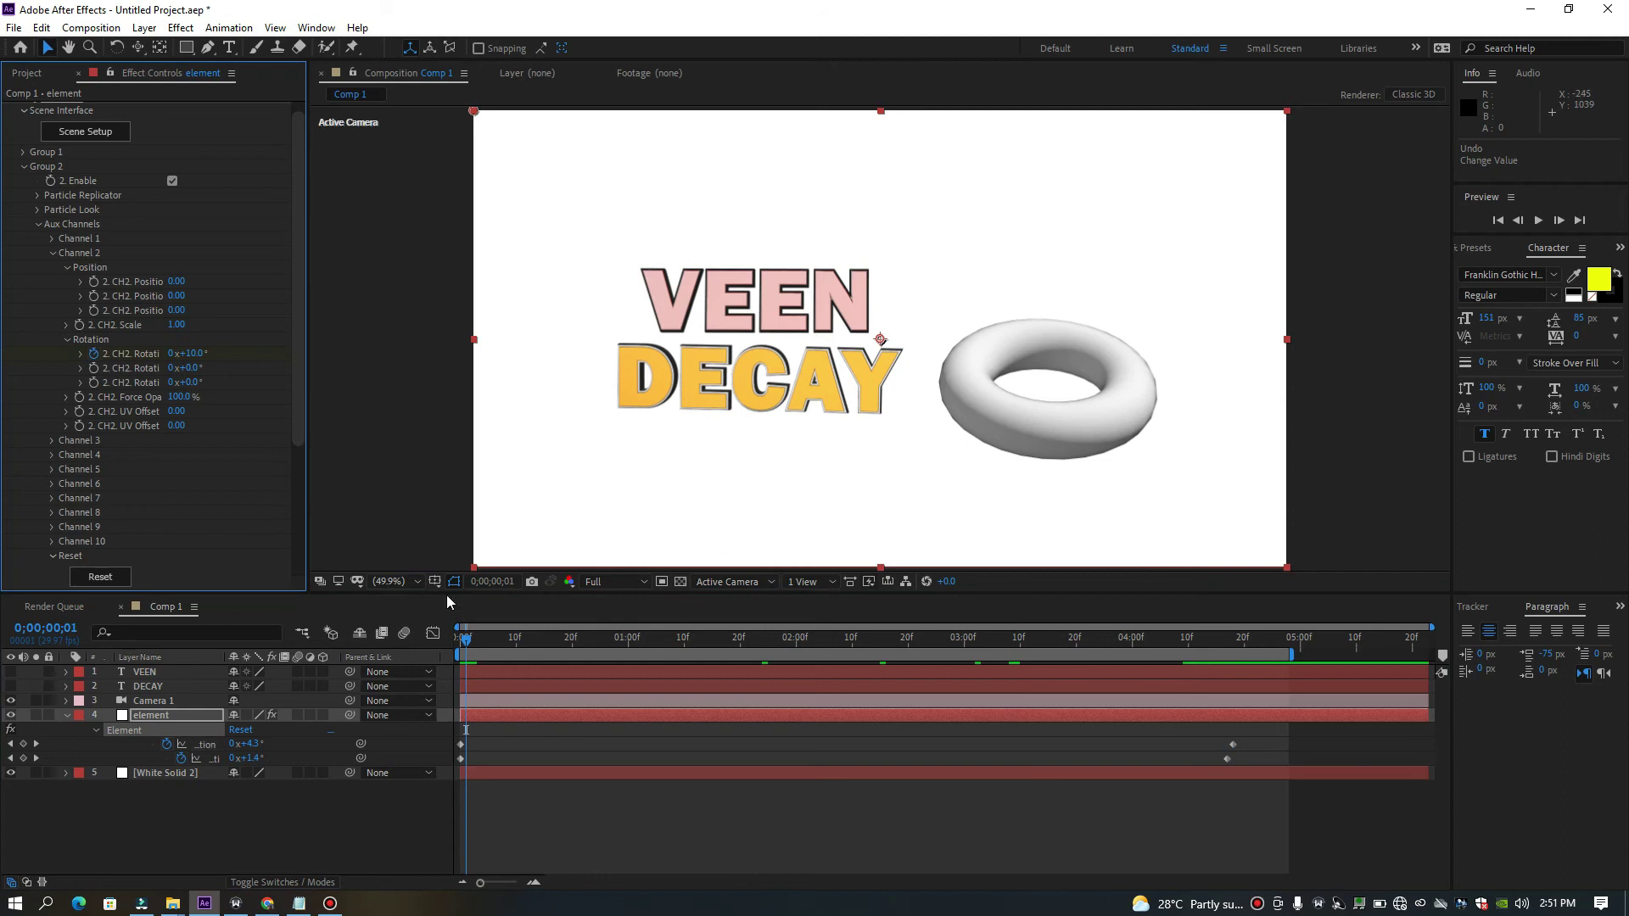
drag(471, 644, 676, 651)
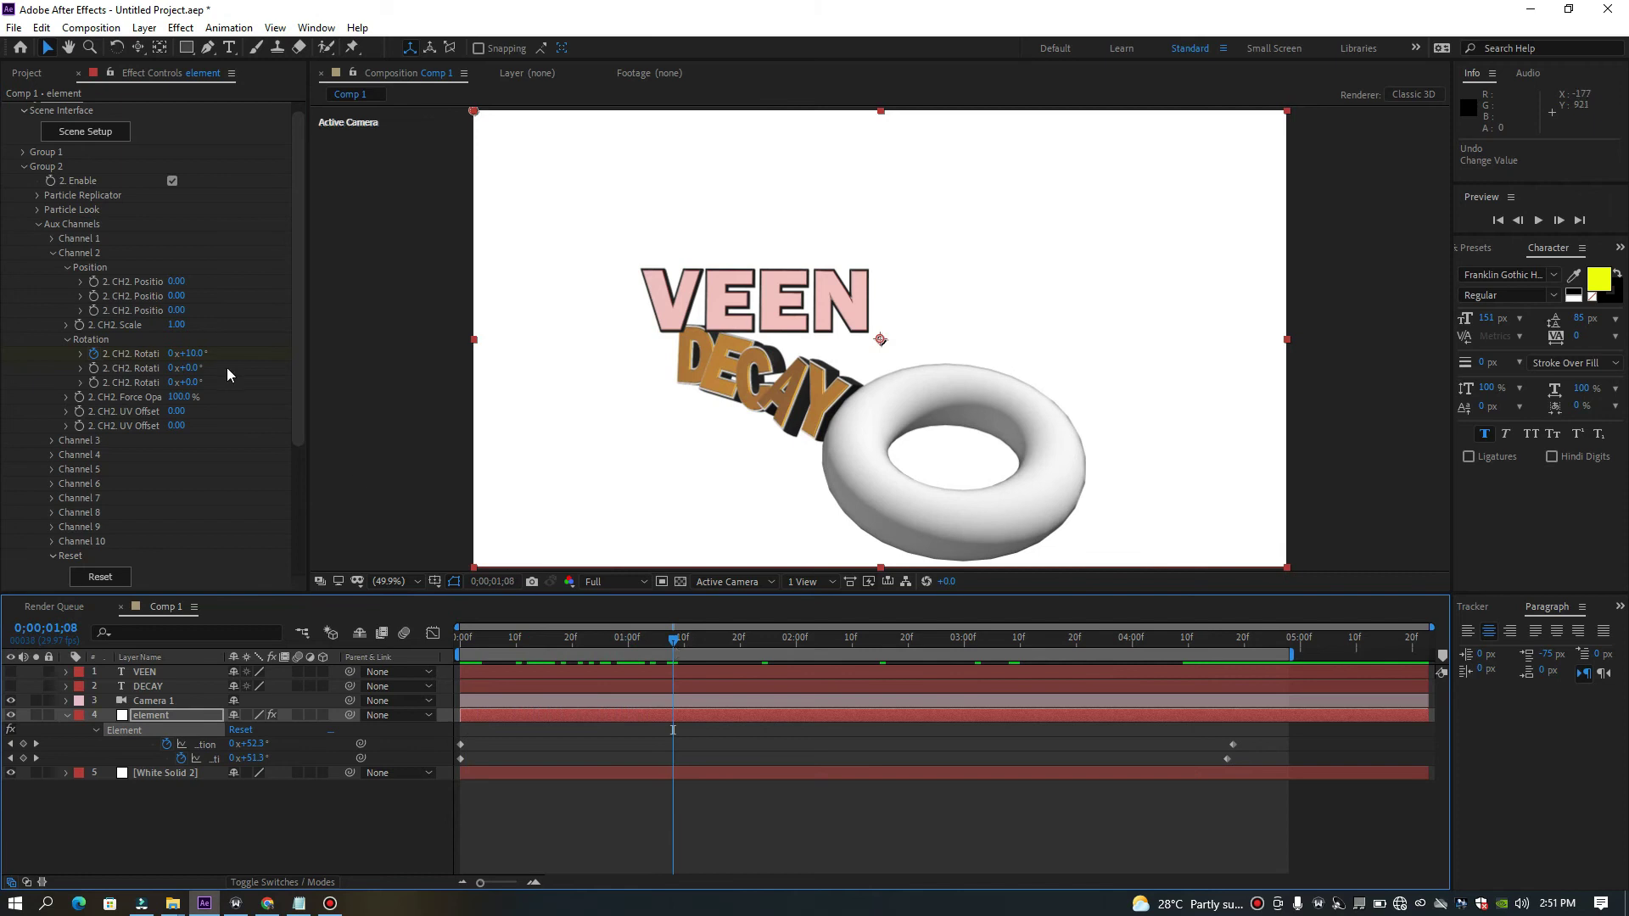
drag(186, 353, 175, 350)
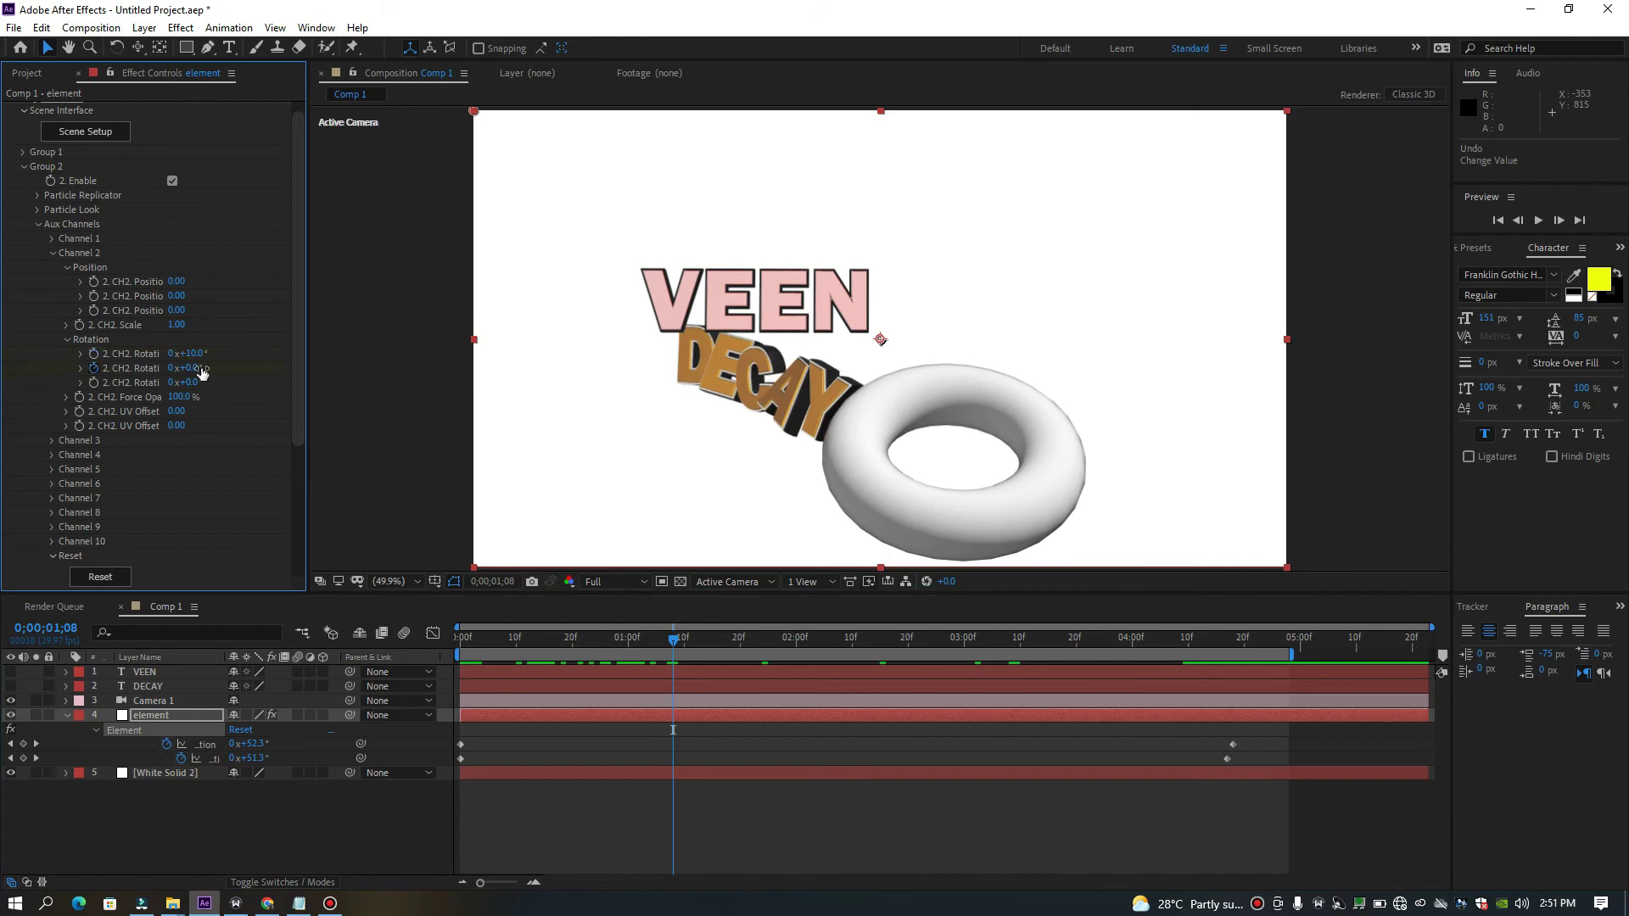
Keyframe auxiliary Channel 2's Y rotation from -9° at 0;00;00;01 to 200° at 0;00;04;17, and preview from the first frame.
drag(208, 369, 192, 369)
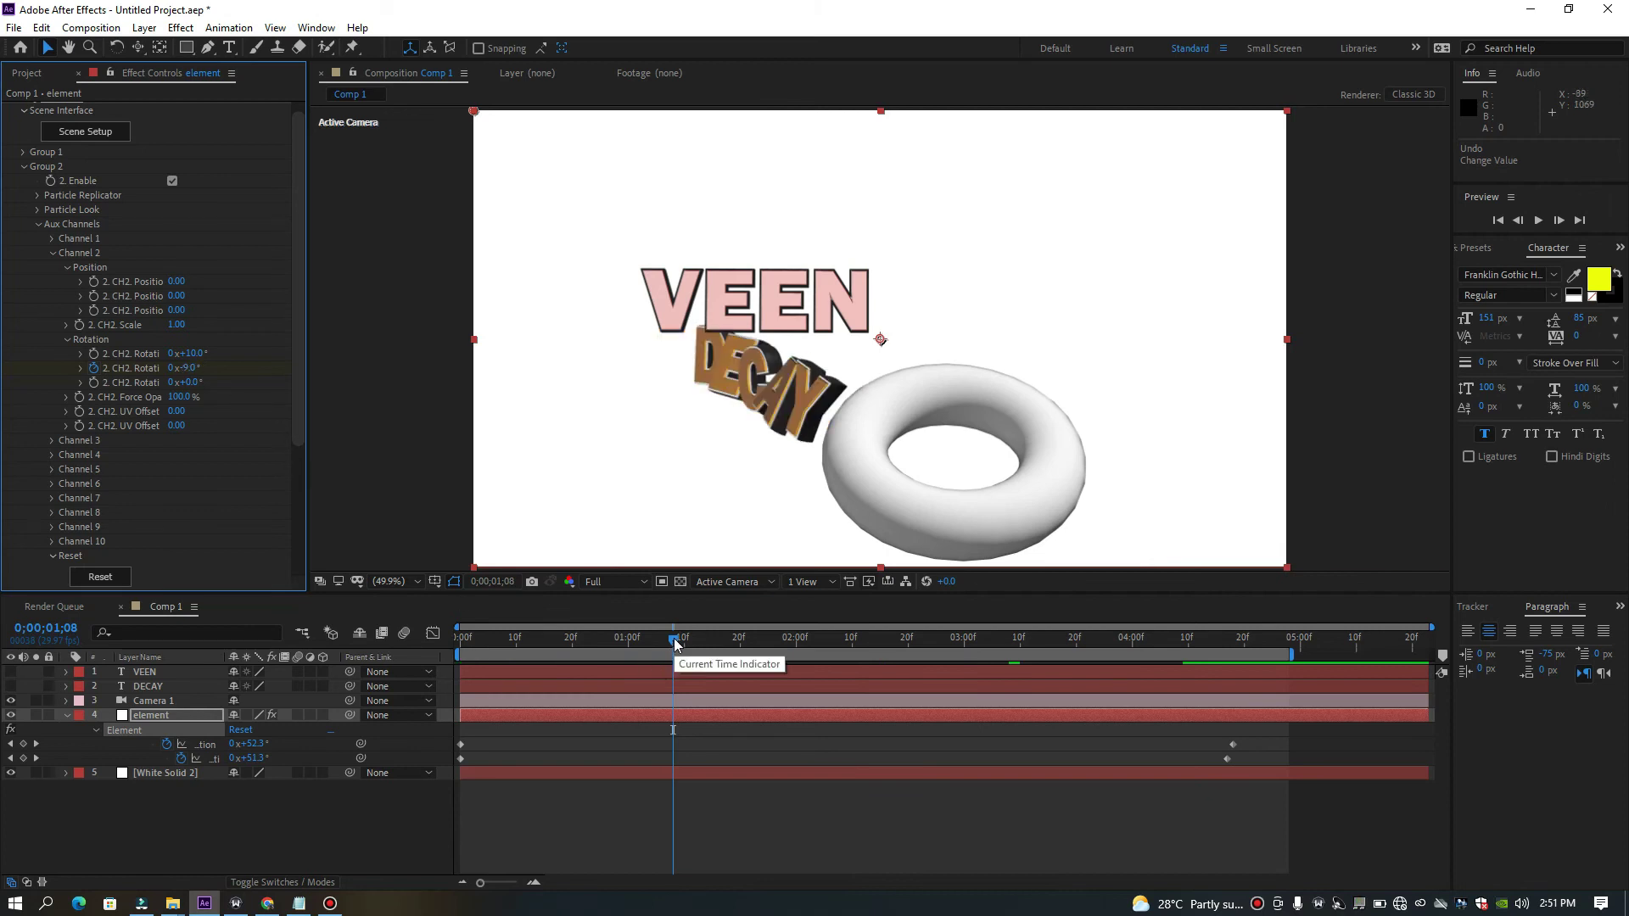
key(u)
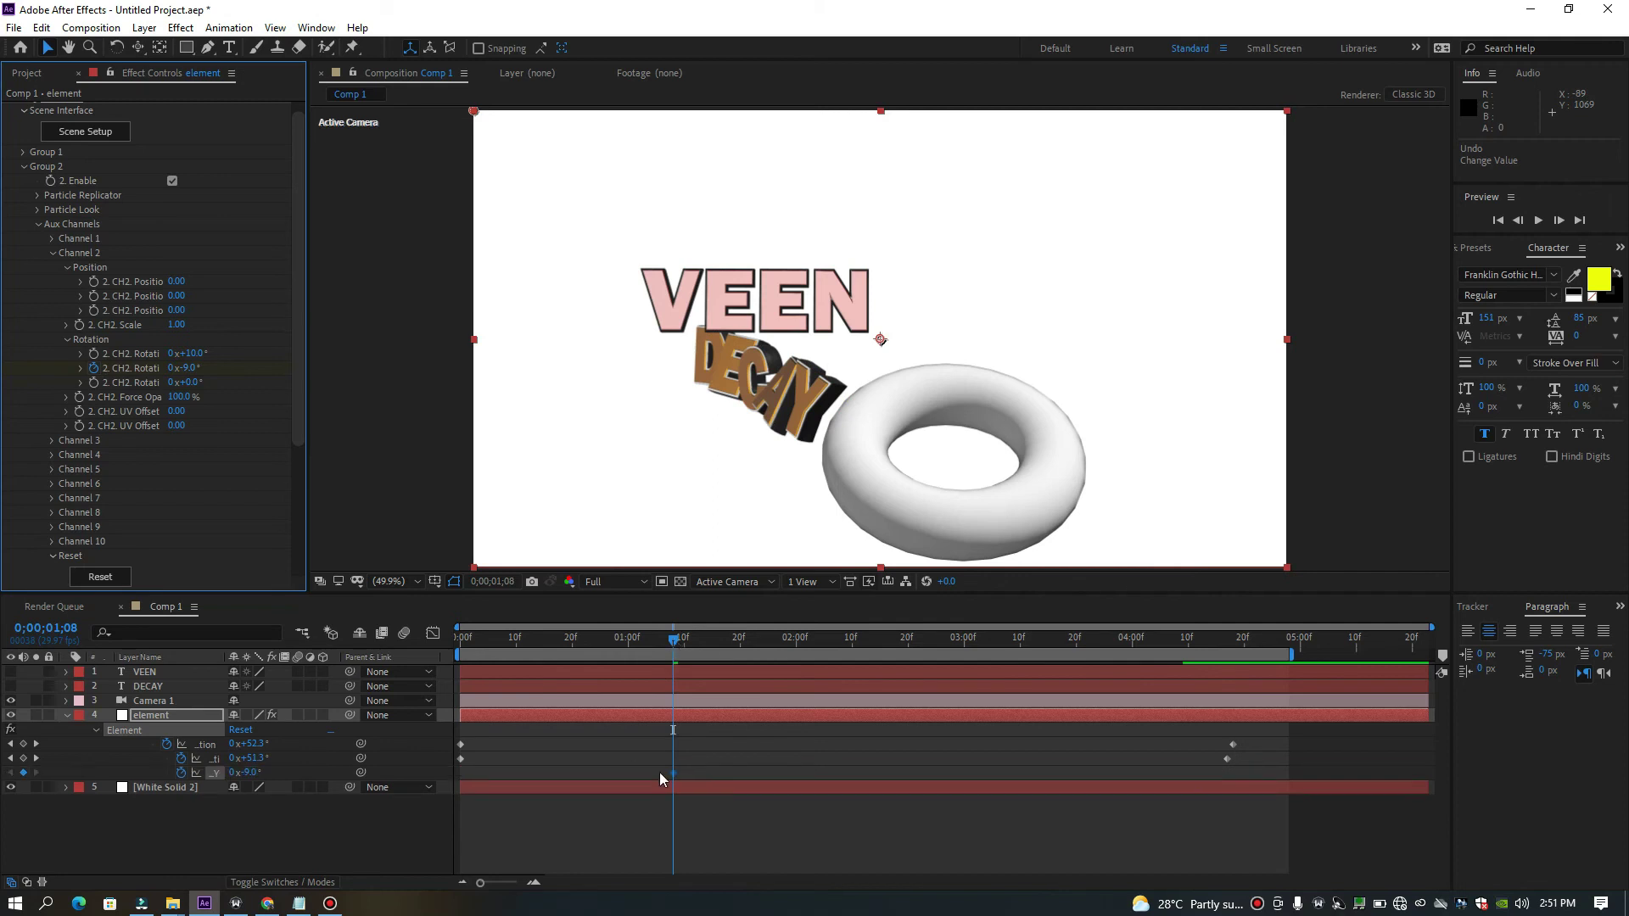
drag(676, 779, 491, 777)
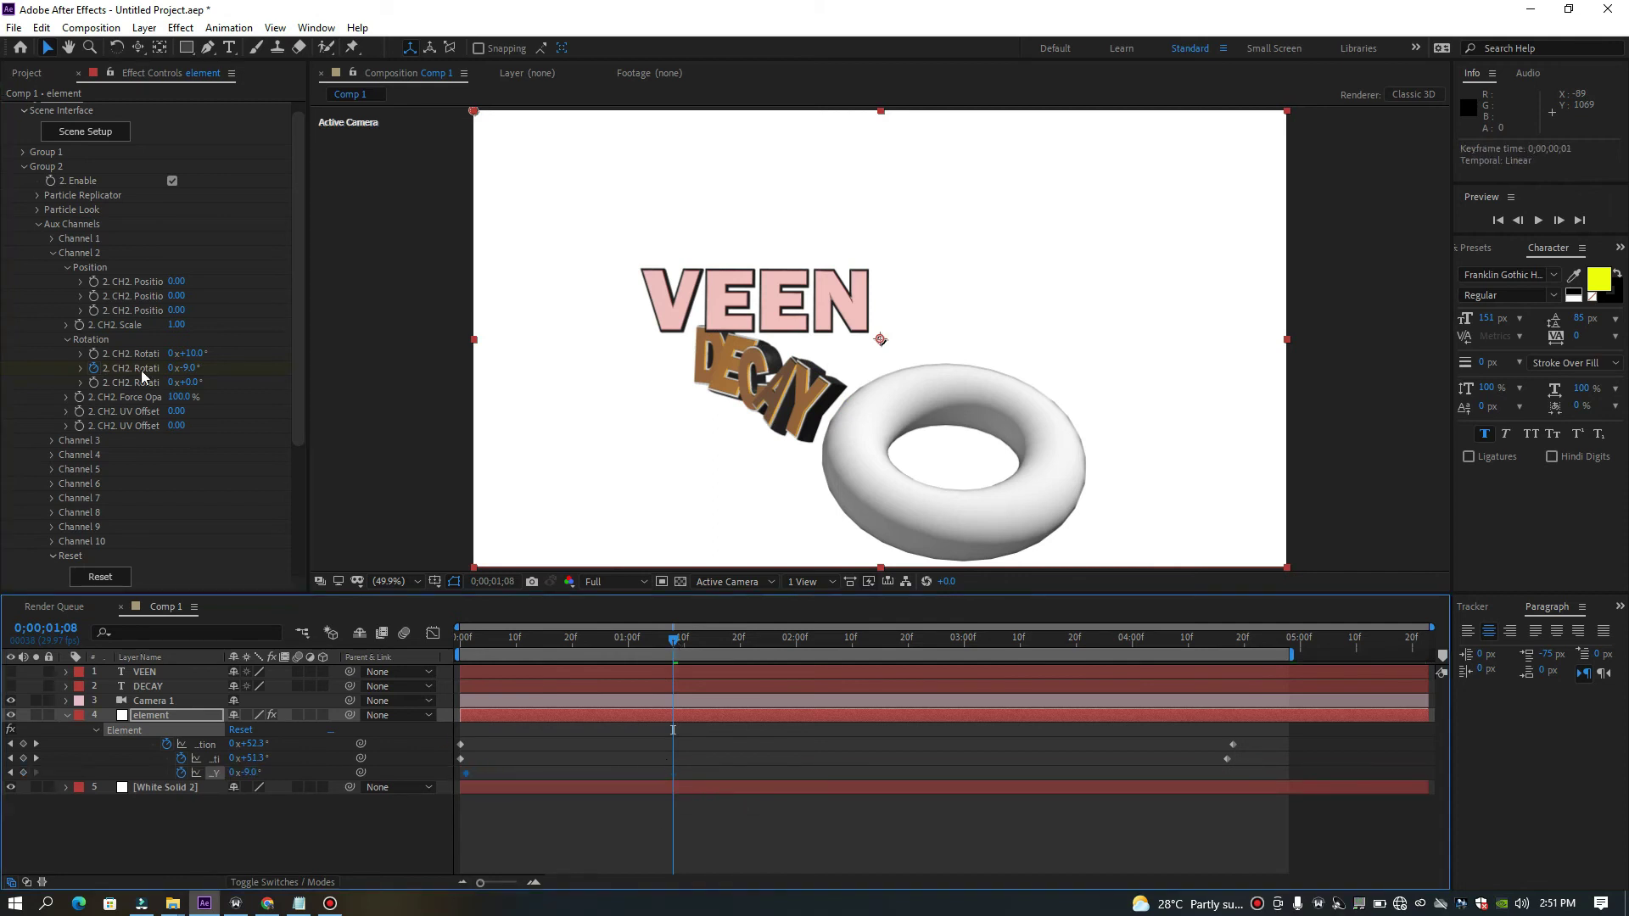
drag(195, 368, 362, 370)
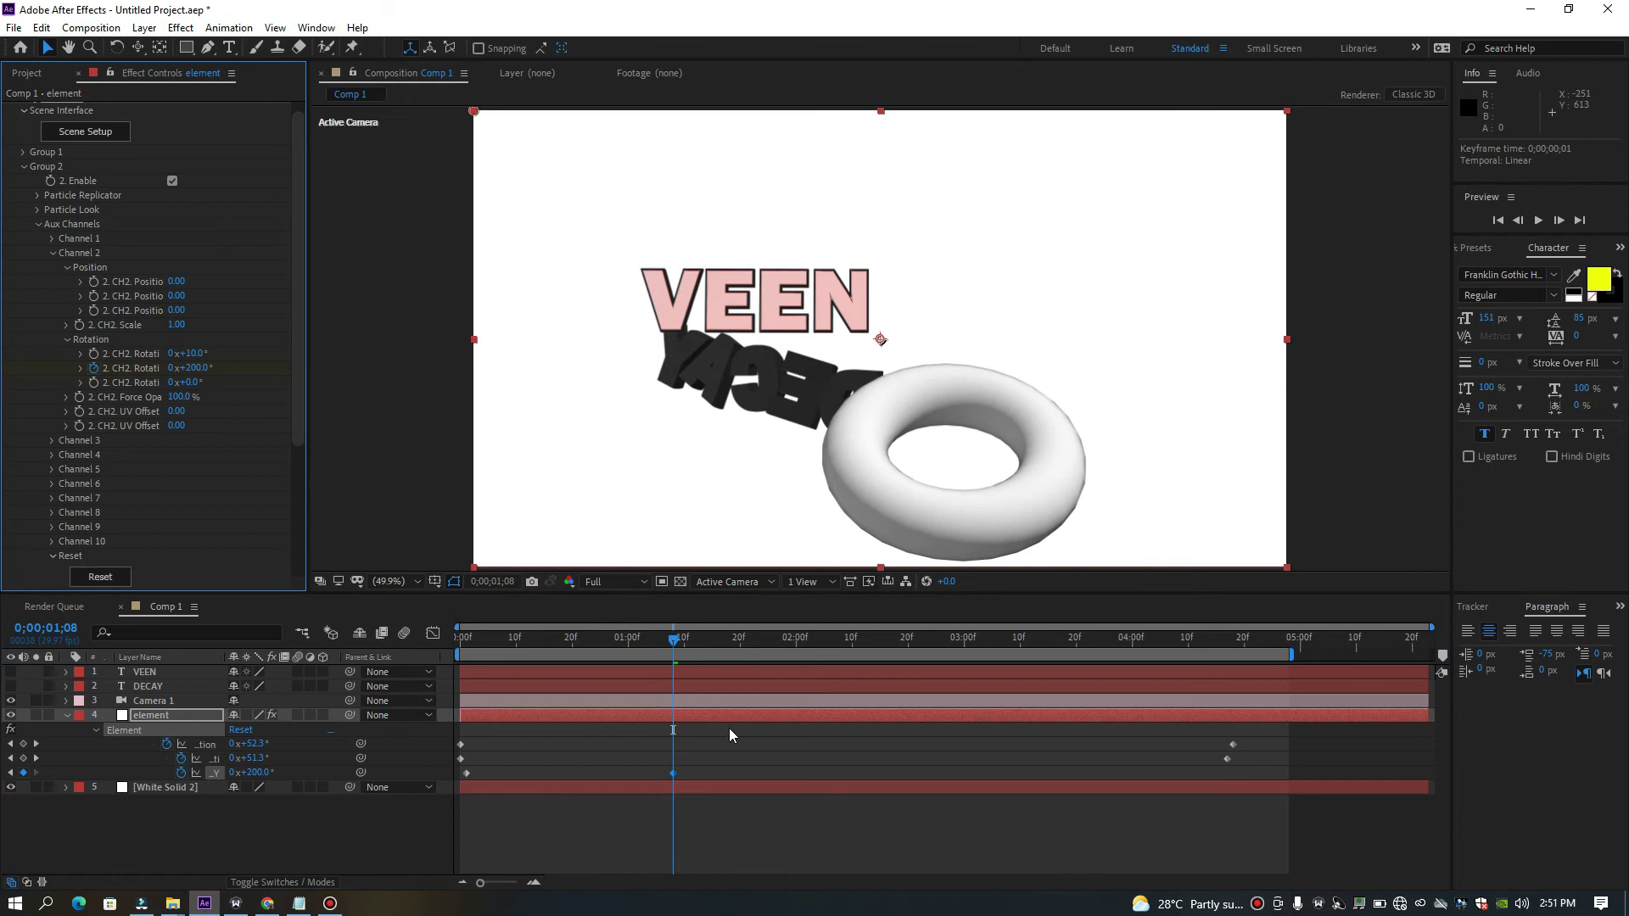
drag(1168, 784, 1229, 773)
drag(676, 645, 330, 655)
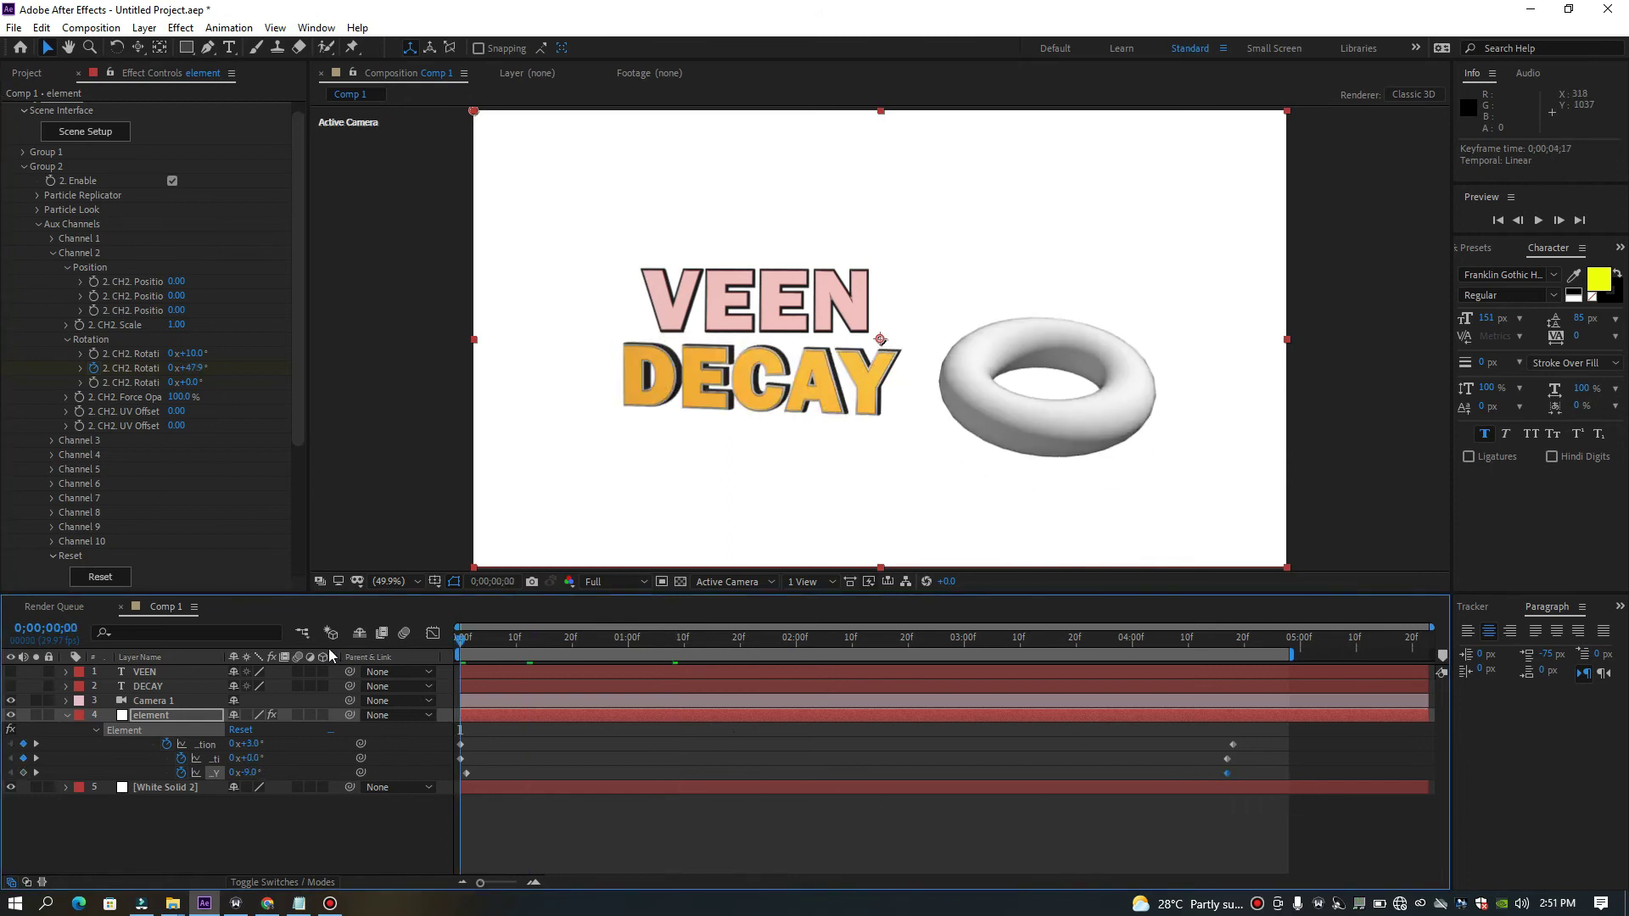
key(space)
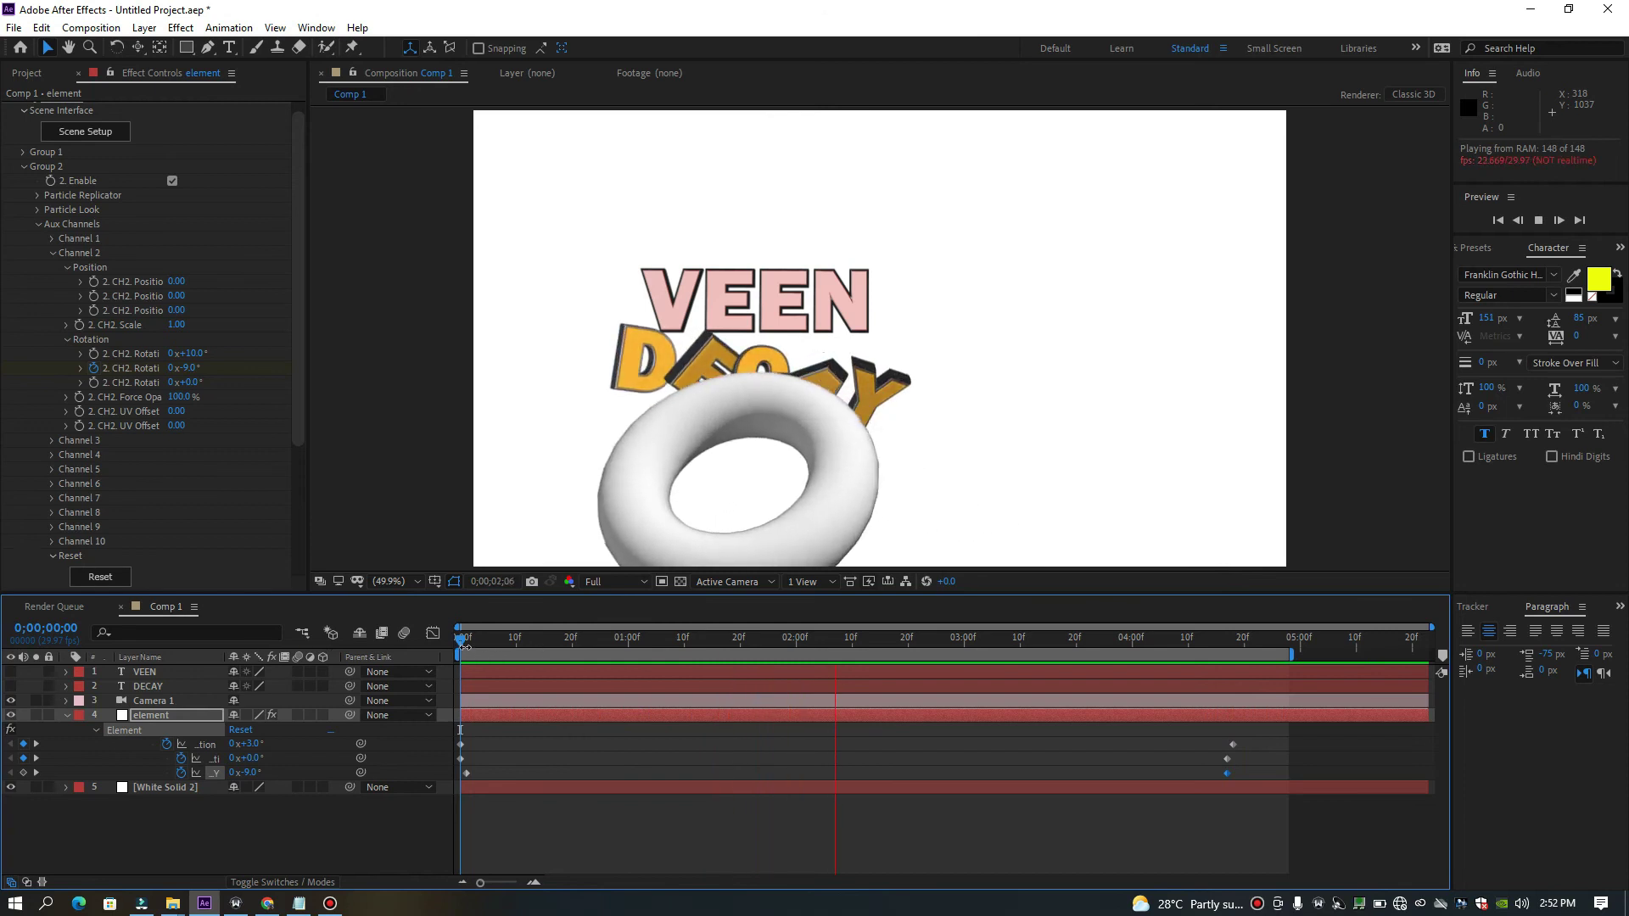
Play and scrub through the VEEN and DECAY rotation animation, and return to the first frame.
click(611, 665)
key(space)
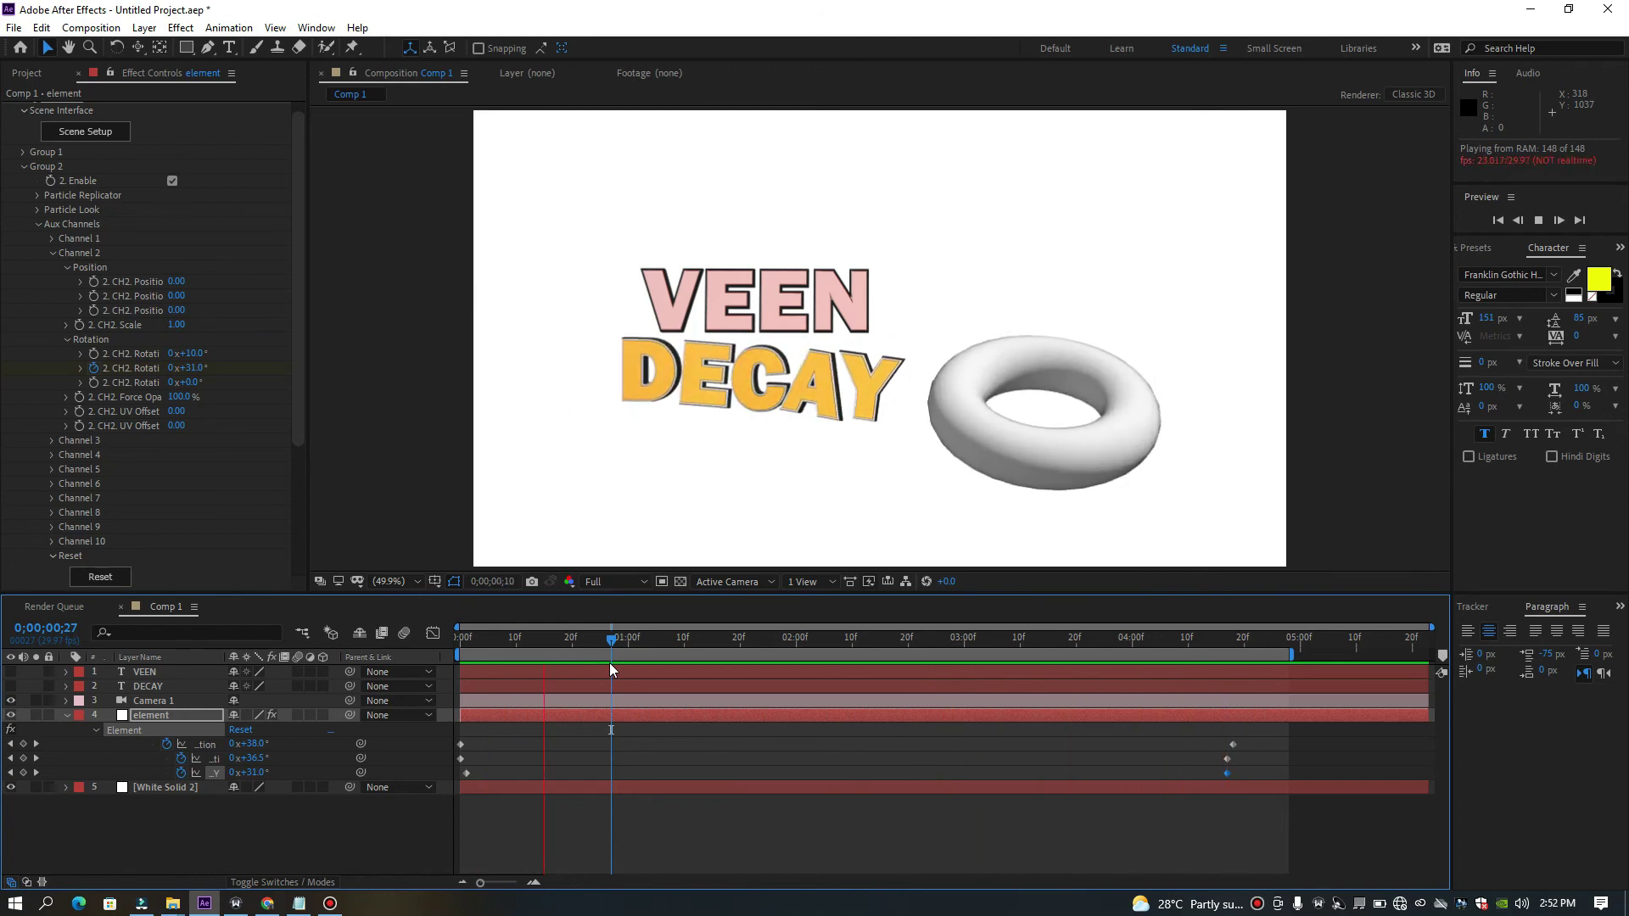
key(space)
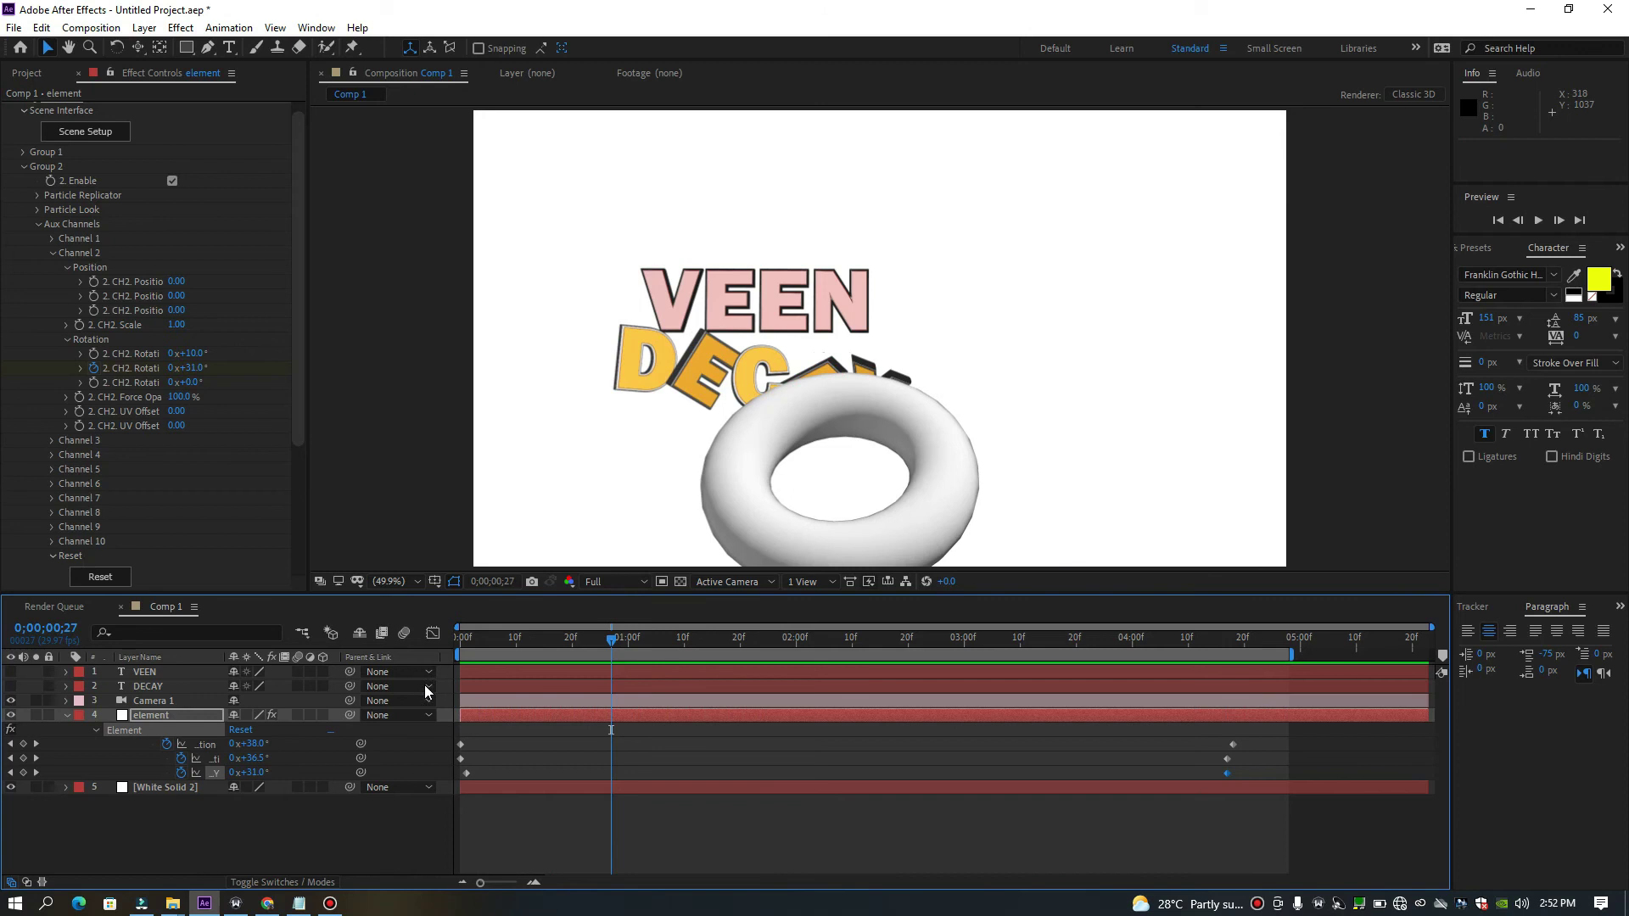
key(Home)
drag(558, 685, 655, 697)
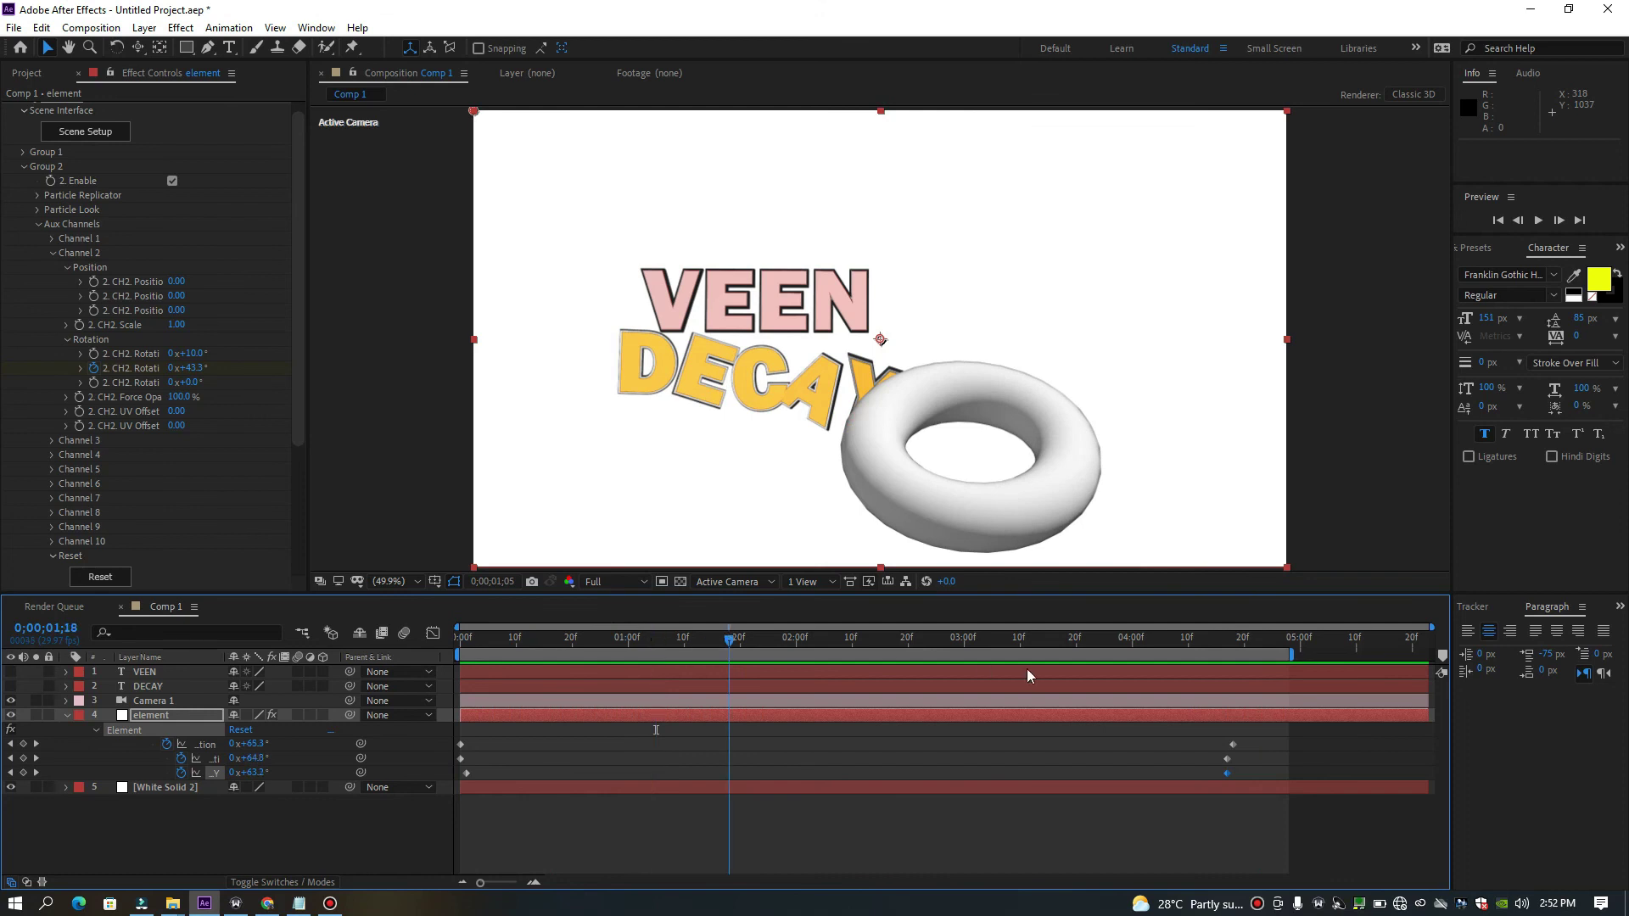
click(1065, 677)
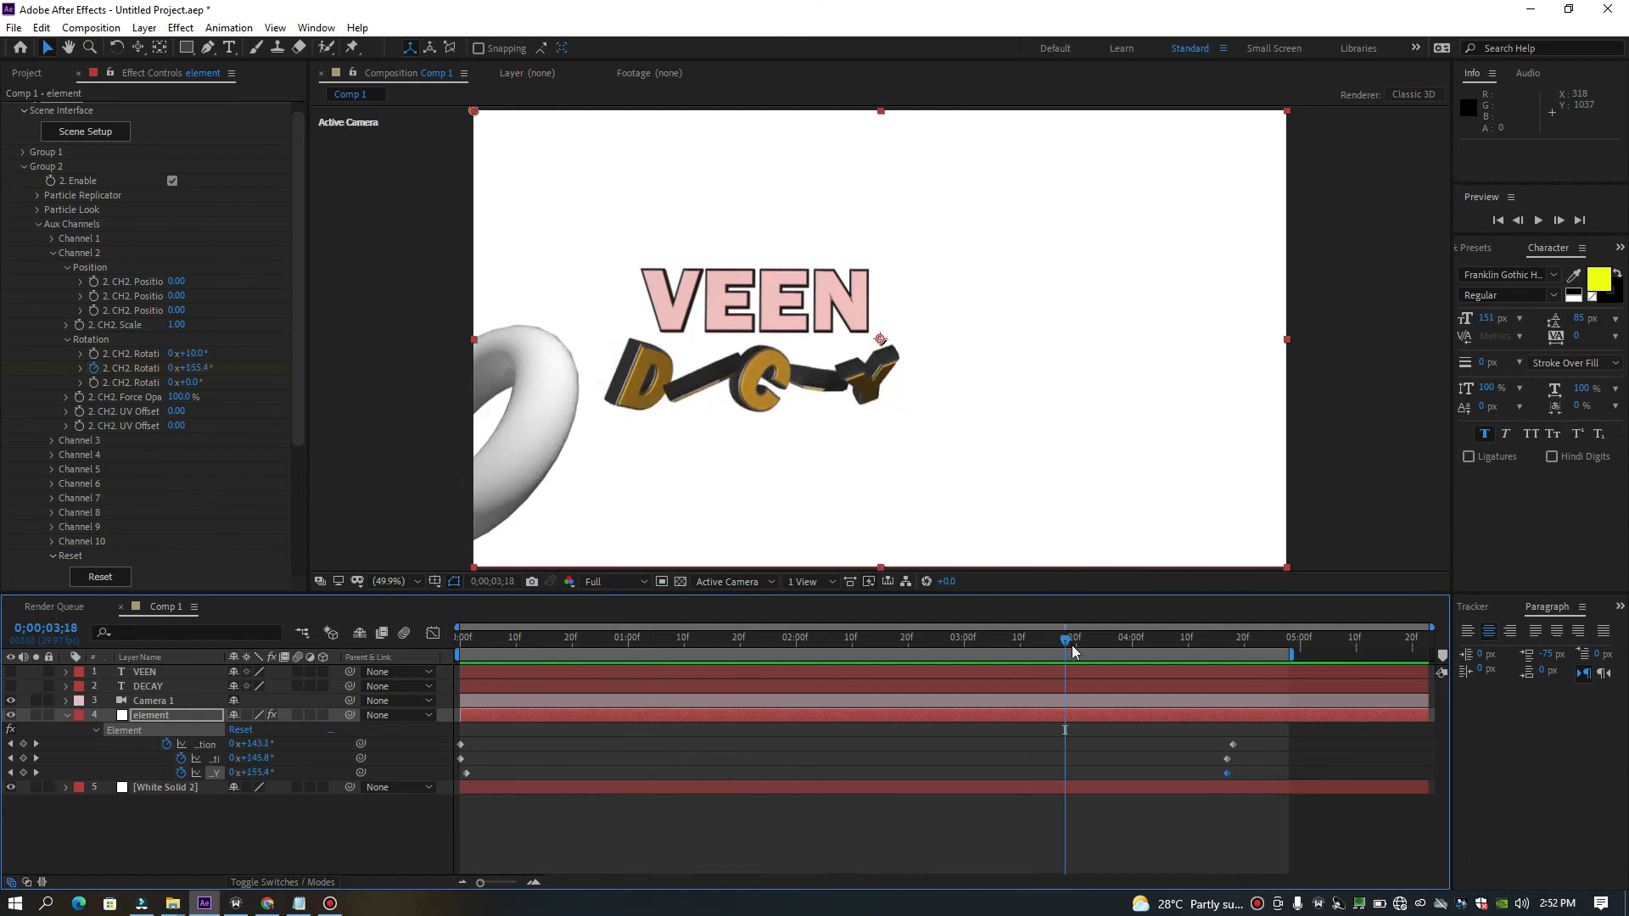
drag(1153, 653, 461, 677)
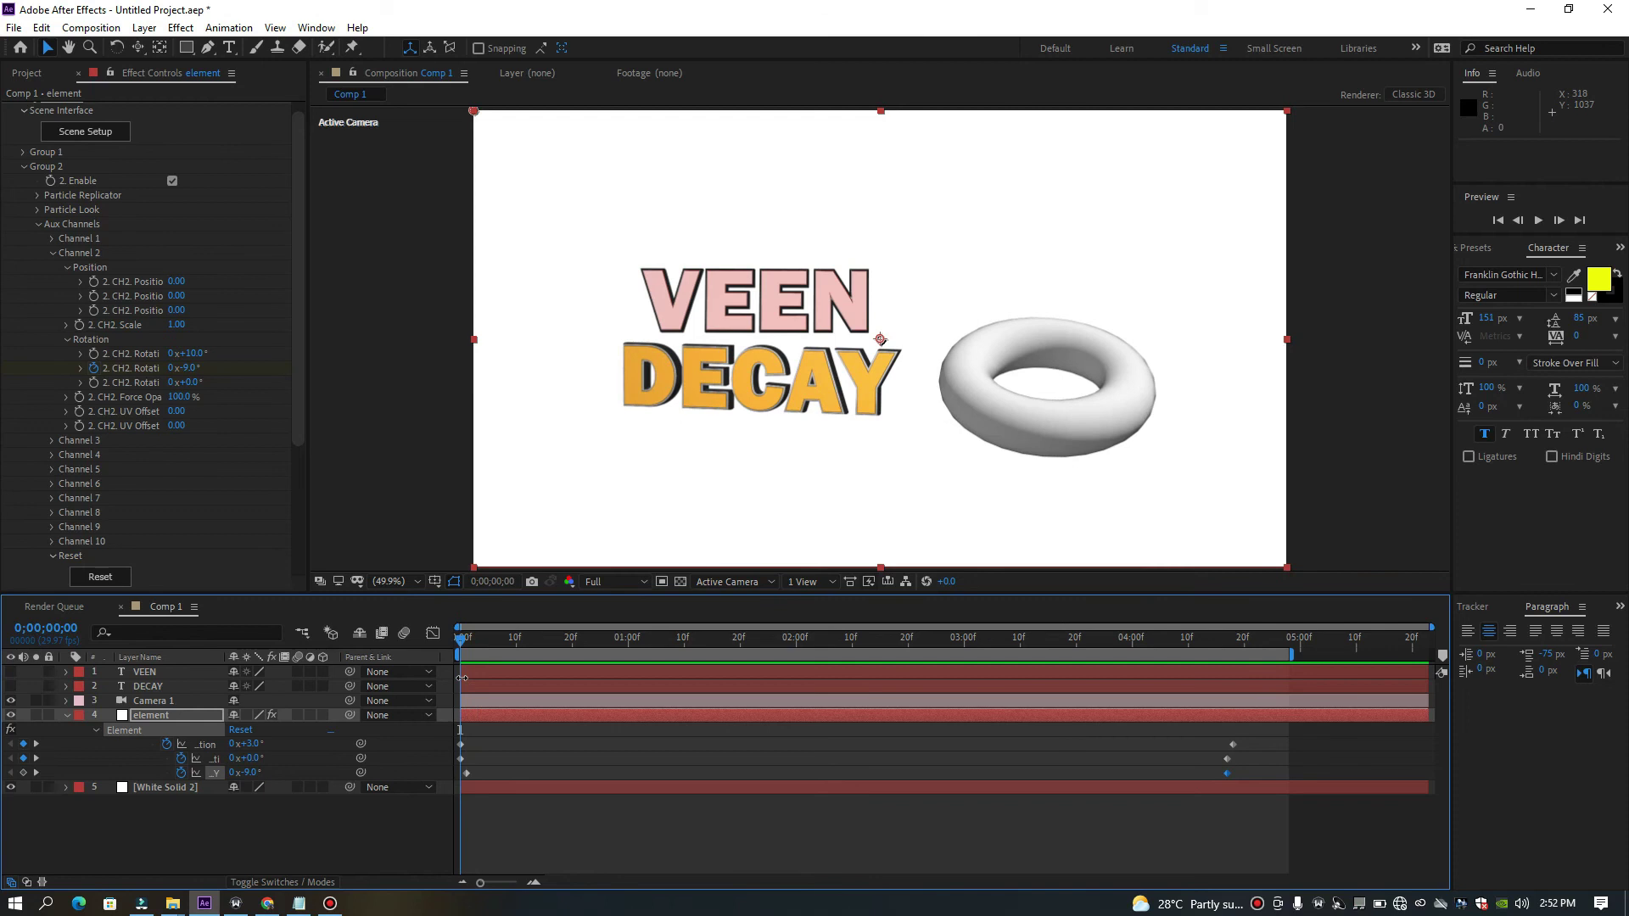
drag(462, 648, 897, 727)
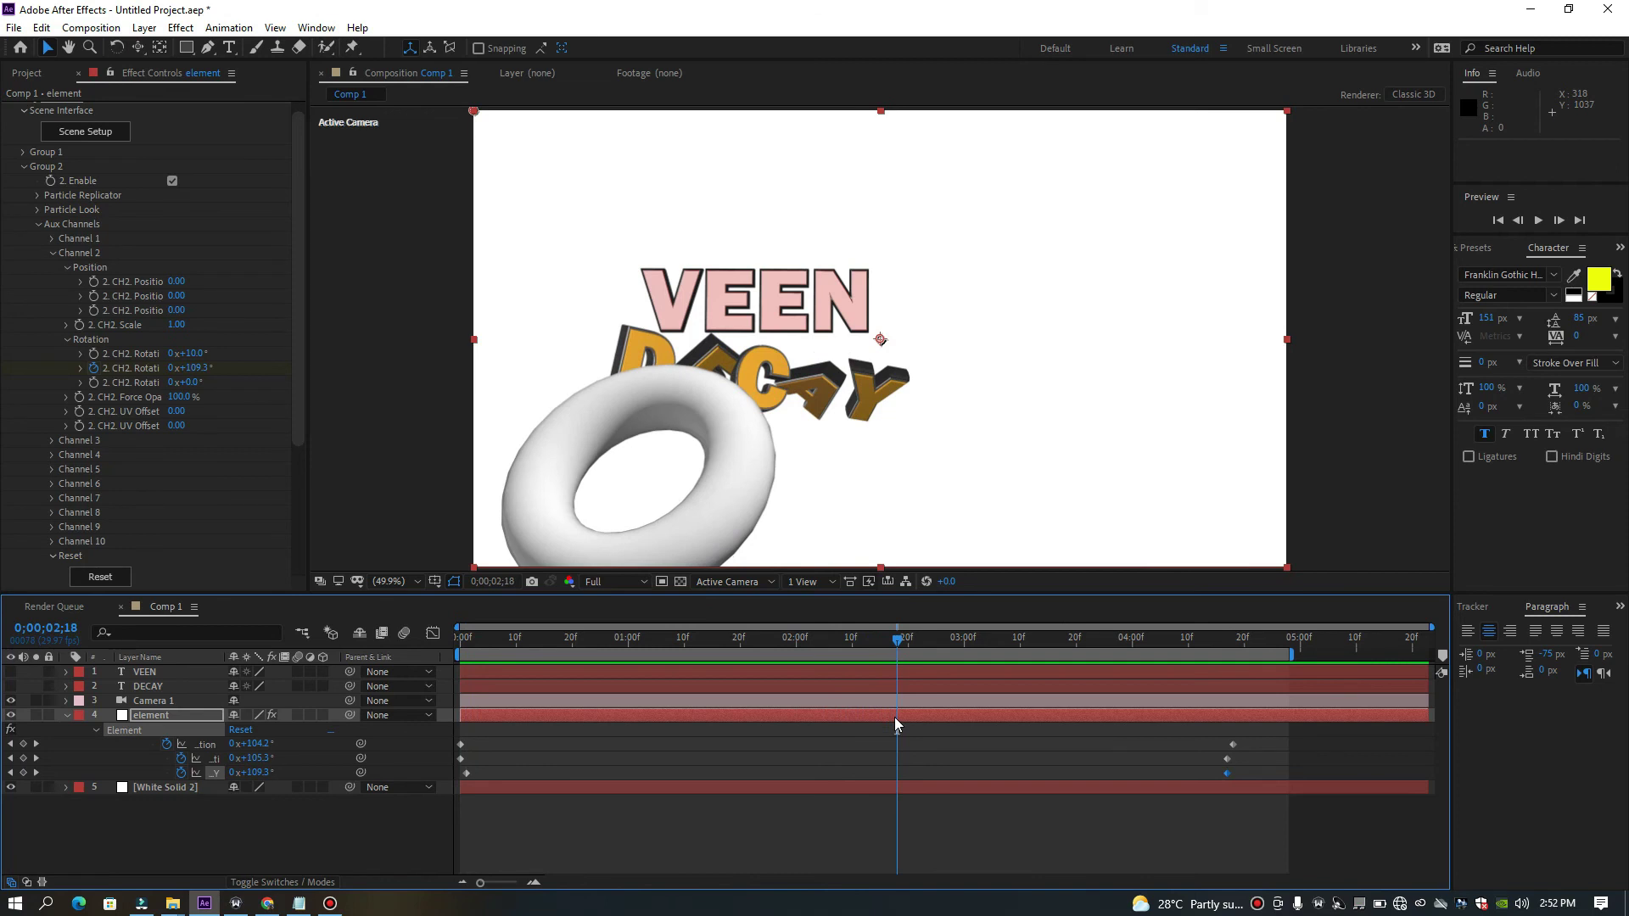
drag(687, 651, 442, 672)
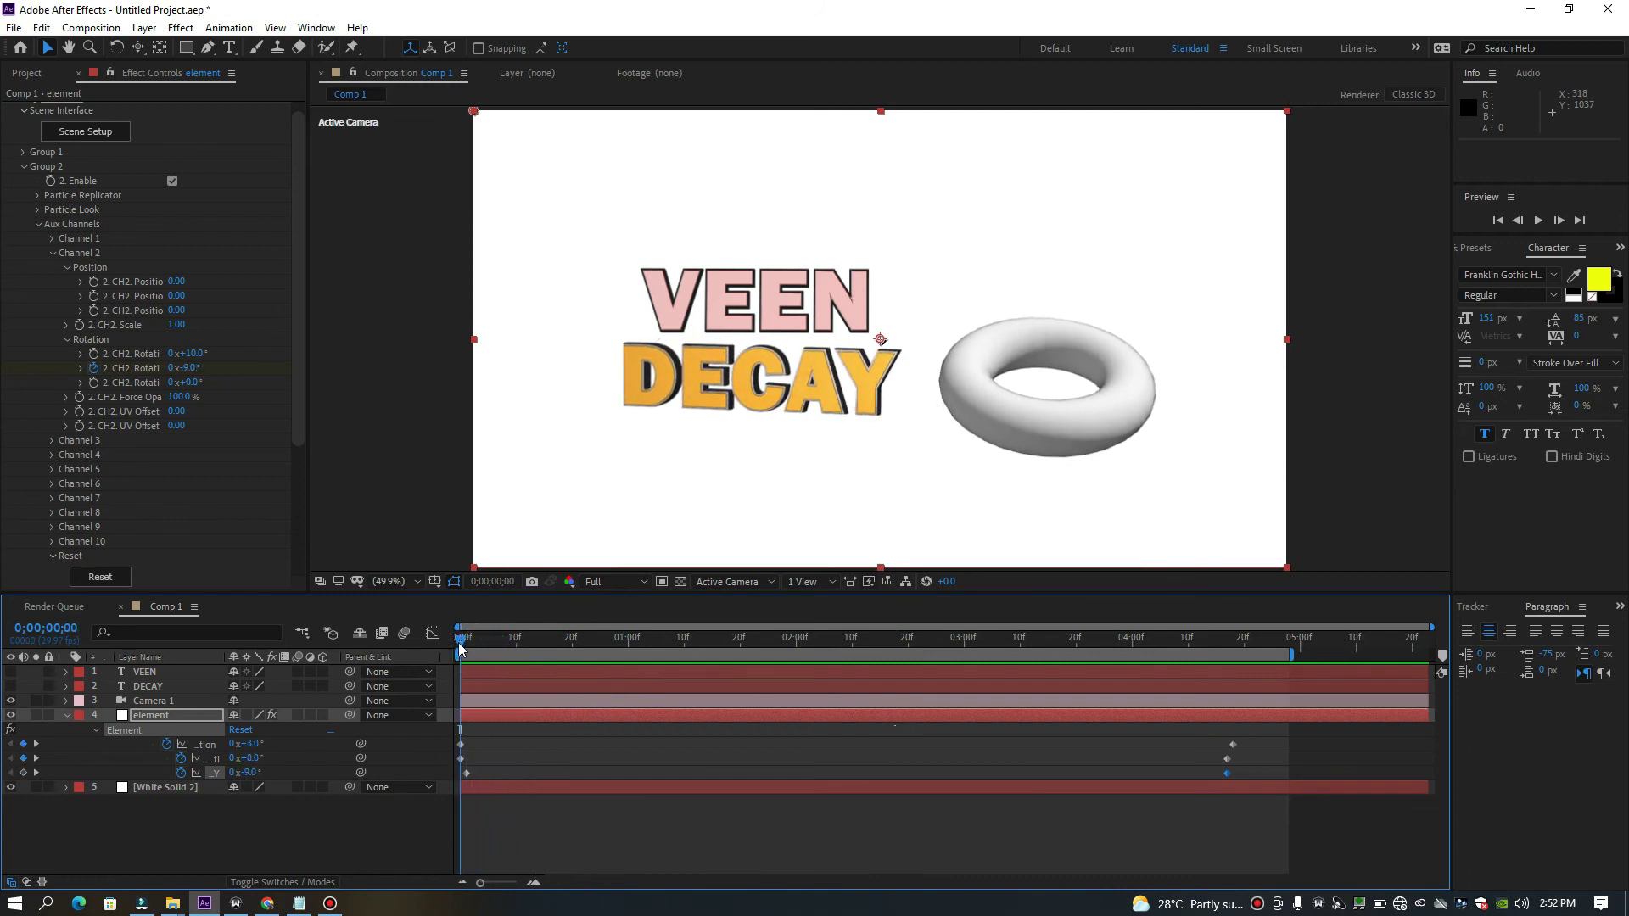
key(space)
drag(567, 640, 366, 698)
click(474, 708)
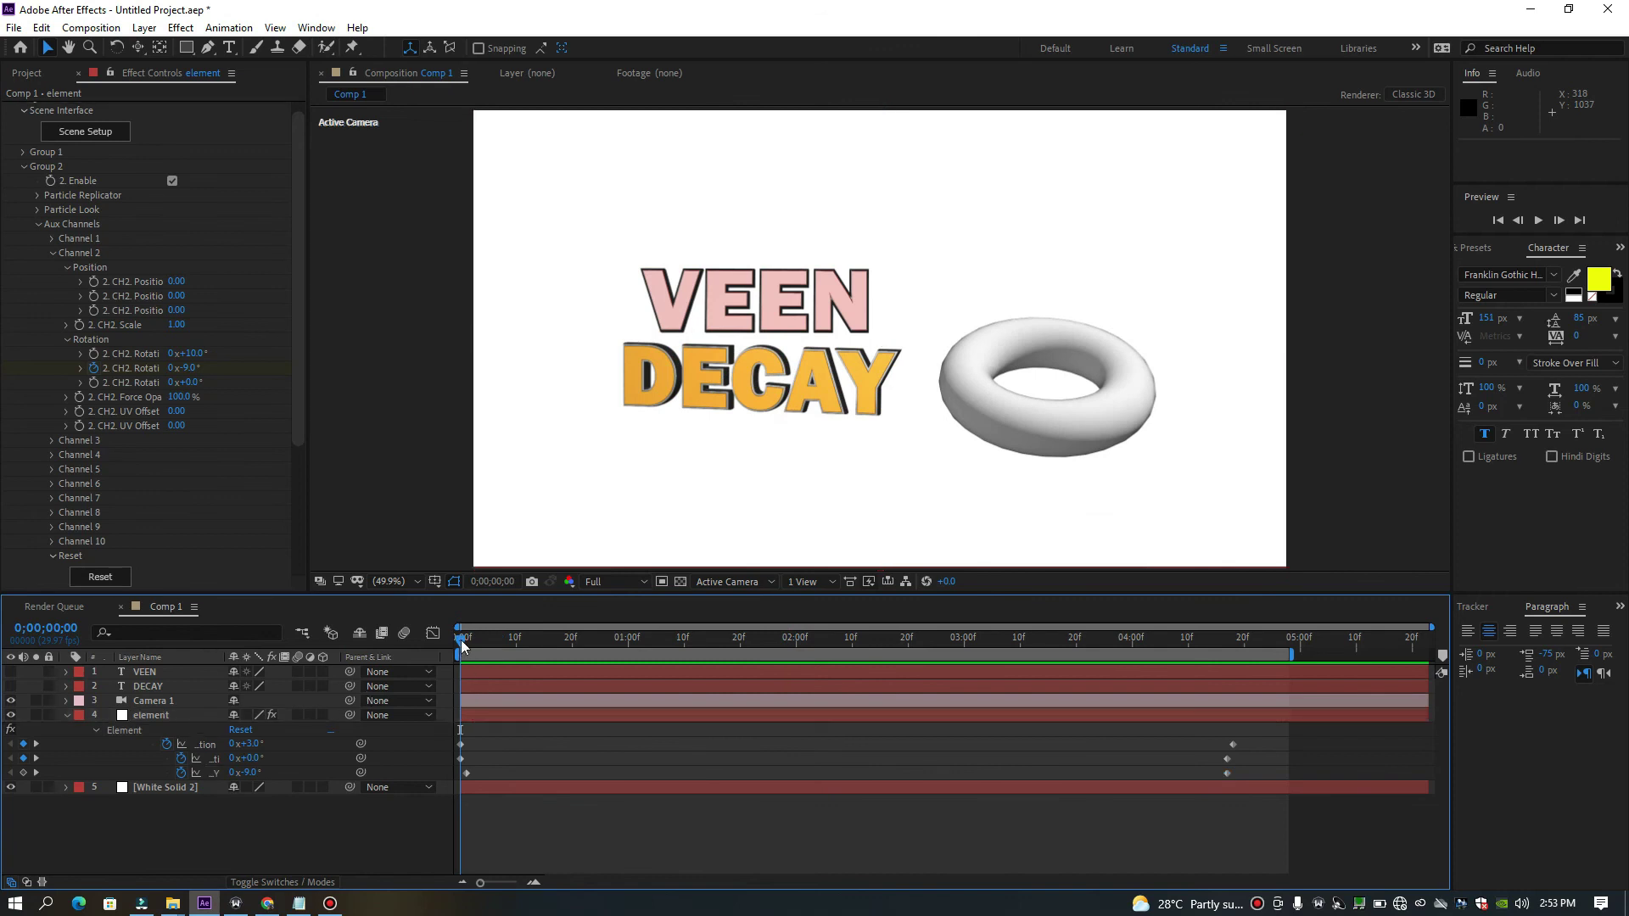
Orbit and dolly Camera 1 to position 49.0, 525.3, -439.2 and keyframe its Position at 0;00;00;00.
click(475, 705)
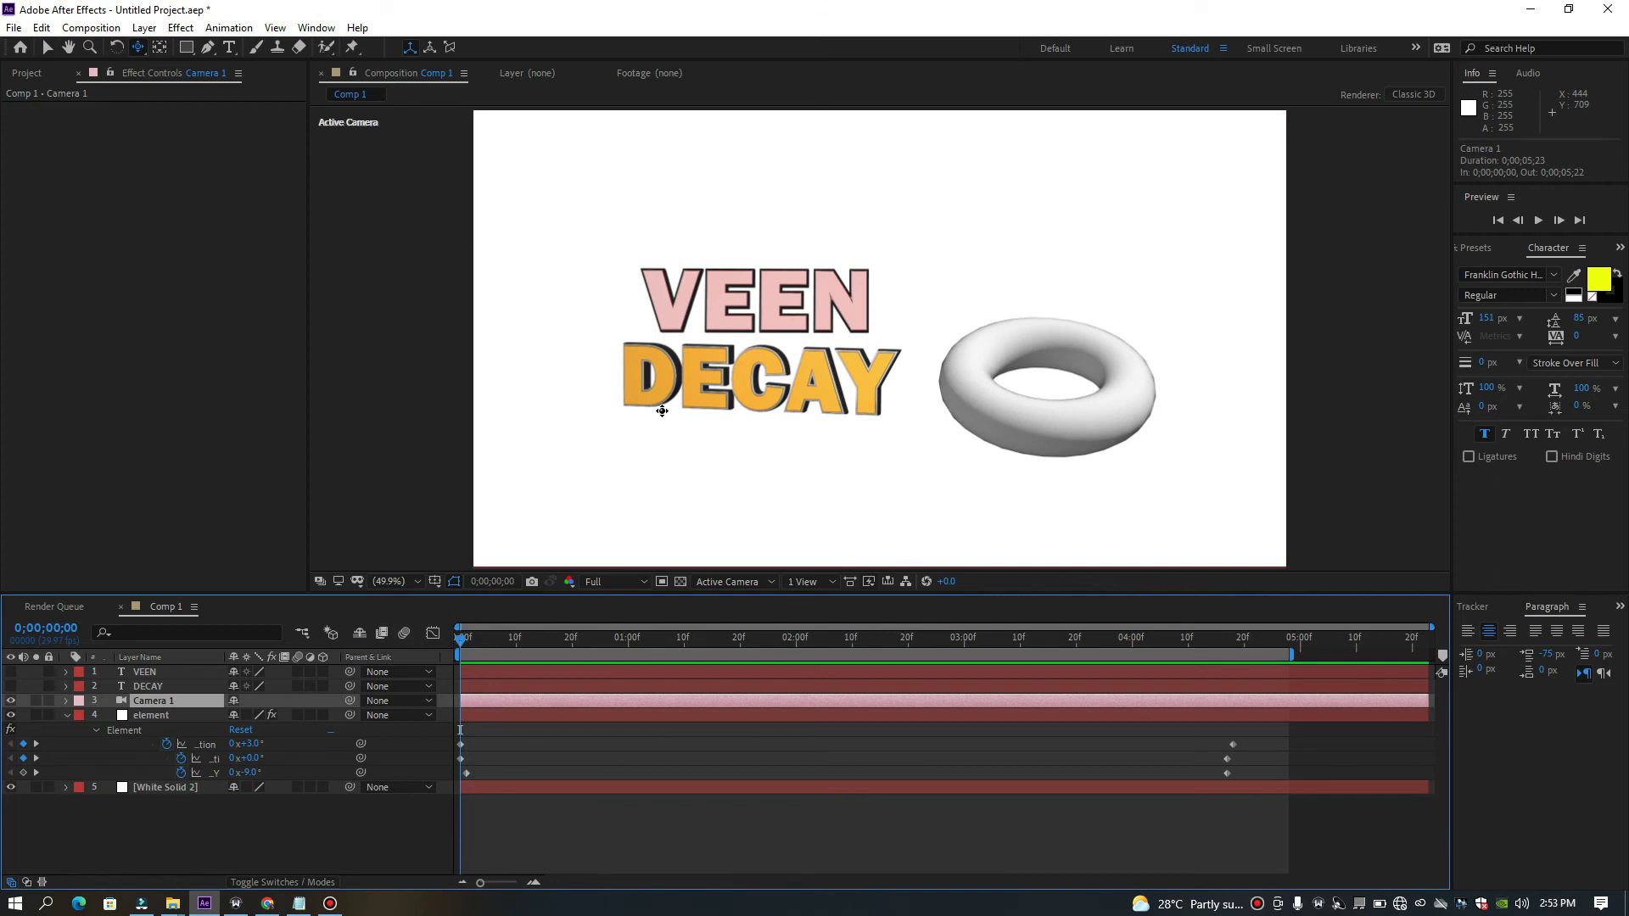
drag(663, 411, 683, 276)
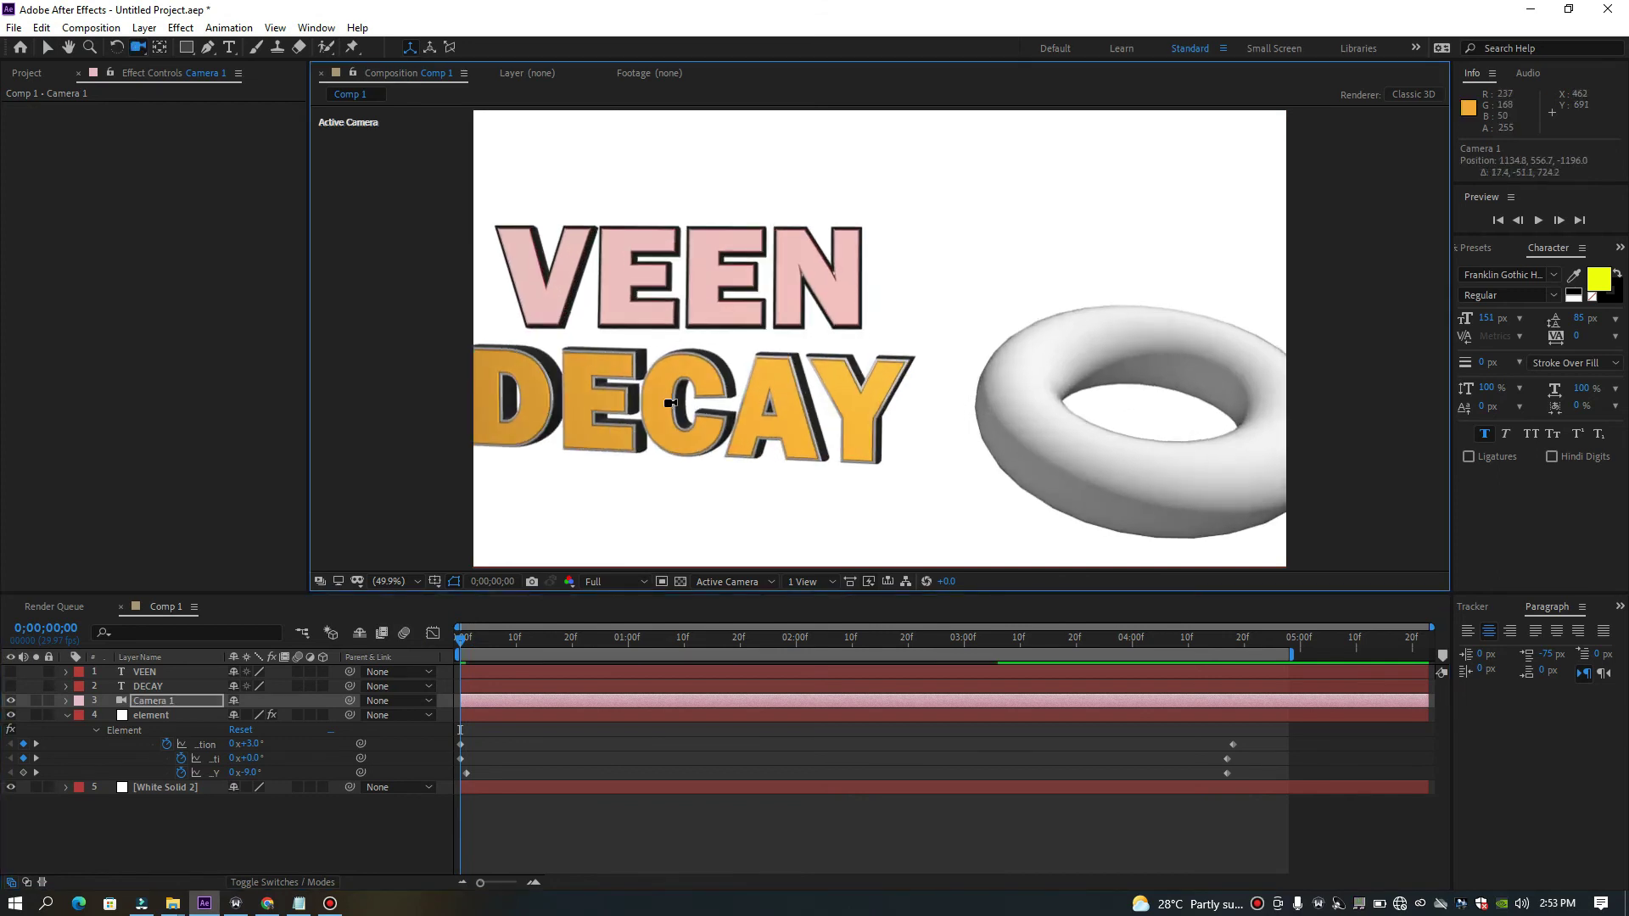
drag(583, 468, 680, 472)
scroll(681, 473, up, 4)
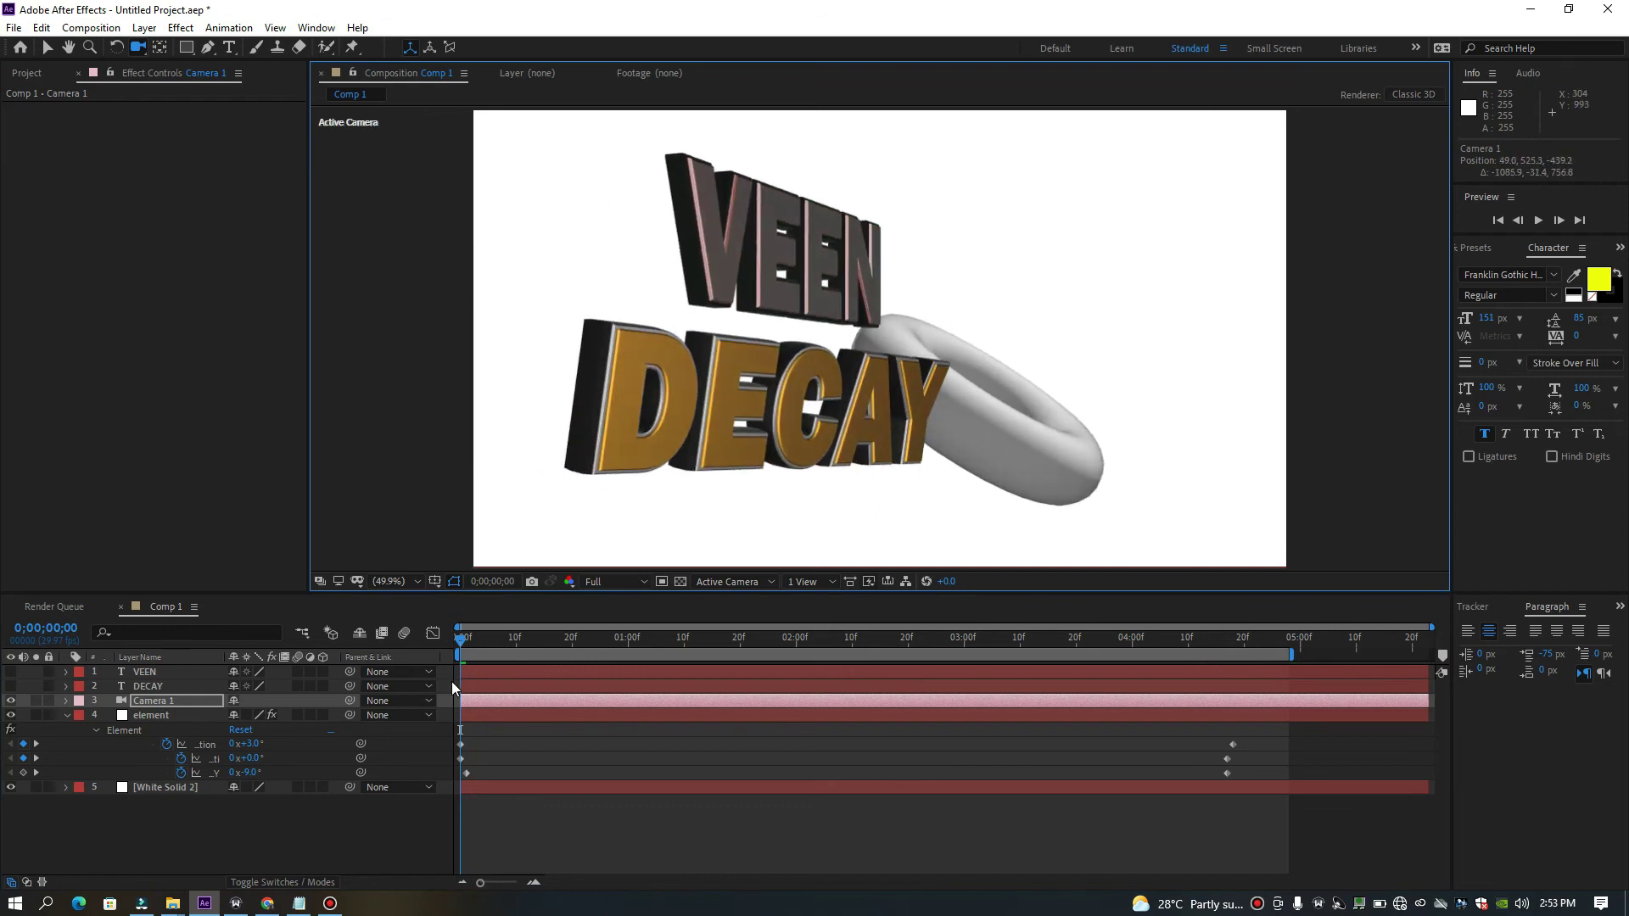
key(p)
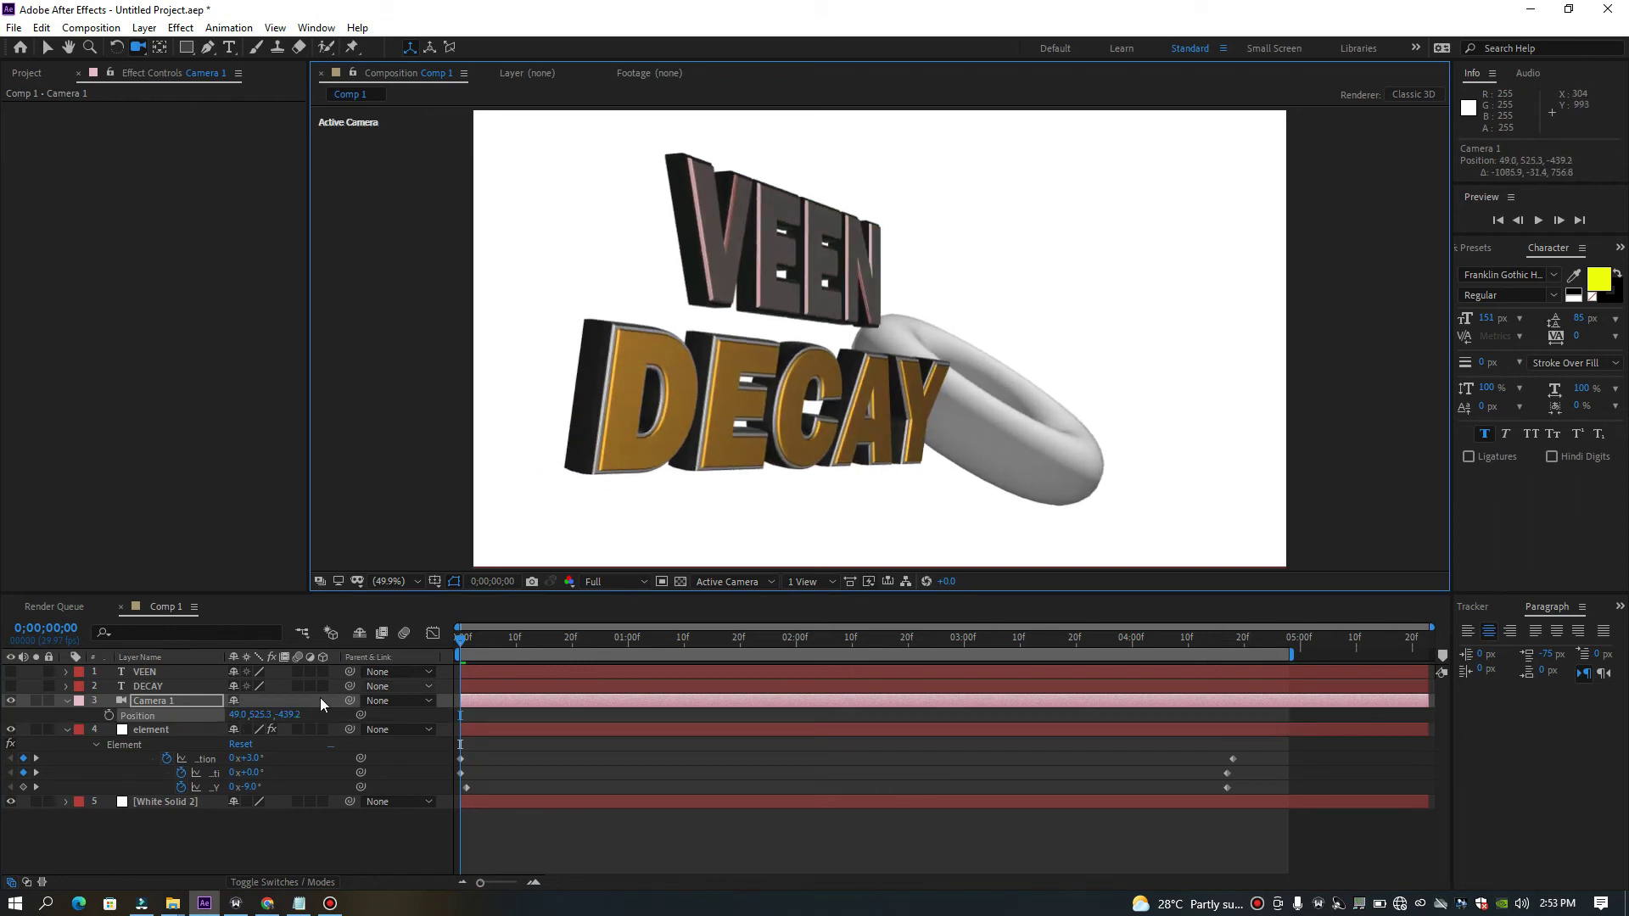
click(109, 715)
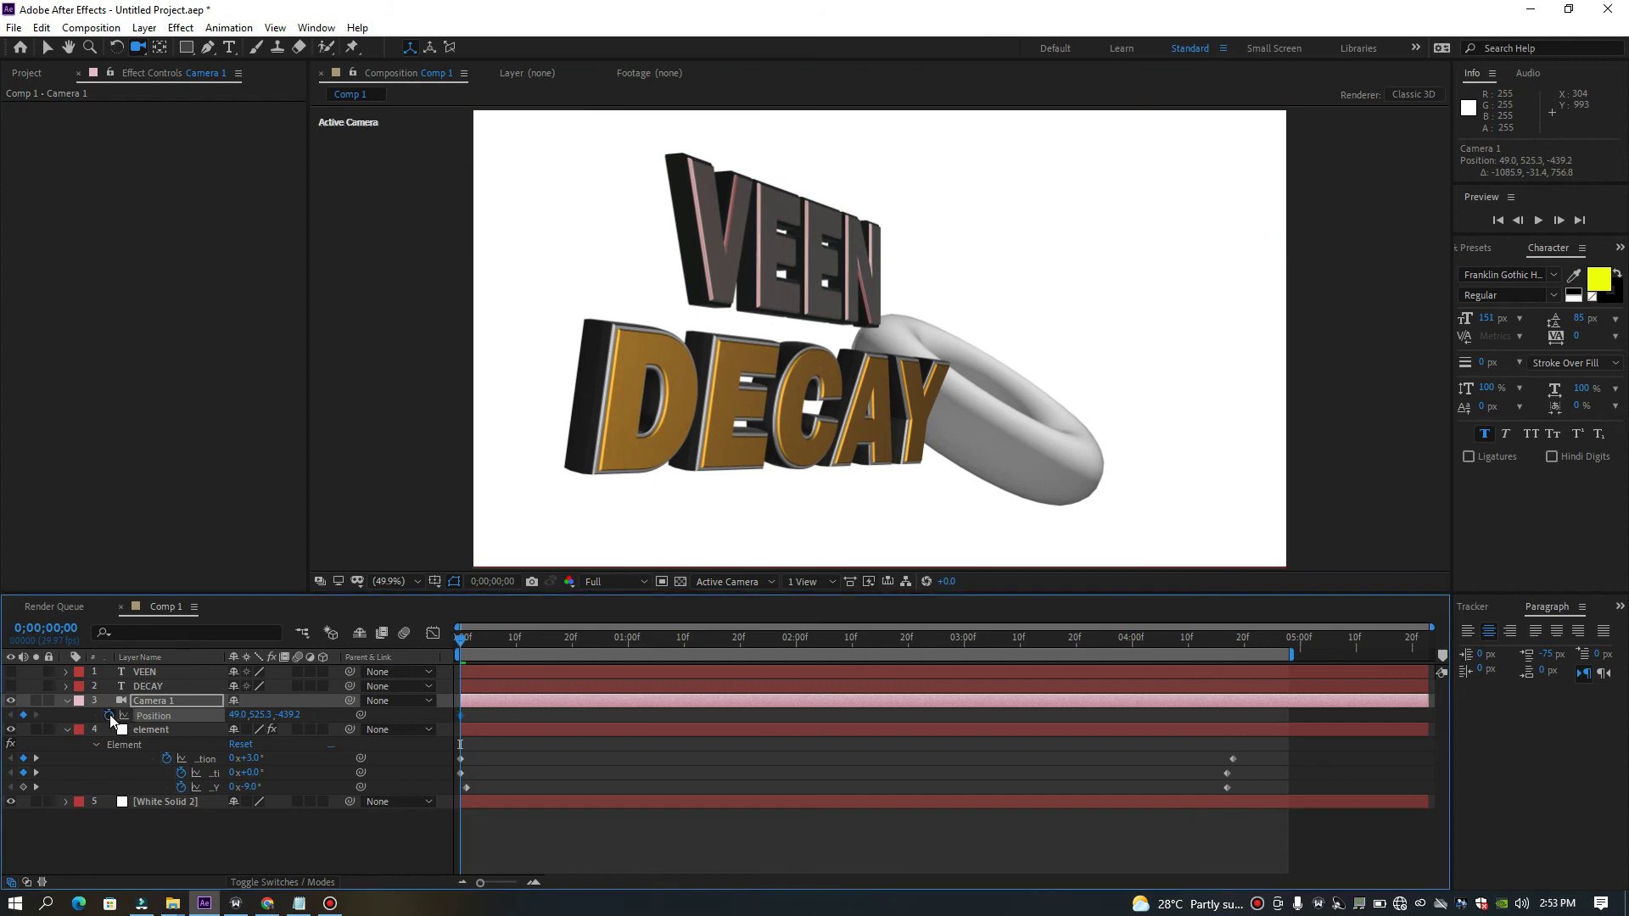
Keyframe Camera 1's Position at 811.4, -34.8, -1028.1 at 0;00;03;03, and preview the camera move from the first frame.
drag(458, 642, 768, 632)
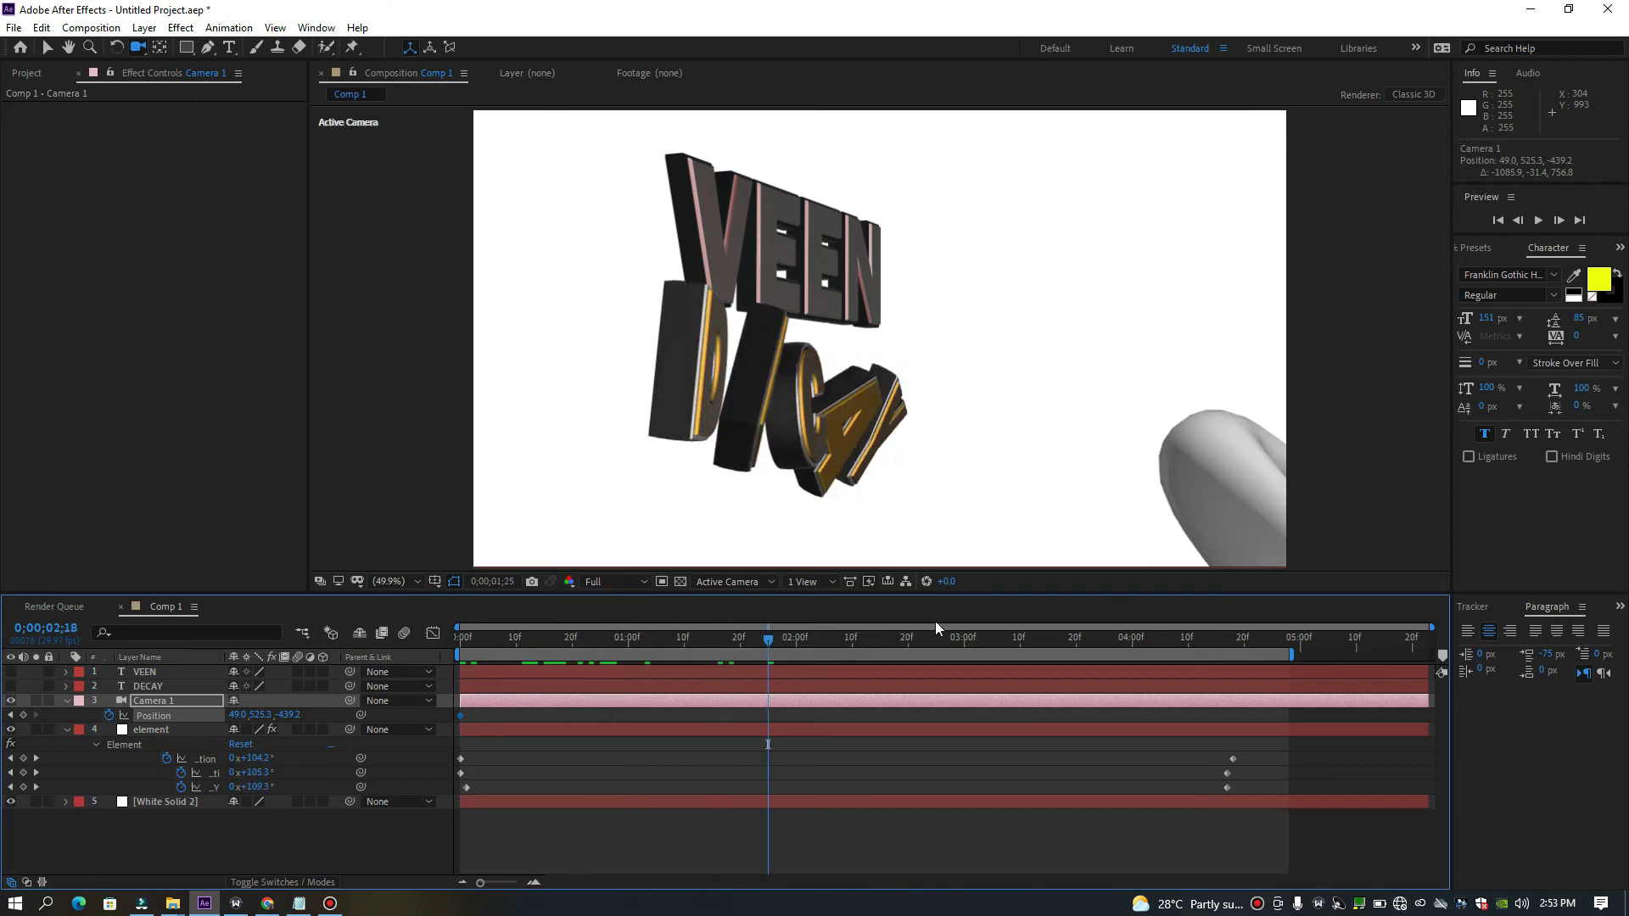
drag(954, 632, 980, 637)
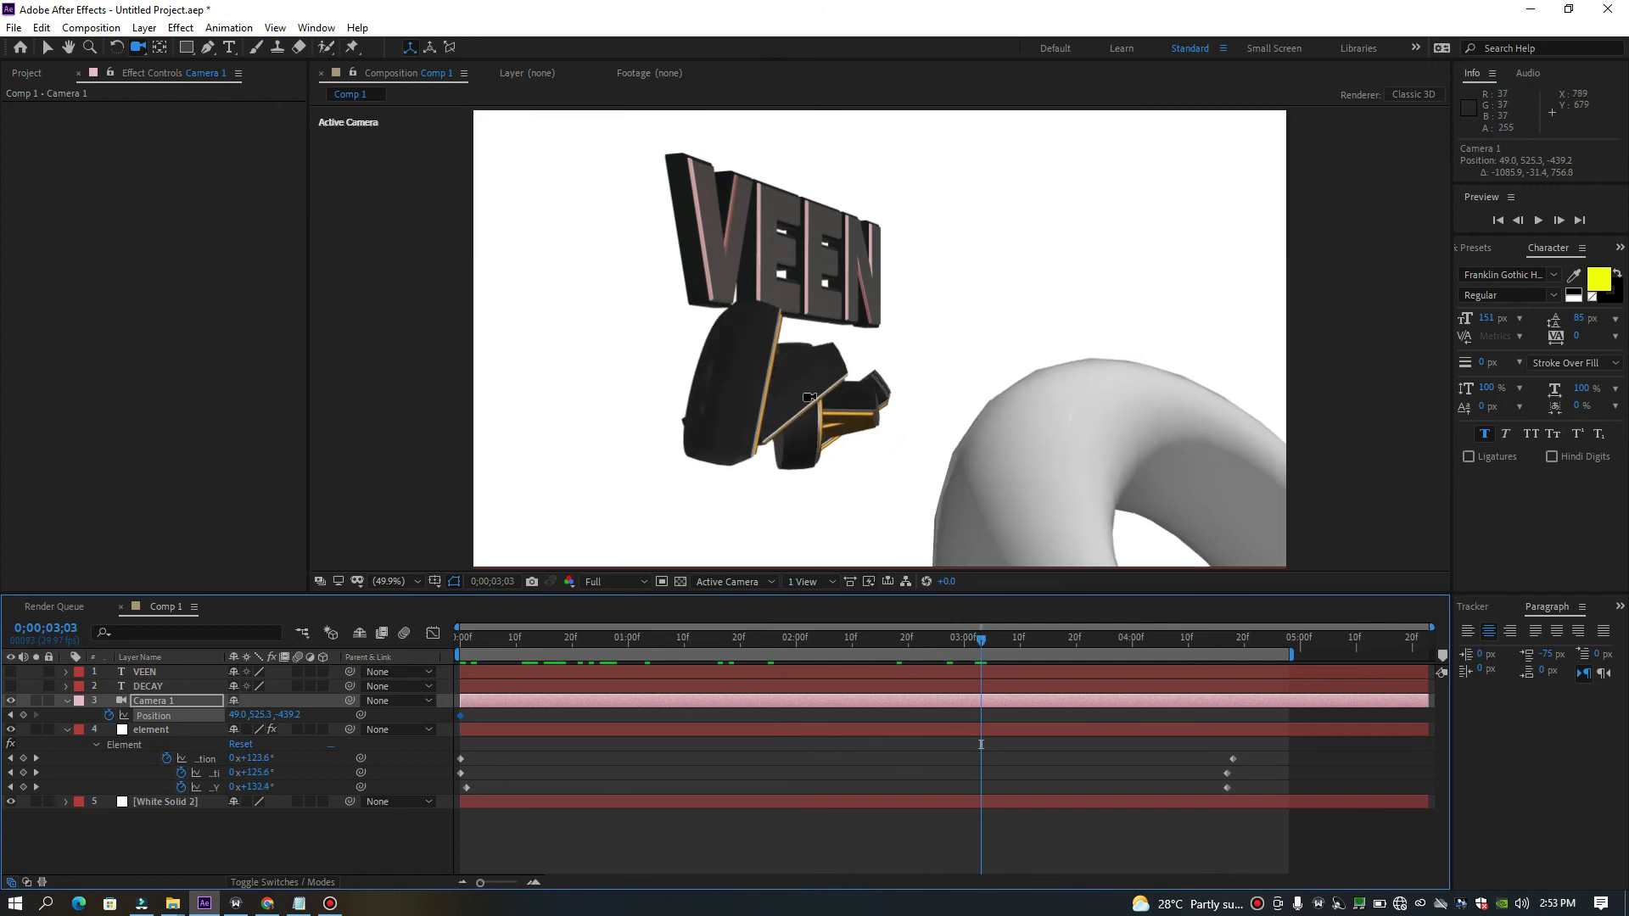
drag(809, 396, 728, 442)
drag(725, 442, 724, 441)
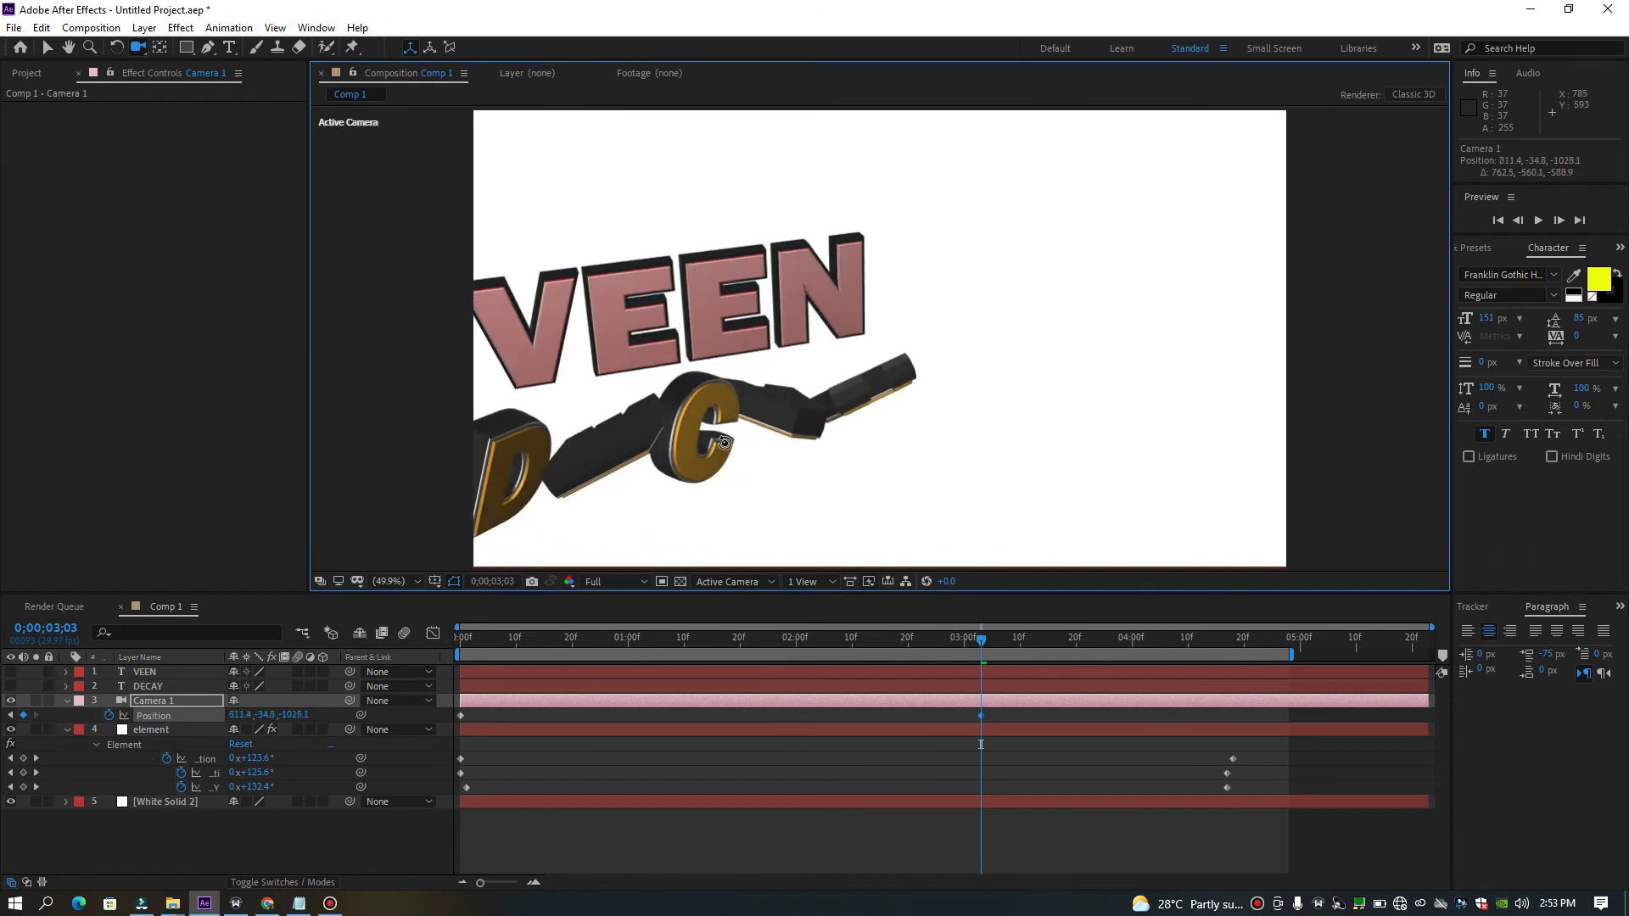
key(space)
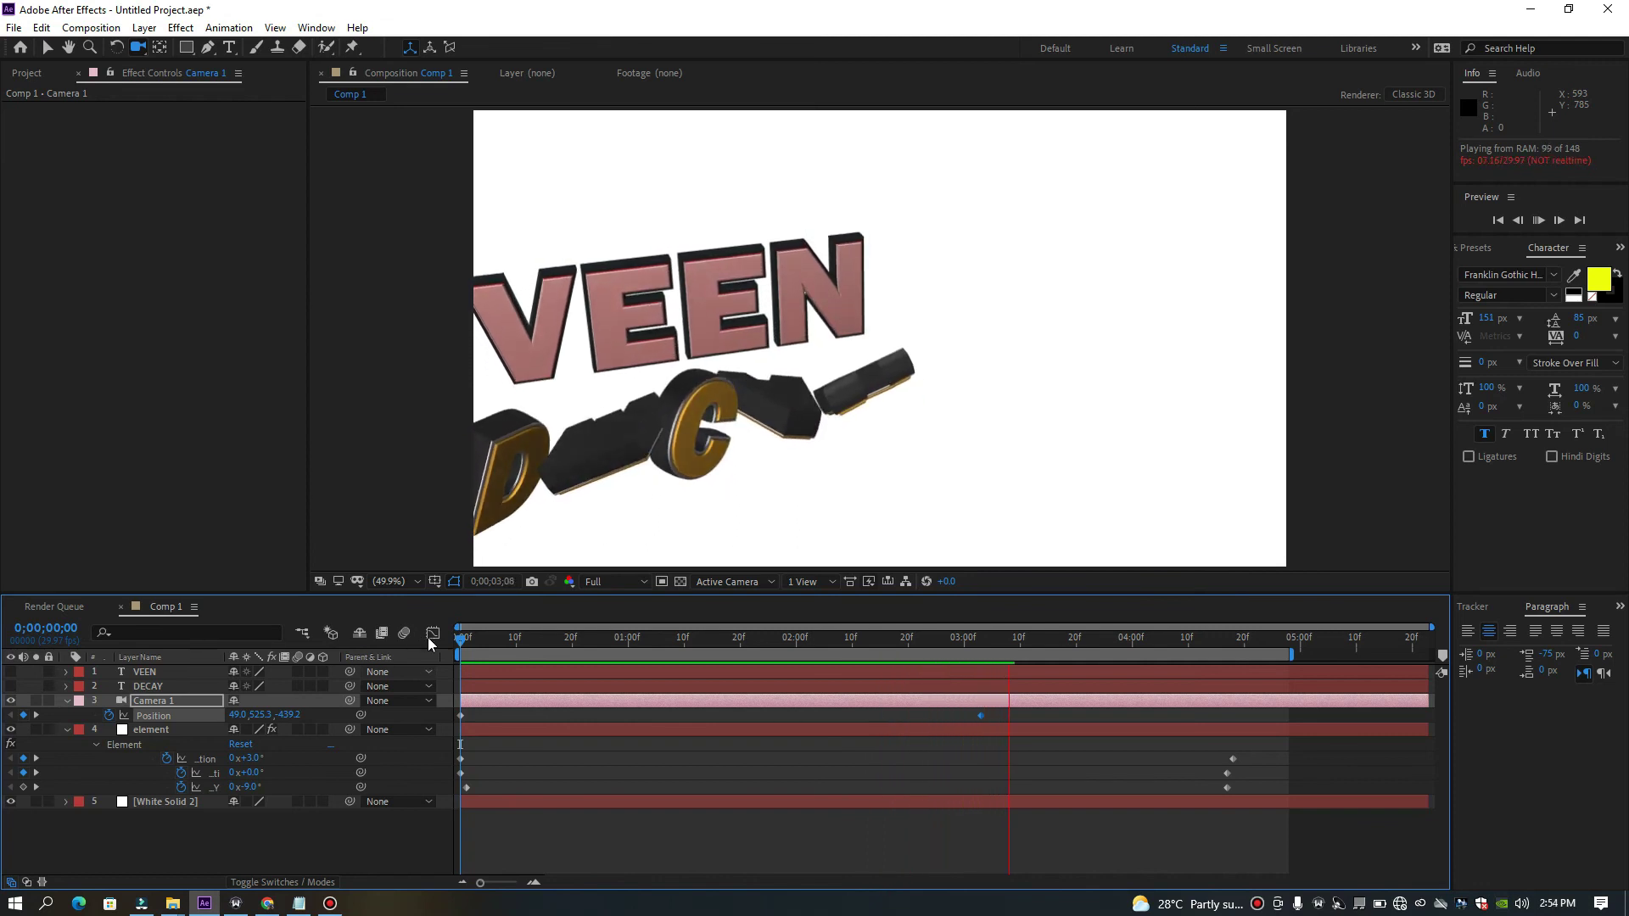
click(562, 649)
key(space)
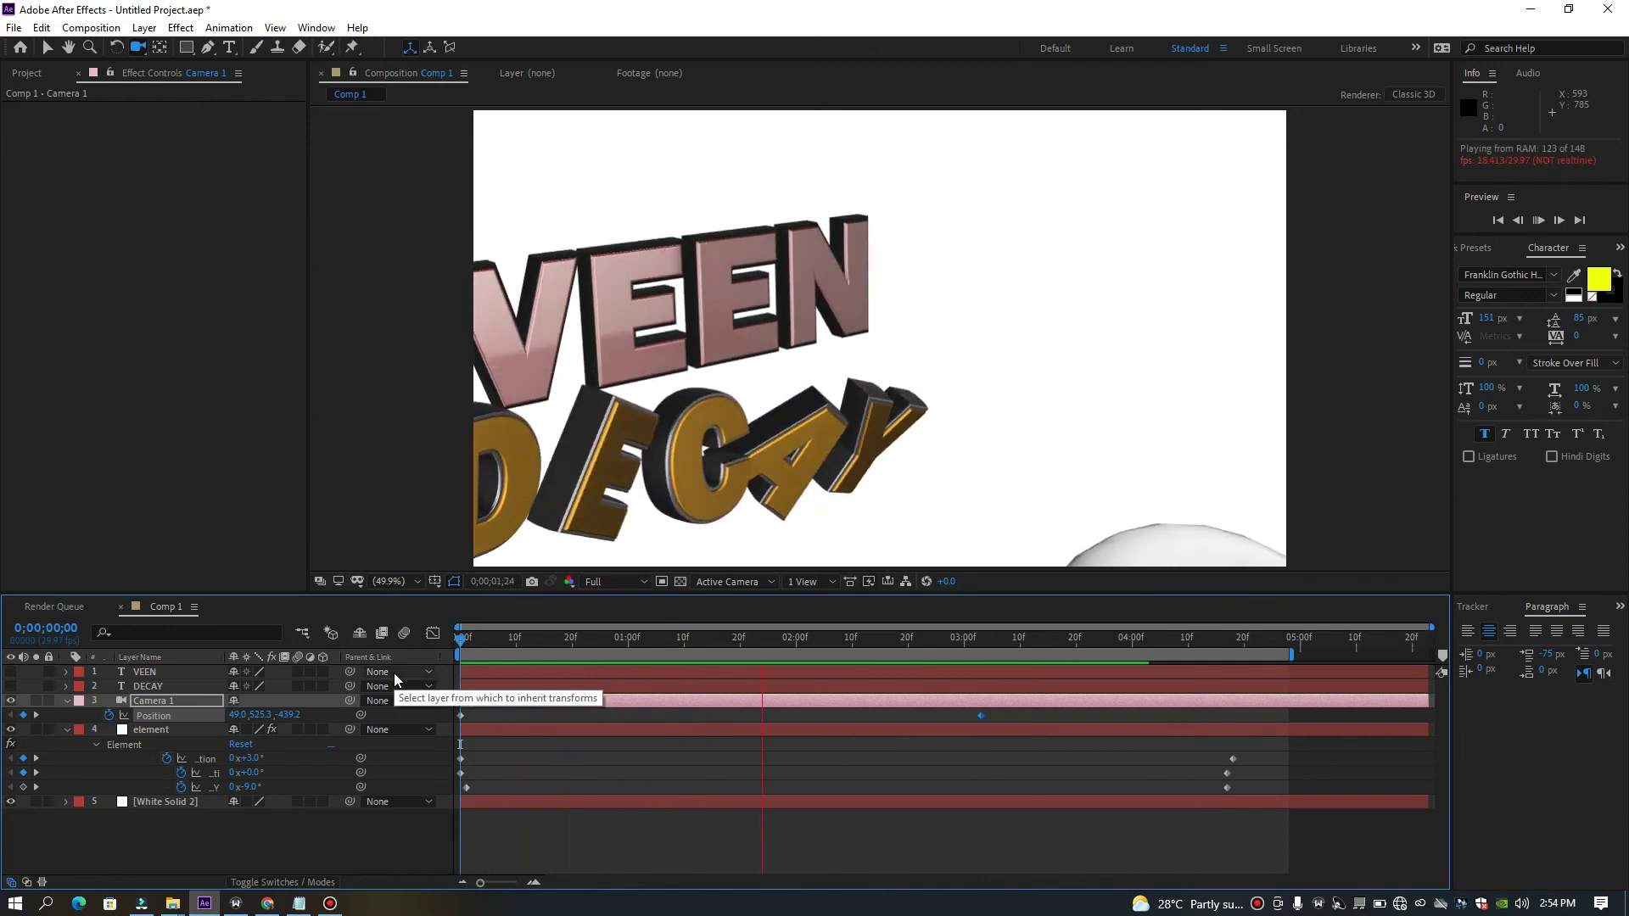
Split the Camera 1 layer at 0;00;03;04.
click(976, 640)
drag(975, 640, 985, 643)
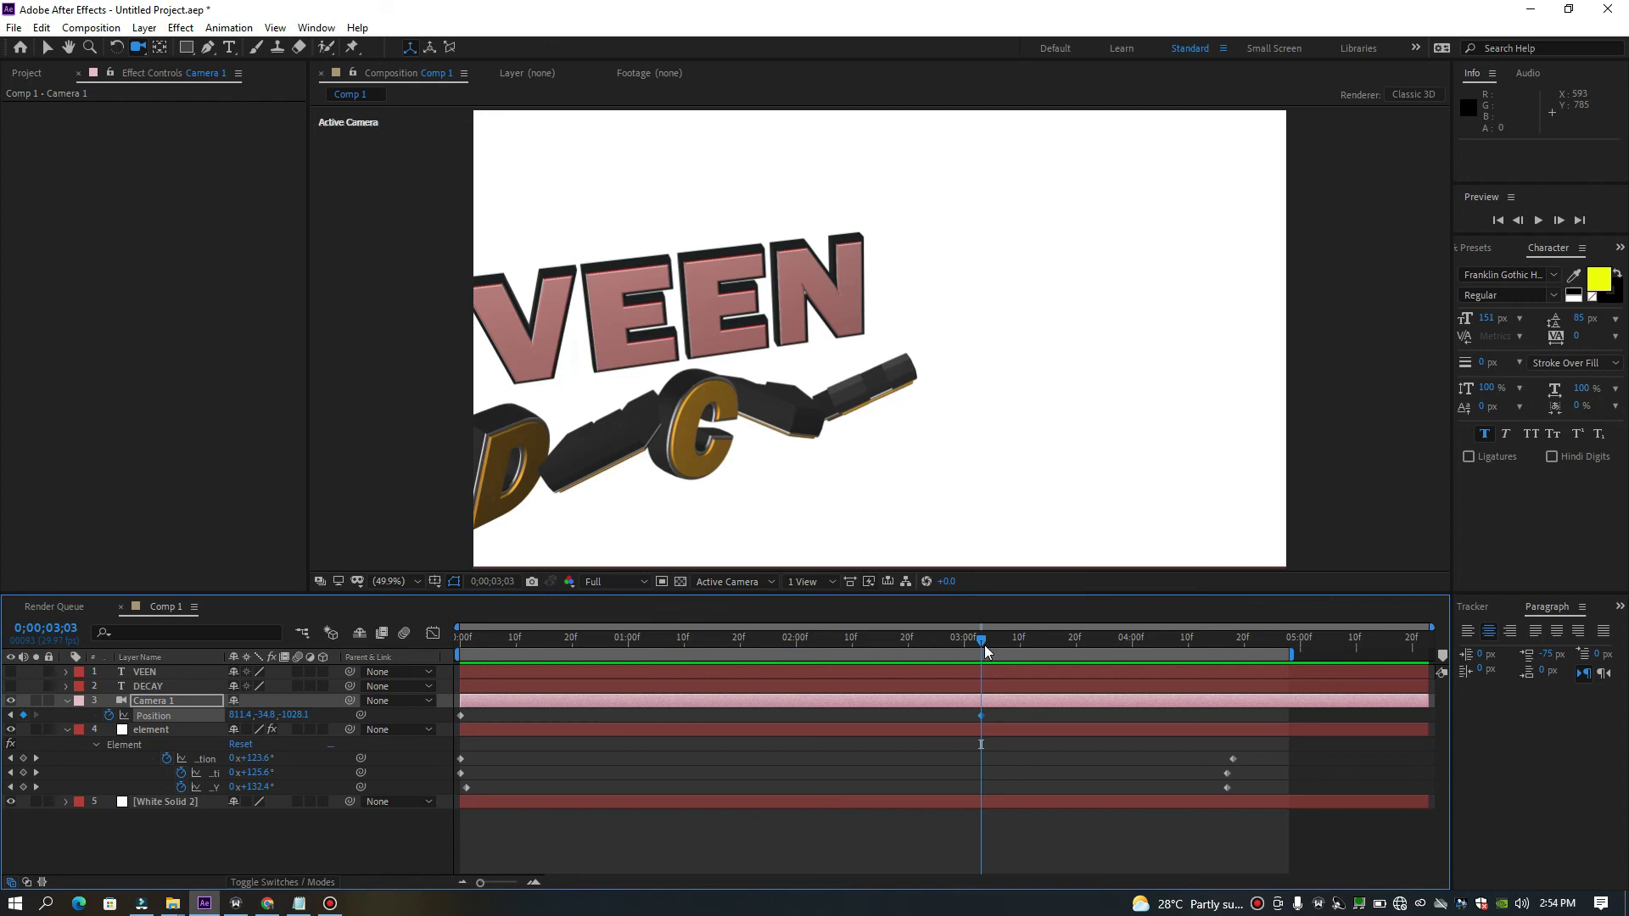
drag(984, 640, 986, 638)
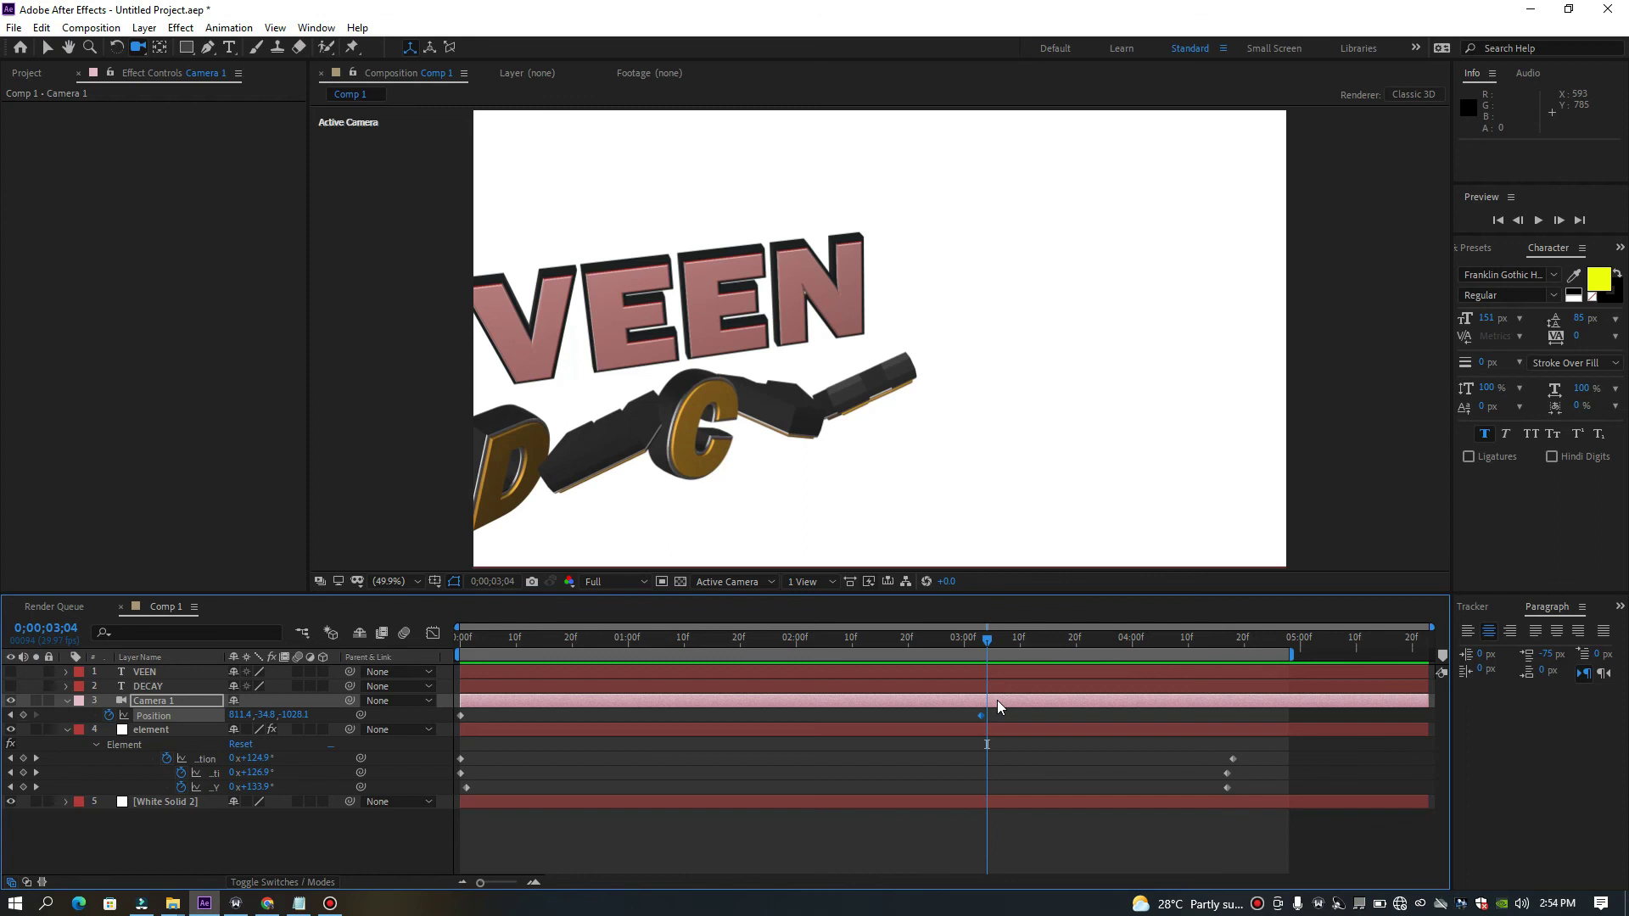
key(ctrl+shift+d)
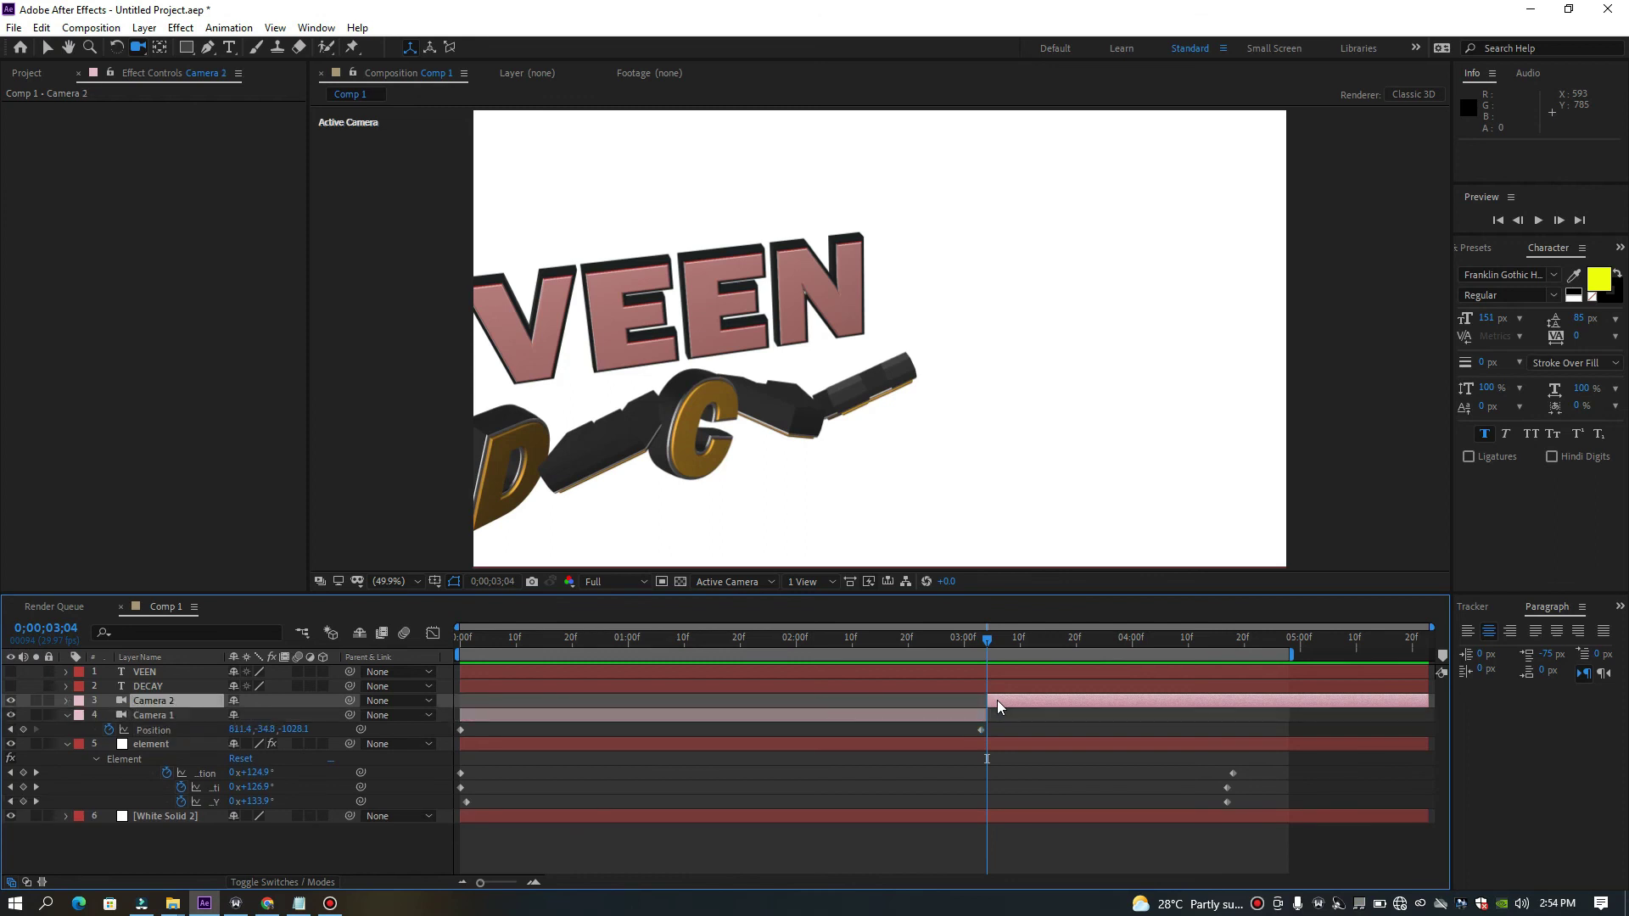
Replace Camera 2's Position keyframes with a single one at 0;00;03;04, with the camera orbited to 2205.9, 1064.3, 32.5.
key(p)
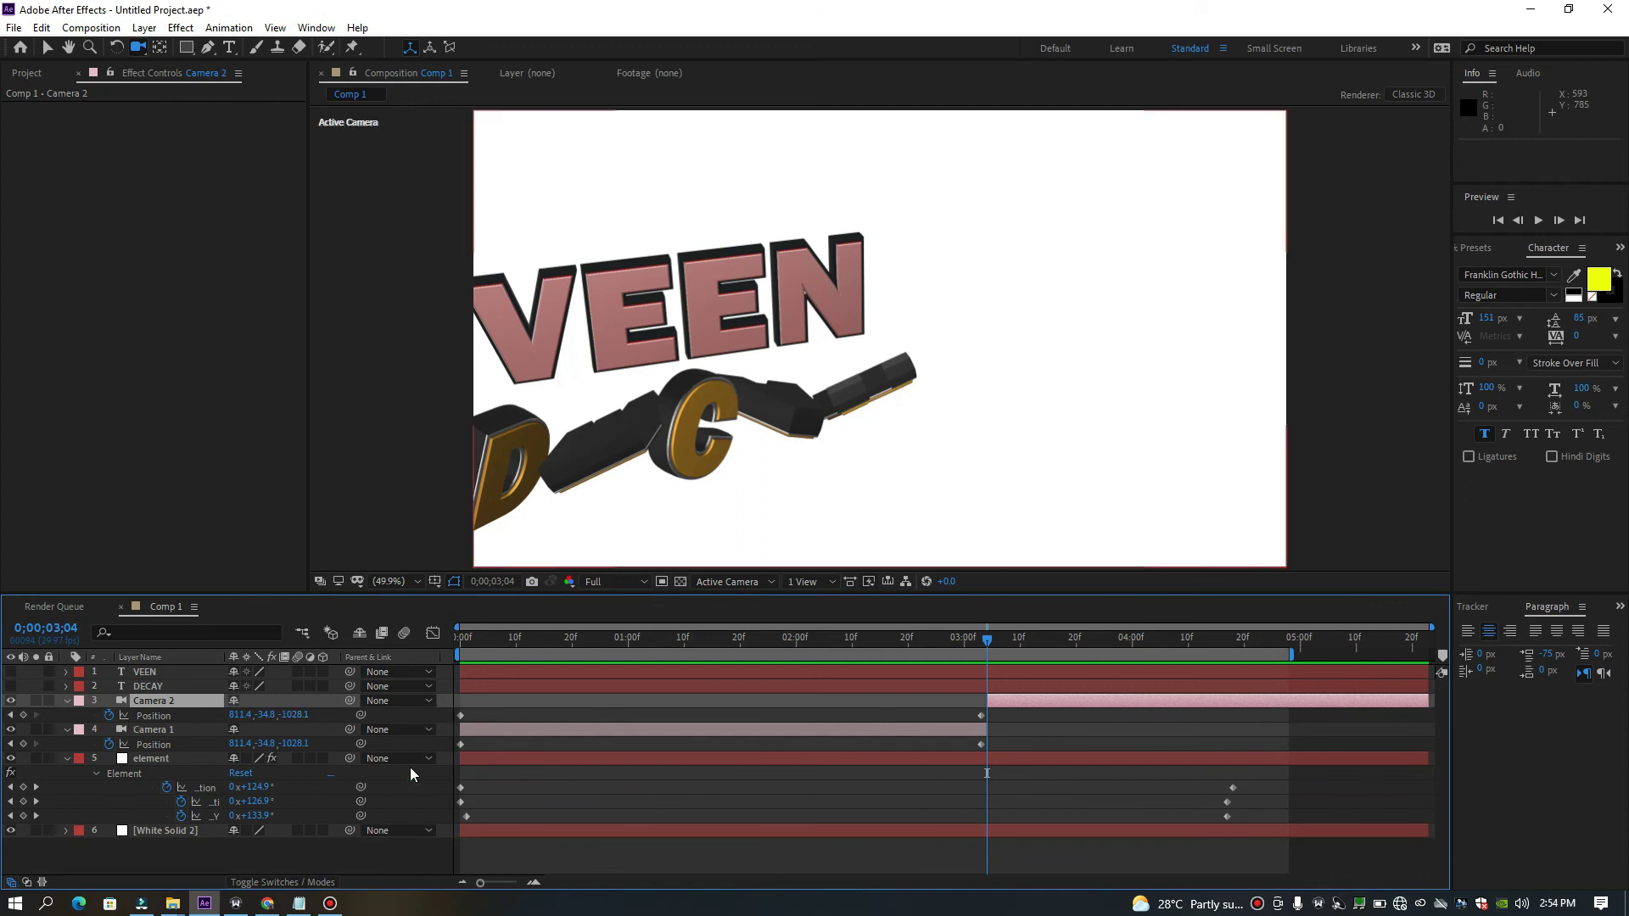
click(109, 715)
click(108, 715)
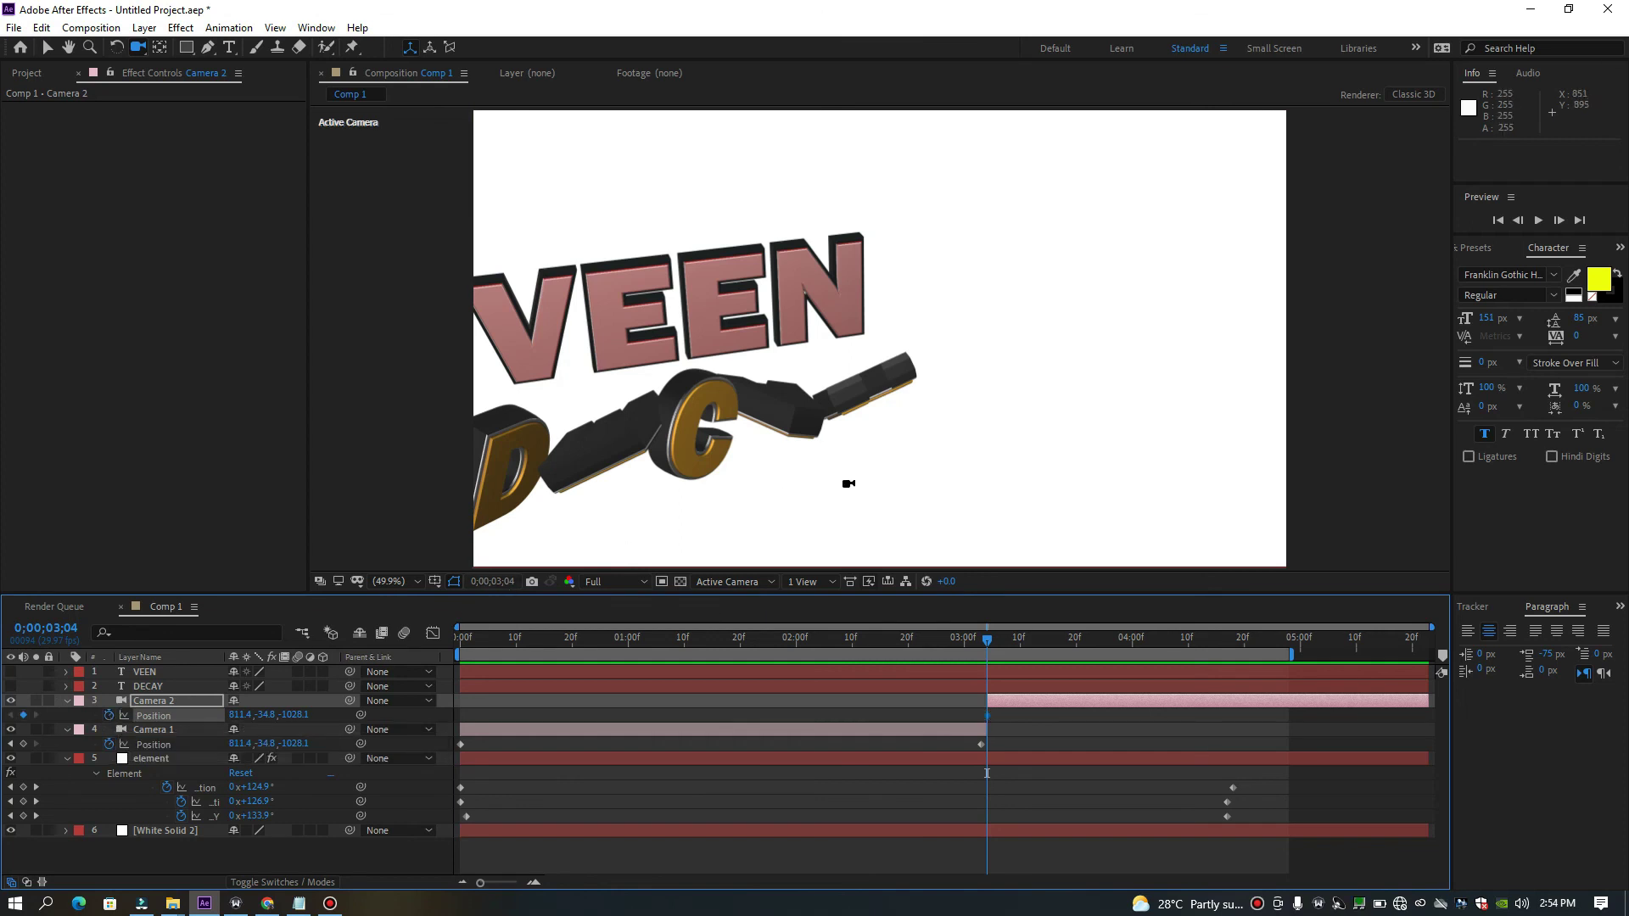
drag(870, 464, 692, 457)
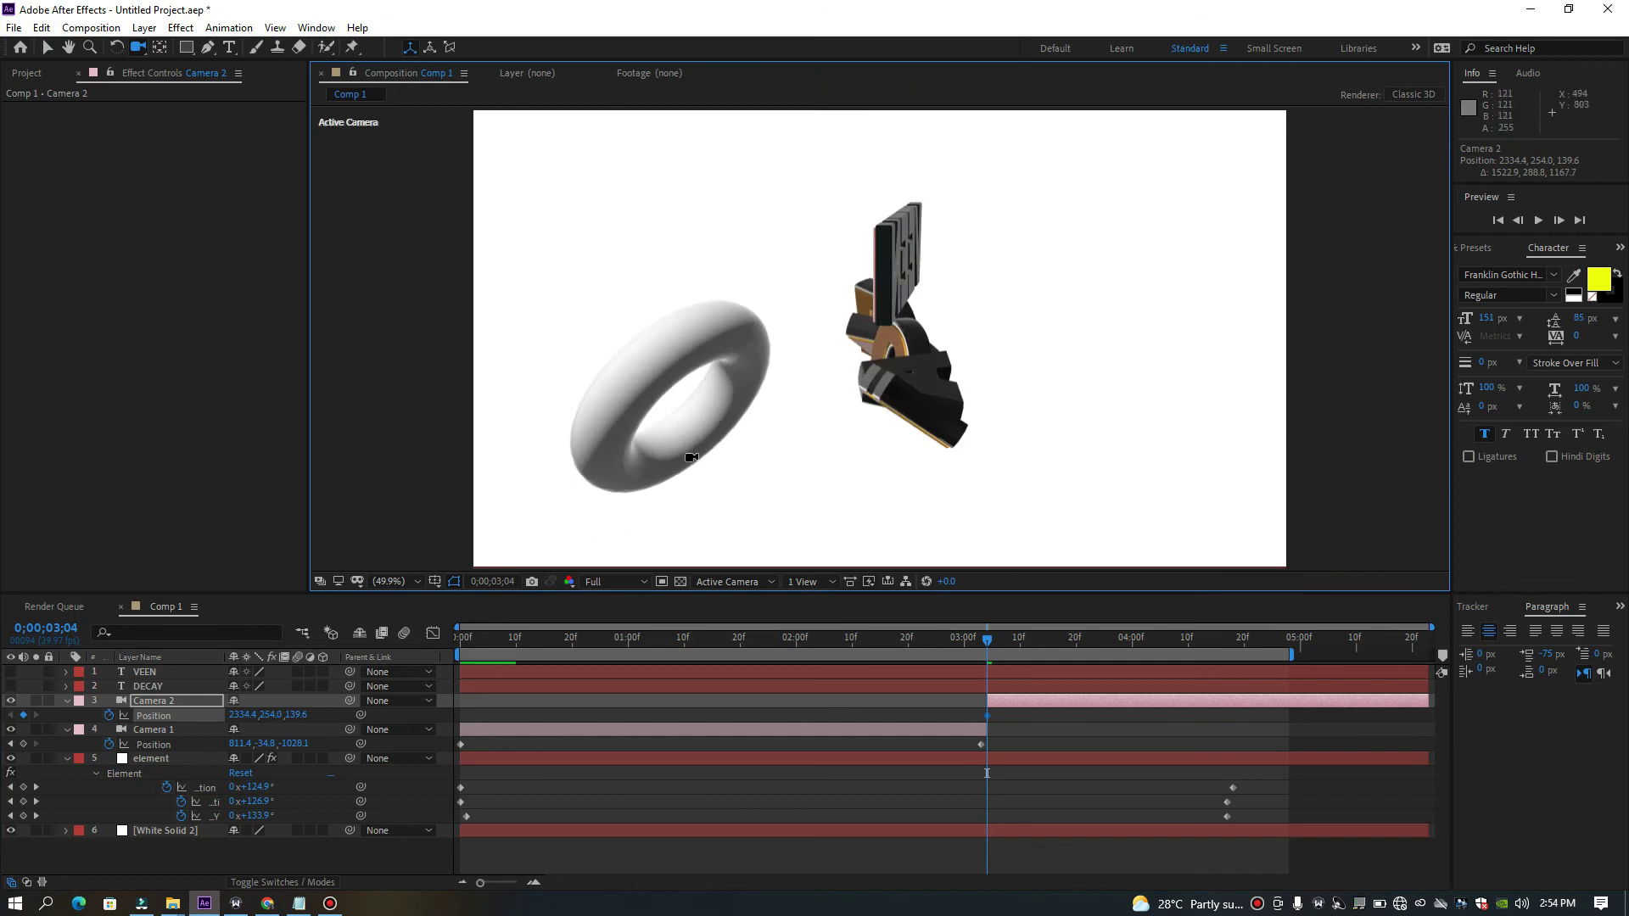
mouse_move(698, 386)
mouse_down()
mouse_move(698, 356)
mouse_move(702, 389)
mouse_up()
Keyframe Camera 2's Position at 1953.4, -451.6, 3.0 at 0;00;04;15, and shift that keyframe to 0;00;04;00.
drag(991, 639, 1215, 649)
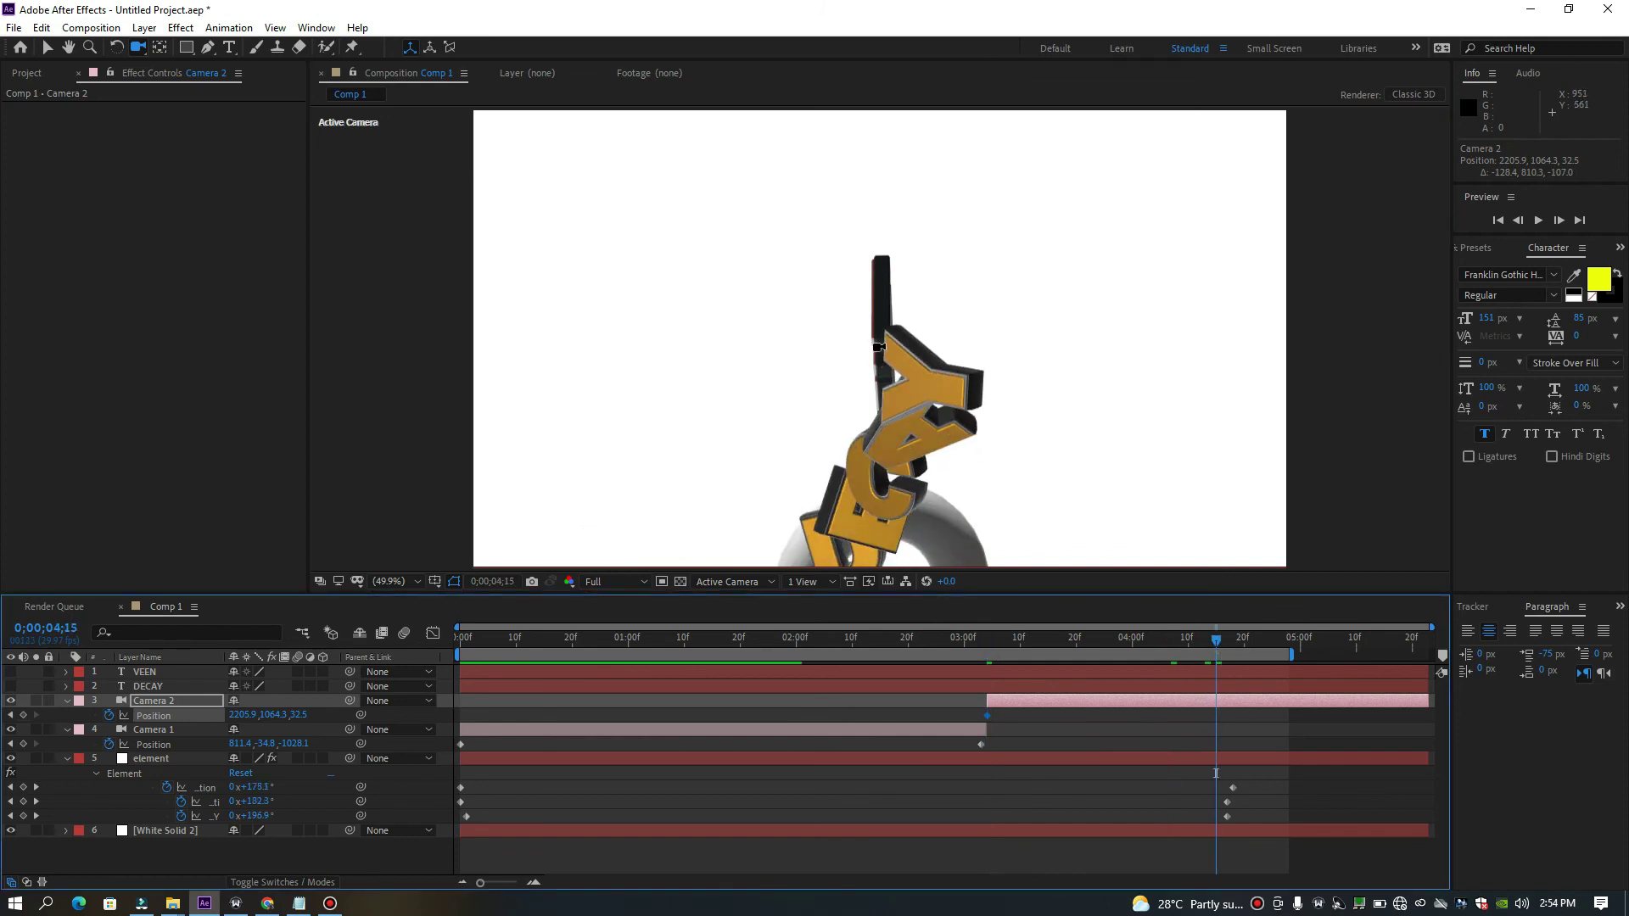
drag(879, 396, 881, 450)
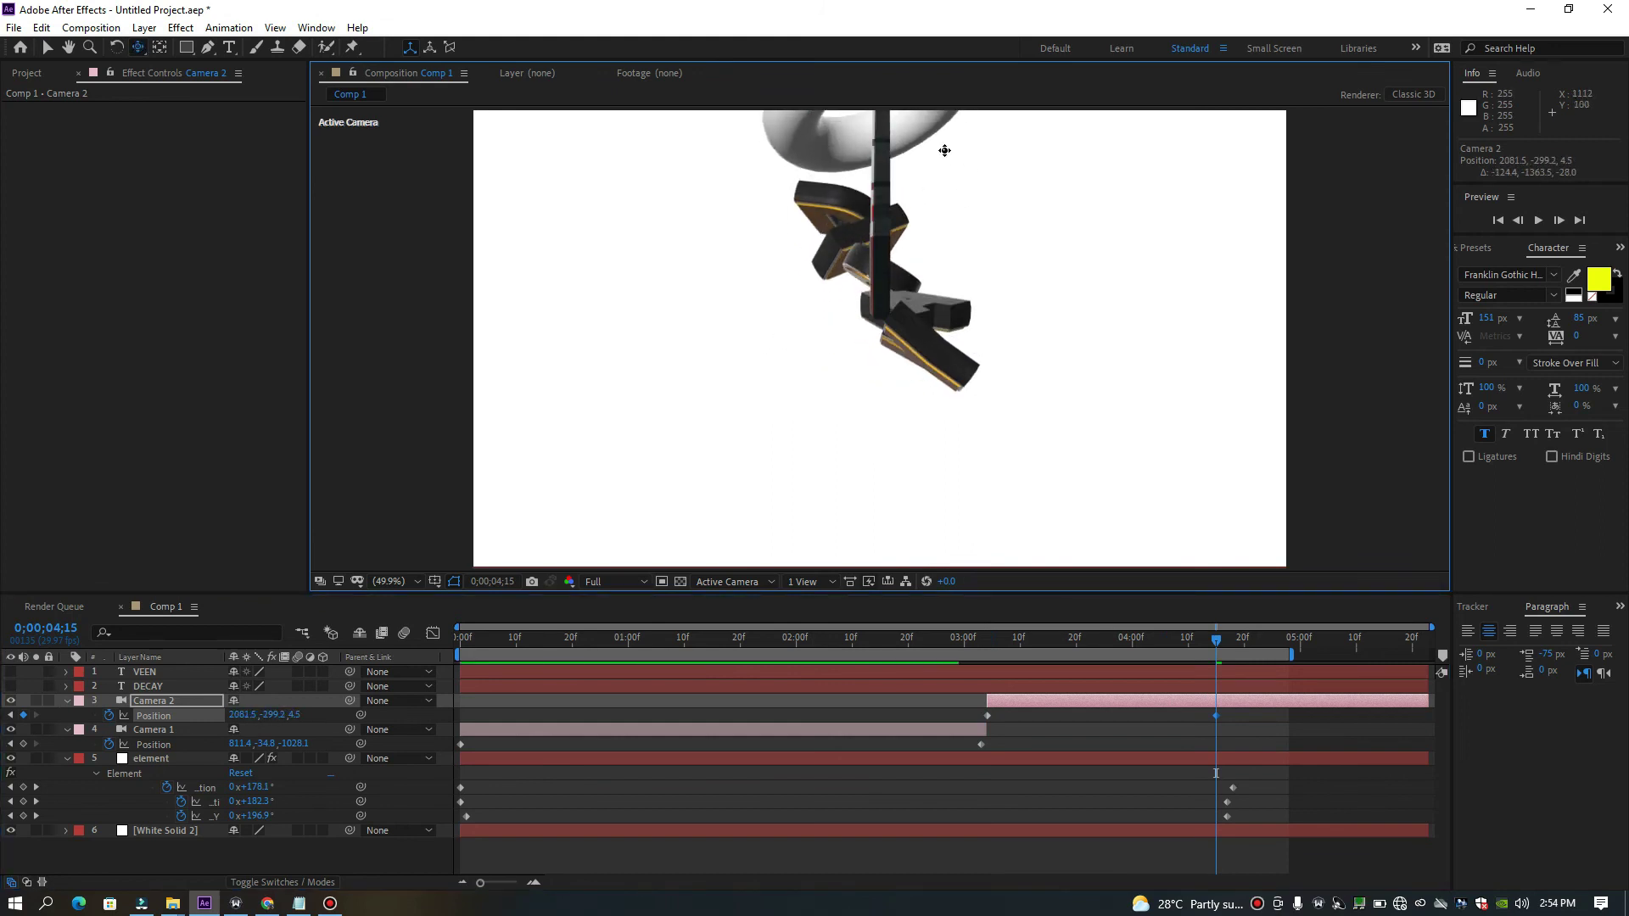
drag(907, 242, 908, 396)
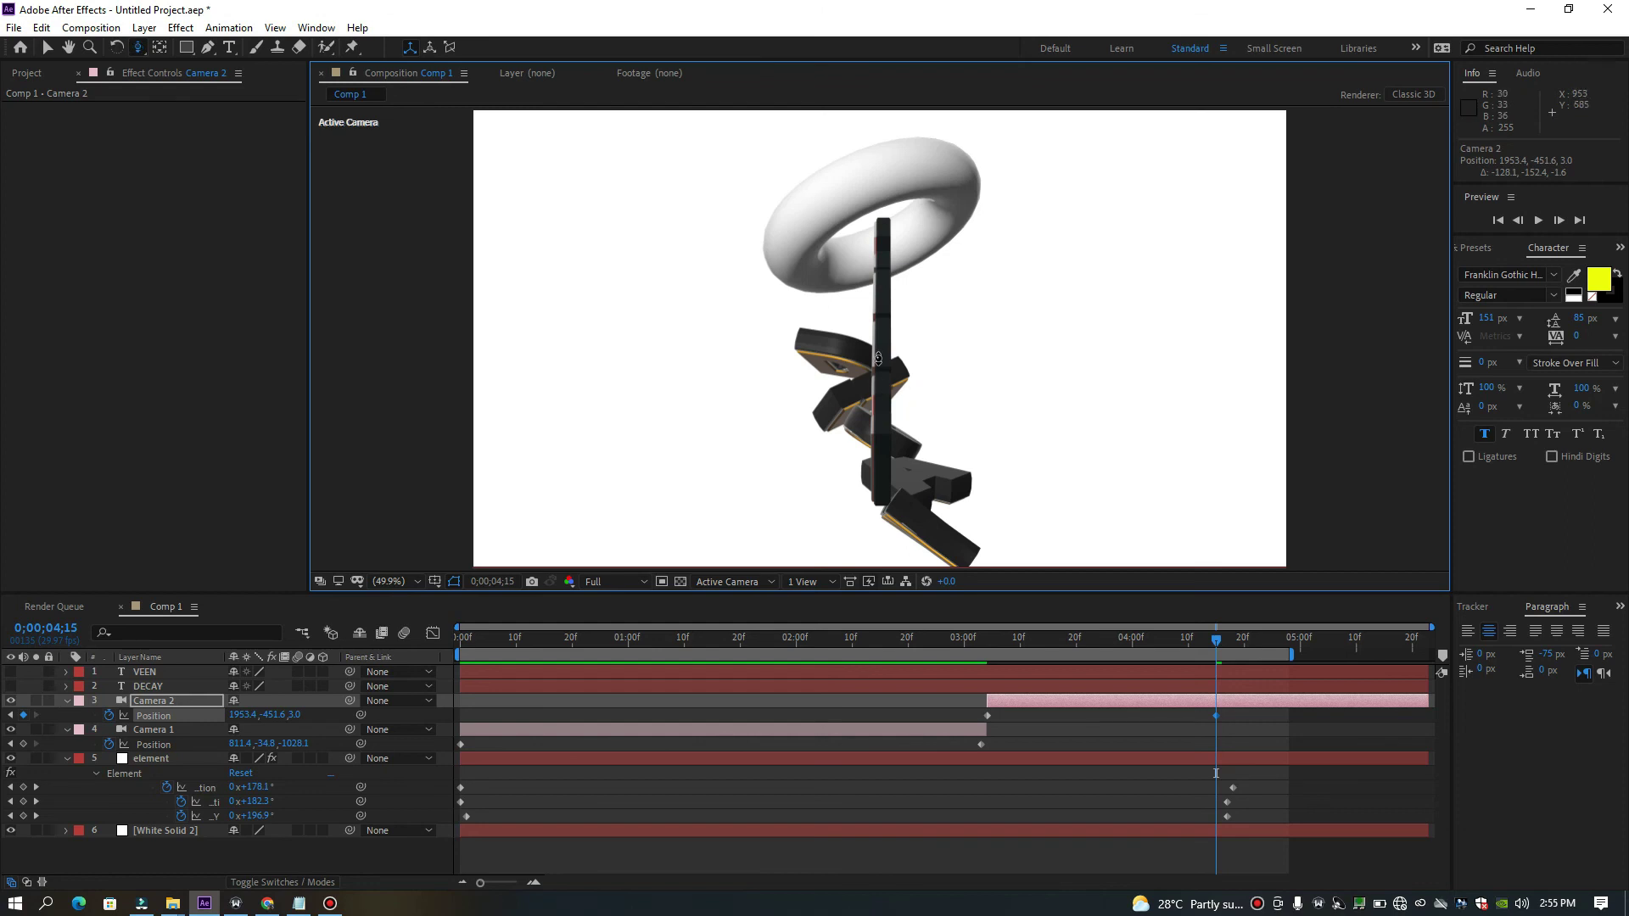
drag(1215, 716, 1129, 715)
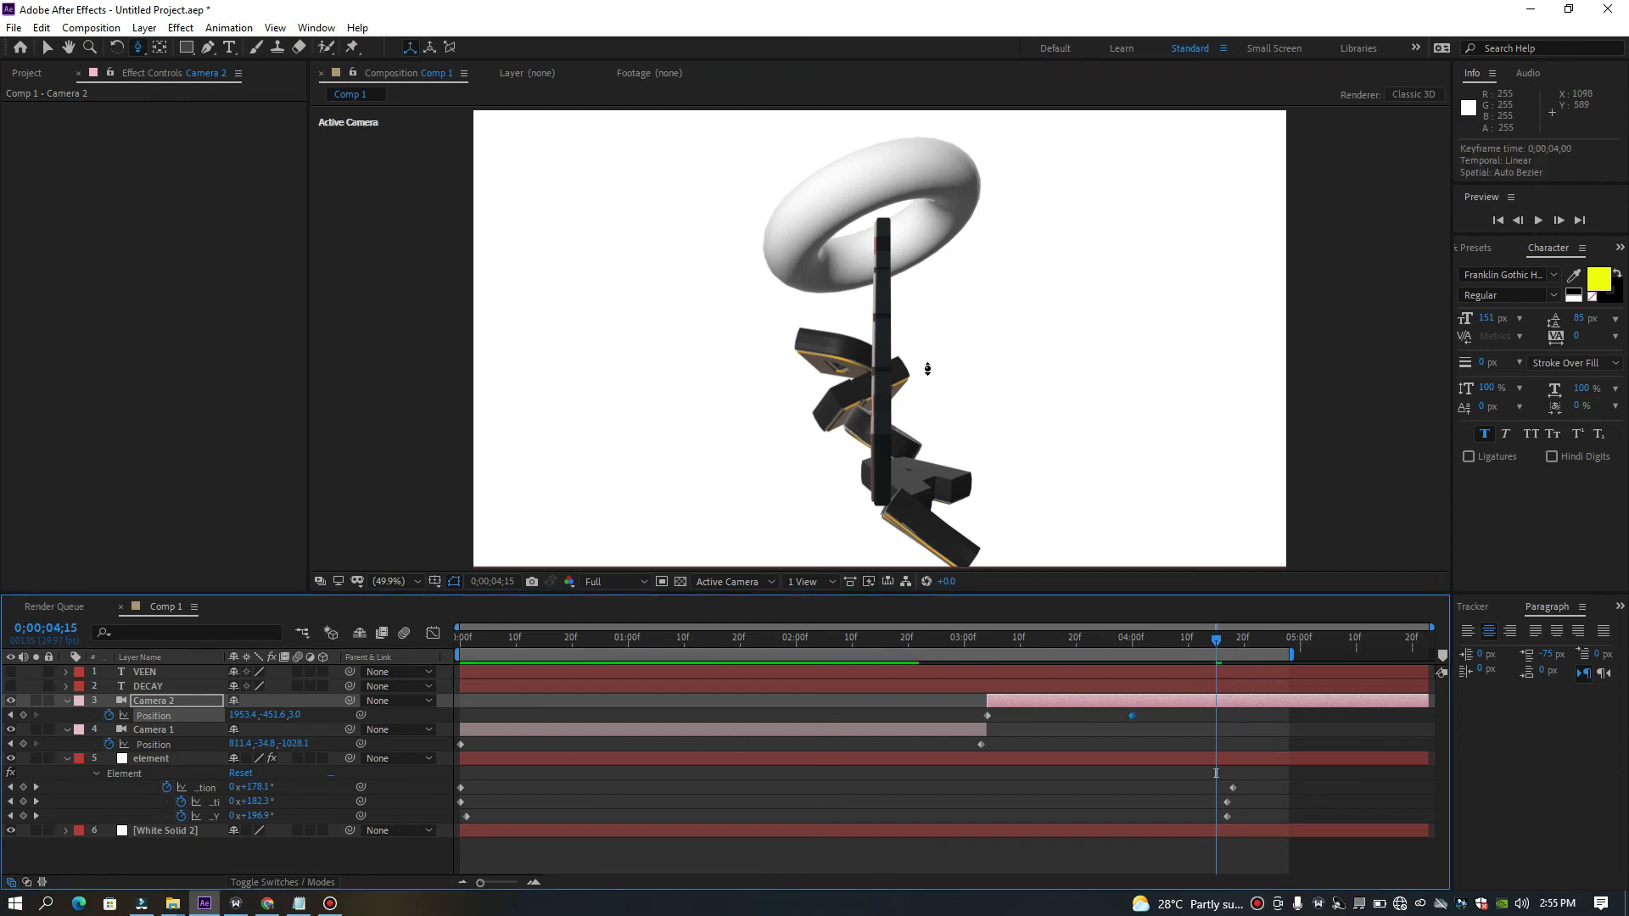
Move Camera 2 in to 1506.1, -75.6, 0.7 at 0;00;04;15 for another Position keyframe, and preview the two-camera animation.
drag(889, 136, 903, 376)
drag(907, 226, 908, 225)
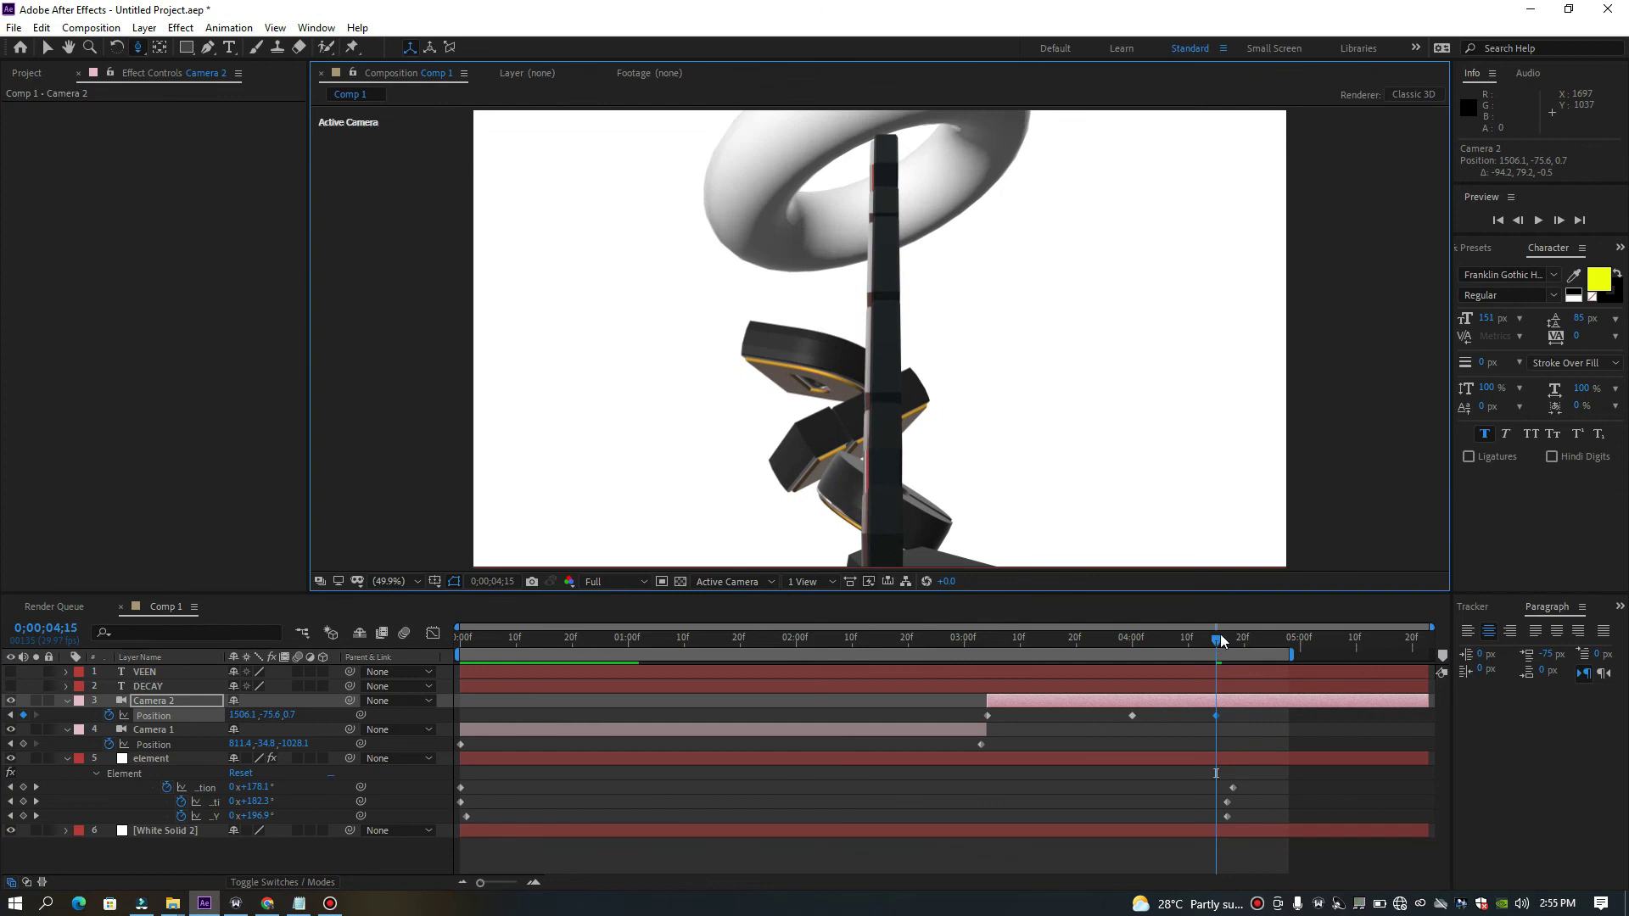
drag(1219, 645, 994, 653)
key(space)
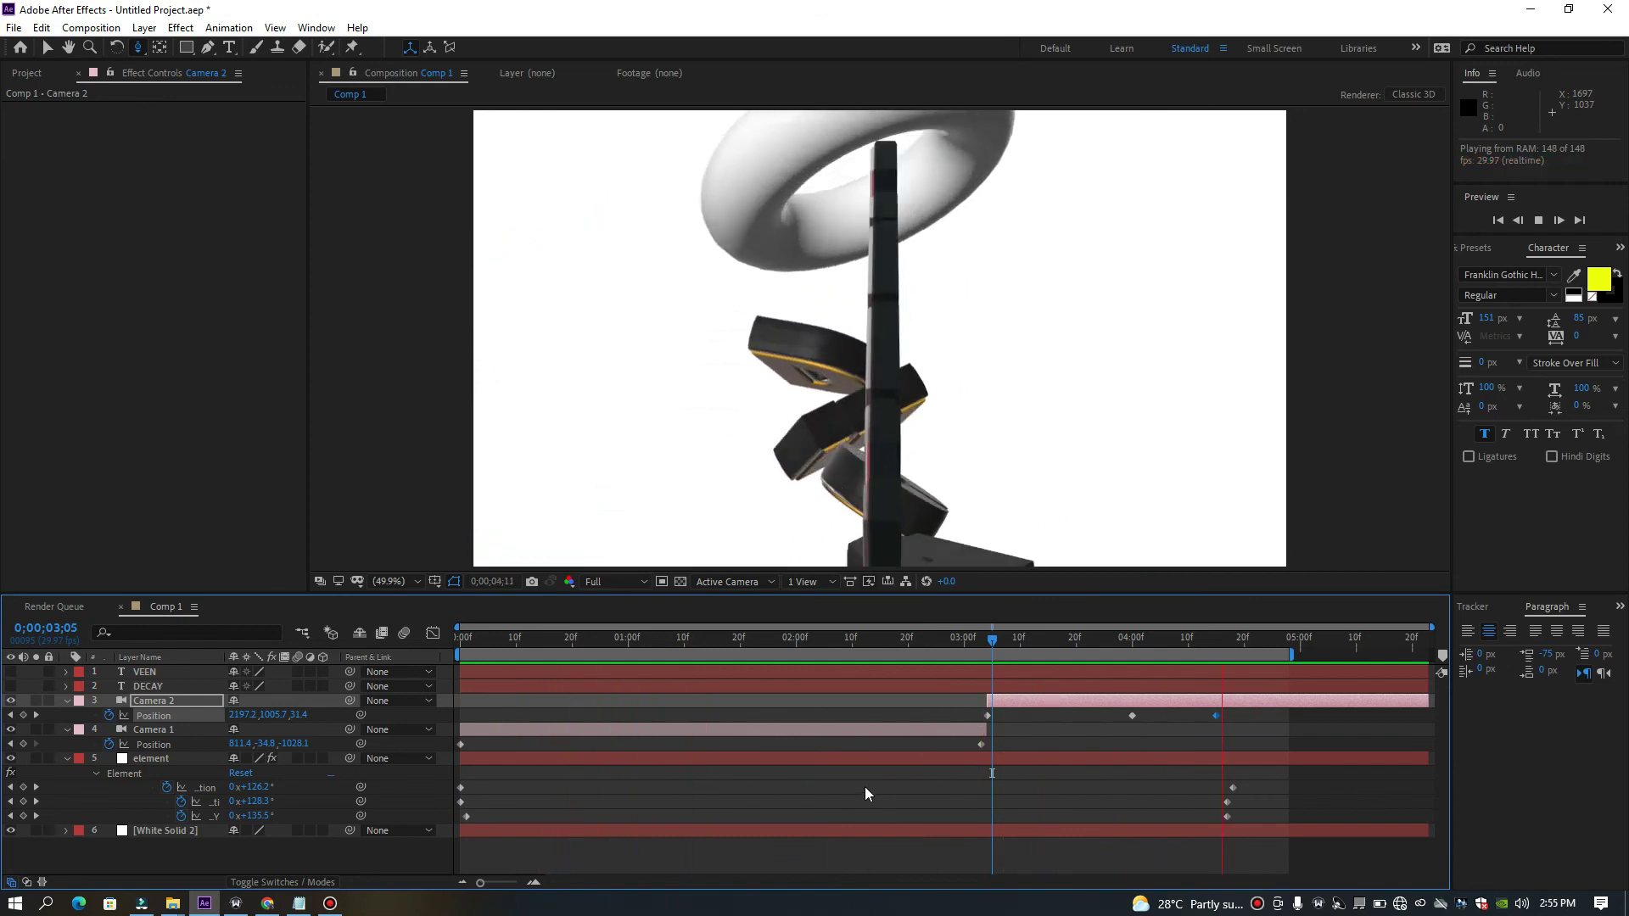
Look over the element layer's effect groups and group 2's auxiliary channel settings.
click(168, 758)
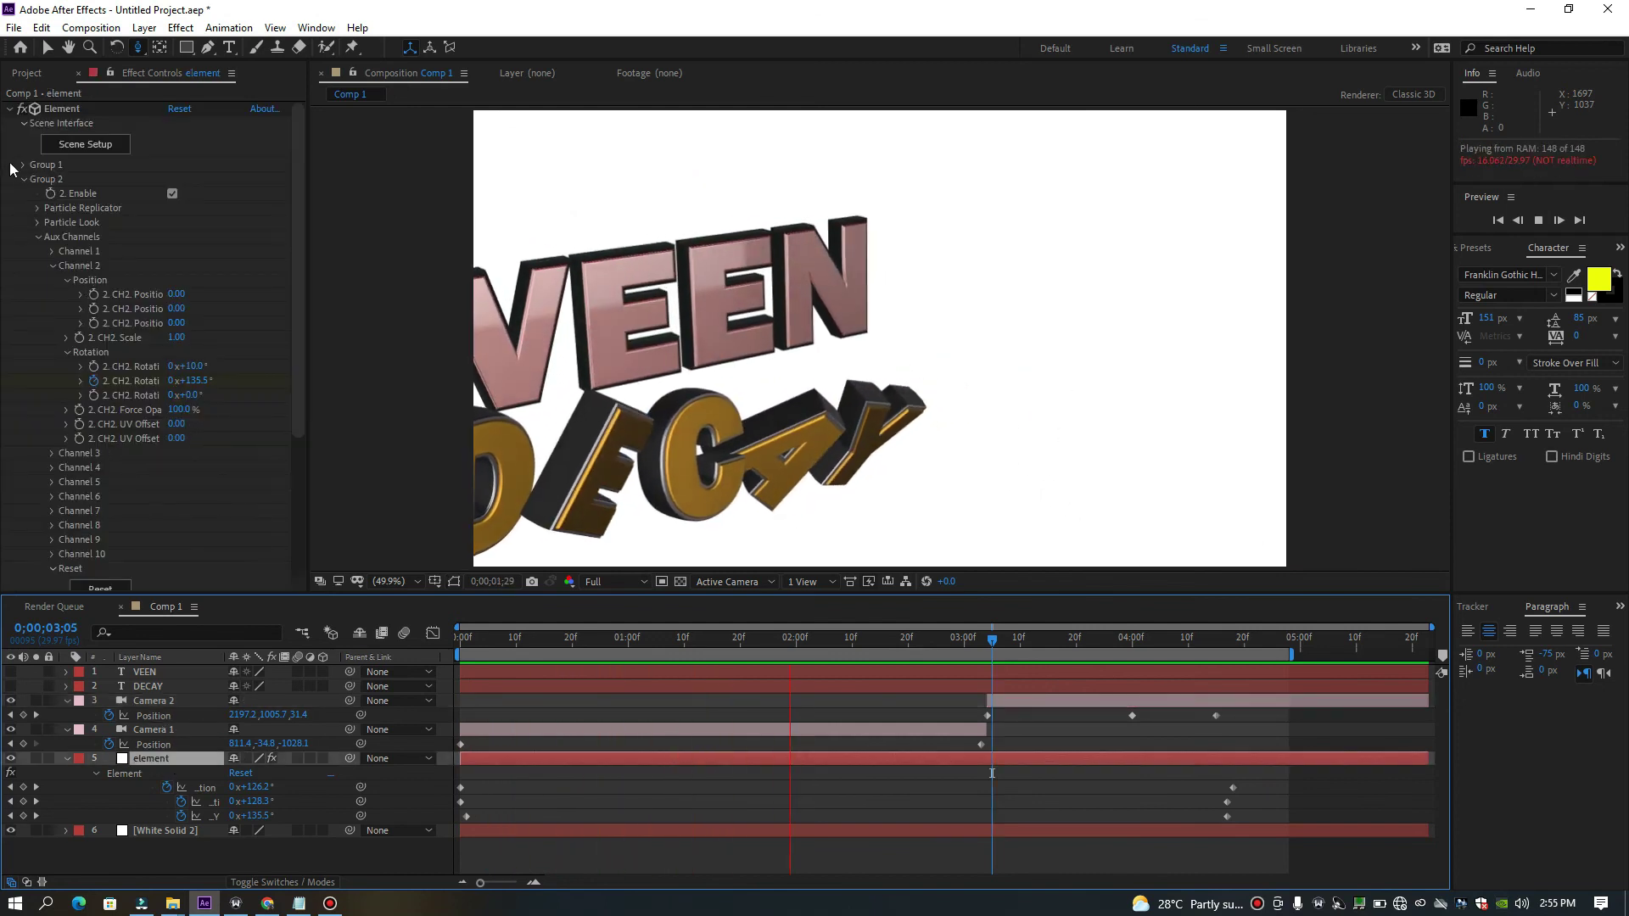
click(23, 178)
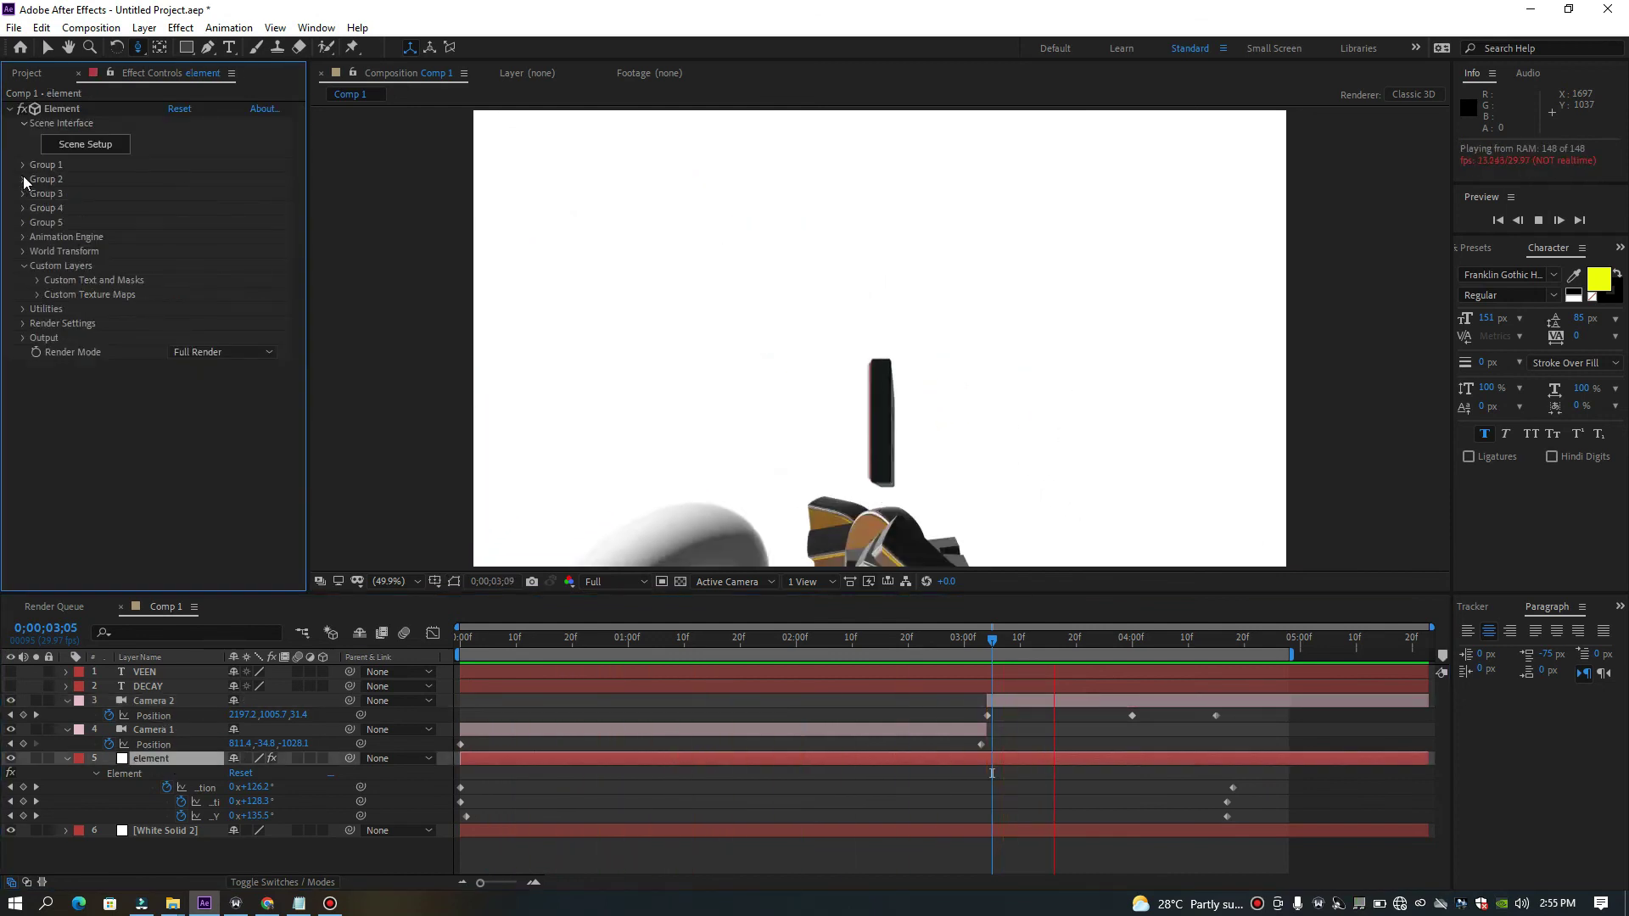
click(23, 179)
scroll(89, 204, down, 1)
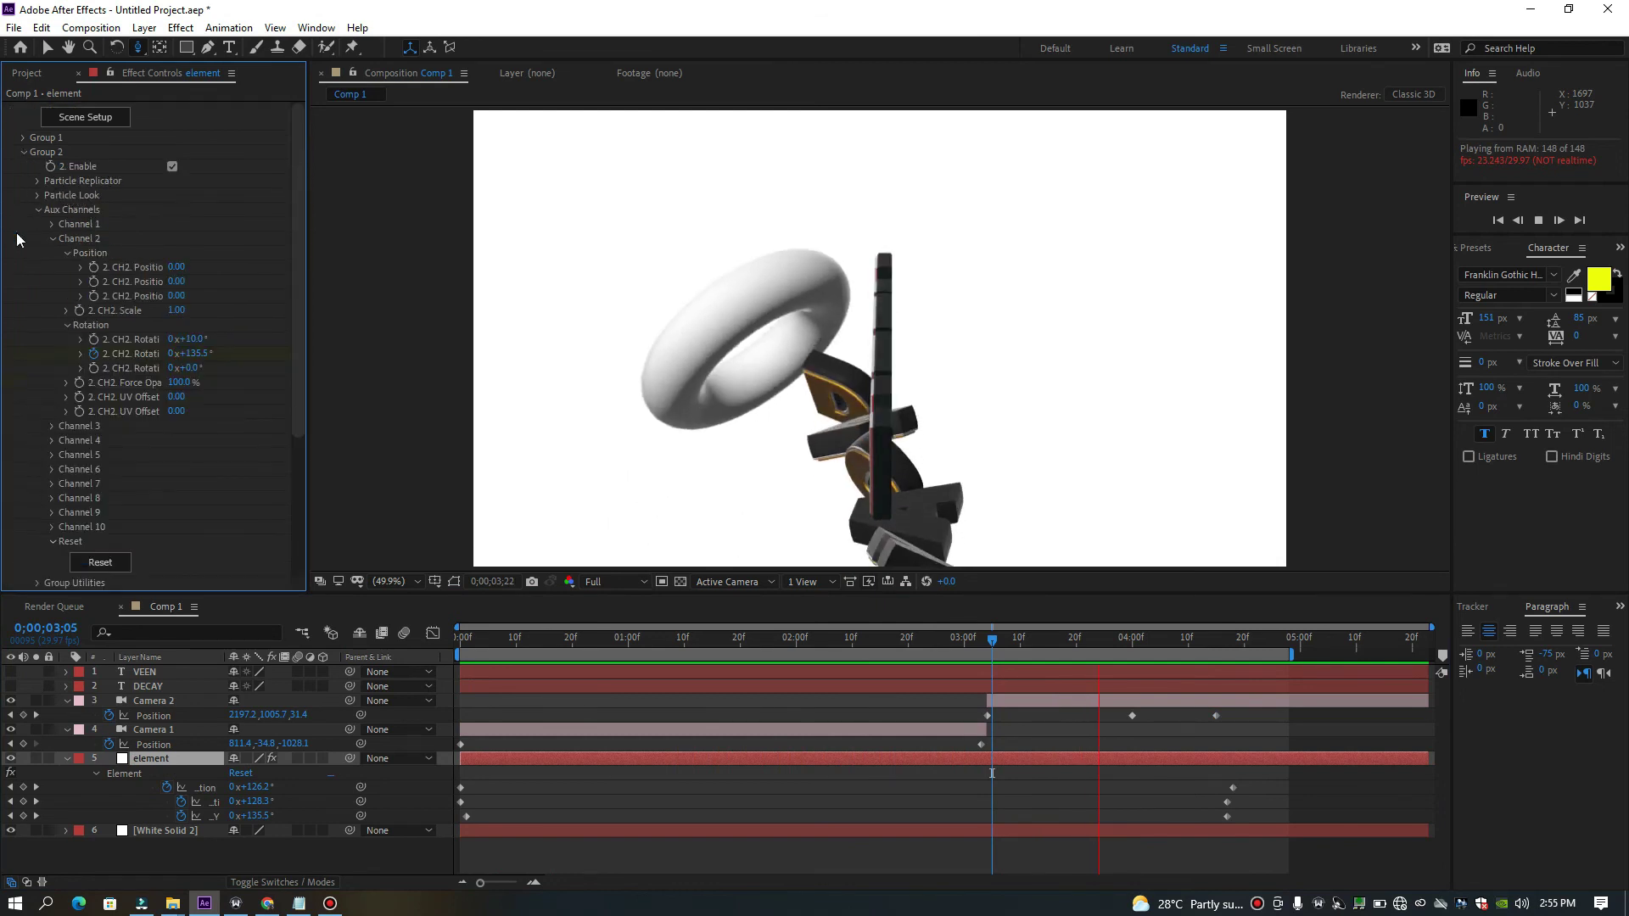